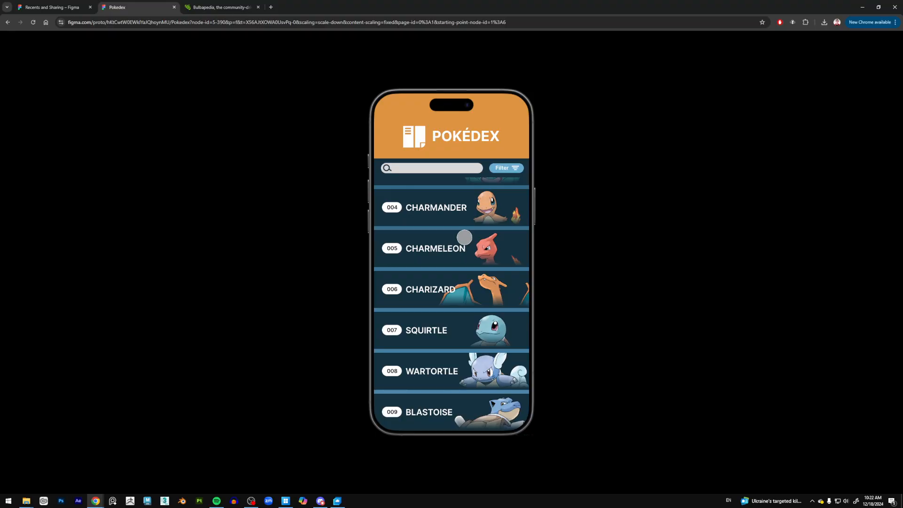
Browse the prototype's Pokédex list, open the Bulbasaur page, and follow its evolution silhouette to Ivysaur
left_click_drag(430, 242, 447, 349)
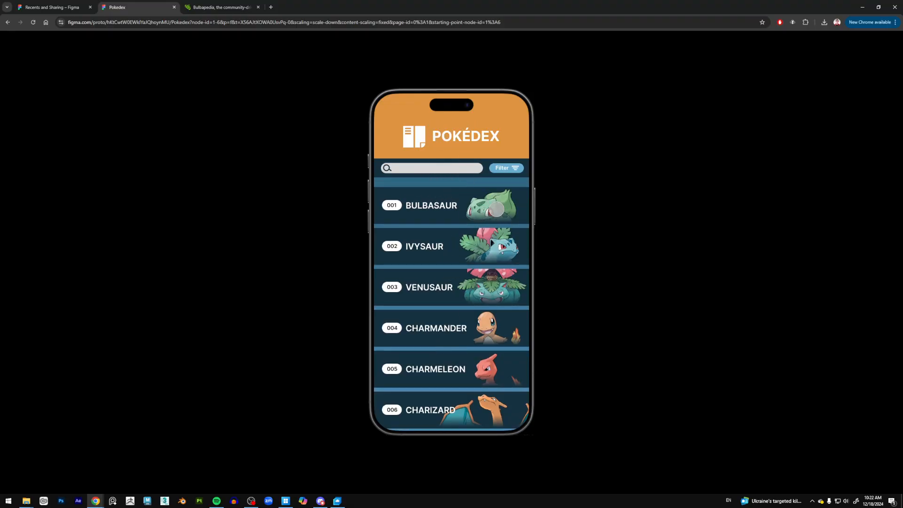
left_click(497, 208)
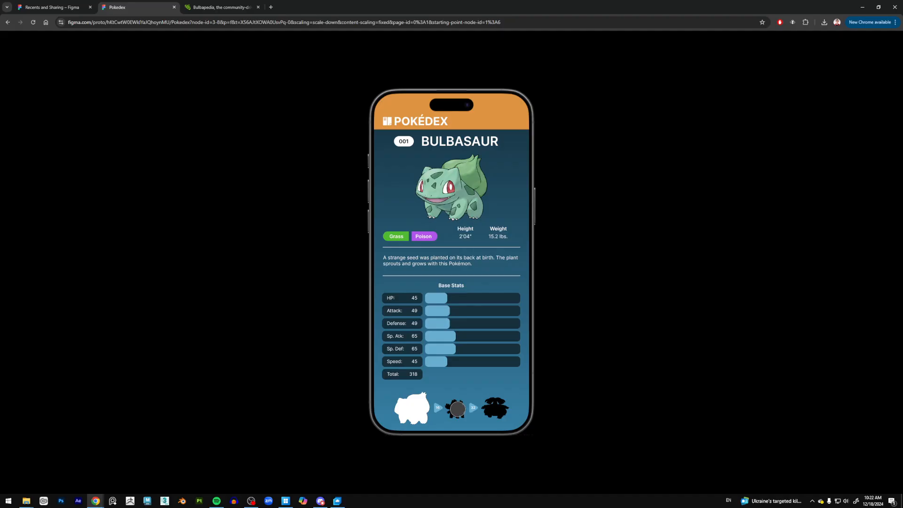
left_click(455, 408)
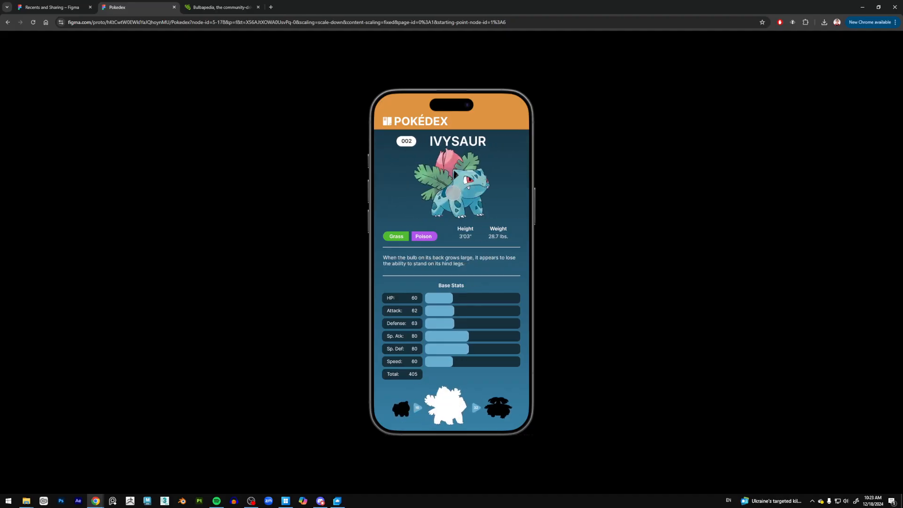
Swipe the Pokémon artwork back and forth to test the transitions between the Bulbasaur and Ivysaur pages
left_click_drag(456, 191, 676, 194)
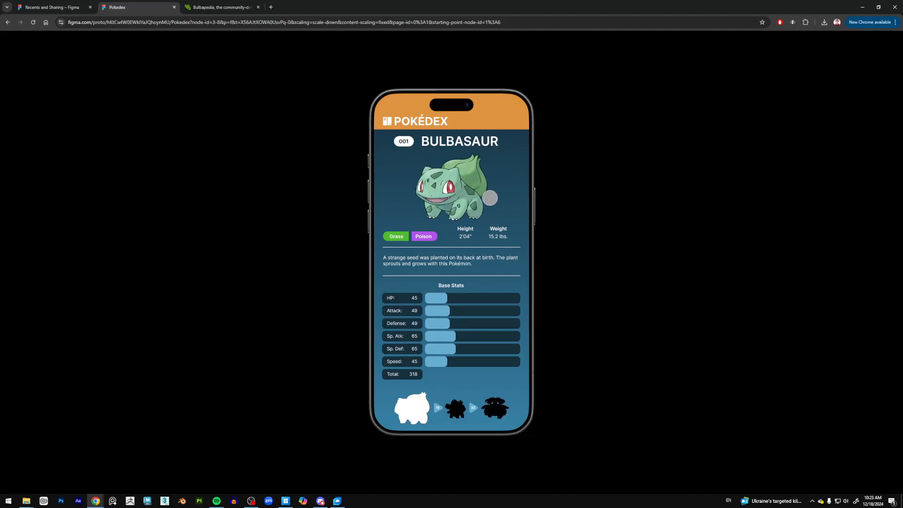
left_click_drag(485, 194, 306, 209)
left_click_drag(424, 193, 694, 225)
left_click_drag(489, 195, 308, 213)
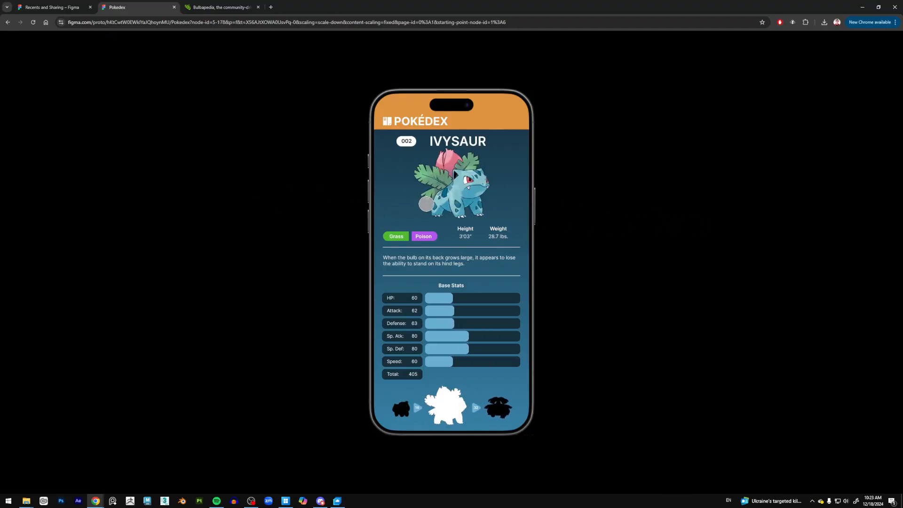
left_click_drag(426, 204, 569, 213)
left_click_drag(470, 201, 558, 199)
left_click_drag(407, 198, 386, 200)
Try the Venusaur evolution silhouette on the Ivysaur page and return to the main list through the Pokédex header
left_click(497, 407)
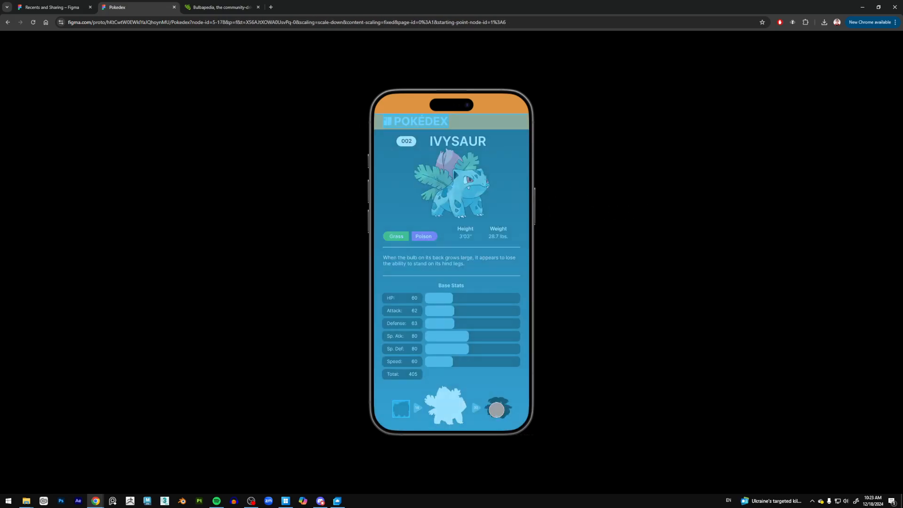
left_click(500, 408)
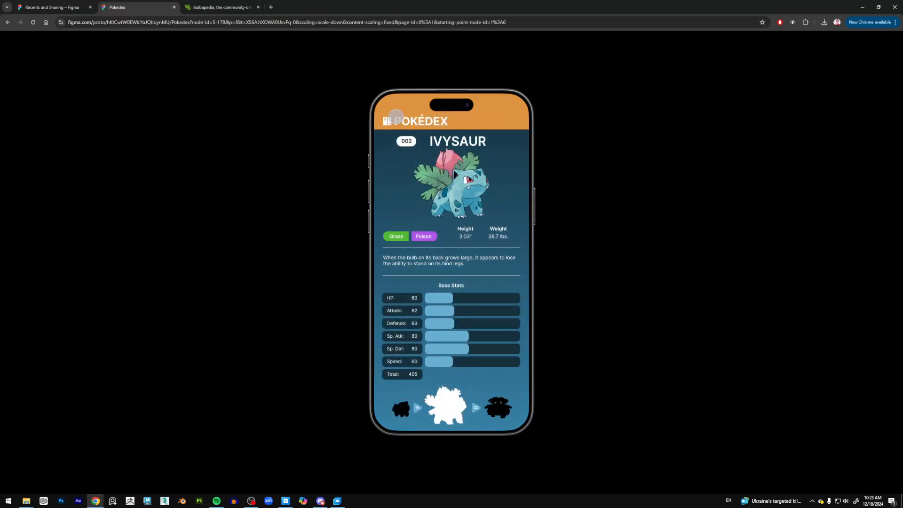
left_click(400, 121)
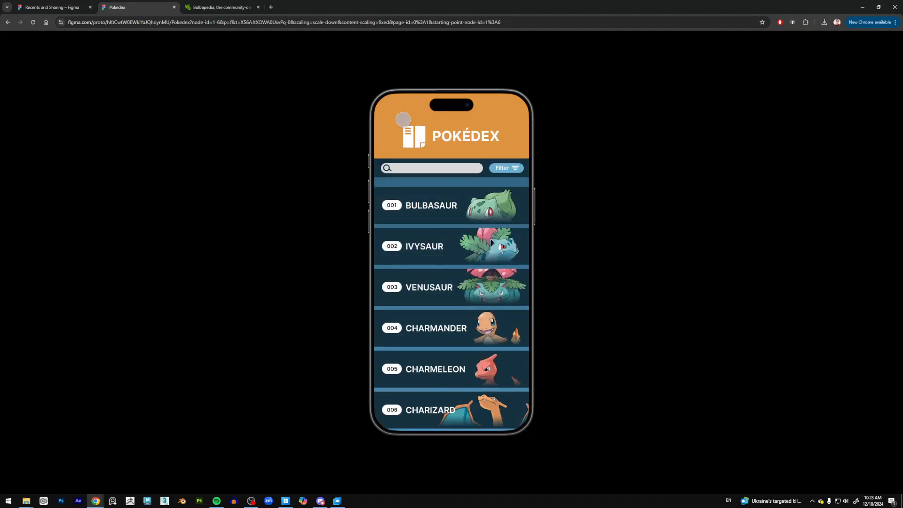
Test scrolling the Pokédex list down and back up, and open the Ivysaur page from it
scroll(461, 315, "down", 3)
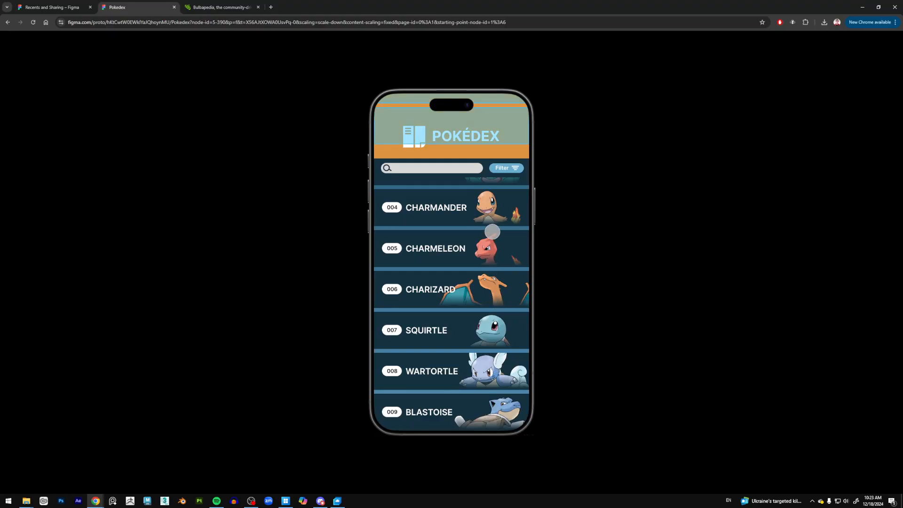
left_click_drag(480, 266, 487, 320)
left_click(489, 291)
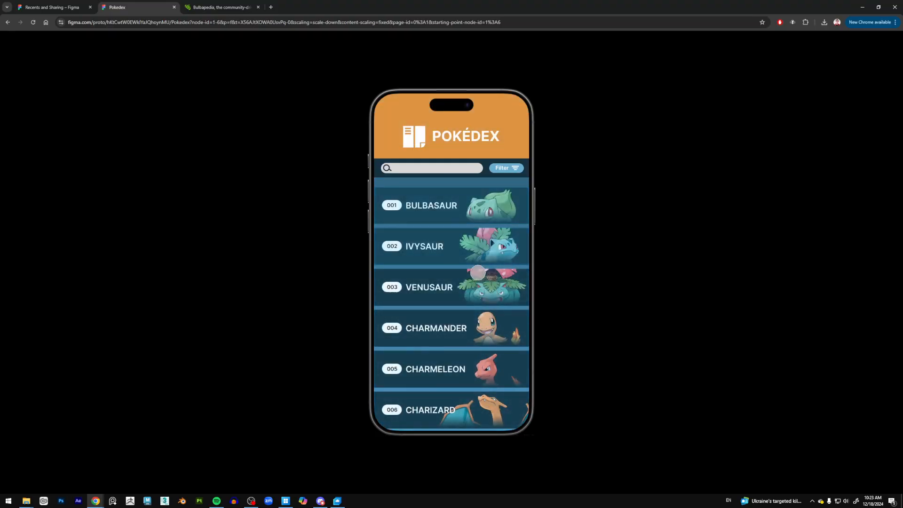
left_click(493, 239)
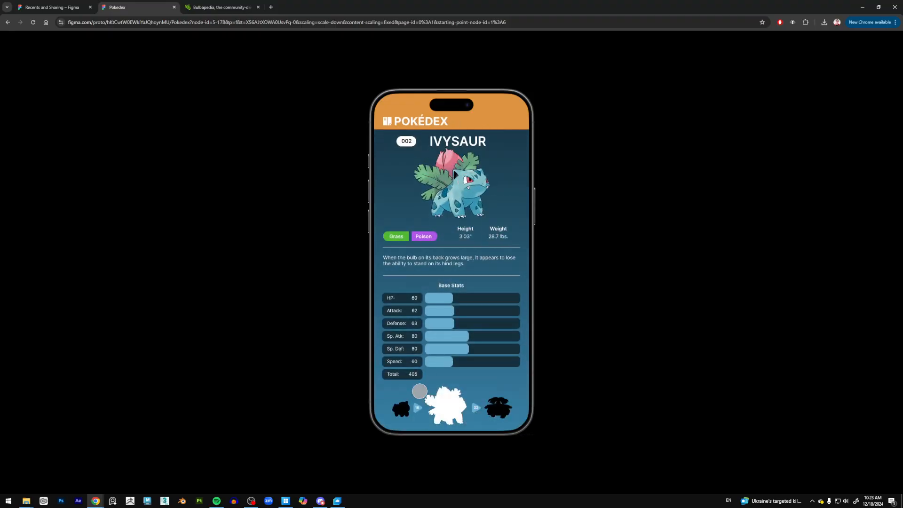
Switch repeatedly between Ivysaur and Bulbasaur through their evolution silhouettes to examine how the stat bars and artwork animate
left_click(402, 407)
left_click(452, 407)
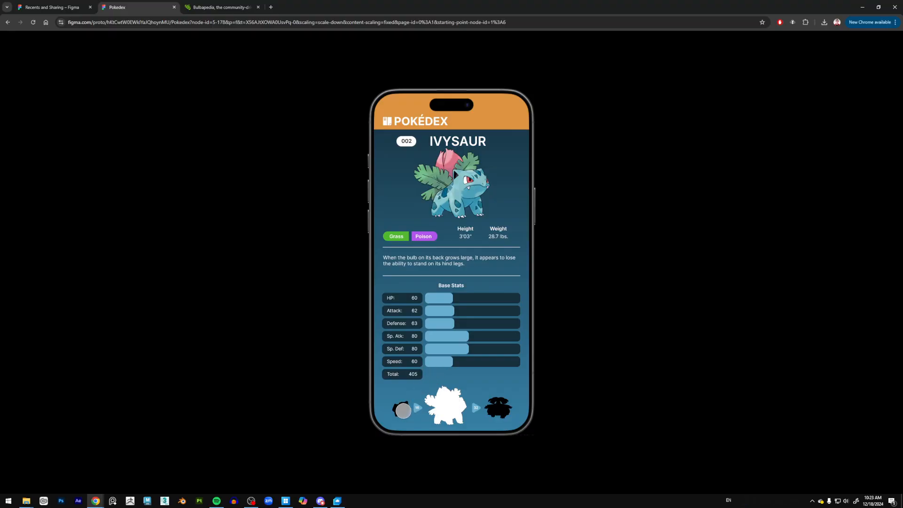
left_click(402, 409)
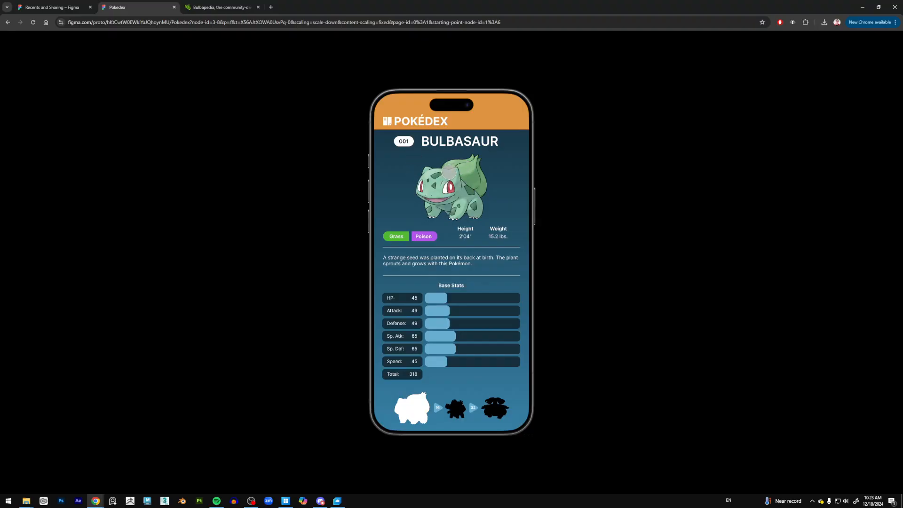
left_click(456, 409)
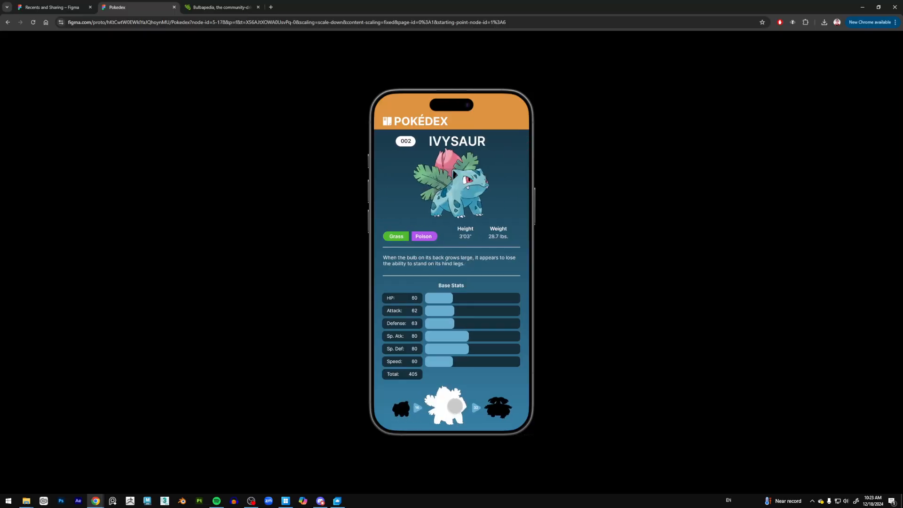
left_click(406, 412)
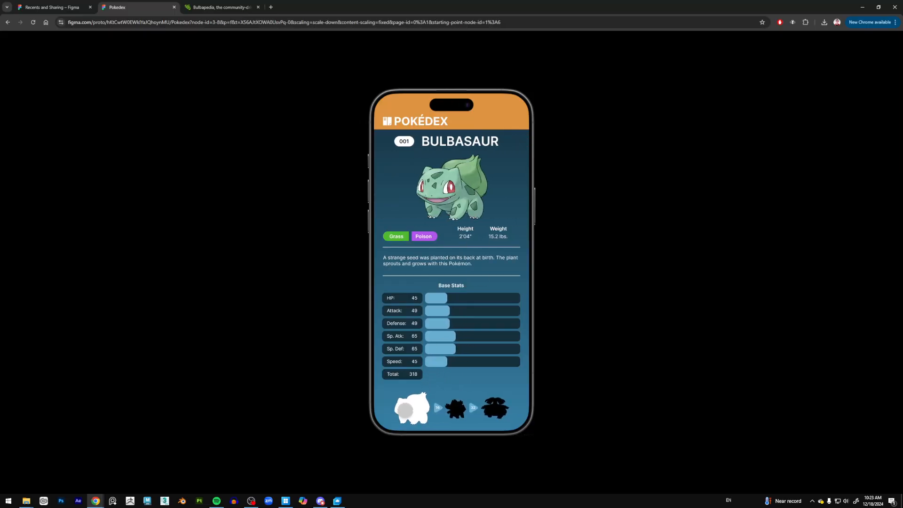
left_click(453, 407)
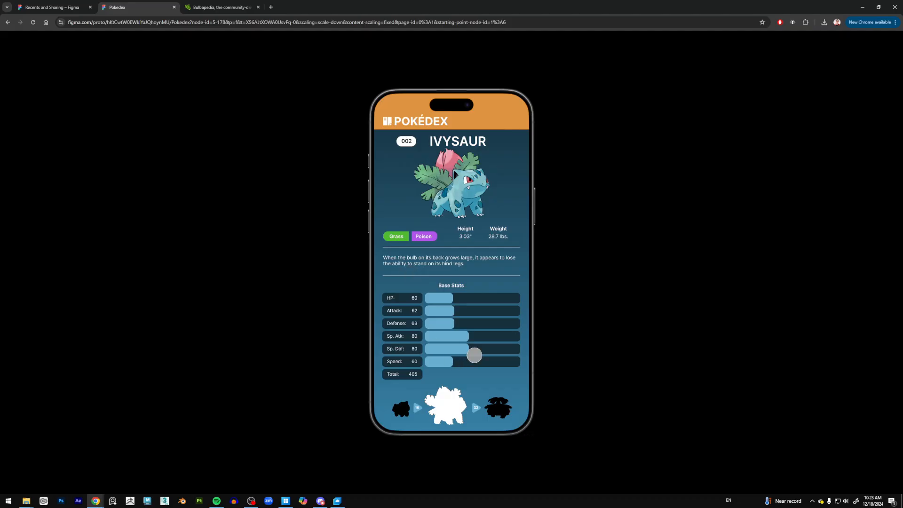
left_click(407, 406)
left_click(451, 409)
left_click(402, 407)
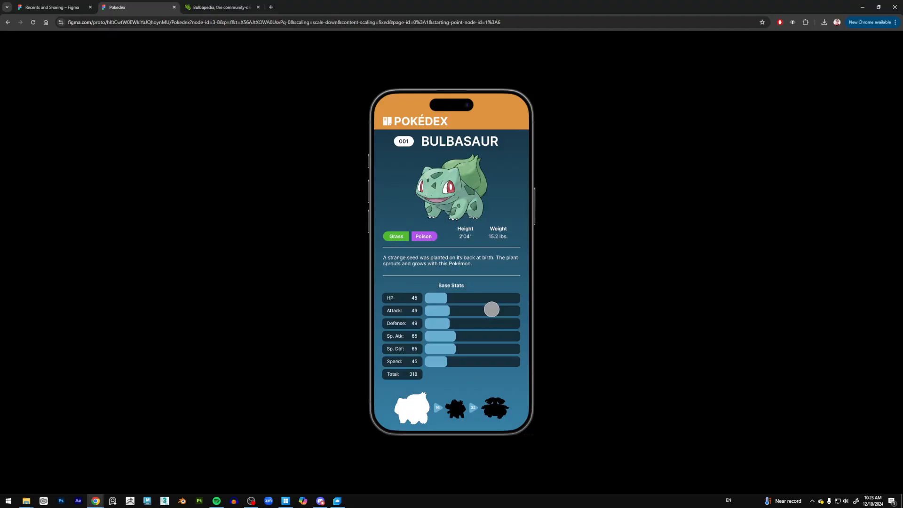
left_click(458, 405)
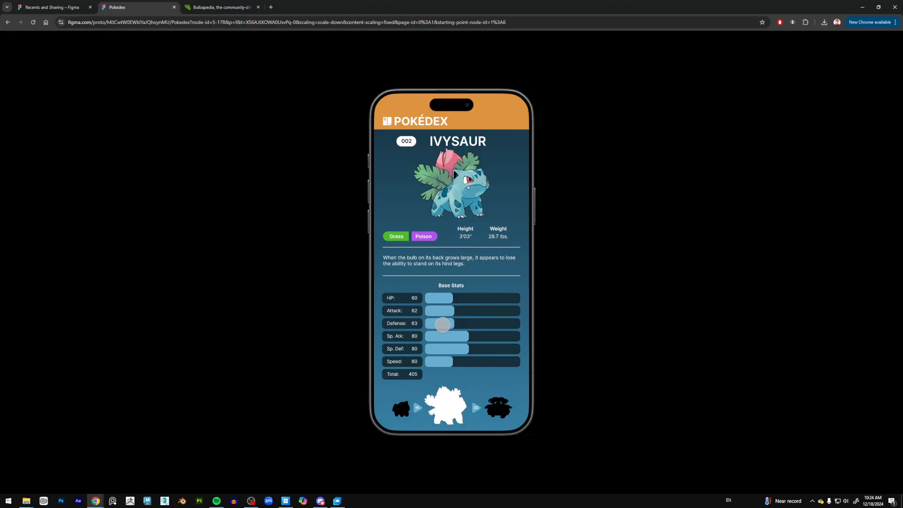
left_click(400, 409)
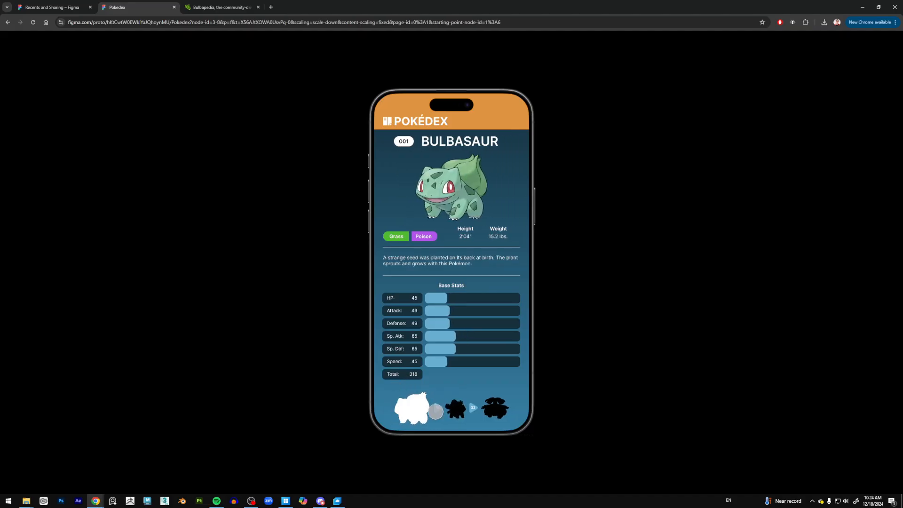
left_click(454, 409)
left_click(397, 409)
Go to the Figma file browser and create a new design file in Drafts
left_click(52, 8)
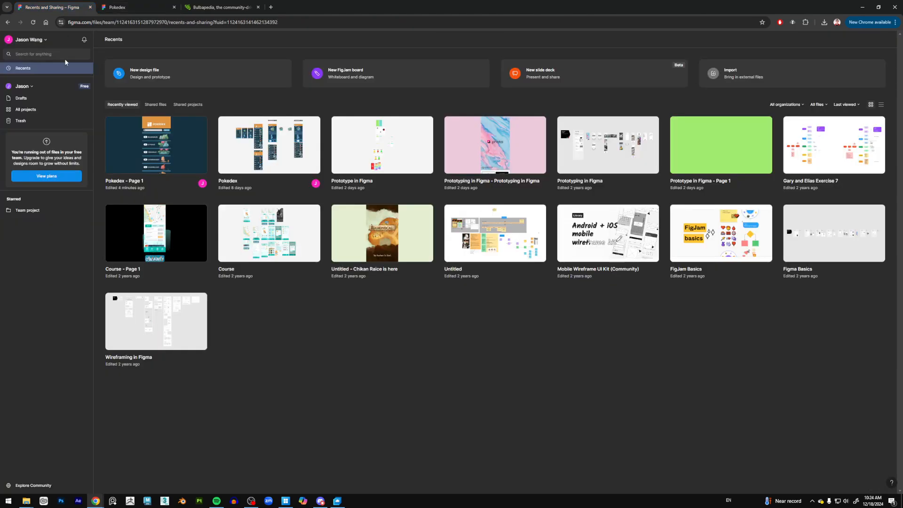
left_click(82, 98)
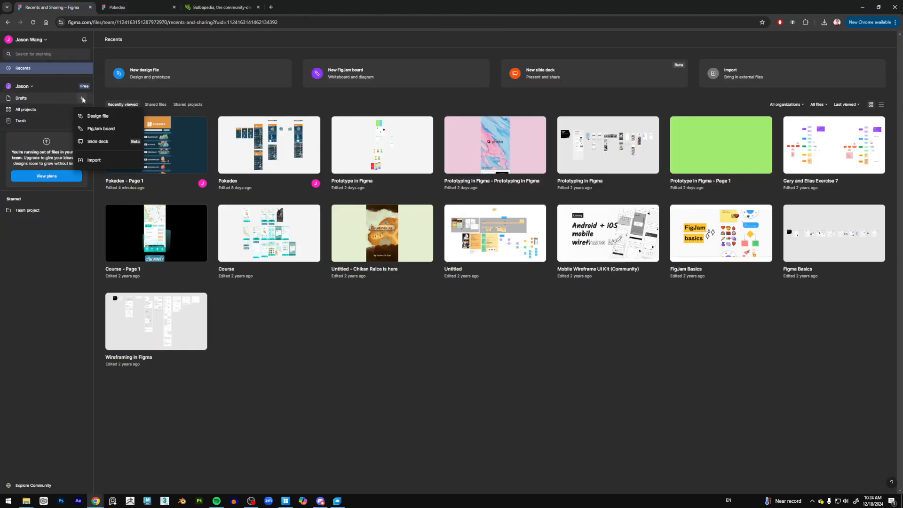
left_click(106, 122)
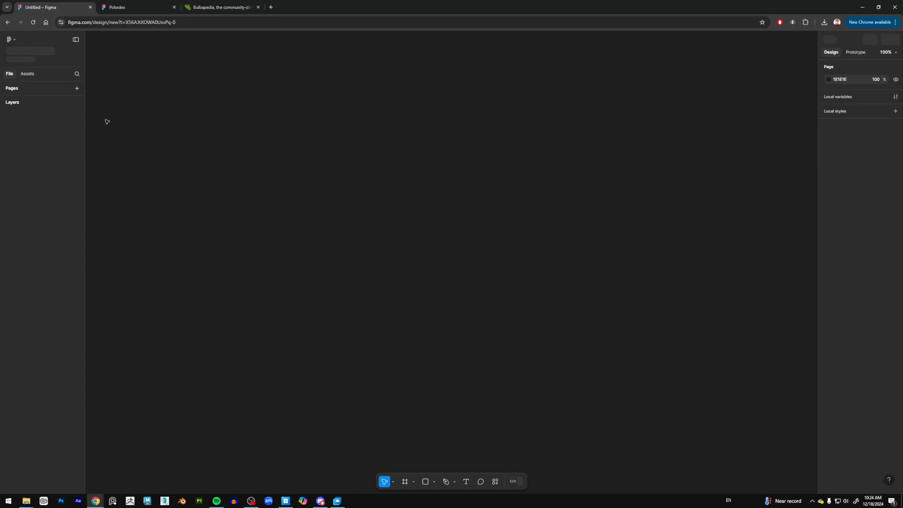
Add a phone frame to the canvas using the iPhone 16 Pro Max preset
left_click(405, 482)
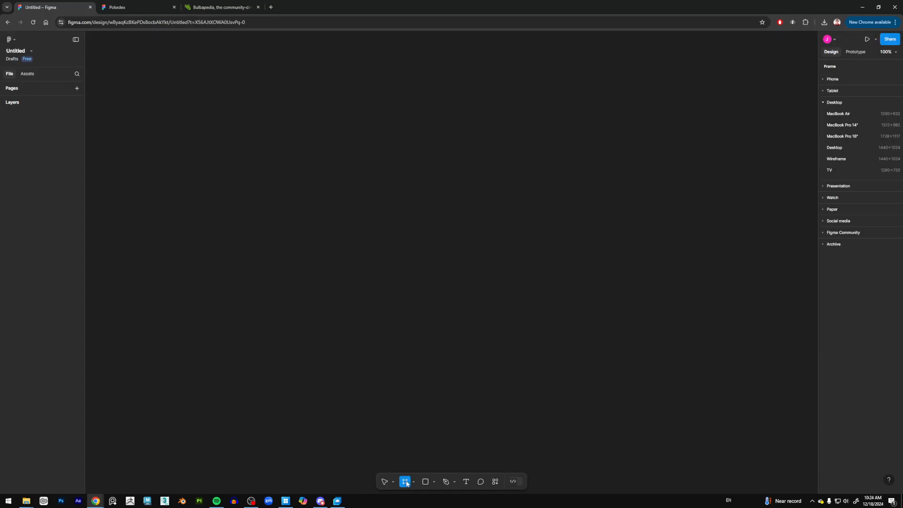
left_click(823, 79)
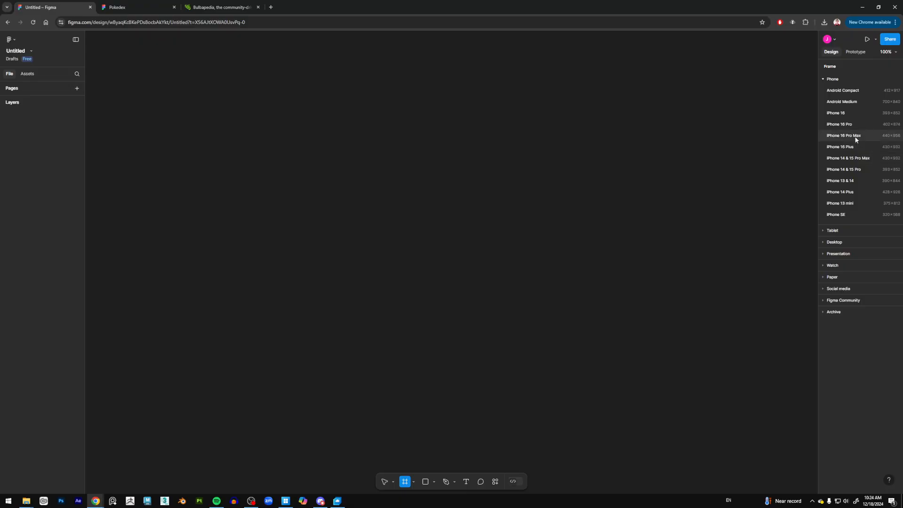
left_click(852, 138)
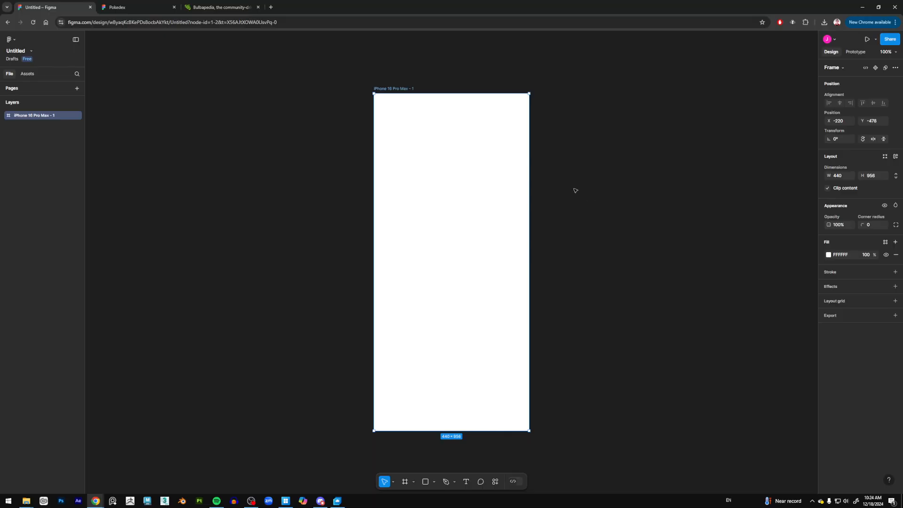
Import the Pokedex_Ref image from the Figma folder in File Explorer onto the canvas beside the phone frame
left_click_drag(590, 208, 634, 206)
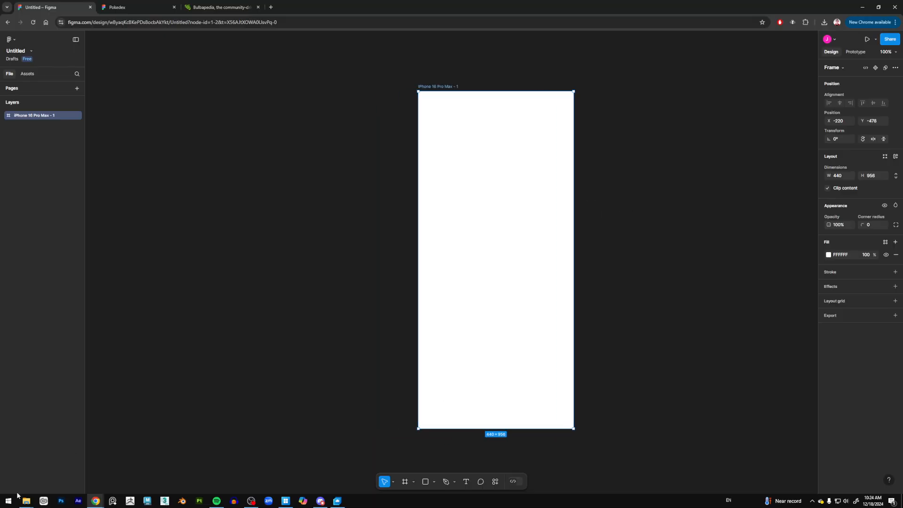
left_click(26, 500)
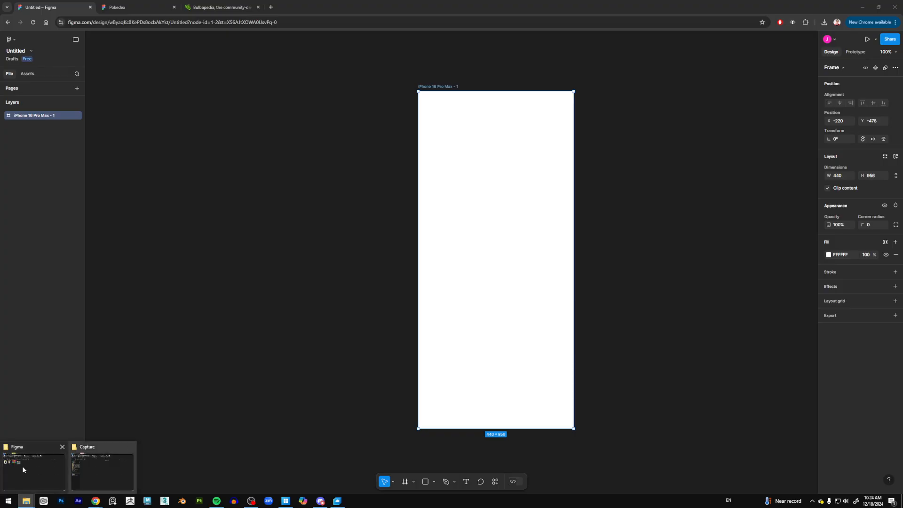
left_click(23, 467)
left_click_drag(468, 223, 212, 256)
left_click_drag(344, 231, 491, 220)
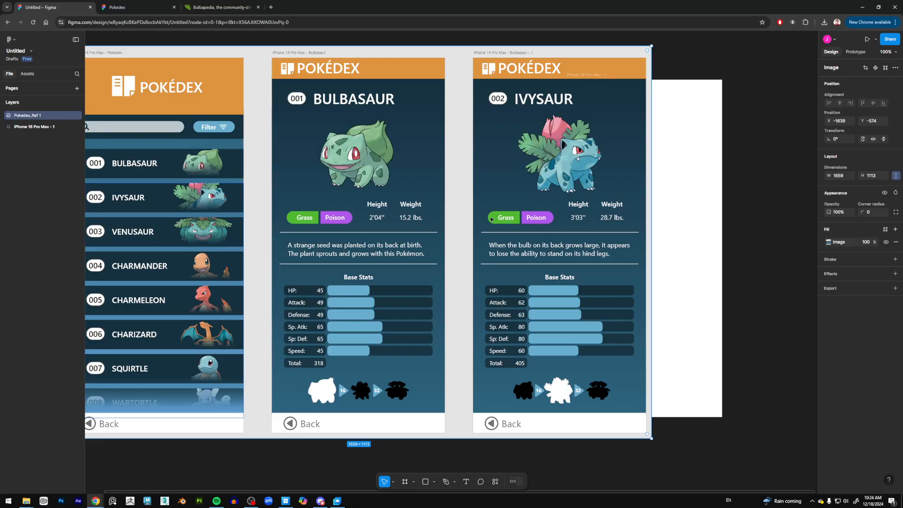
Scale the reference image down to about 1243 × 878 so it sits clear of the phone frame
scroll(492, 220, "down", 5)
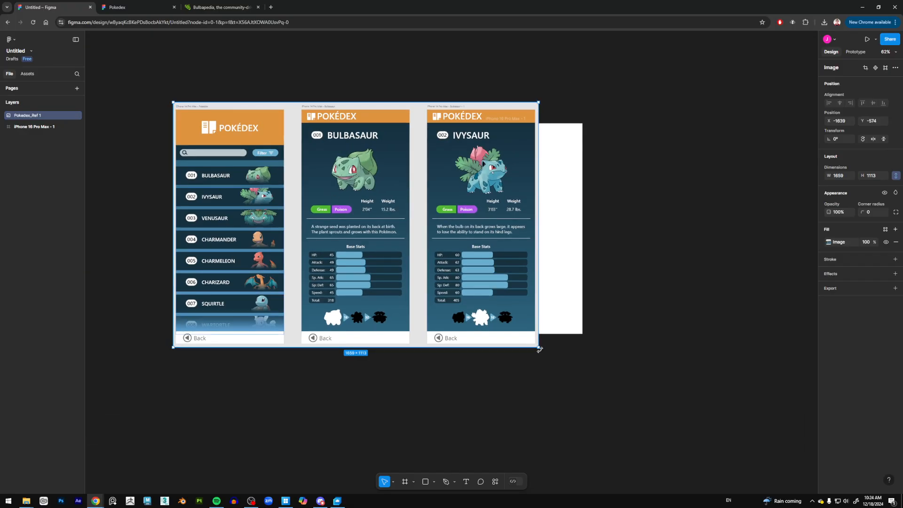
left_click_drag(539, 347, 458, 297)
left_click(416, 380)
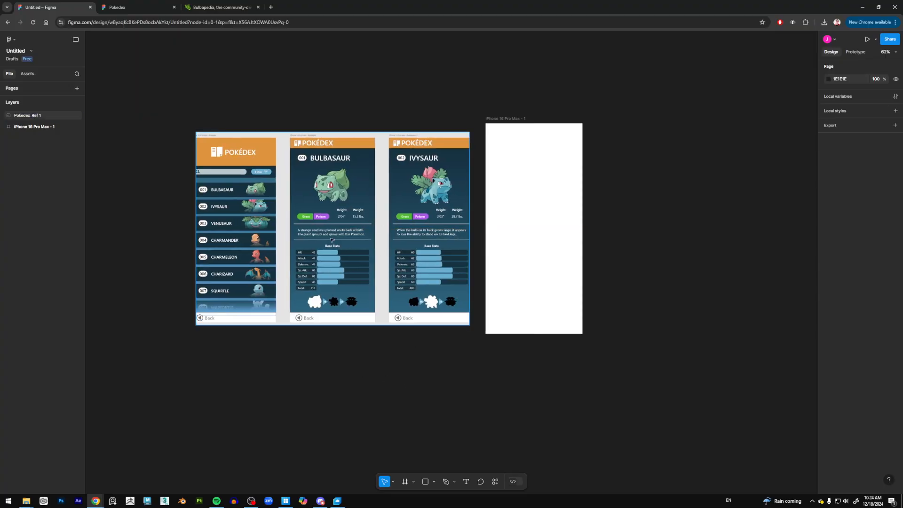
Move the reference image farther from the phone frame, to about X -1604, Y -448
left_click(370, 253)
scroll(404, 204, "up", 5)
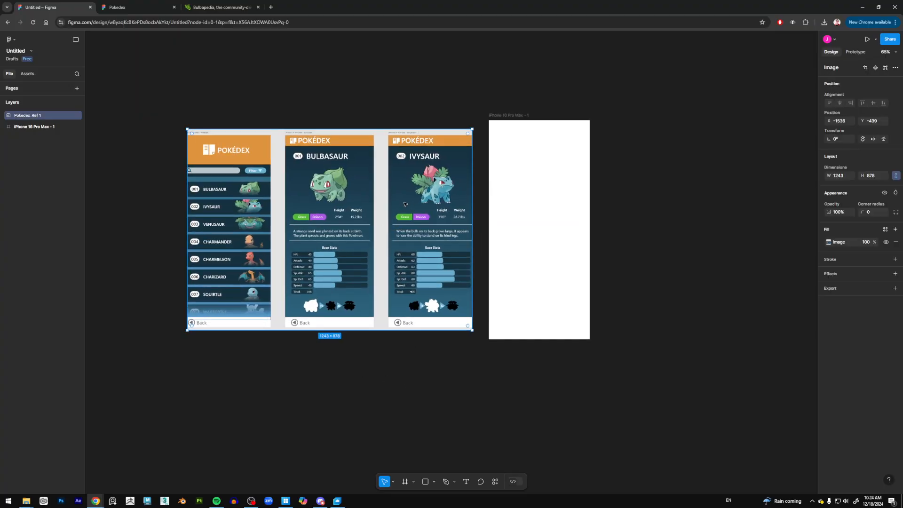
scroll(385, 190, "down", 2)
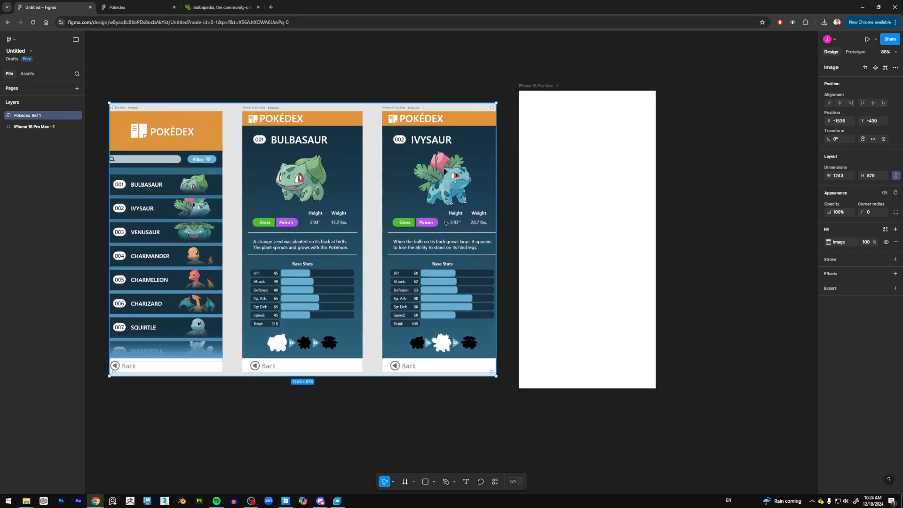
scroll(285, 144, "left", 5)
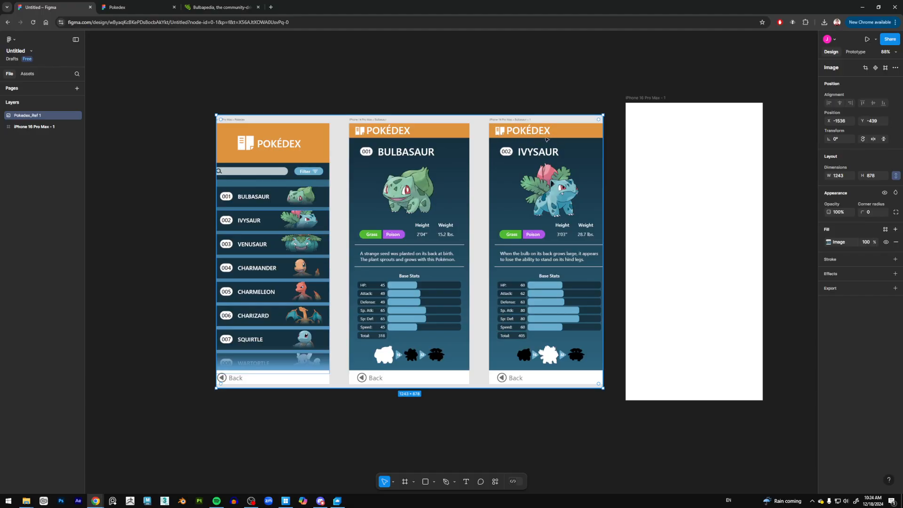
left_click_drag(530, 193, 494, 190)
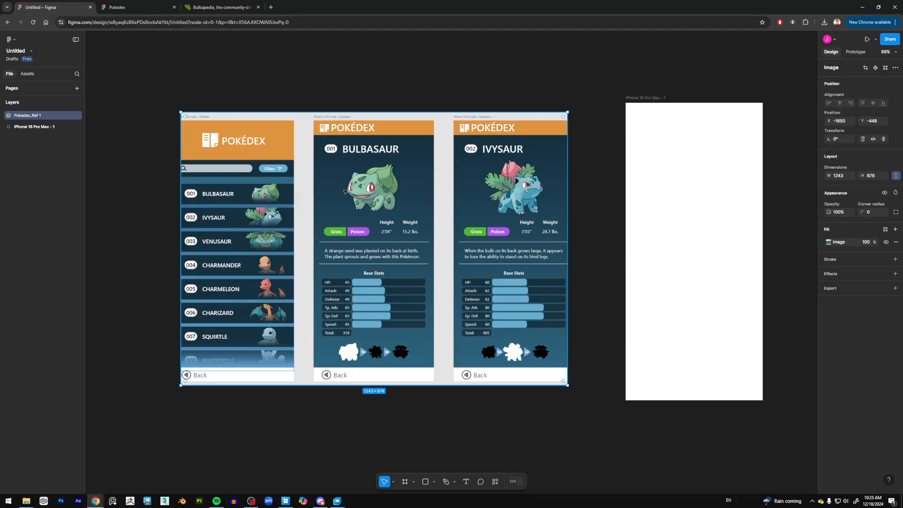
left_click_drag(389, 200, 403, 200)
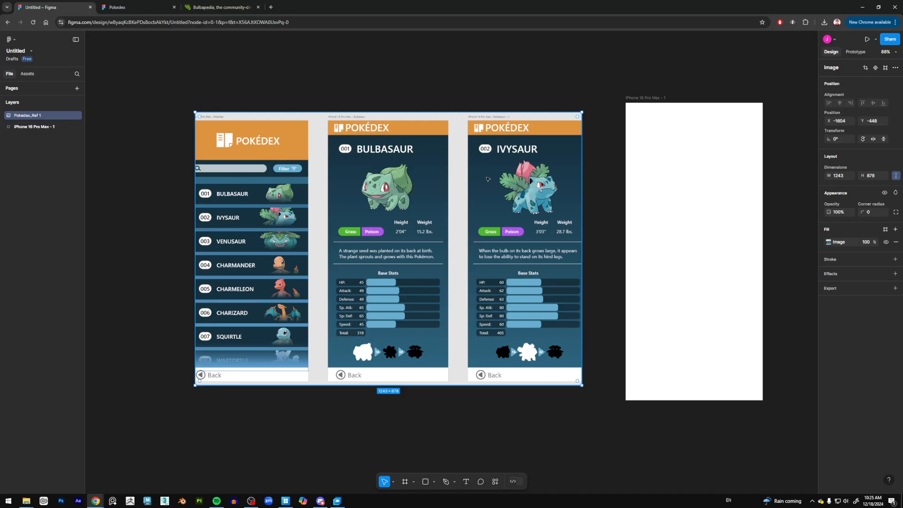
Compare the running Pokedex prototype's Bulbasaur screen in its browser tab with the reference image in the untitled design file
left_click(119, 7)
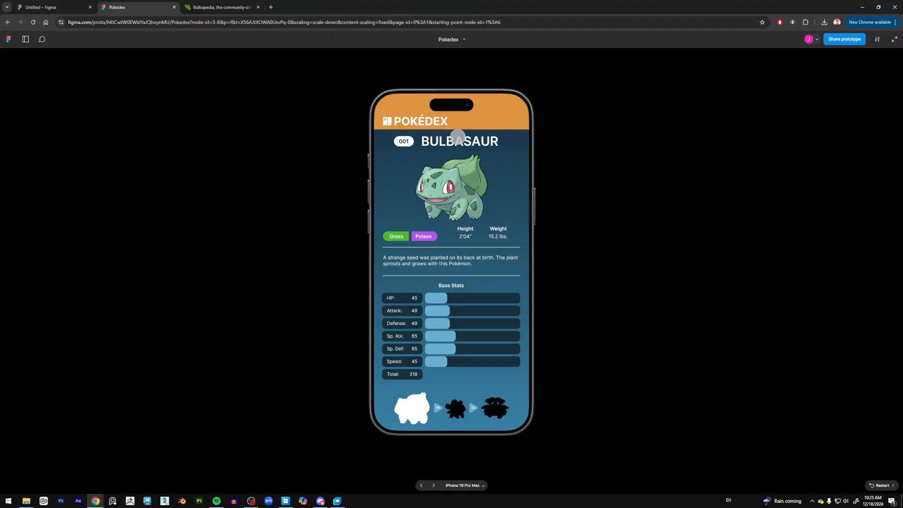
left_click(52, 7)
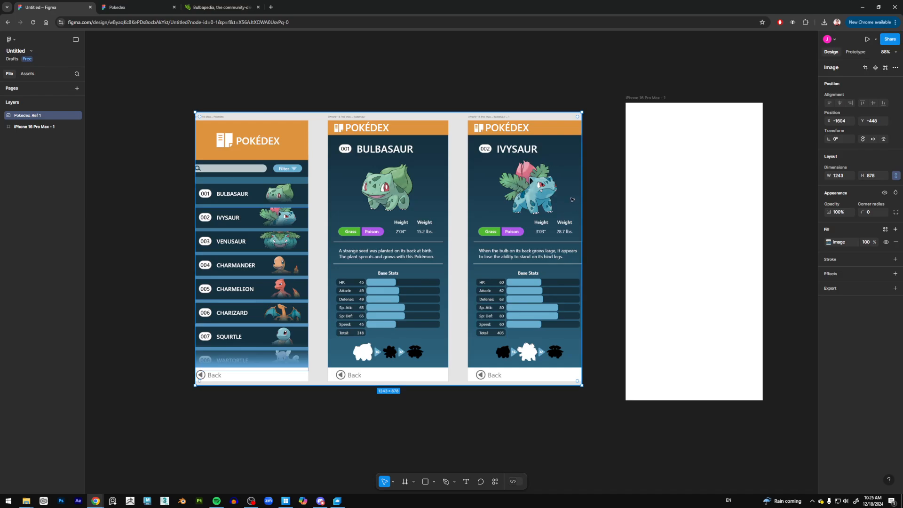
left_click(127, 7)
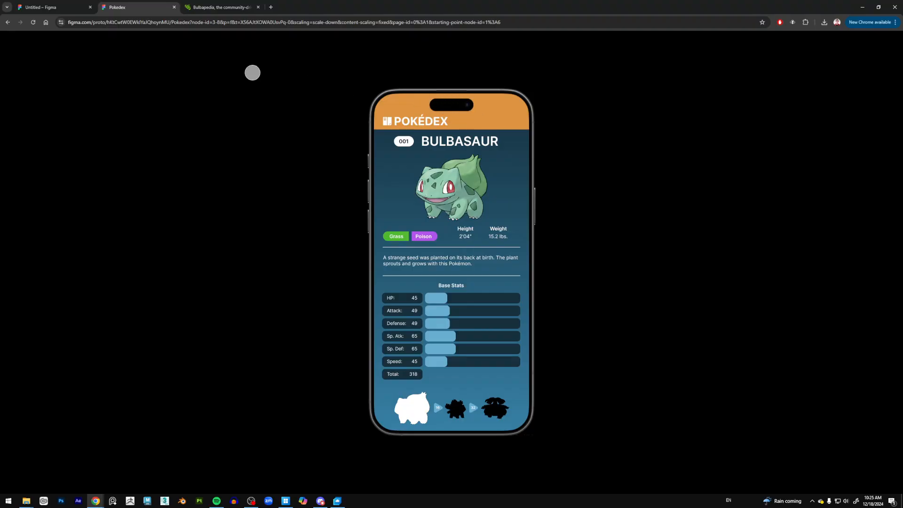
left_click(47, 7)
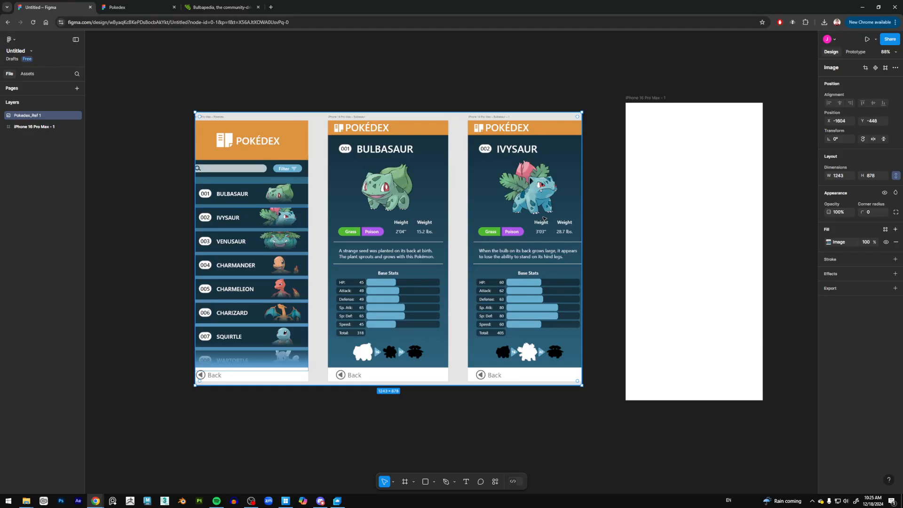
Draw a header rectangle about 468 × 201 across the top of the phone frame, slightly overlapping both sides
right_click(612, 198)
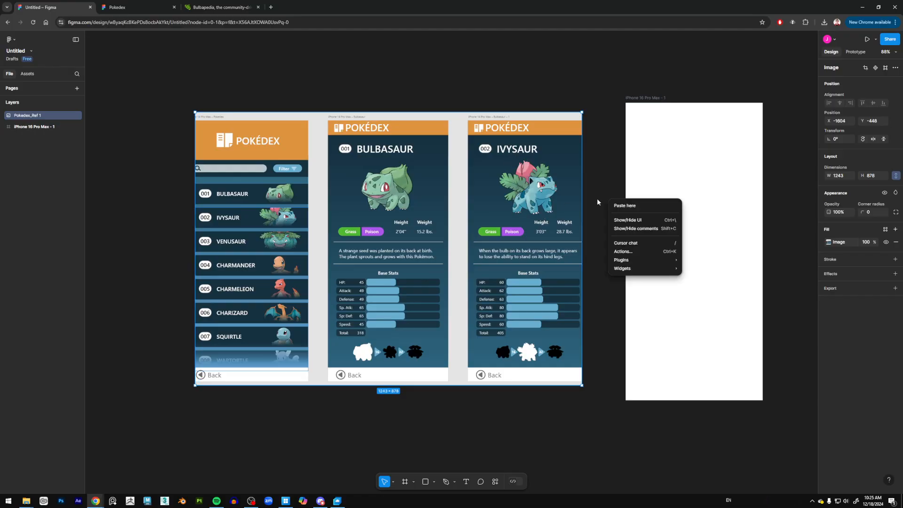
key("Escape")
left_click_drag(612, 187, 524, 181)
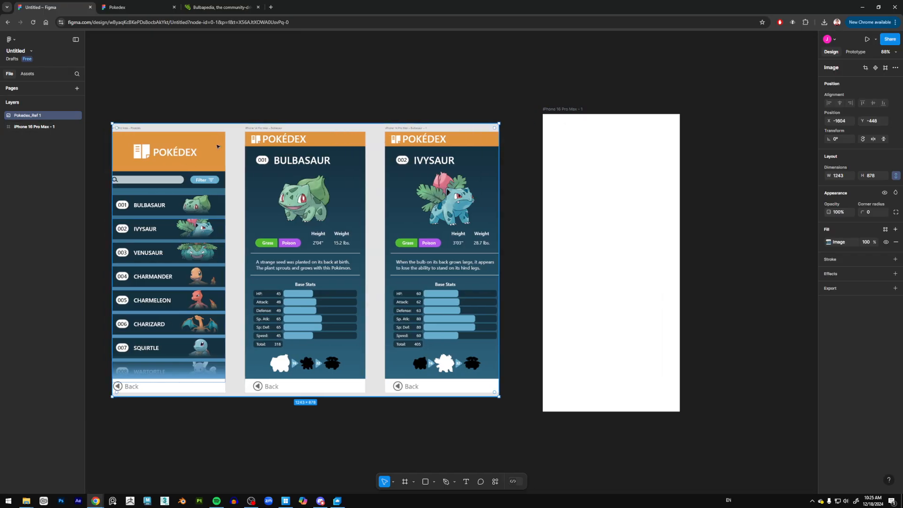
left_click_drag(681, 177, 667, 180)
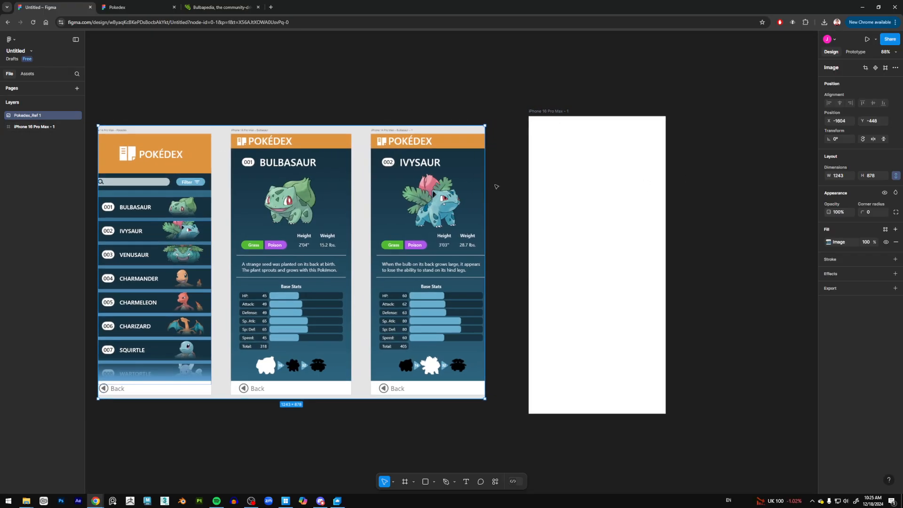
left_click(425, 482)
left_click_drag(525, 114, 671, 179)
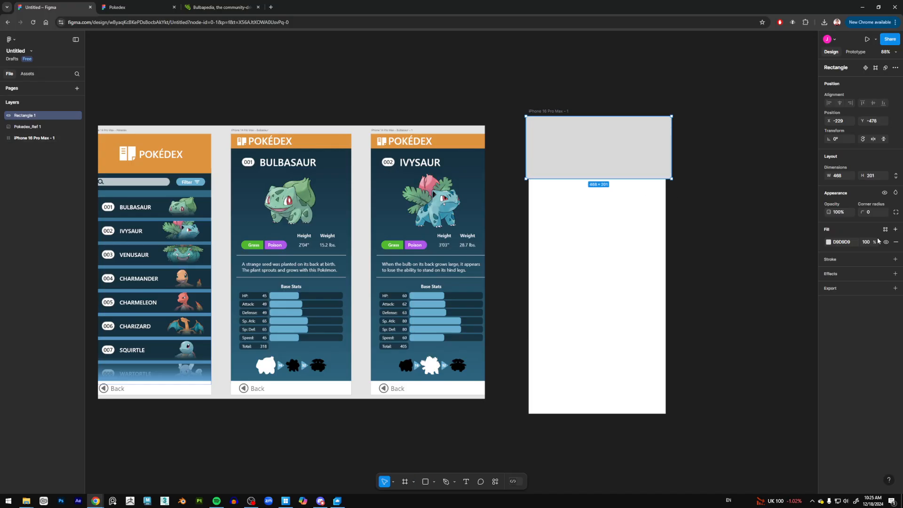
Fill the header rectangle with orange DE943F sampled from the Pokédex header in the reference image
left_click(828, 242)
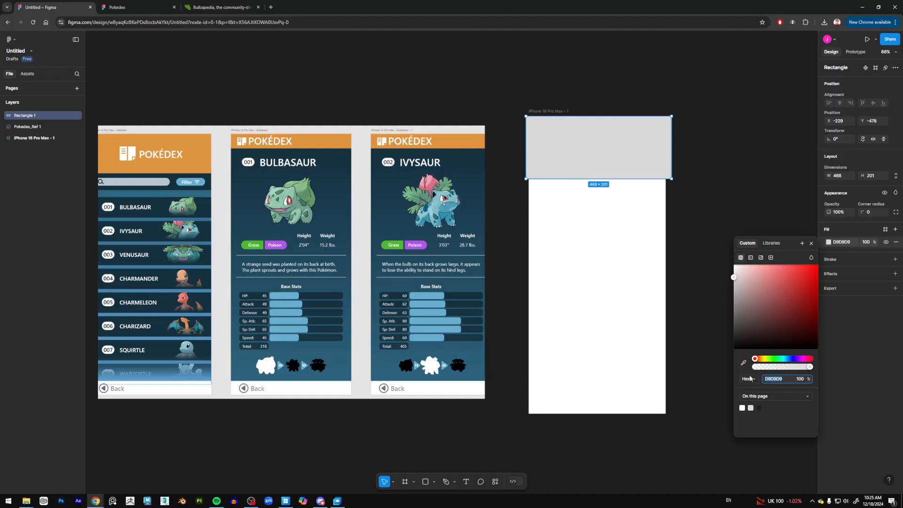
left_click(744, 363)
left_click(196, 143)
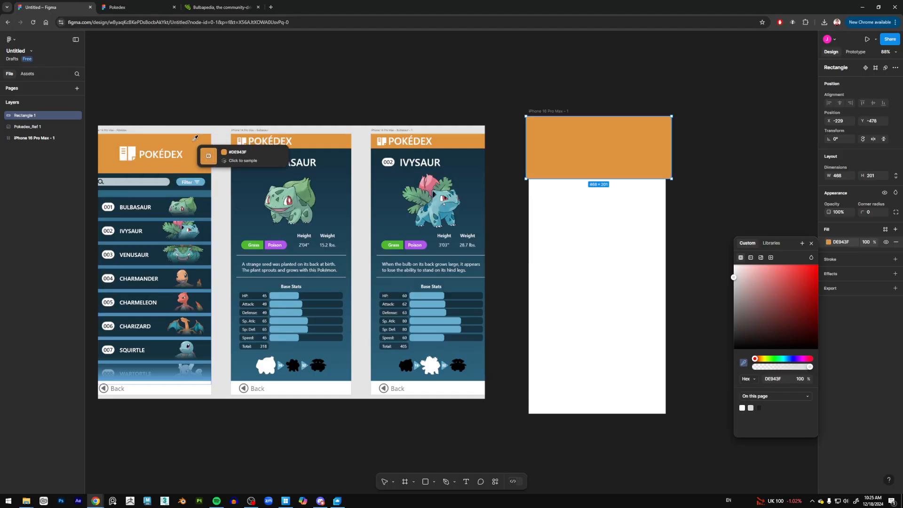
left_click(697, 189)
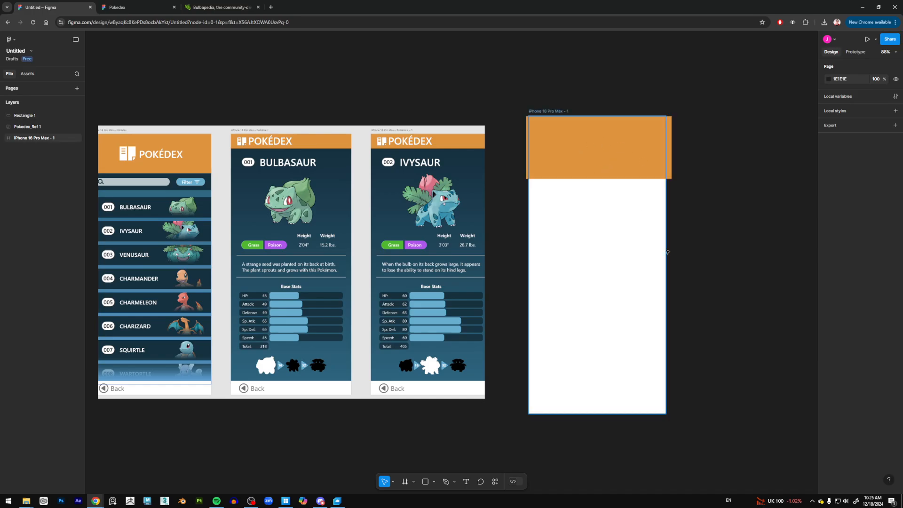
Draw a bar about 468 × 60 directly below the orange header and fill it with dark blue 15313F sampled from the reference
left_click_drag(697, 254, 724, 253)
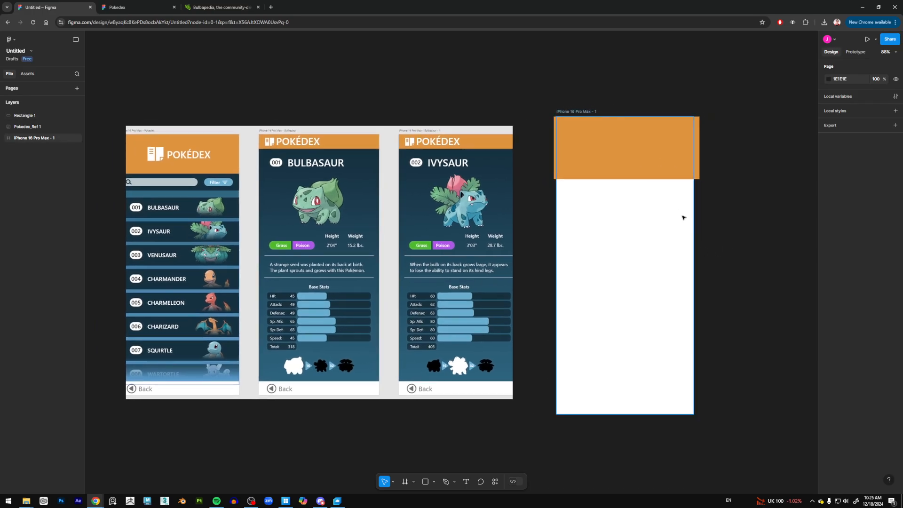
left_click(427, 482)
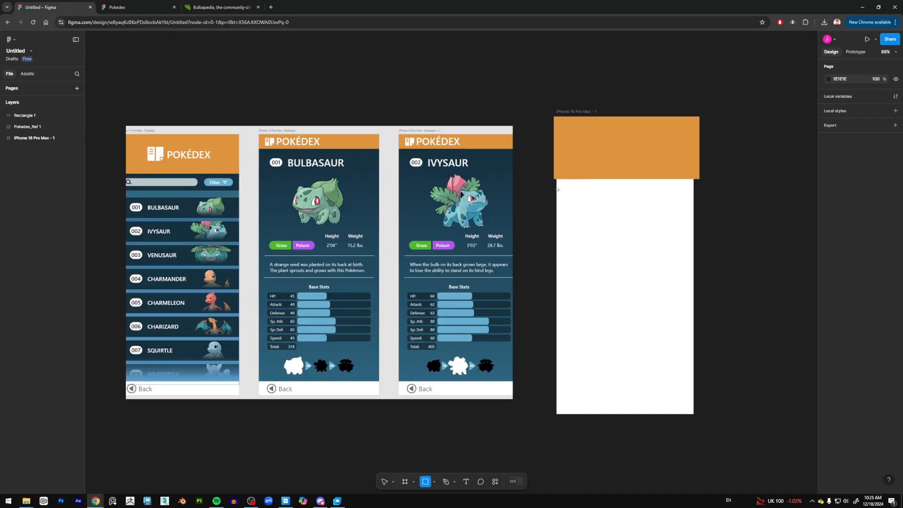
left_click_drag(552, 179, 700, 199)
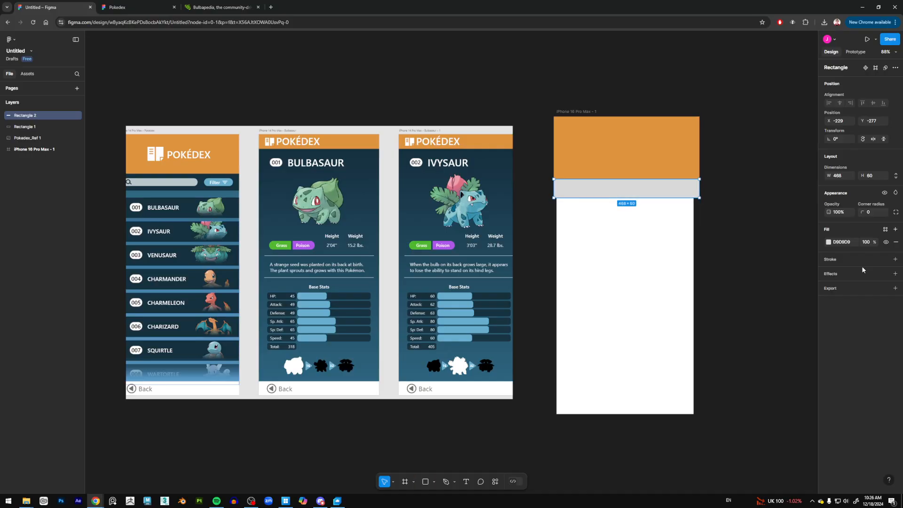
left_click(829, 242)
left_click(744, 362)
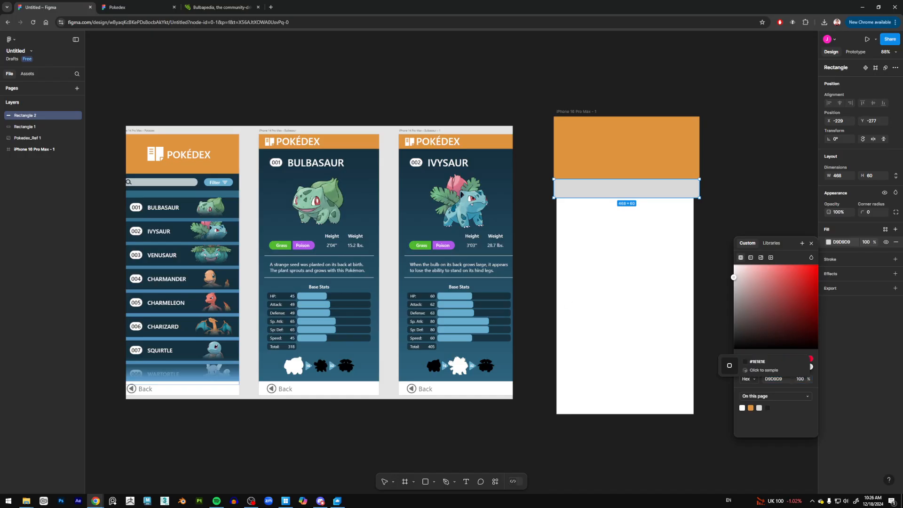
left_click(203, 174)
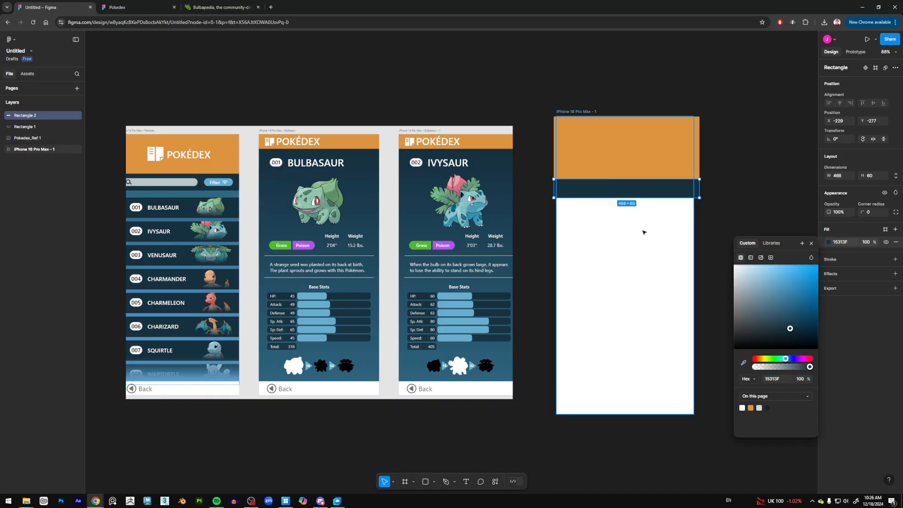
key("Escape")
key("Escape")
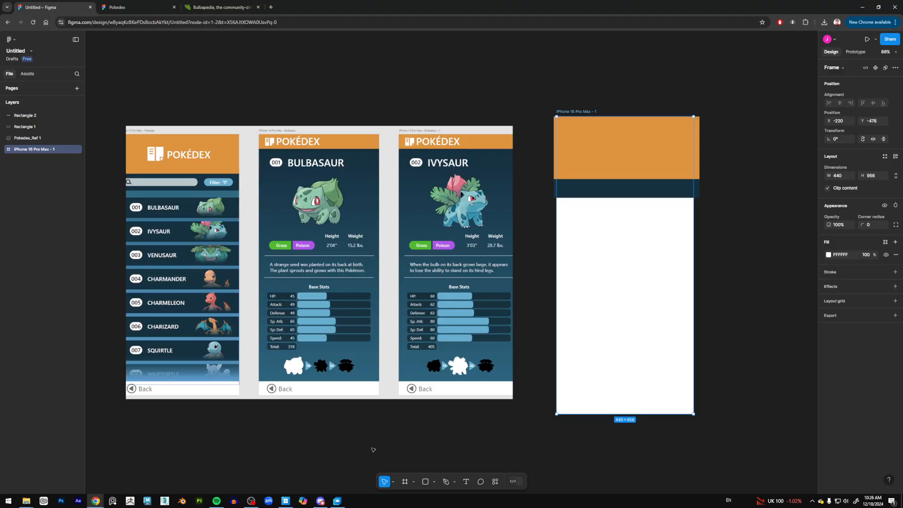
Give the phone frame a linear gradient fill with its 0% stop set to blue 306883 sampled from the reference list background
left_click(830, 257)
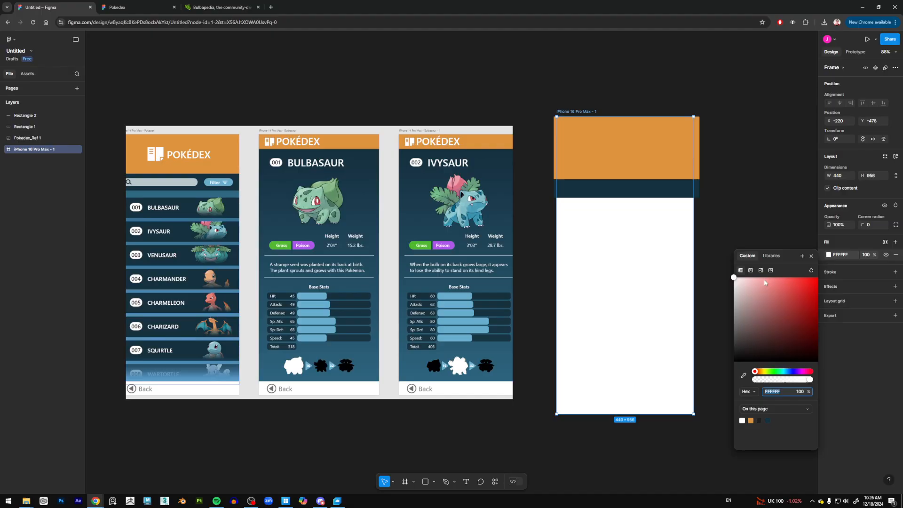
left_click(751, 270)
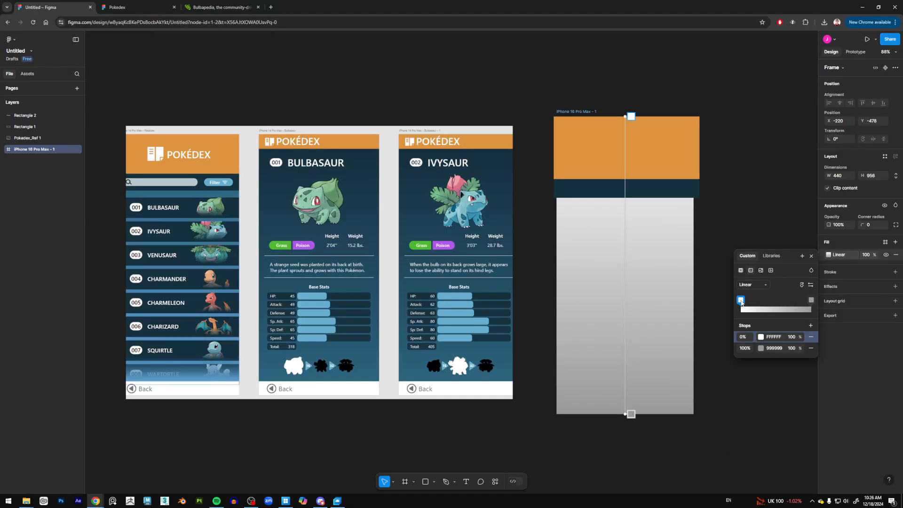
left_click(760, 337)
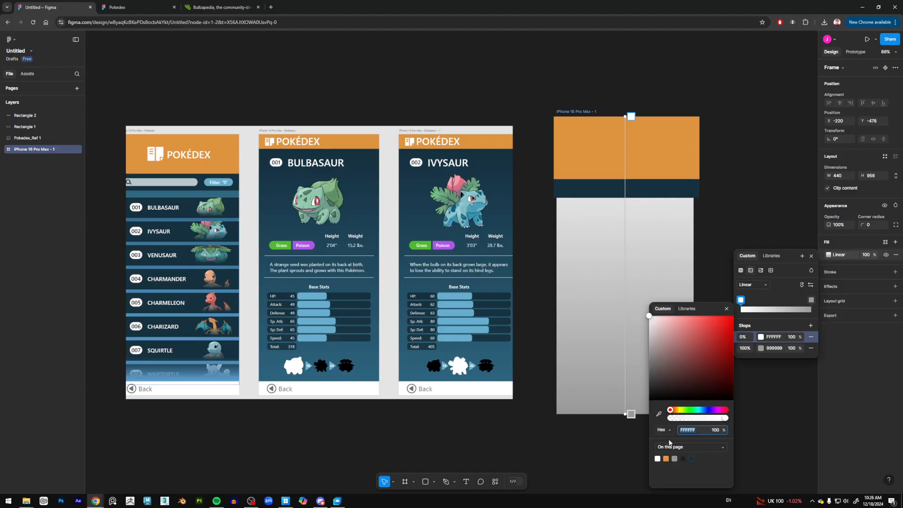
left_click(659, 414)
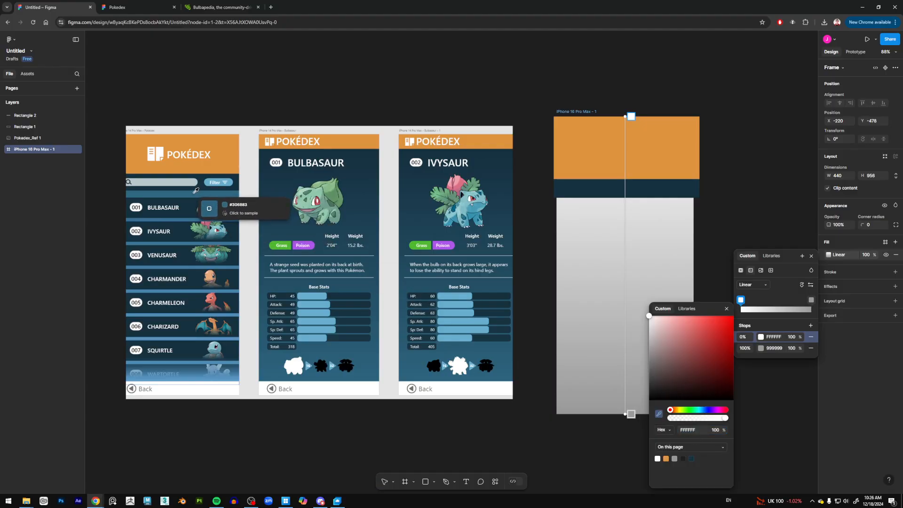
left_click(196, 190)
Set the gradient's 100% stop to light blue 4F8DB6 sampled from the reference and move the gradient's start down to the dark bar
left_click(811, 301)
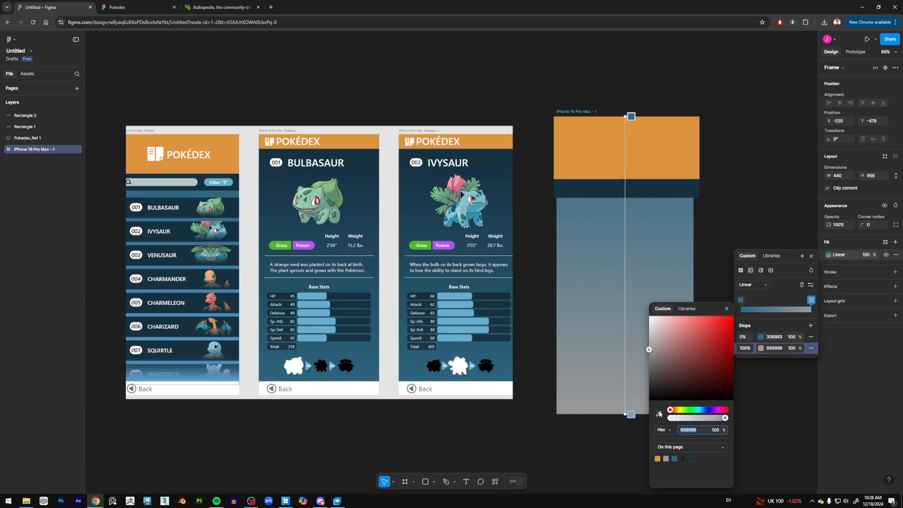
left_click(659, 413)
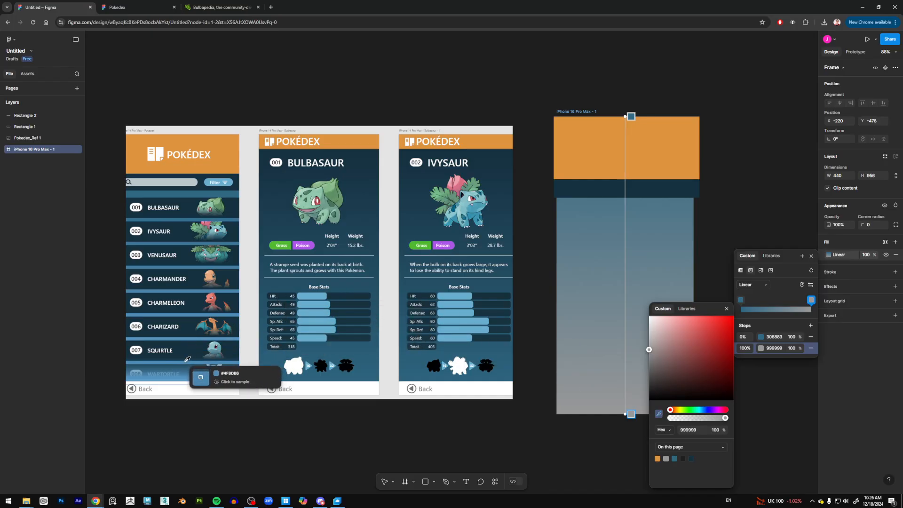
left_click(186, 364)
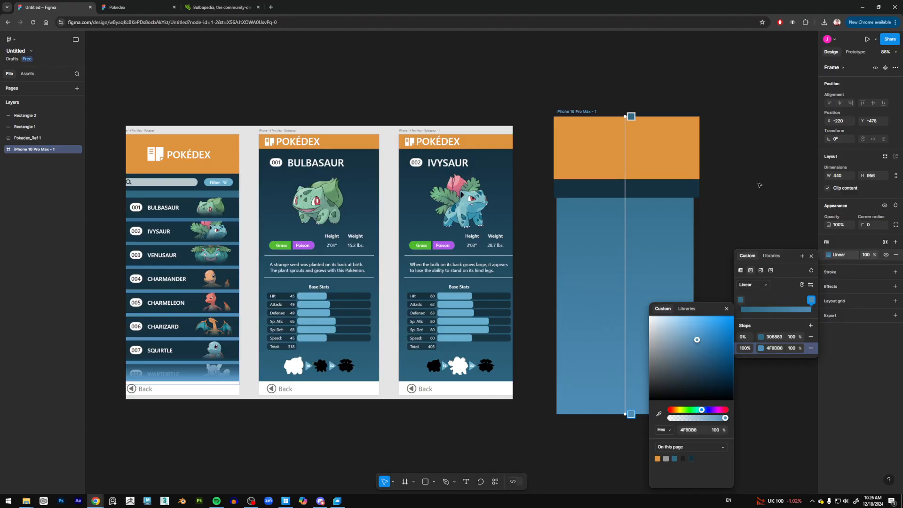
left_click_drag(624, 116, 624, 195)
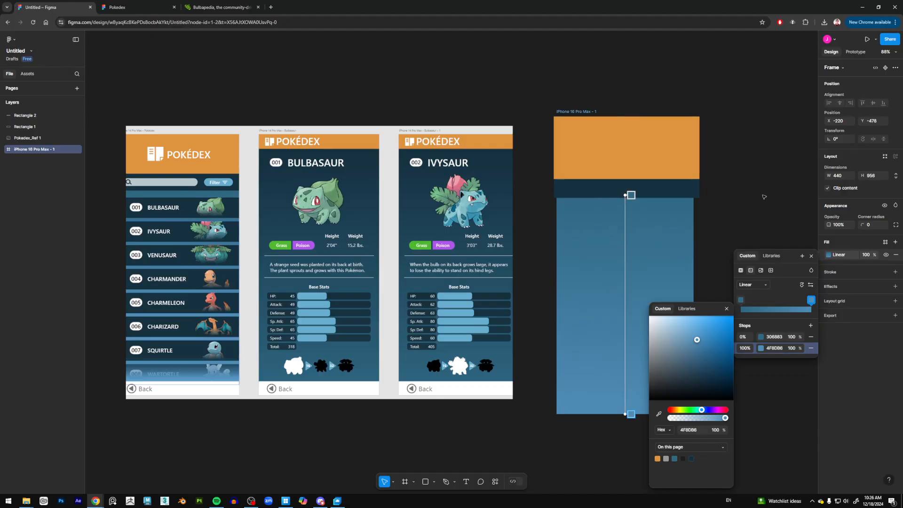
key("Escape")
Draw a rectangle about 35 × 64 on the empty canvas above the reference image as the Pokédex icon's first page
scroll(731, 245, "left", 2)
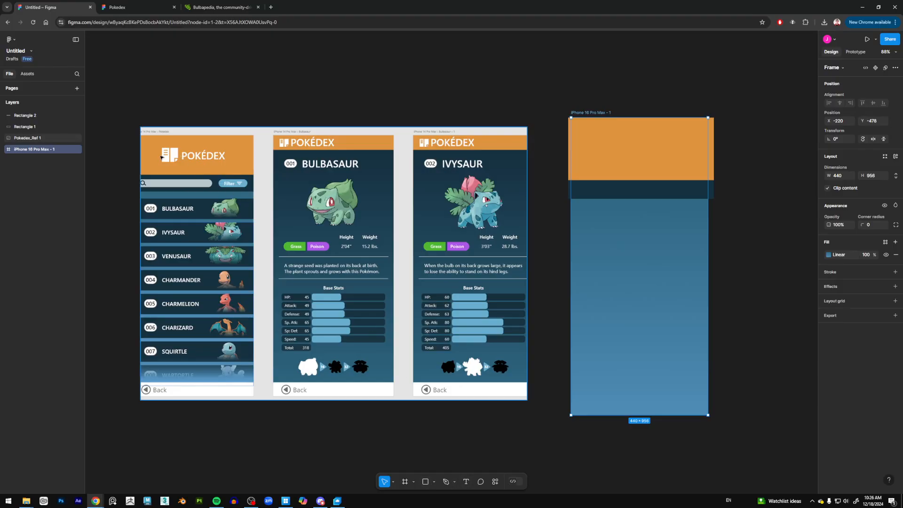
scroll(161, 158, "up", 5)
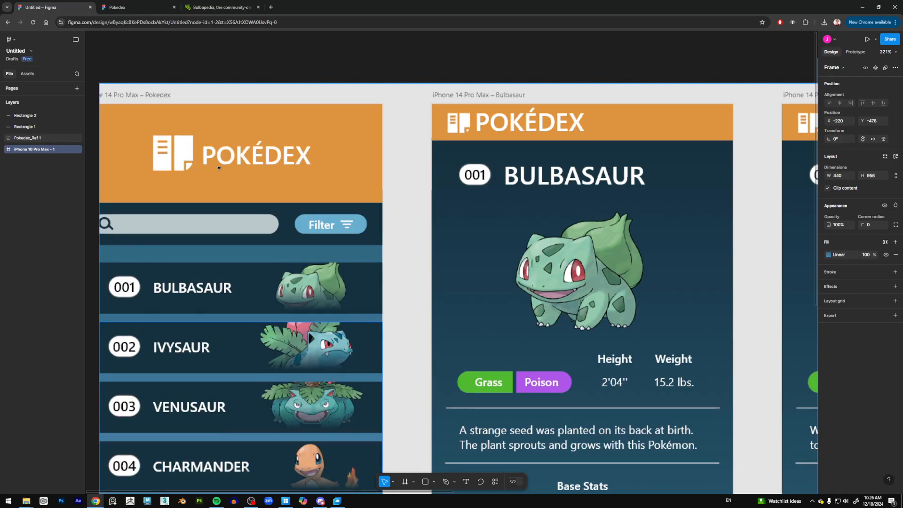
scroll(218, 168, "down", 4)
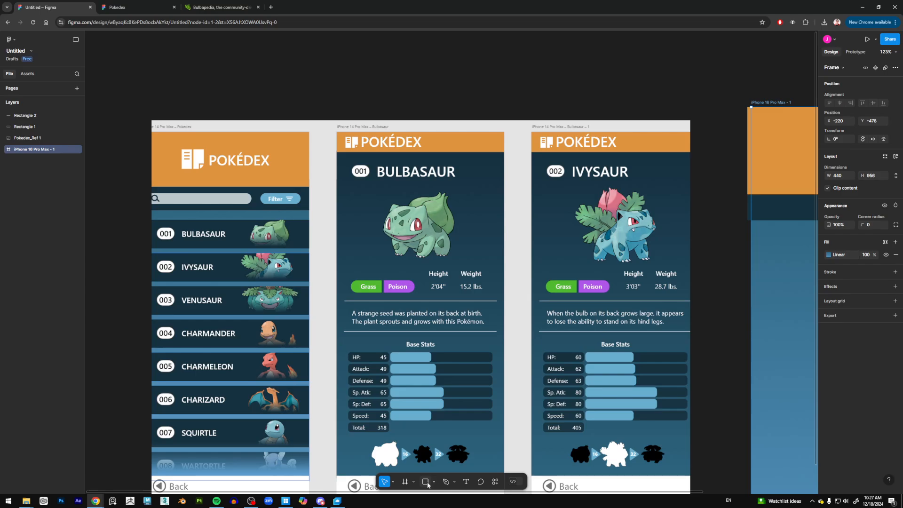
left_click(427, 485)
scroll(288, 245, "up", 5)
scroll(288, 244, "left", 2)
scroll(271, 246, "up", 1, "ctrl")
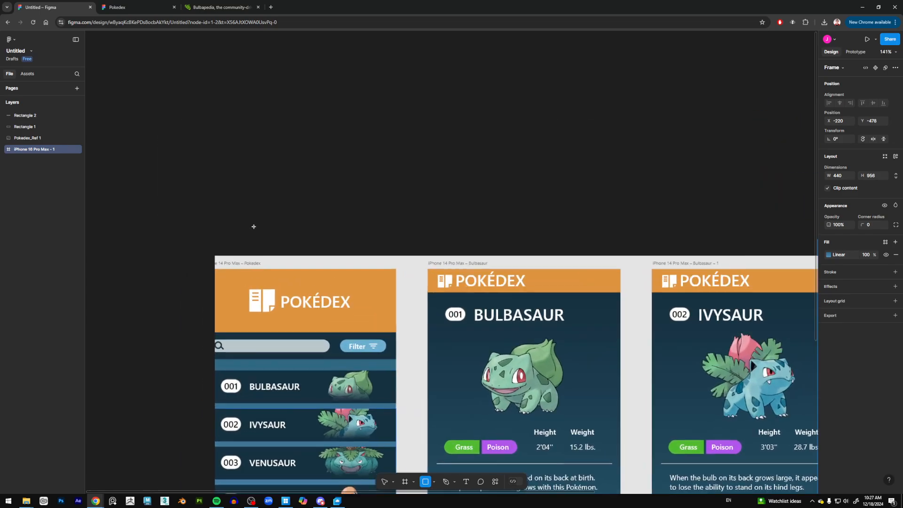
mouse_move(249, 196)
left_mouse_down()
mouse_move(270, 246)
mouse_move(267, 230)
left_mouse_up()
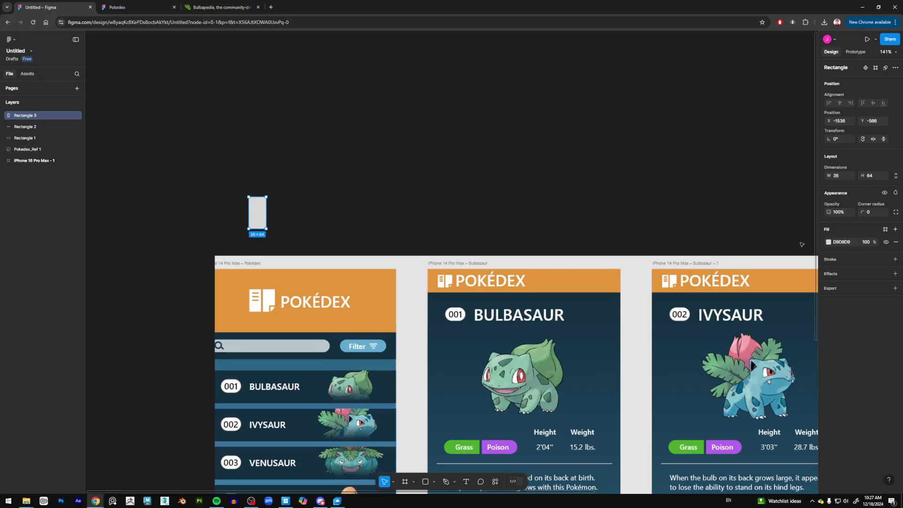
Fill the small page rectangle with white FFFFFF sampled from the reference icon and place a copy just to its right
left_click(829, 242)
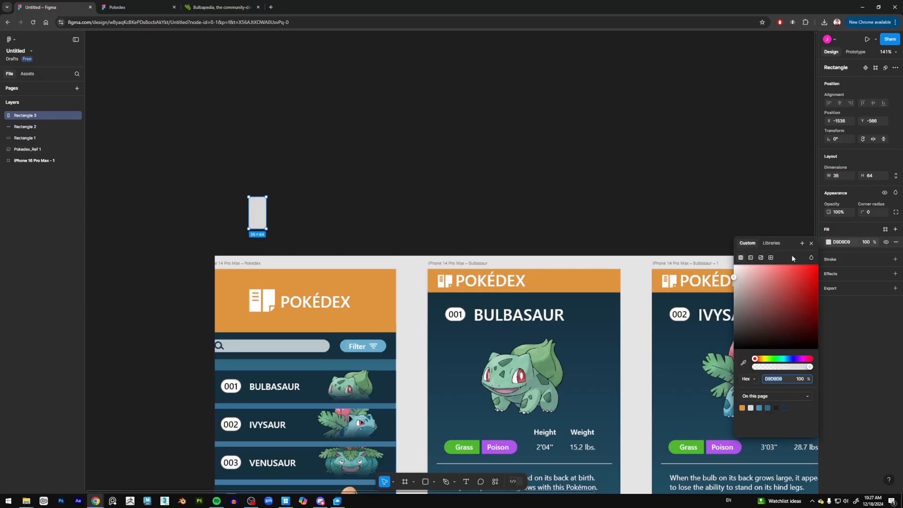
left_click(744, 363)
left_click(262, 304)
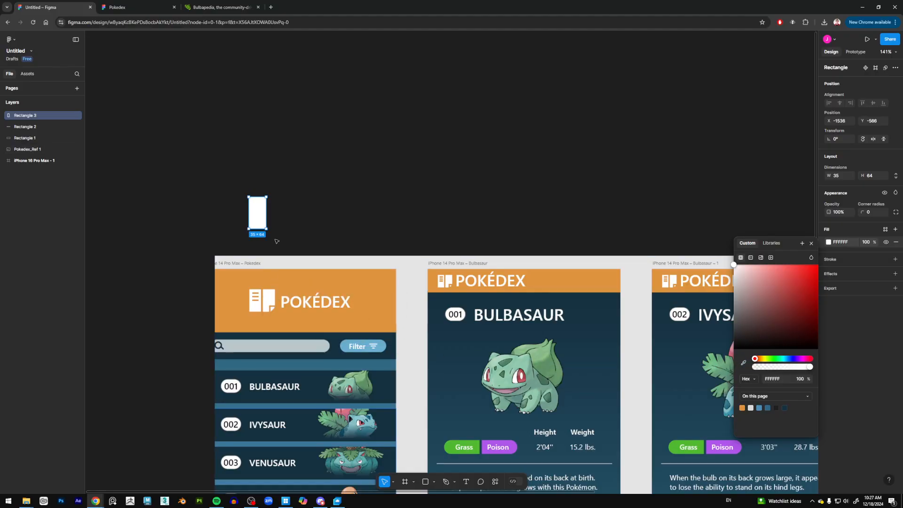
scroll(277, 241, "up", 2)
left_click_drag(257, 208, 283, 209)
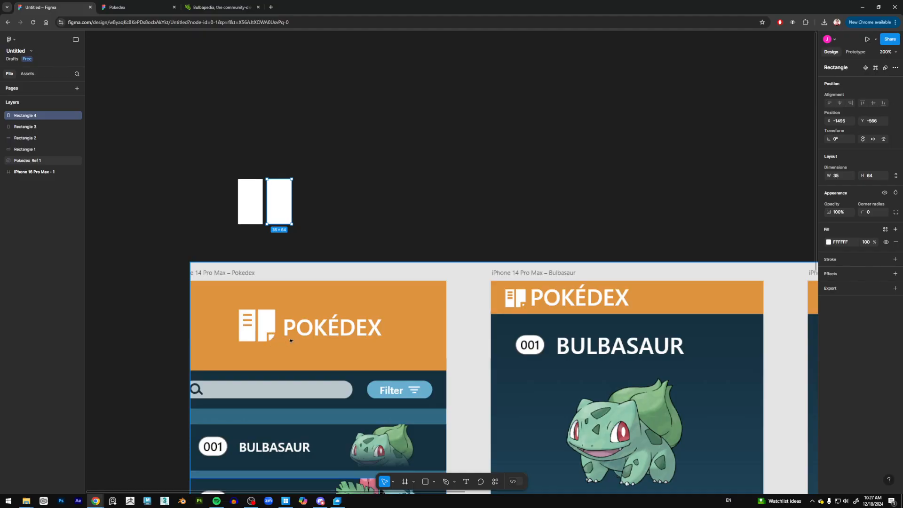
Draw a rectangle about 26 × 33 over the second page's lower-right corner and place a slightly offset copy on top
left_click(425, 481)
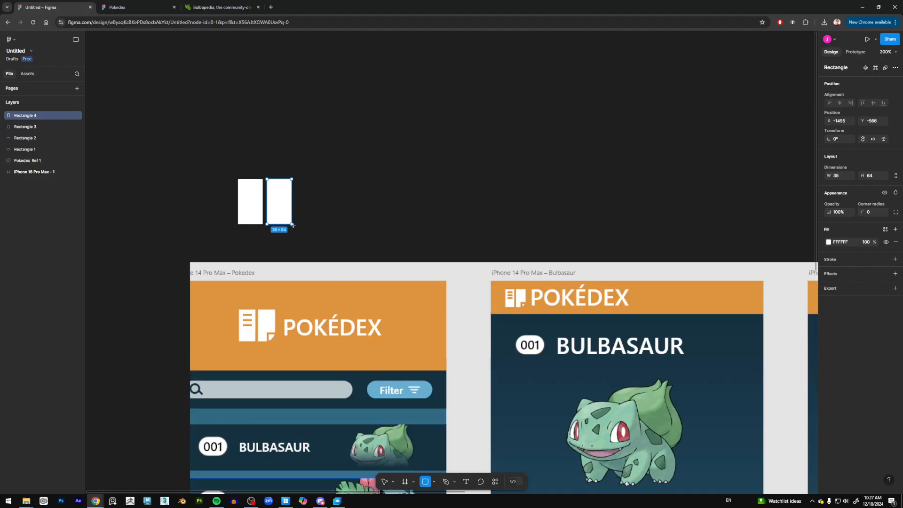
mouse_move(299, 232)
left_mouse_down()
mouse_move(281, 209)
mouse_move(311, 225)
mouse_move(299, 227)
left_mouse_up()
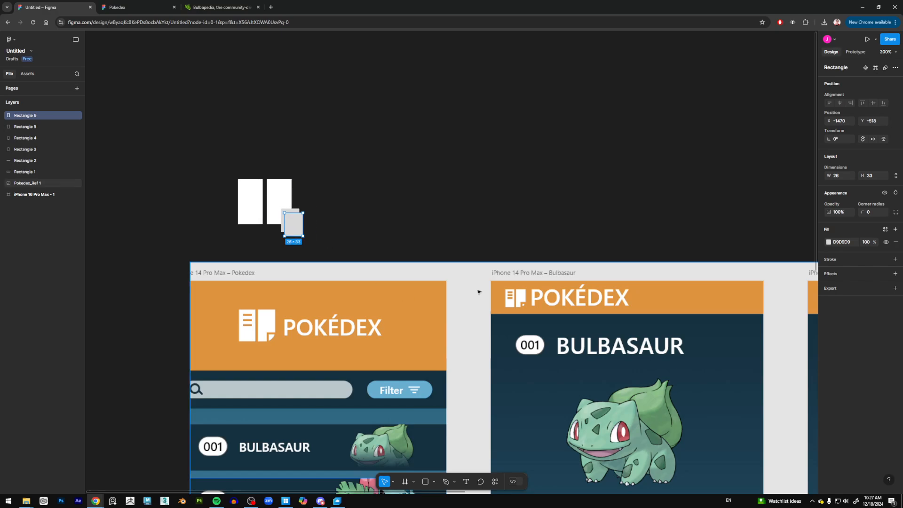
Fill the topmost small rectangle with white FFFFFF sampled from the second page
left_click(829, 241)
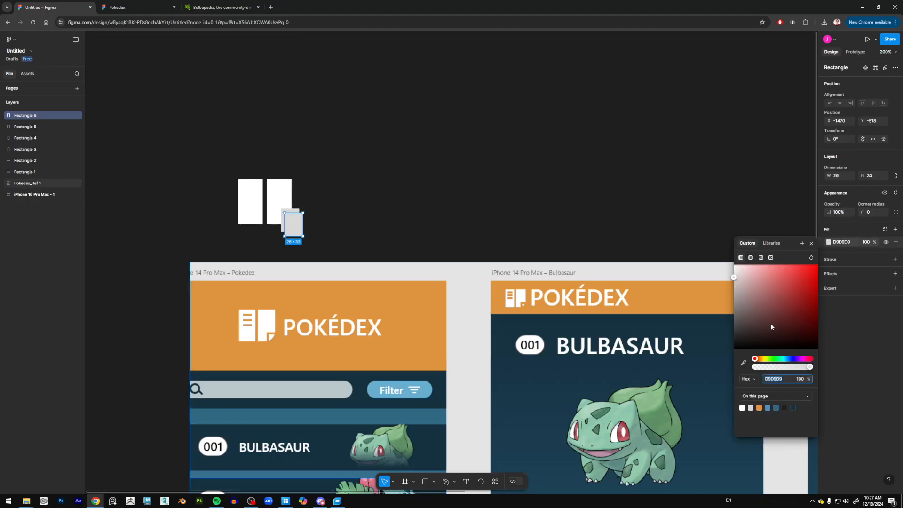
left_click(744, 363)
left_click(284, 197)
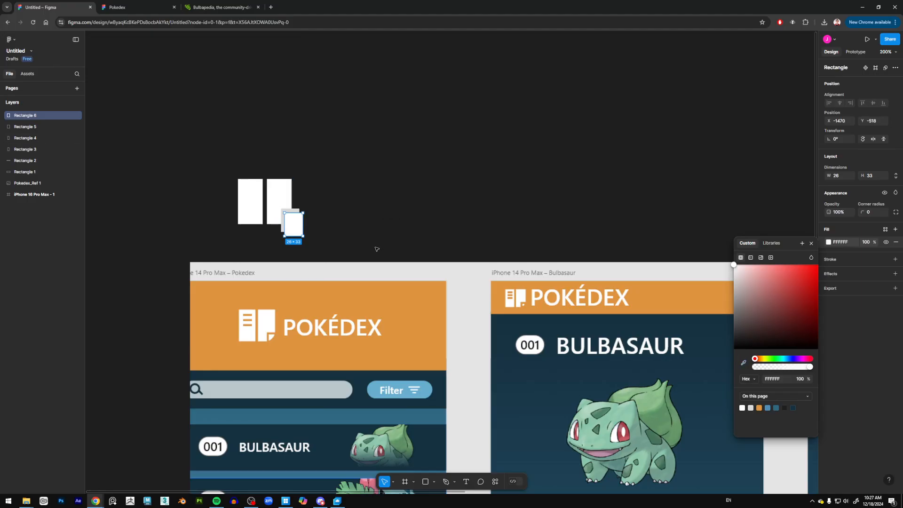
Shrink the white rectangle to about 14 × 19 and fit it with the grey rectangle over the second page's lower-right corner
left_click_drag(304, 238, 292, 224)
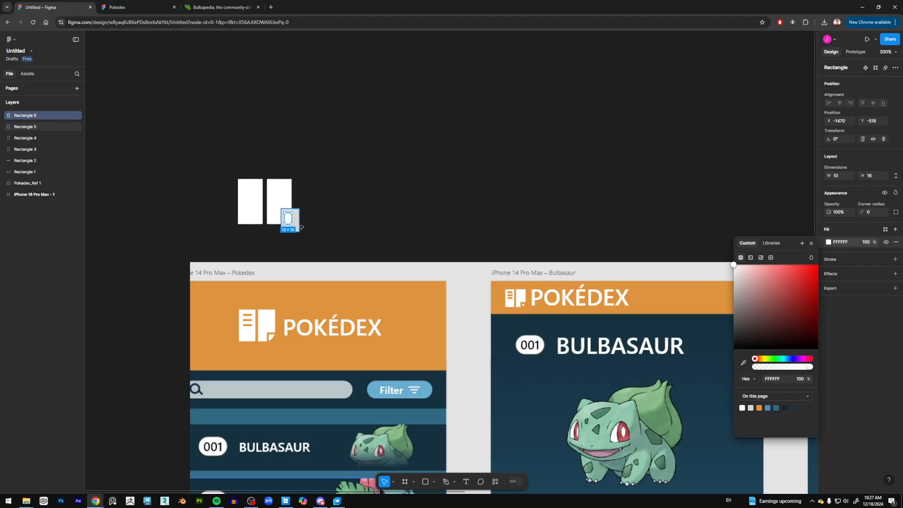
left_click(298, 230)
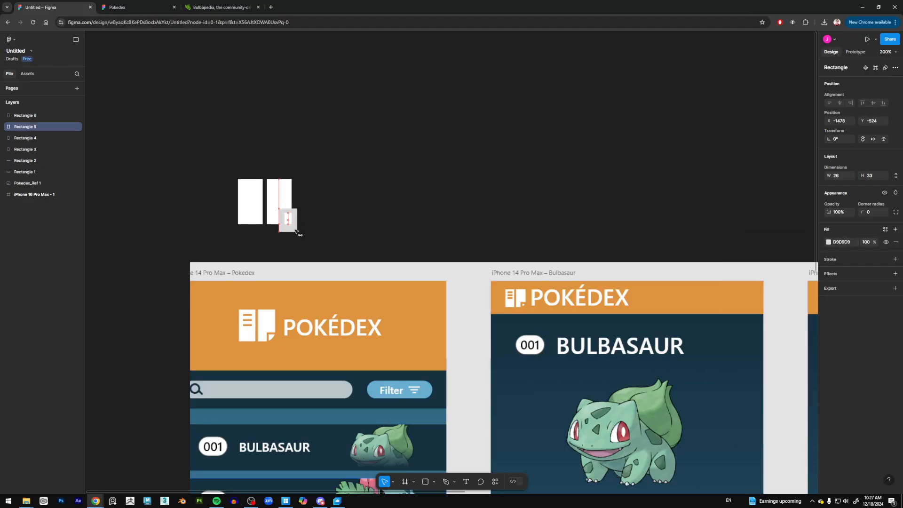
left_click_drag(296, 230, 280, 209)
left_click(291, 223)
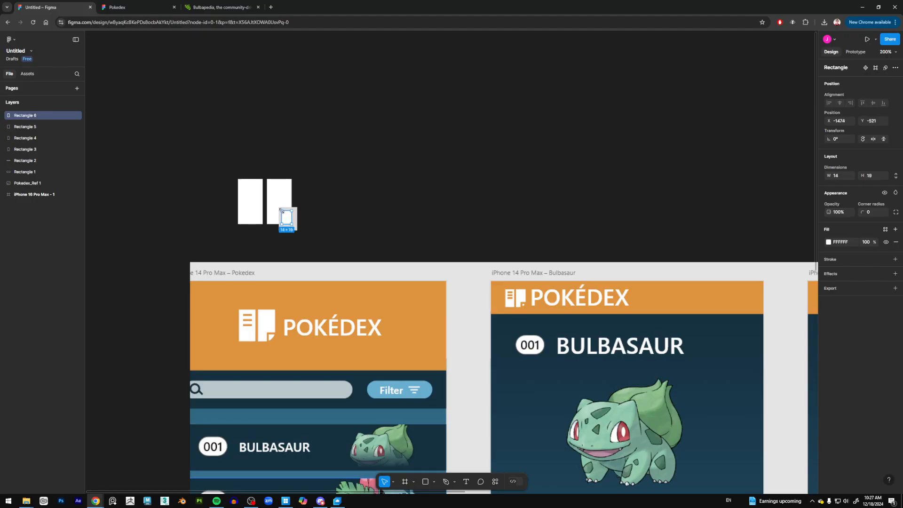
Round only the small white rectangle's lower-right corner with a radius of 17
left_click(895, 213)
left_click_drag(782, 236, 890, 248)
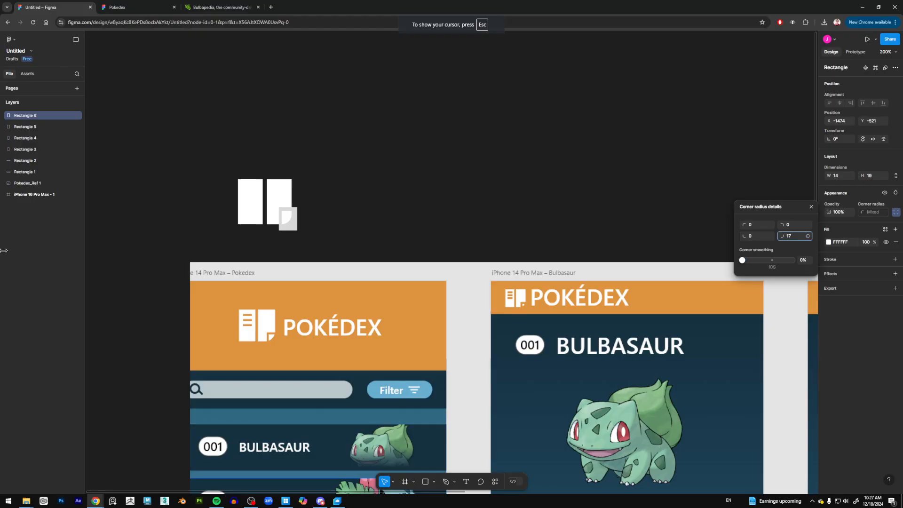
left_click(405, 181)
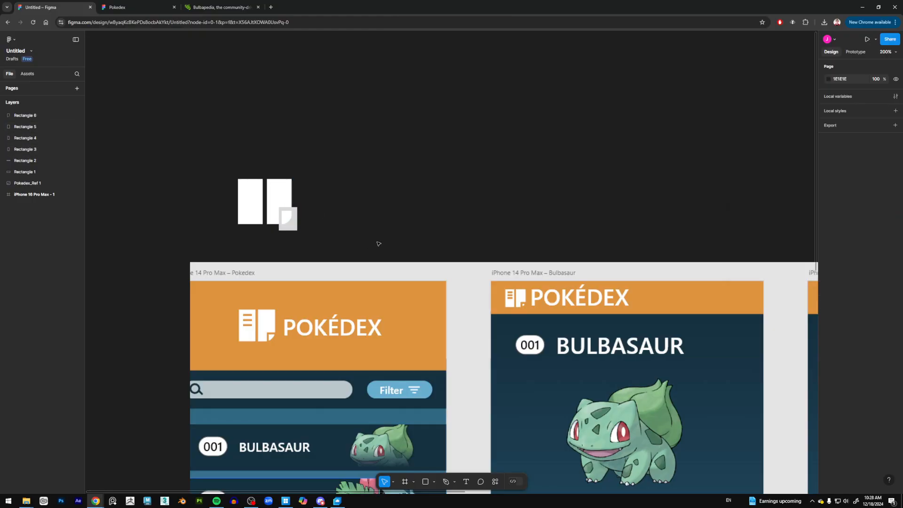
Subtract the two small corner rectangles from the second page with a boolean operation
left_click_drag(331, 251, 267, 161)
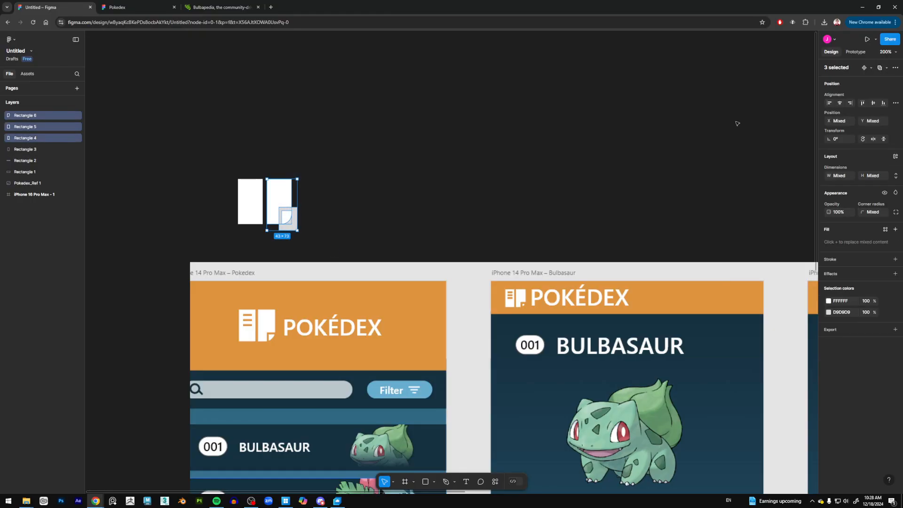
left_click(895, 68)
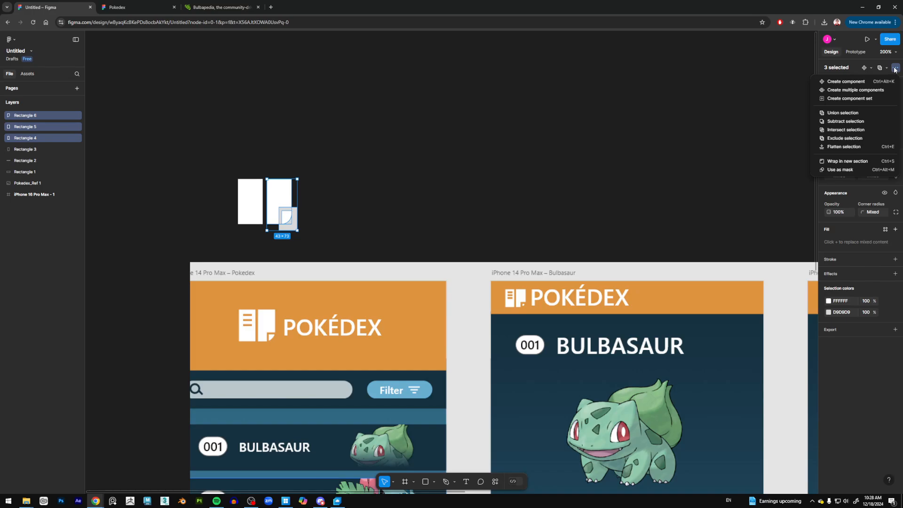
left_click(865, 121)
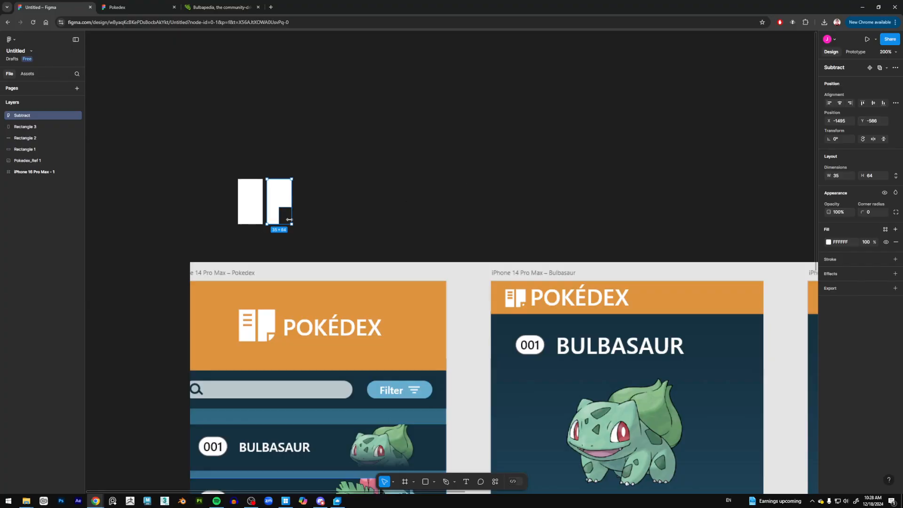
Move the rounded rectangle out of the subtraction to the top of the layer stack so it forms the page's fold
left_click(3, 115)
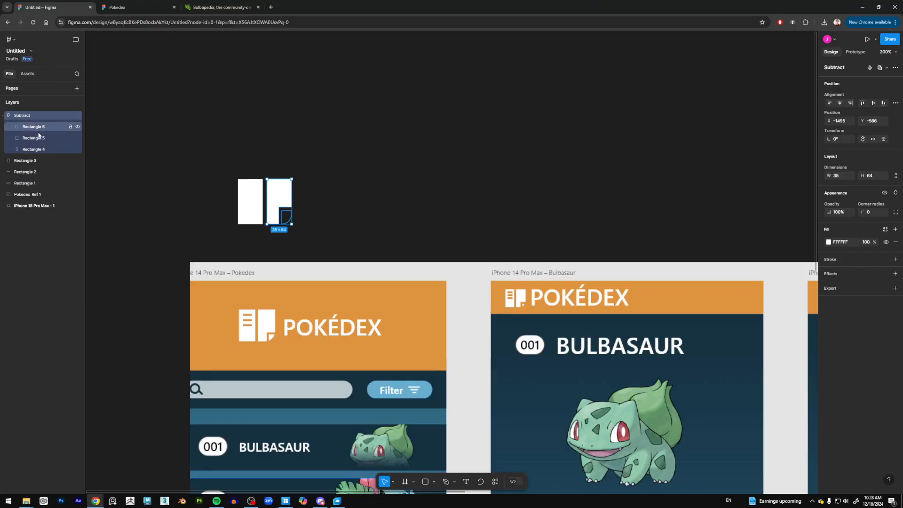
left_click(33, 149)
left_click(38, 138)
left_click(40, 130)
left_click_drag(40, 133, 33, 115)
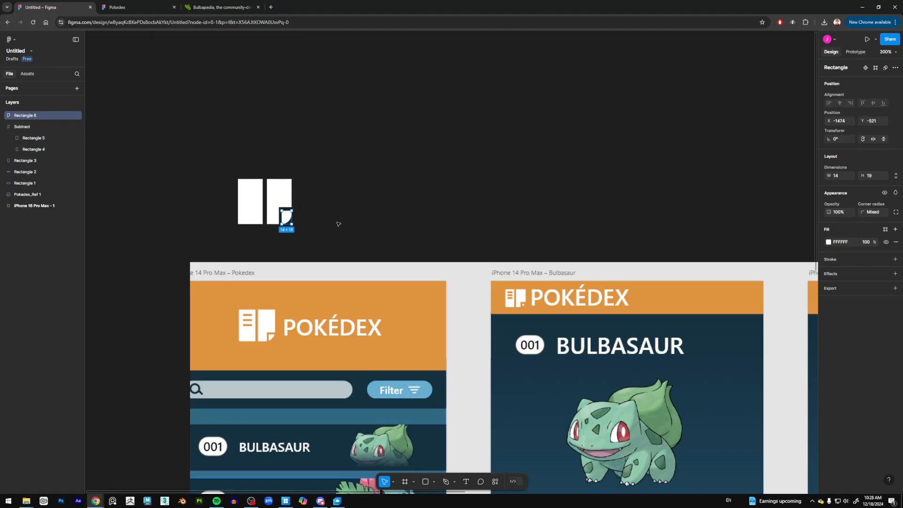
left_click_drag(354, 252, 267, 167)
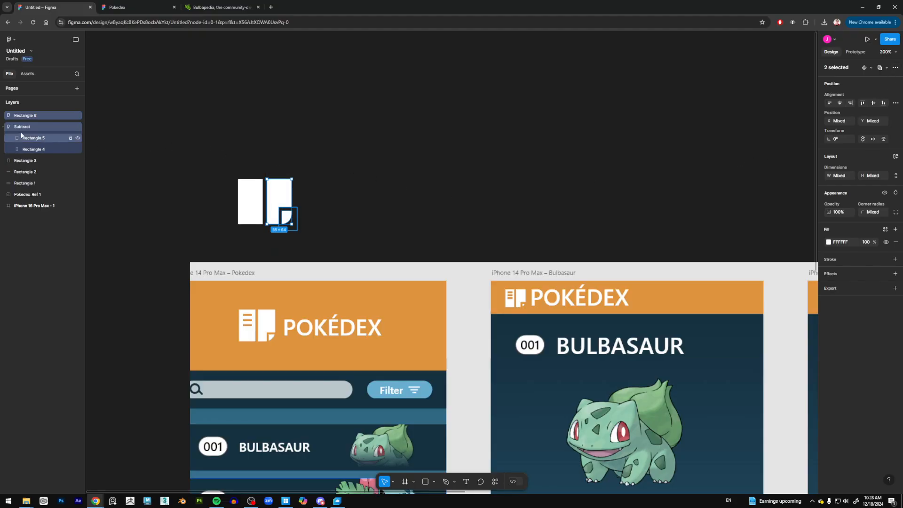
left_click(5, 127)
left_click(305, 235)
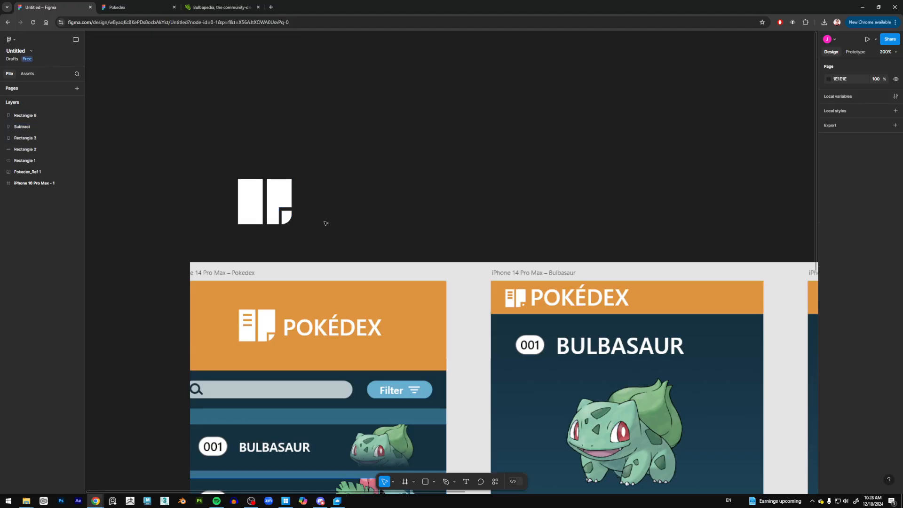
Nudge the cutout rectangle inside the subtraction slightly up and left to adjust the gap around the page fold
left_click(291, 210)
left_click(297, 233)
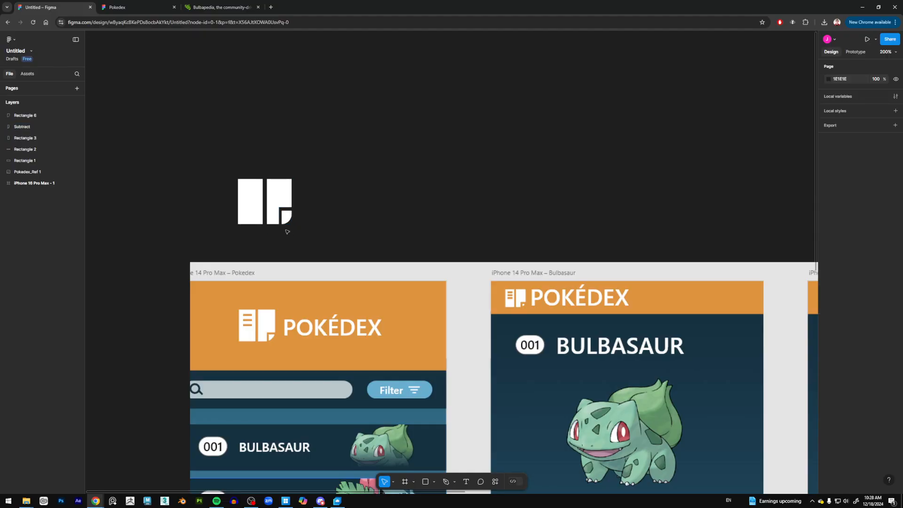
double_click(286, 195)
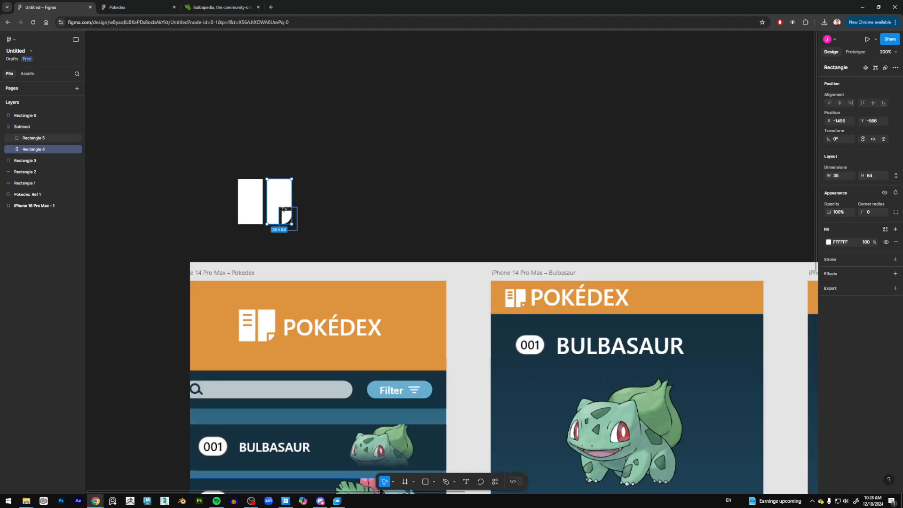
left_click(283, 210)
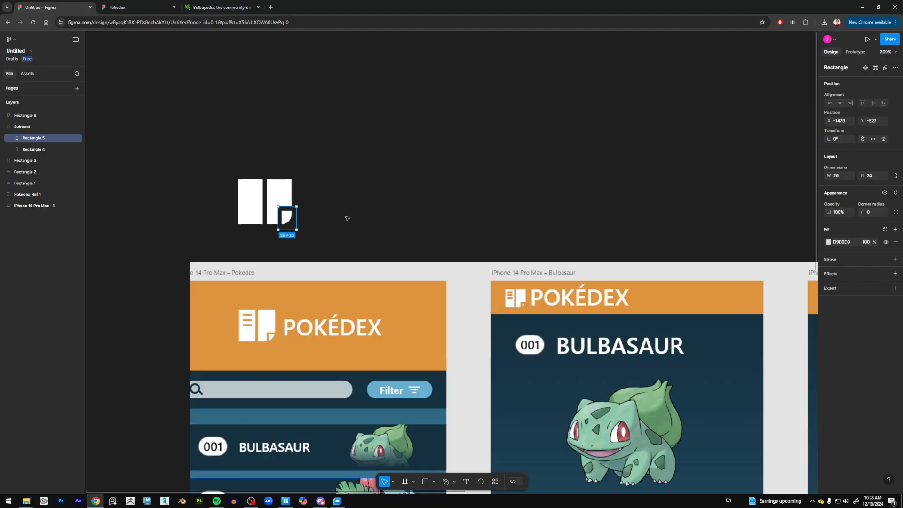
left_click(346, 218)
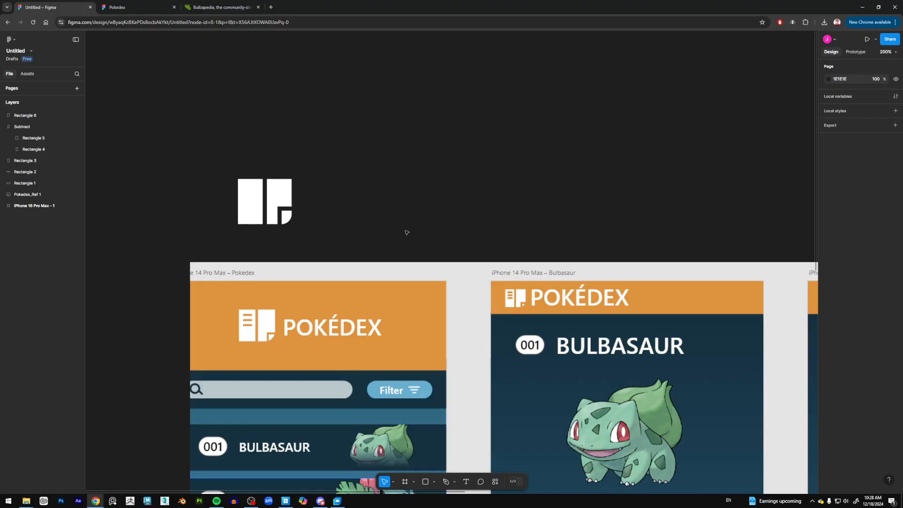
left_click(284, 214)
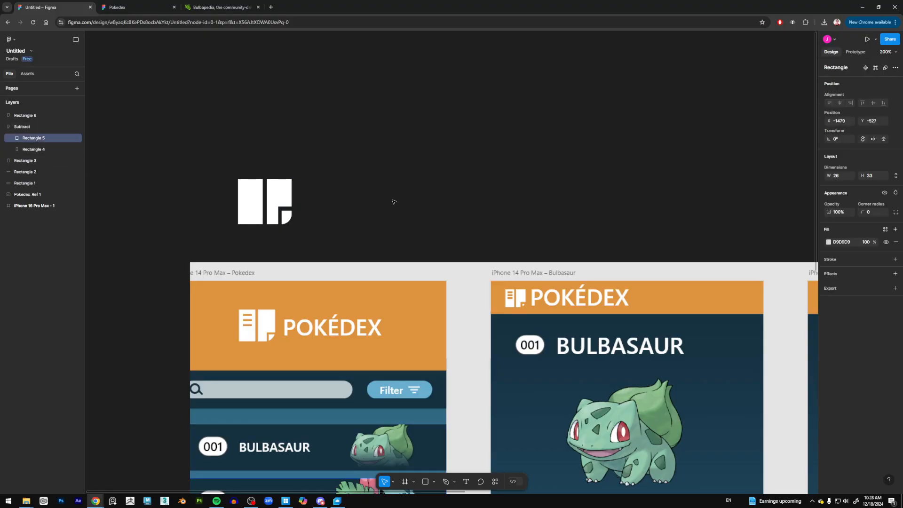
left_click(394, 201)
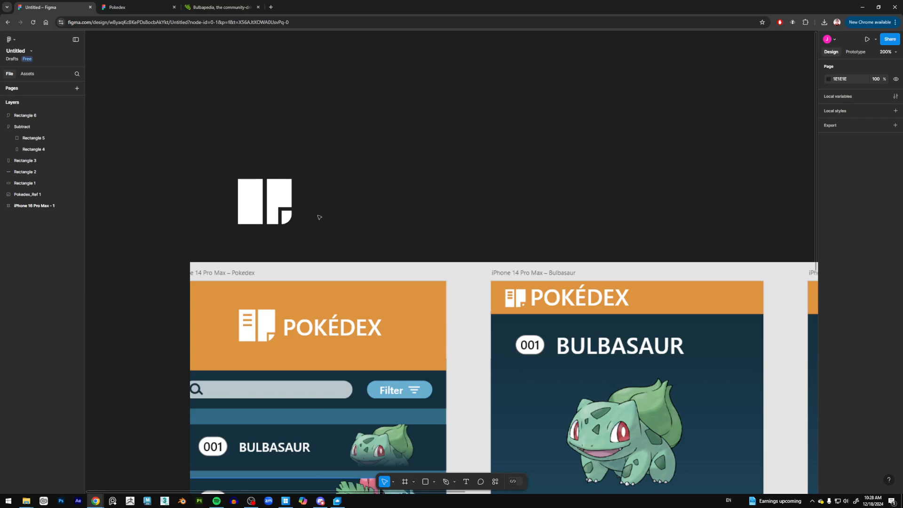
Draw a rectangle about 22 × 8 and centre it near the top of the icon's first page
left_click(249, 193)
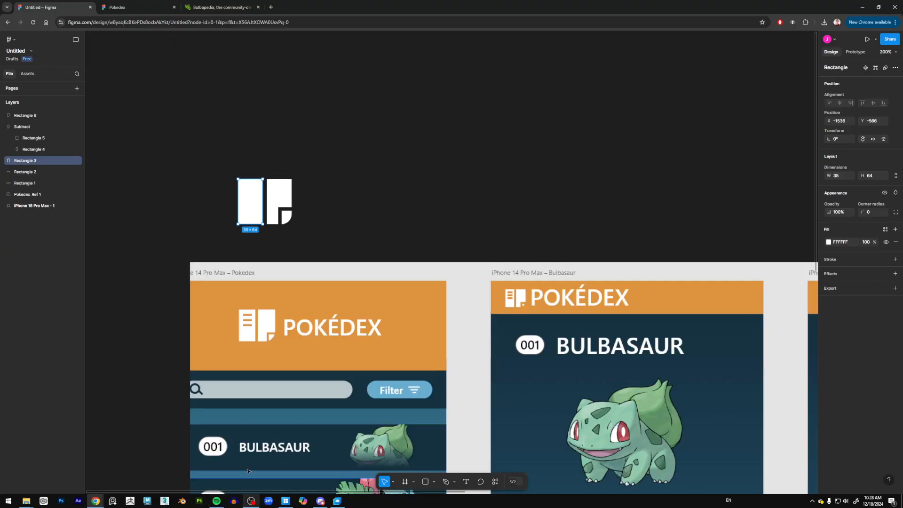
left_click(427, 483)
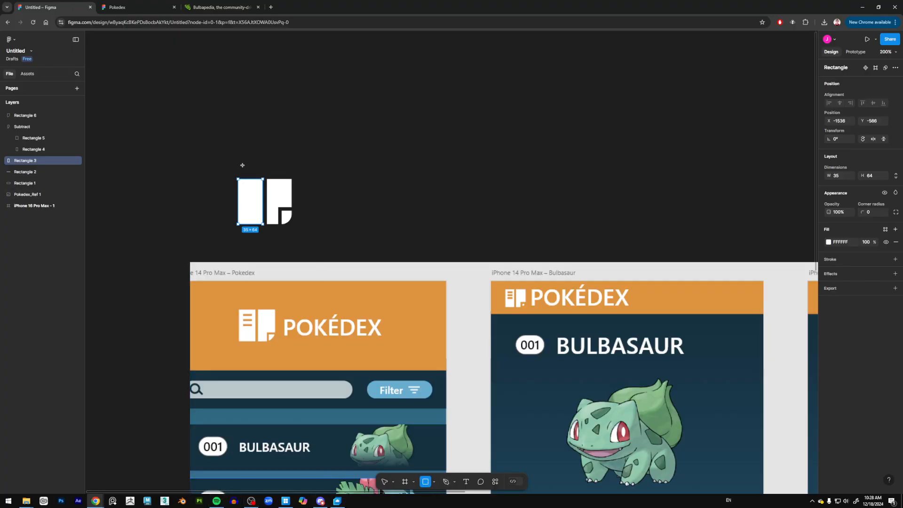
mouse_move(241, 154)
left_mouse_down()
mouse_move(257, 158)
mouse_move(254, 186)
left_mouse_up()
key("Down")
key("Down")
key("Up")
key("Right")
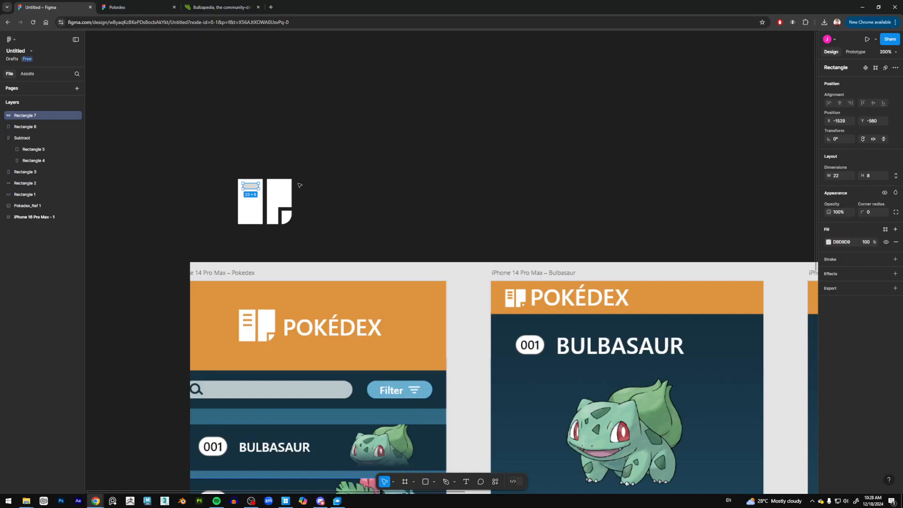
Reduce the line rectangle's height to 5 and place two evenly spaced copies below it
left_click_drag(250, 188, 250, 185)
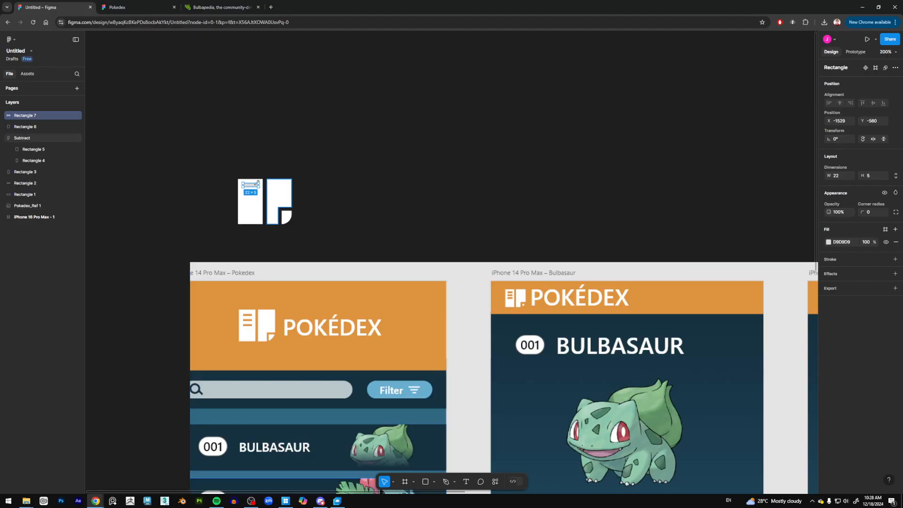
left_click_drag(246, 185, 250, 193)
key("ctrl+d")
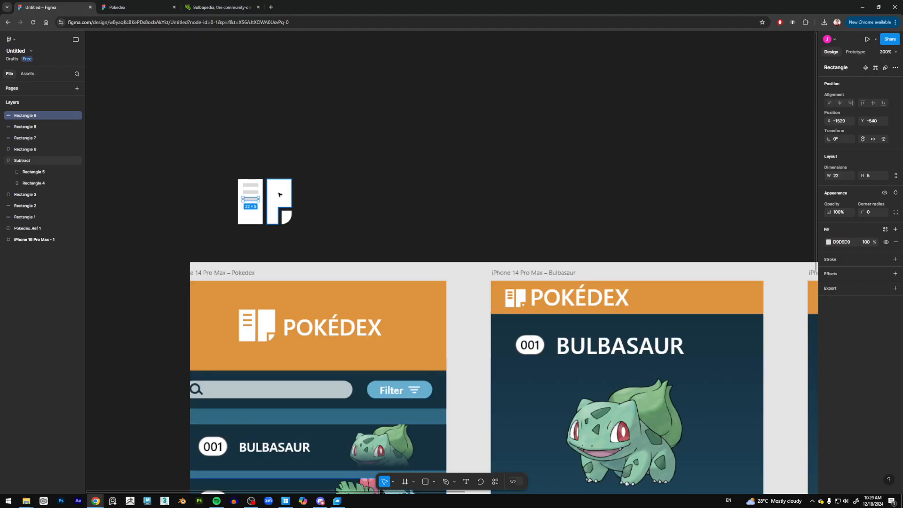
Subtract the three line rectangles from the first page
left_click_drag(218, 158, 268, 254)
left_click(895, 68)
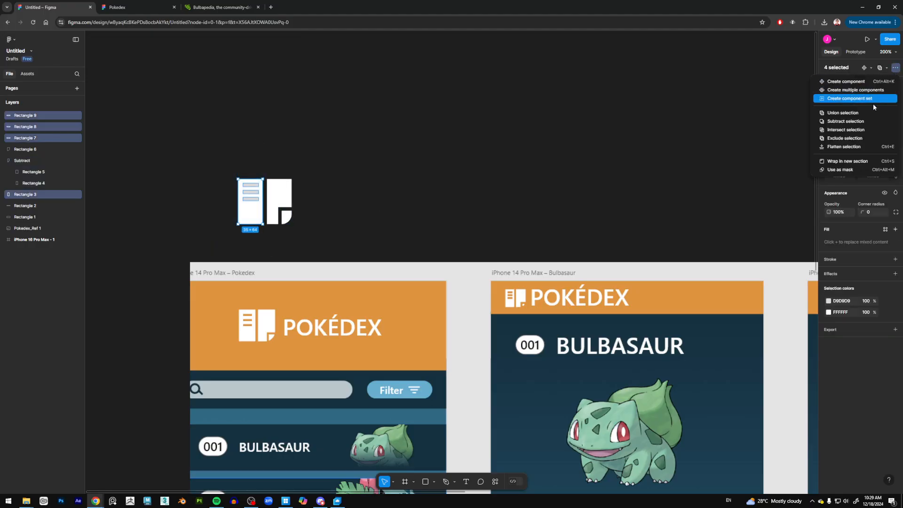
left_click(869, 122)
left_click(420, 182)
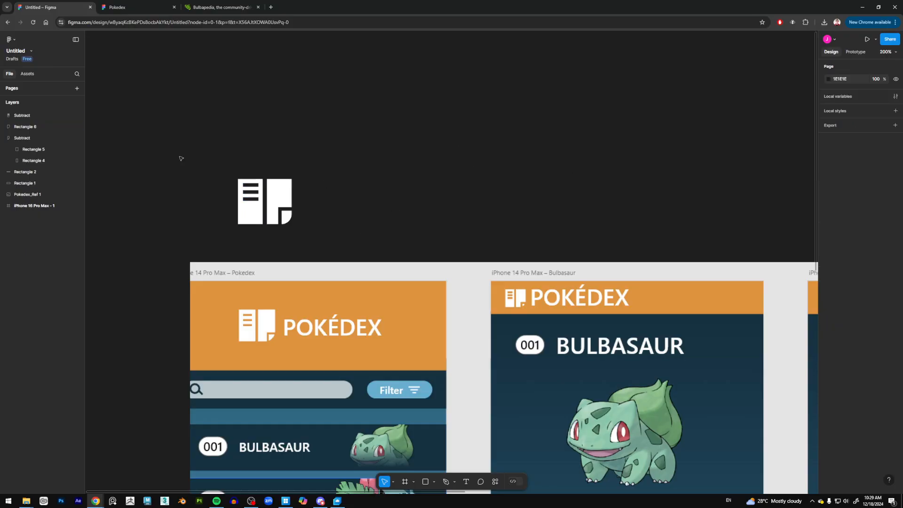
Group both pages and the page fold of the icon into one object
scroll(327, 209, "down", 3)
scroll(328, 210, "up", 4)
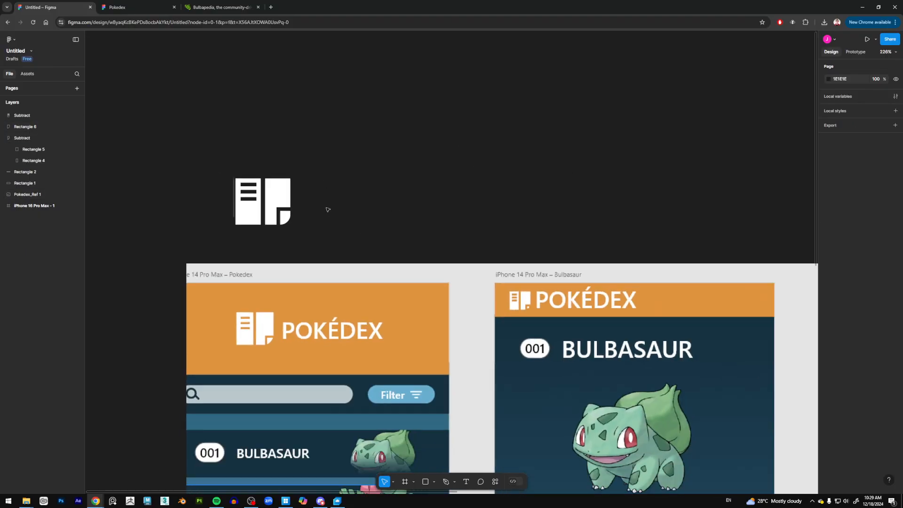
scroll(327, 210, "down", 3)
scroll(328, 210, "up", 4)
left_click_drag(315, 242, 186, 124)
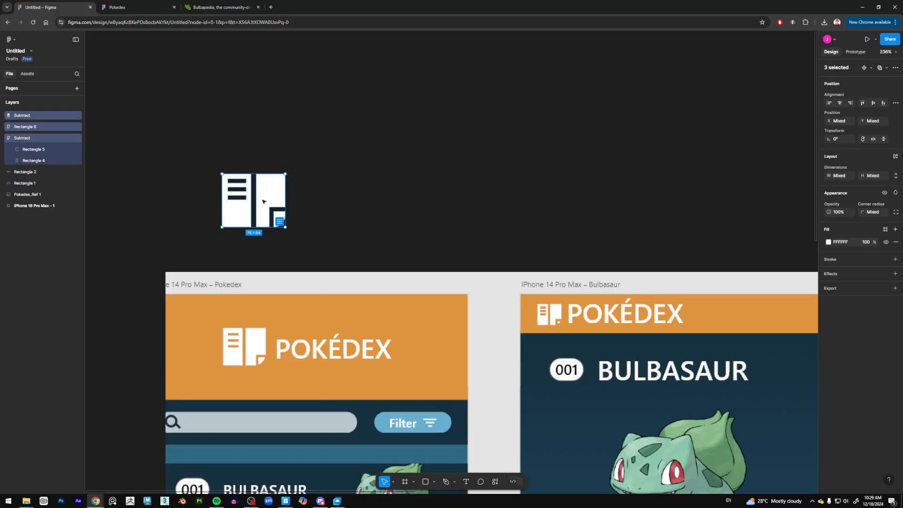
right_click(263, 202)
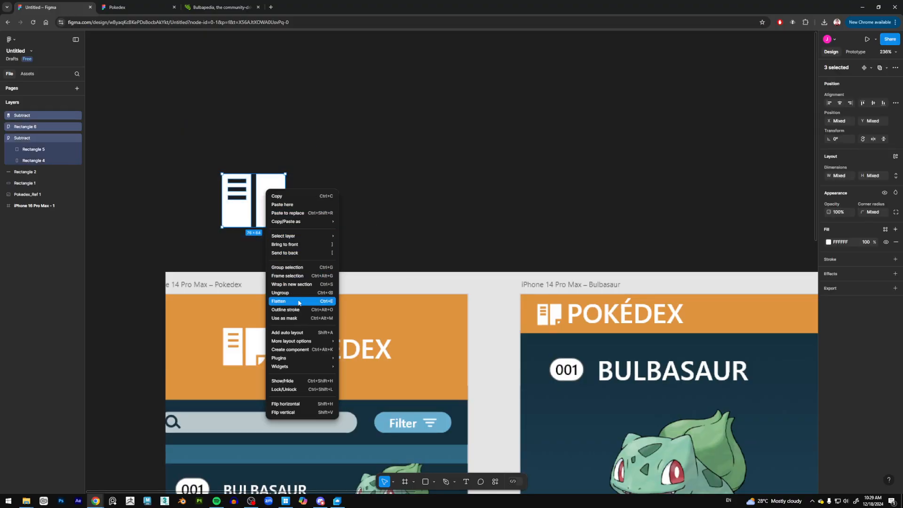
left_click(291, 267)
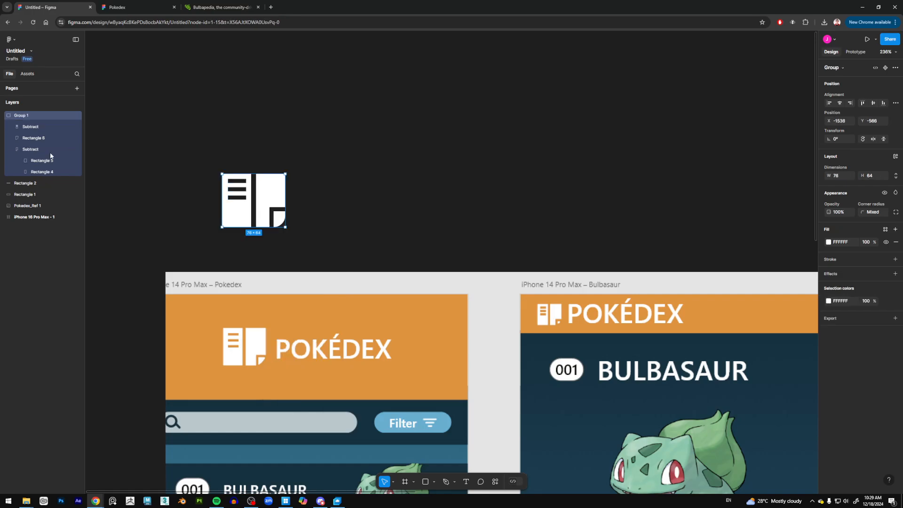
Rename the icon group as Logo
double_click(21, 115)
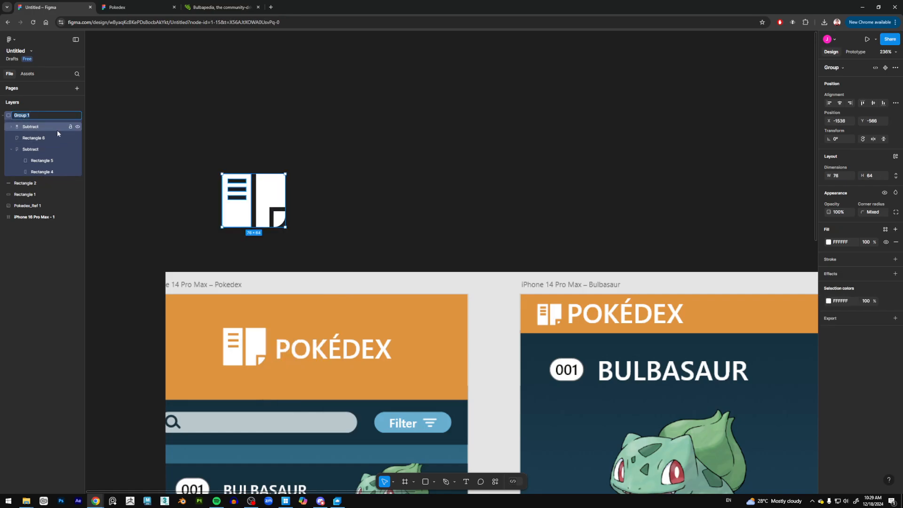
type("Logo")
key("Return")
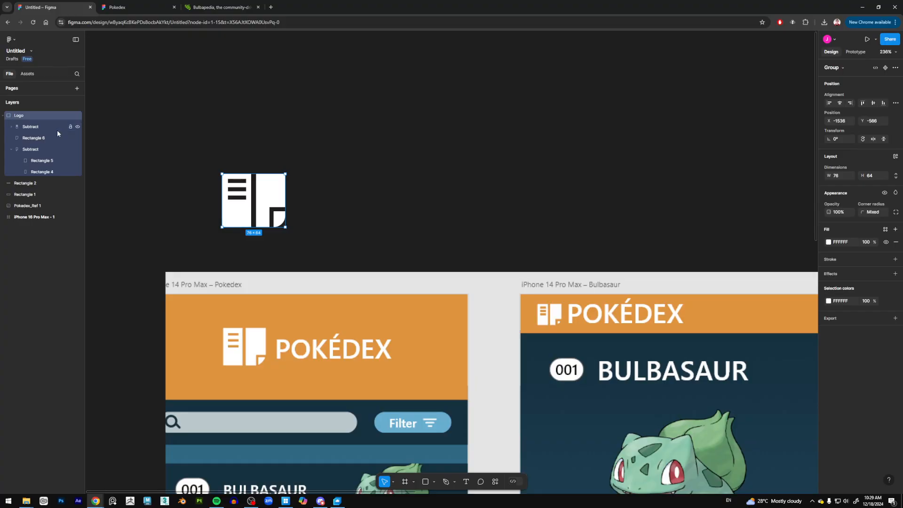
left_click(355, 174)
Add a text layer reading POKEDEX beside the logo icon on the canvas
scroll(383, 221, "down", 3)
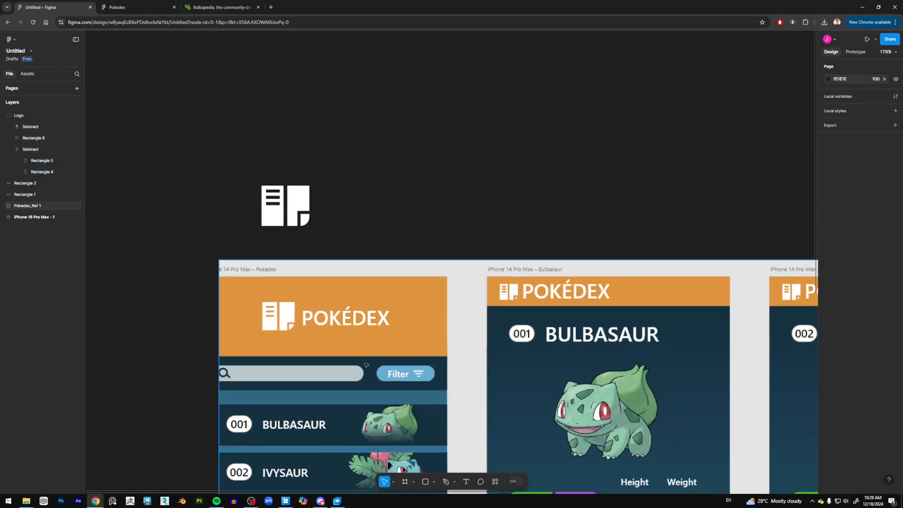
left_click(466, 481)
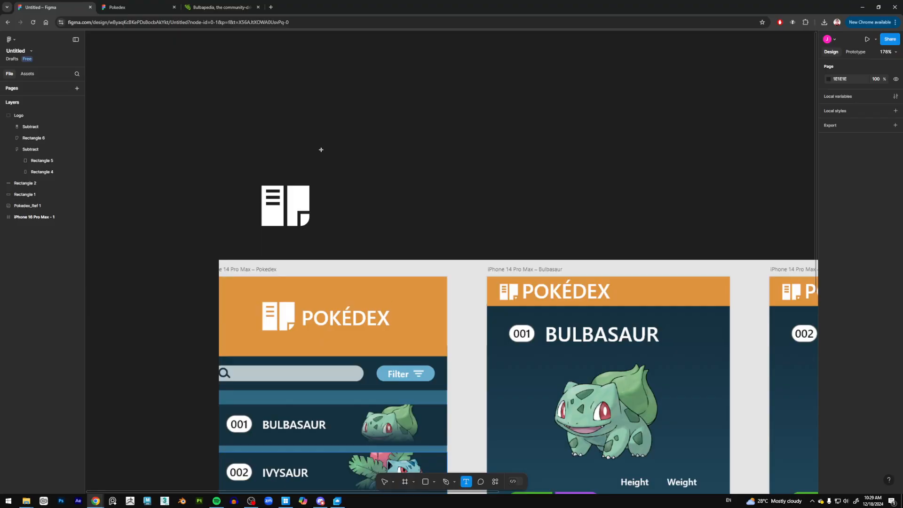
left_click(328, 201)
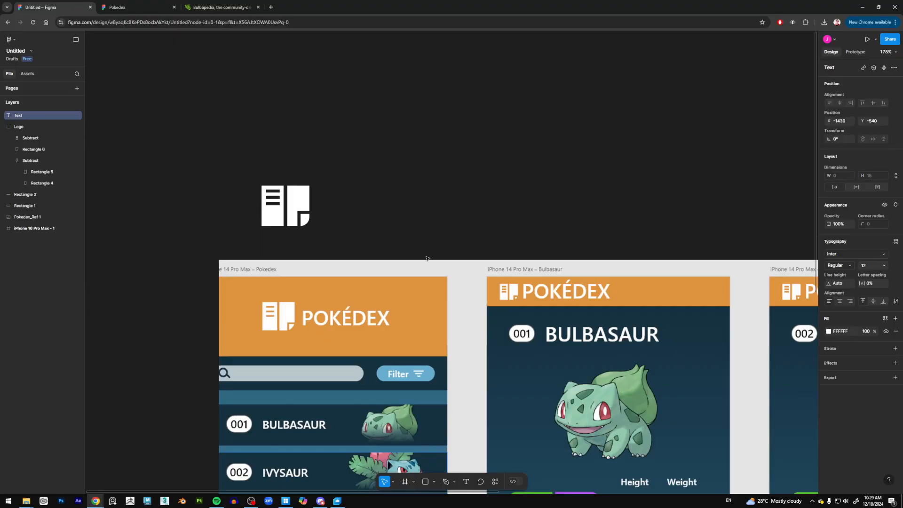
type("POKEDEX")
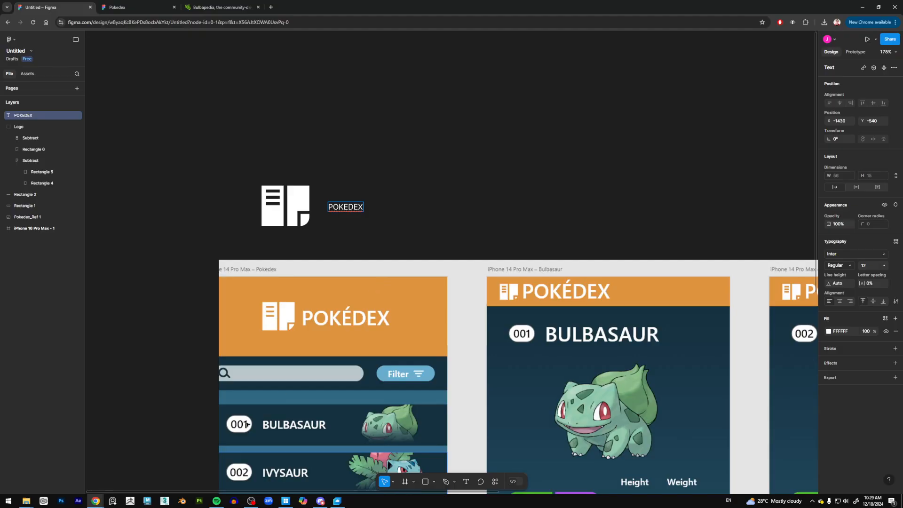
Search Google for POKEMON in a new browser tab and copy the accented é from a result
left_click(9, 502)
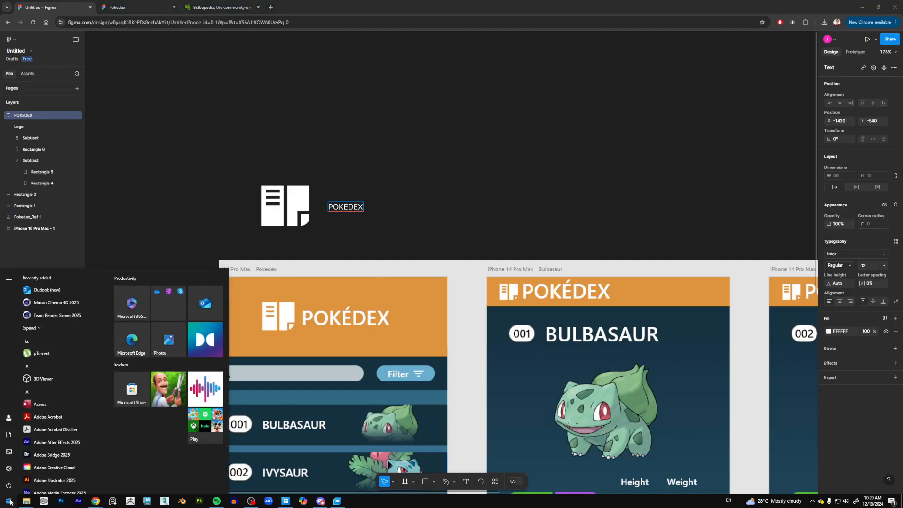
left_click(9, 502)
mouse_move(95, 501)
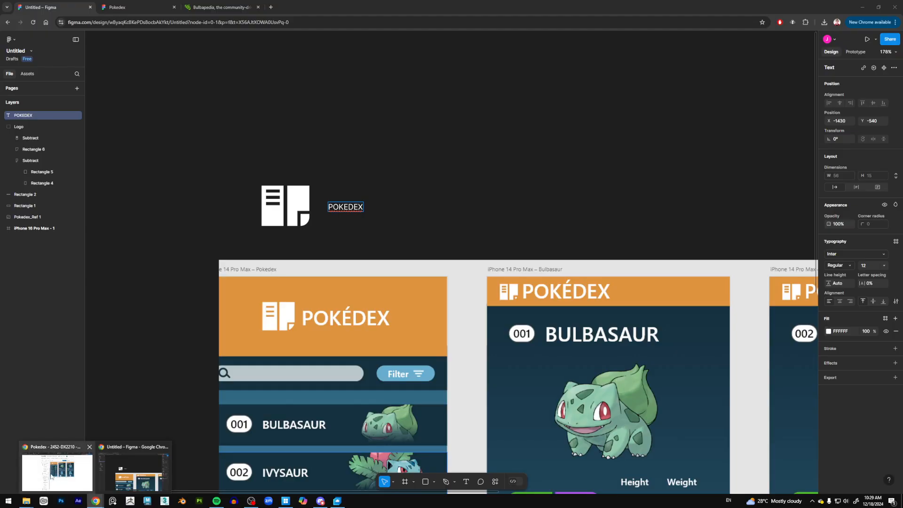
left_click(270, 7)
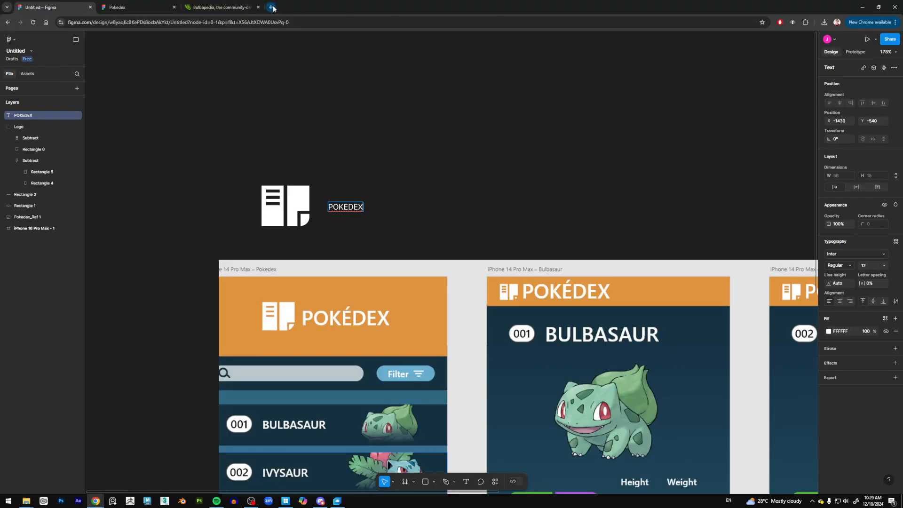
type("POKEMON")
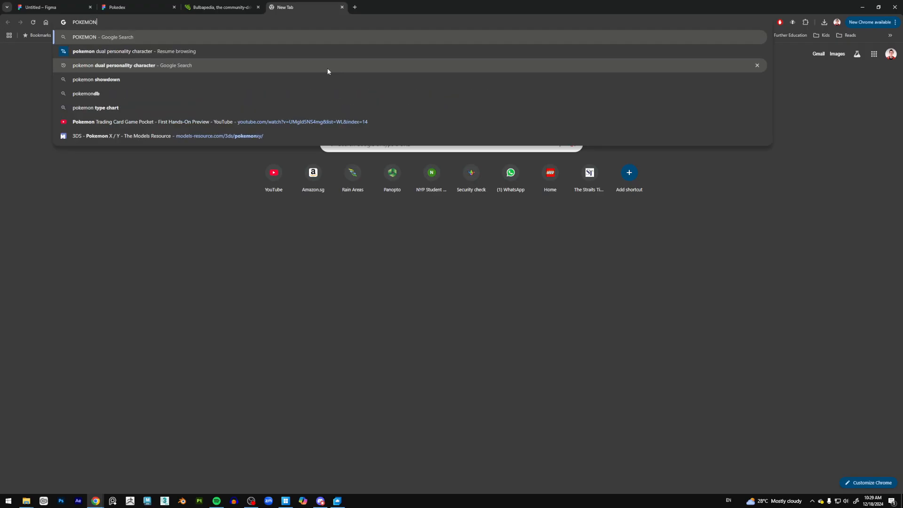
key("Return")
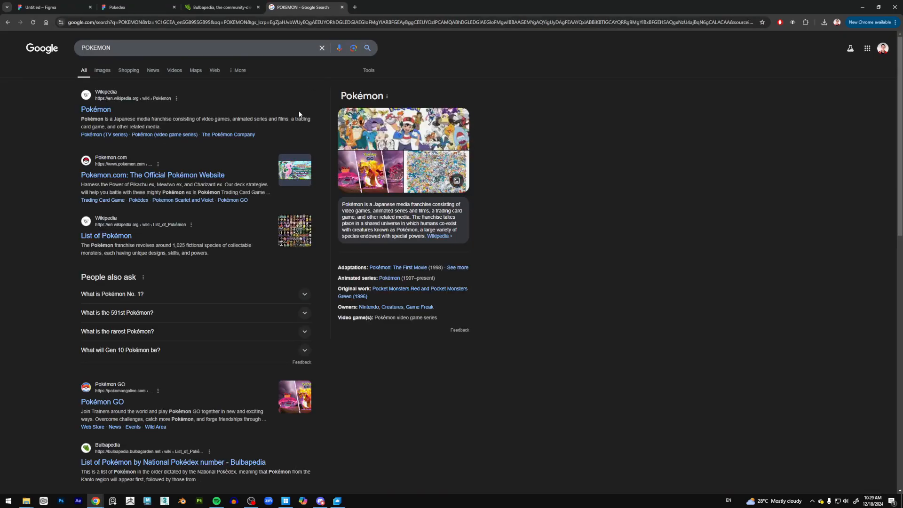
scroll(244, 177, "down", 2)
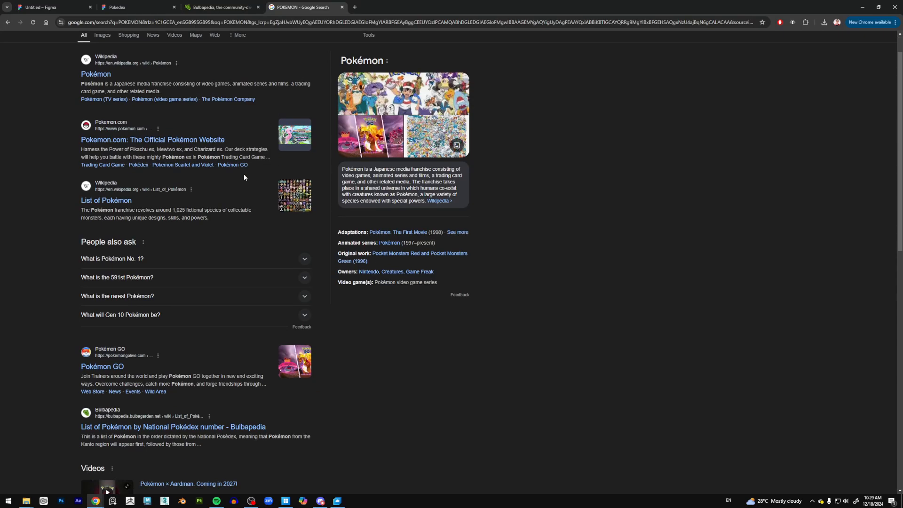
scroll(241, 180, "down", 6)
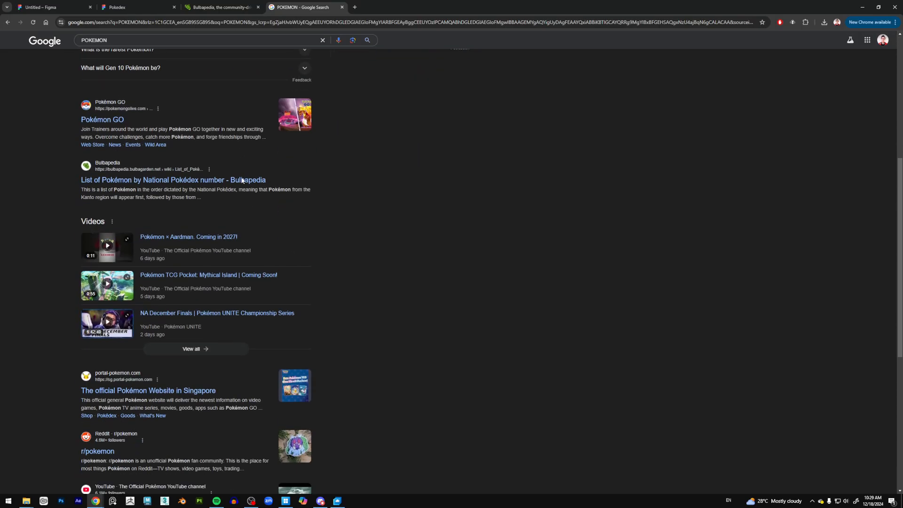
scroll(242, 180, "down", 2)
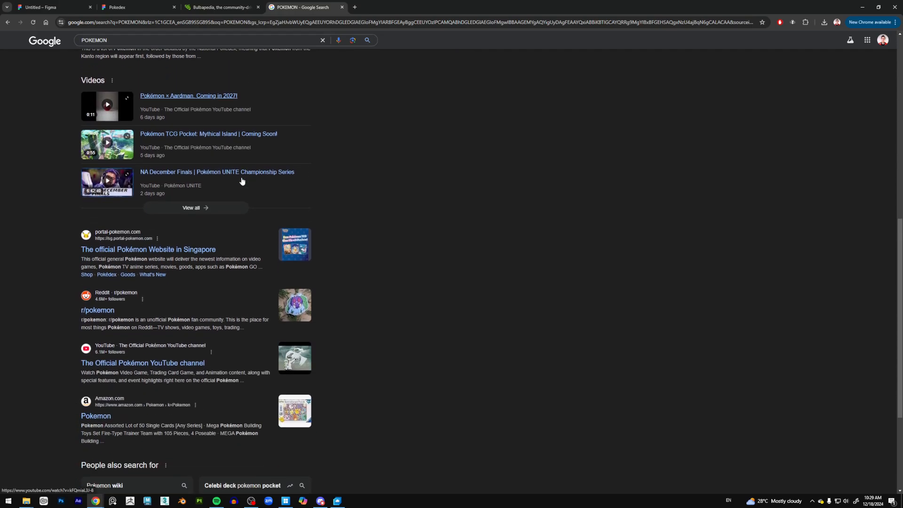
scroll(200, 377, "down", 3)
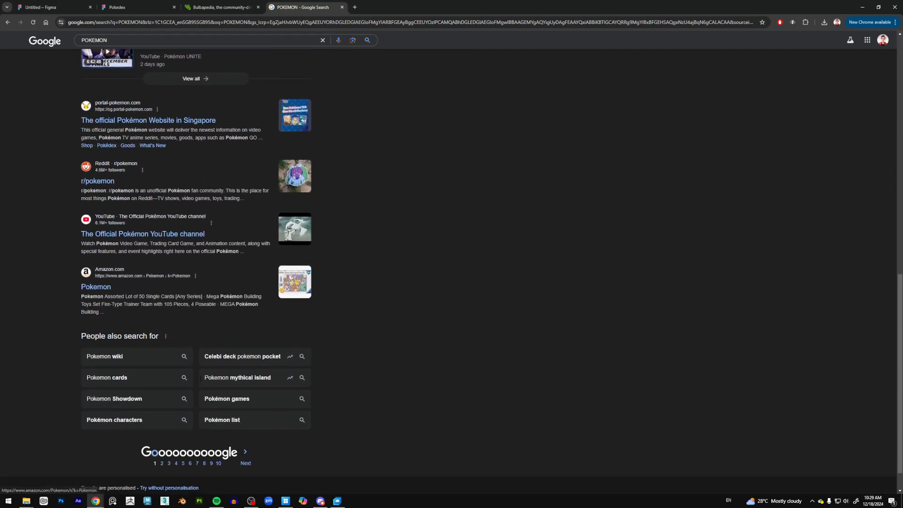
scroll(199, 377, "up", 8)
scroll(202, 379, "up", 5)
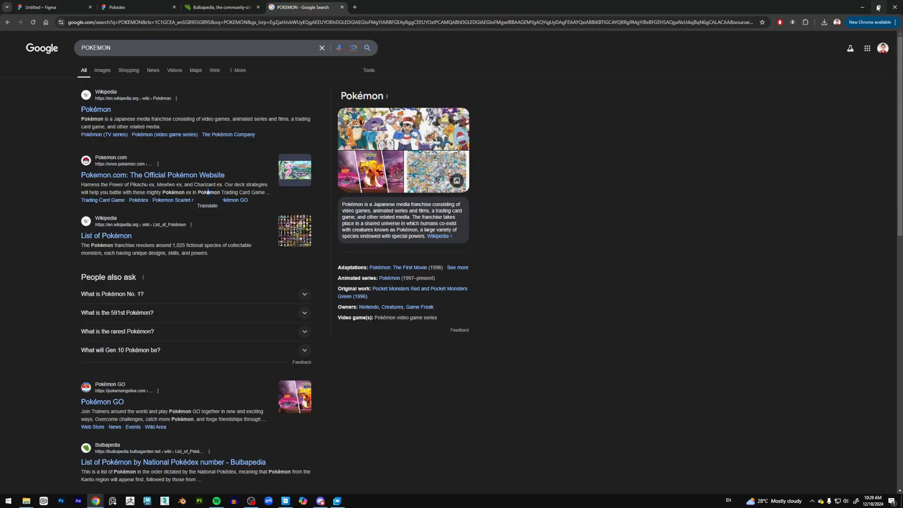
Return to the Figma design file and replace the E in the POKEDEX title with the accented é
left_click(117, 7)
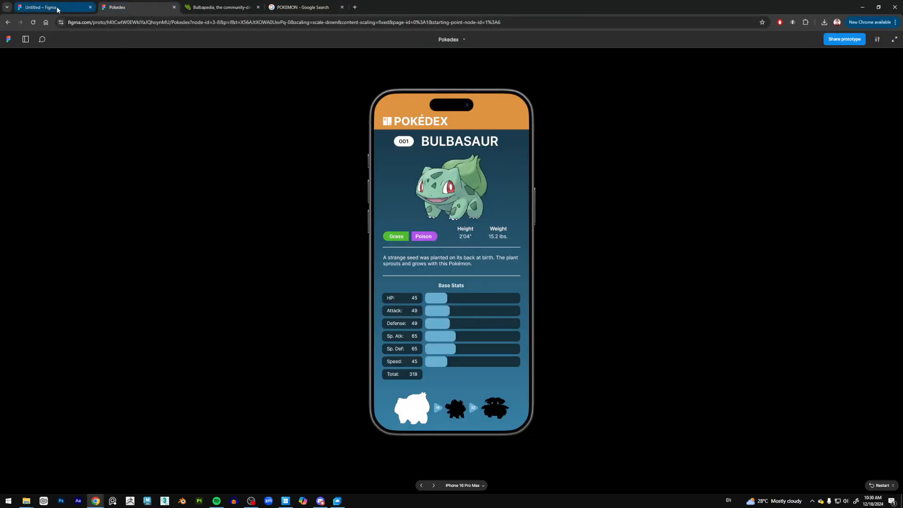
left_click(41, 7)
type("é")
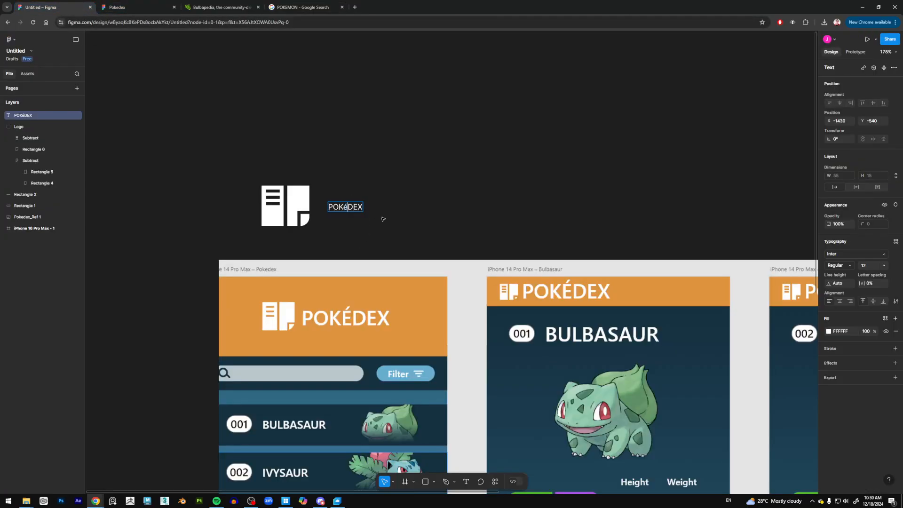
Change the font of the whole POKéDEX title to Lalezar
key("ctrl+a")
left_click(860, 255)
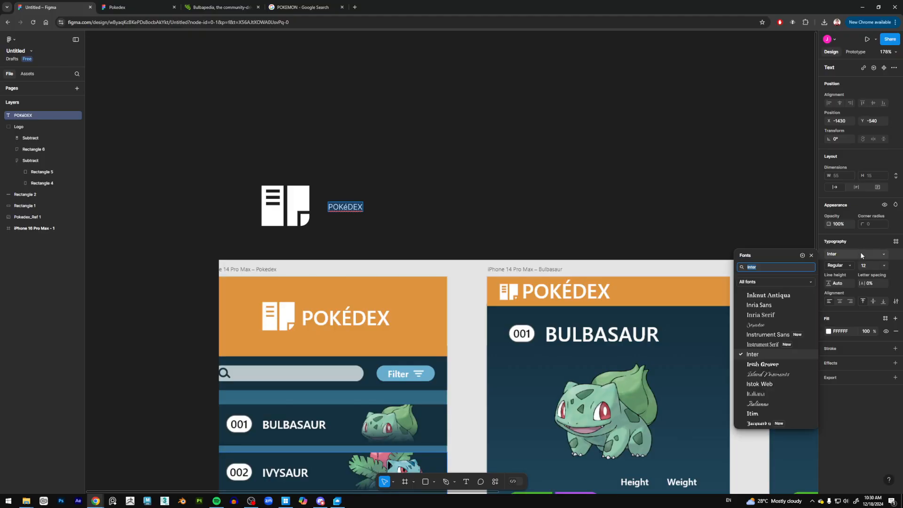
scroll(795, 320, "down", 5)
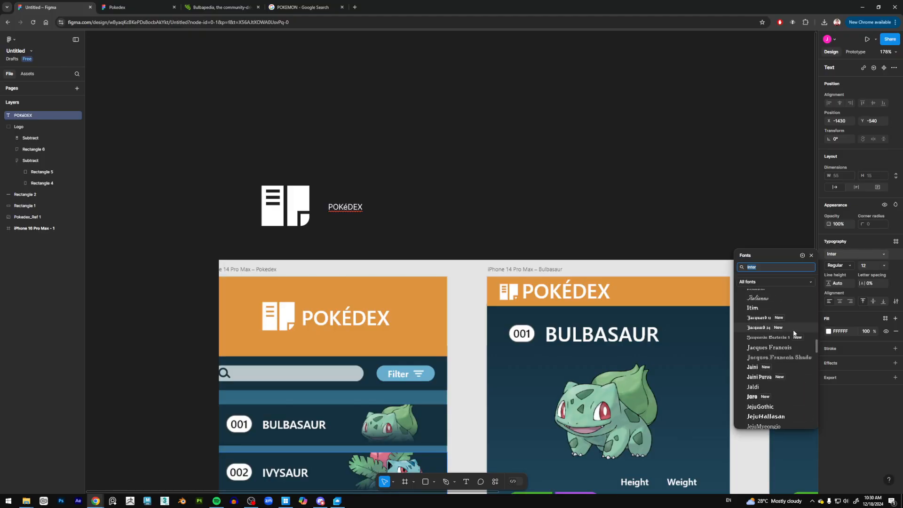
scroll(794, 329, "down", 3)
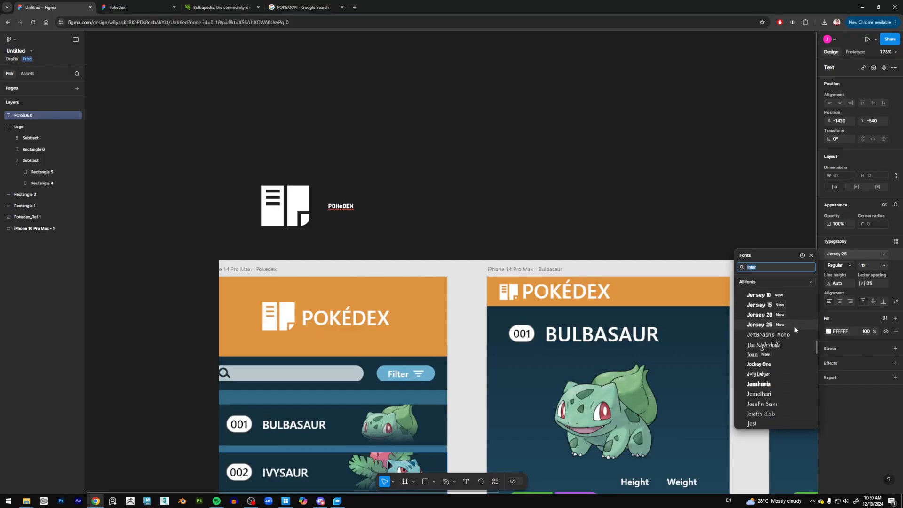
scroll(795, 330, "down", 10)
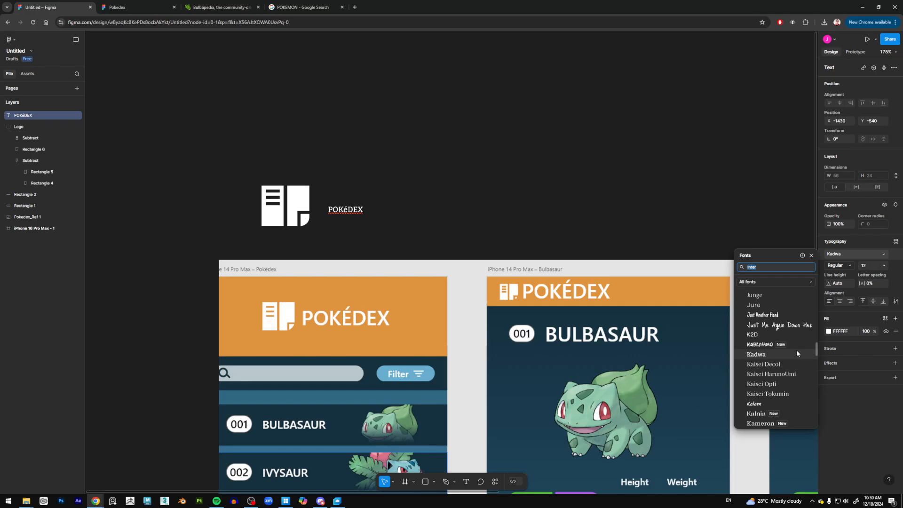
scroll(796, 350, "down", 5)
scroll(795, 358, "down", 2)
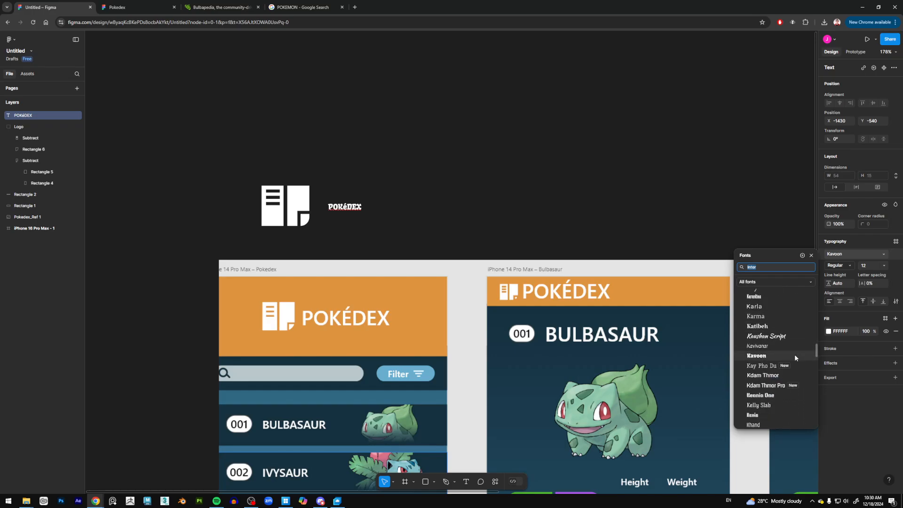
scroll(795, 357, "down", 5)
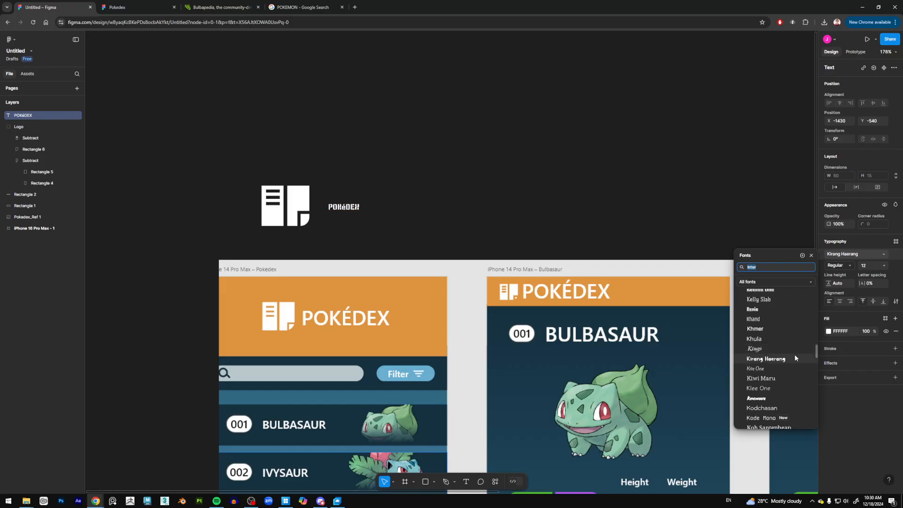
scroll(794, 357, "down", 5)
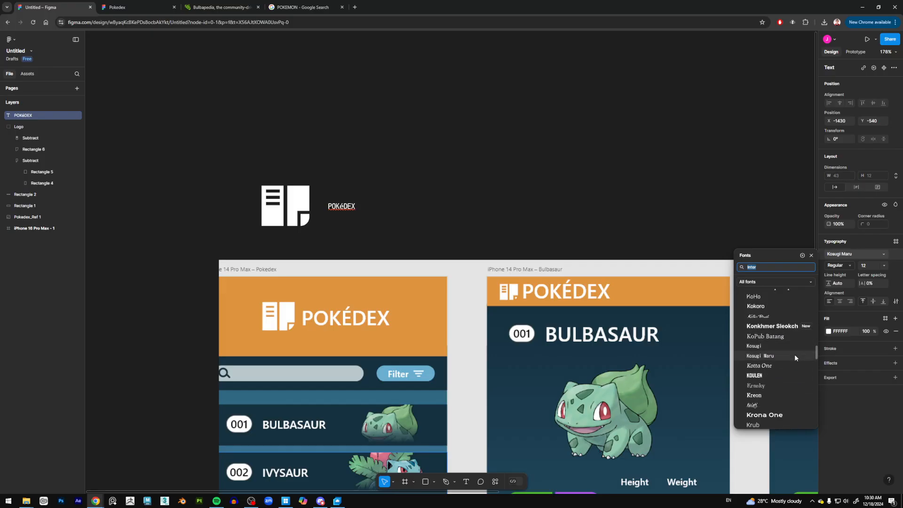
scroll(795, 355, "down", 7)
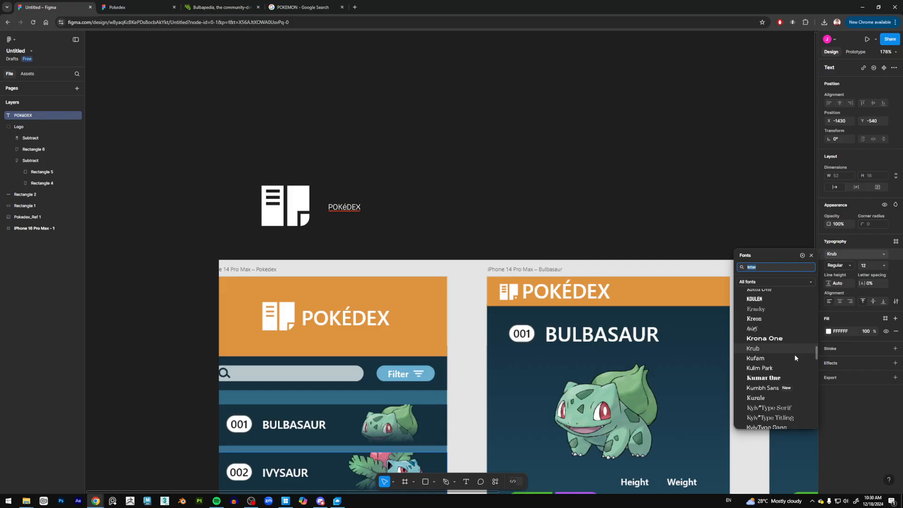
left_click(792, 351)
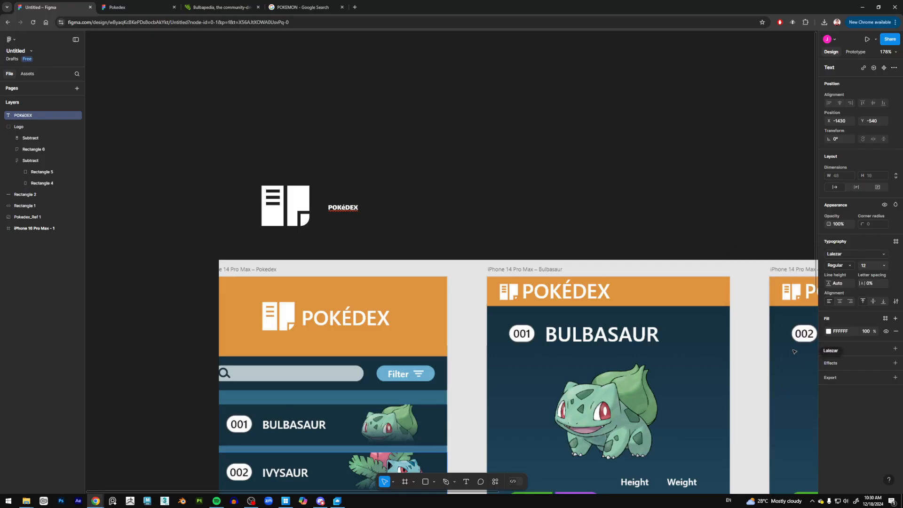
Set the POKéDEX title's font size to 40 and move it up closer beside the logo icon
left_click(882, 265)
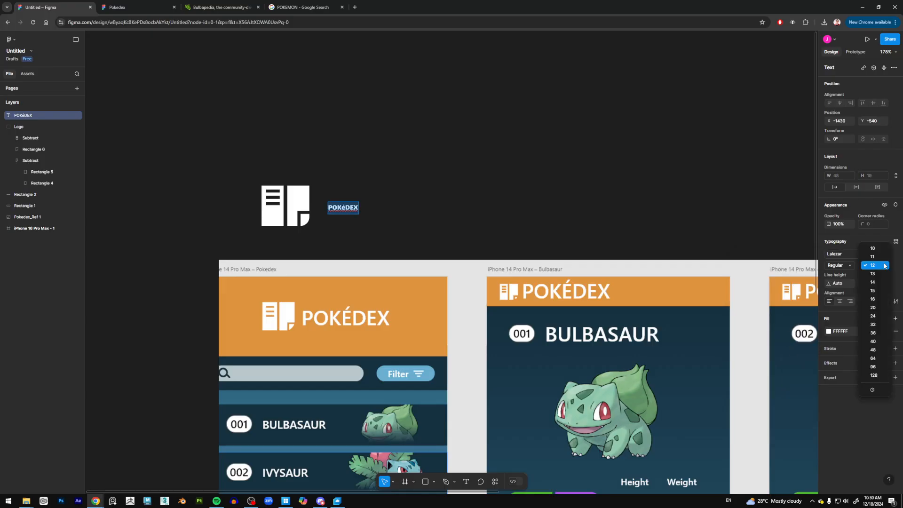
left_click(876, 342)
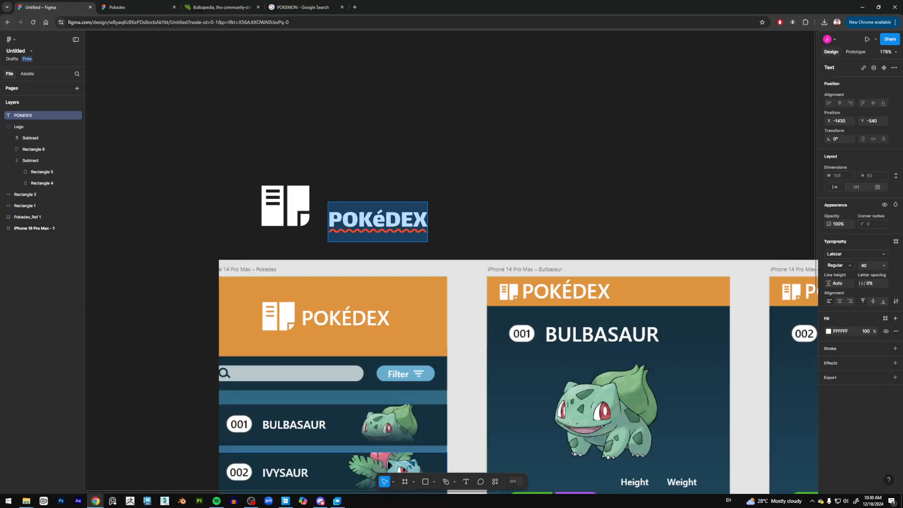
key("Escape")
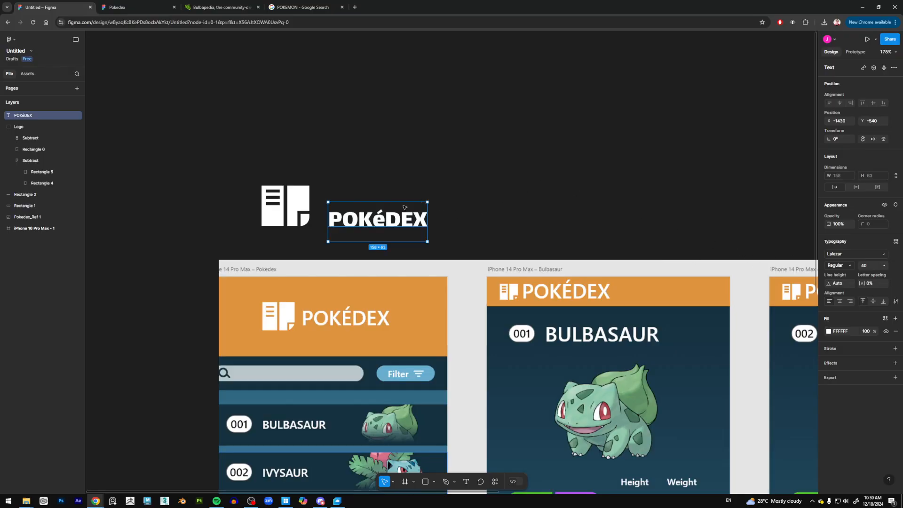
left_click_drag(404, 207, 398, 195)
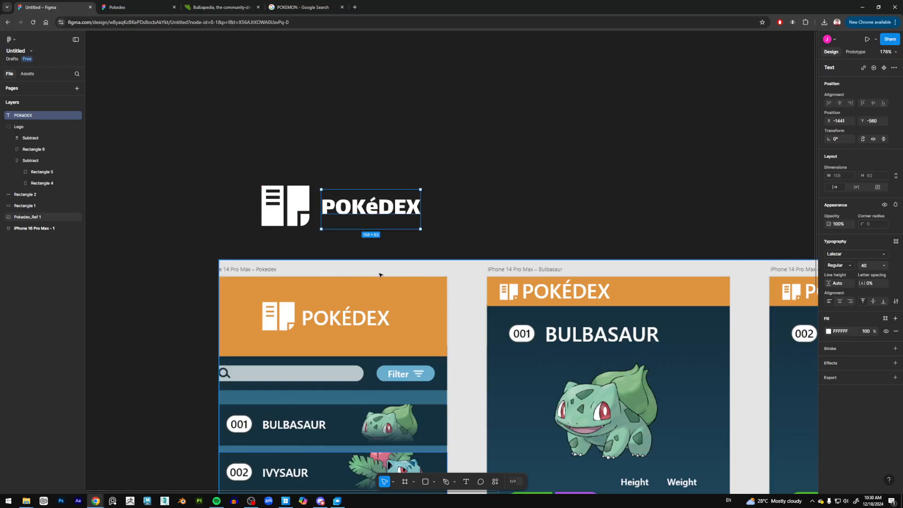
Search Google for "é capital" and copy the capital É from a result
mouse_move(95, 501)
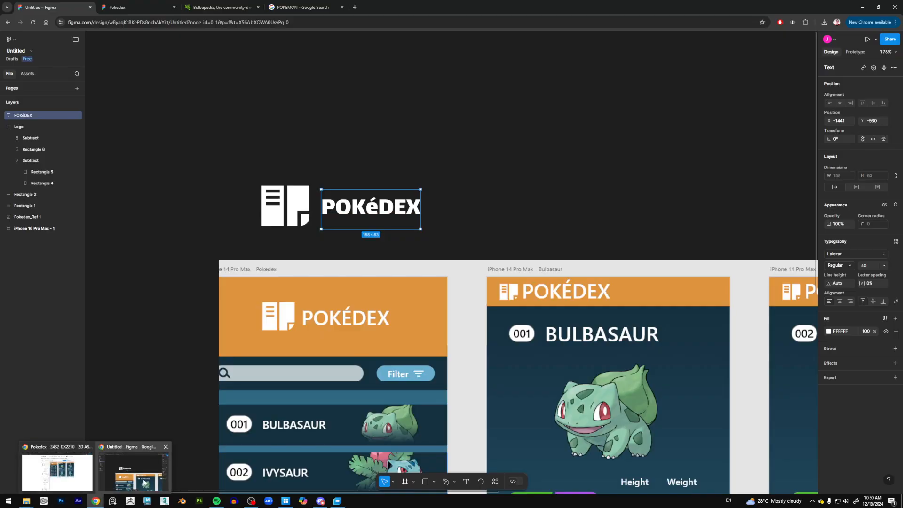
left_click(295, 6)
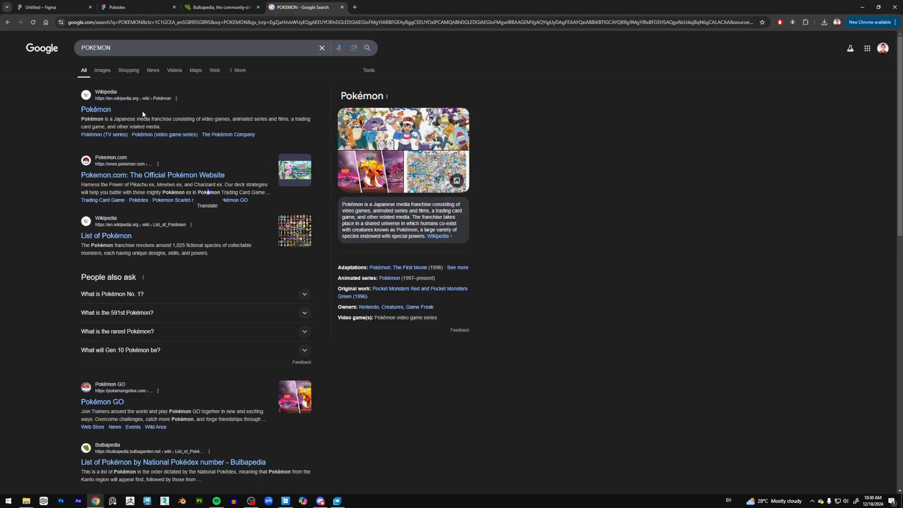
left_click_drag(82, 48, 564, 159)
type("é")
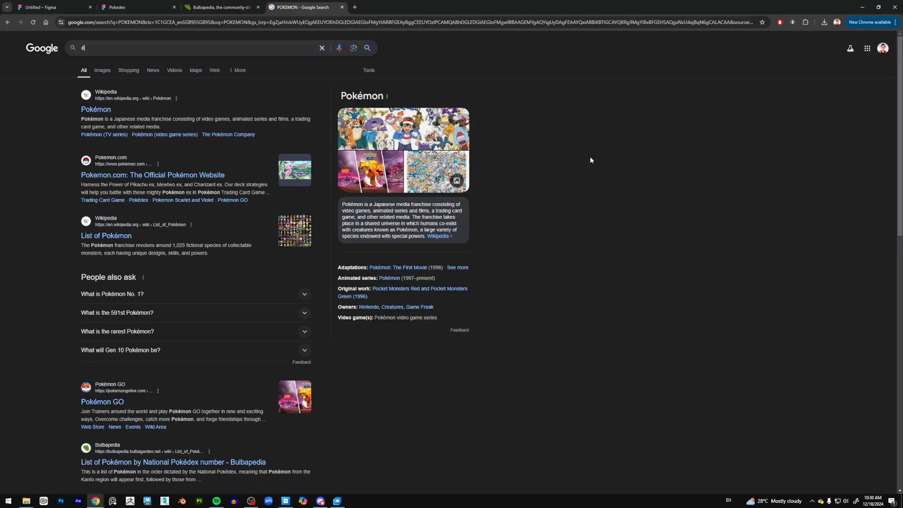
type("capital")
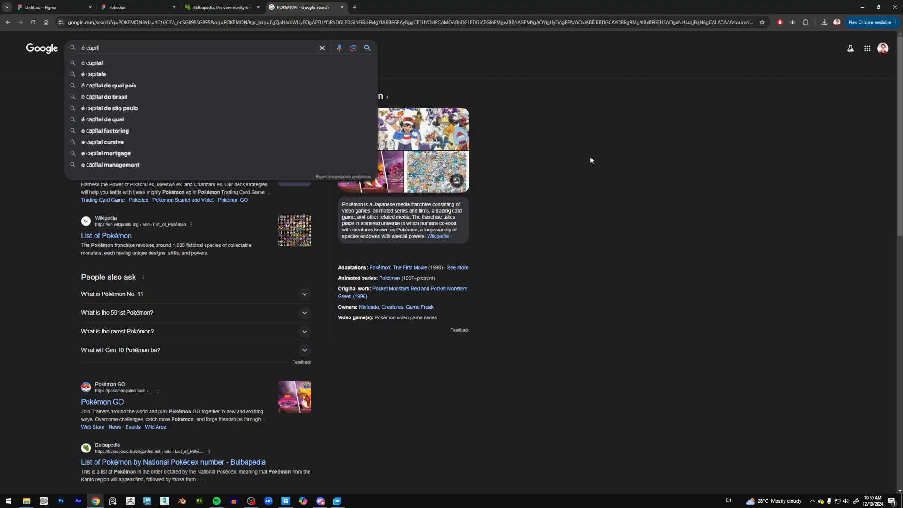
key("Return")
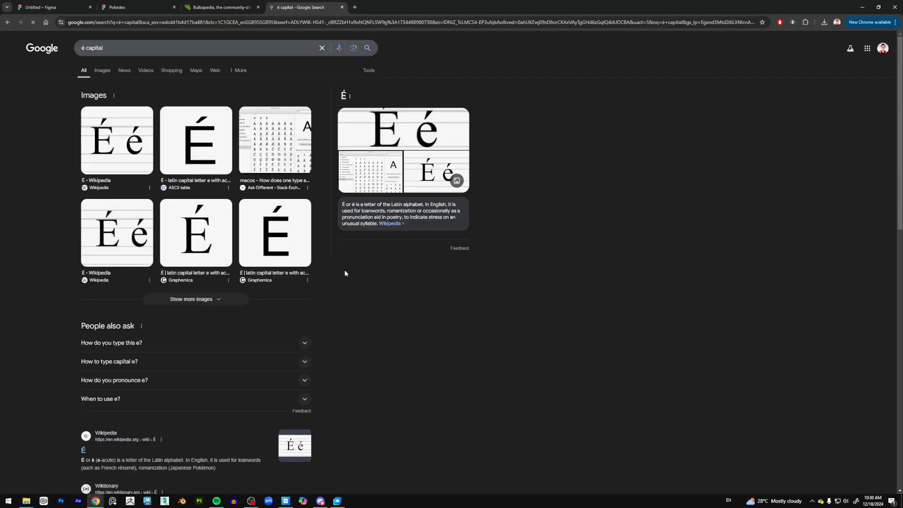
scroll(345, 273, "down", 2)
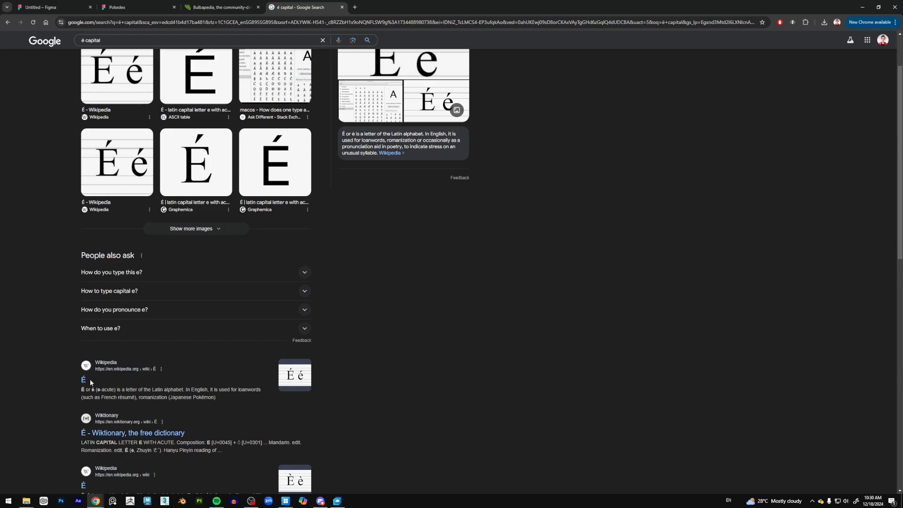
Return to the Figma design file and replace the lowercase é in the title with the capital É, undoing any stray shift
left_click(124, 7)
left_click(47, 7)
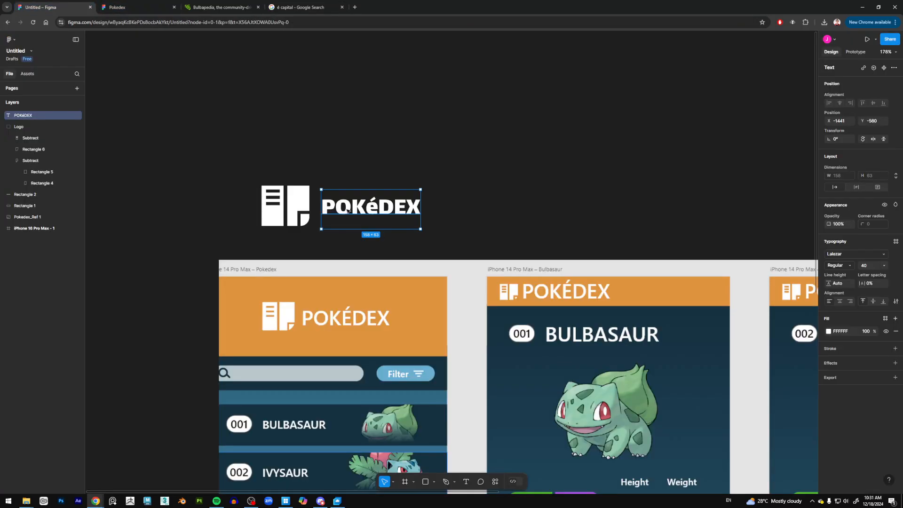
double_click(372, 207)
left_click_drag(365, 207, 415, 213)
type("É")
key("Escape")
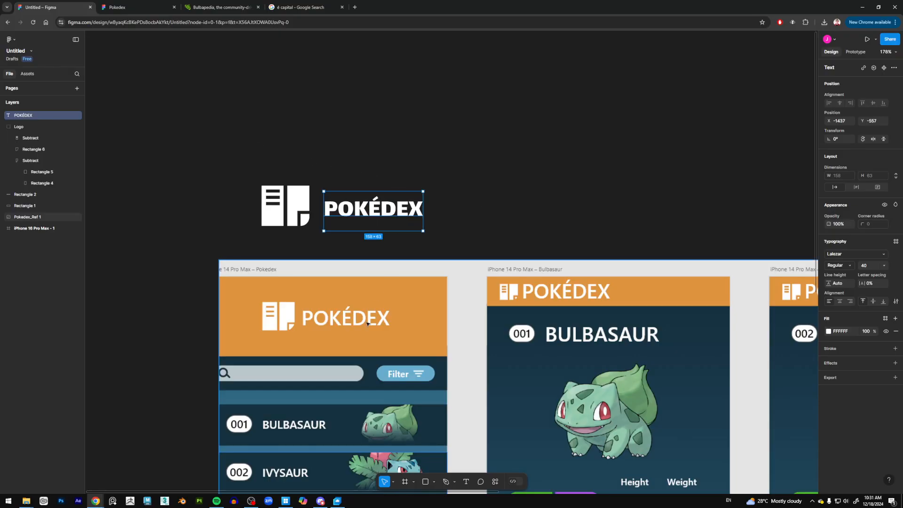
key("ctrl+z")
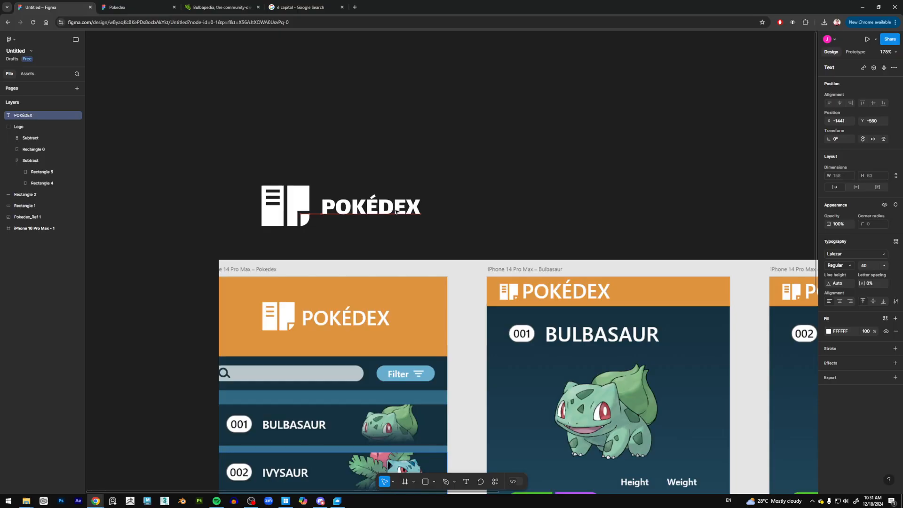
left_click(463, 229)
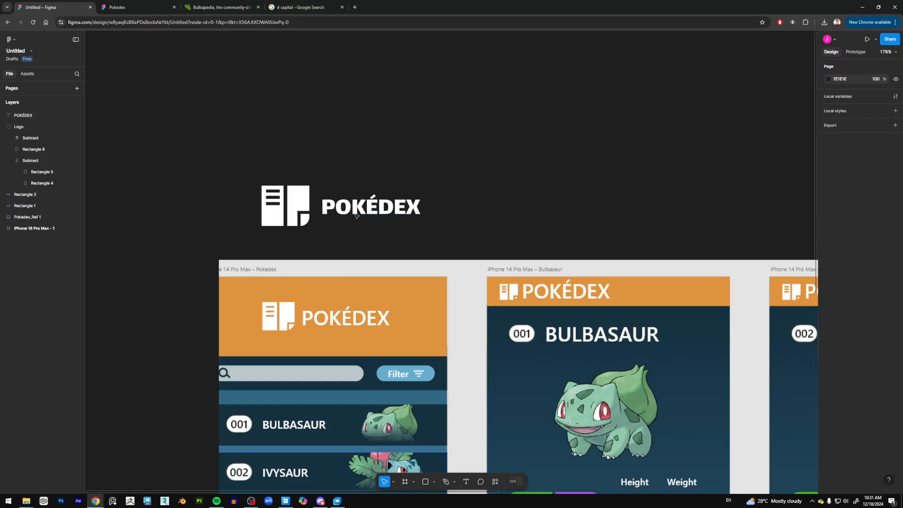
Scale the logo icon down so it better matches the height of the POKÉDEX title
left_click(284, 198)
left_click_drag(262, 185, 298, 205)
left_click(488, 226)
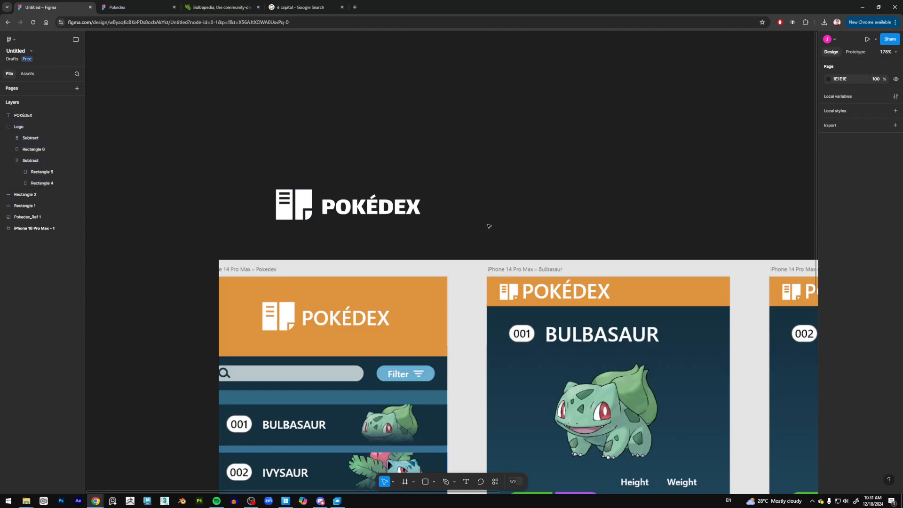
Select the logo icon and POKÉDEX title together and move them onto the orange header of the iPhone 16 Pro Max frame
left_click_drag(469, 230, 253, 160)
scroll(527, 193, "down", 5)
scroll(492, 252, "right", 5)
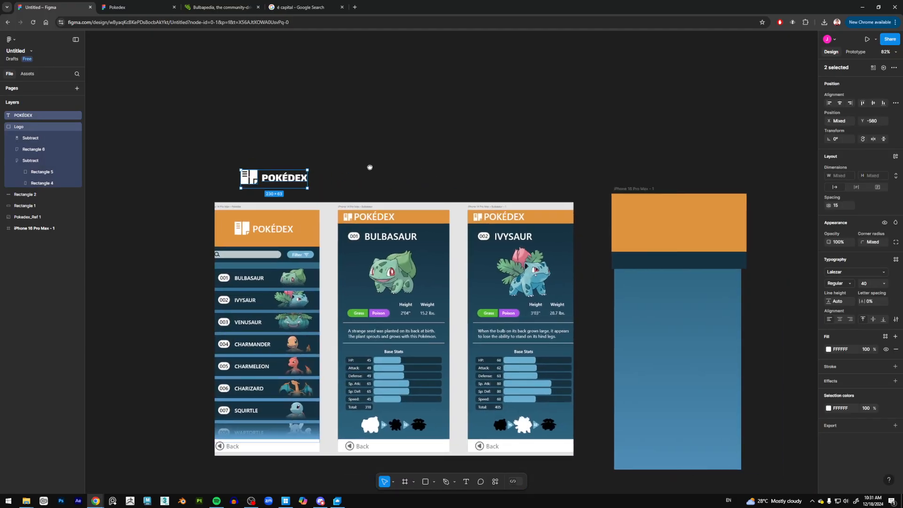
left_click_drag(190, 180, 588, 226)
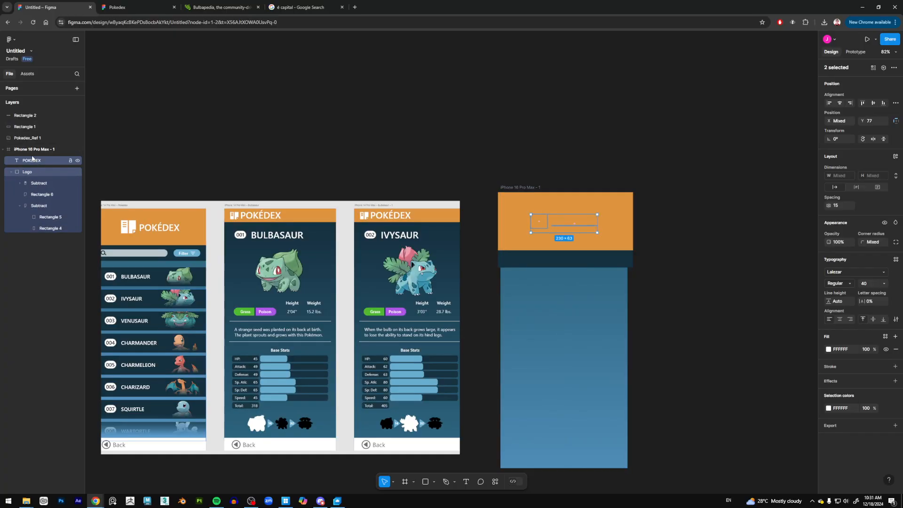
Nest Rectangle 1 and Rectangle 2 inside the iPhone 16 Pro Max frame, beneath the Logo and POKÉDEX layers
left_click(33, 127)
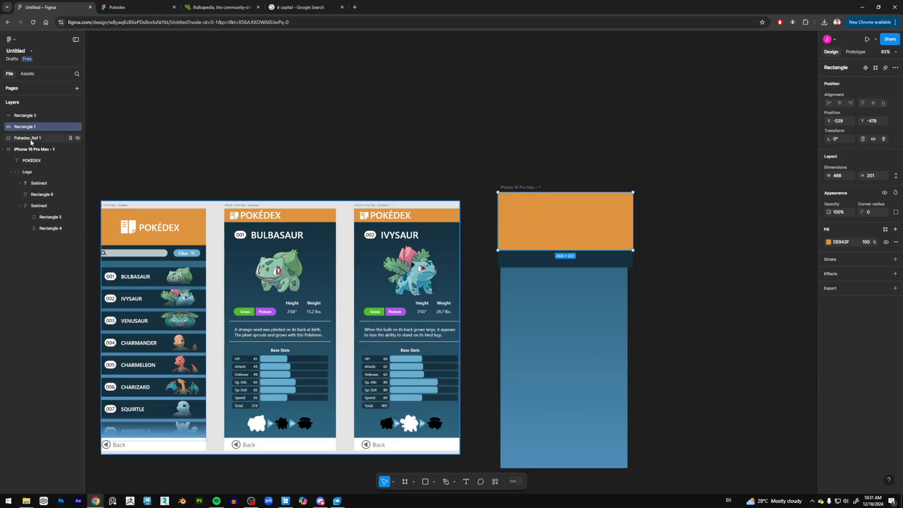
left_click(33, 138)
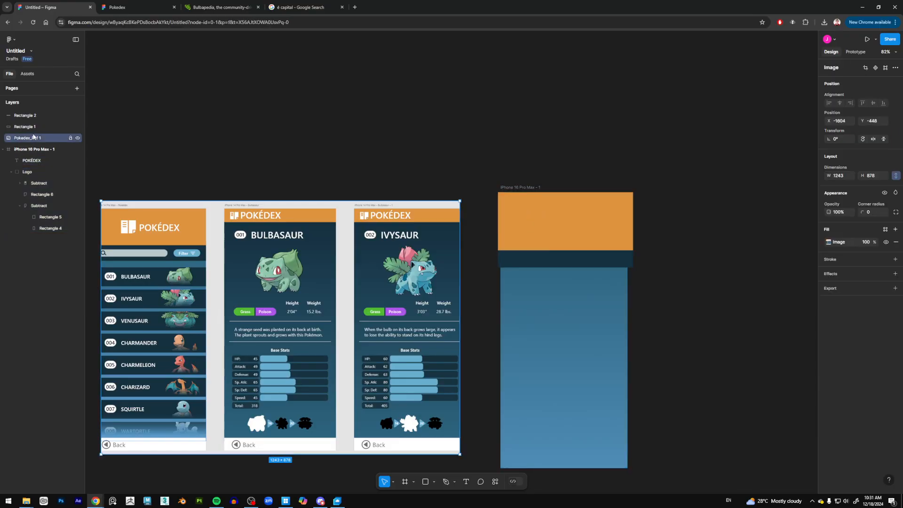
left_click_drag(24, 127, 41, 244)
left_click(28, 115)
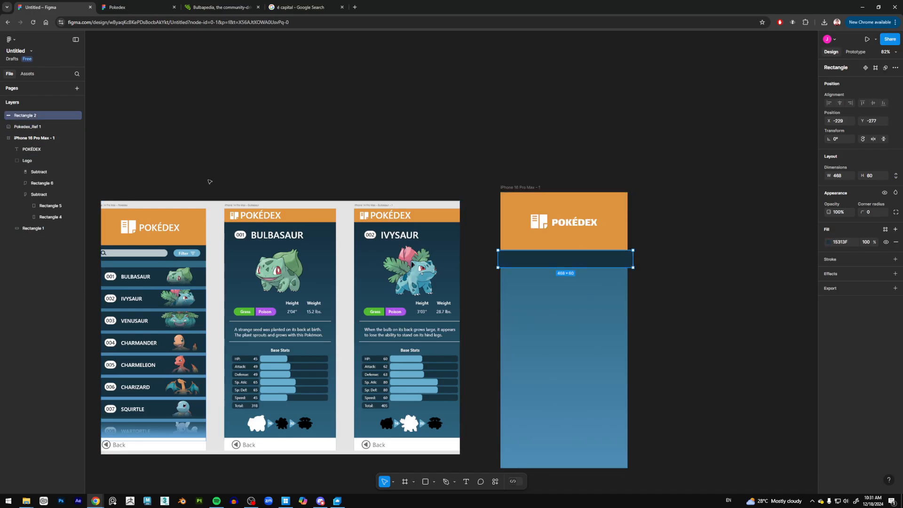
left_click_drag(37, 116, 45, 229)
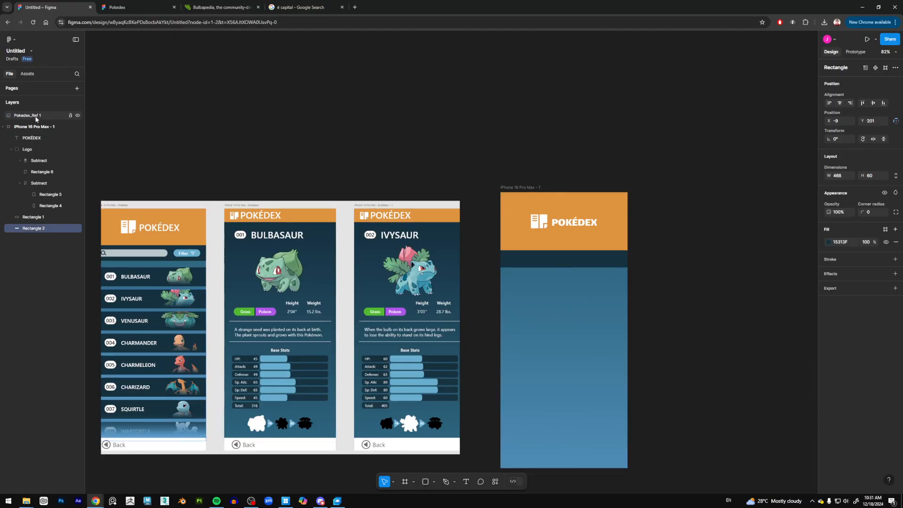
left_click(701, 287)
Move the logo icon and the POKÉDEX title slightly lower and further left within the orange header
scroll(679, 237, "up", 2)
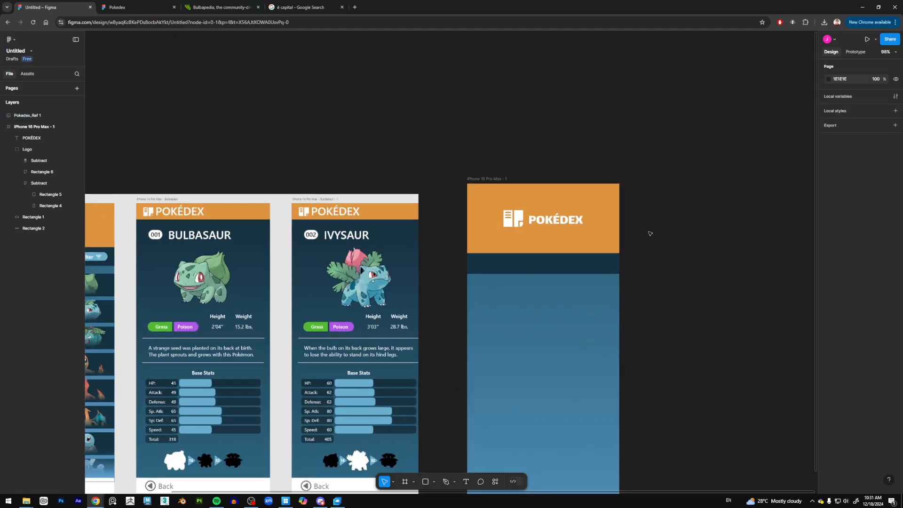
left_click(570, 219)
scroll(637, 234, "up", 2)
scroll(593, 287, "up", 3)
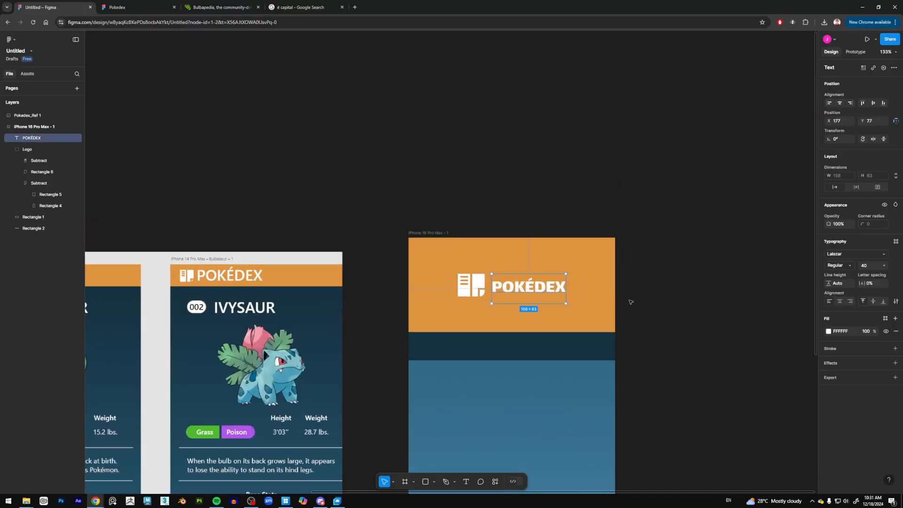
left_click_drag(477, 283, 466, 290)
left_click(532, 286)
left_click_drag(532, 285, 530, 294)
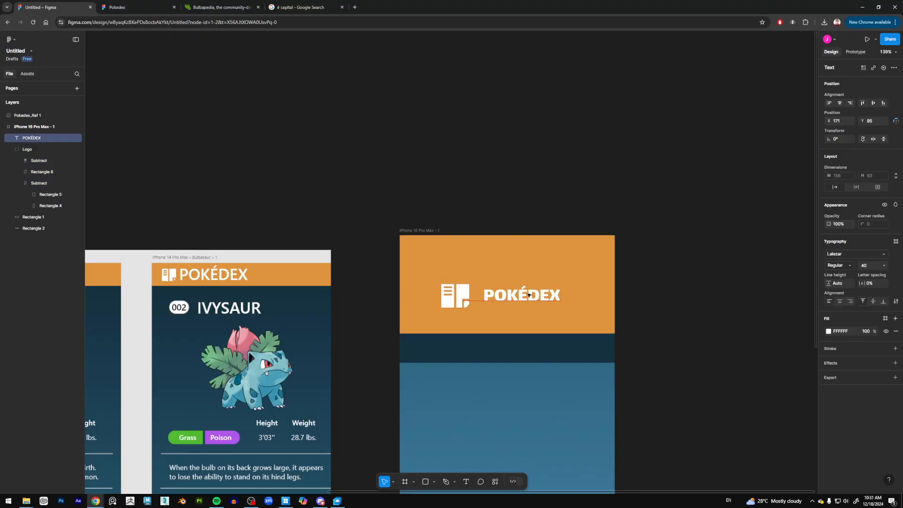
Set the POKÉDEX title's font size to 64, align it beside the logo icon, and shift both slightly left
left_click(884, 267)
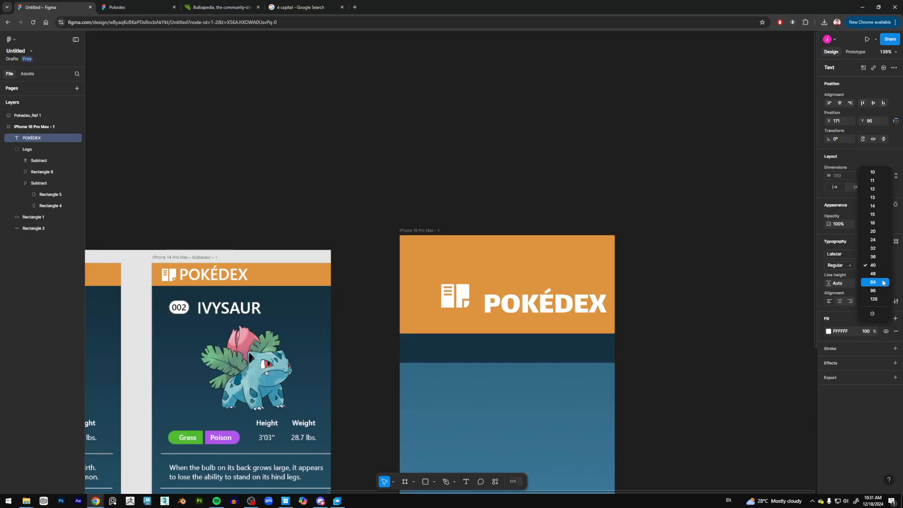
left_click(875, 282)
left_click_drag(560, 303, 554, 295)
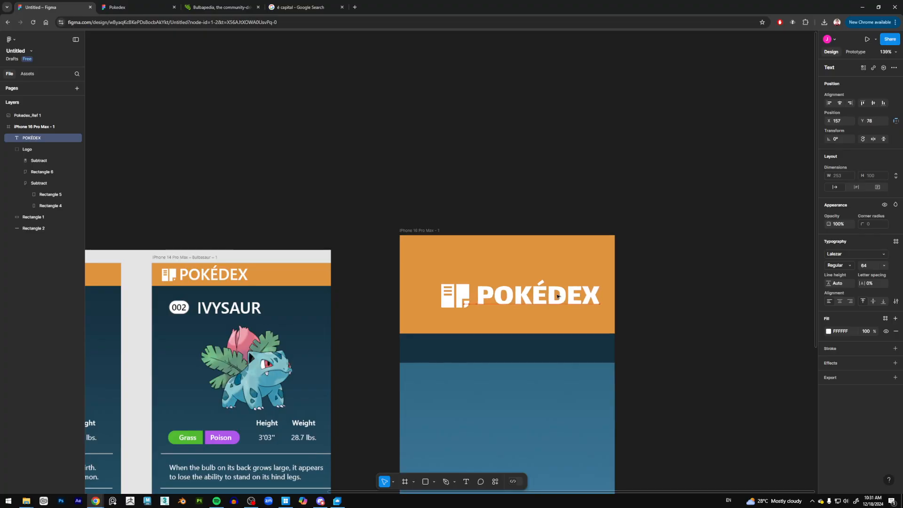
left_click(455, 296, "shift")
left_click_drag(500, 302, 493, 304)
left_click(657, 323)
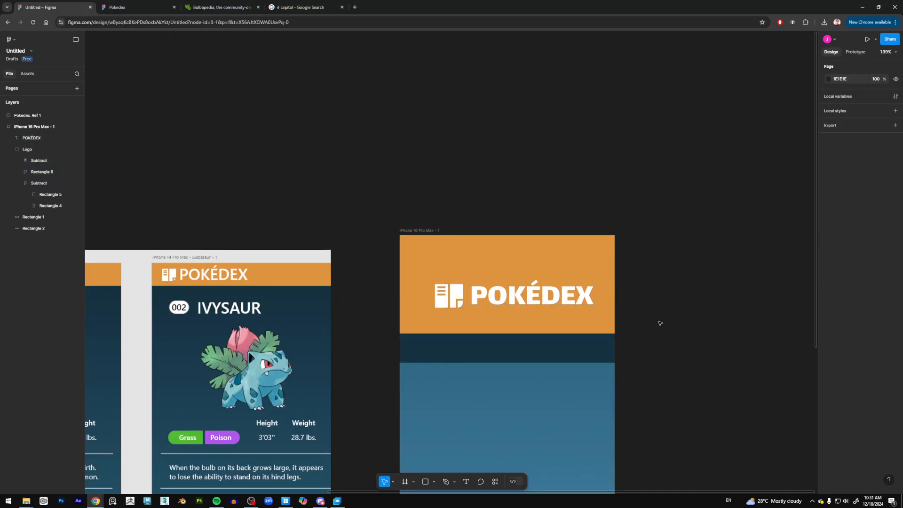
Extend the dark band below the header upward to a height of 70
scroll(661, 316, "down", 5)
scroll(664, 282, "down", 3)
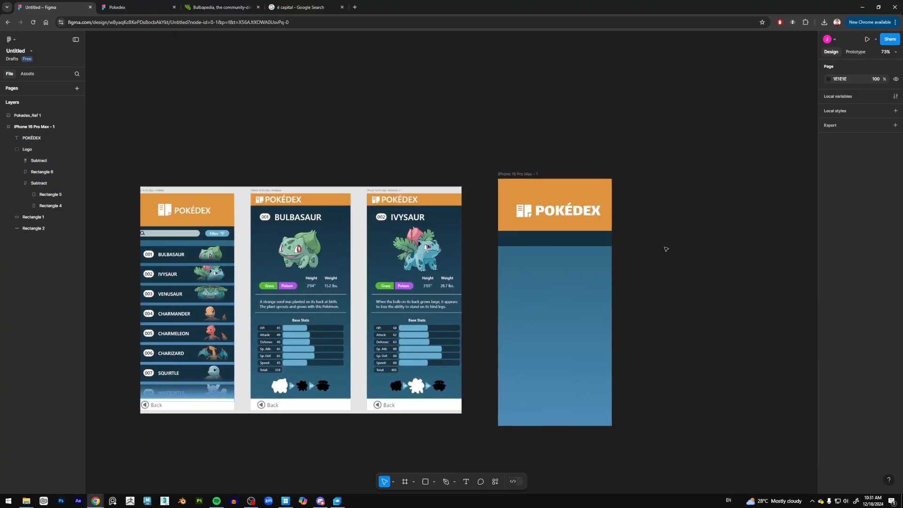
scroll(329, 225, "up", 1)
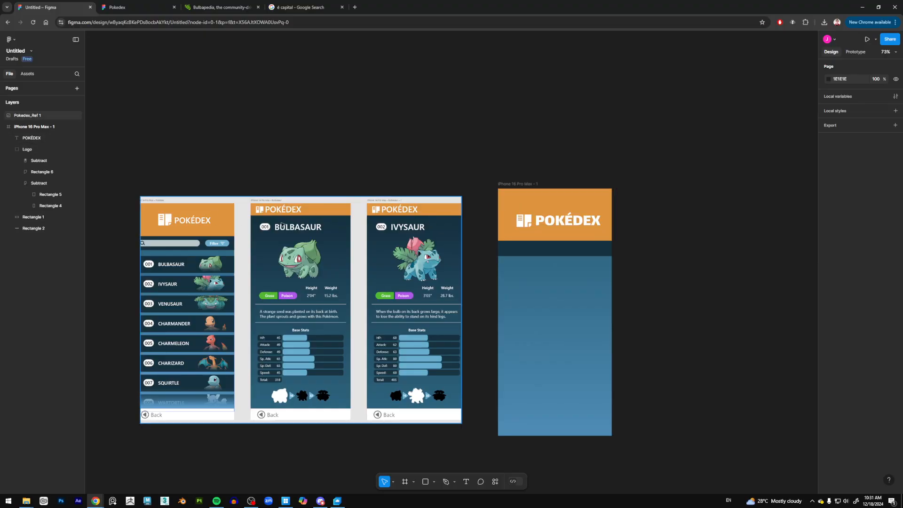
left_click(561, 249)
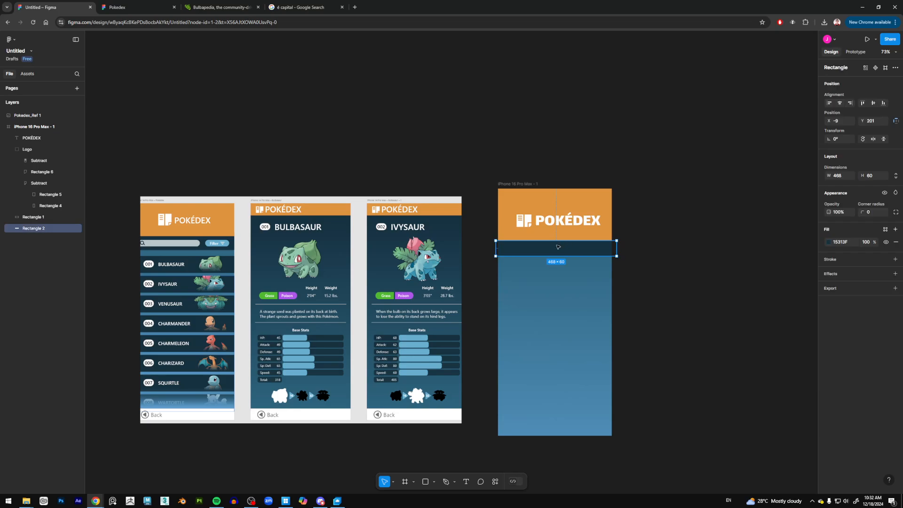
left_click_drag(559, 240, 559, 238)
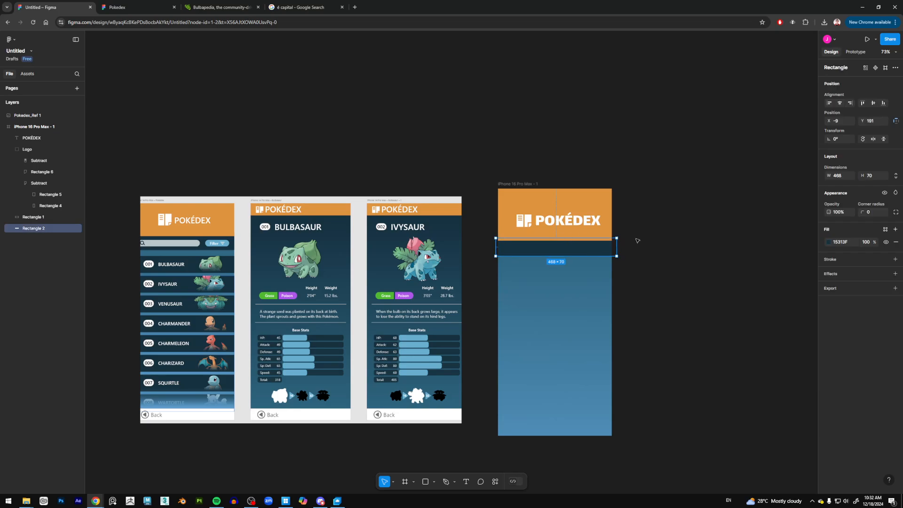
left_click(638, 241)
Place the dark band, Rectangle 2, above the orange Rectangle 1 in the layer order
left_click(556, 234)
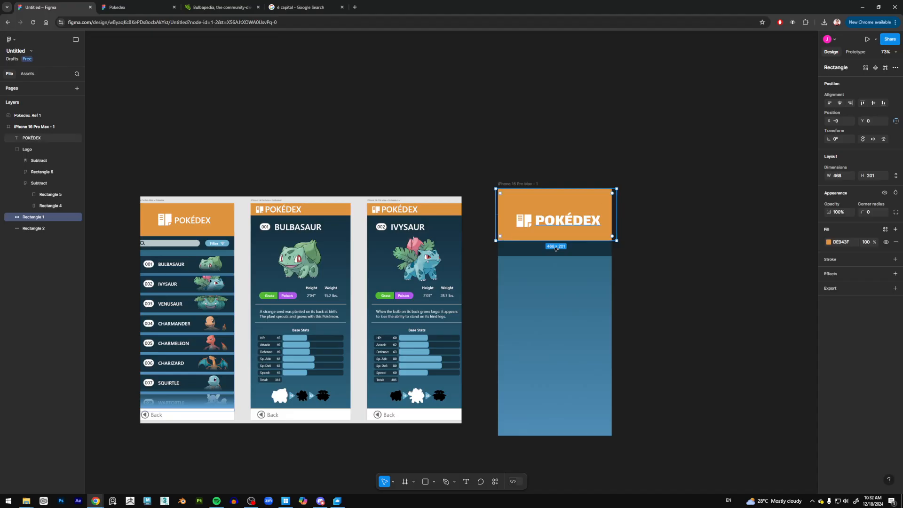
left_click(29, 229)
left_click_drag(30, 229, 41, 216)
left_click(665, 296)
Draw a search bar rectangle about 319 by 30 on the dark band below the header
mouse_move(513, 278)
left_mouse_down()
mouse_move(572, 278)
mouse_move(527, 282)
left_mouse_up()
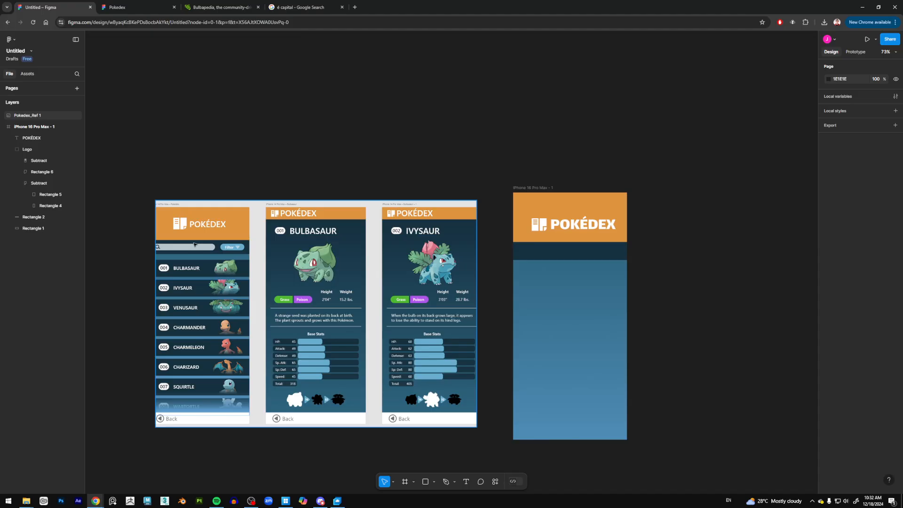
scroll(593, 262, "up", 5)
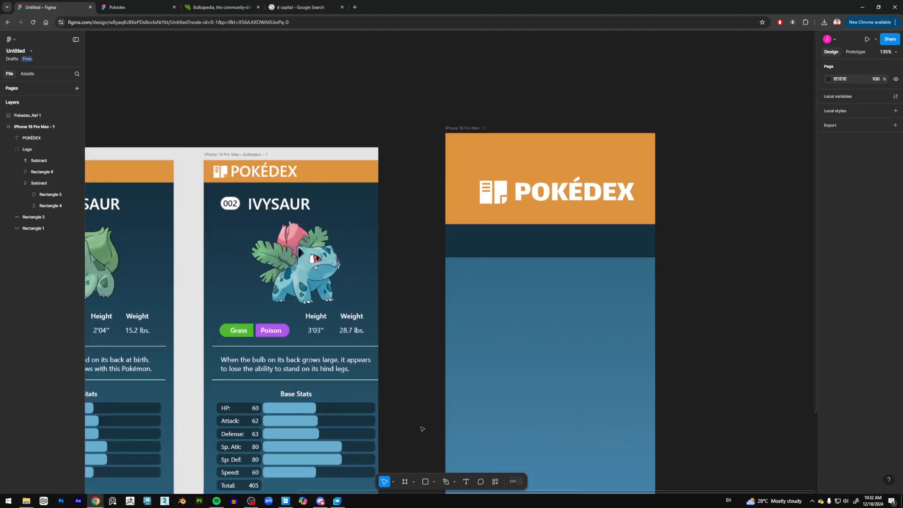
left_click(425, 481)
left_click_drag(458, 233, 610, 248)
Fill the search bar with the grey sampled from the reference's search bar and set its corner radius to 40
left_click_drag(468, 303, 701, 283)
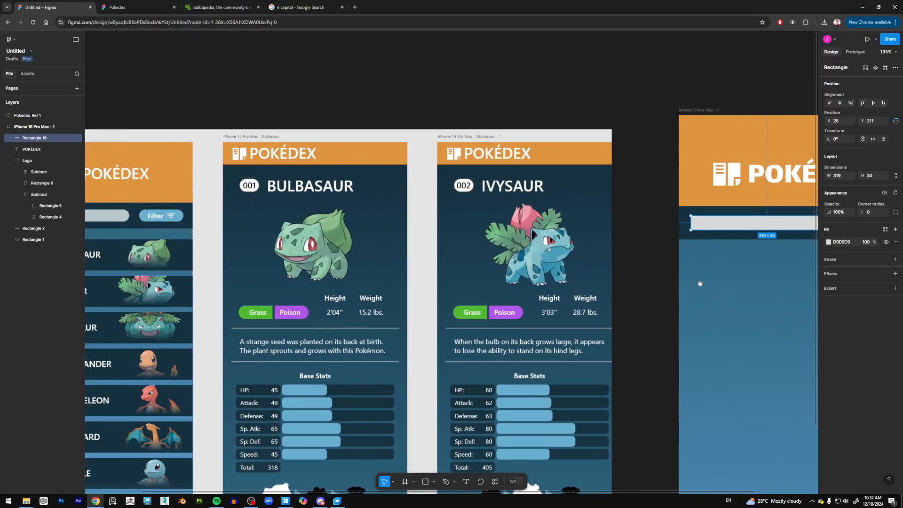
left_click(831, 243)
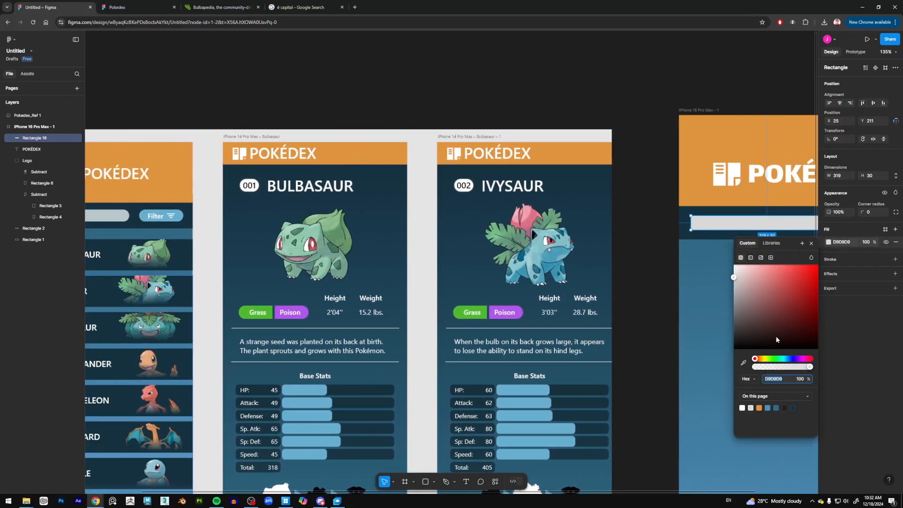
left_click(744, 363)
left_click(108, 215)
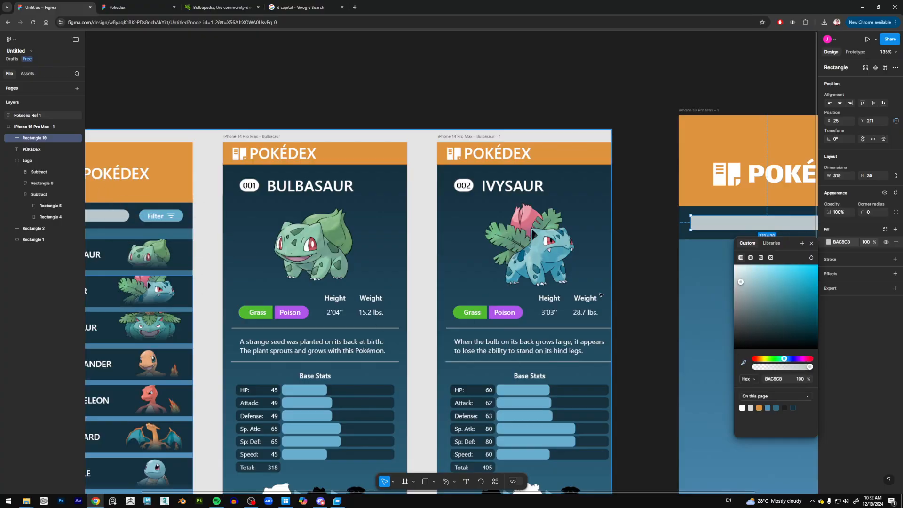
left_click_drag(600, 294, 488, 300)
left_click_drag(862, 212, 880, 212)
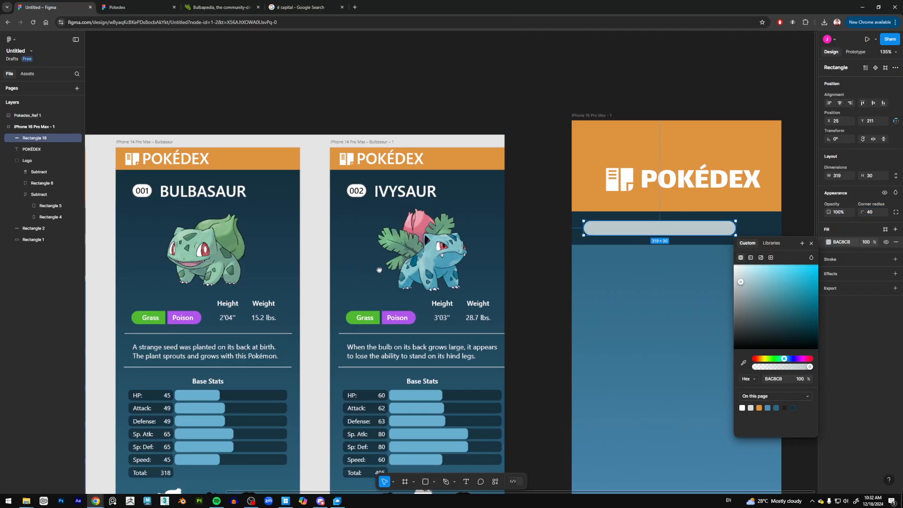
scroll(540, 302, "left", 5)
scroll(521, 273, "left", 3)
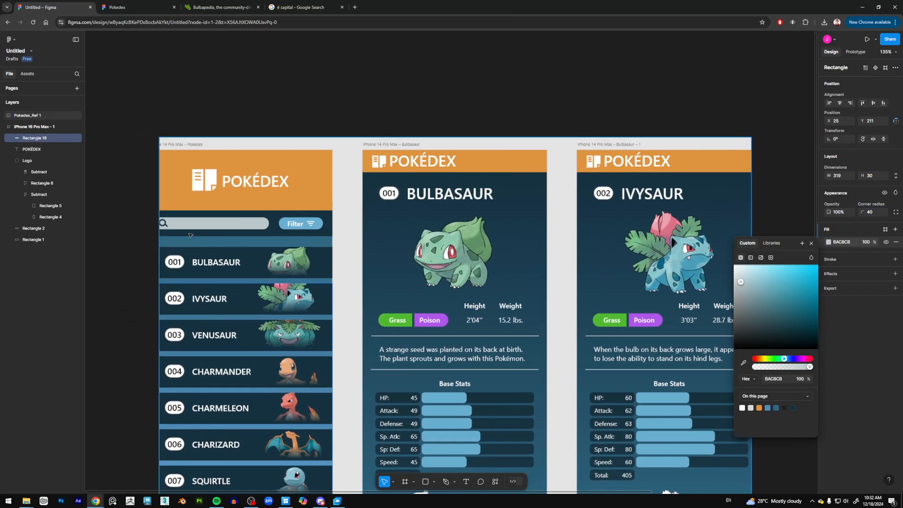
Draw a circle about 20 by 20 inside the left end of the search bar
scroll(416, 215, "right", 10)
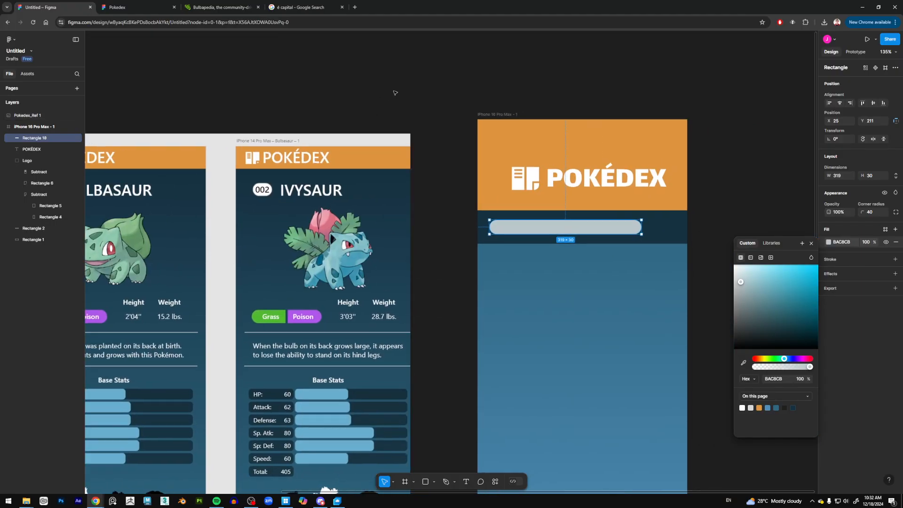
left_click(415, 215)
left_click(433, 482)
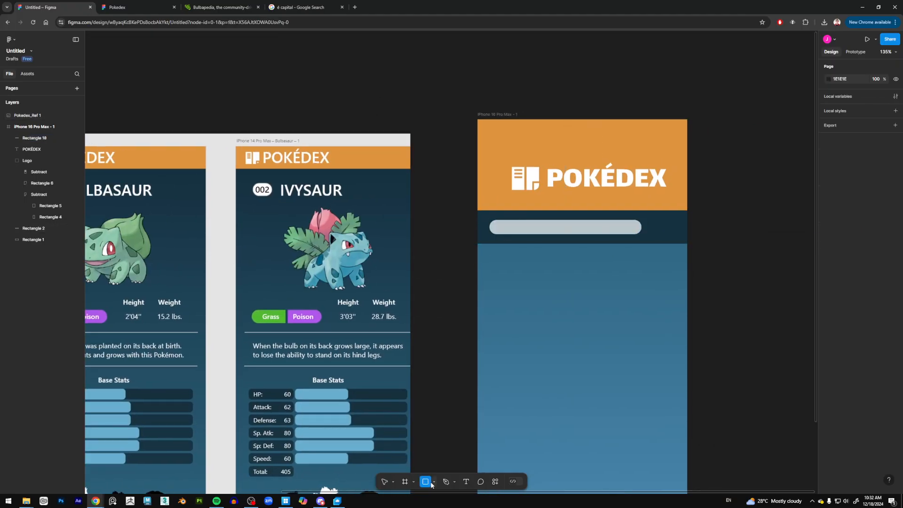
left_click(446, 438)
left_click_drag(497, 223, 506, 232)
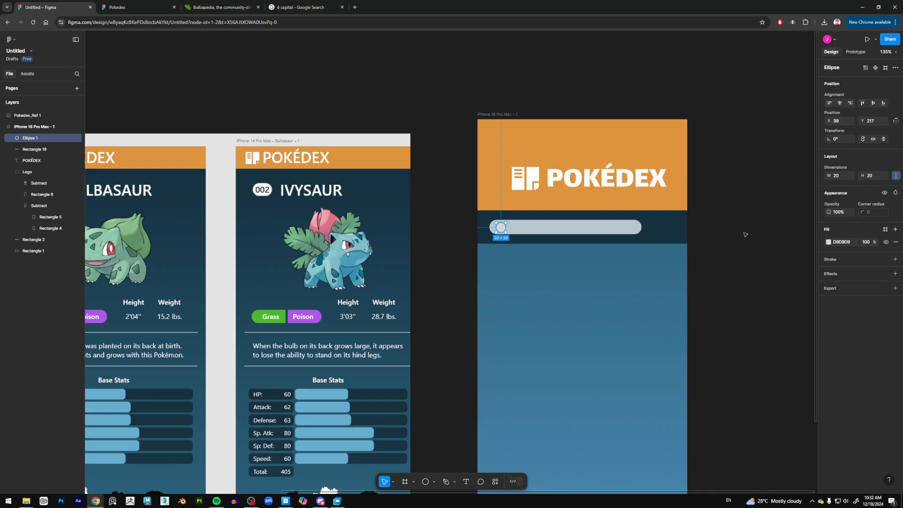
Add a stroke to the circle in dark navy 15313F, sampled from the reference's Pokédex screen
left_click(896, 260)
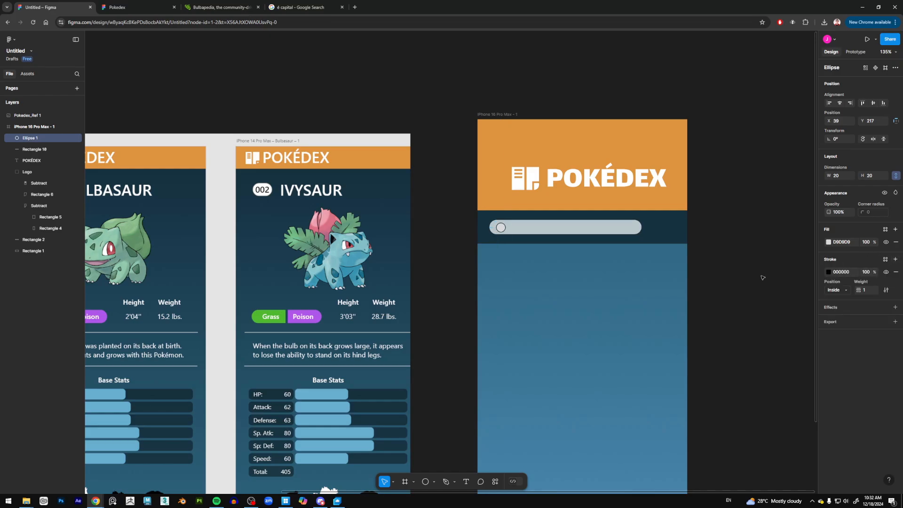
scroll(582, 284, "left", 8)
scroll(249, 256, "up", 5)
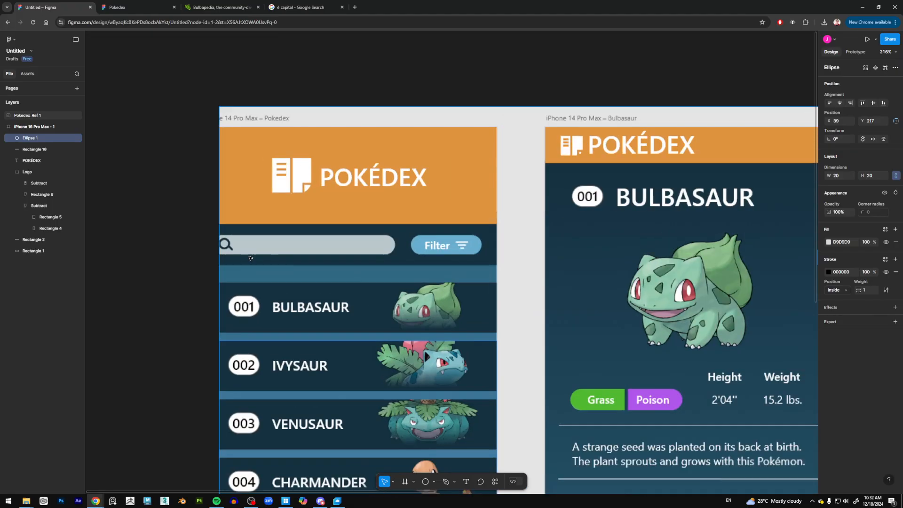
left_click(828, 272)
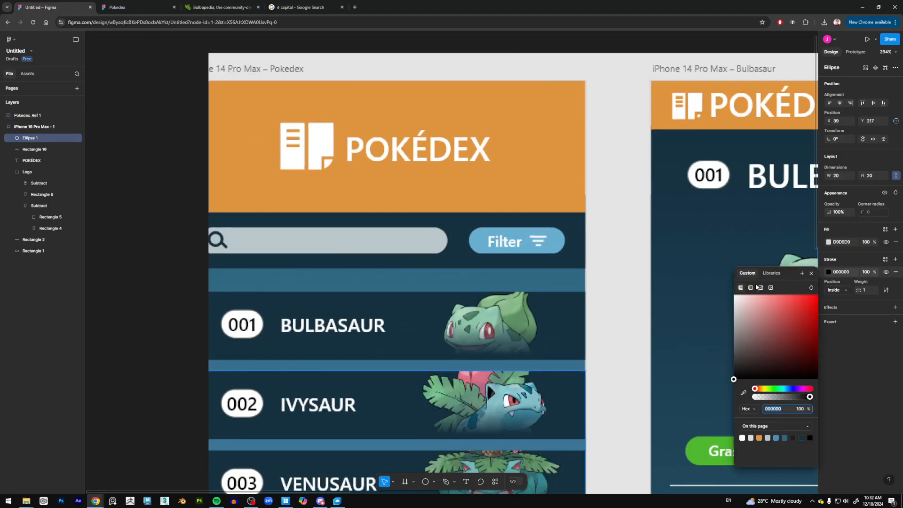
left_click(744, 393)
left_click(225, 221)
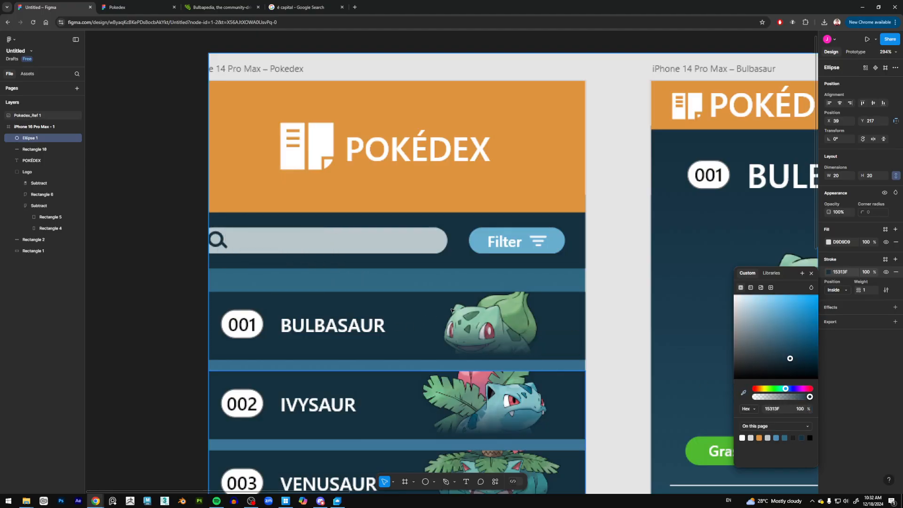
Remove the circle's fill, set its stroke weight to 4, and nudge it closer to the search bar's left end
scroll(452, 310, "right", 10)
left_click_drag(627, 135, 482, 295)
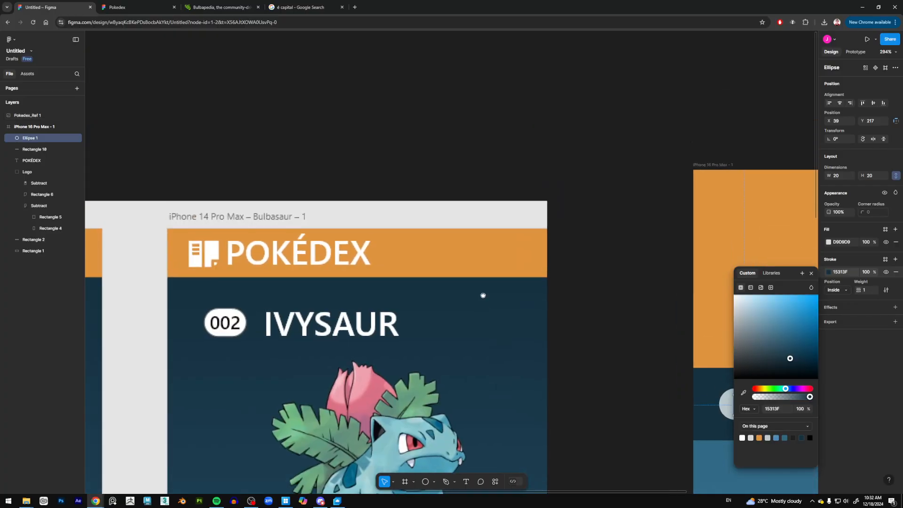
left_click_drag(727, 331, 444, 229)
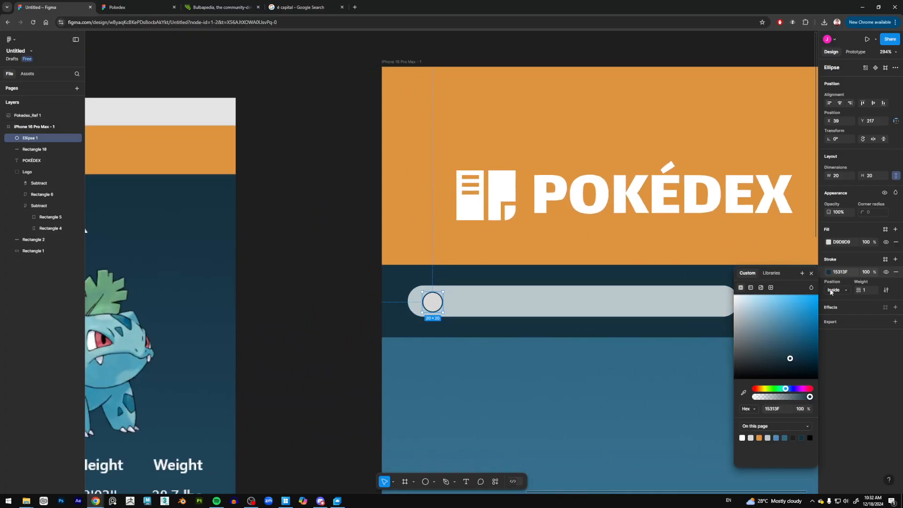
left_click(895, 242)
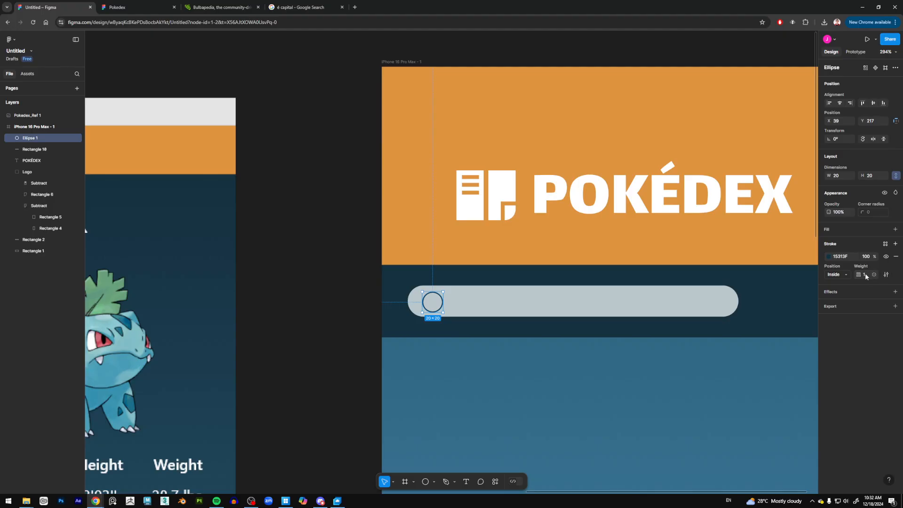
left_click_drag(860, 275, 866, 274)
left_click_drag(440, 306, 435, 306)
Draw a horizontal line about 17 long beside the circle, with stroke weight 4 and the dark navy 15313F
left_click(435, 483)
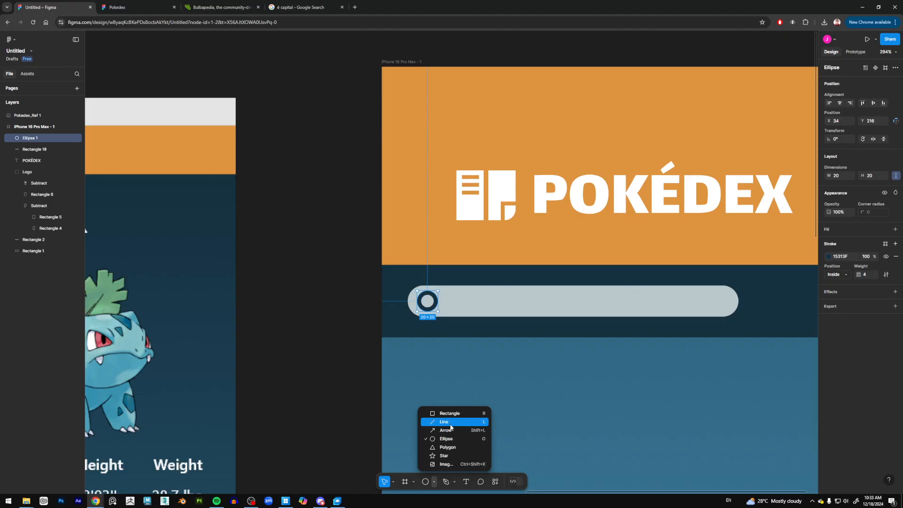
left_click(446, 422)
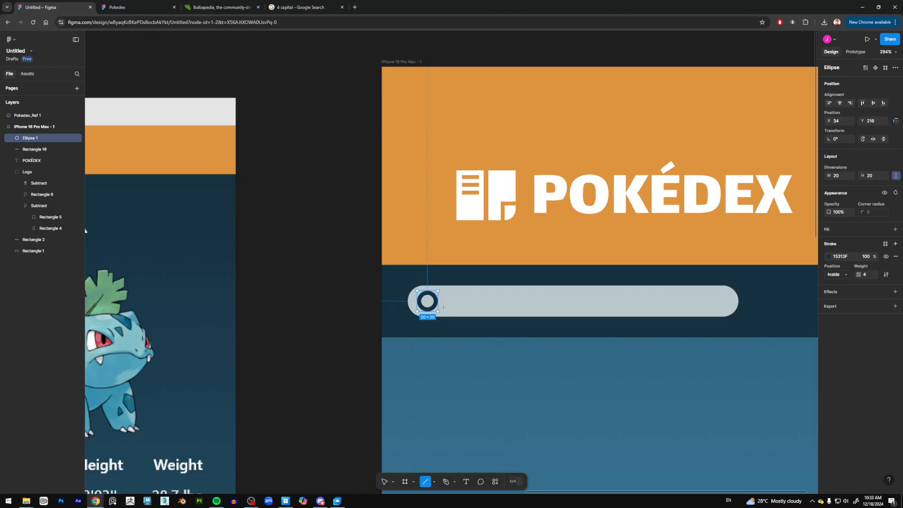
left_click_drag(443, 302, 461, 302)
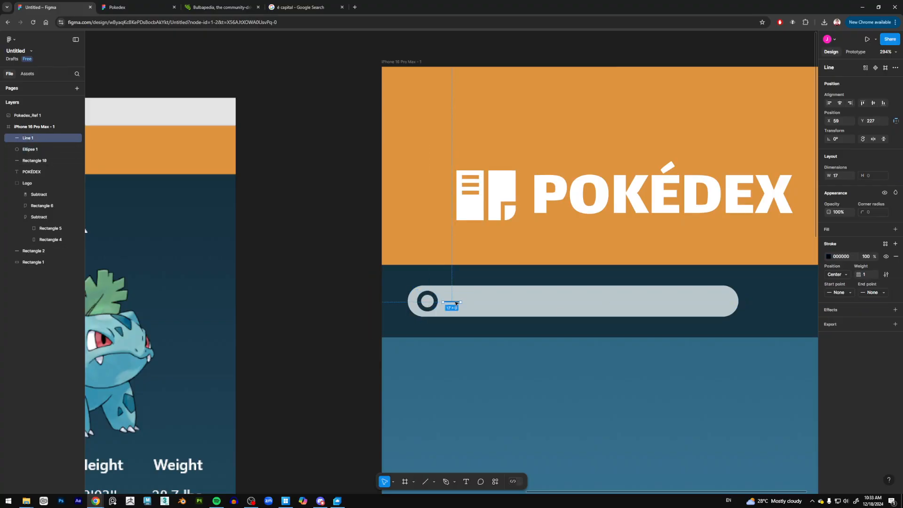
left_click(863, 275)
key("Return")
left_click(829, 256)
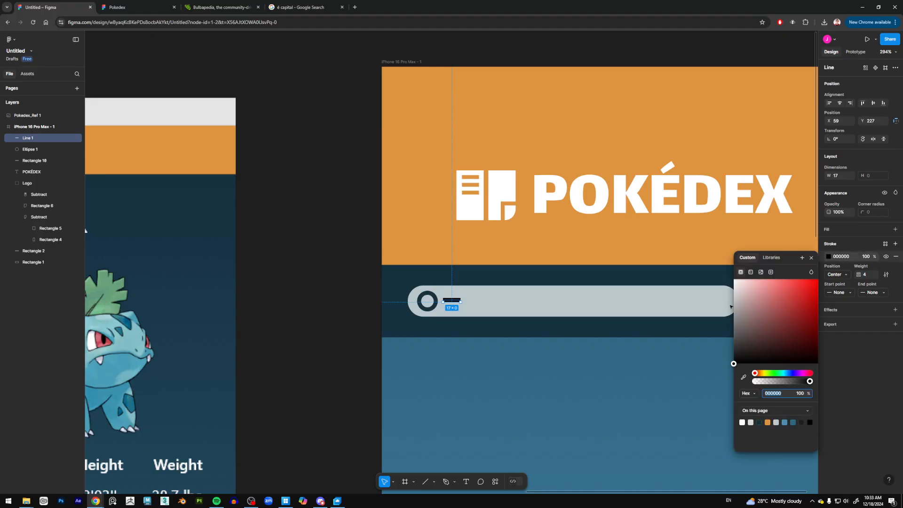
left_click(759, 422)
Shorten the line to about 11, tilt it about -34°, and attach it to the circle as the magnifier's handle
left_click_drag(454, 300, 440, 313)
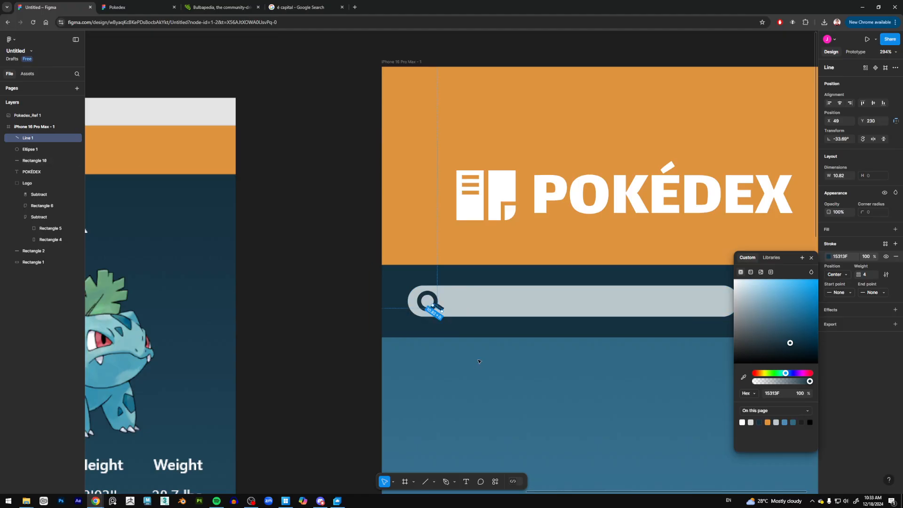
left_click(277, 274)
scroll(309, 227, "down", 5)
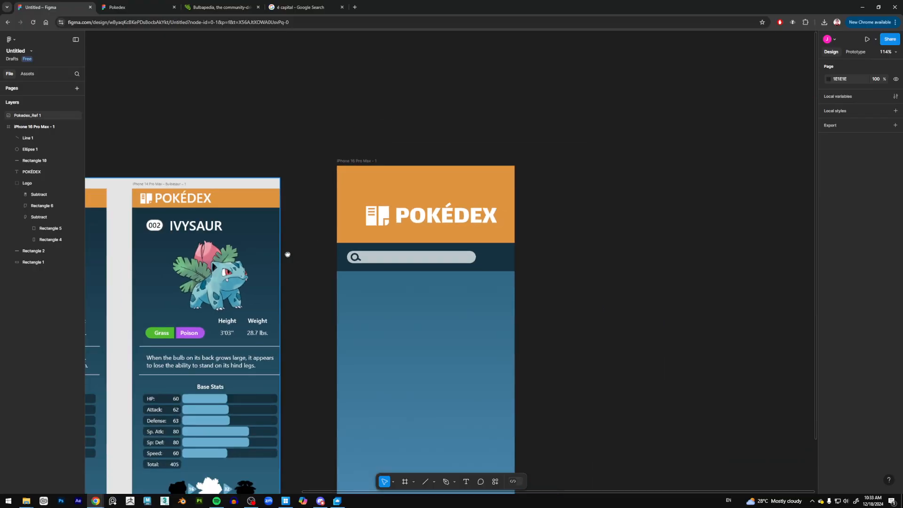
Shorten the search bar from its right end to leave room for a filter button
left_click_drag(257, 254, 559, 258)
left_click(700, 253)
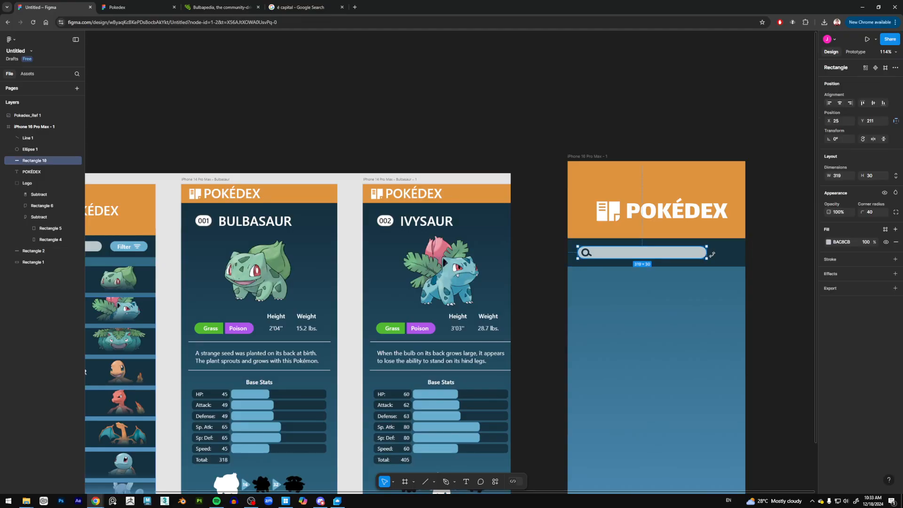
left_click_drag(706, 254, 694, 255)
left_click(525, 140)
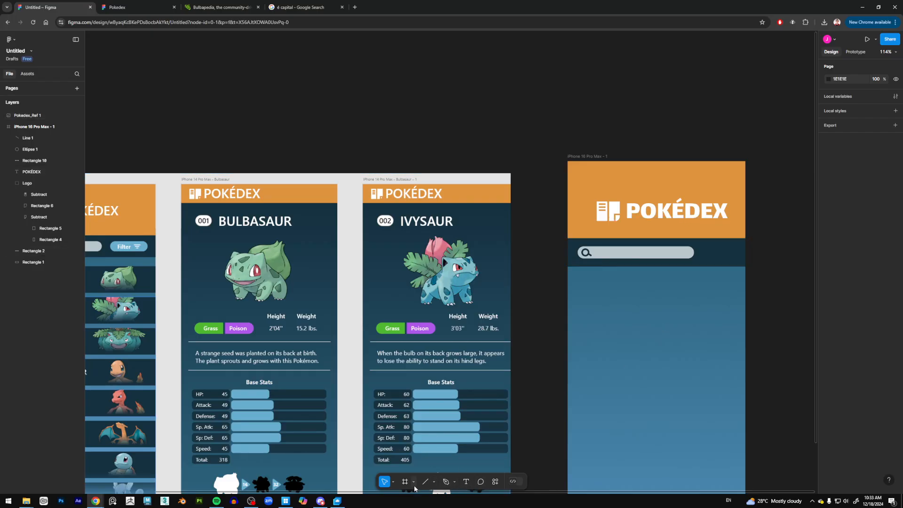
Draw a filter button rectangle about 93 by 30 beside the search bar on the dark band
left_click(434, 481)
left_click(449, 414)
mouse_move(704, 246)
left_mouse_down()
mouse_move(743, 259)
mouse_move(723, 245)
mouse_move(713, 257)
left_mouse_up()
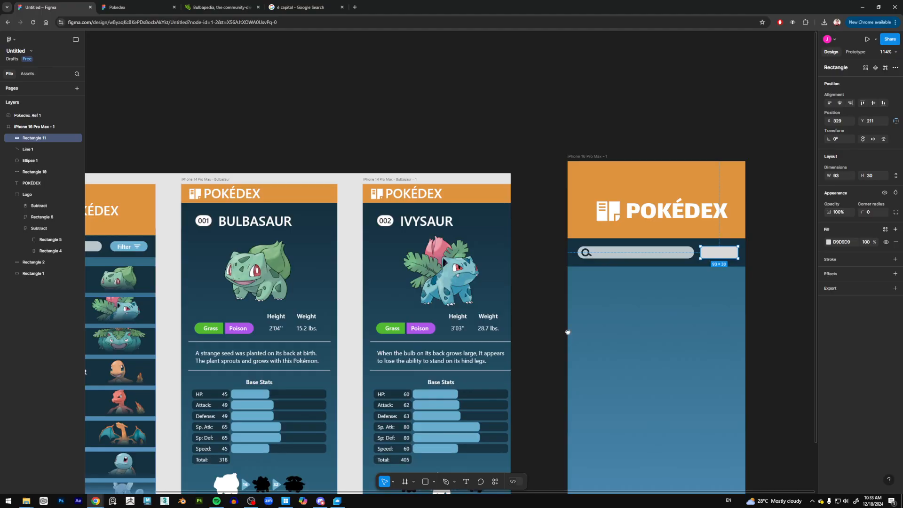
Set the button rectangle's corner radius to 36 and fill it with the light blue sampled from the reference's Filter button
left_click_drag(567, 332, 631, 326)
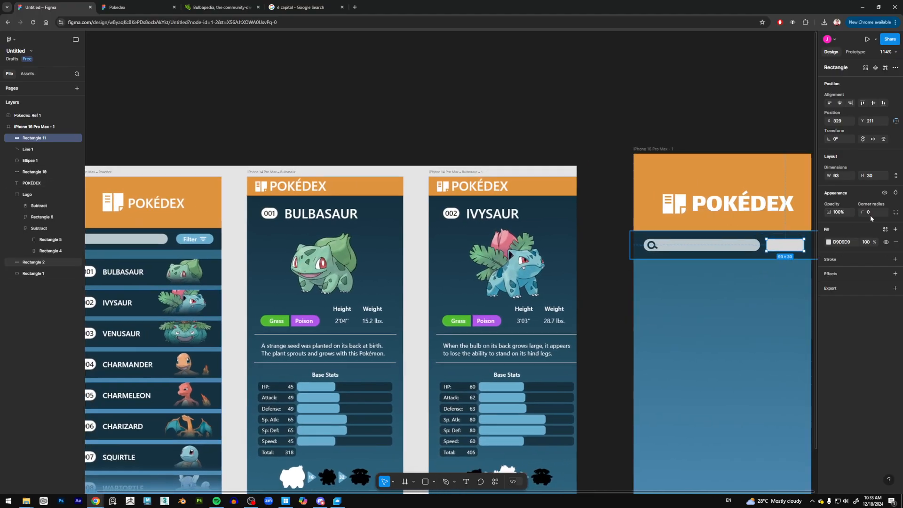
left_click_drag(862, 213, 879, 212)
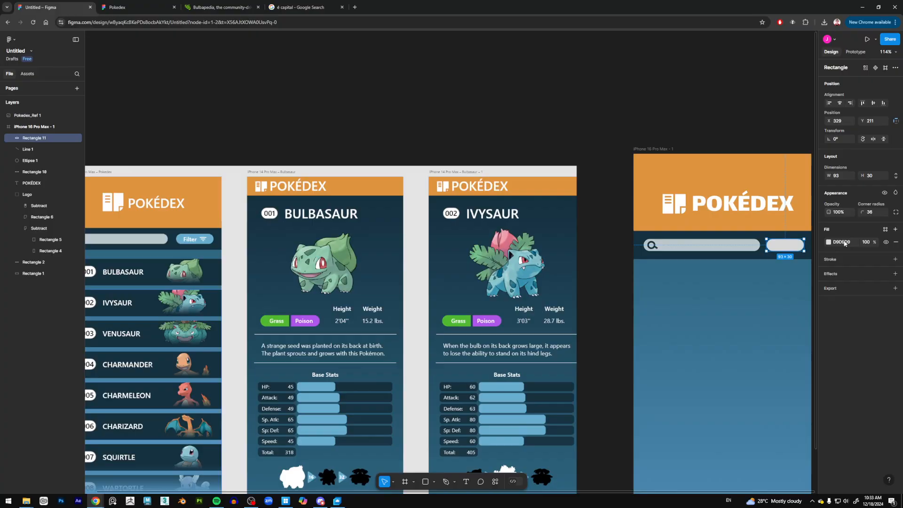
left_click(829, 242)
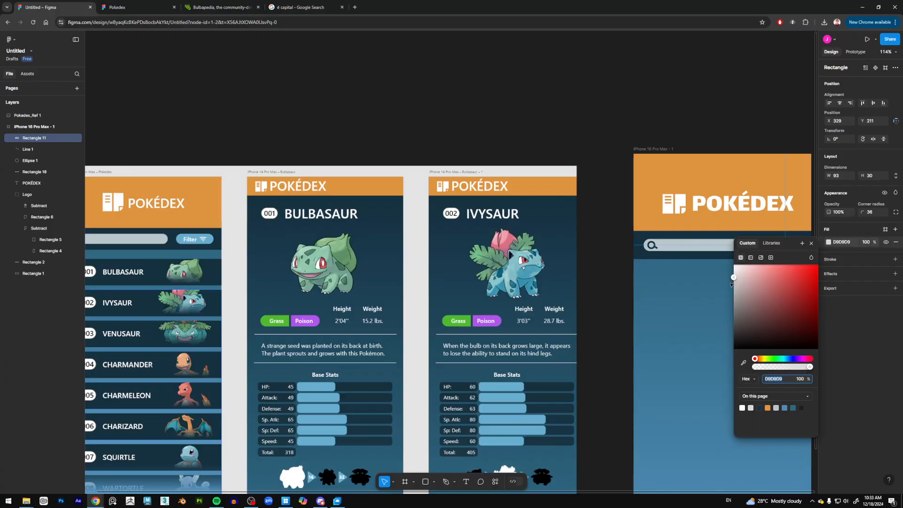
left_click(744, 362)
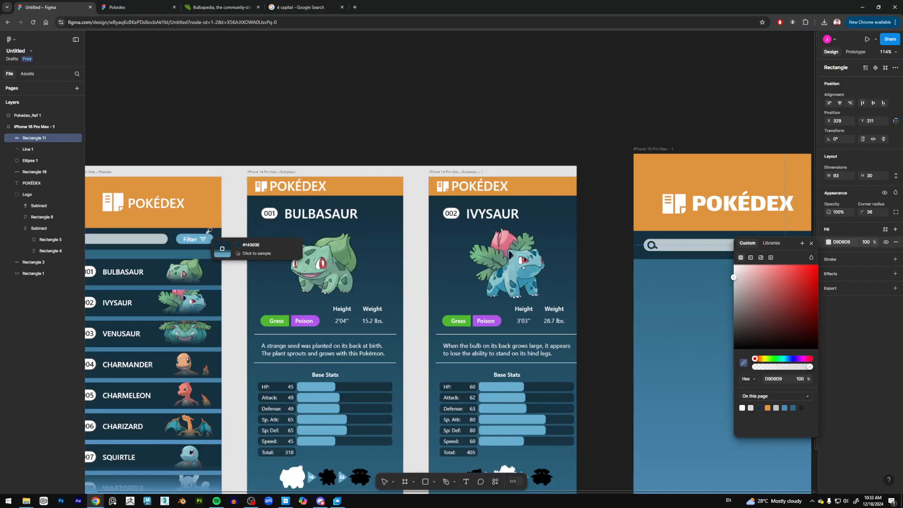
left_click(218, 254)
mouse_move(611, 306)
left_mouse_down()
mouse_move(508, 297)
mouse_move(595, 299)
left_mouse_up()
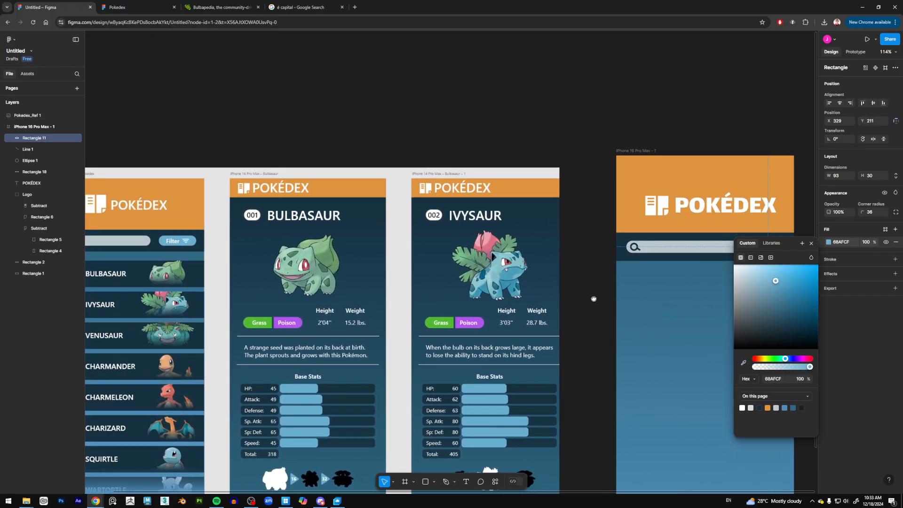
left_click_drag(533, 174, 460, 176)
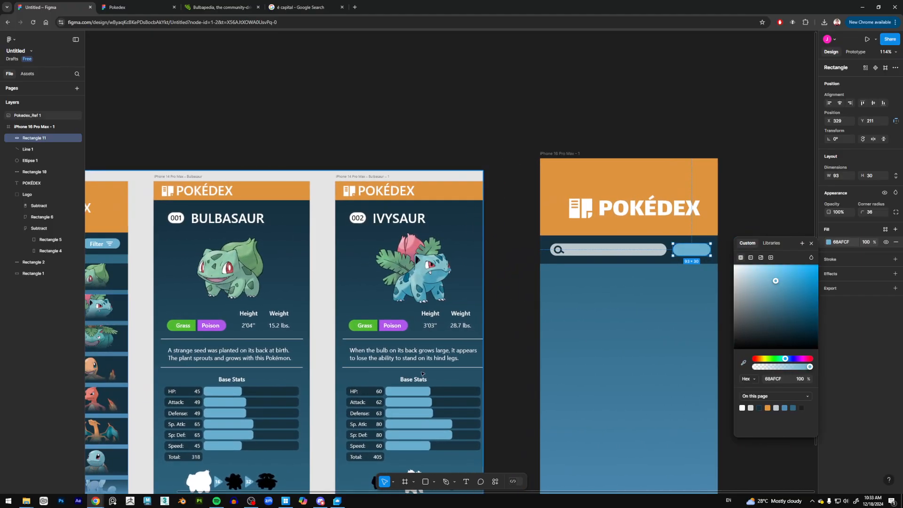
key("Escape")
Add a text layer reading "Filter" on the canvas beside the iPhone 16 Pro Max frame
left_click(466, 481)
left_click(513, 296)
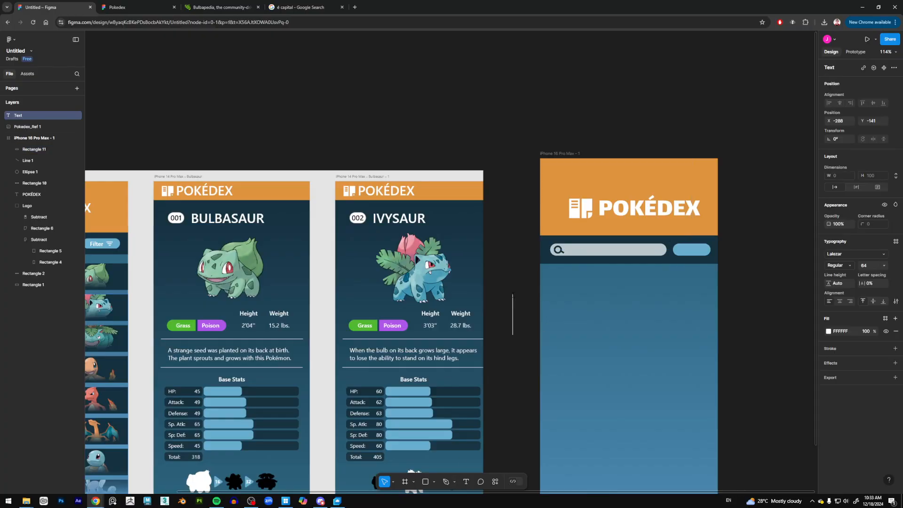
type("Filter")
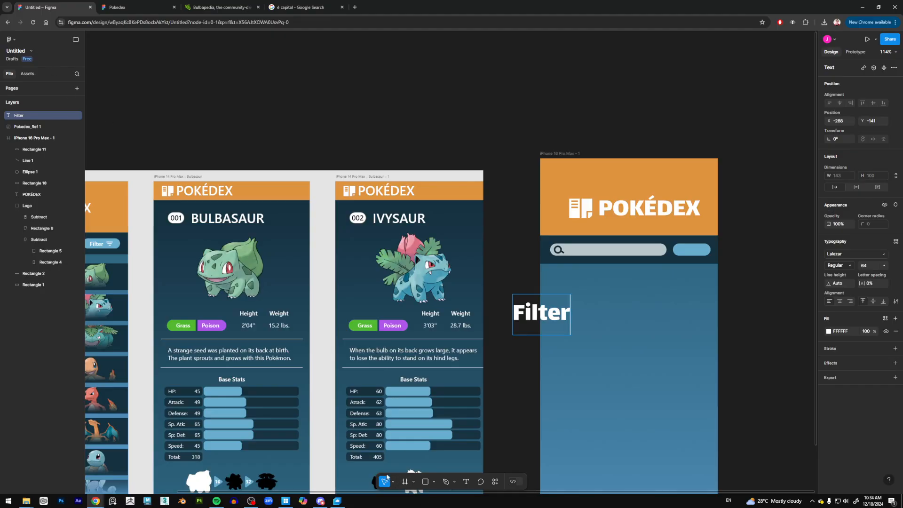
Set the Filter text's font to Lao Sans Pro and its size to 20
left_click_drag(338, 248, 473, 264)
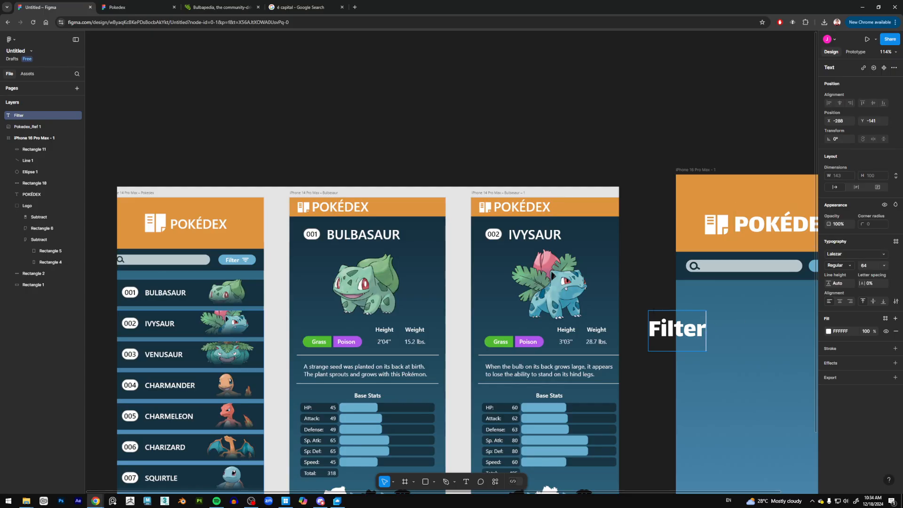
left_click(846, 254)
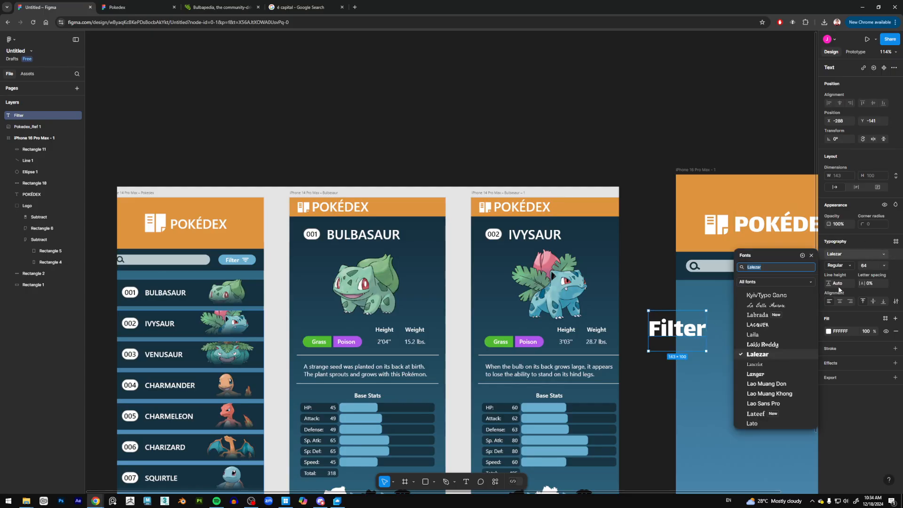
scroll(779, 362, "down", 2)
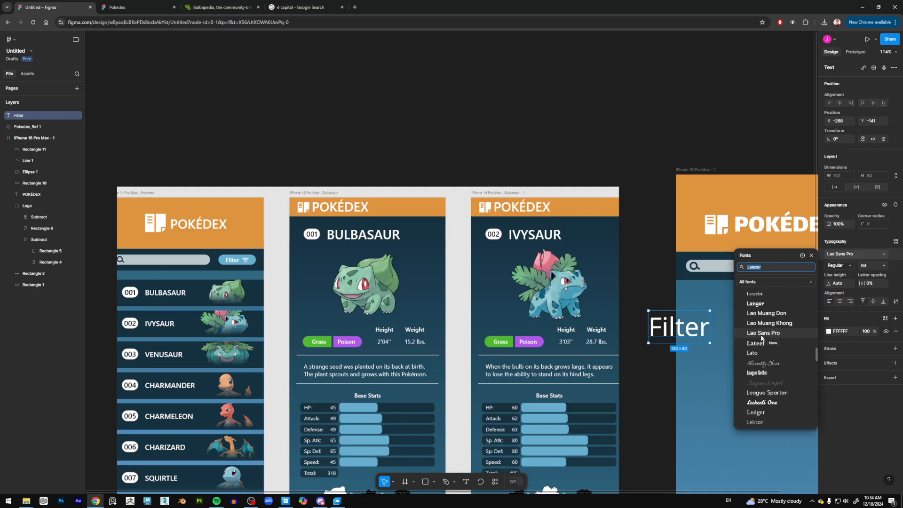
left_click(774, 335)
scroll(800, 306, "right", 1)
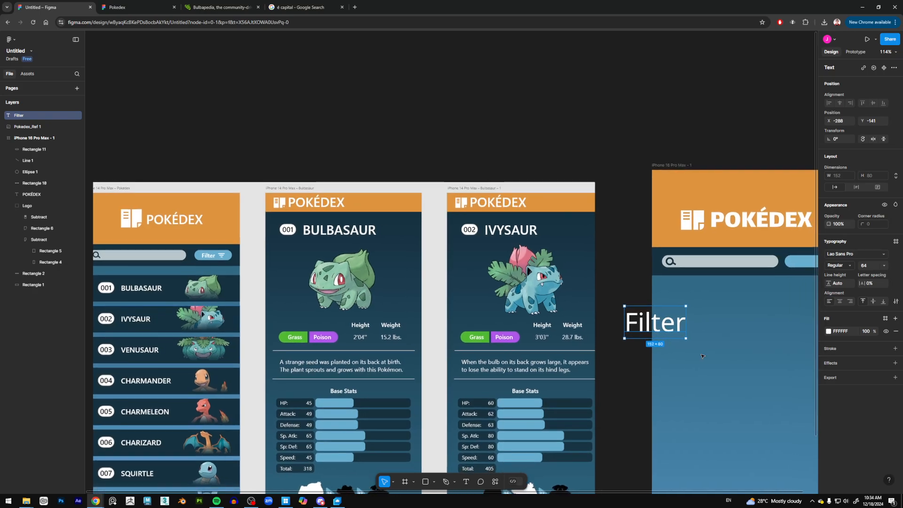
left_click(883, 266)
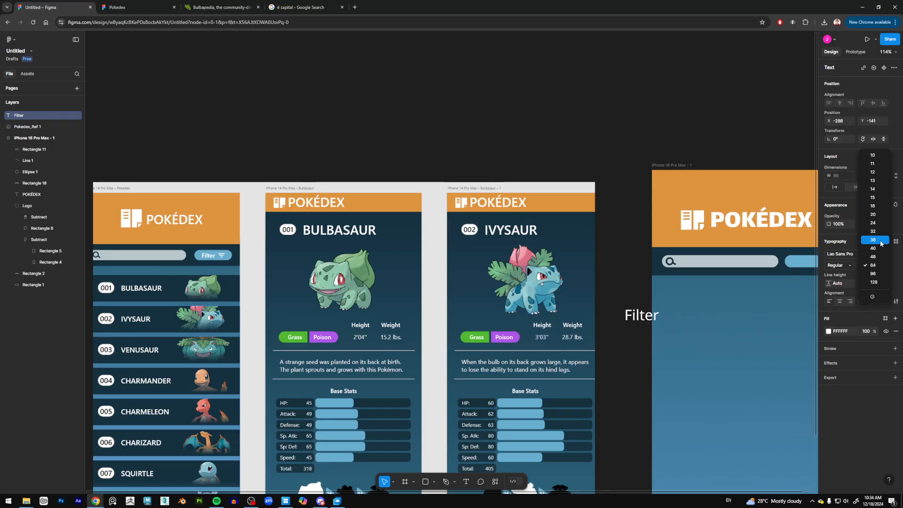
left_click(873, 214)
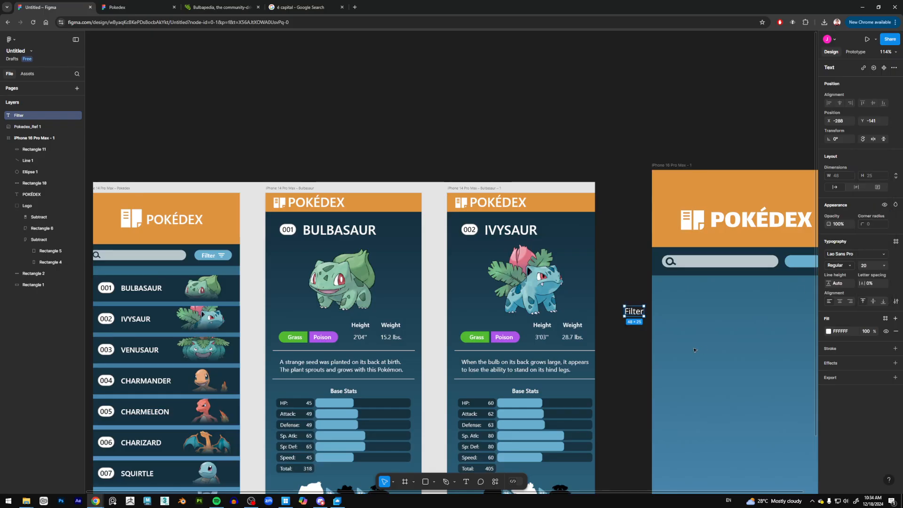
Move the Filter text onto the light blue button beside the search bar and set its font size to 16
scroll(633, 311, "right", 3)
left_click_drag(566, 326, 730, 275)
left_click(884, 265)
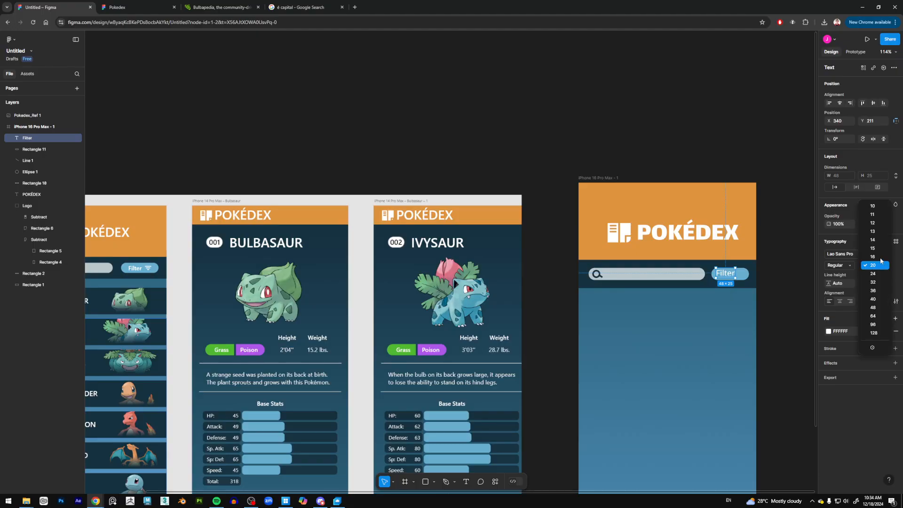
left_click(878, 258)
Browse the font list and change the Filter text's font to Asap
left_click(851, 266)
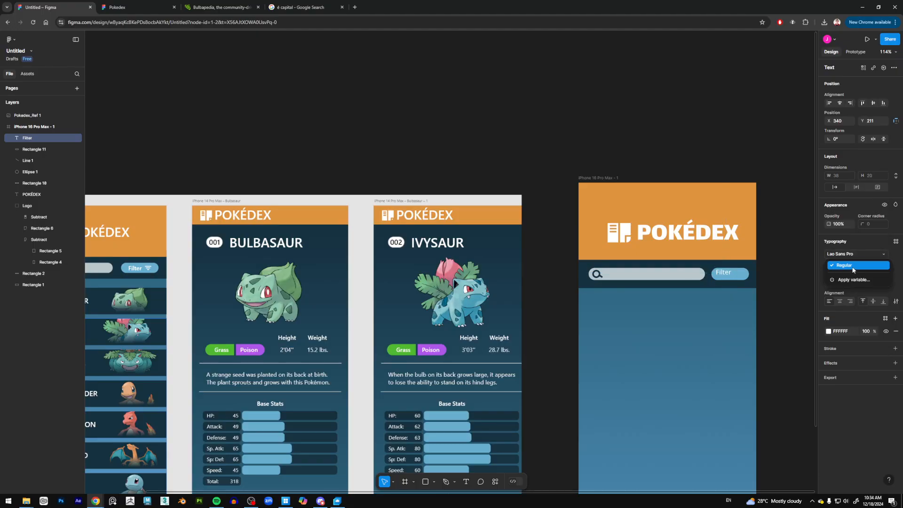
left_click(869, 255)
left_click(868, 253)
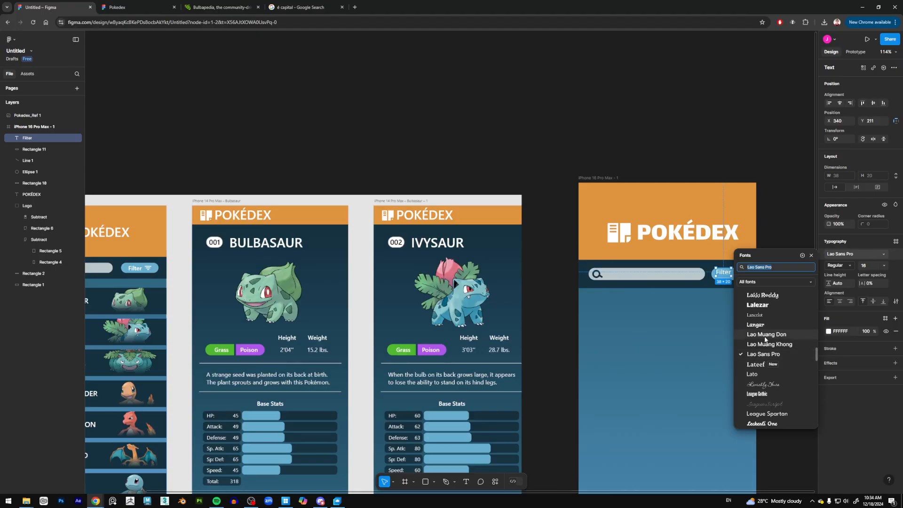
scroll(778, 367, "up", 1)
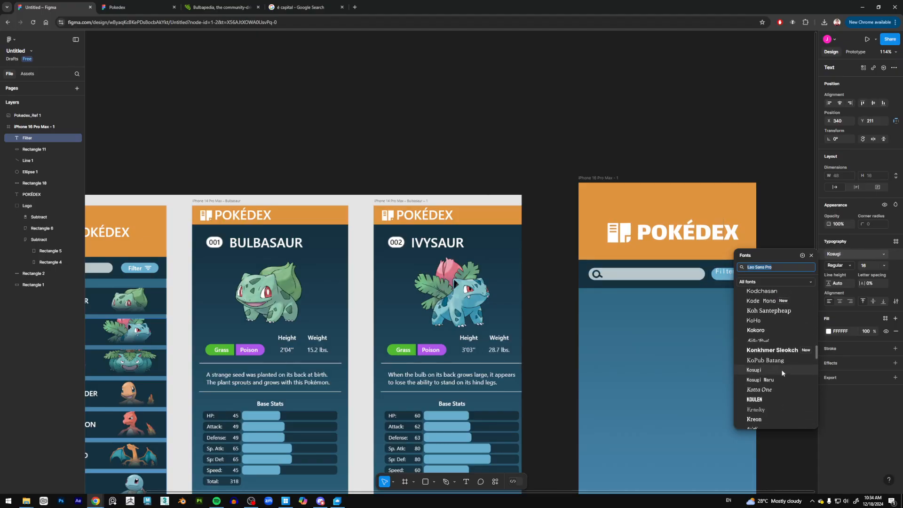
scroll(782, 372, "up", 8)
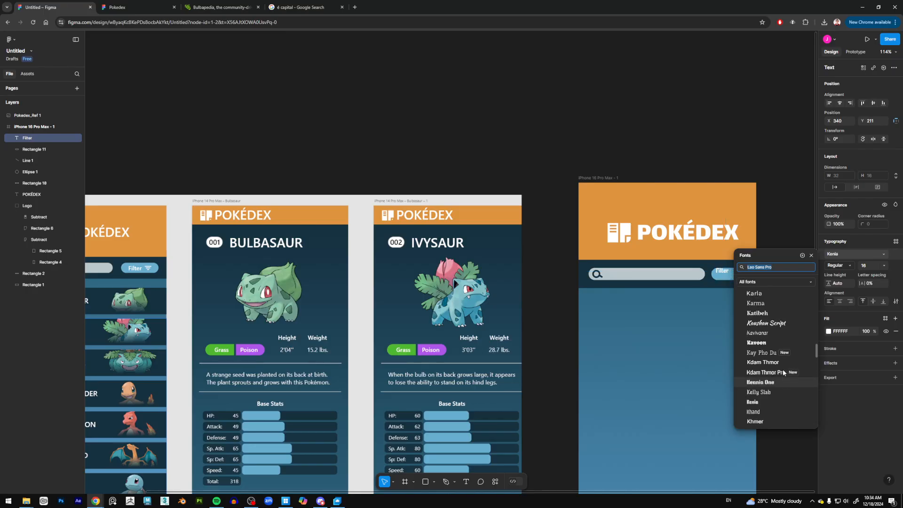
scroll(783, 371, "up", 15)
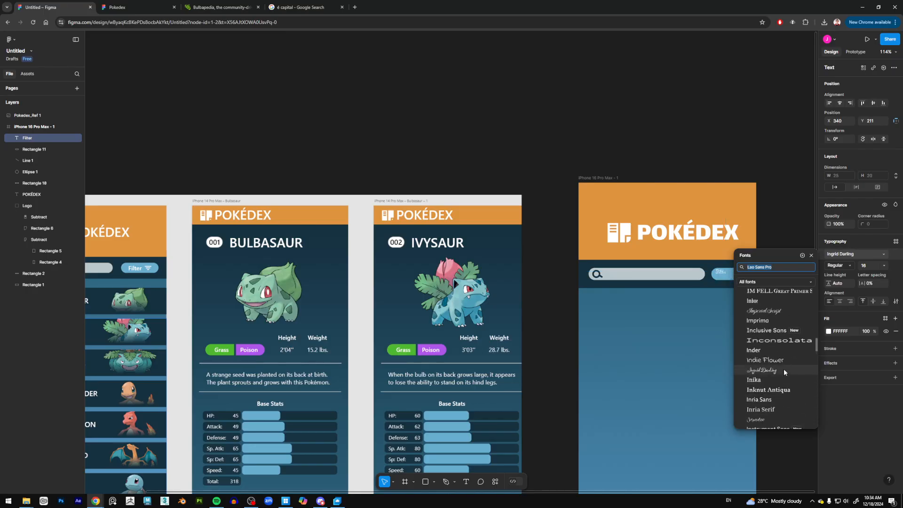
scroll(783, 372, "up", 15)
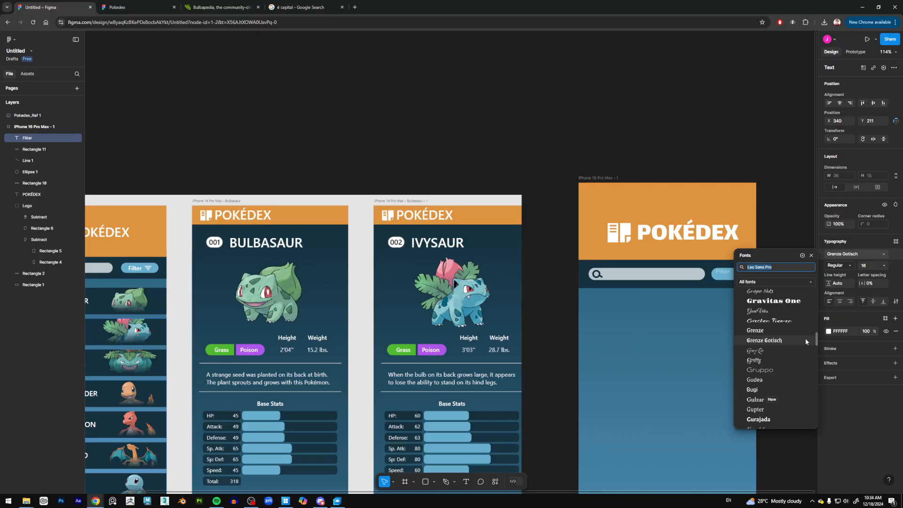
left_click_drag(818, 338, 819, 299)
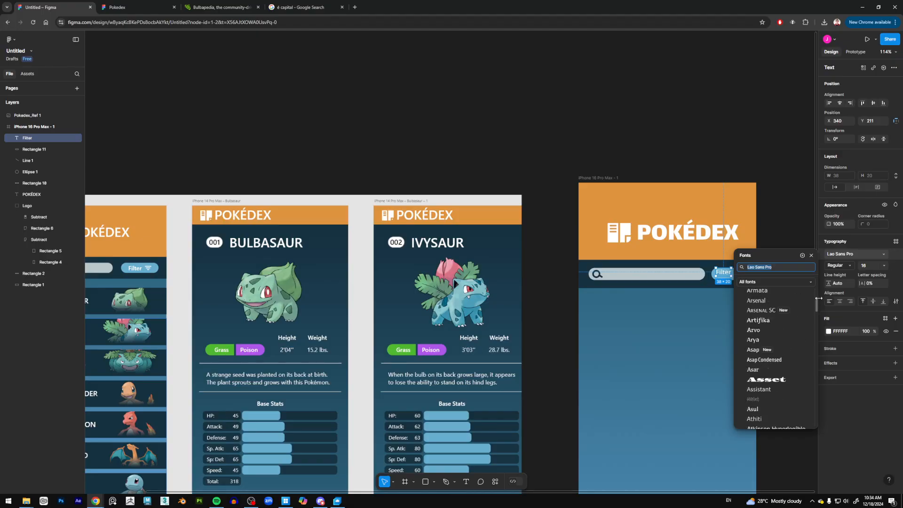
left_click(758, 353)
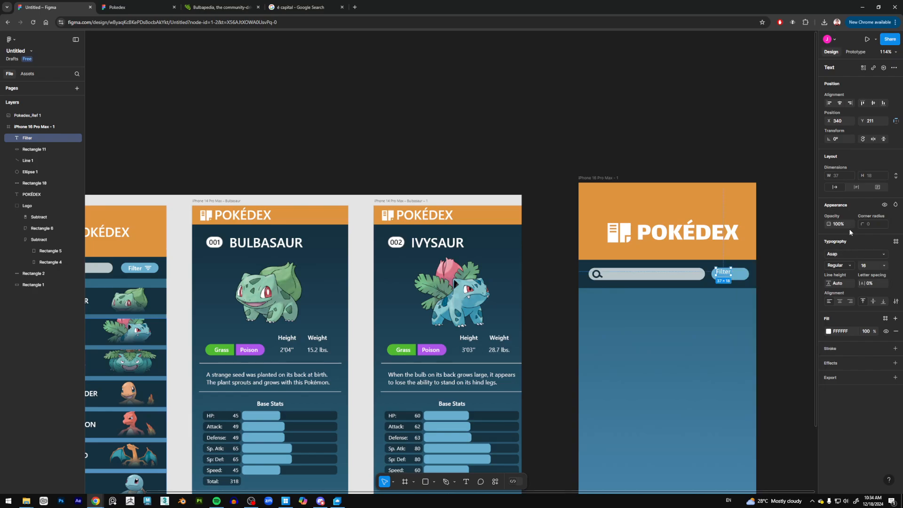
Set the Filter text's font weight to SemiBold
left_click(840, 265)
left_click(841, 290)
left_click(840, 269)
left_click(845, 256)
Centre the Filter text vertically on its button and nudge it three pixels to the right
left_click_drag(728, 277, 727, 280)
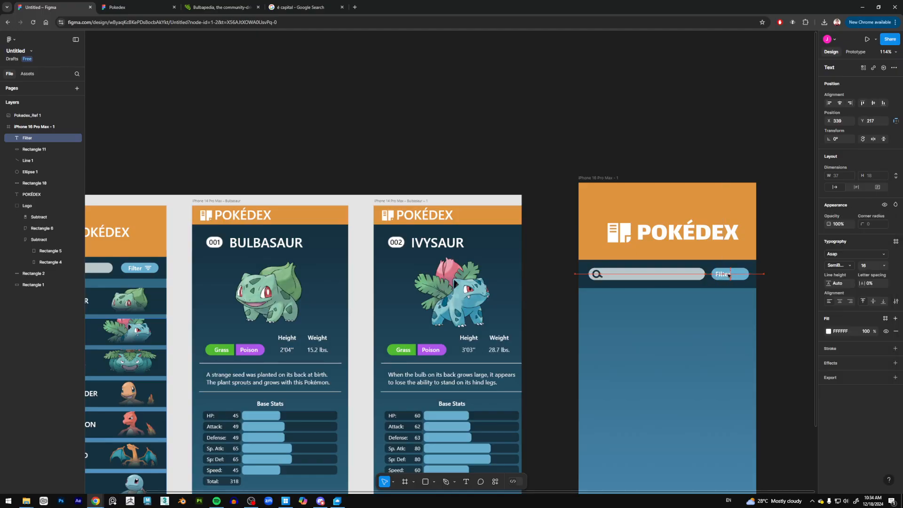
key("Right")
key("Right")
key("Right")
left_click(778, 369)
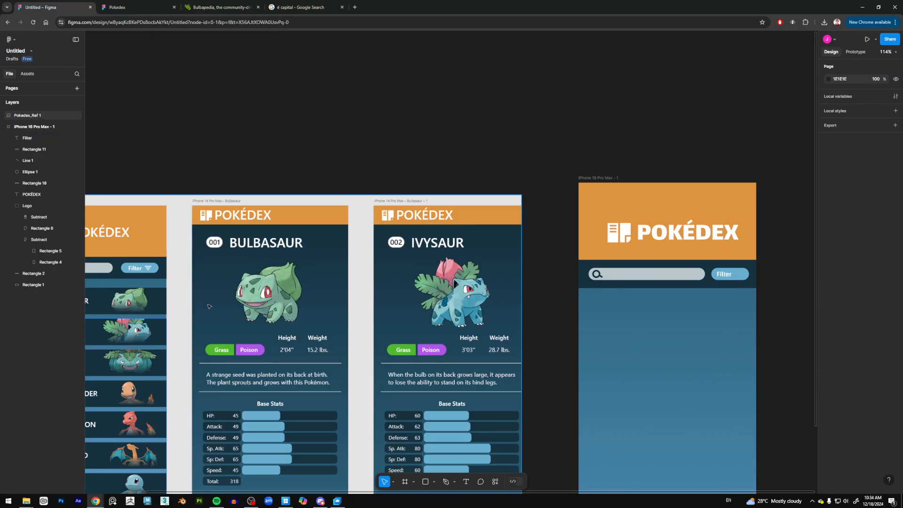
left_click_drag(737, 350, 673, 353)
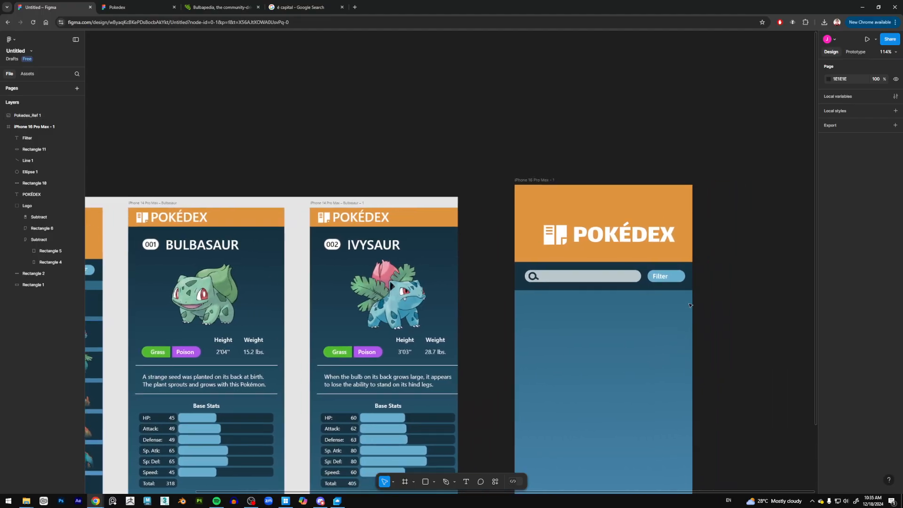
left_click(661, 276)
left_click(698, 300)
scroll(686, 292, "up", 3)
key("r")
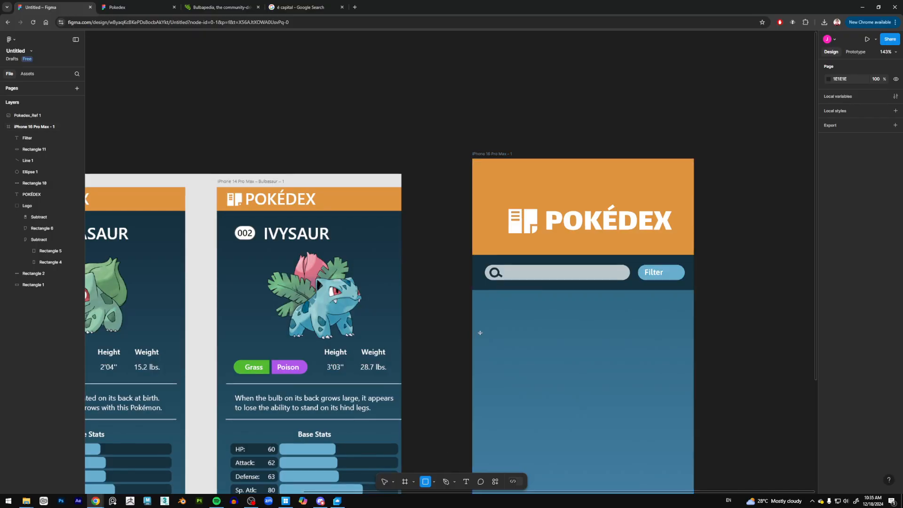
left_click_drag(529, 311, 546, 316)
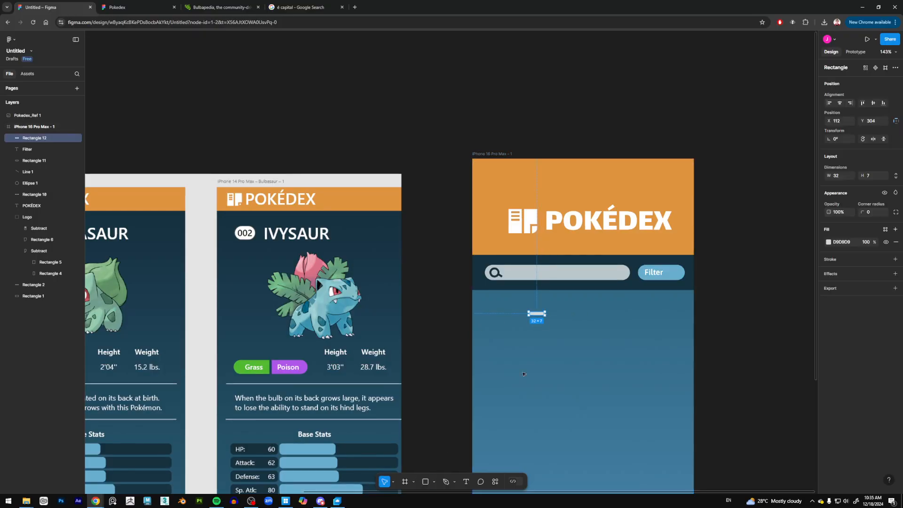
left_click_drag(481, 344, 434, 341)
left_click_drag(494, 313, 634, 269)
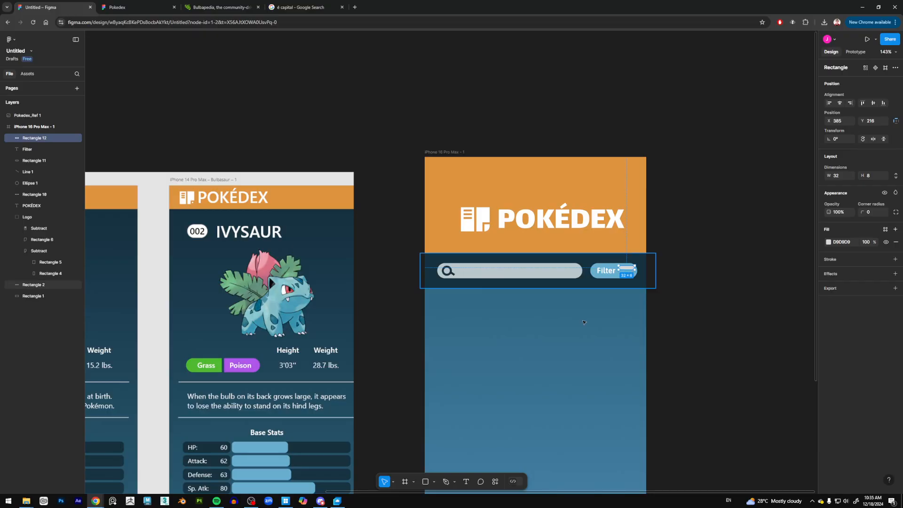
key("Delete")
Draw a horizontal line about 23 wide on the button, to the right of the Filter text
left_click(434, 482)
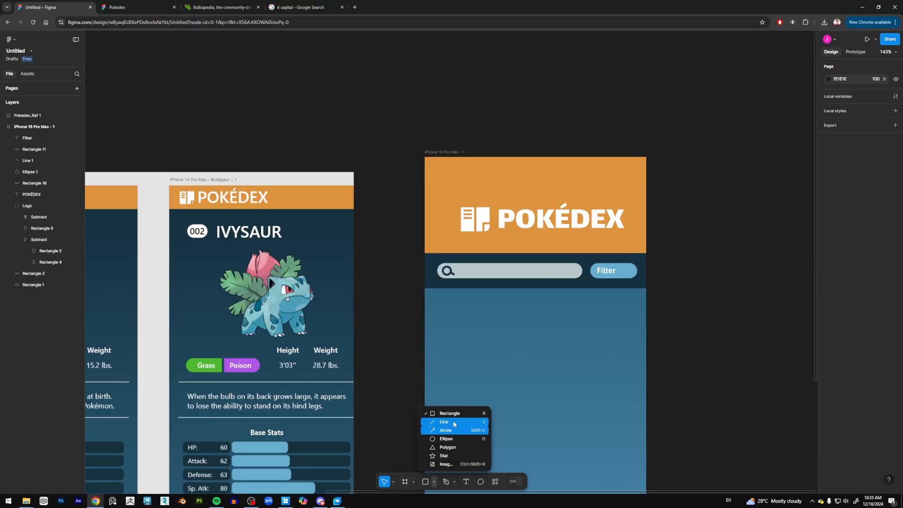
left_click(443, 426)
left_click_drag(620, 267, 632, 267)
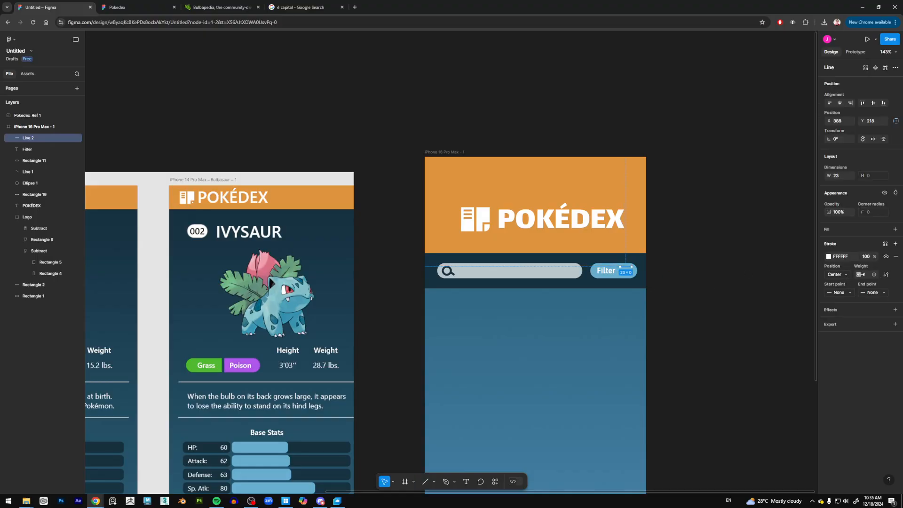
scroll(377, 317, "left", 5)
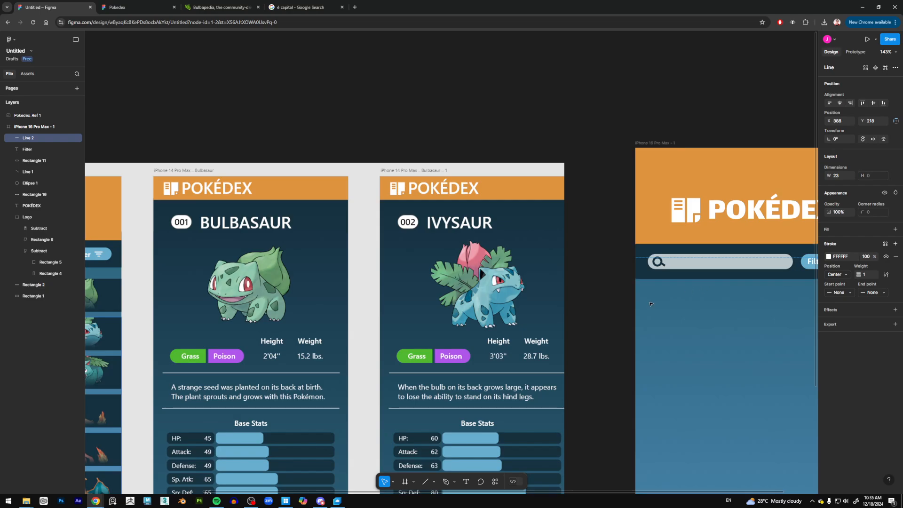
scroll(554, 288, "right", 5)
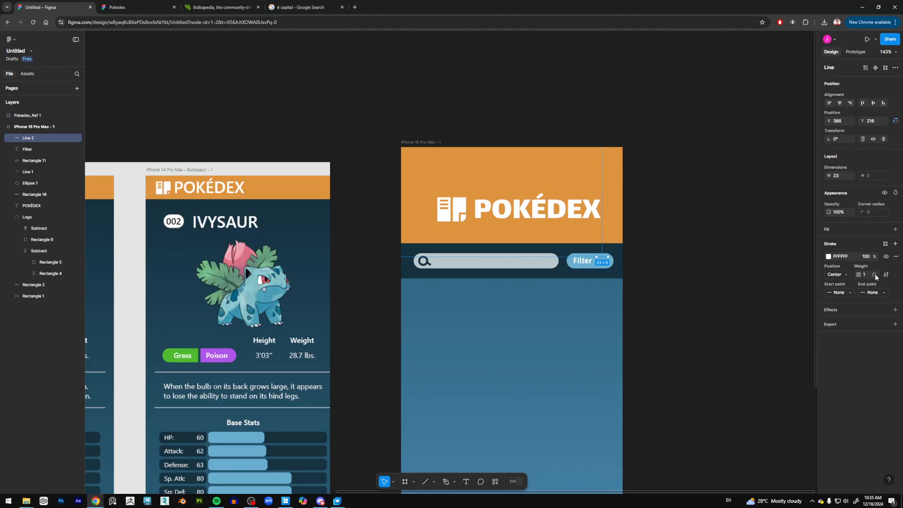
Set the line's stroke weight to 3 and nudge it one pixel left and two pixels down
mouse_move(865, 276)
left_mouse_down()
mouse_move(875, 276)
mouse_move(864, 274)
left_mouse_up()
key("Left")
key("Down")
key("Down")
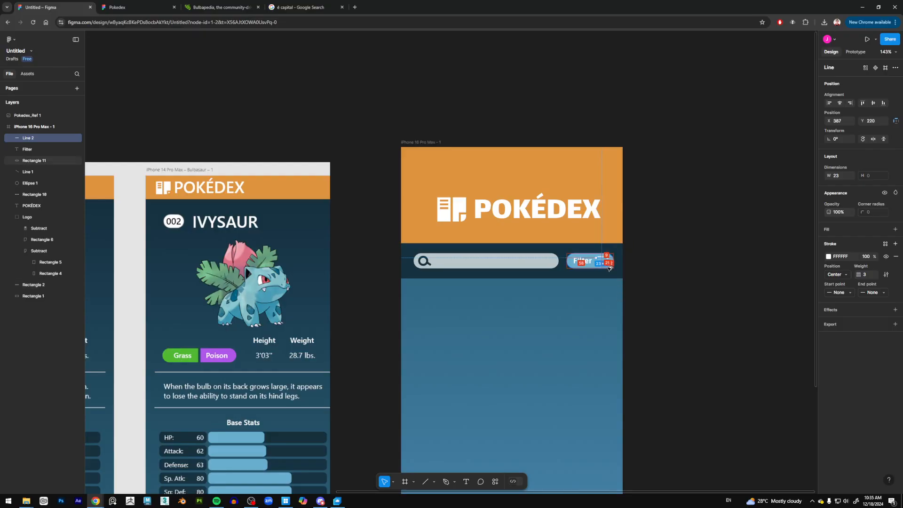
Duplicate the line just below itself, set the copy's width to 15 and centre it under the first line
left_click_drag(604, 258, 605, 261, "alt")
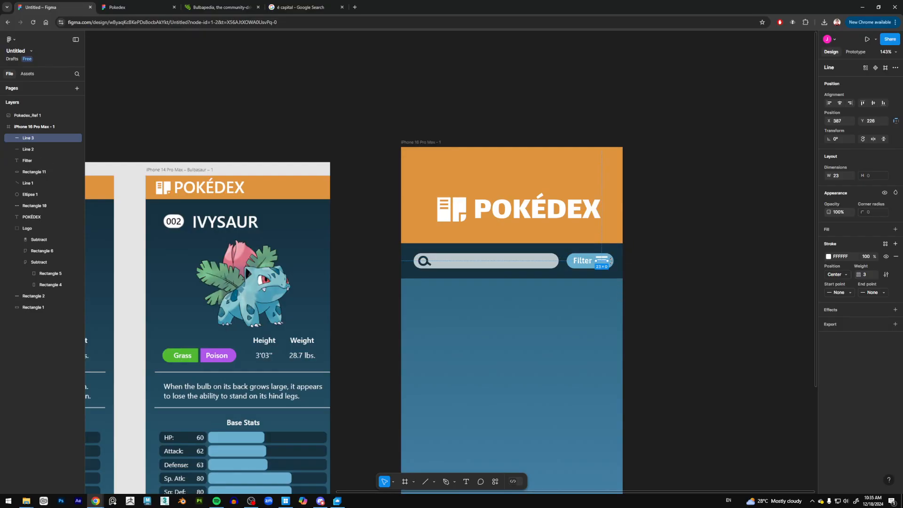
scroll(649, 267, "up", 5, "ctrl")
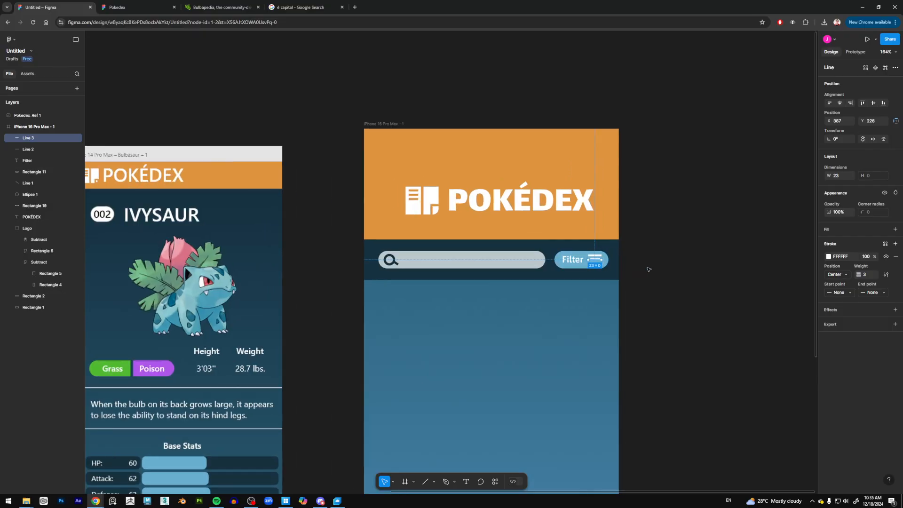
left_click(842, 176)
type("15")
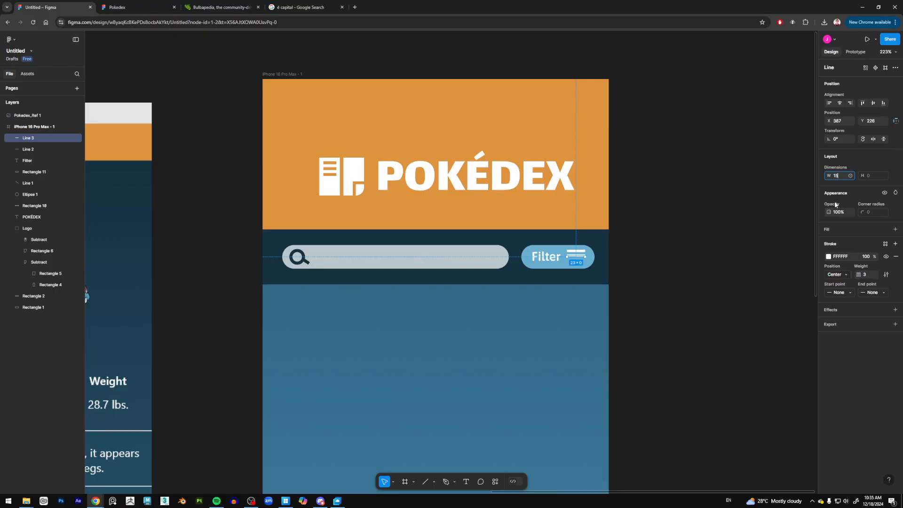
key("Return")
key("Right")
Duplicate the 15-wide line below itself, set the copy's width to 8 and centre it to finish the filter icon
key("ctrl+d")
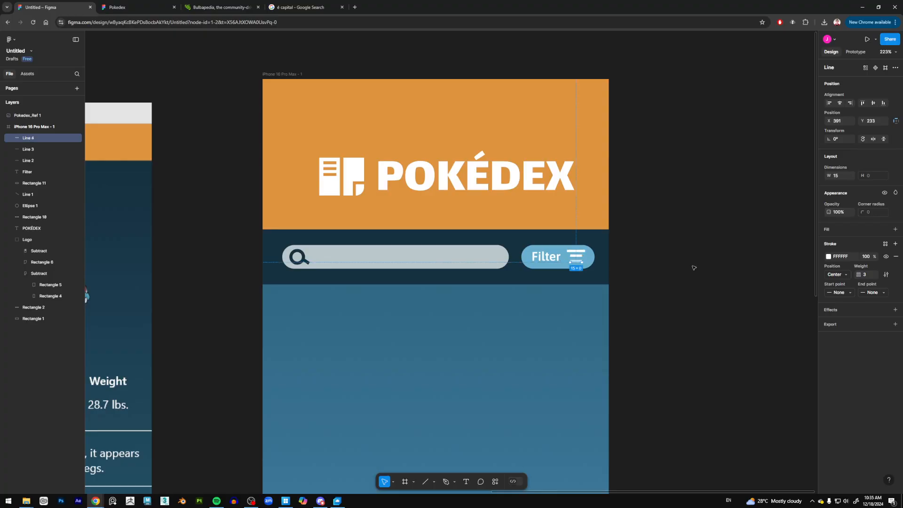
key("Up")
left_click(835, 178)
type("8")
key("Return")
key("Right")
key("Right")
key("Right")
key("Right")
left_click(665, 254)
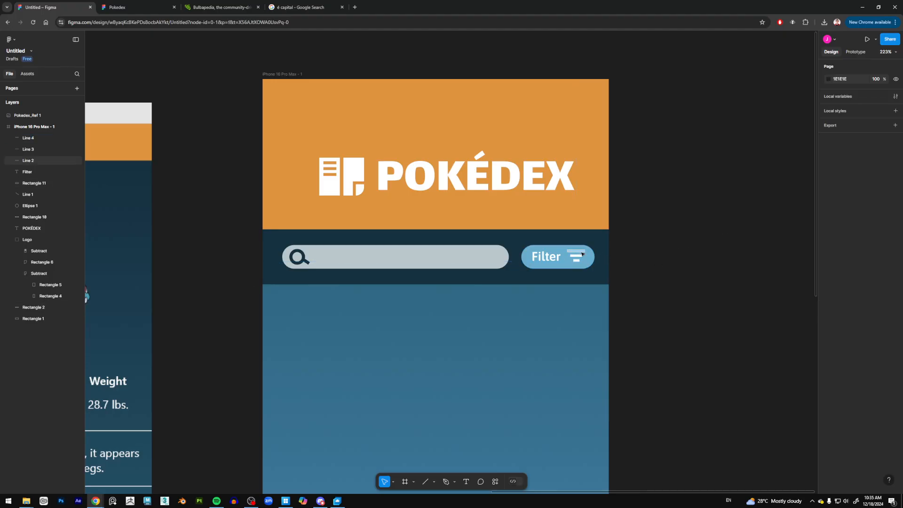
left_click(580, 252)
left_click(579, 257, "shift")
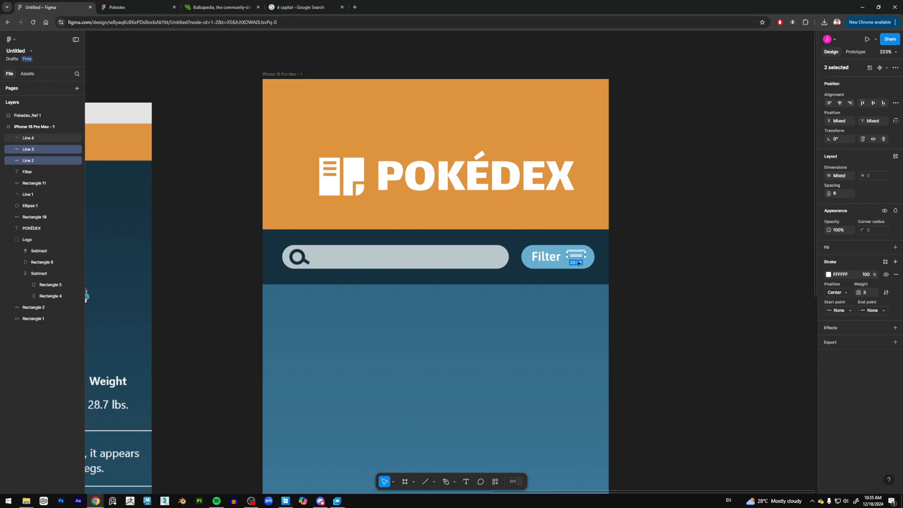
left_click(693, 268)
Select the dark band with all its search bar and Filter button elements and group them
scroll(493, 296, "down", 4)
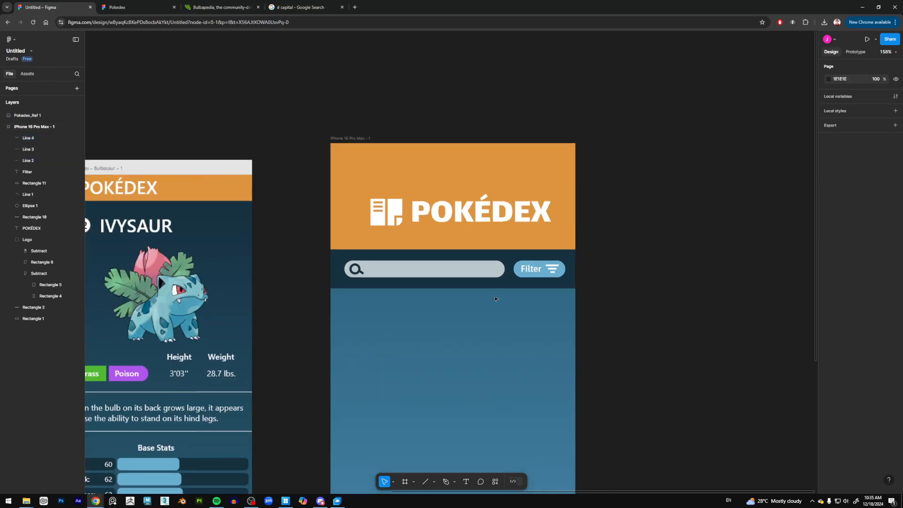
left_click_drag(407, 318, 533, 281)
mouse_move(587, 275)
left_mouse_down()
mouse_move(625, 284)
mouse_move(520, 287)
mouse_move(690, 284)
mouse_move(593, 279)
left_mouse_up()
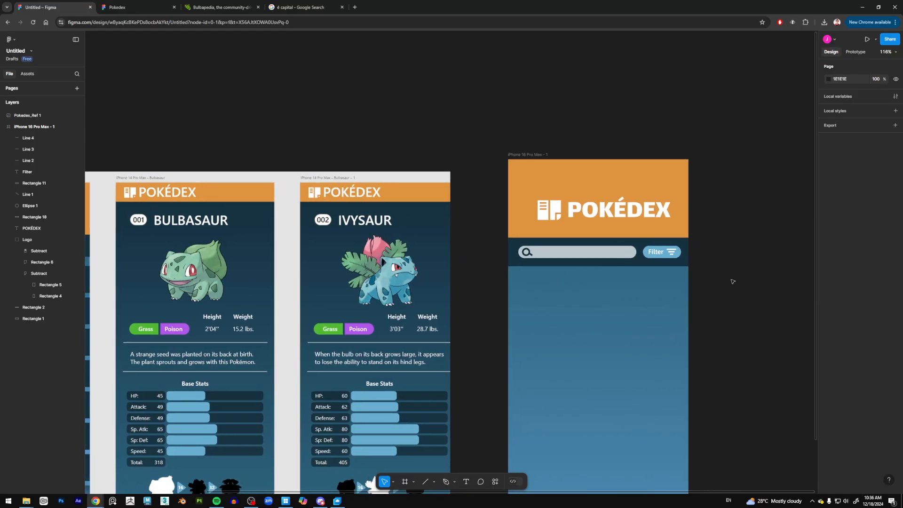
left_click_drag(732, 281, 611, 241)
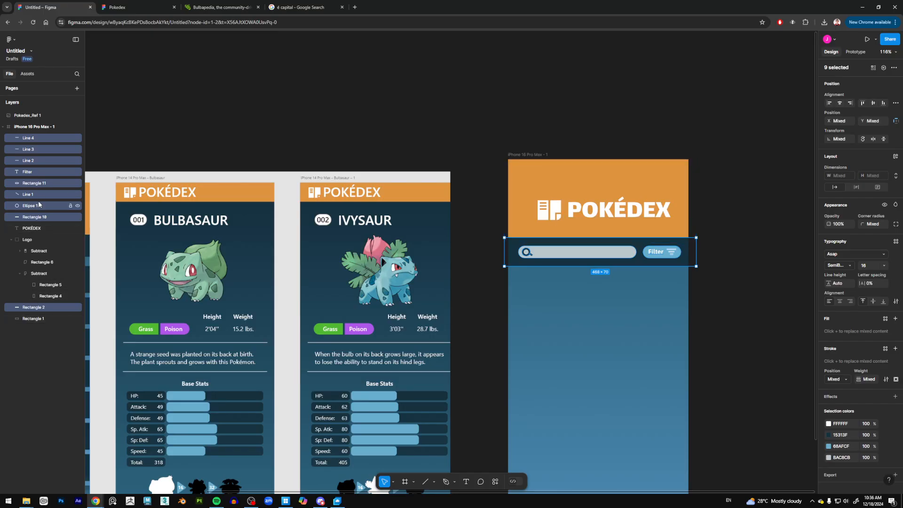
right_click(559, 244)
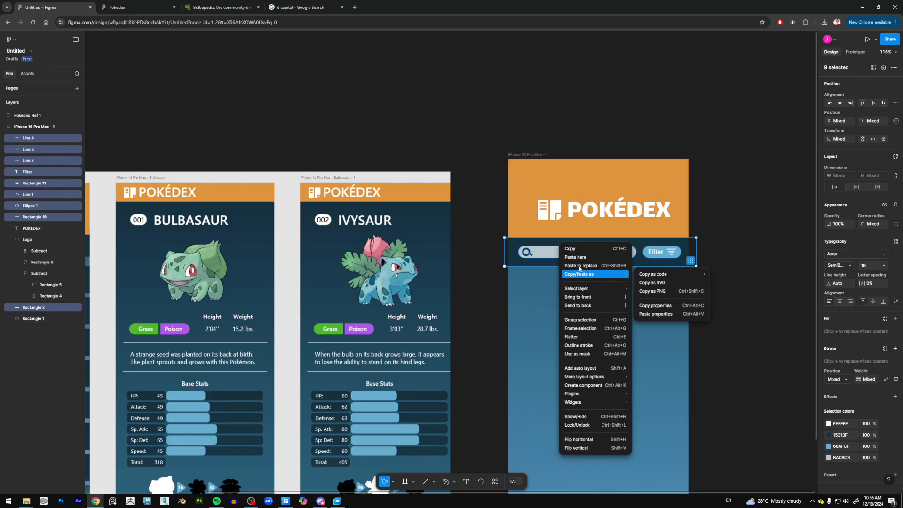
left_click(584, 321)
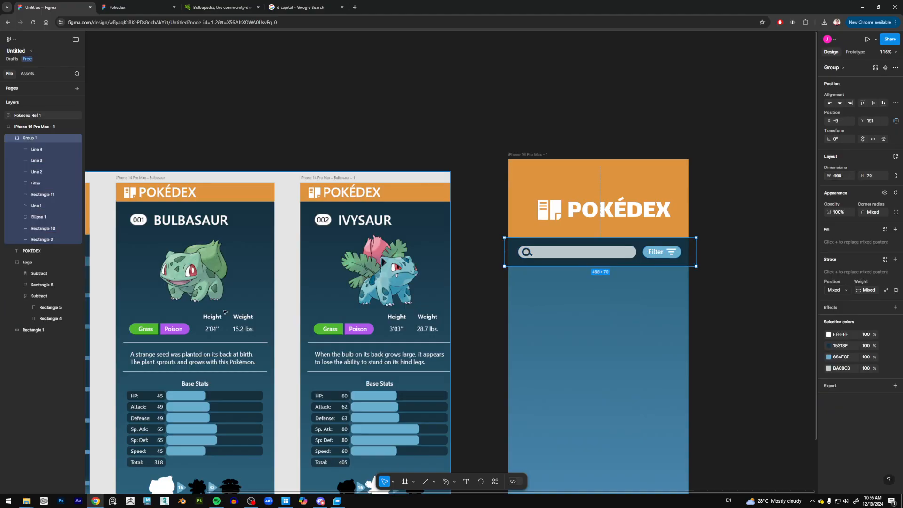
Rename the new group Search Bar and collapse the Search Bar and Logo groups in the layer list
double_click(28, 138)
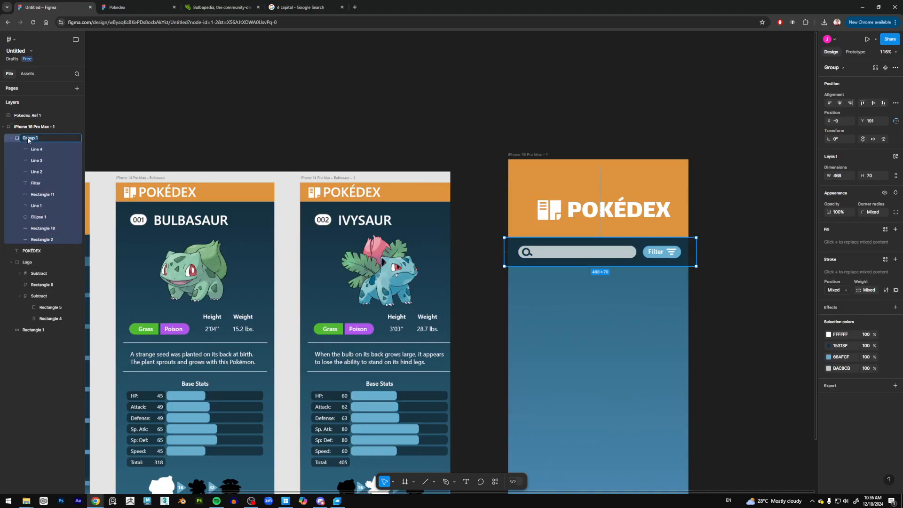
type("Search Bar")
key("Return")
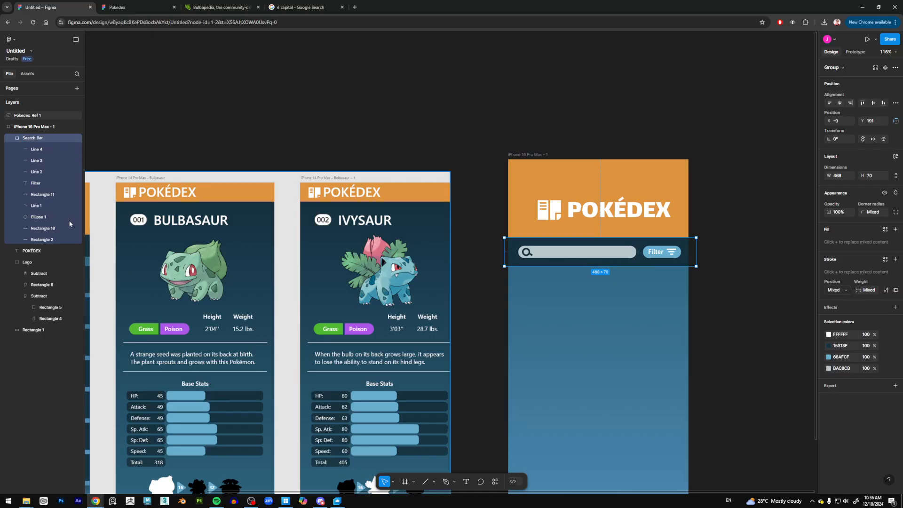
left_click(11, 138)
left_click(362, 141)
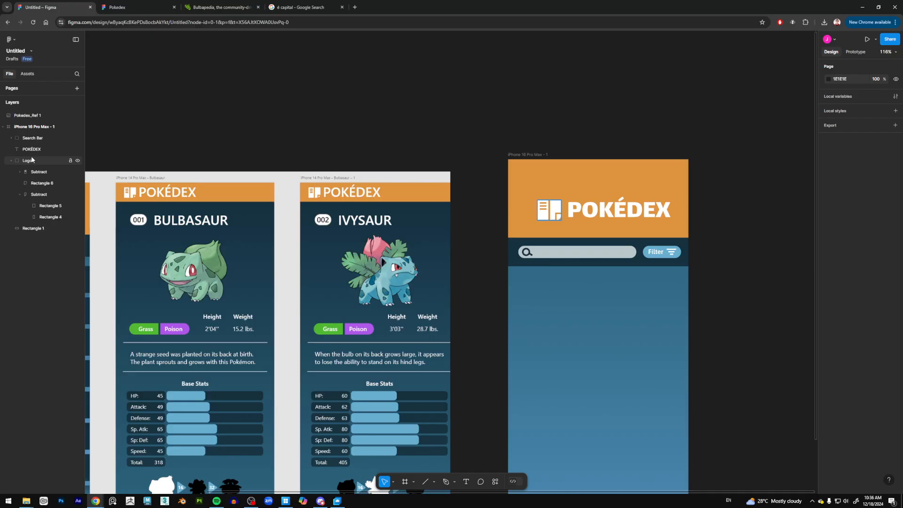
left_click(8, 161)
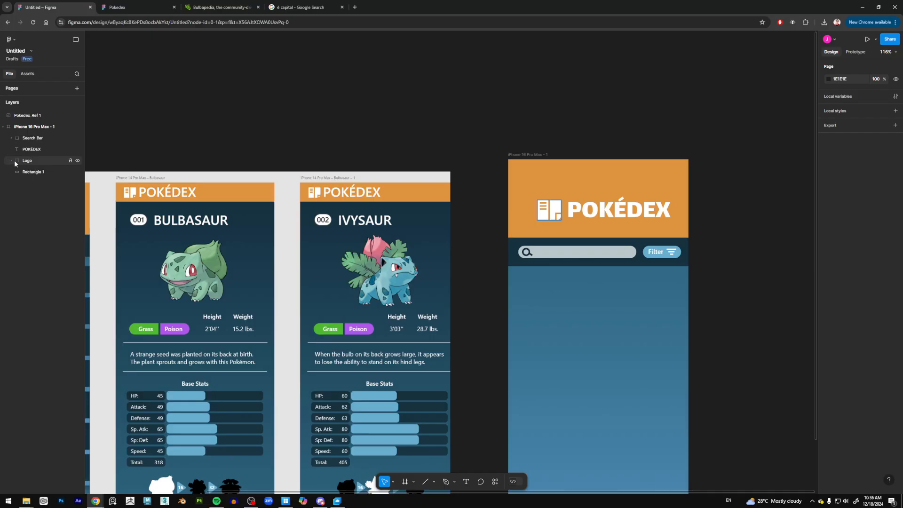
Rename the orange header rectangle's layer to Logo BG
left_click(40, 172)
double_click(36, 173)
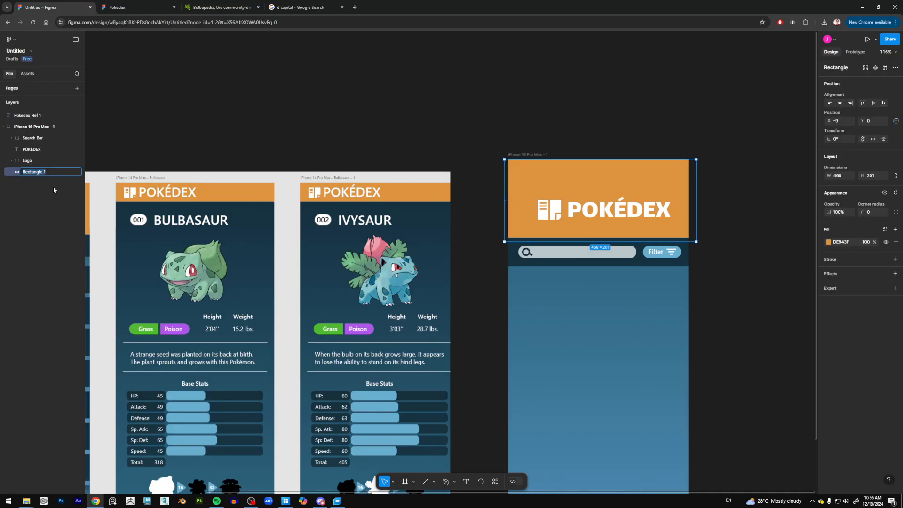
type("Logo BG")
key("Return")
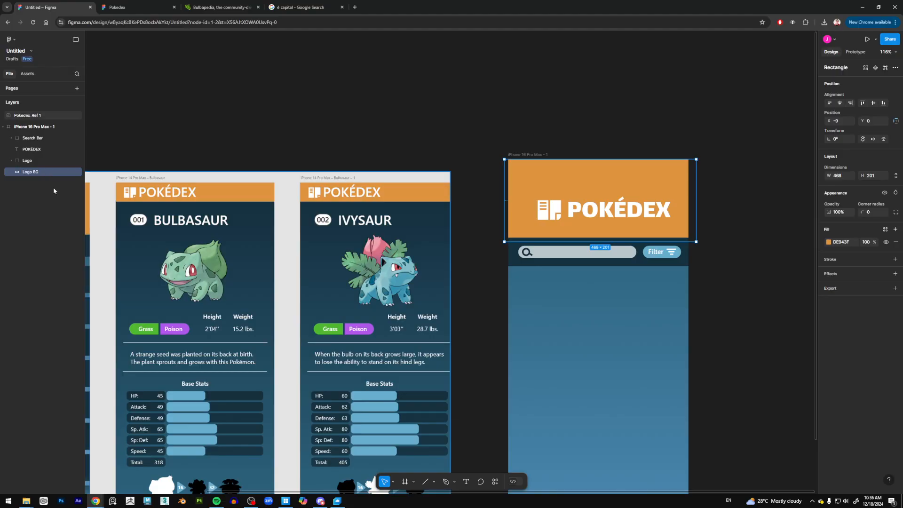
Draw a rectangle about 495 × 116 across the iPhone frame, just below the search bar
left_click_drag(525, 322, 664, 268)
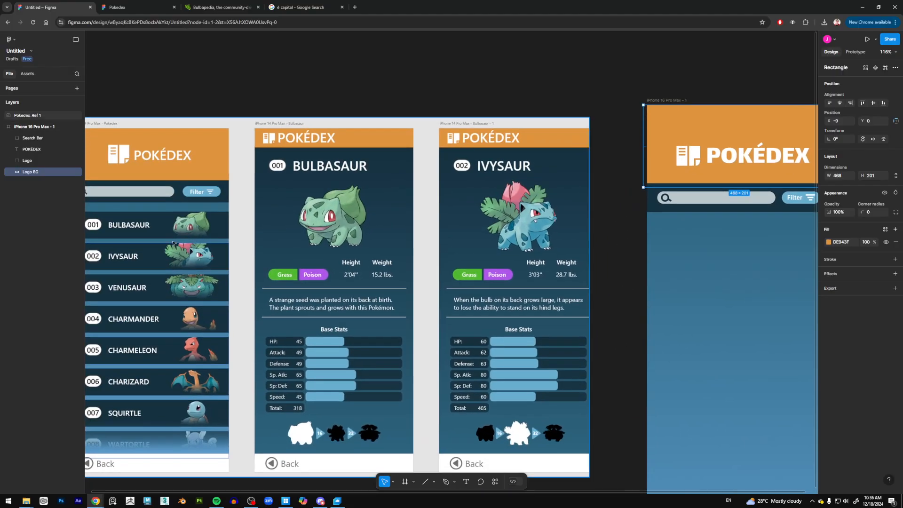
scroll(150, 231, "down", 1)
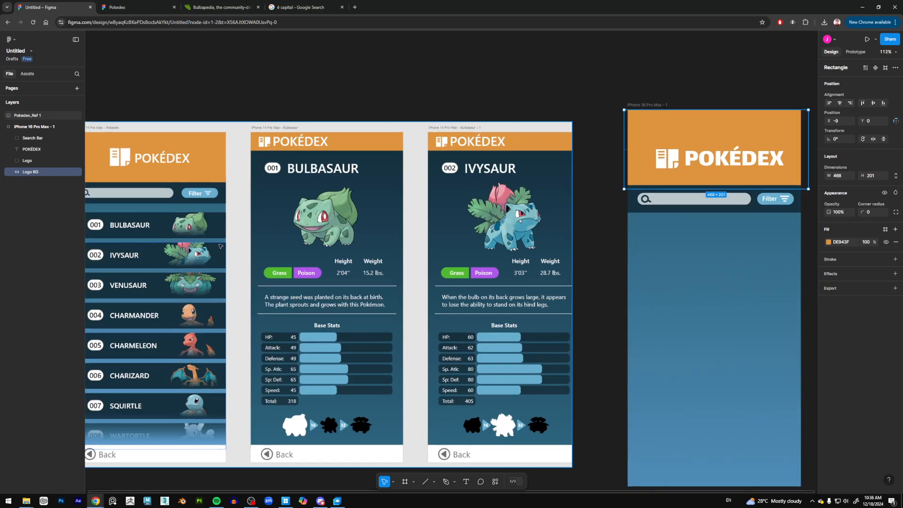
scroll(221, 246, "left", 3)
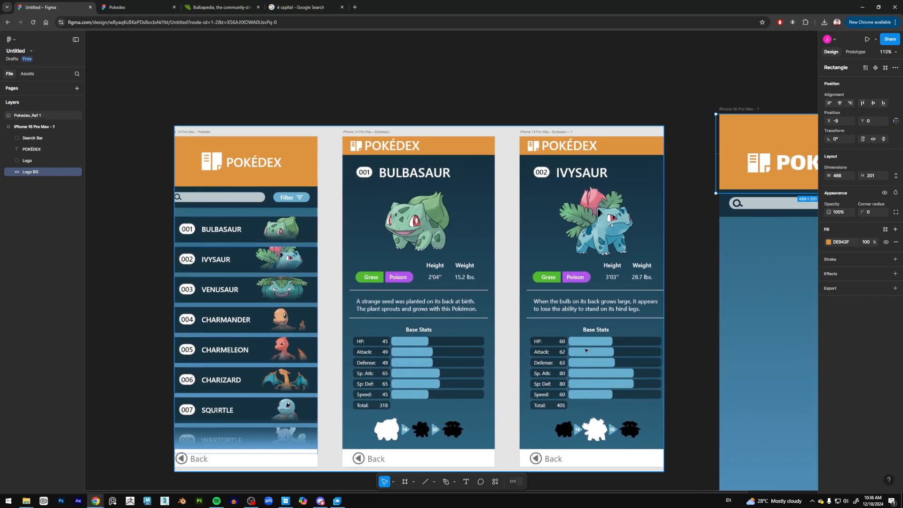
left_click_drag(664, 349, 405, 332)
left_click(669, 280)
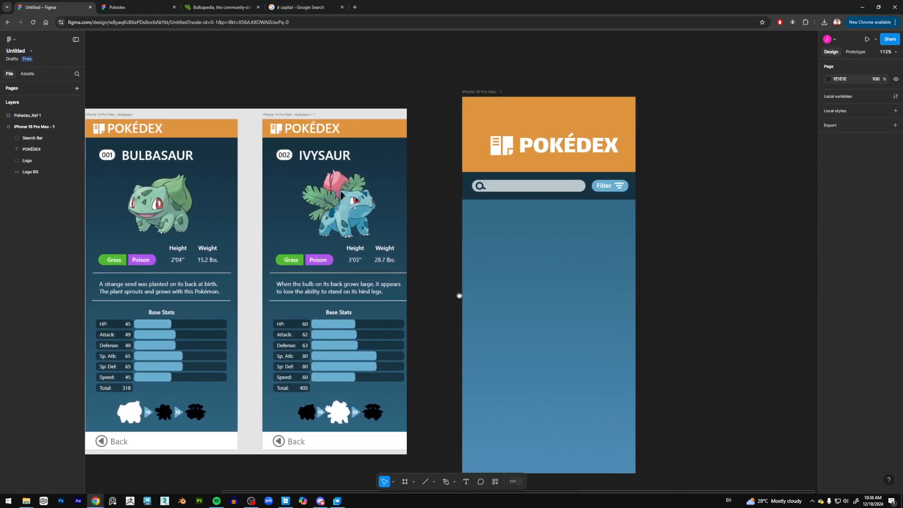
left_click_drag(459, 296, 553, 301)
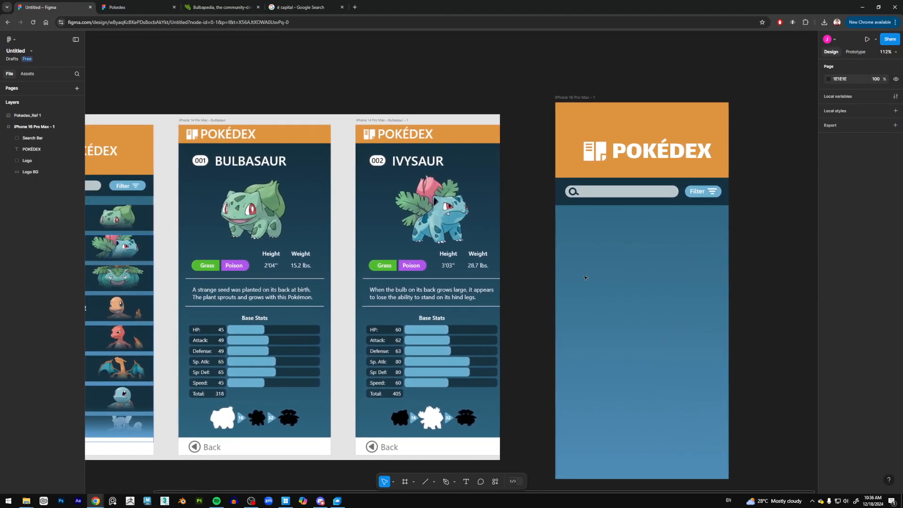
left_click(434, 482)
left_click(438, 416)
scroll(633, 305, "left", 1)
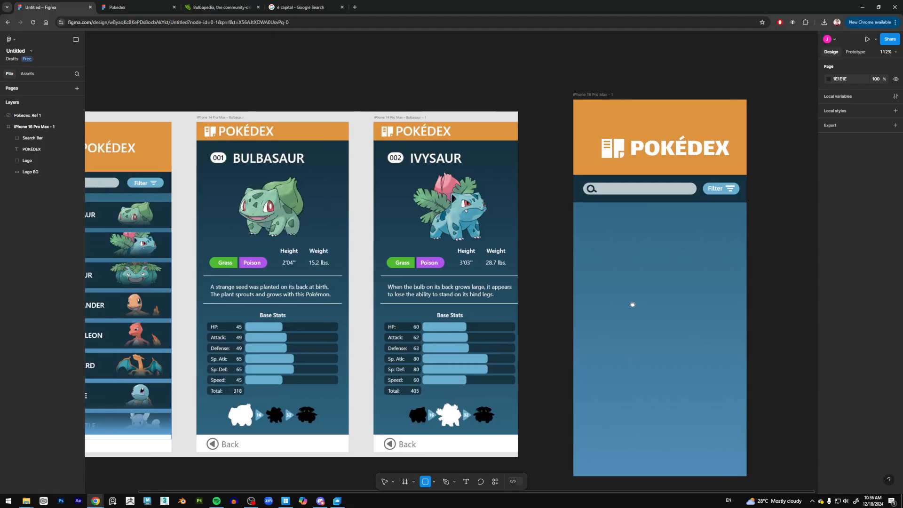
scroll(633, 305, "right", 3)
scroll(633, 305, "down", 1)
mouse_move(463, 193)
left_mouse_down()
mouse_move(711, 238)
mouse_move(658, 238)
left_mouse_up()
scroll(517, 284, "left", 8)
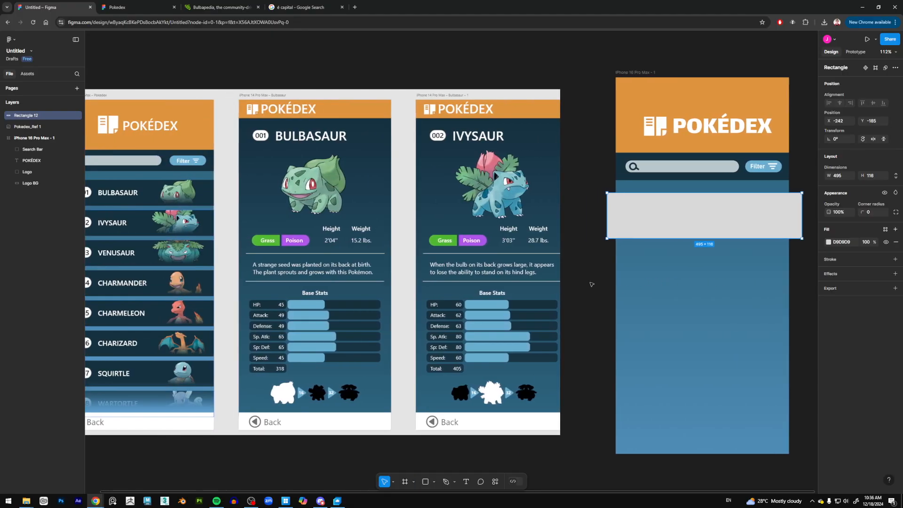
Reduce the new rectangle's height to about 108 and fill it with the page's dark navy, 15313F
left_click_drag(714, 287, 502, 287)
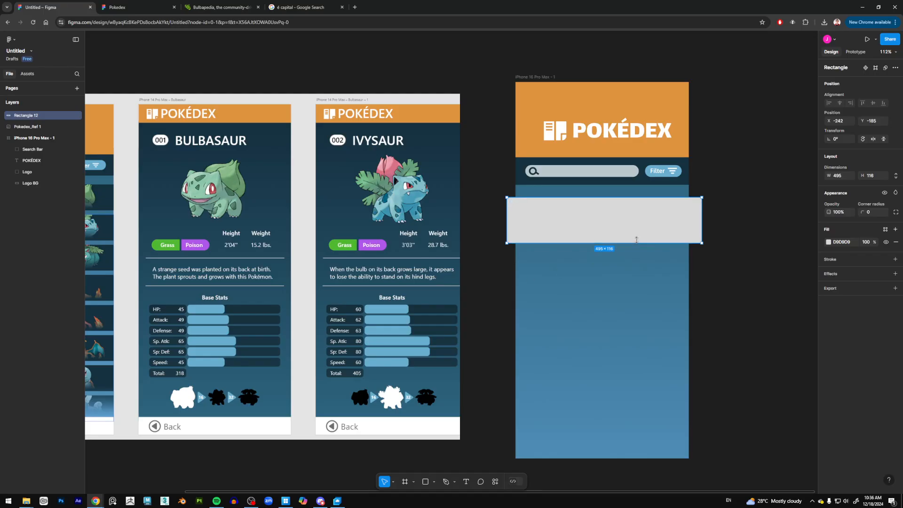
left_click_drag(637, 240, 637, 236)
scroll(668, 264, "left", 5)
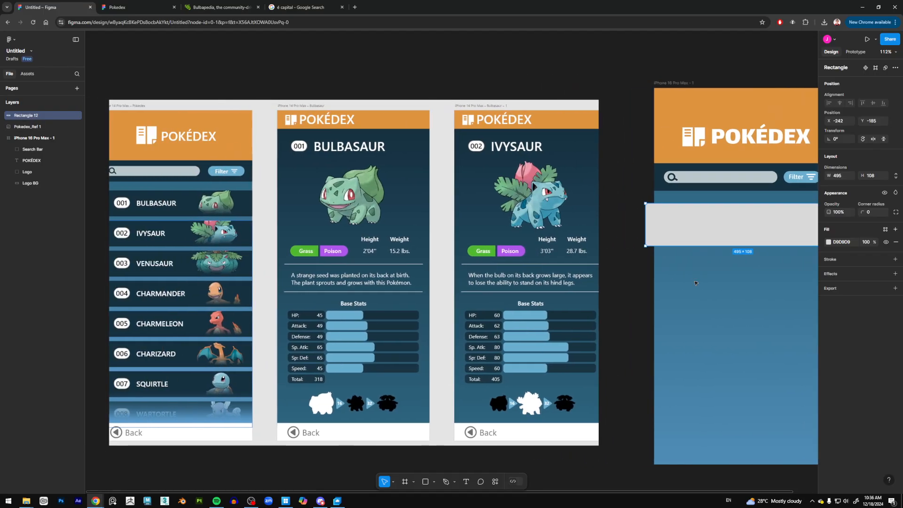
left_click(829, 242)
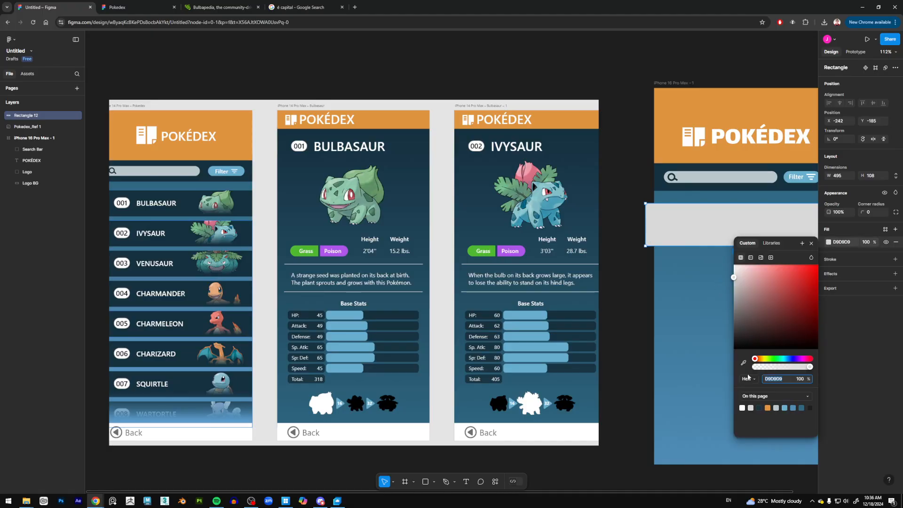
left_click(760, 408)
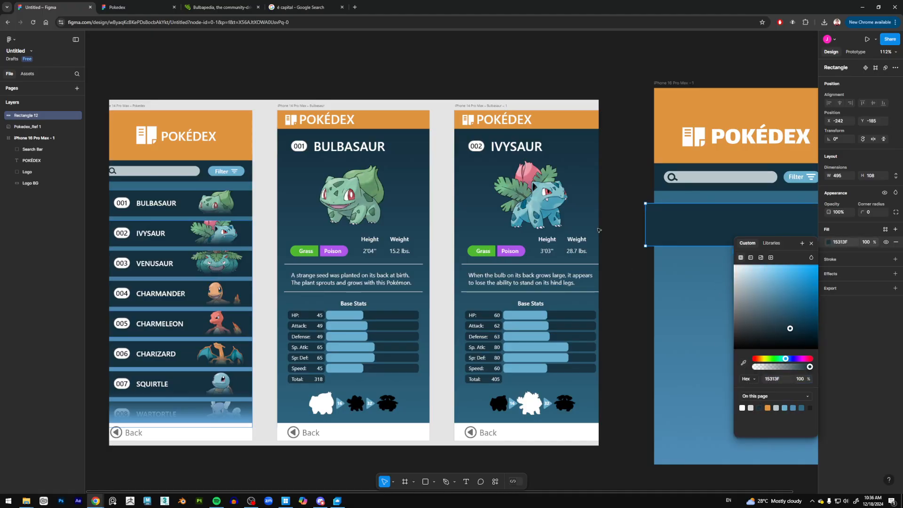
Draw a small rectangle about 63 × 38 near the dark entry band's left end for the number badge
scroll(612, 228, "right", 3)
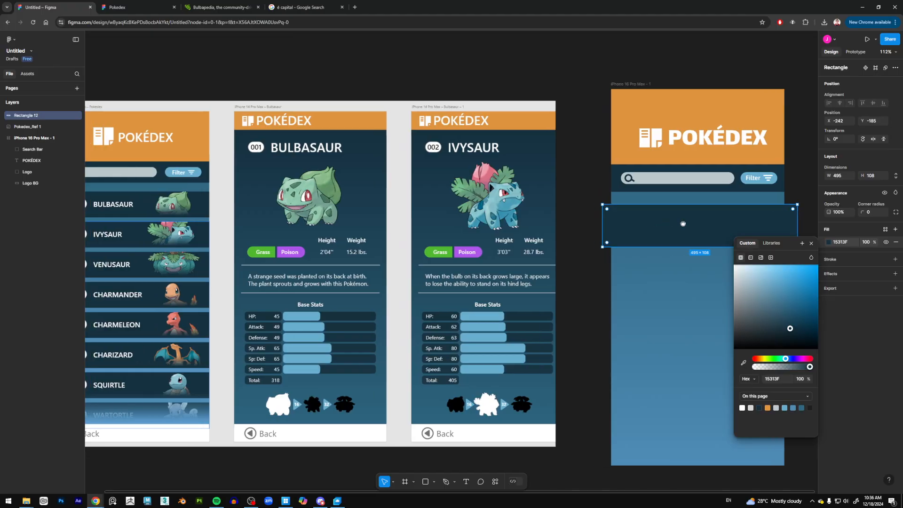
scroll(683, 224, "left", 3)
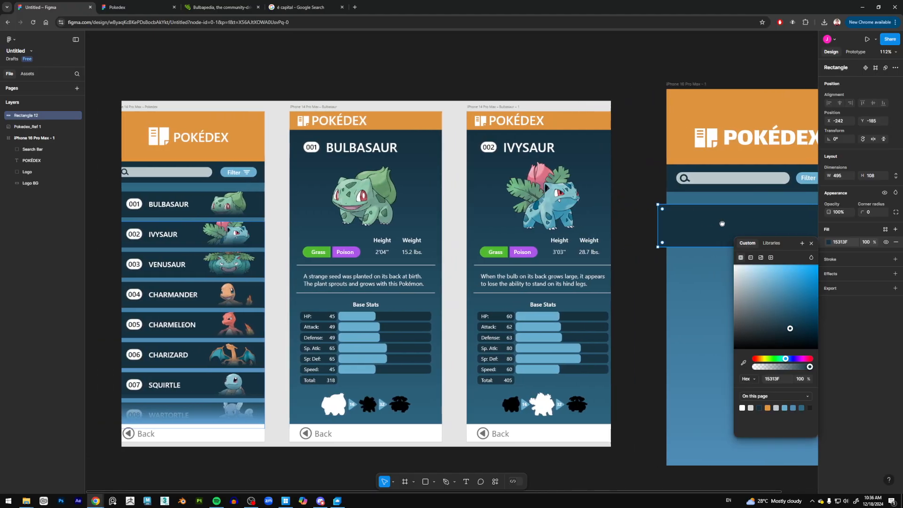
scroll(722, 224, "right", 5)
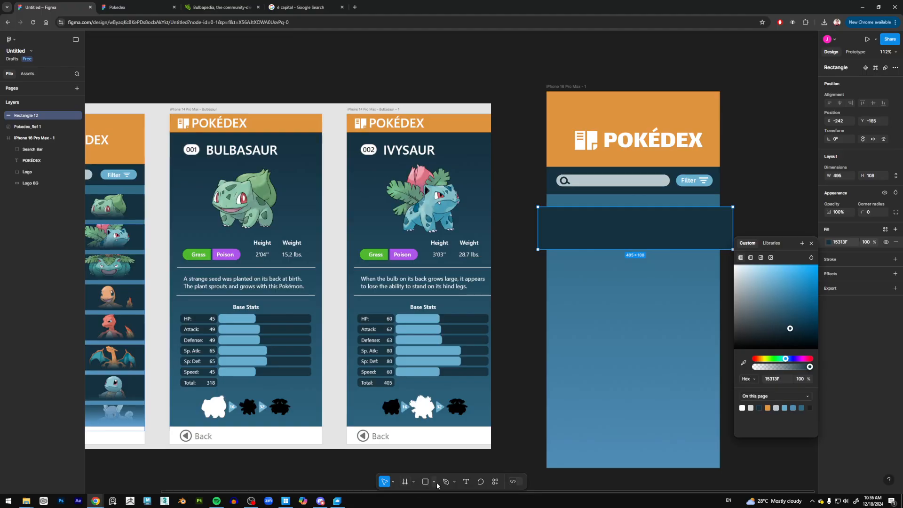
scroll(309, 319, "left", 8)
scroll(235, 242, "right", 11)
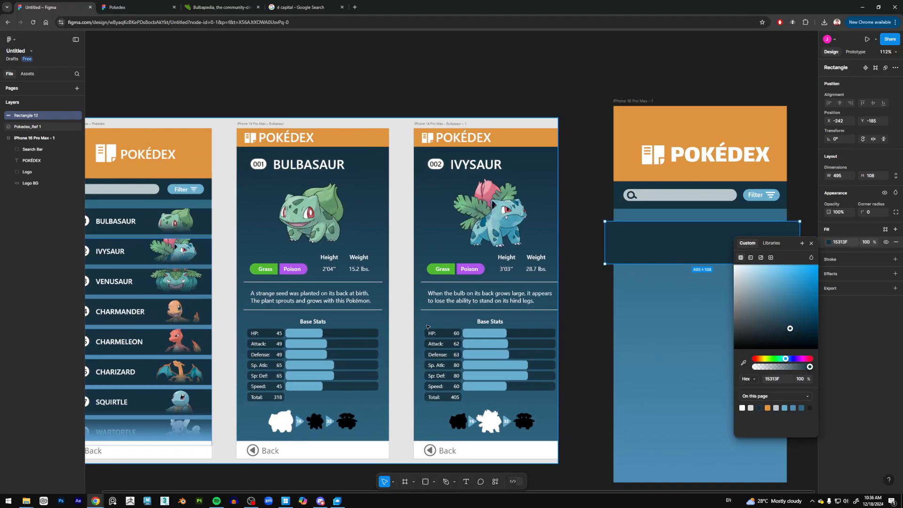
left_click(435, 482)
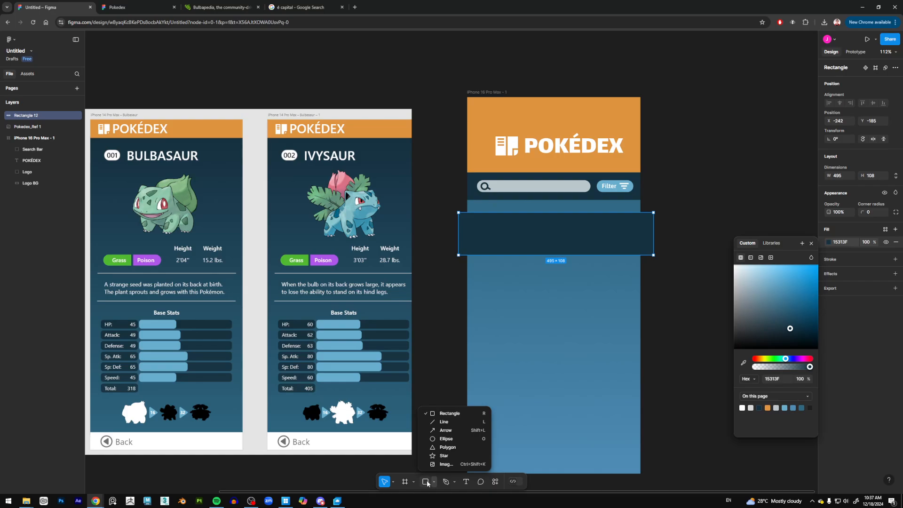
left_click(448, 413)
scroll(475, 254, "left", 9)
scroll(578, 222, "right", 5)
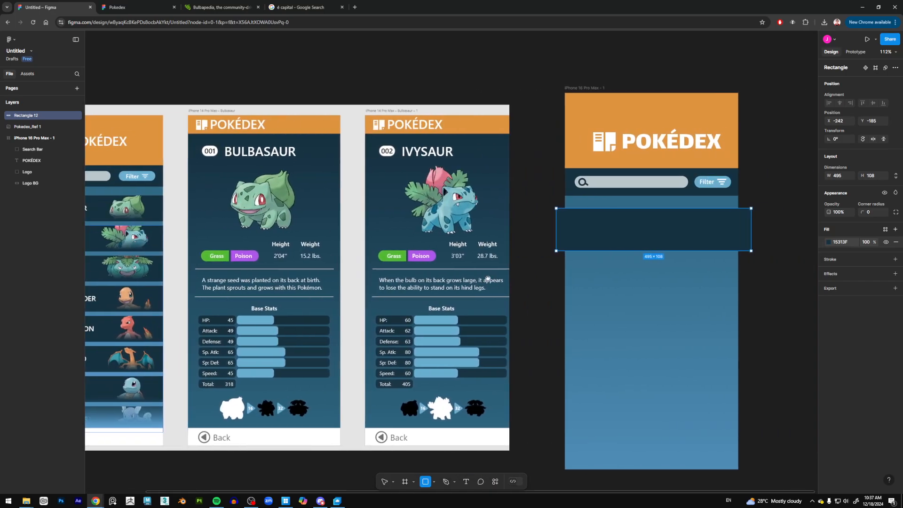
left_click_drag(578, 225, 604, 240)
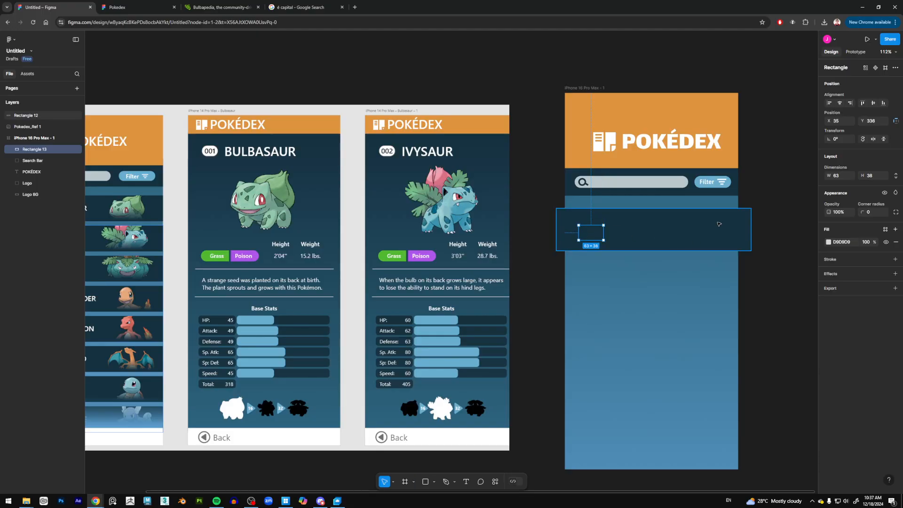
Fill the badge rectangle white (FFFFFF) and move the dark band's layer into the iPhone frame beneath it
left_click(829, 242)
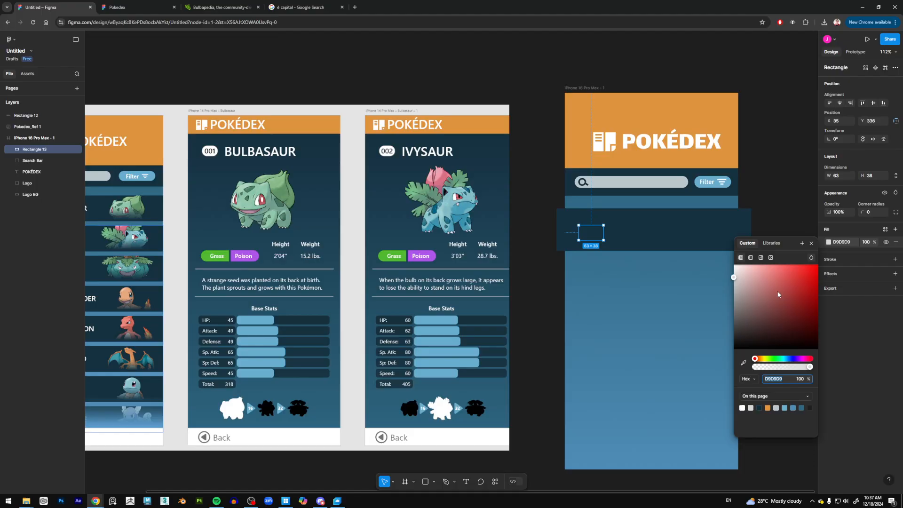
left_click(743, 408)
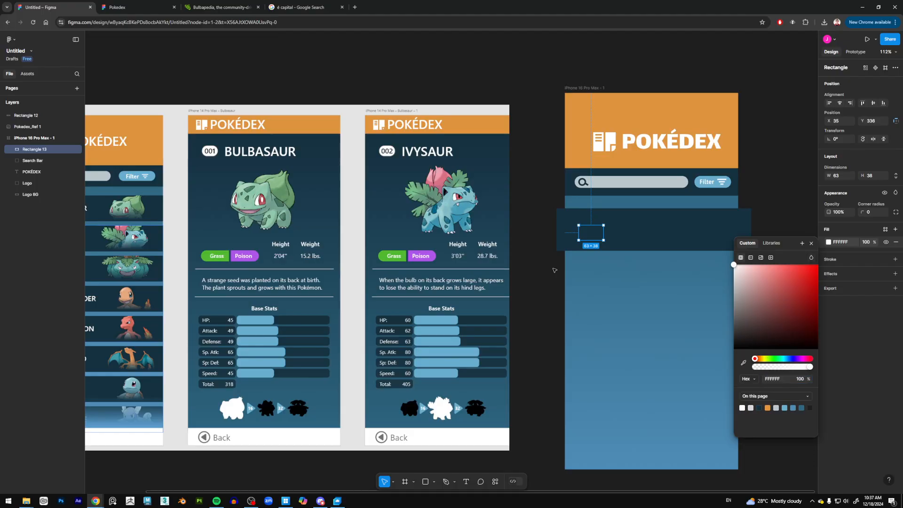
left_click(29, 115)
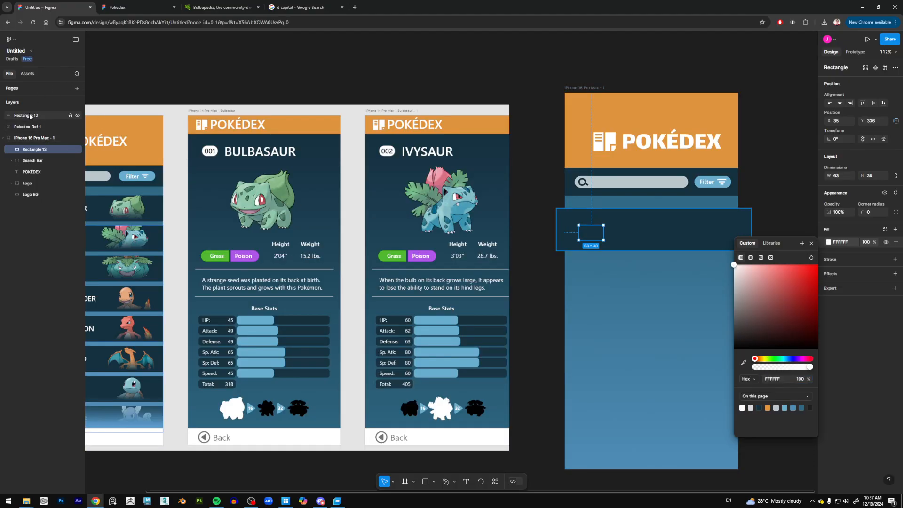
left_click_drag(35, 137, 33, 156)
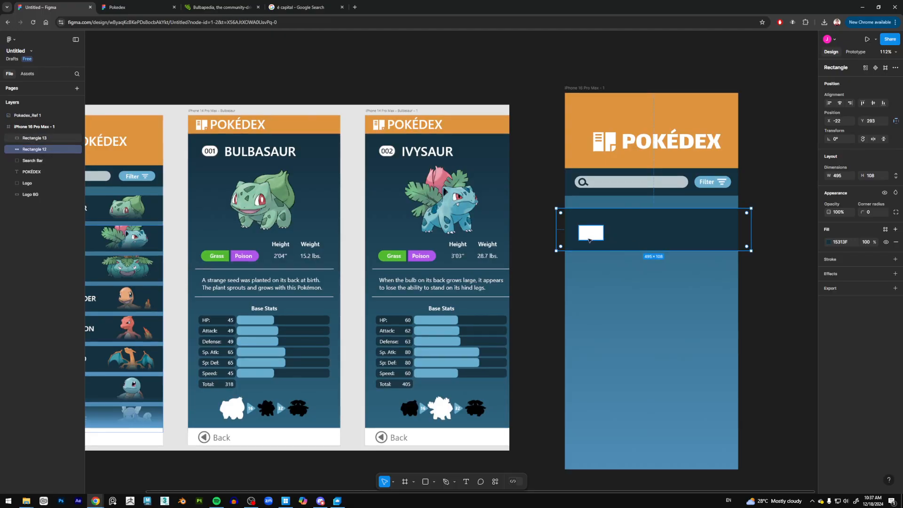
Round the white badge's corners into a pill shape and centre it vertically in the dark band
left_click_drag(534, 292, 630, 291)
left_click(688, 233)
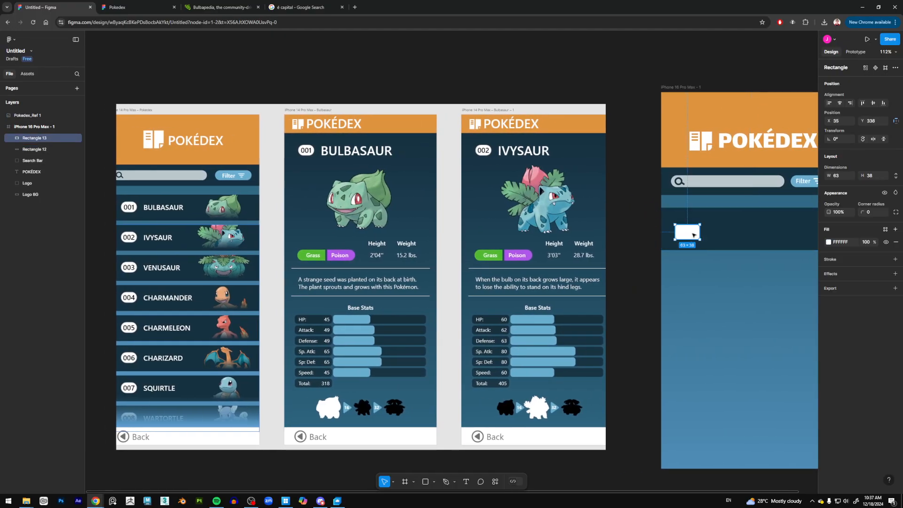
left_click_drag(863, 211, 868, 211)
left_click_drag(687, 232, 687, 230)
left_click_drag(711, 296, 696, 294)
left_click(629, 299)
Add the text 001 and place it on the white pill badge
left_click(466, 481)
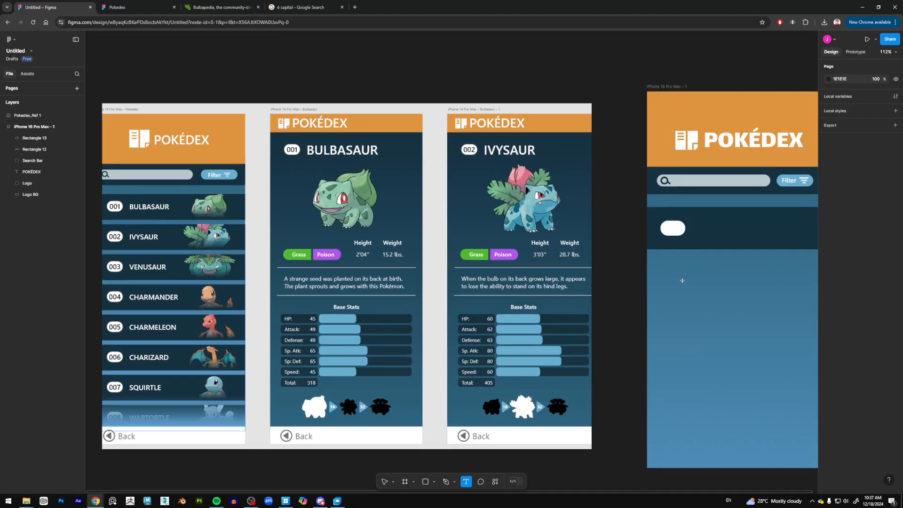
left_click(680, 270)
type("001")
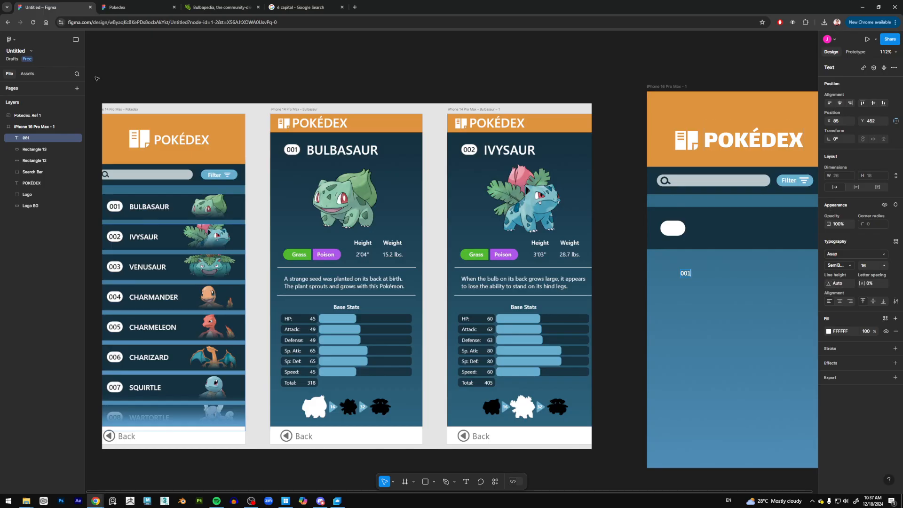
key("Escape")
left_click_drag(686, 275, 673, 231)
Colour the 001 text dark navy 15313F, set its font size to 24 and recentre it on the badge
left_click(829, 332)
left_click(759, 458)
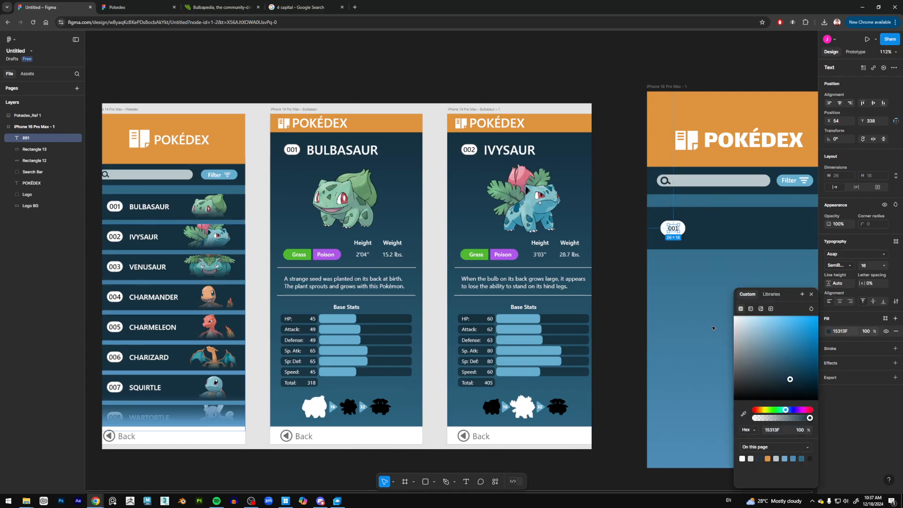
left_click(884, 266)
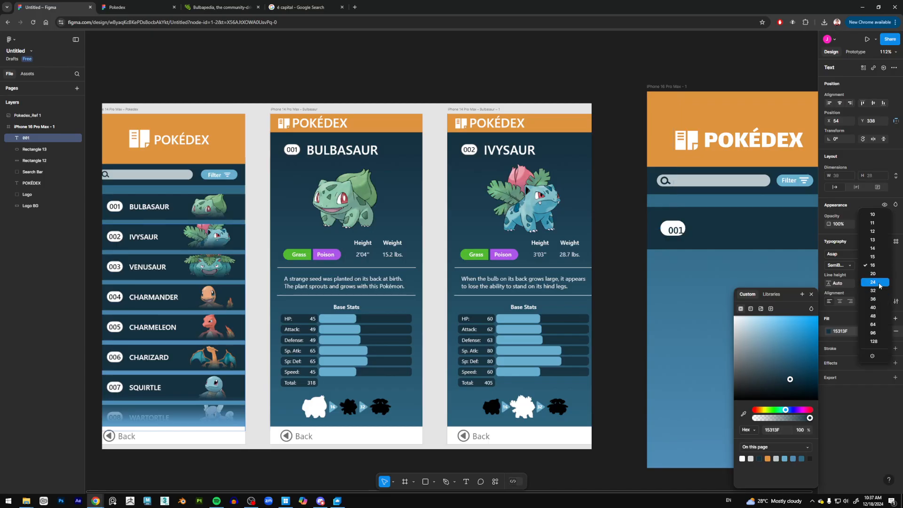
left_click(879, 282)
left_click_drag(681, 234, 679, 231)
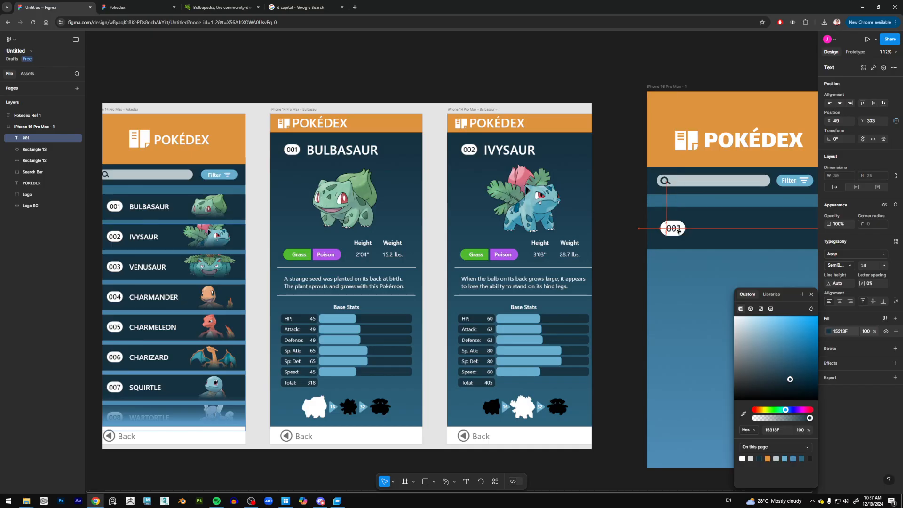
left_click(685, 304)
scroll(691, 279, "right", 1)
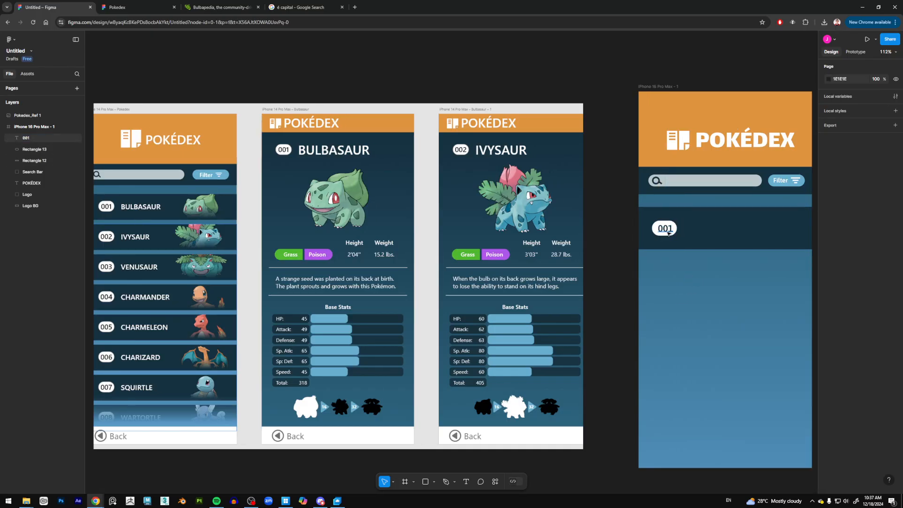
left_click(669, 229)
left_click_drag(669, 230, 668, 229)
left_click(681, 269)
left_click(708, 309)
Duplicate the 001 text to the right of the badge and colour the copy white (FFFFFF)
scroll(715, 306, "left", 2)
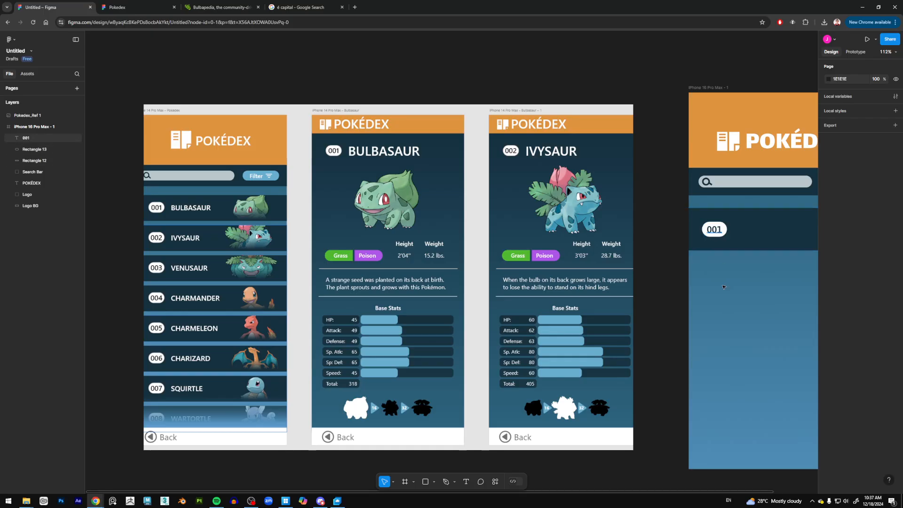
scroll(719, 264, "right", 2)
left_click(662, 234)
left_click_drag(662, 234, 700, 234, "alt")
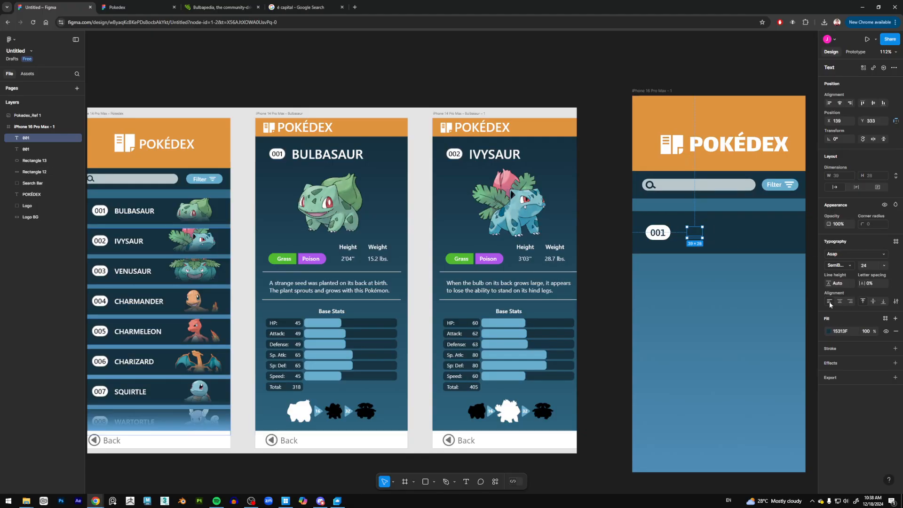
left_click(829, 331)
left_click(742, 459)
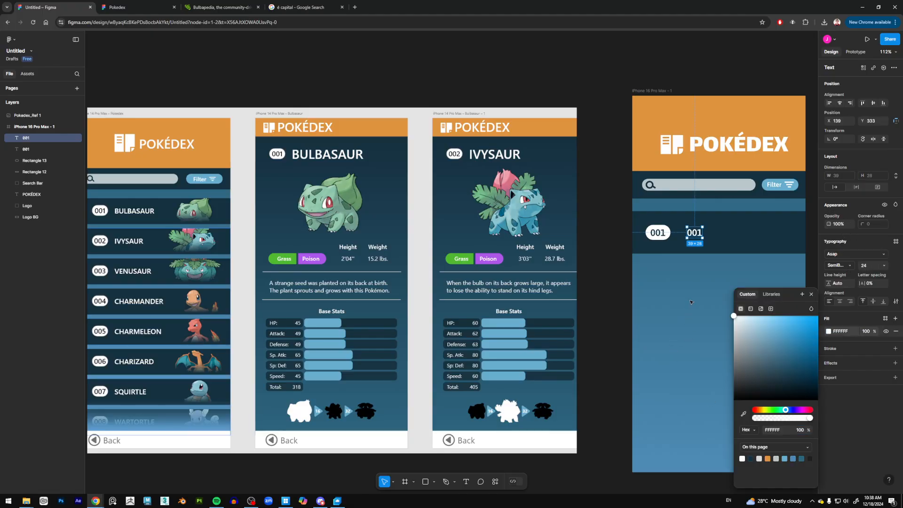
Change the duplicated white text to BULBASAUR and move it closer to the 001 badge
scroll(673, 258, "right", 1)
double_click(664, 237)
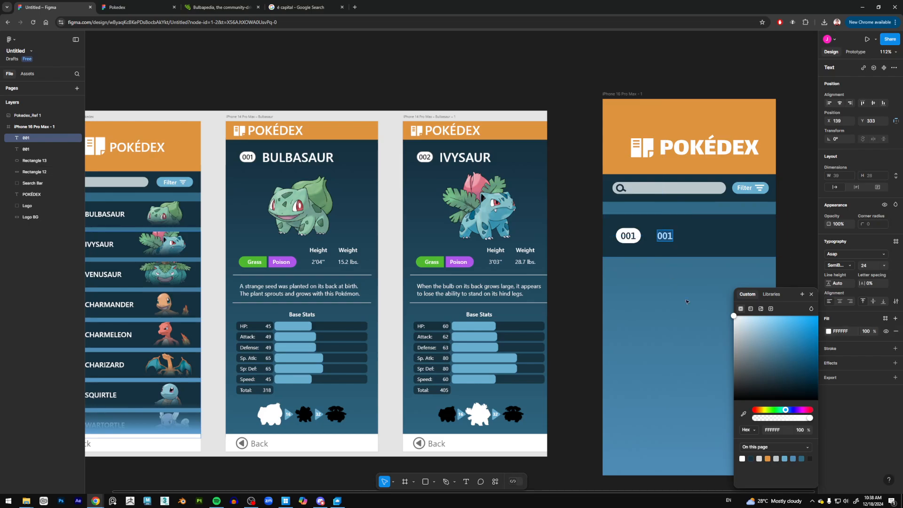
type("BULBASAUR")
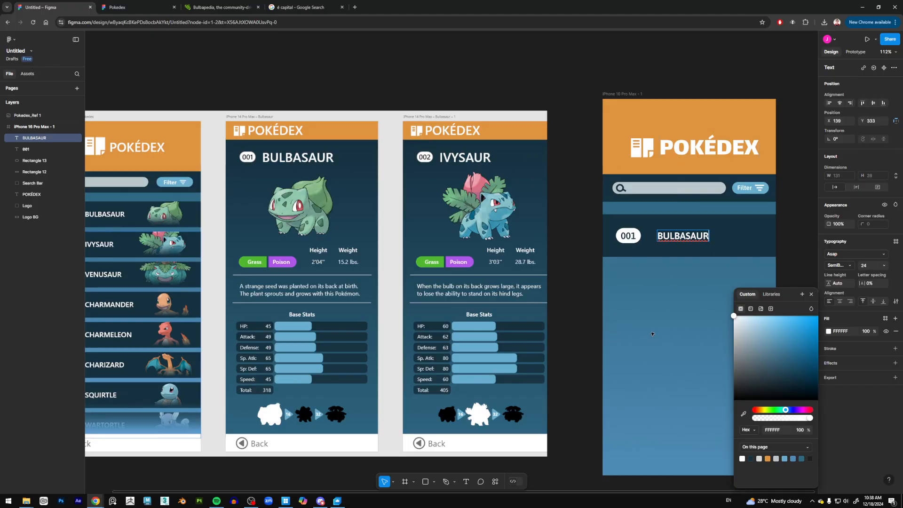
key("Escape")
left_click_drag(692, 241, 682, 242)
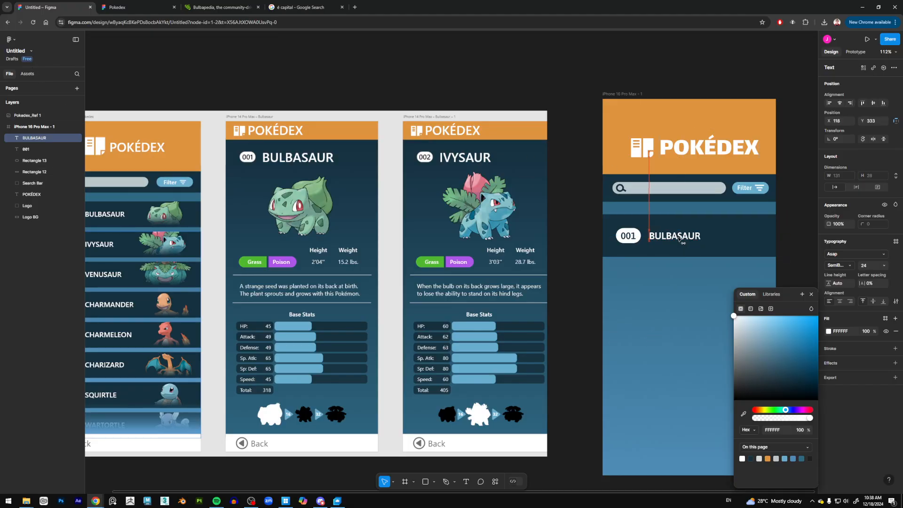
left_click_drag(643, 321, 665, 310)
left_click(612, 310)
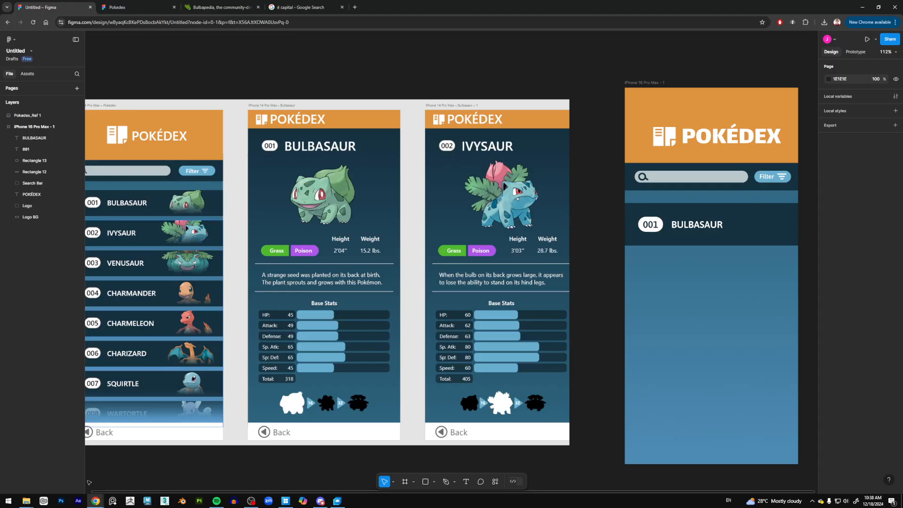
Switch to File Explorer, open the Demo folder, hide its navigation pane and move the window clear of the phone frame
left_click(28, 502)
left_click(34, 476)
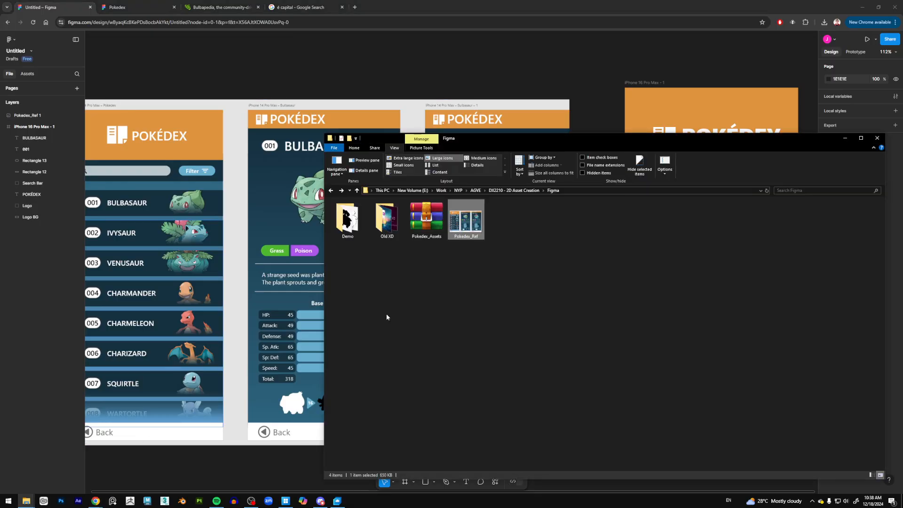
double_click(348, 219)
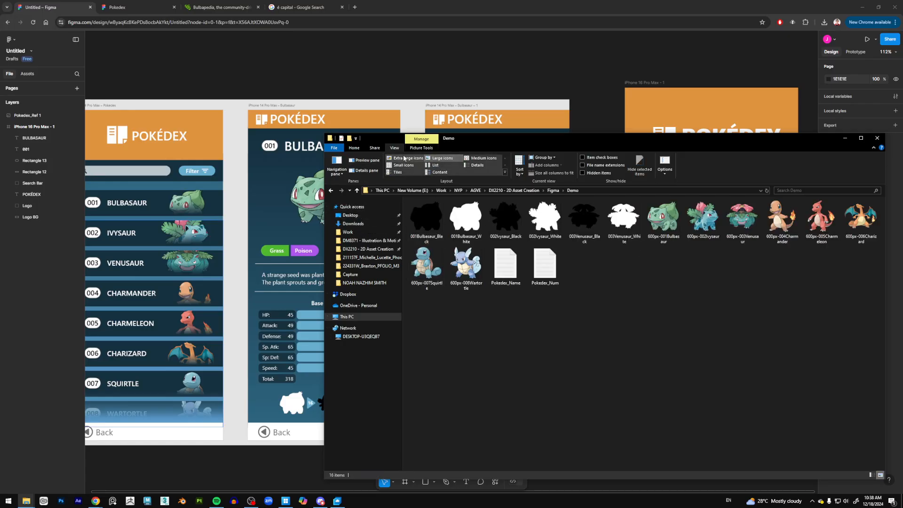
left_click(336, 172)
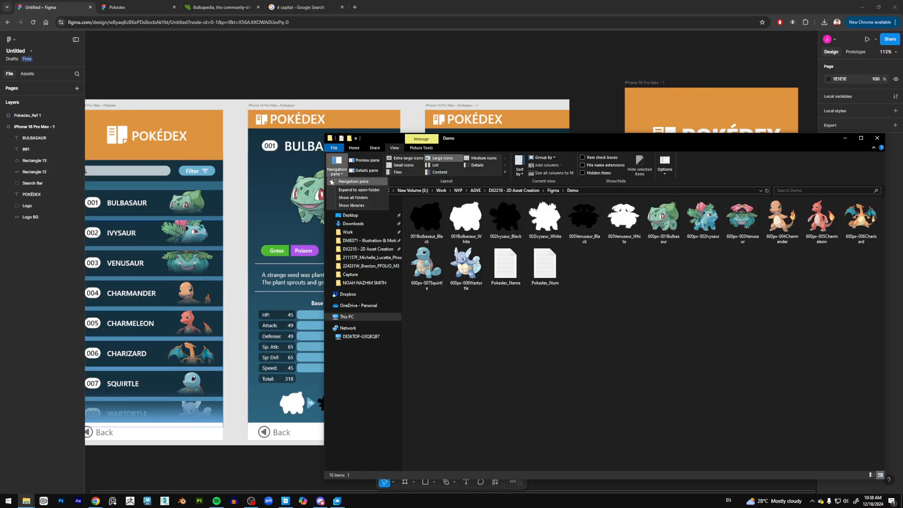
left_click(331, 182)
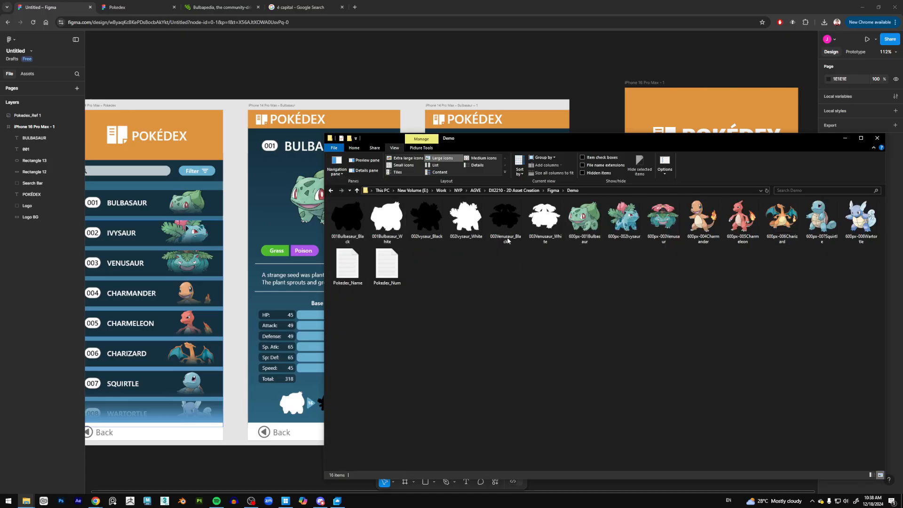
left_click_drag(647, 141, 499, 316)
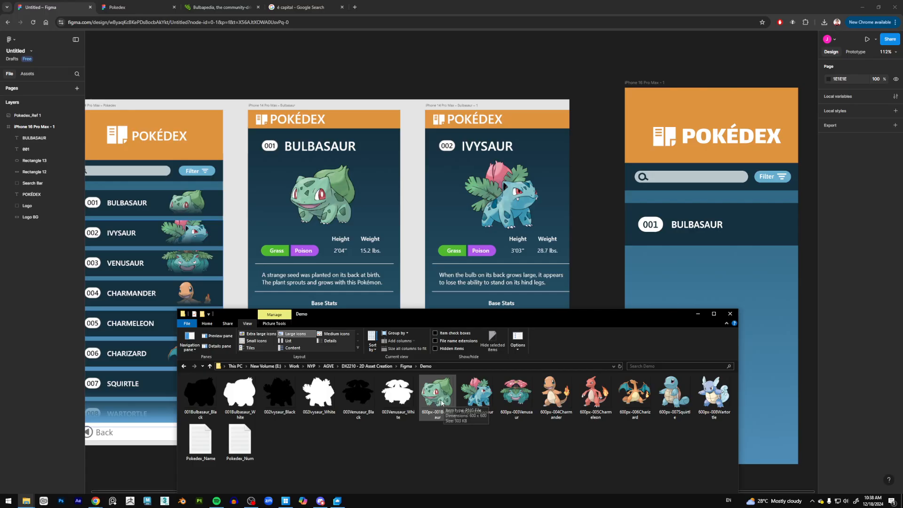
Import the 600px-001Bulbasaur image into the phone frame and shrink it to about 185 × 185 beside the BULBASAUR text
left_click_drag(437, 400, 722, 276)
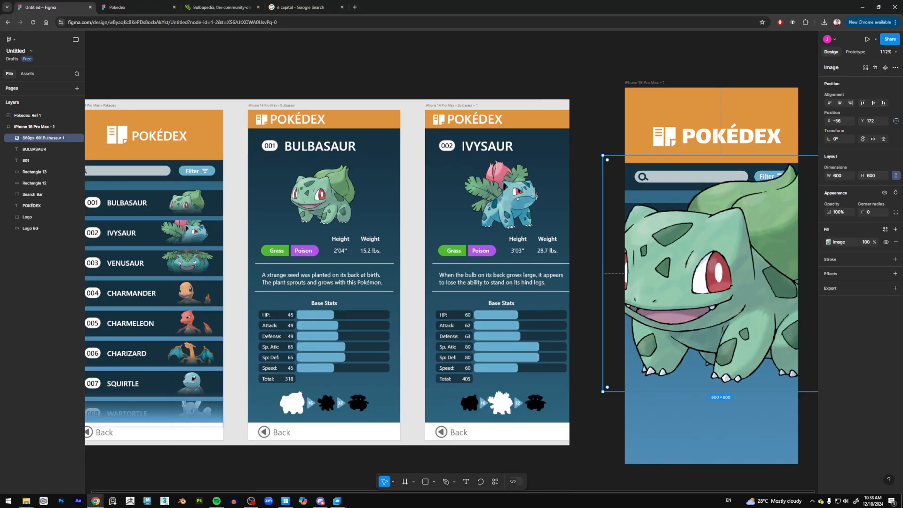
scroll(679, 184, "right", 5)
left_click_drag(667, 174, 516, 325)
left_click_drag(494, 365, 614, 258)
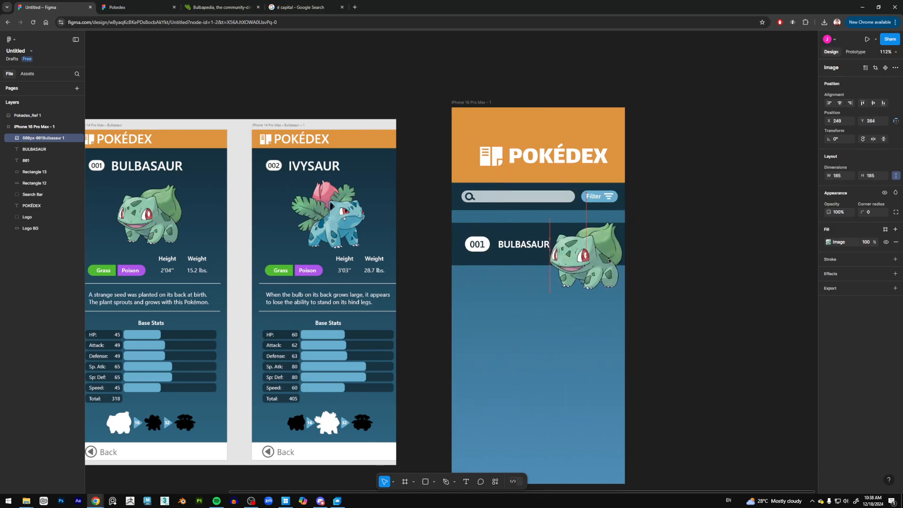
Scale the Bulbasaur image down to about 155 × 155 and align its top edge with the dark band
scroll(742, 243, "left", 5)
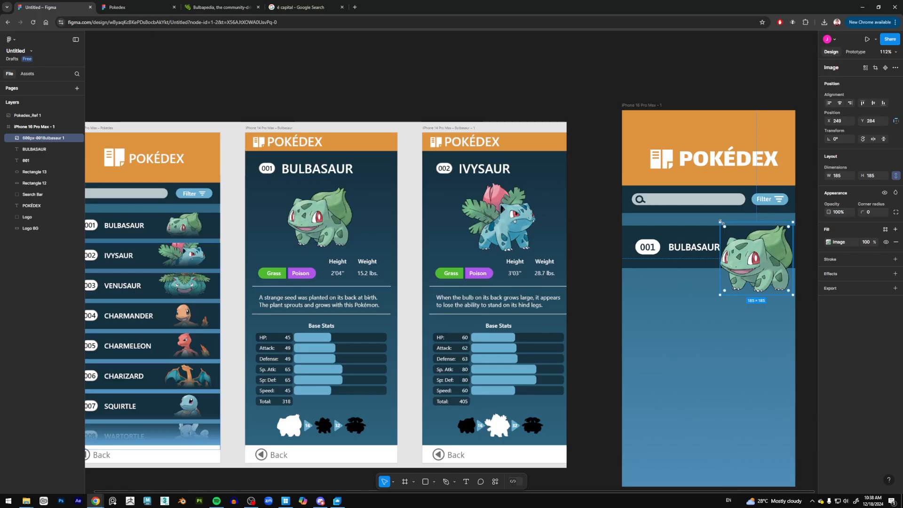
left_click_drag(720, 223, 731, 233)
left_click_drag(756, 267, 755, 260)
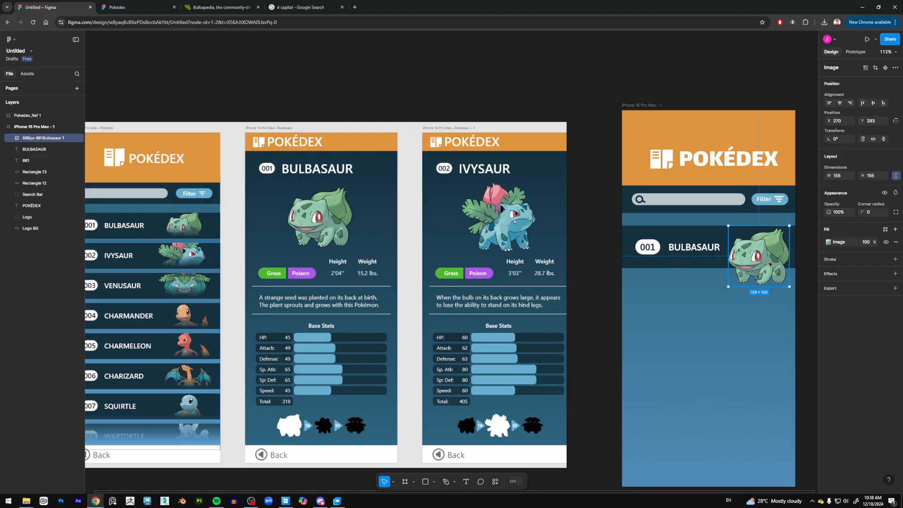
left_click(770, 324)
scroll(770, 324, "right", 2)
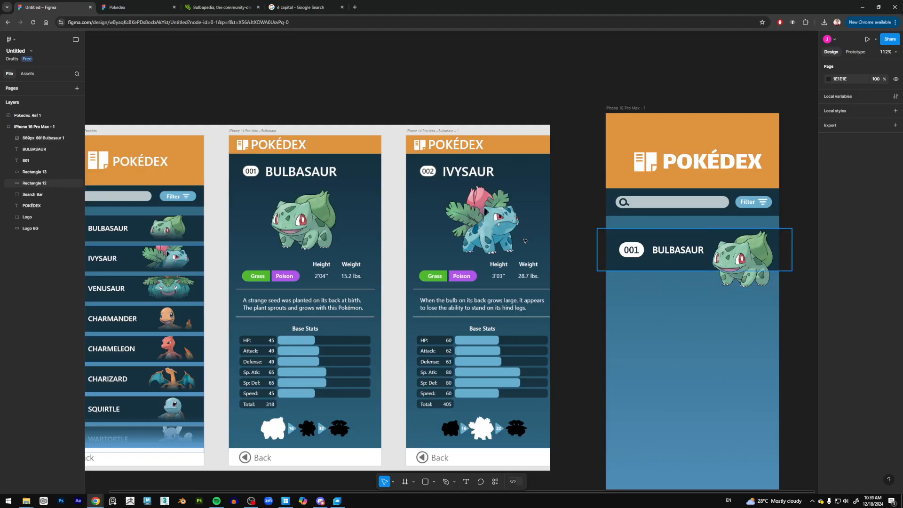
Reorder the Bulbasaur image layer so it sits below the texts and badge, directly above Rectangle 12
left_click(43, 138)
left_click_drag(42, 149, 42, 173)
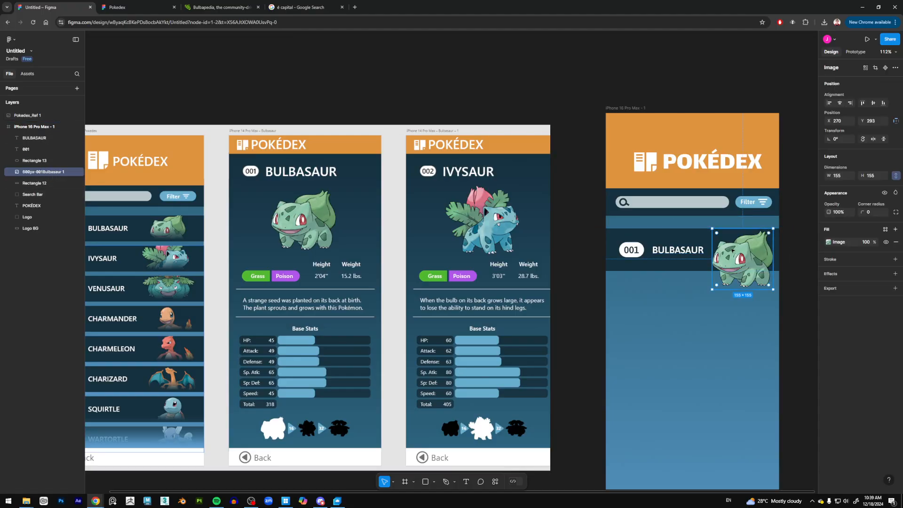
left_click(47, 182)
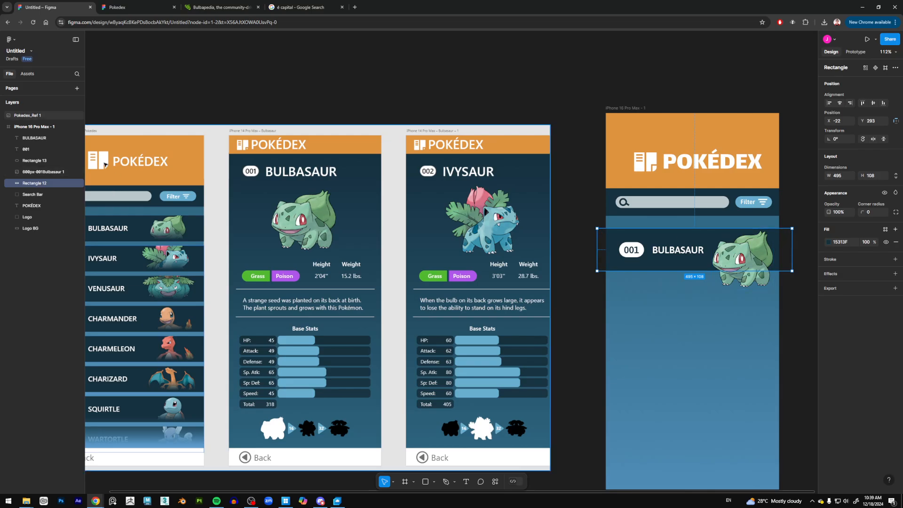
left_click(34, 138)
left_click(38, 161, "shift")
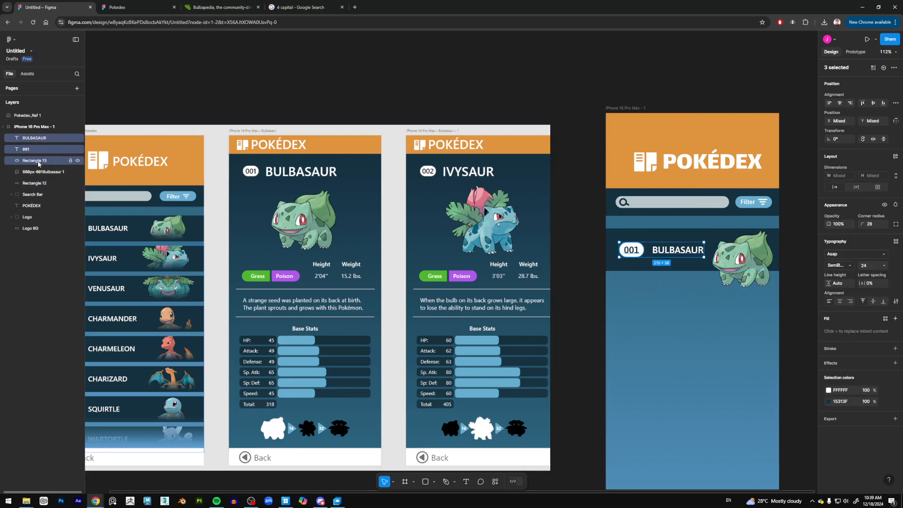
Use the dark band, Rectangle 12, as a mask for the layers above it
left_click(37, 183)
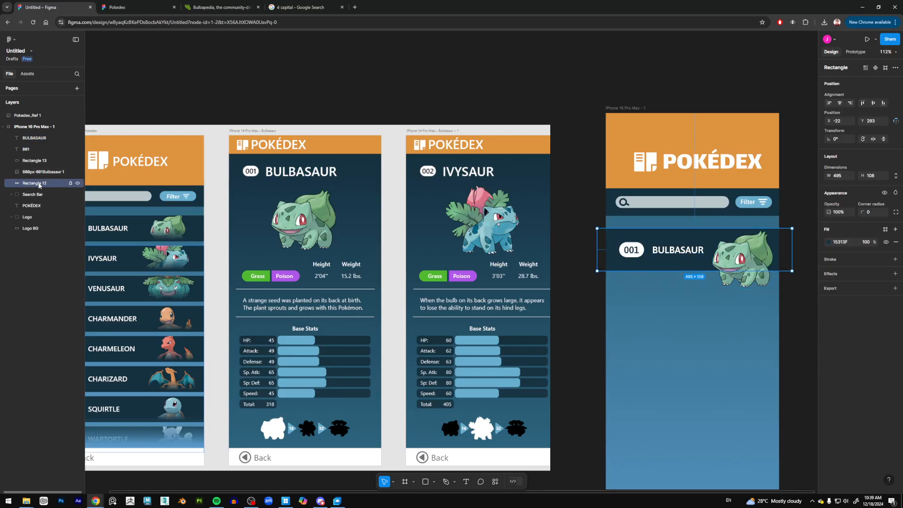
right_click(40, 183)
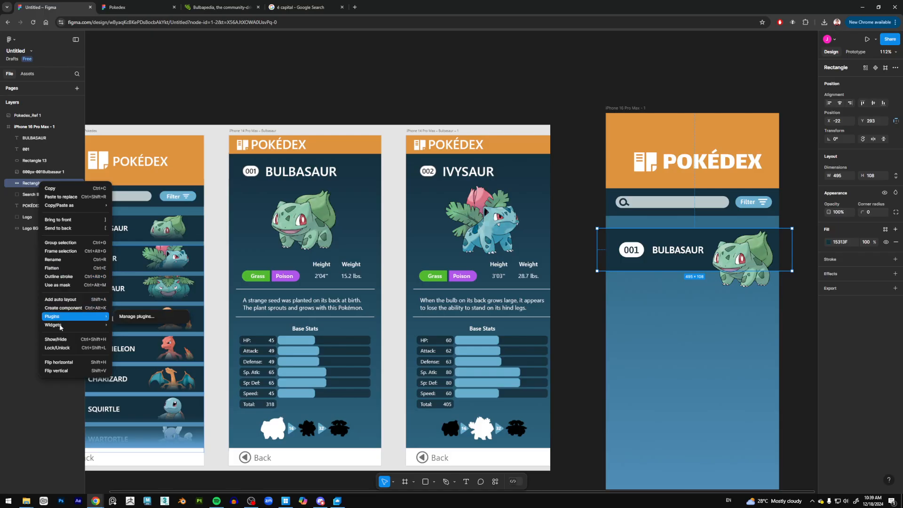
left_click(76, 285)
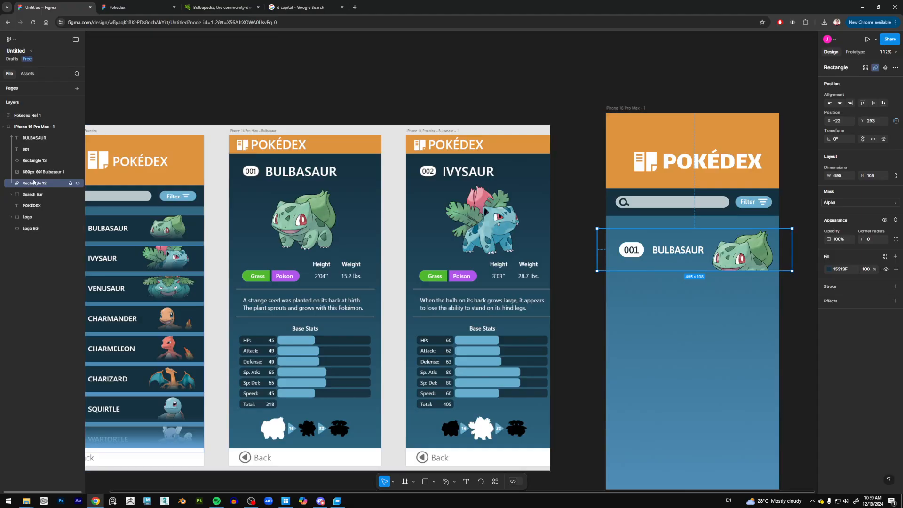
left_click(795, 296)
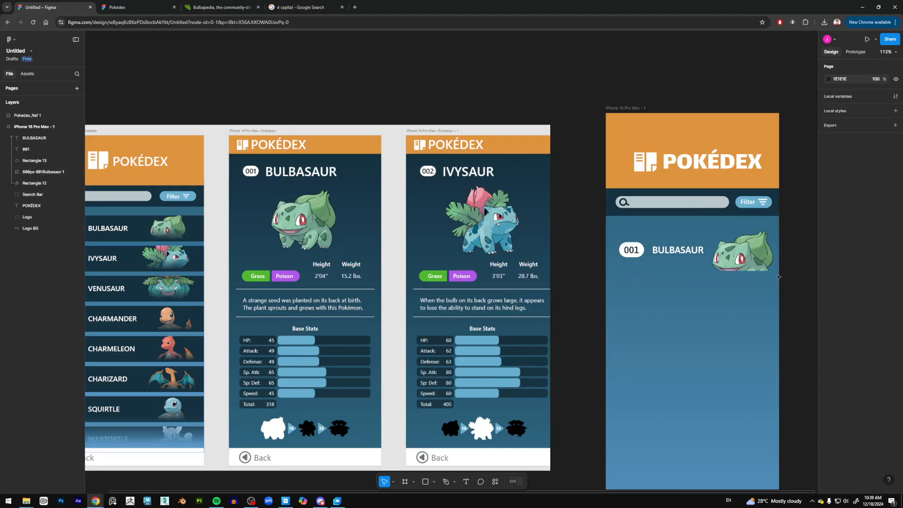
Duplicate the masking band and remove the mask from the original Rectangle 12 beneath it
left_click(47, 185)
key("ctrl+d")
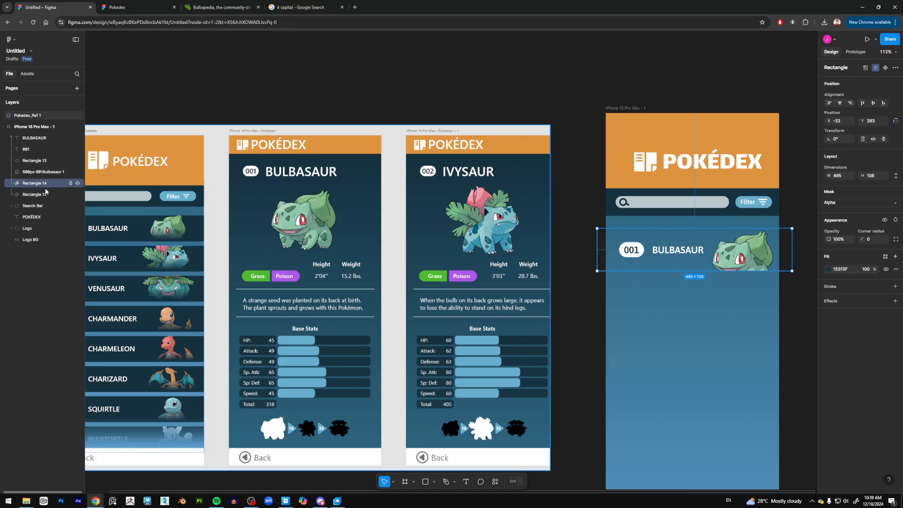
left_click(37, 195)
right_click(39, 195)
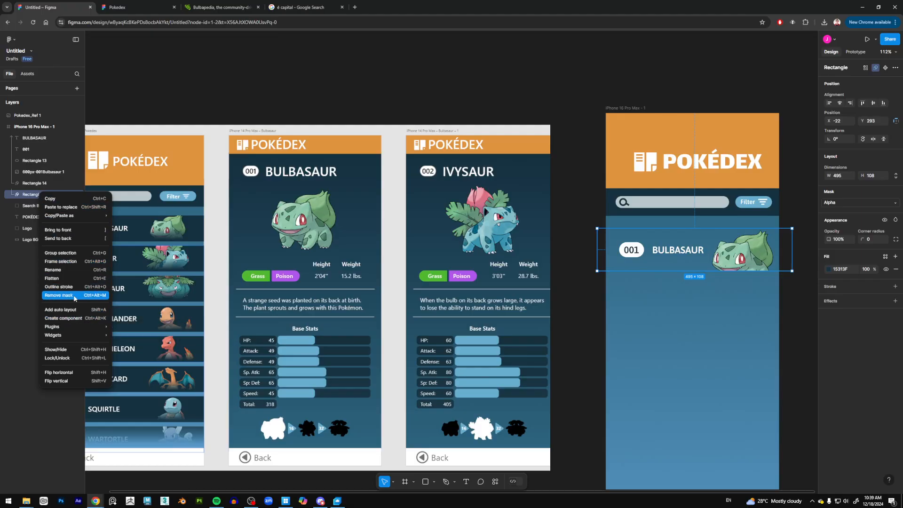
left_click(76, 288)
left_click_drag(719, 316, 688, 320)
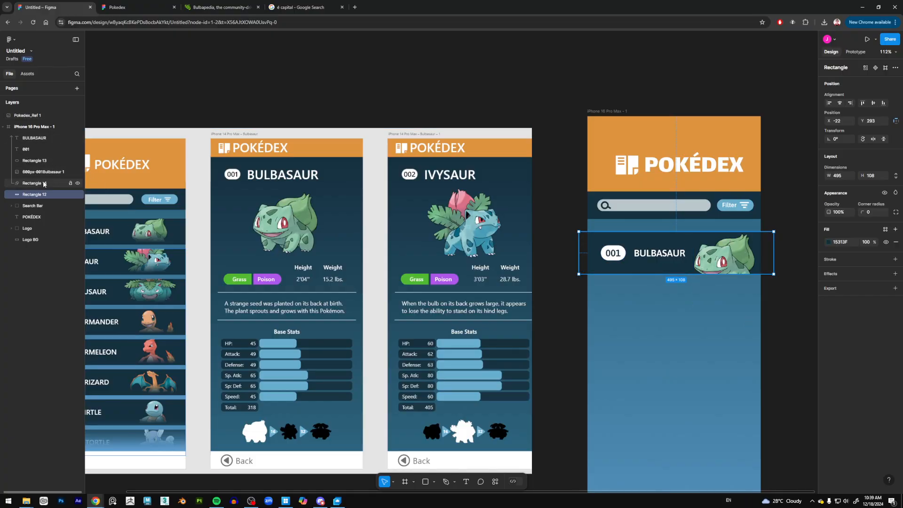
scroll(751, 307, "right", 3)
left_click(751, 308)
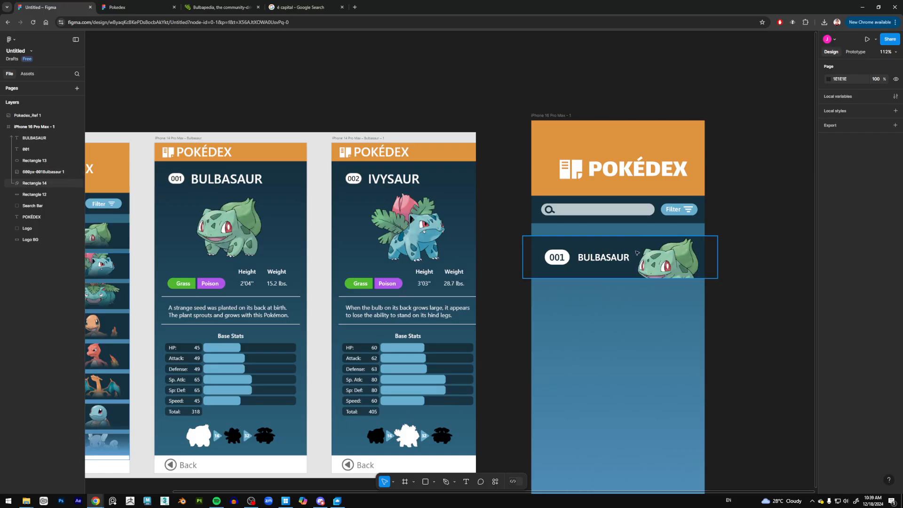
Duplicate the unmasked dark band, Rectangle 12, and bring the copy in front of the text, badge and Bulbasaur image
scroll(658, 305, "left", 2)
left_click(695, 265)
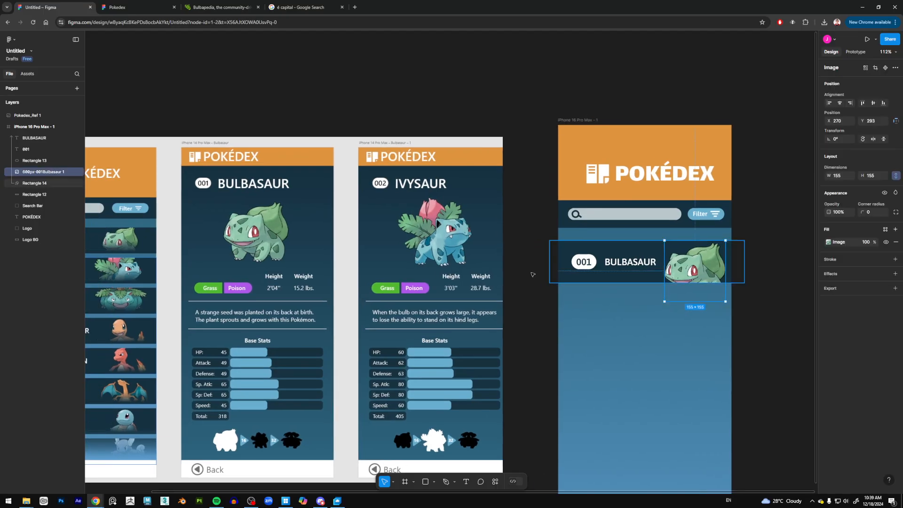
left_click(38, 194)
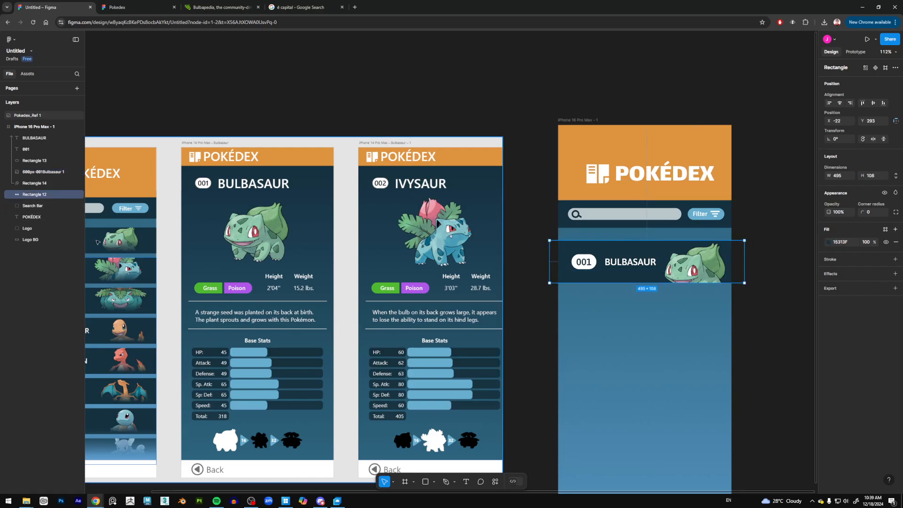
key("ctrl+d")
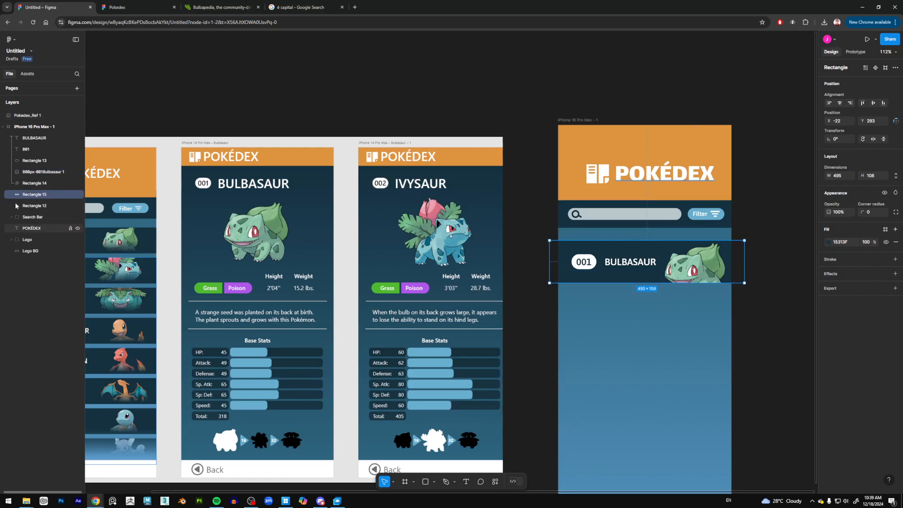
key("ctrl+shift+]")
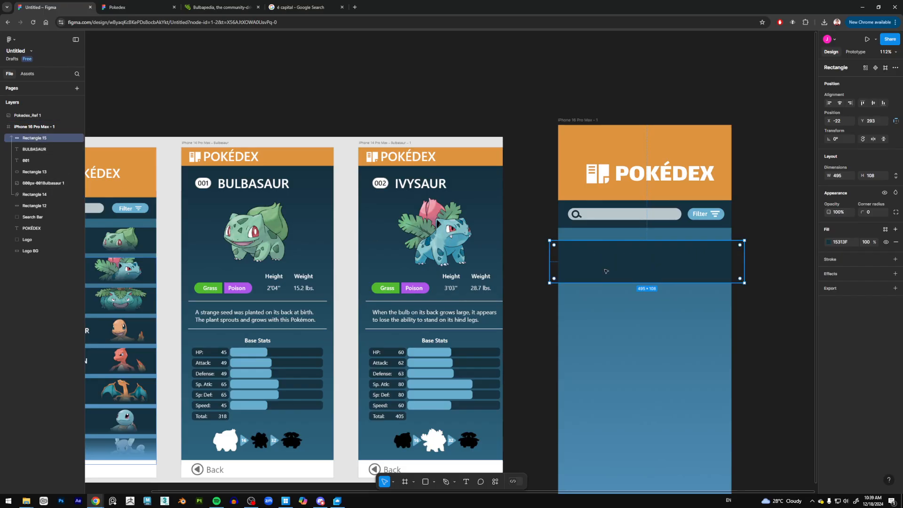
scroll(233, 254, "left", 5)
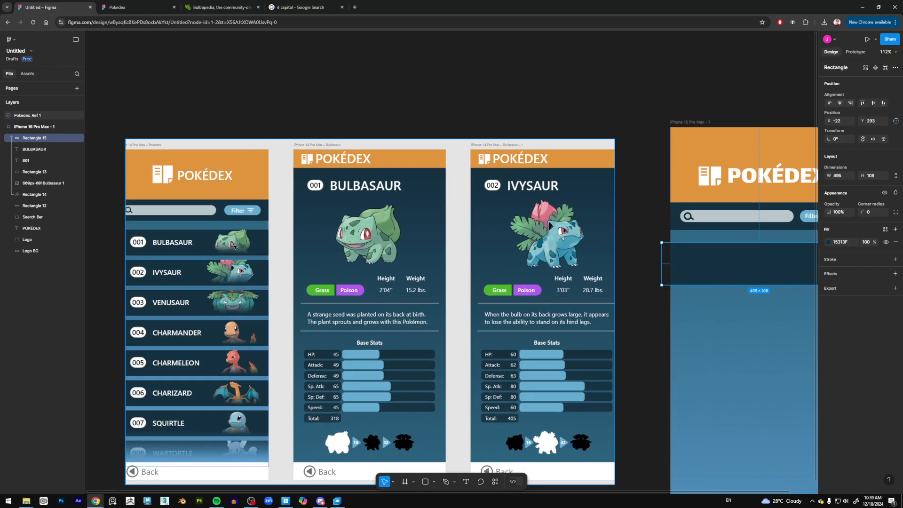
scroll(389, 294, "right", 4)
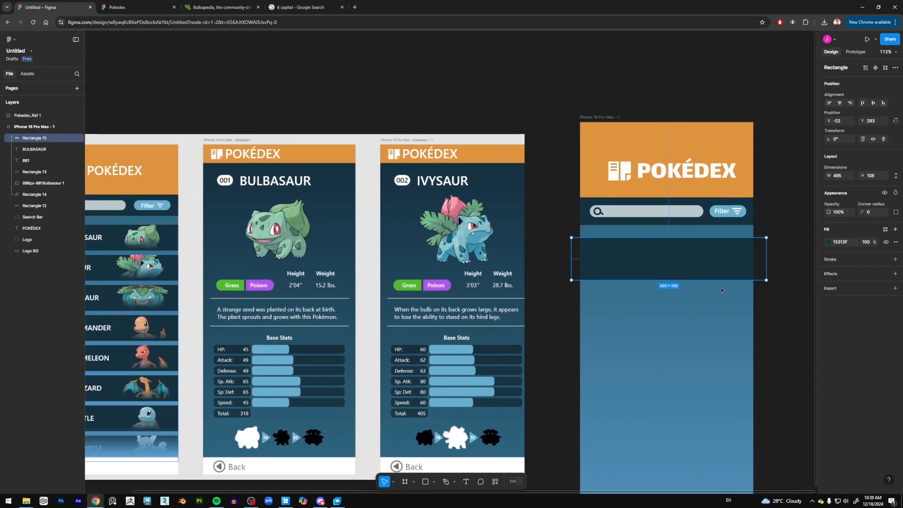
Give the front band a linear gradient fill and orient it vertically, from dark near the lower edge to blue at mid-height
left_click(828, 243)
left_click(750, 258)
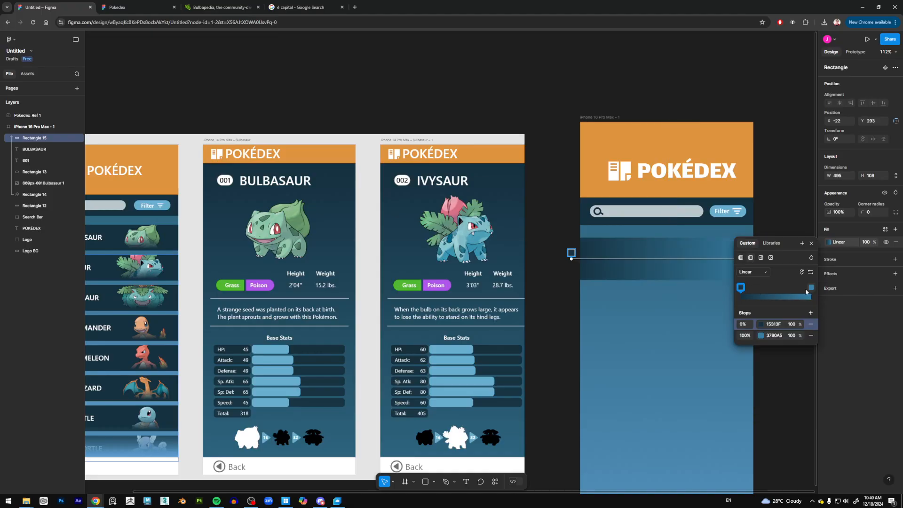
scroll(536, 276, "right", 3)
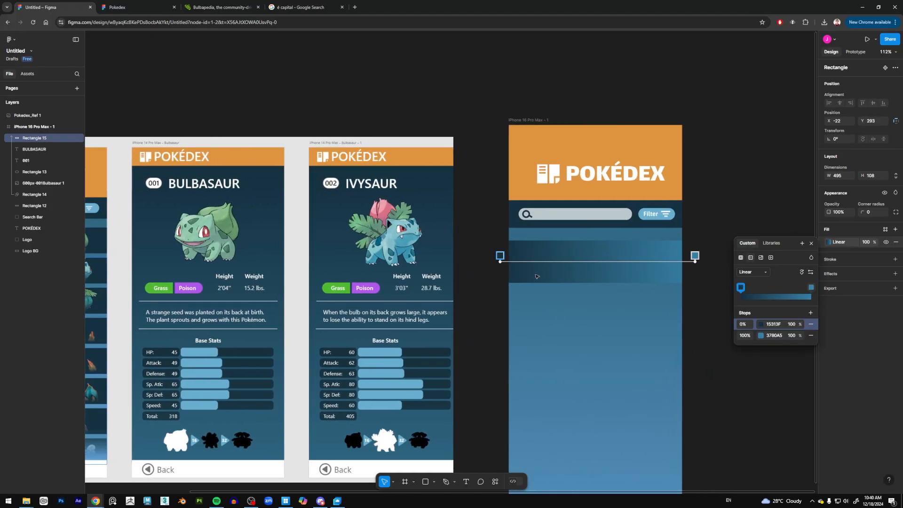
left_click_drag(500, 261, 593, 276)
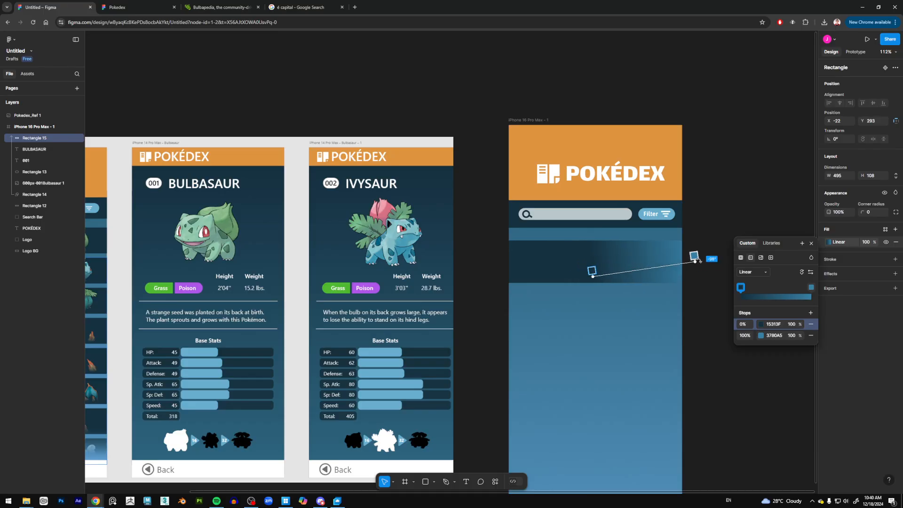
left_click_drag(695, 260, 593, 262)
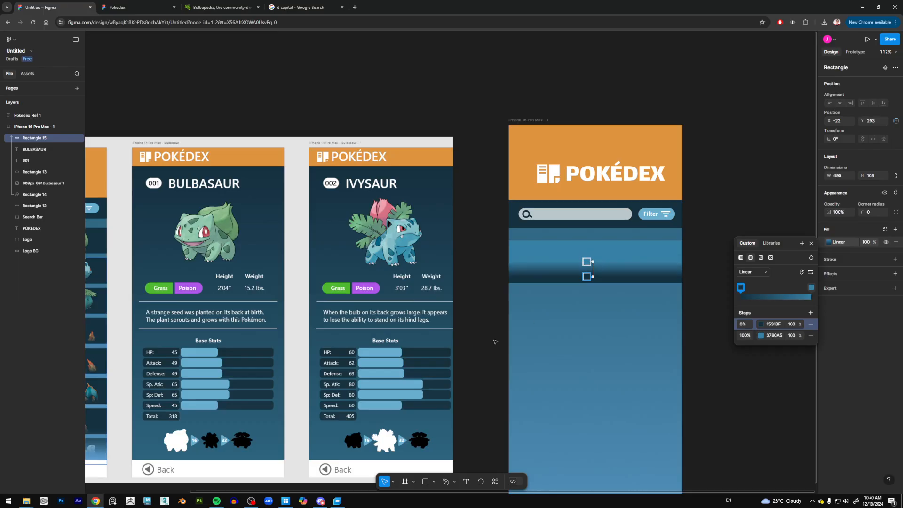
Set the front band's 100% gradient stop to colour 15313F at 0% opacity
scroll(495, 342, "left", 5)
left_click(810, 288)
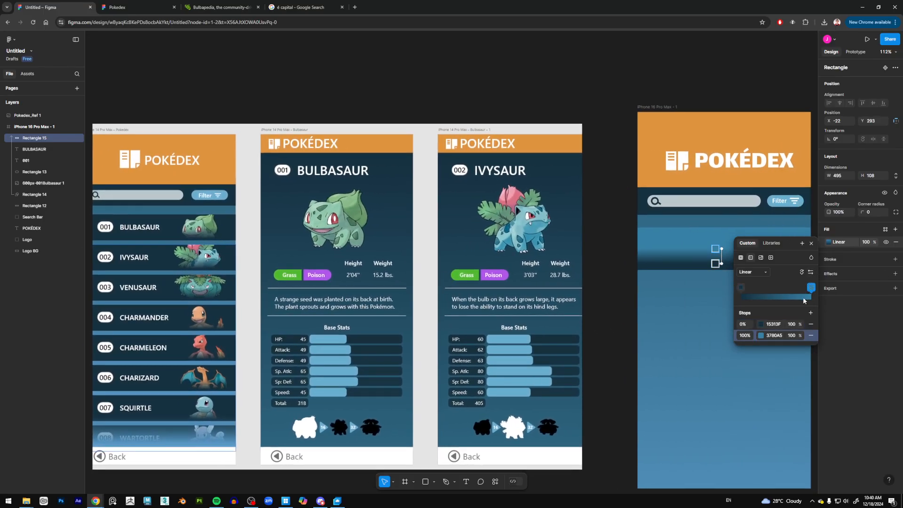
left_click(761, 336)
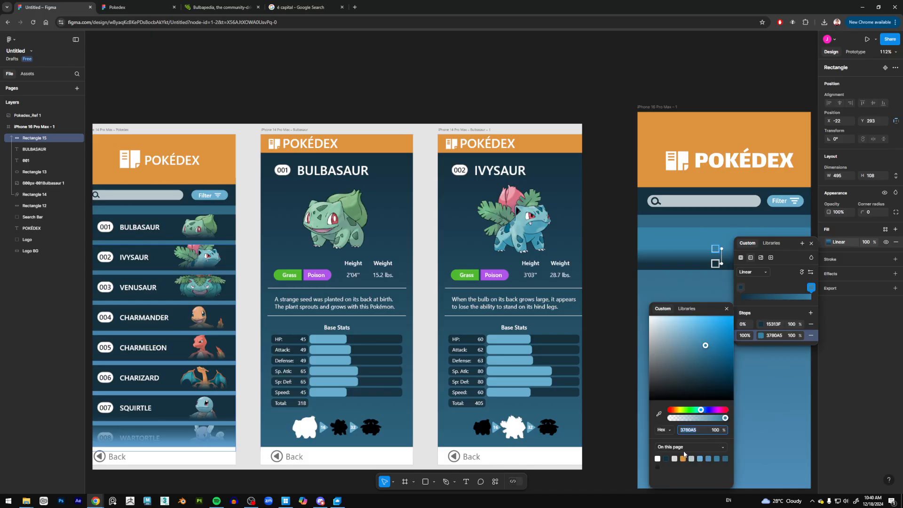
left_click(666, 458)
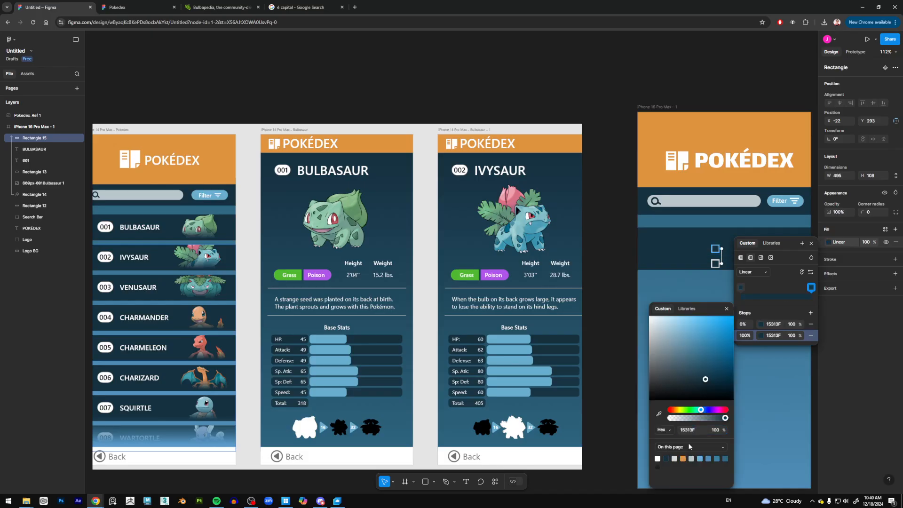
left_click(721, 431)
type("0")
key("Return")
left_click_drag(647, 281, 537, 280)
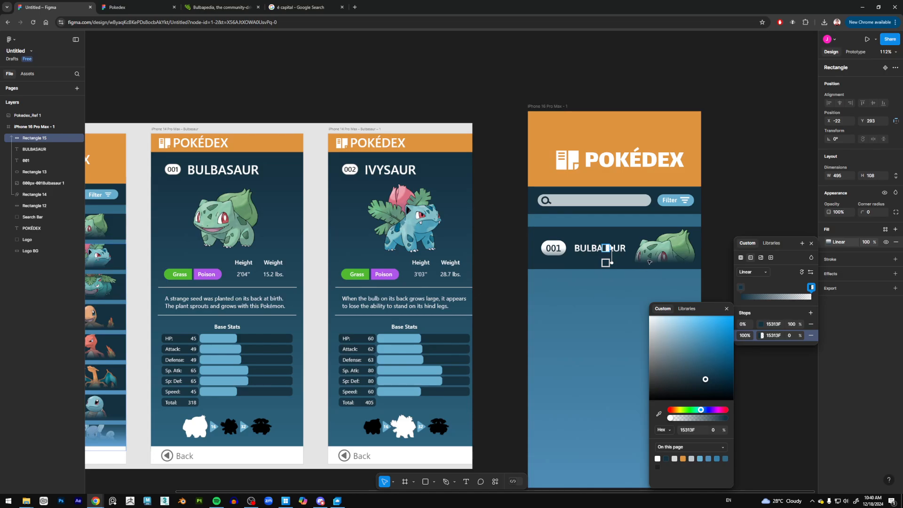
left_click_drag(587, 300, 636, 293)
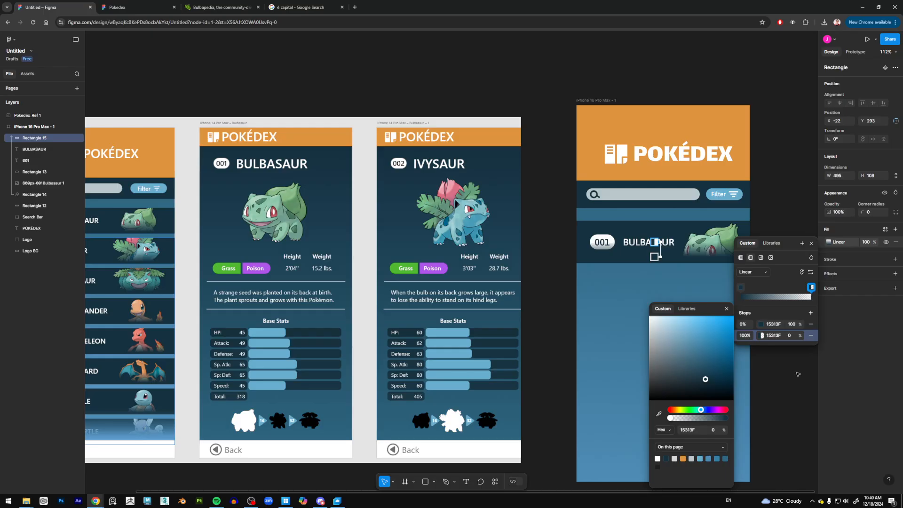
key("Escape")
left_click_drag(630, 286, 705, 284)
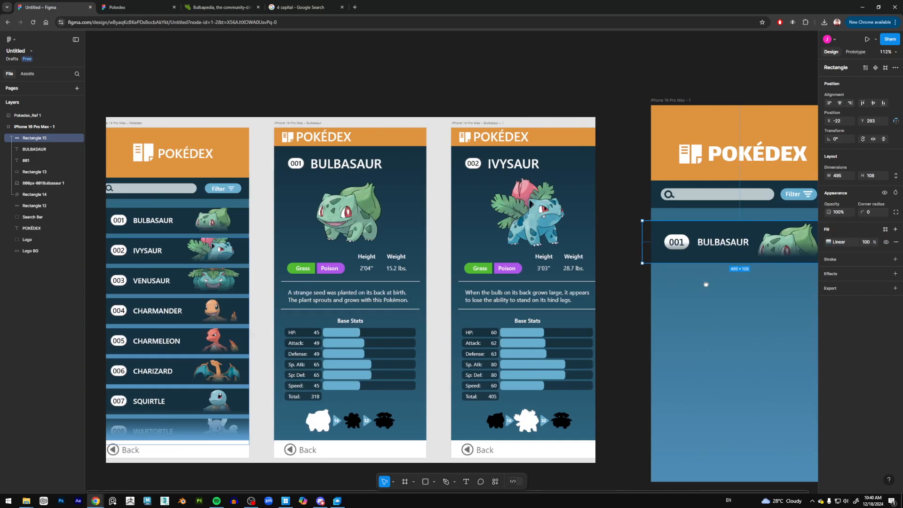
scroll(723, 238, "right", 3)
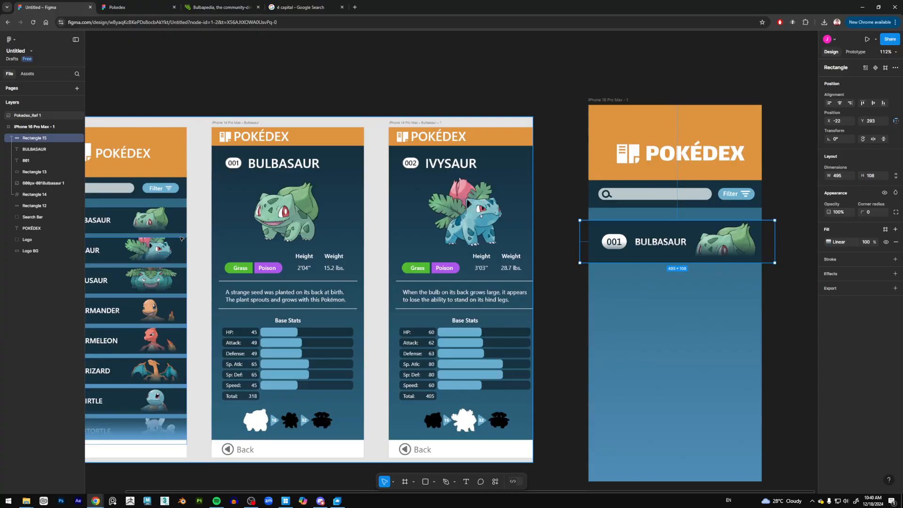
Scale the Bulbasaur image in the list entry down to 138 × 138, keeping its upper and right edges in place
left_click(45, 183)
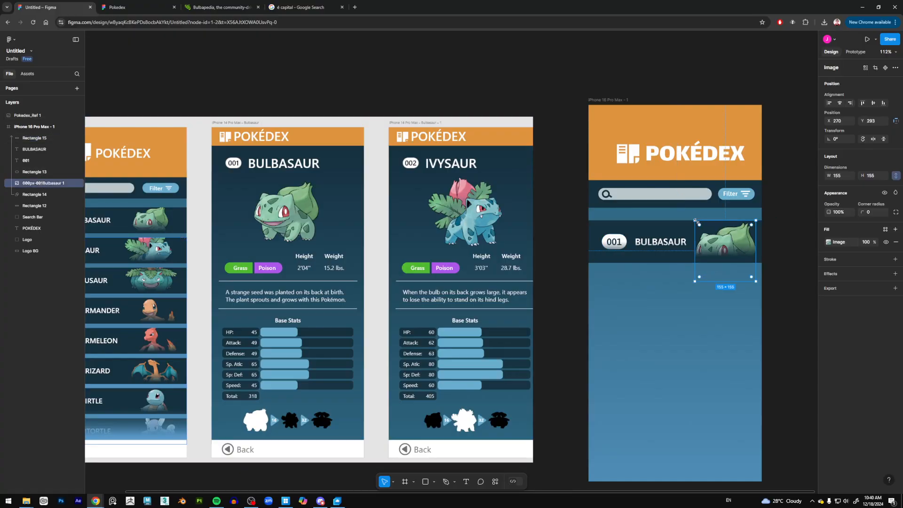
left_click_drag(695, 220, 728, 234)
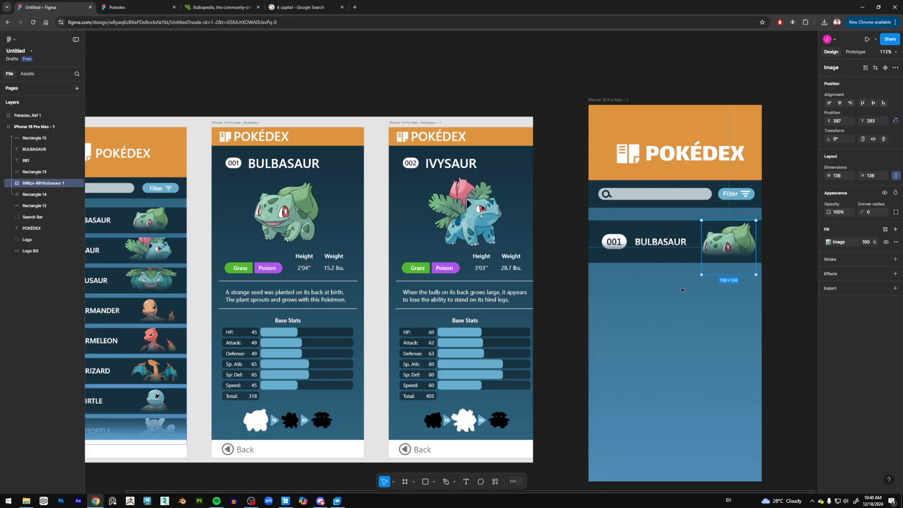
key("Escape")
Shift the linear gradient of Rectangle 15 downward so its dark end sits at the band's lower edge
left_click(670, 257)
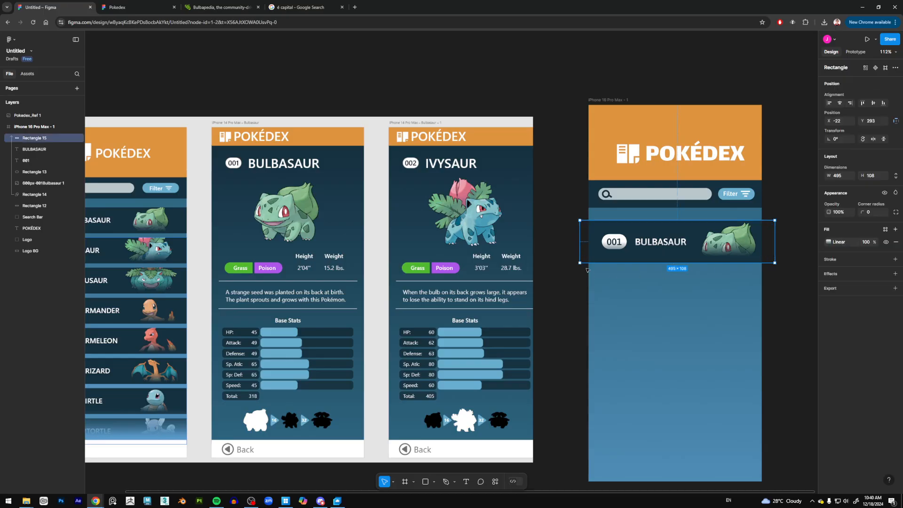
left_click(44, 206)
left_click(37, 139)
left_click(829, 241)
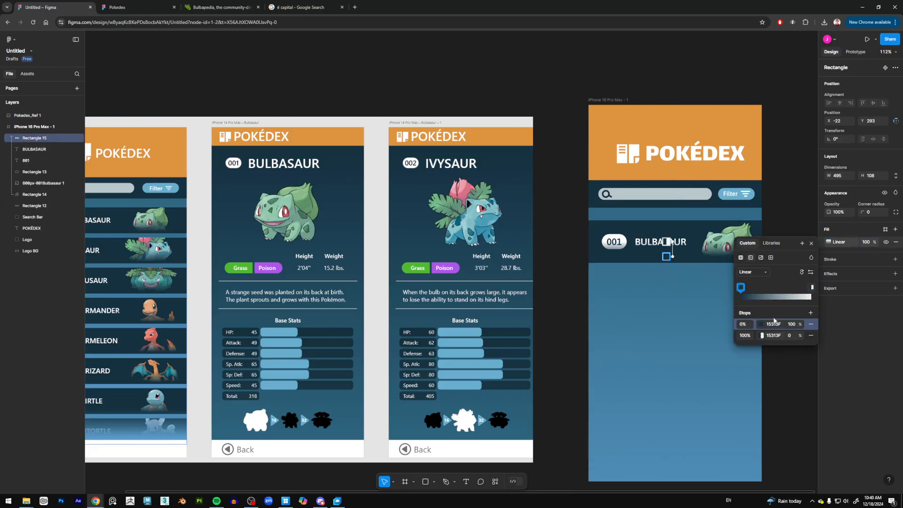
left_click_drag(673, 242, 671, 261)
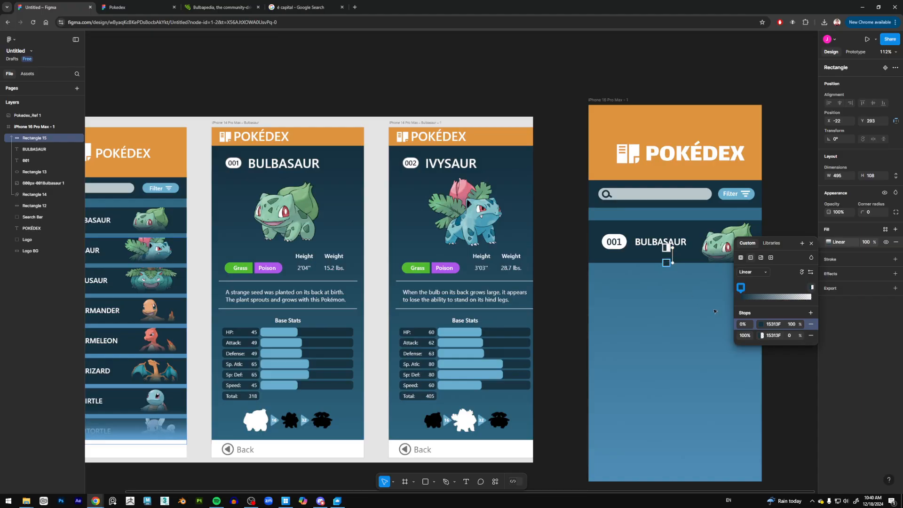
left_click(780, 355)
left_click(780, 355)
scroll(596, 330, "left", 2)
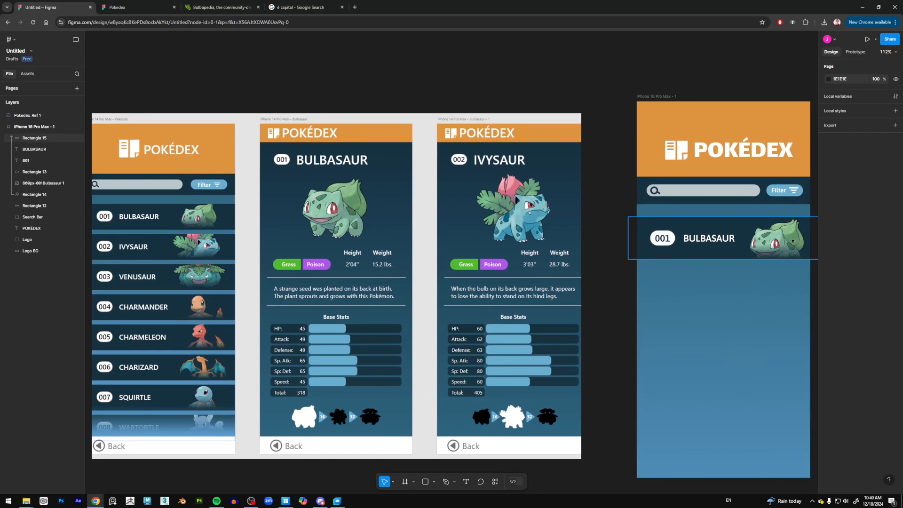
scroll(570, 302, "right", 4)
left_click_drag(570, 303, 575, 311)
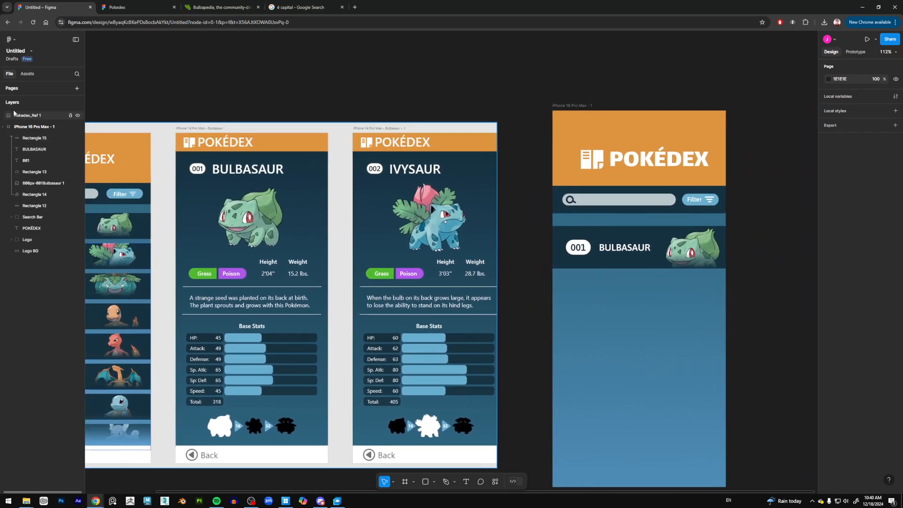
Group the seven Bulbasaur entry layers, from Rectangle 15 down to Rectangle 12
left_click(38, 138)
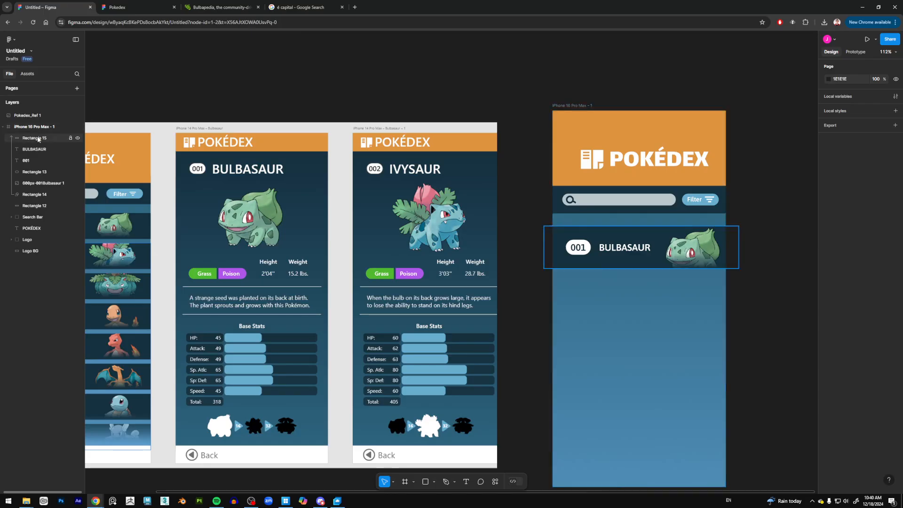
left_click(40, 206, "shift")
right_click(39, 207)
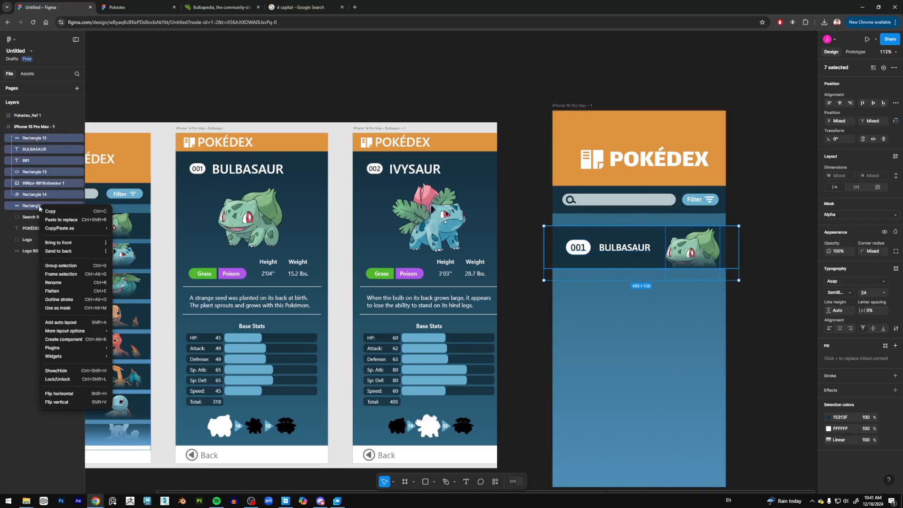
left_click(75, 266)
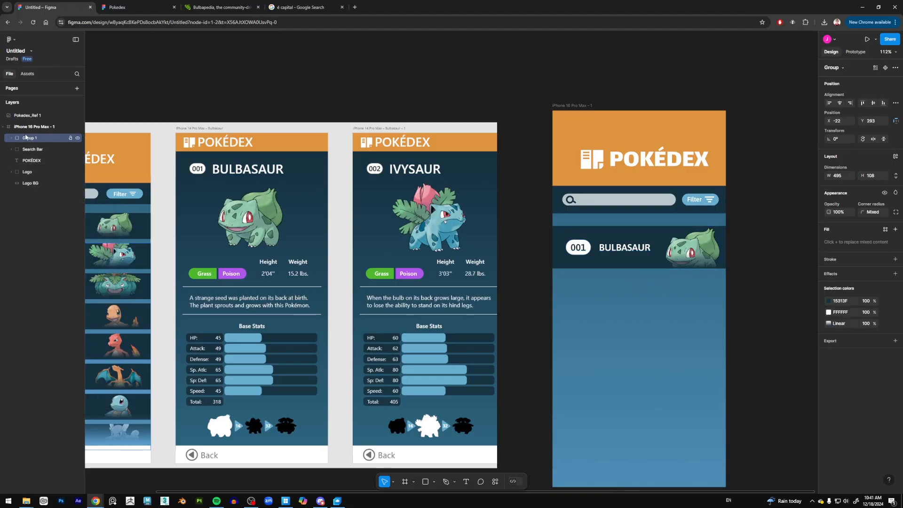
Rename the new entry group as 001 - Bulbasaur
double_click(30, 138)
type("B")
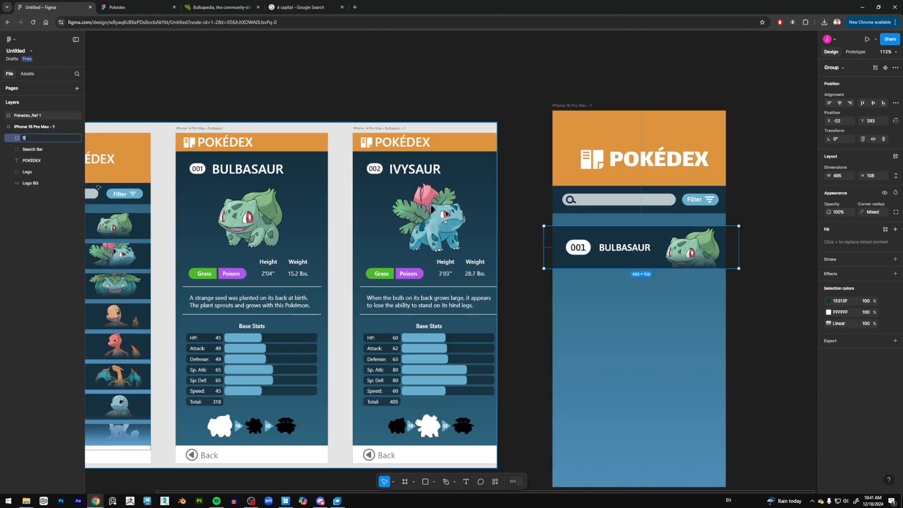
type("Bulbasaur")
key("Return")
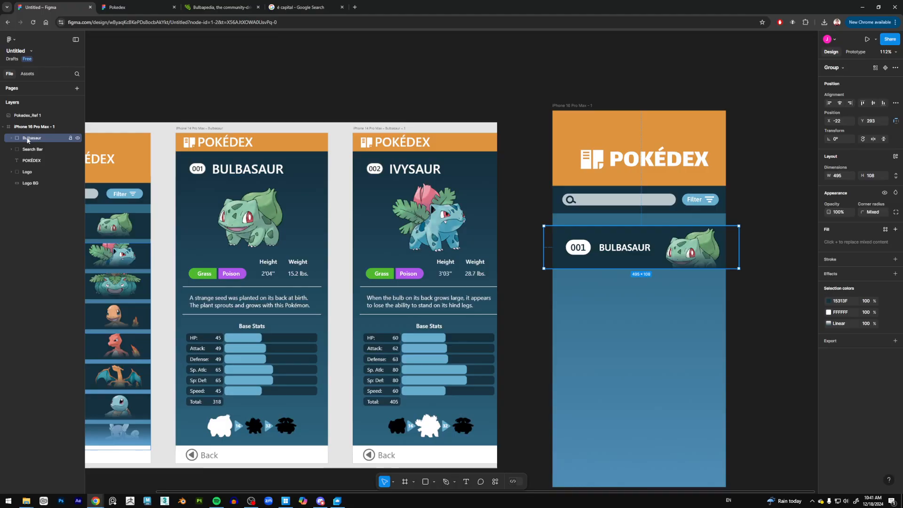
double_click(28, 137)
key("Home")
type("001")
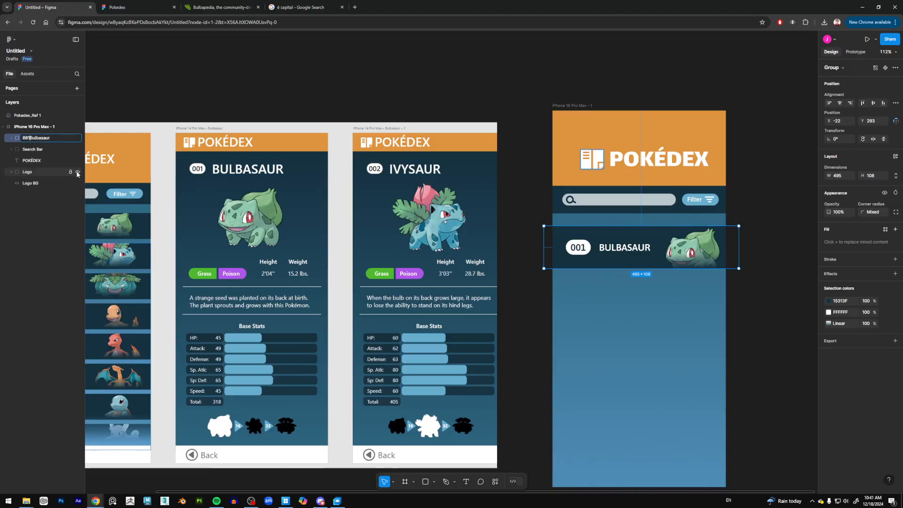
type(" -")
key("Return")
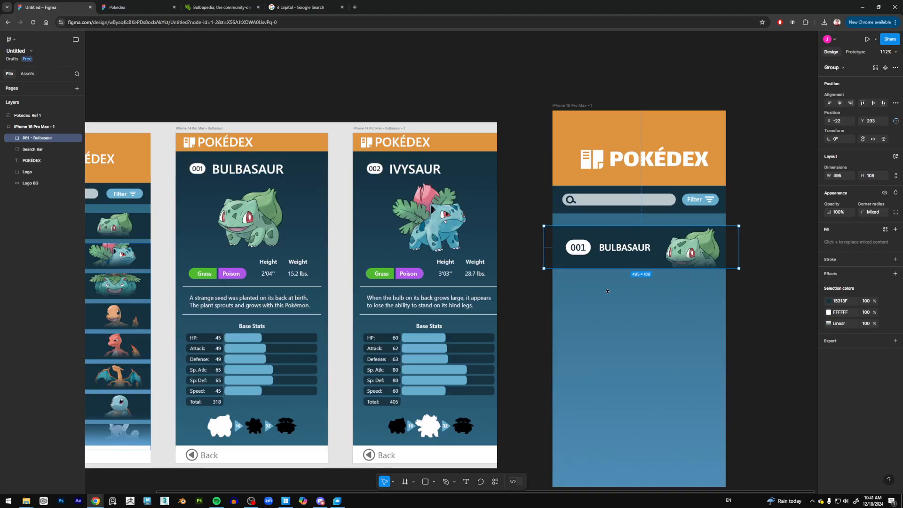
Duplicate the 001 - Bulbasaur group and place the copy just below the original at Y 411
scroll(630, 278, "left", 1)
scroll(630, 278, "down", 1)
left_click_drag(697, 232, 697, 282)
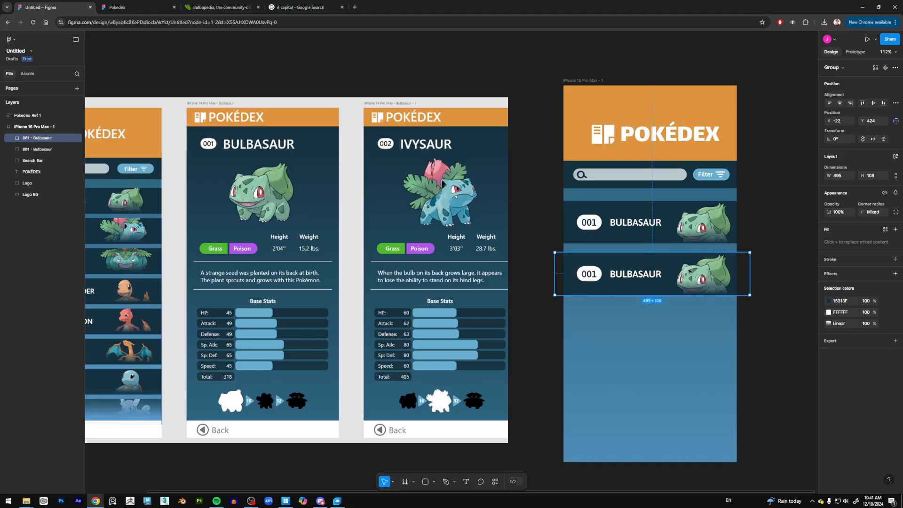
left_click_drag(575, 312, 624, 295)
left_click_drag(684, 256, 685, 252)
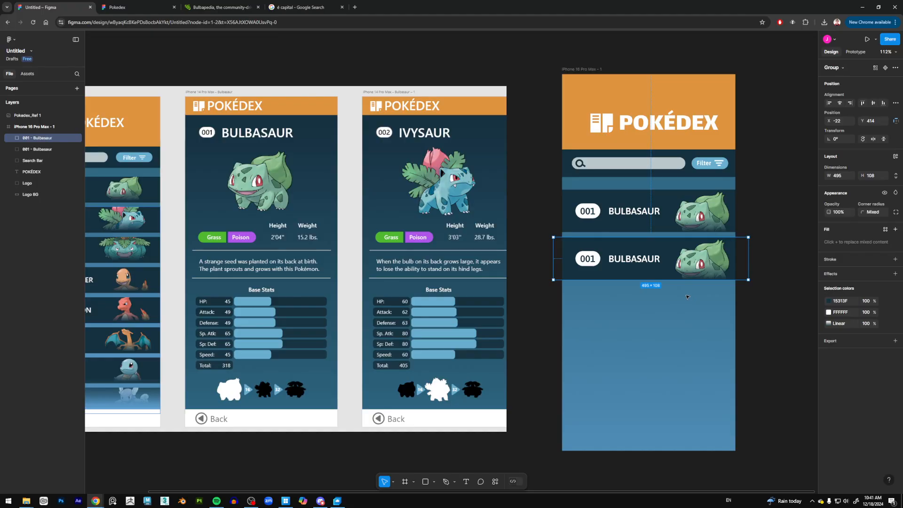
key("Up")
key("Up")
key("Up")
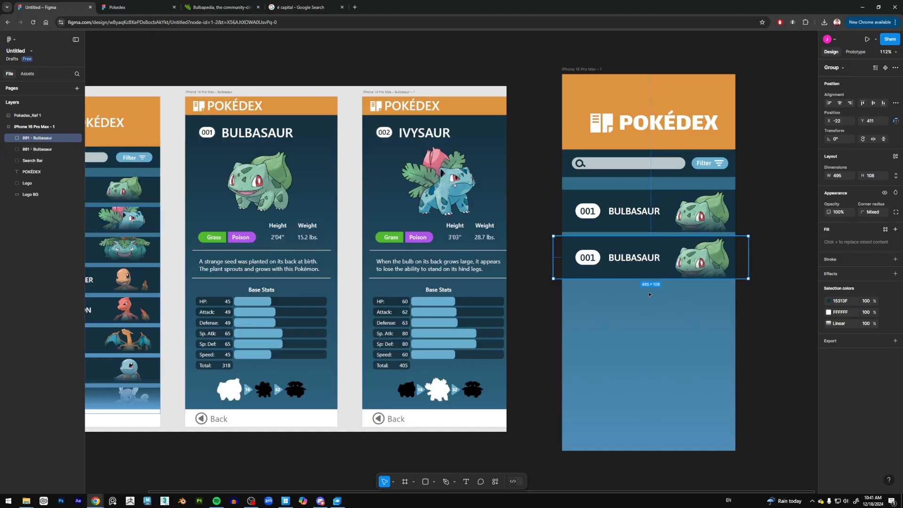
scroll(652, 293, "left", 2)
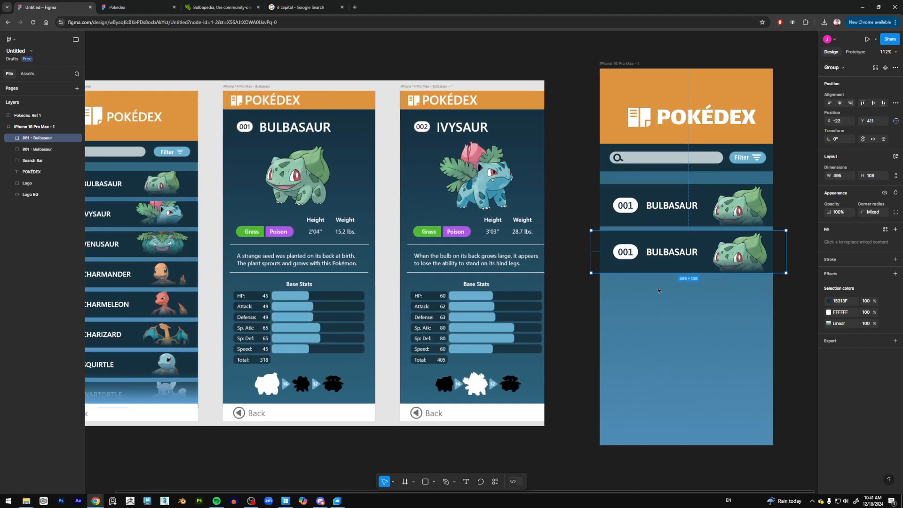
mouse_move(671, 280)
left_mouse_down()
mouse_move(605, 281)
mouse_move(697, 277)
mouse_move(667, 279)
left_mouse_up()
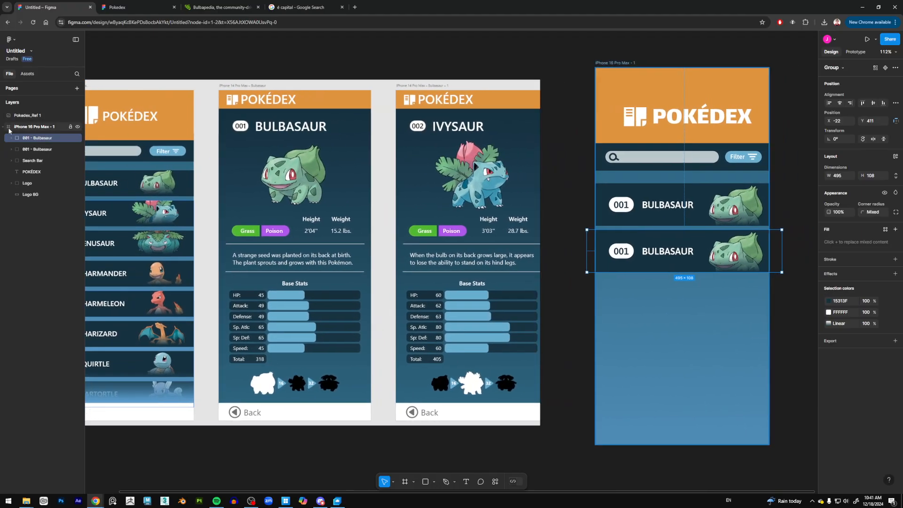
Rename the duplicated entry group as 002 - Ivysaur
double_click(29, 139)
left_click(30, 138)
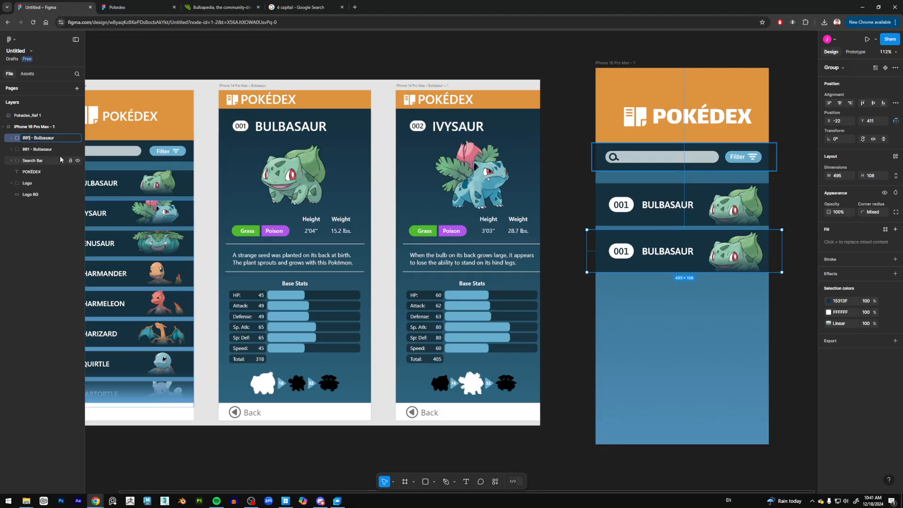
key("BackSpace")
type("2 - Ivy")
key("Return")
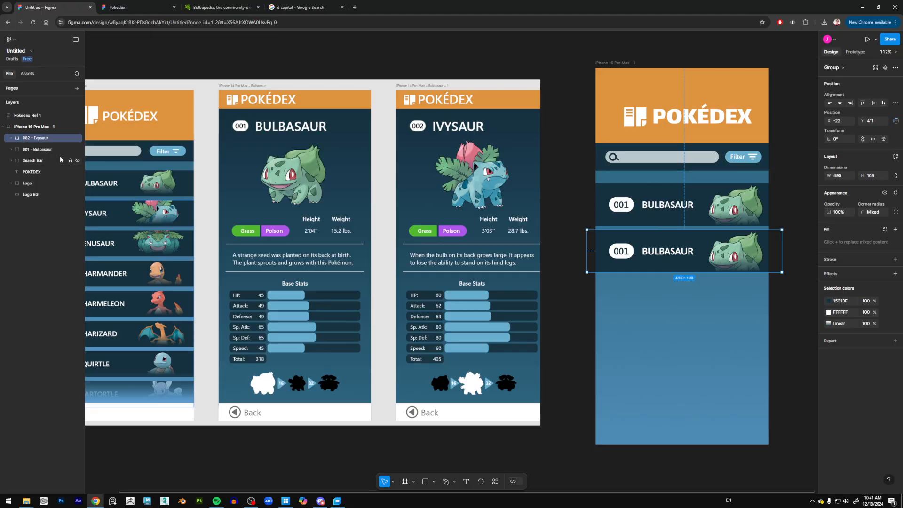
Expand the 002 - Ivysaur group and hide its gradient overlay, Rectangle 15, so the text beneath can be edited
left_click(11, 138)
double_click(627, 252)
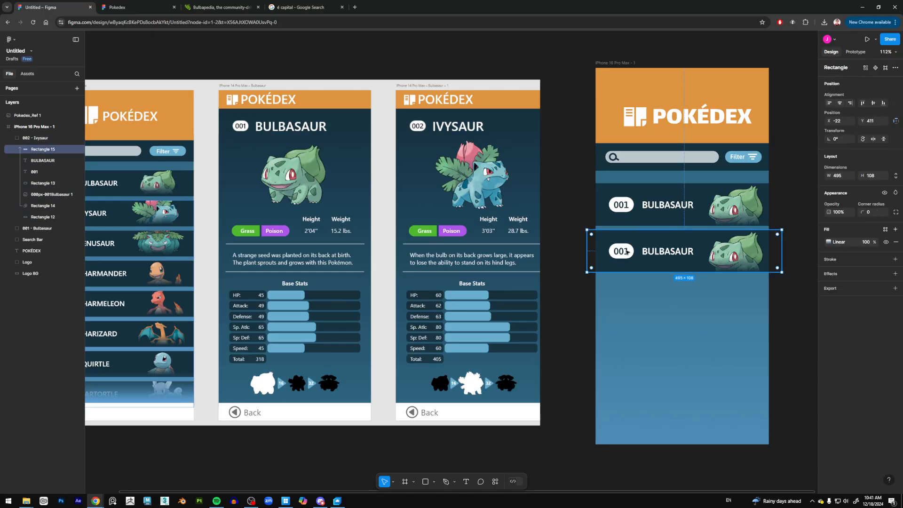
double_click(628, 253)
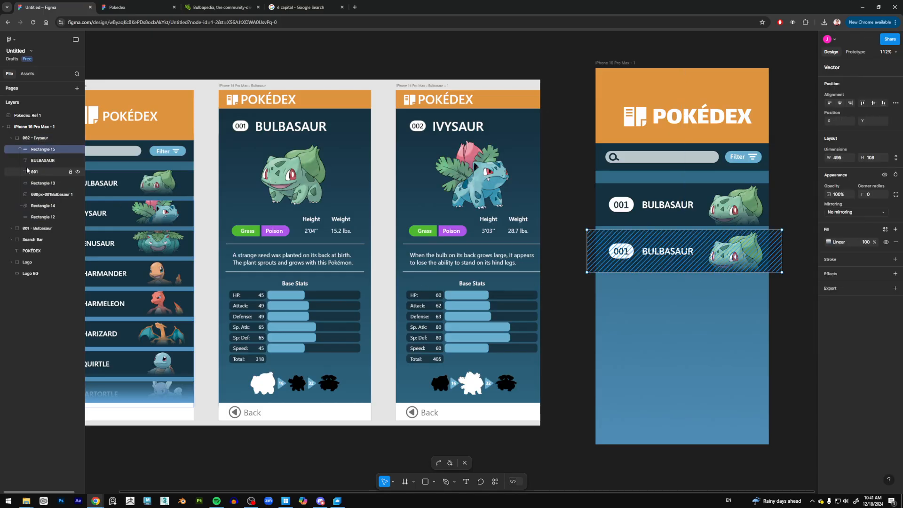
left_click(622, 252)
double_click(627, 254)
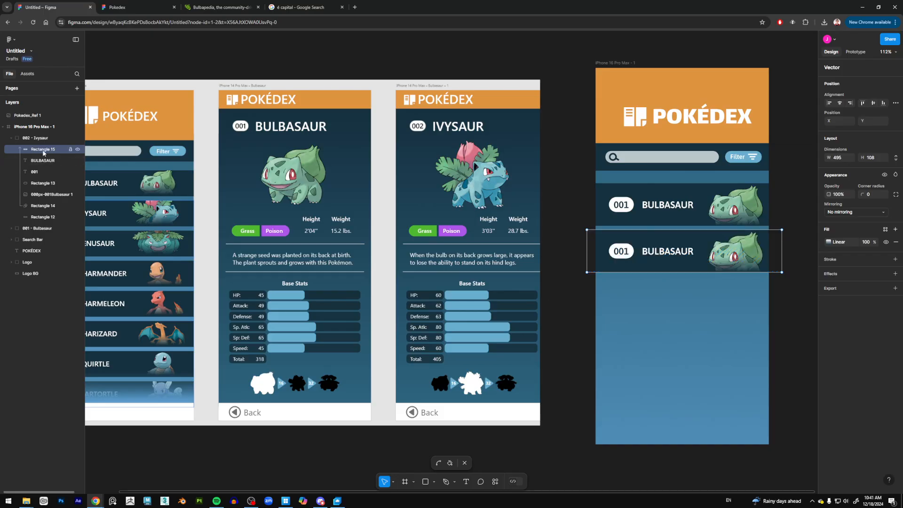
left_click(78, 150)
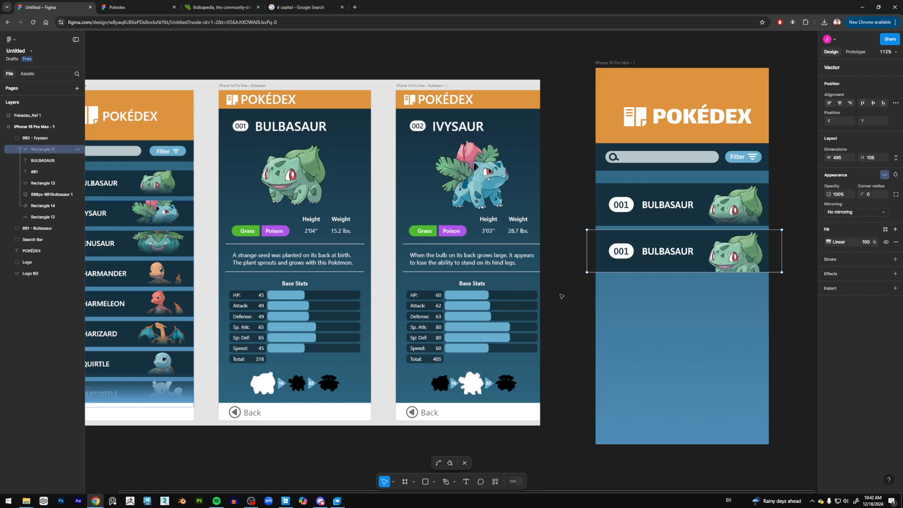
Change the second entry's number to 002 and its name to IVYSAUR
double_click(620, 254)
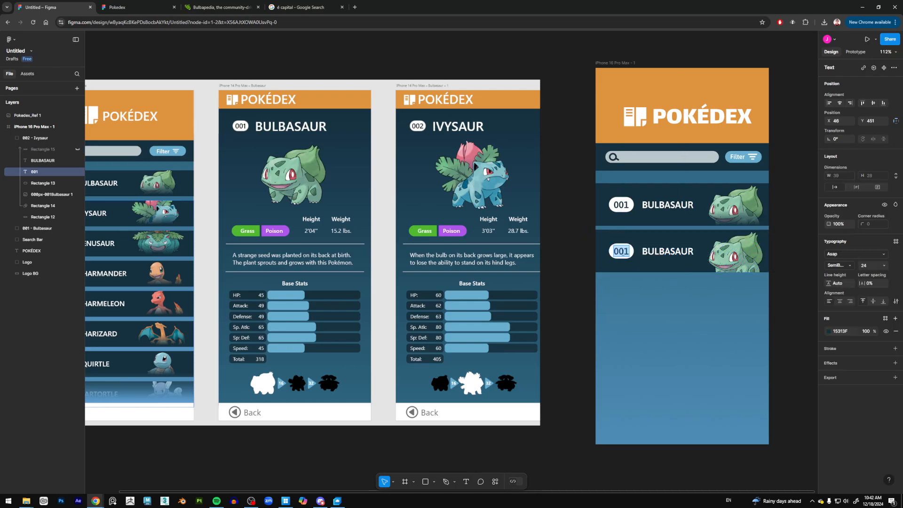
left_click(624, 251)
key("Delete")
type("2")
key("Return")
left_click(664, 254)
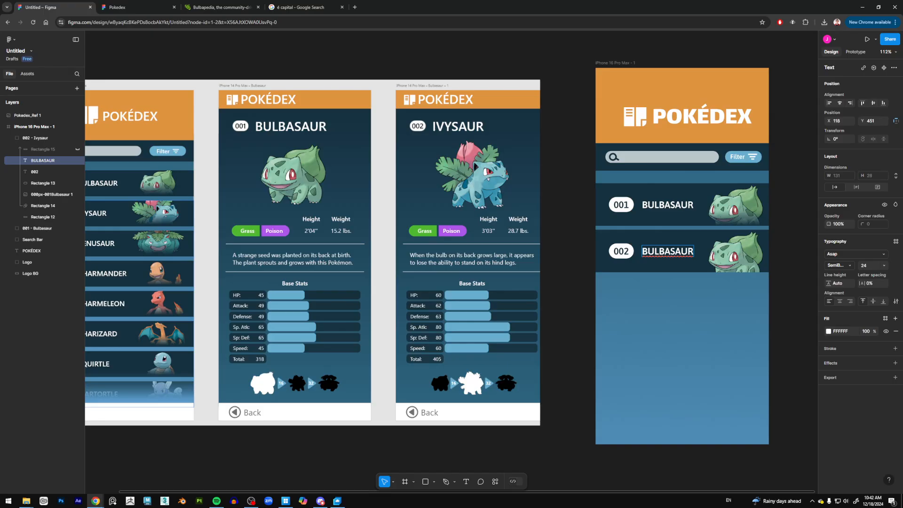
left_click_drag(673, 252, 578, 244)
type("IVY")
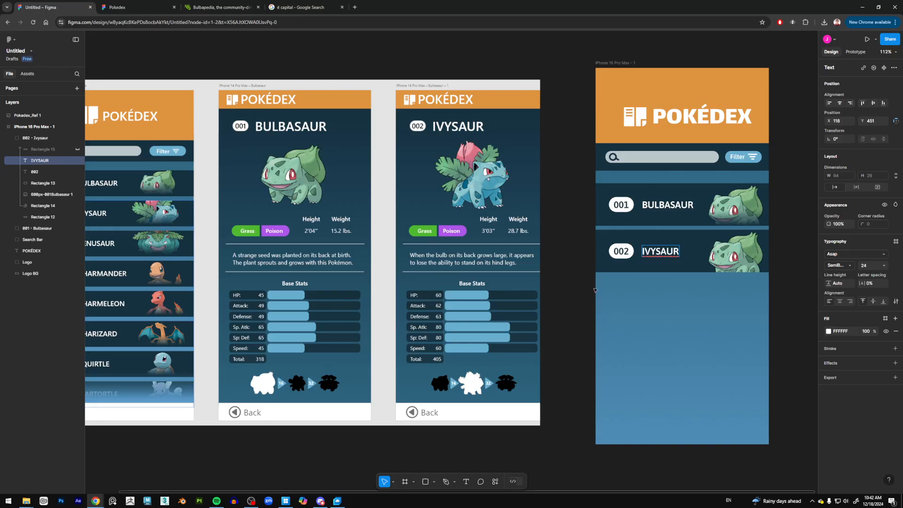
Delete the Bulbasaur image from the 002 - Ivysaur entry
left_click(575, 277)
scroll(595, 294, "right", 1)
left_click(690, 258)
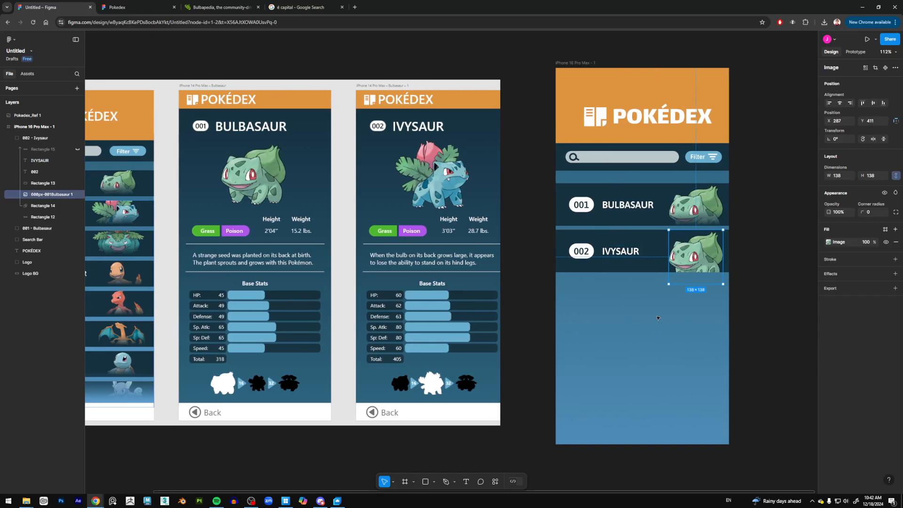
scroll(658, 318, "left", 1)
key("Delete")
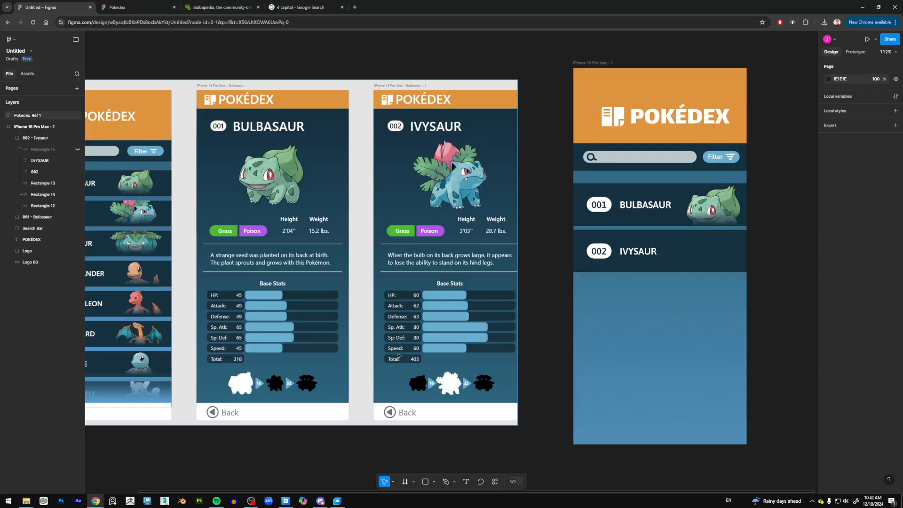
left_click(27, 503)
left_click(100, 481)
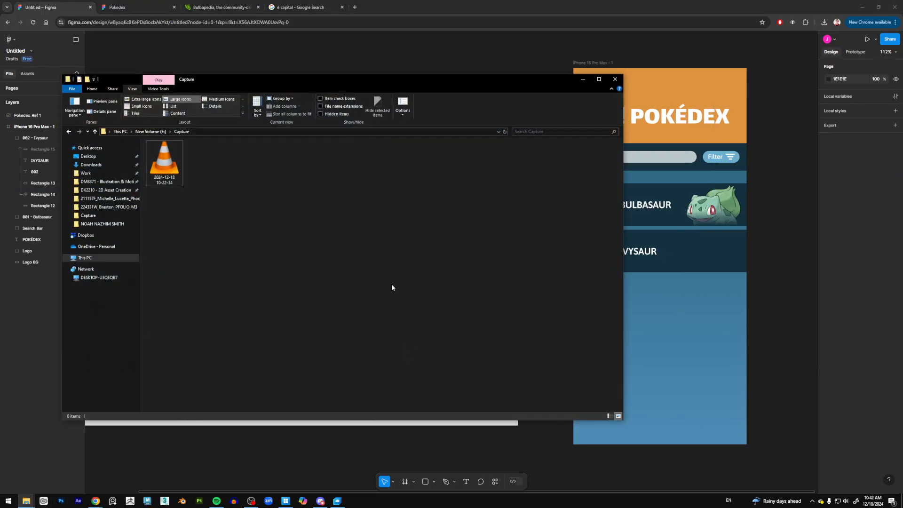
left_click(583, 80)
Import the 600px-002Ivysaur image from the Demo folder and scale it to 160 × 160 at the second entry's right end
left_click(27, 501)
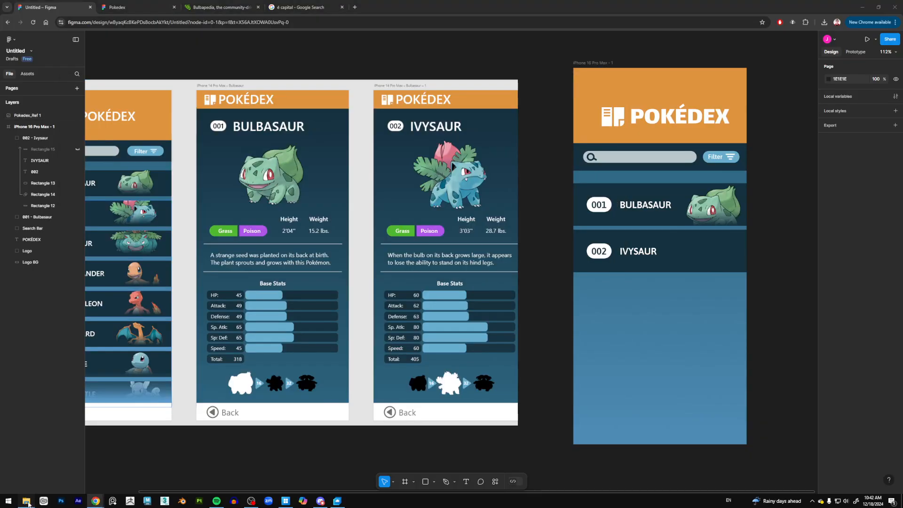
left_click(36, 479)
left_click_drag(477, 395, 803, 300)
left_click_drag(802, 344, 708, 275)
left_click_drag(733, 305, 712, 267)
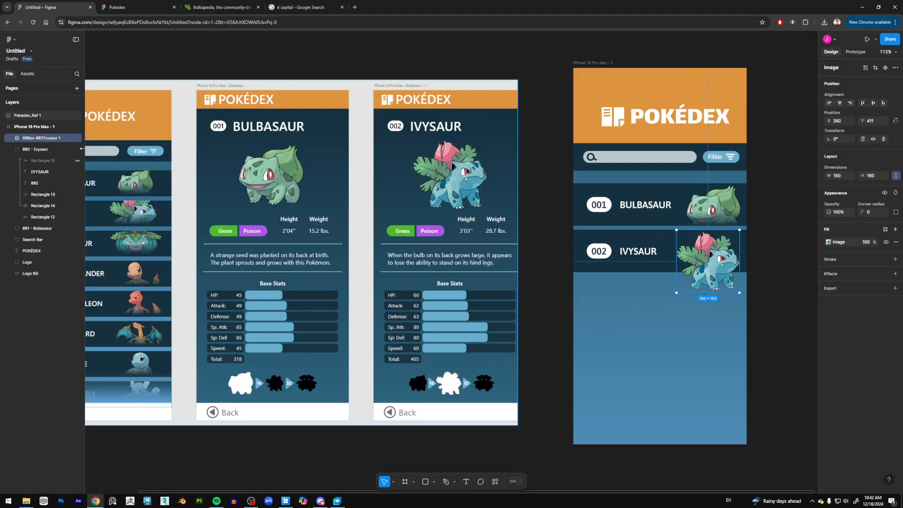
Nest the Ivysaur image beneath Rectangle 15 in the 002 - Ivysaur group, enlarge it to 169 × 169 and shift it up within the entry
left_click_drag(42, 138, 51, 170)
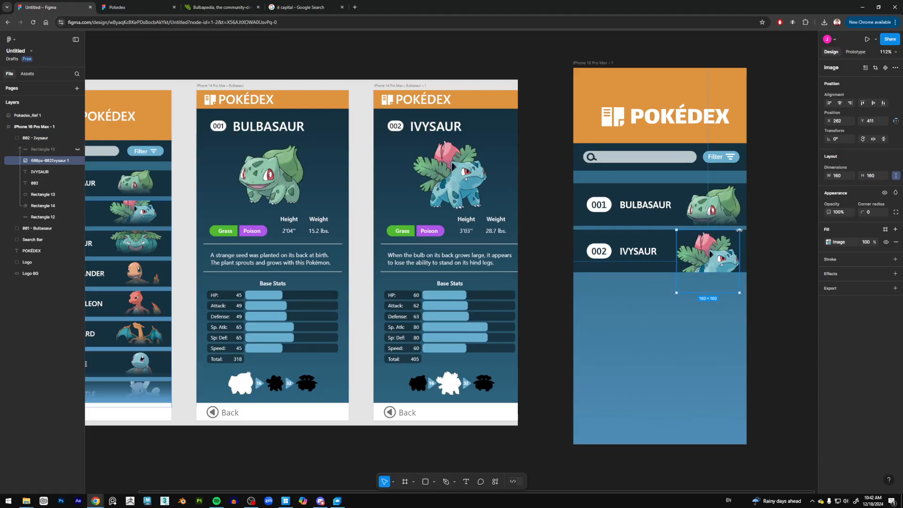
left_click_drag(739, 230, 742, 226)
left_click_drag(721, 265, 721, 259)
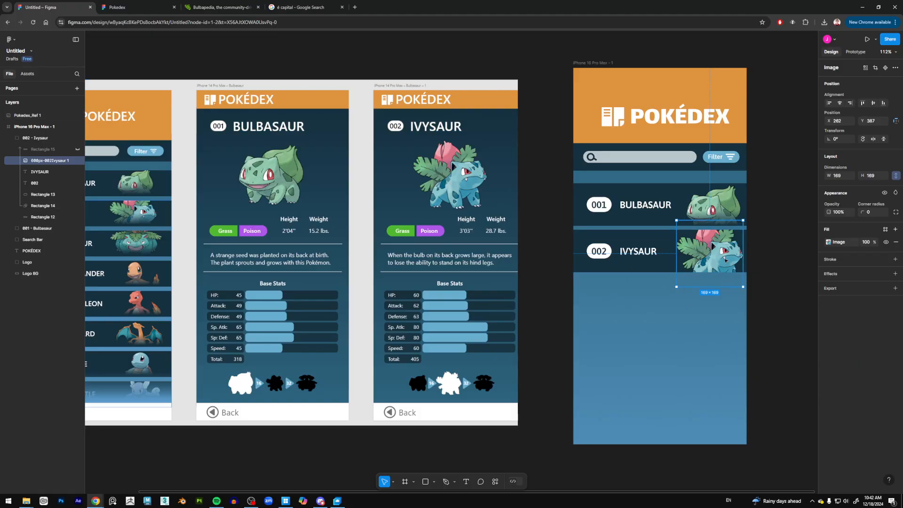
left_click(546, 235)
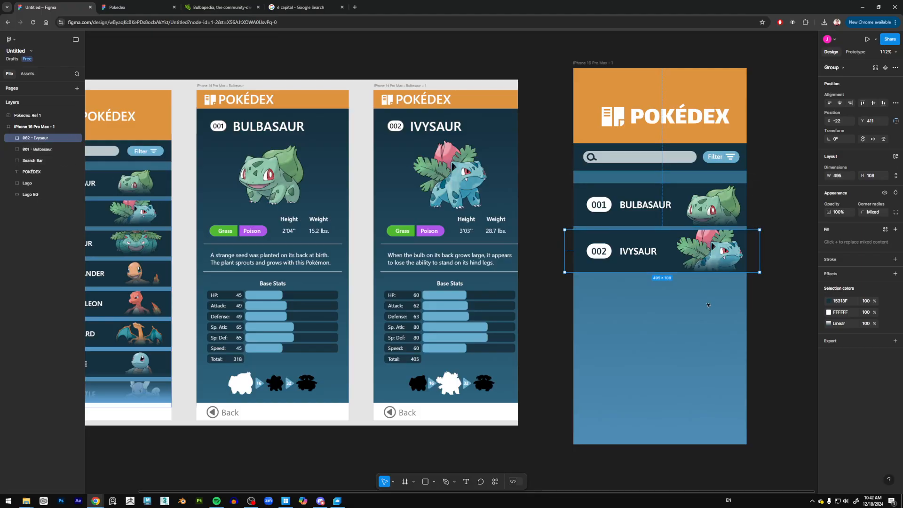
Duplicate the 002 - Ivysaur group and place the copy just below the original at Y 529
left_click_drag(673, 259, 671, 305)
scroll(590, 286, "down", 1)
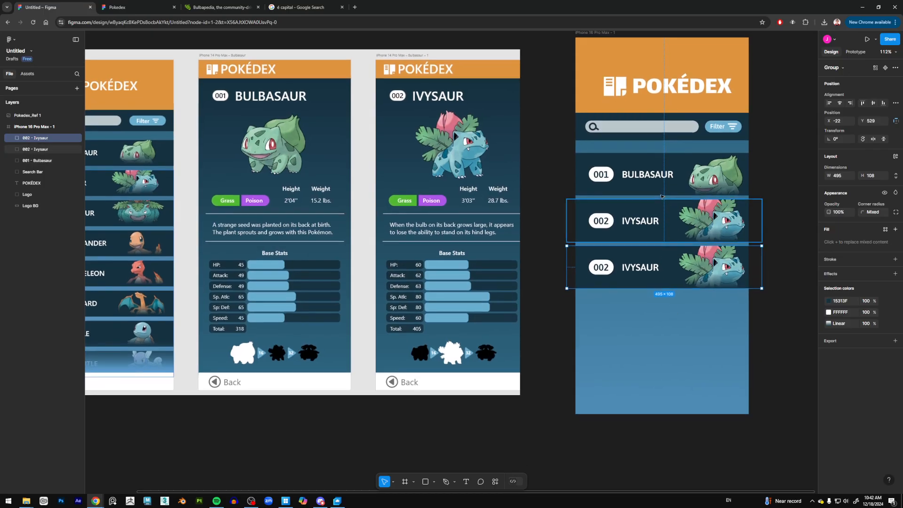
left_click(622, 301)
left_click(593, 287)
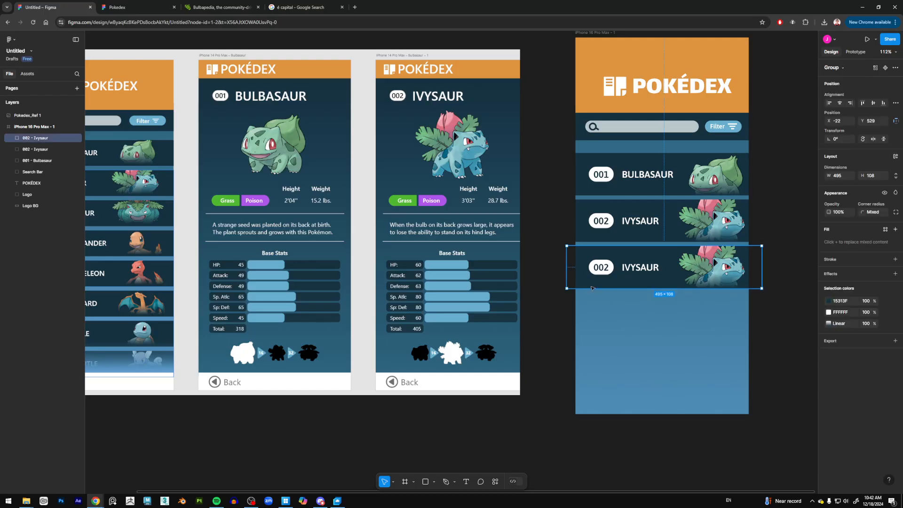
Hide the third entry's gradient overlay, Rectangle 15, and change the entry's number to 003
double_click(602, 269)
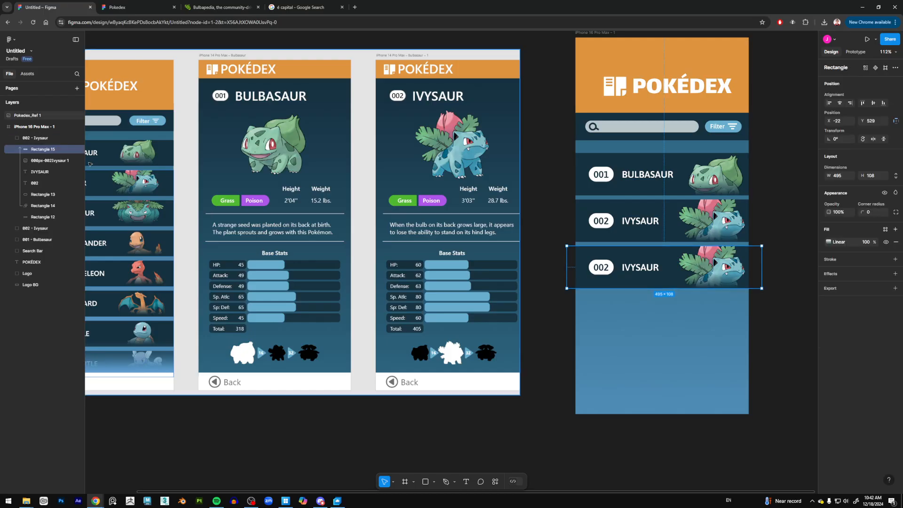
left_click(77, 150)
left_click(38, 183)
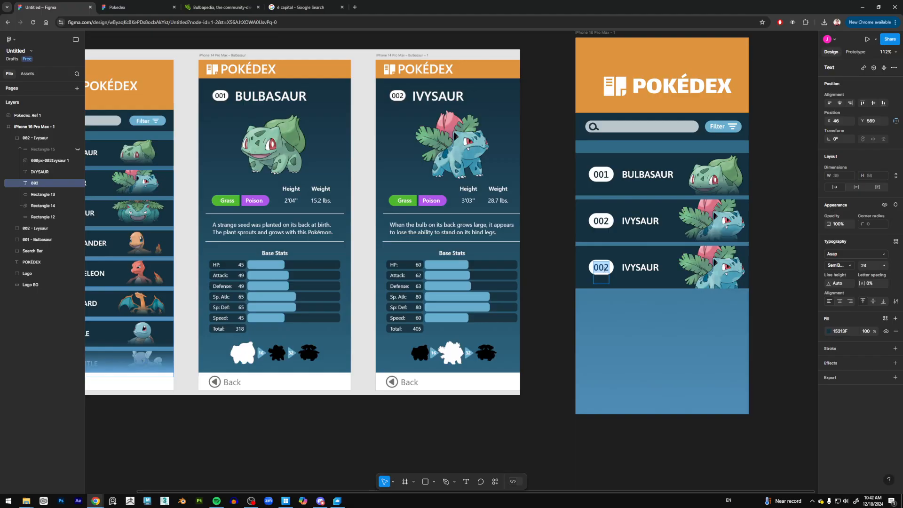
key("BackSpace")
type("3")
Change the third entry's name to VENUSAUR and rename its group as 003 - Venusaur
left_click(645, 267)
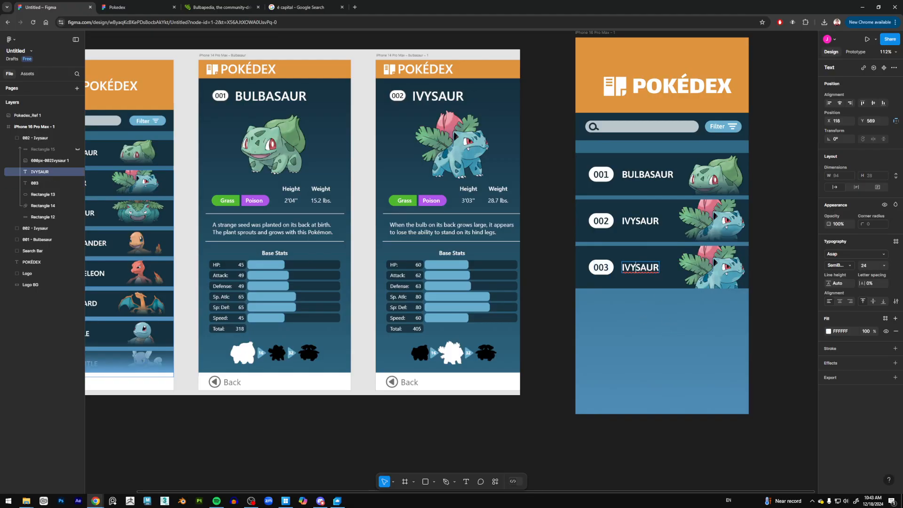
key("shift+Home")
type("VENU")
key("Escape")
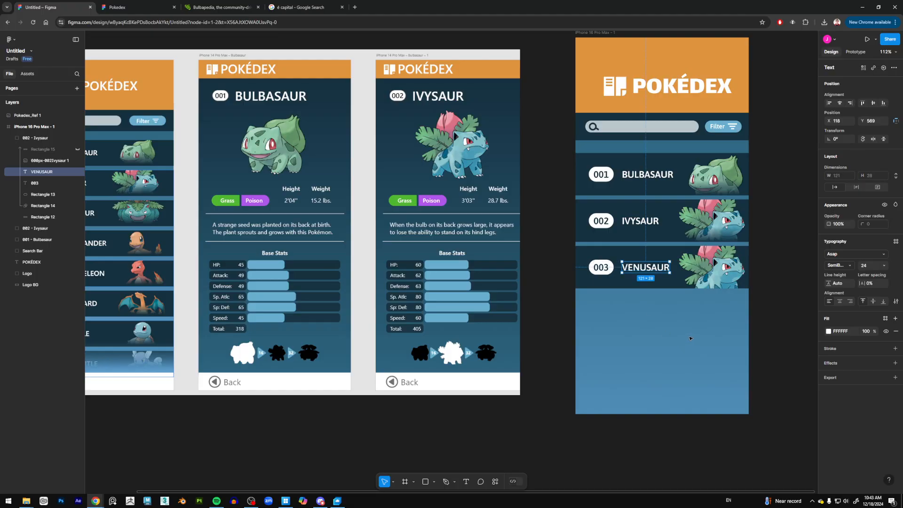
double_click(30, 139)
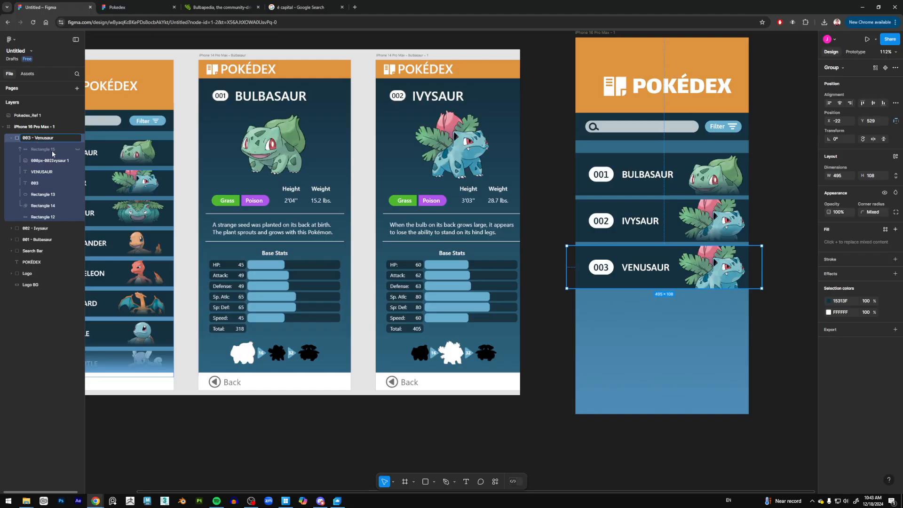
left_click(675, 396)
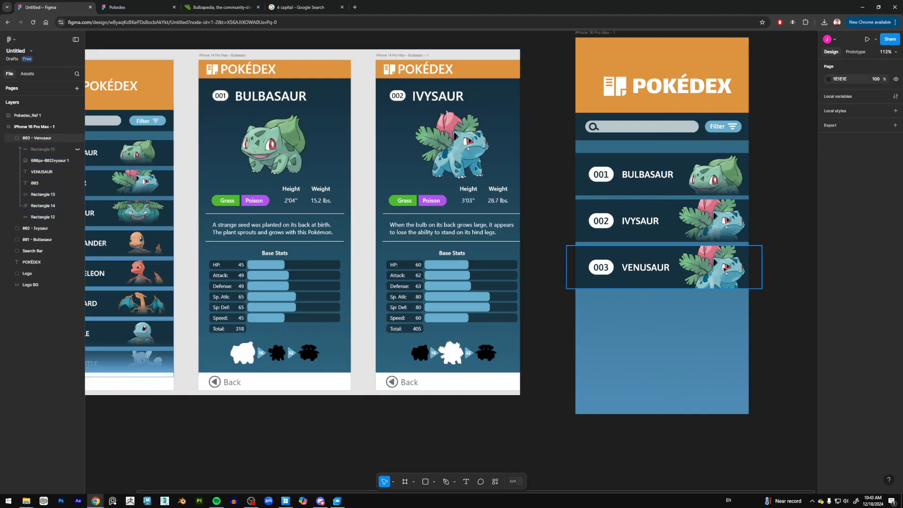
Delete the Ivysaur image from the 003 - Venusaur entry
left_click(724, 272)
left_click(55, 164)
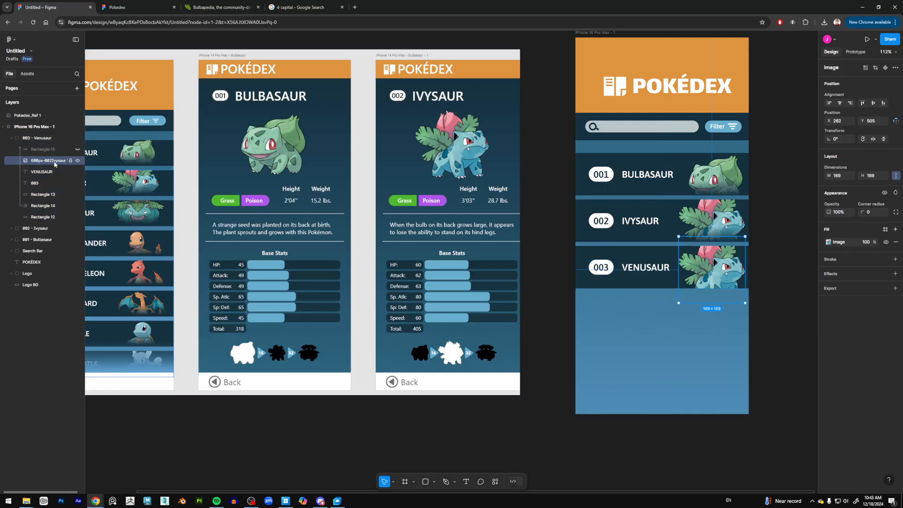
key("Delete")
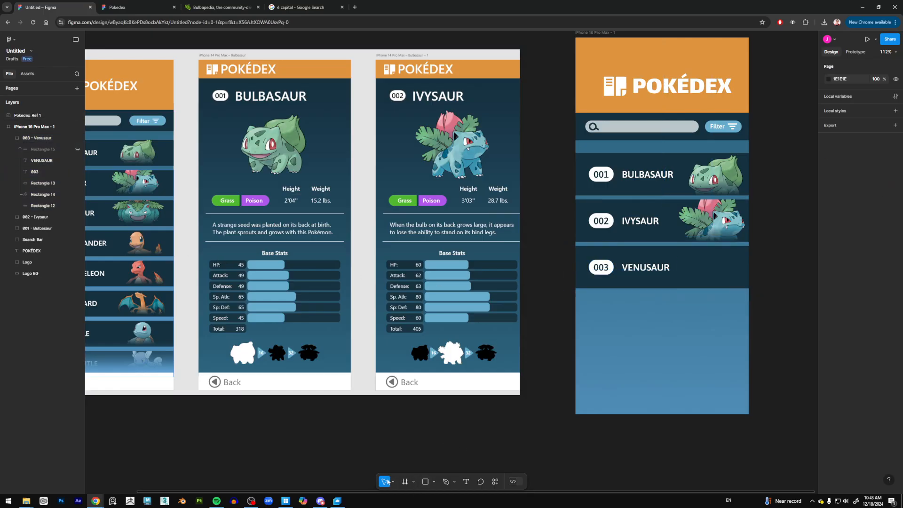
Import the 600px-003Venusaur image from the Demo folder and scale it to 180 × 180 at the third entry's right end
left_click(27, 501)
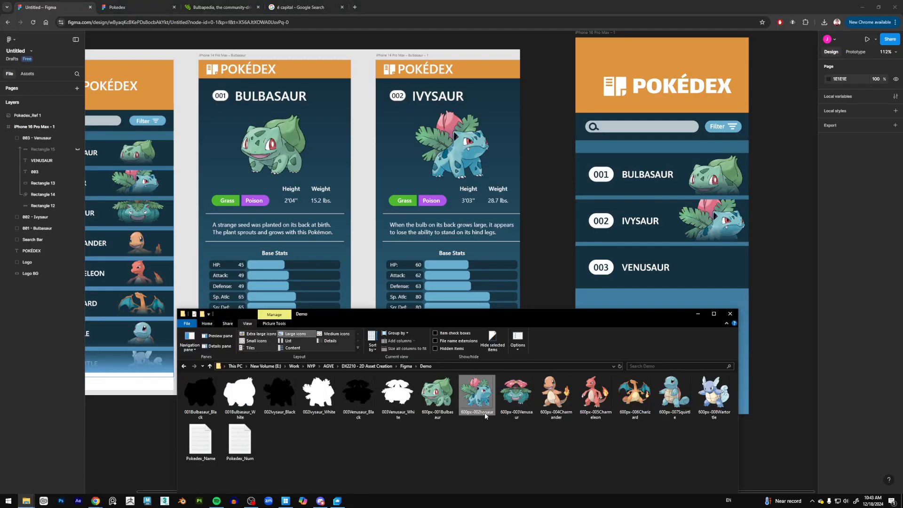
left_click_drag(518, 401, 660, 258)
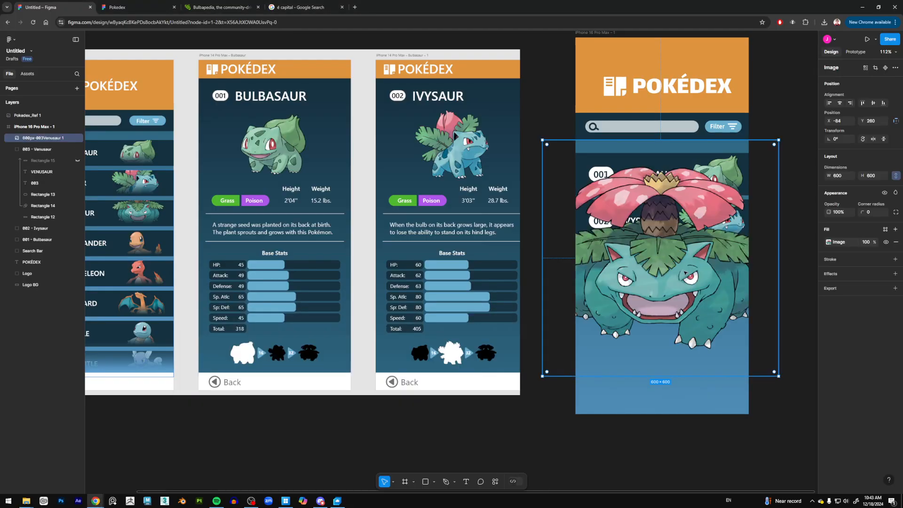
left_click_drag(542, 140, 695, 292)
left_click_drag(733, 337, 691, 254)
left_click_drag(726, 287, 711, 267)
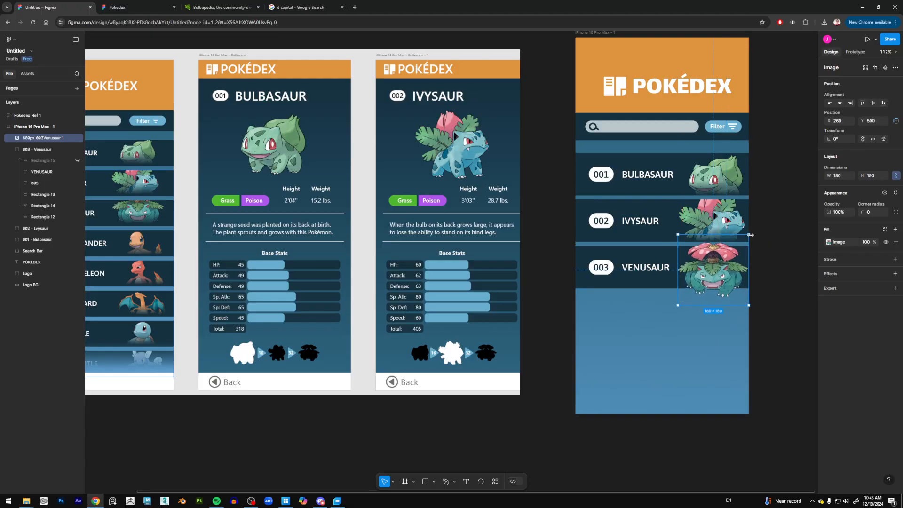
Enlarge the Venusaur image to 194 × 194 at X 257, Y 499 and nest it beneath Rectangle 15 in the 003 - Venusaur group
left_click_drag(751, 235, 755, 231)
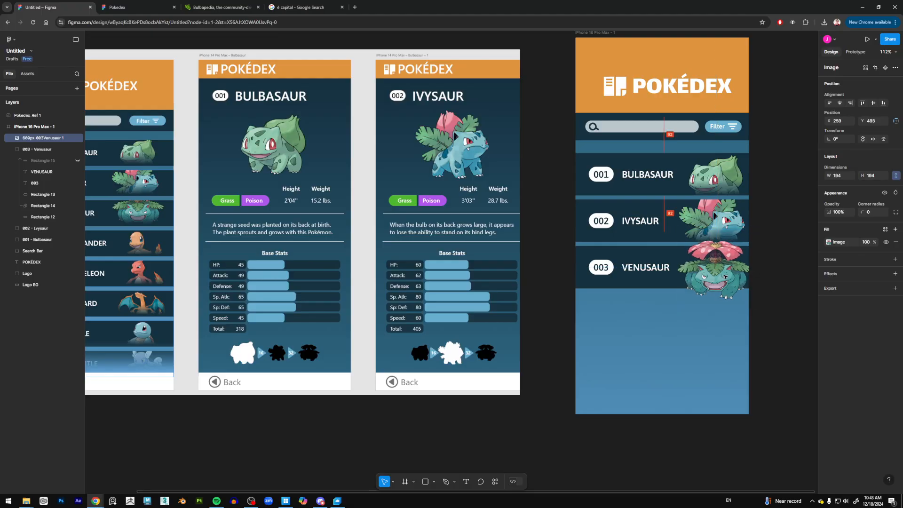
left_click_drag(726, 276, 725, 278)
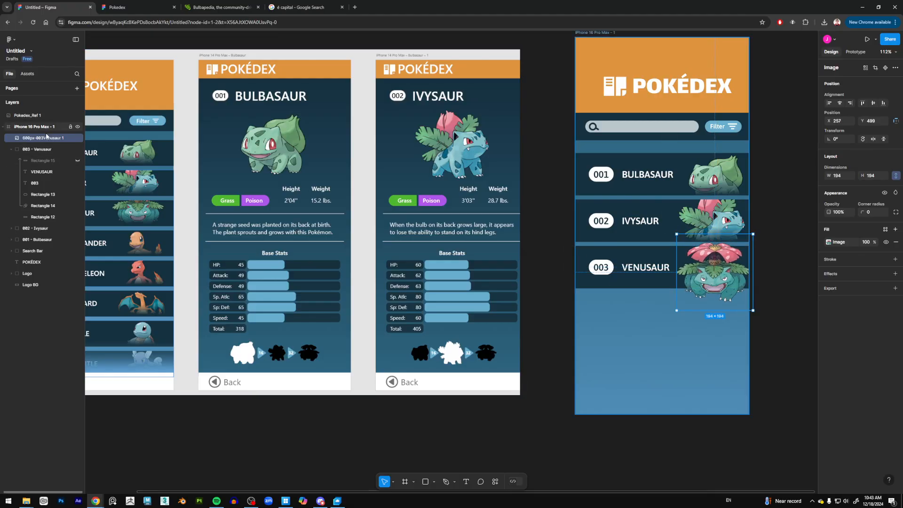
left_click_drag(45, 137, 46, 167)
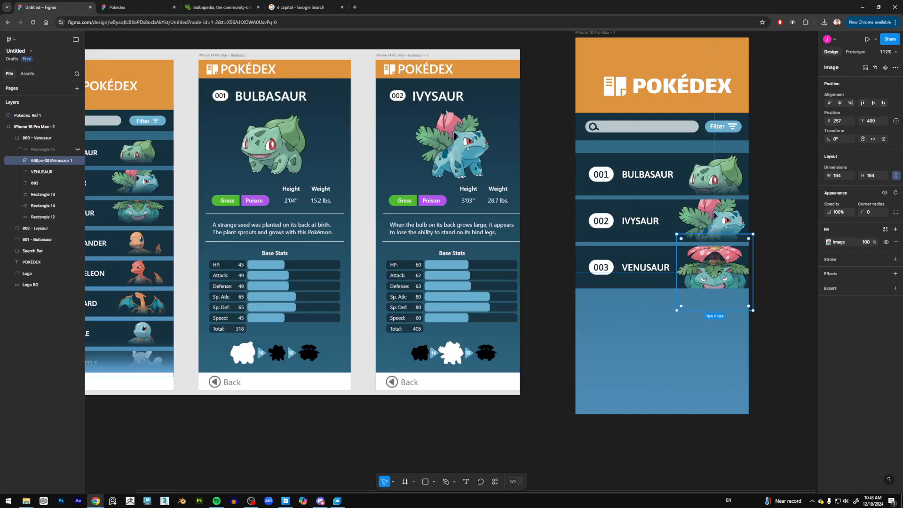
Show the third entry's gradient overlay, Rectangle 15, and nudge the Venusaur image up to Y 485
left_click(78, 150)
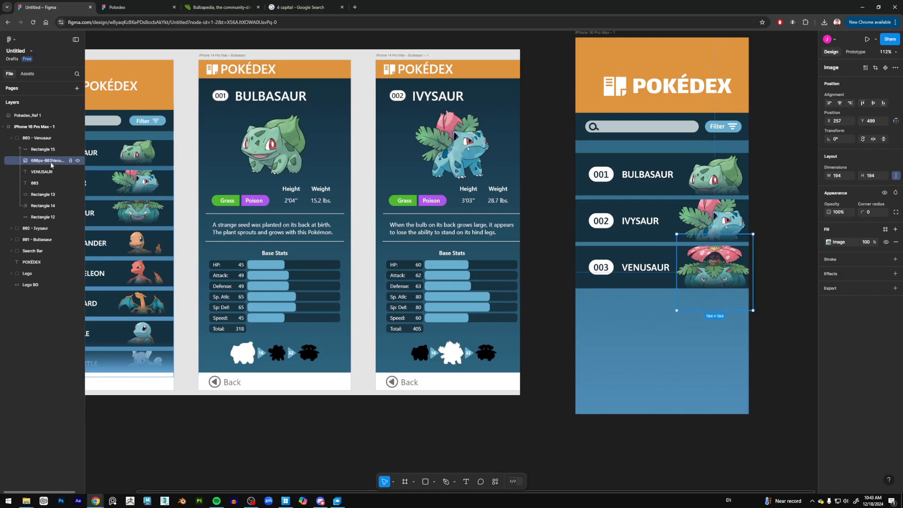
key("Up")
key("Up")
key("Up")
key("Up")
key("Up")
key("Up")
key("Up")
key("Up")
key("Up")
key("Up")
key("Up")
key("Up")
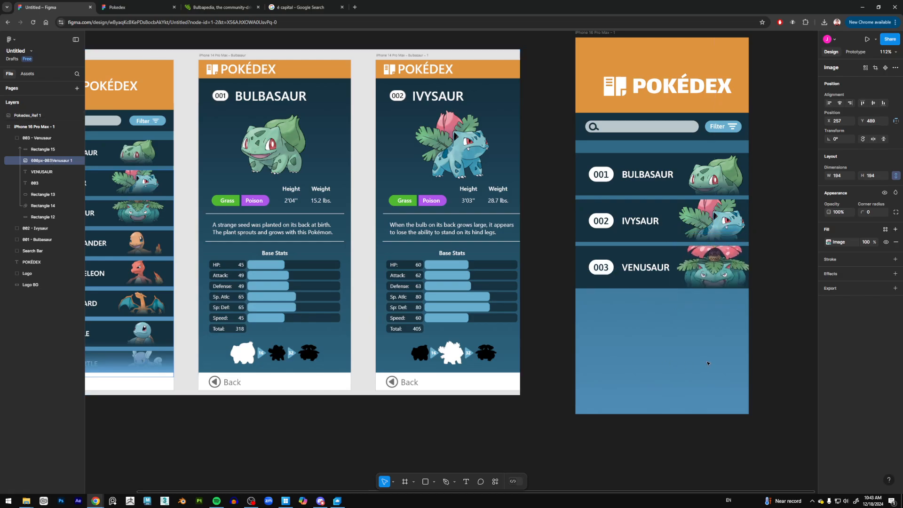
key("Up")
key("Up")
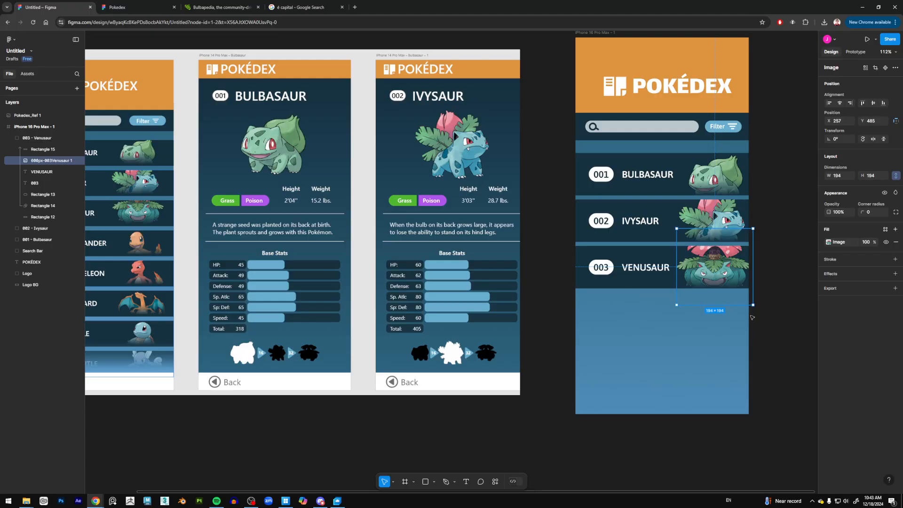
left_click(789, 357)
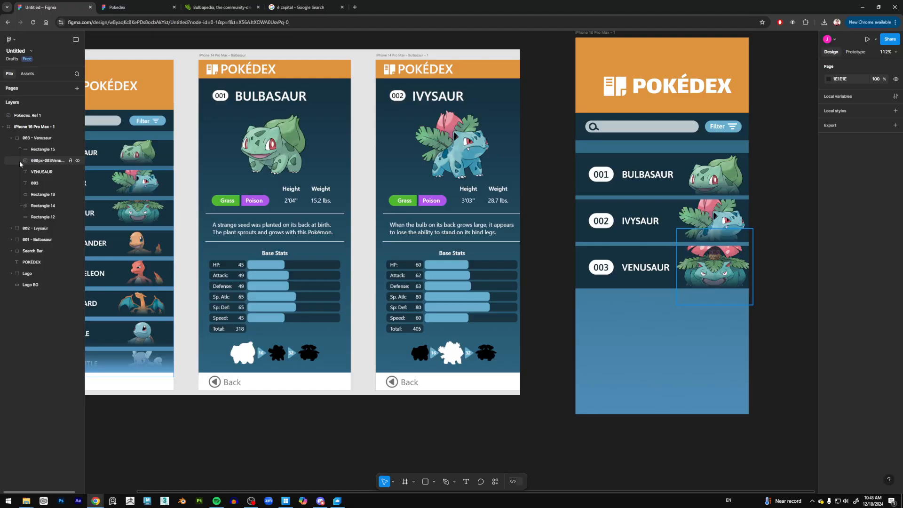
Duplicate the 003 - Venusaur row group and place the copy beneath it in the phone frame at Y 647
left_click(12, 138)
left_click(46, 139)
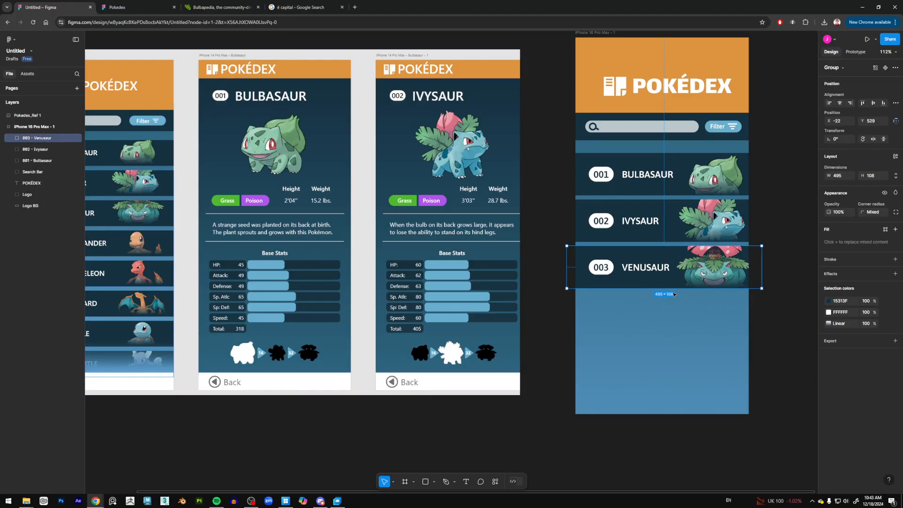
key("ctrl+d")
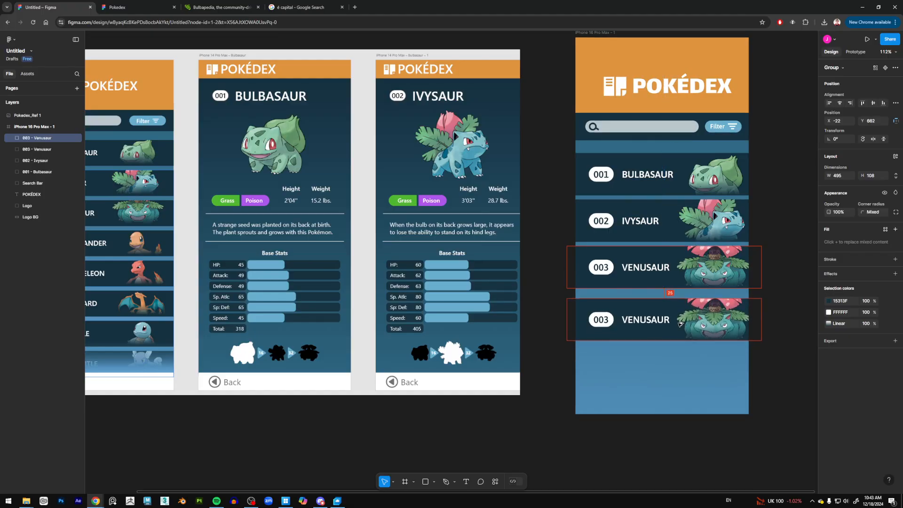
left_click_drag(679, 320, 679, 320)
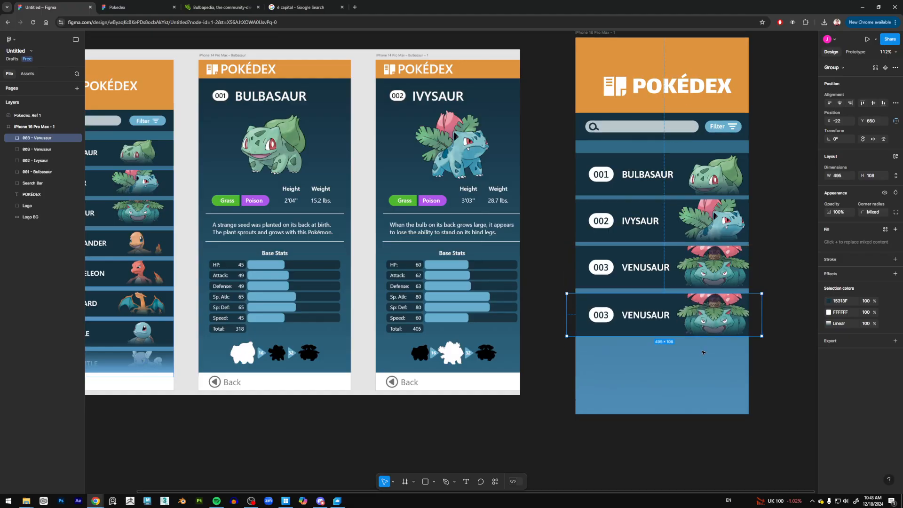
key("Up")
key("Up")
key("Up")
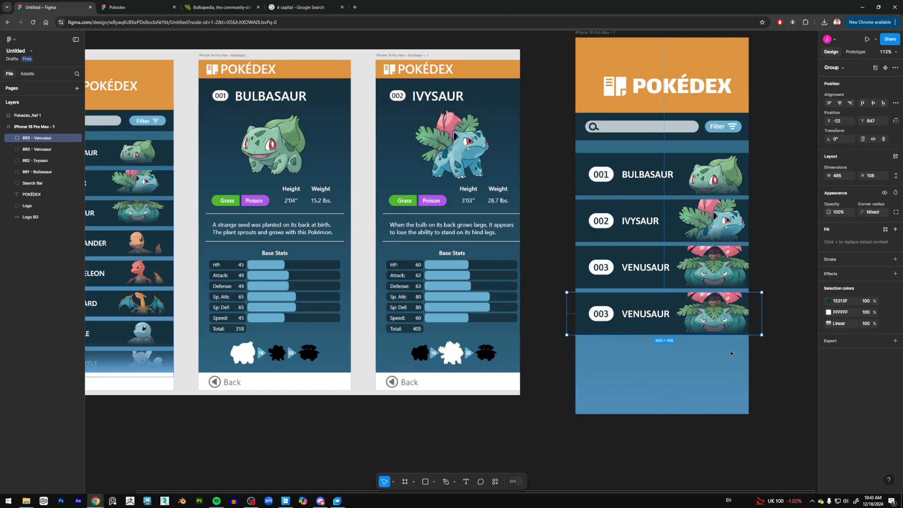
Repeat the Venusaur row duplication three more times down the list at the same spacing
key("ctrl+d")
key("ctrl+d")
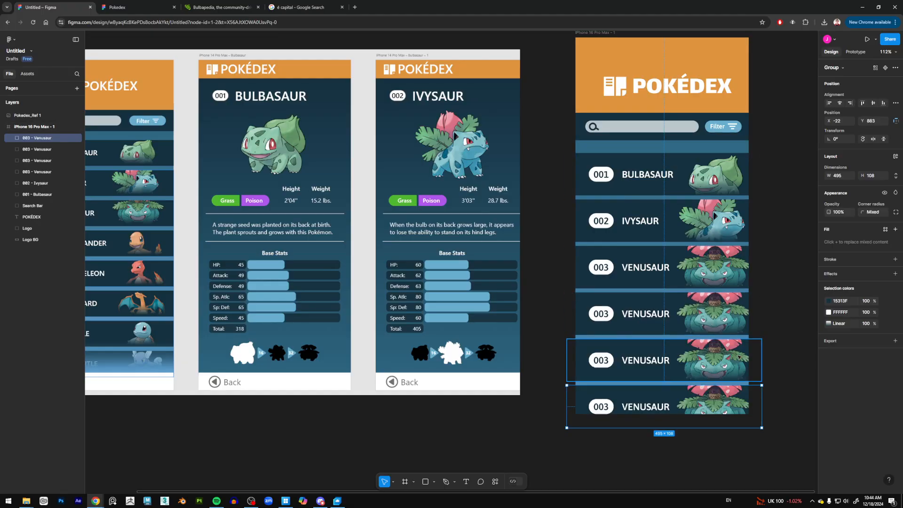
key("ctrl+d")
Compare the extended Pokémon list with the main menu screen in the Pokédex reference image
scroll(739, 358, "down", 1)
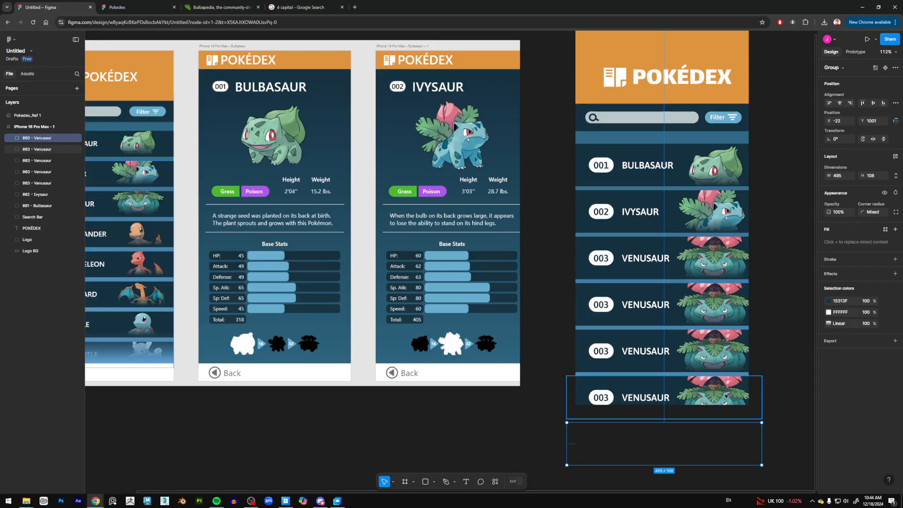
scroll(733, 371, "down", 2)
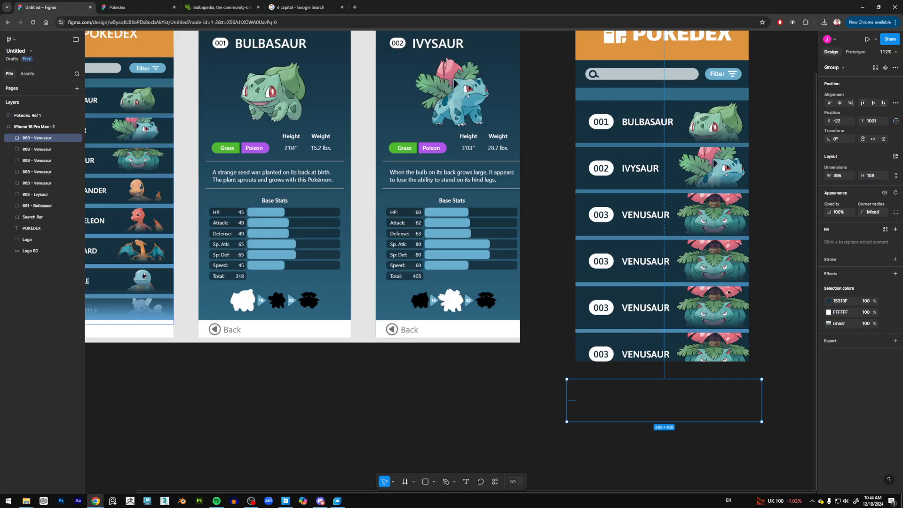
left_click_drag(687, 272, 635, 281)
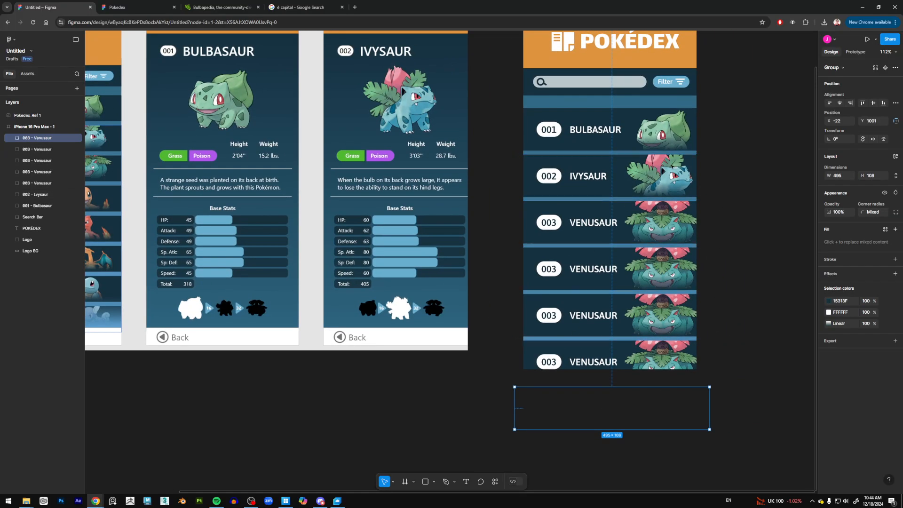
scroll(658, 226, "left", 5)
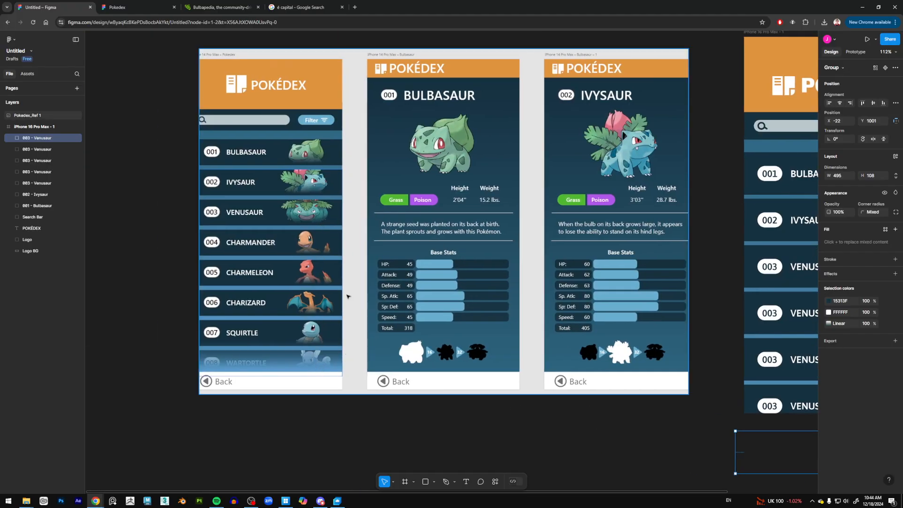
scroll(347, 295, "right", 4)
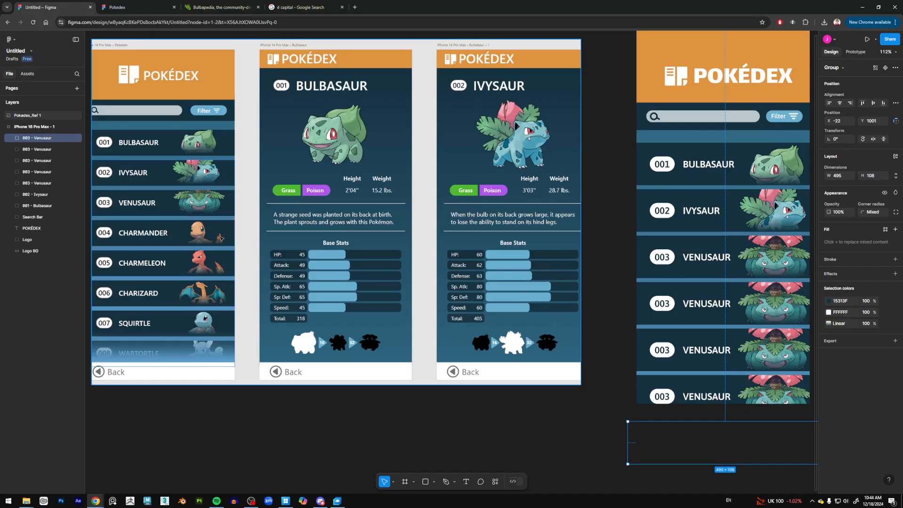
scroll(160, 282, "right", 5)
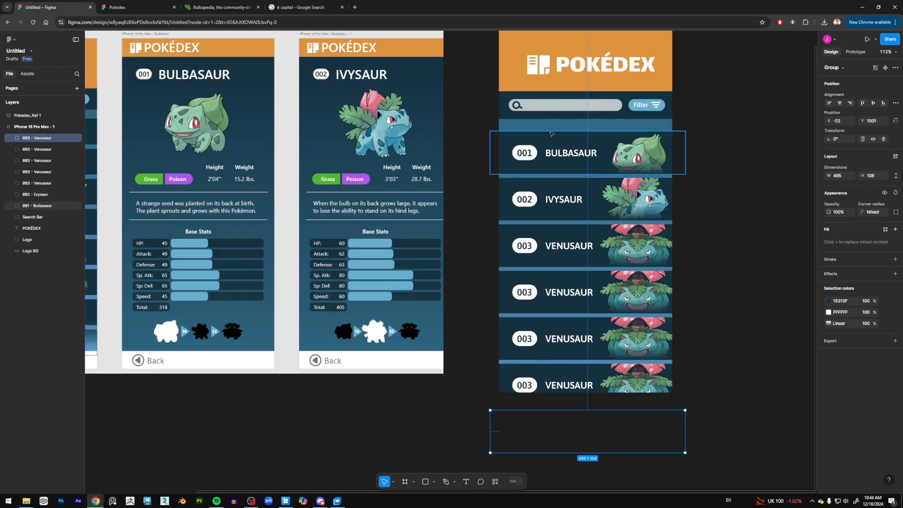
scroll(555, 255, "up", 2)
scroll(559, 259, "down", 1)
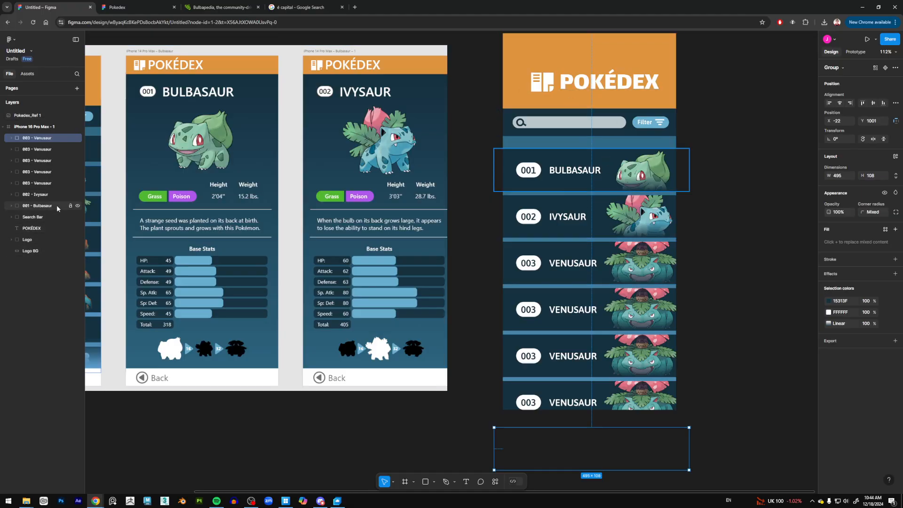
Group all the Pokémon rows, from 001 - Bulbasaur to the last Venusaur copy, and name the group Pokedex
left_click(45, 205)
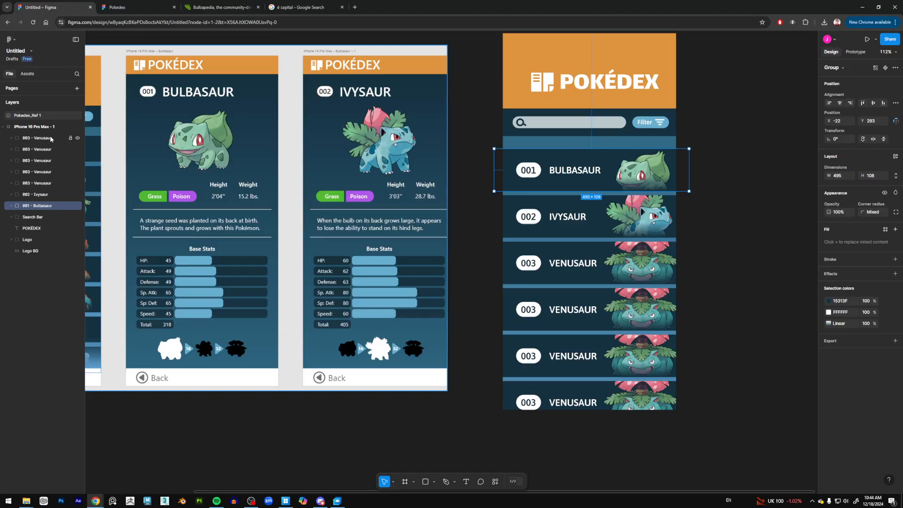
left_click(51, 138, "shift")
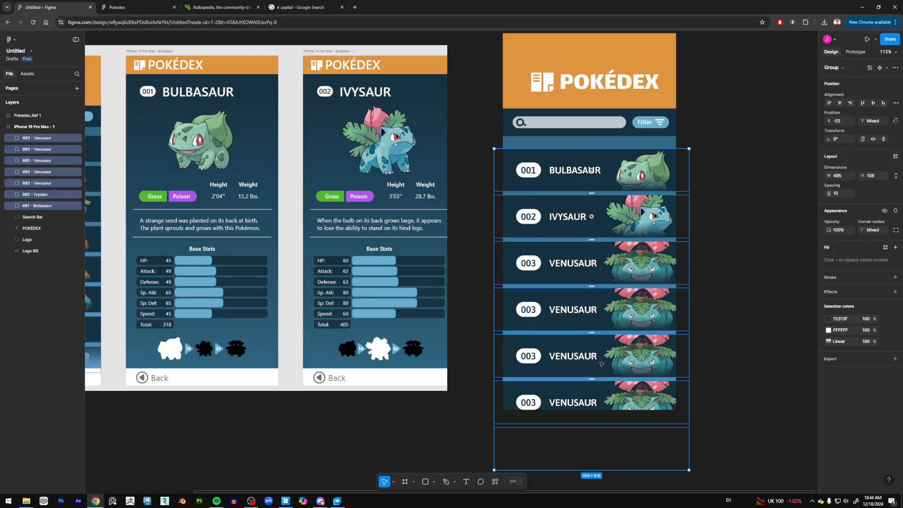
left_click_drag(504, 269, 476, 267)
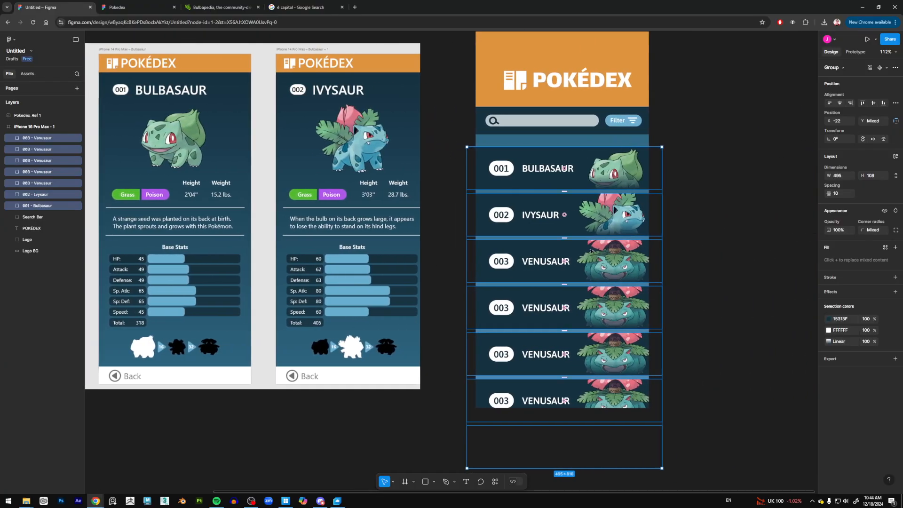
right_click(42, 137)
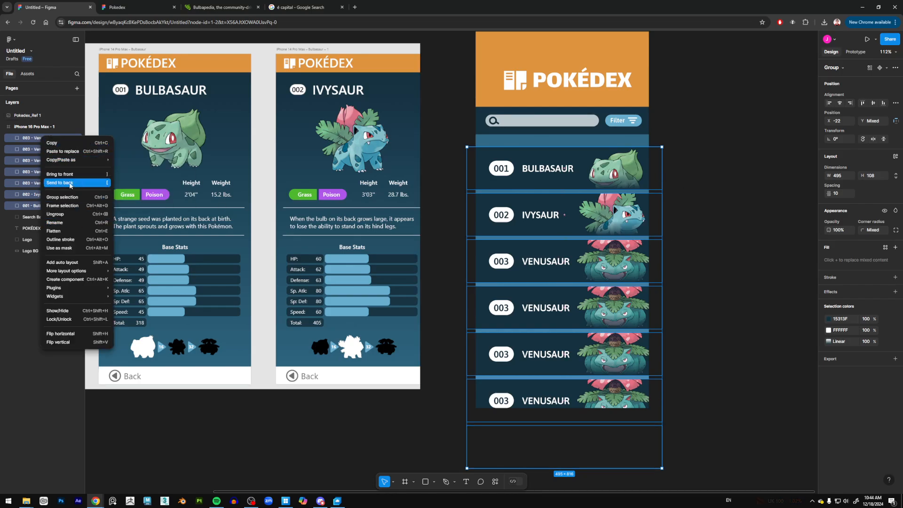
left_click(67, 197)
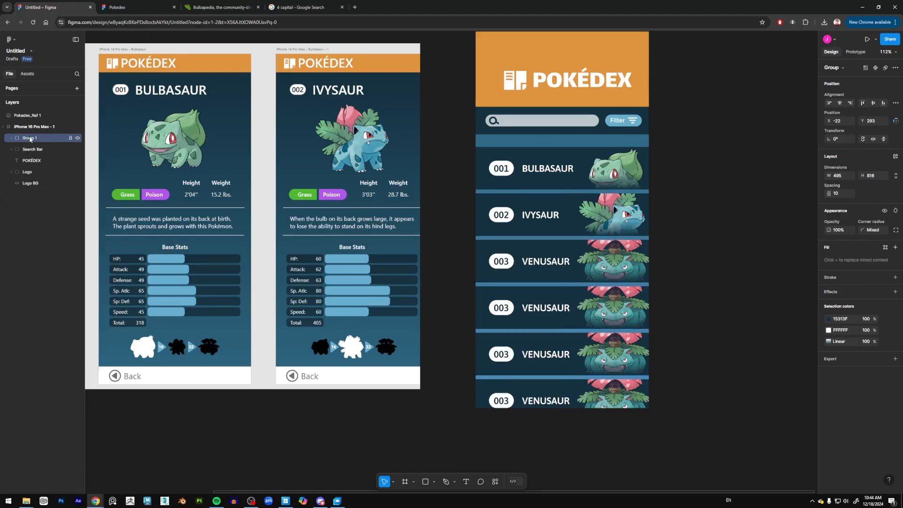
double_click(34, 139)
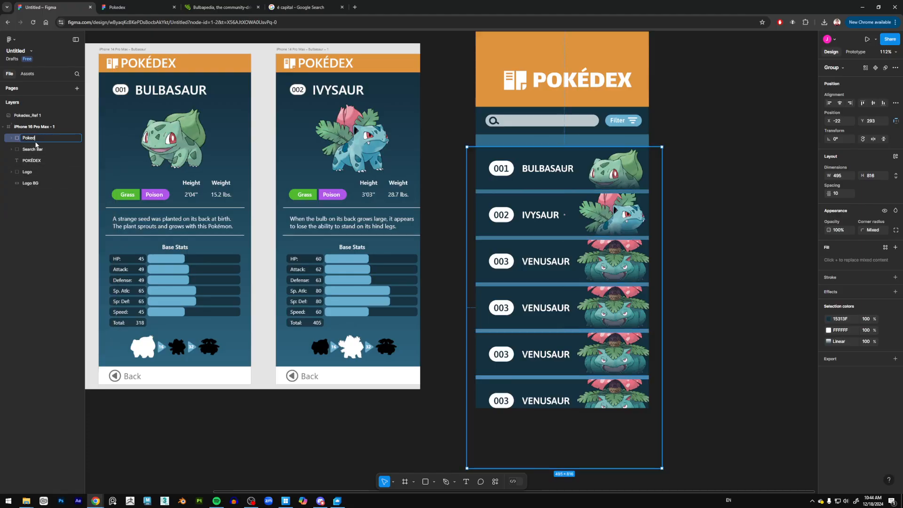
key("Return")
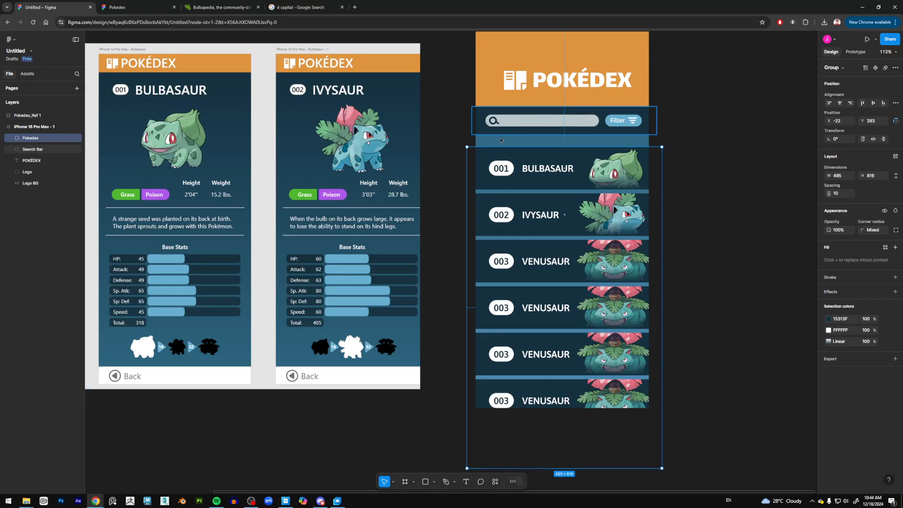
Rename the iPhone 16 Pro Max - 1 frame as Main Menu (Top)
left_click_drag(625, 119, 570, 229)
left_click(440, 137)
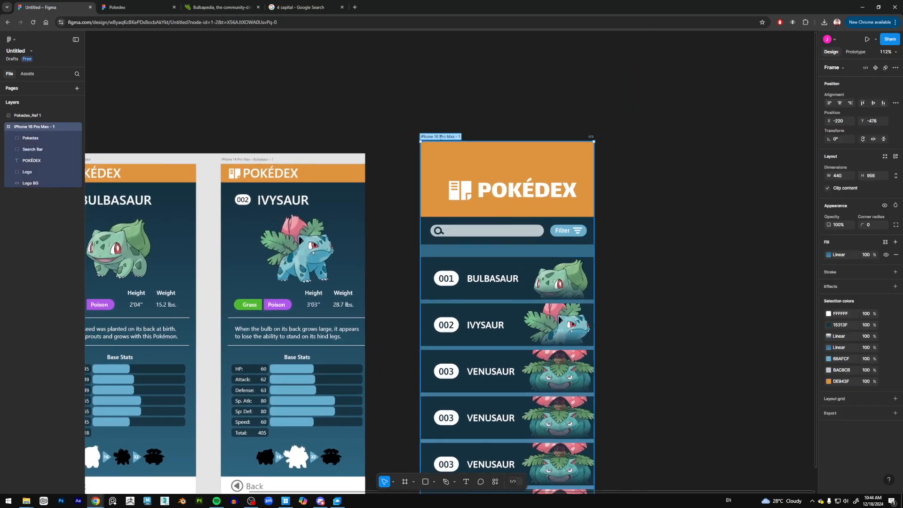
type("Main Menu")
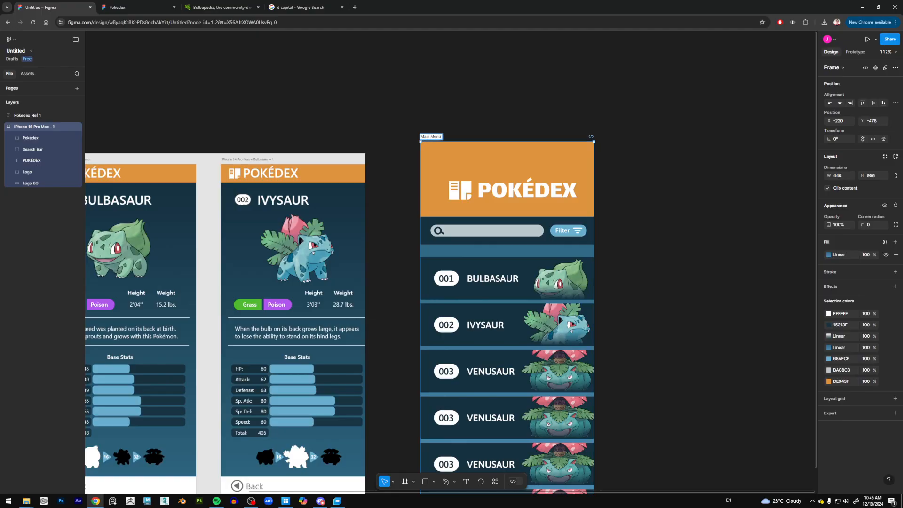
type(" (Top)")
key("Return")
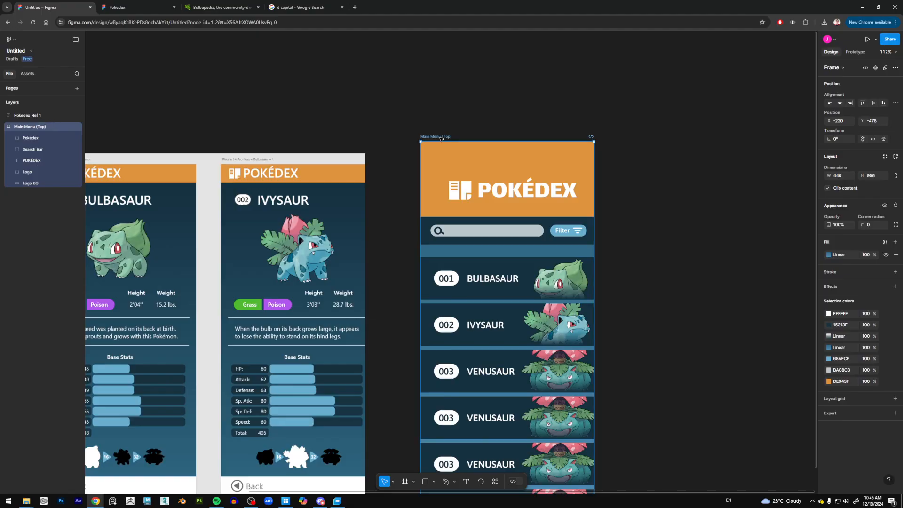
Duplicate the Main Menu (Top) frame beside the original
key("ctrl+d")
left_click_drag(666, 260, 588, 159)
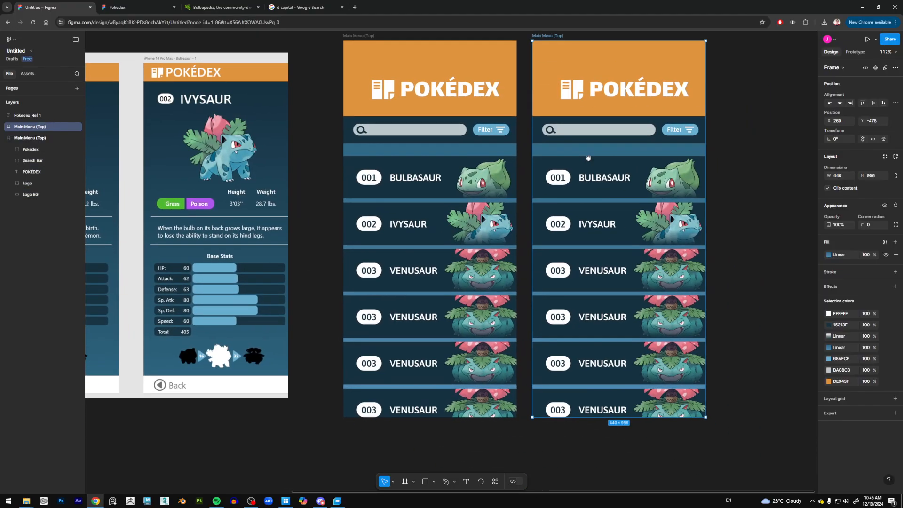
scroll(645, 135, "down", 1)
scroll(644, 135, "down", 3)
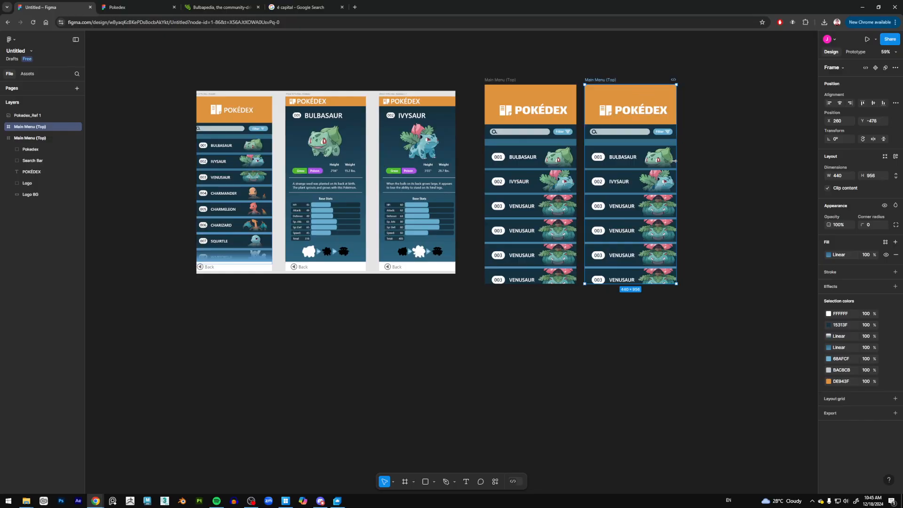
In the duplicated frame, move the Pokedex group up to Y 124 and stack it beneath the Logo BG layer
left_click(656, 187)
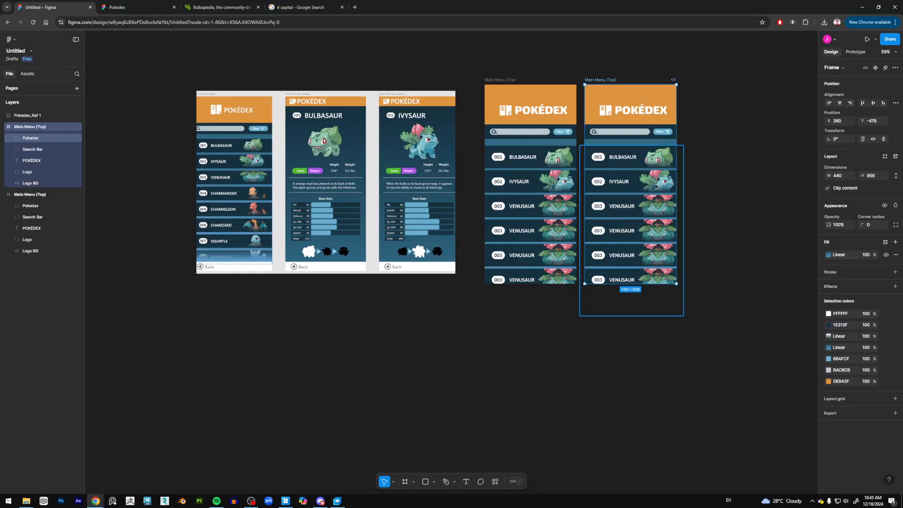
left_click_drag(648, 215, 648, 181)
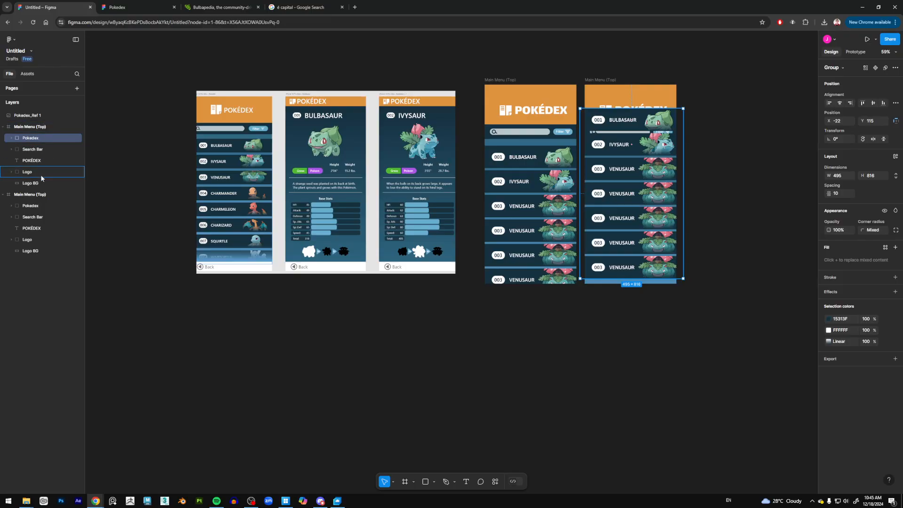
left_click_drag(31, 138, 30, 187)
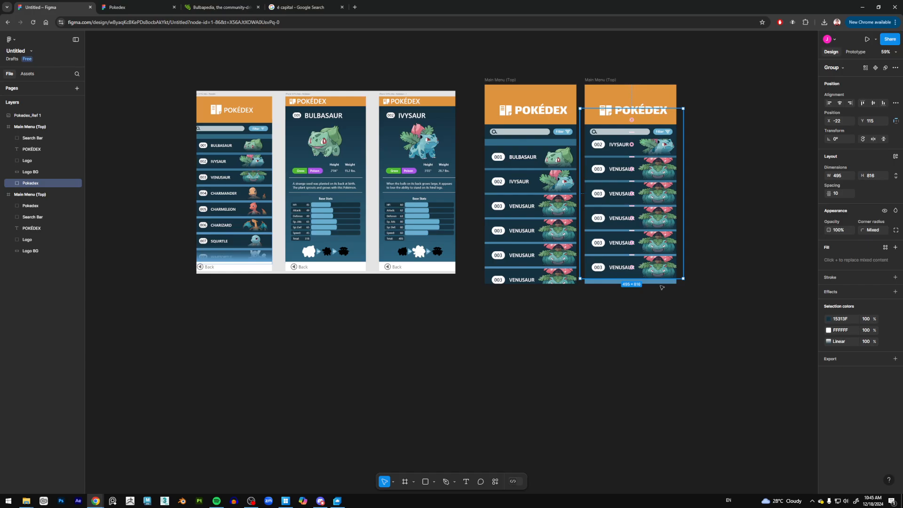
left_click_drag(639, 273, 641, 275)
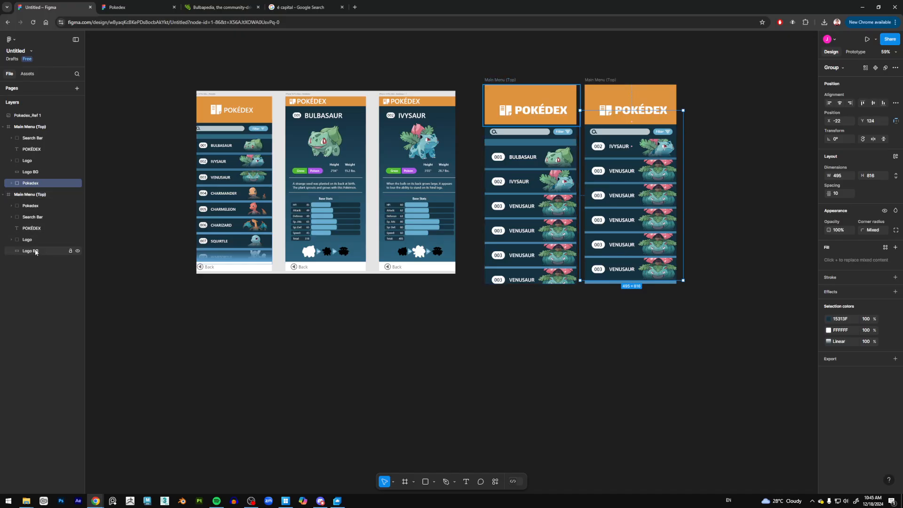
Reorder the original frame's Pokedex group so it sits beneath its Logo BG layer
left_click(539, 213)
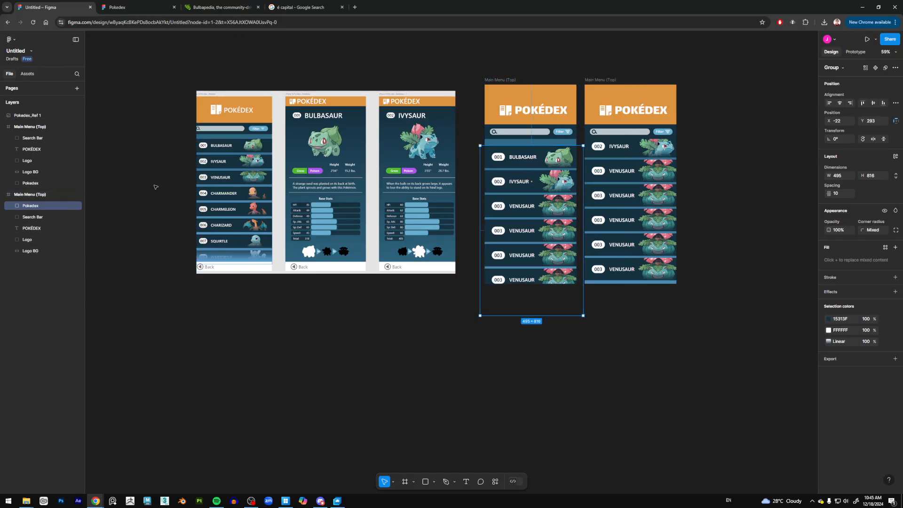
left_click_drag(31, 206, 33, 266)
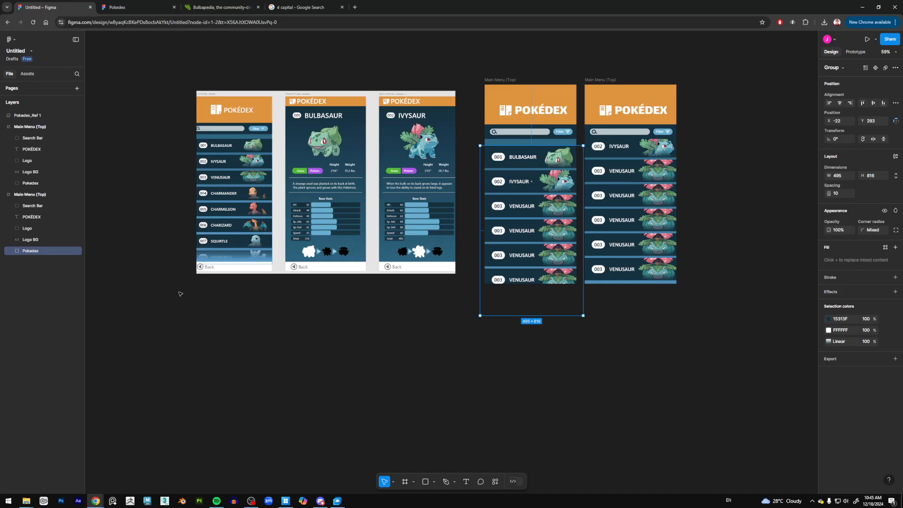
left_click(181, 294)
Rename the duplicated frame as Main Menu (Bottom)
scroll(248, 259, "up", 5)
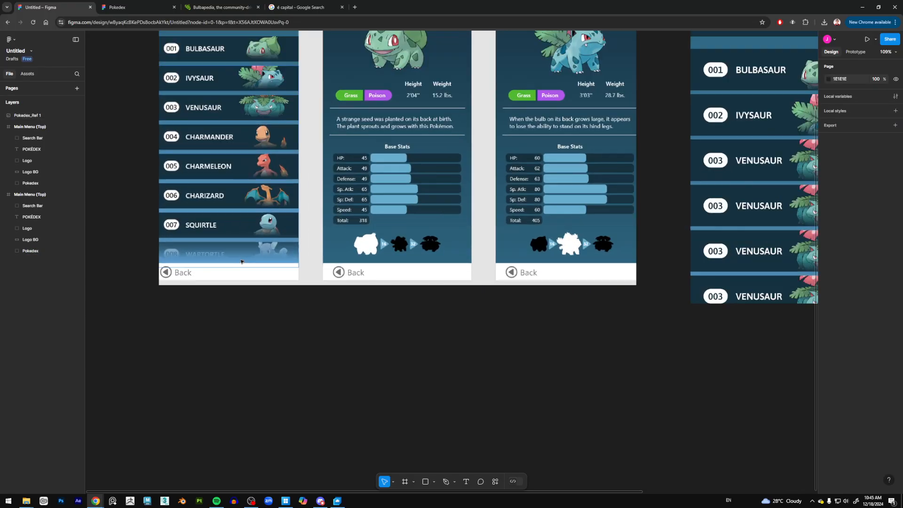
scroll(402, 266, "down", 3)
scroll(402, 267, "down", 2)
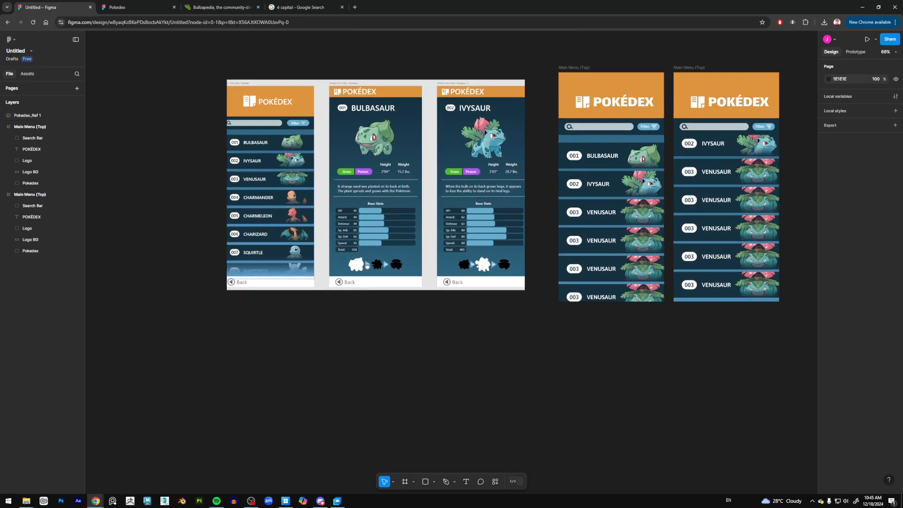
scroll(422, 347, "right", 3)
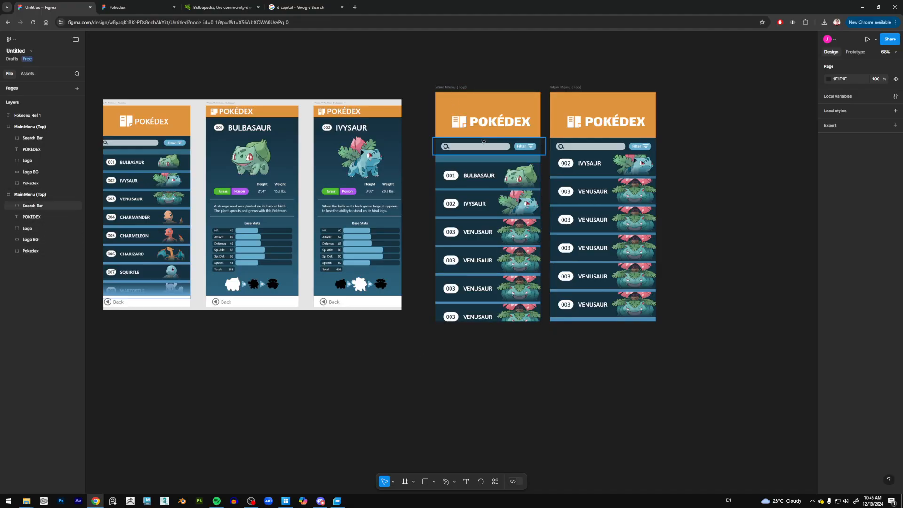
scroll(509, 224, "up", 1)
left_click(588, 69)
left_click(586, 68)
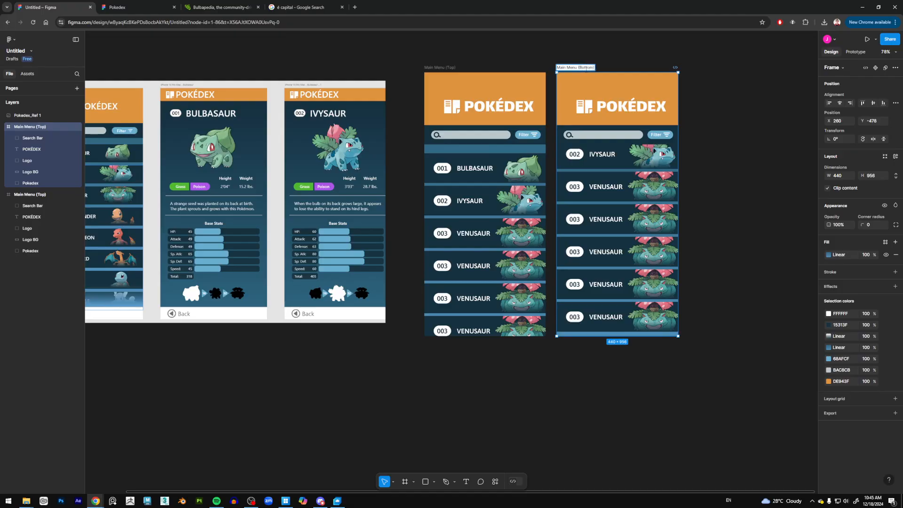
left_click(764, 133)
Draw a rectangle about 459 × 48 across the bottom edge of the Main Menu (Top) frame and fill it with 4F8DB6
left_click(484, 332)
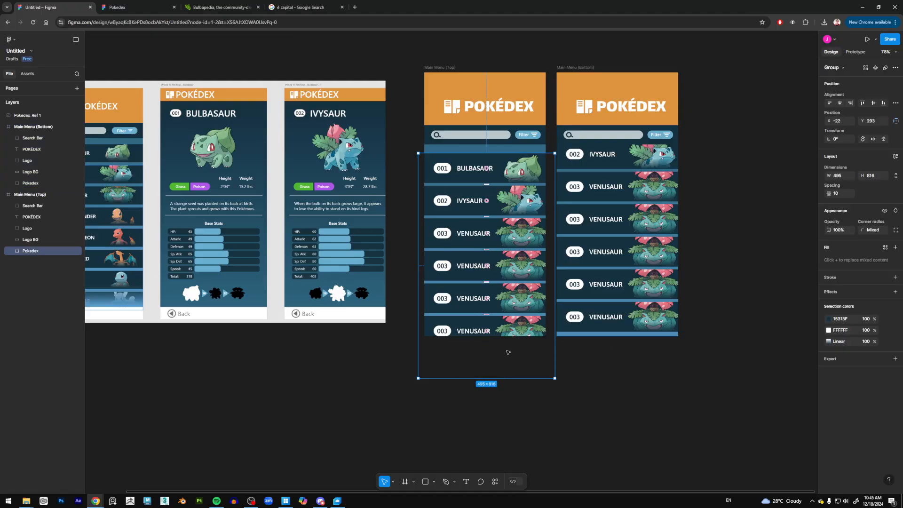
scroll(465, 276, "up", 3)
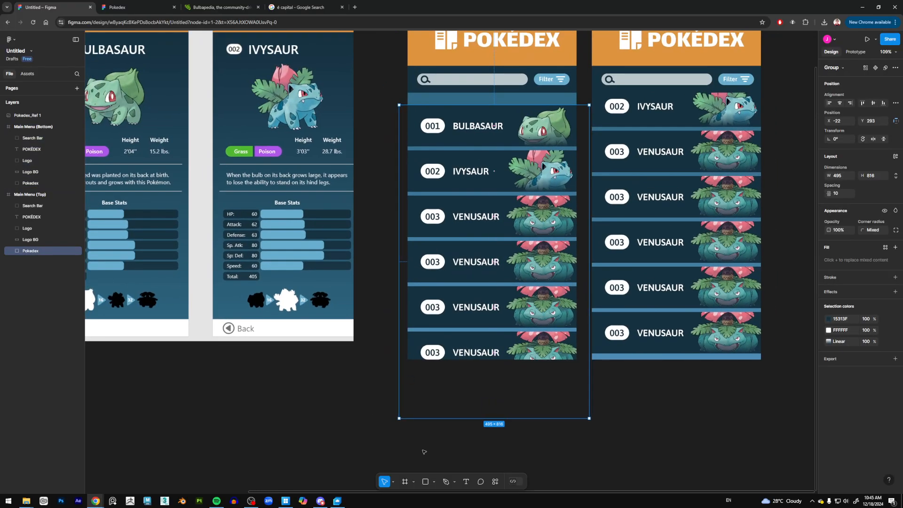
left_click(426, 482)
left_click_drag(403, 340, 579, 359)
left_click(829, 242)
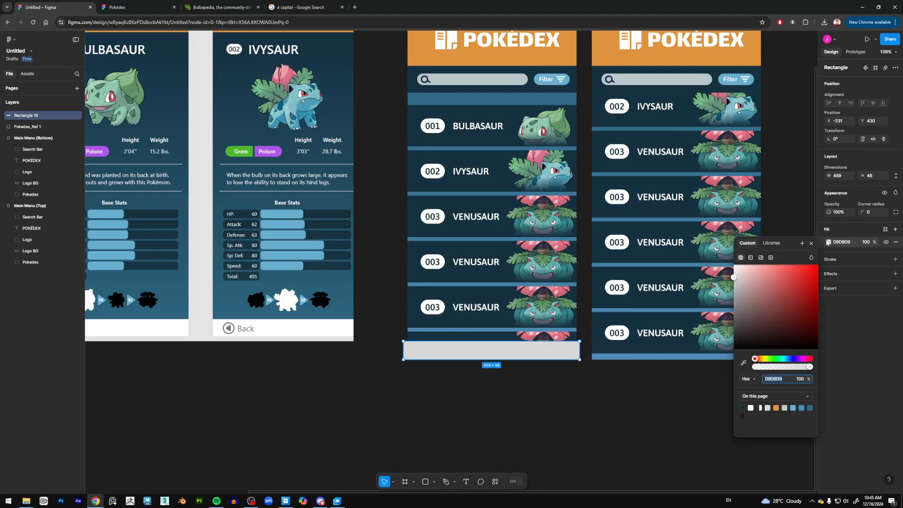
left_click(794, 407)
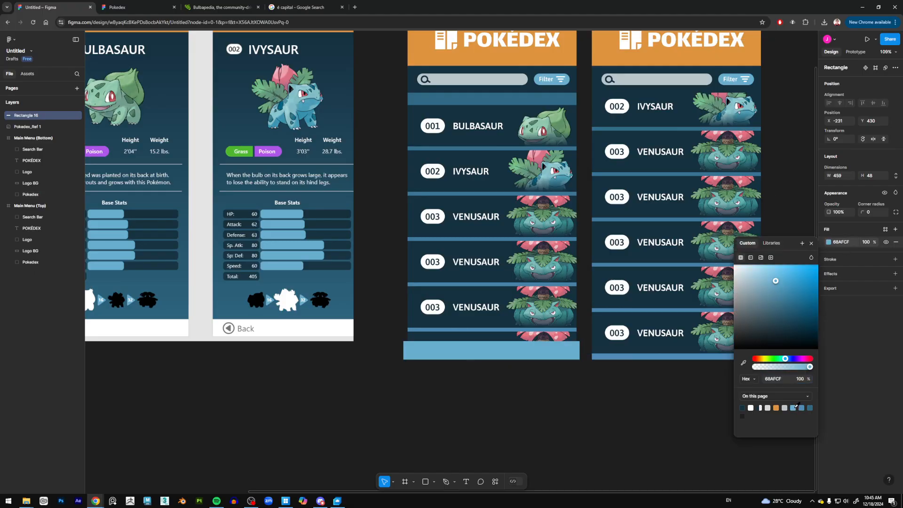
left_click(802, 407)
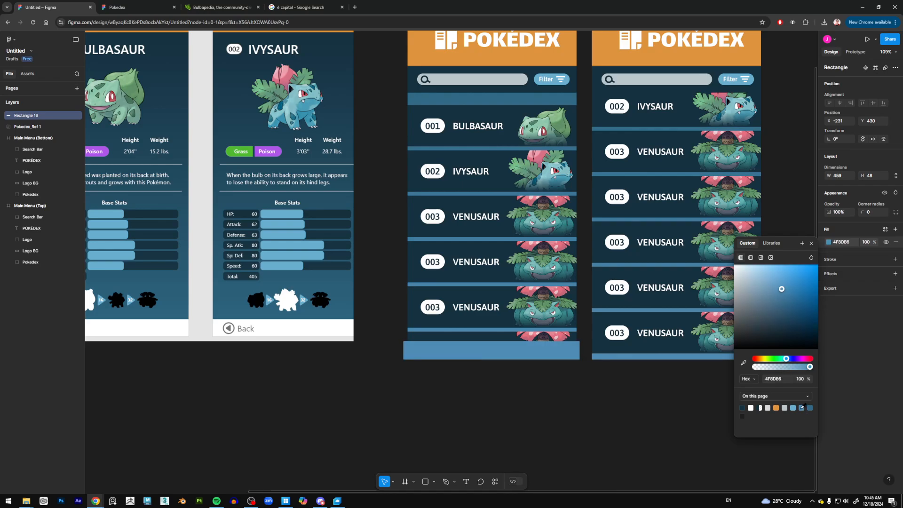
Change the rectangle's fill to a linear gradient running vertically, with the 4F8DB6 stop at the rectangle's bottom edge
scroll(595, 391, "left", 2)
scroll(595, 391, "up", 1)
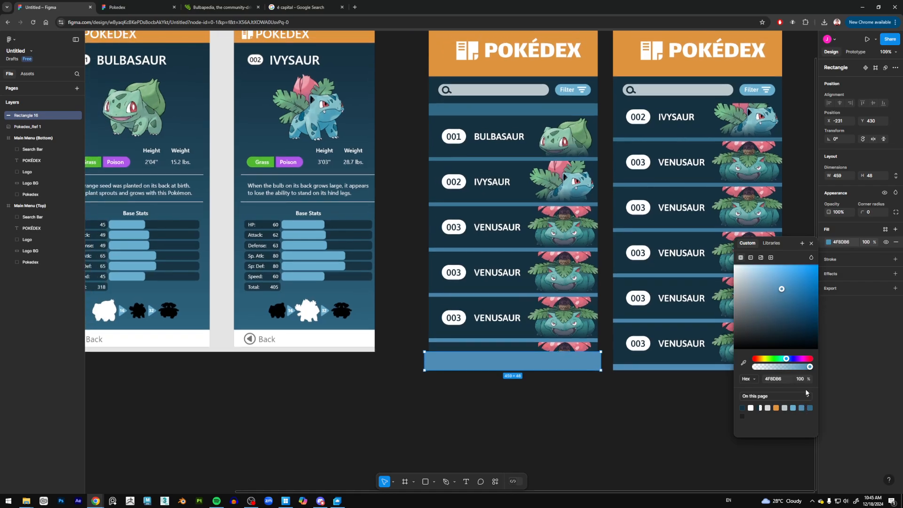
left_click(751, 258)
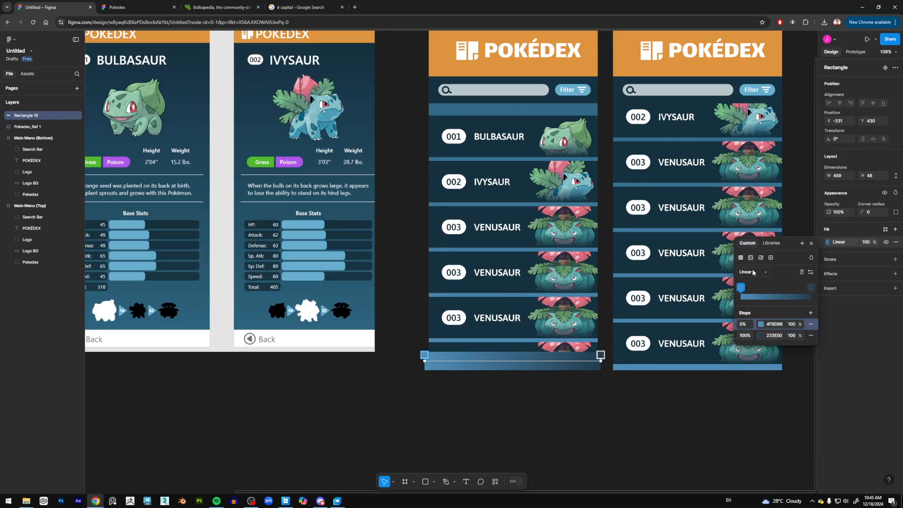
left_click(812, 287)
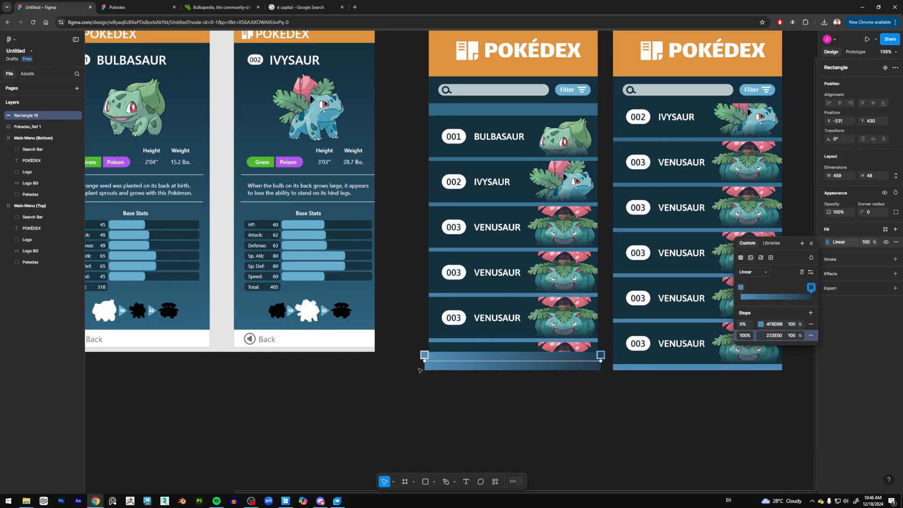
left_click_drag(423, 359, 513, 369)
left_click_drag(601, 361, 513, 357)
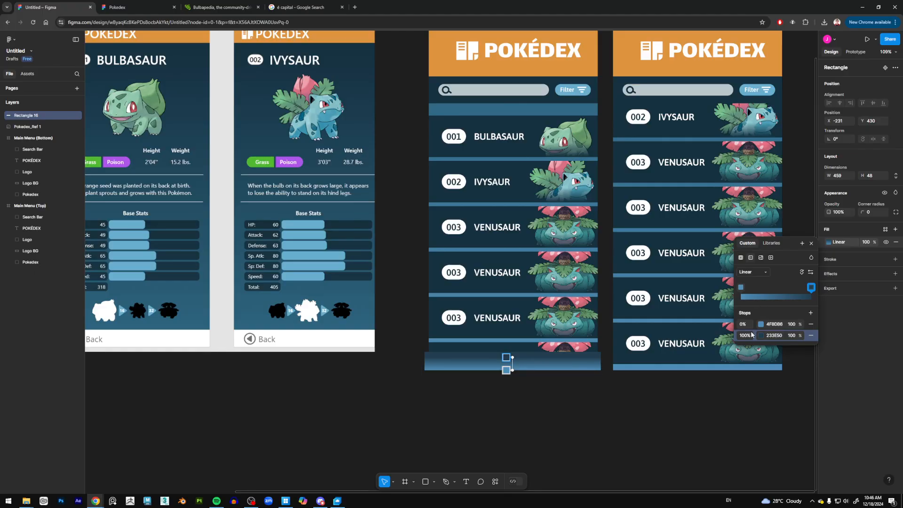
Set the gradient's 100% stop to colour 4F8DB6 with 0% opacity
left_click(762, 336)
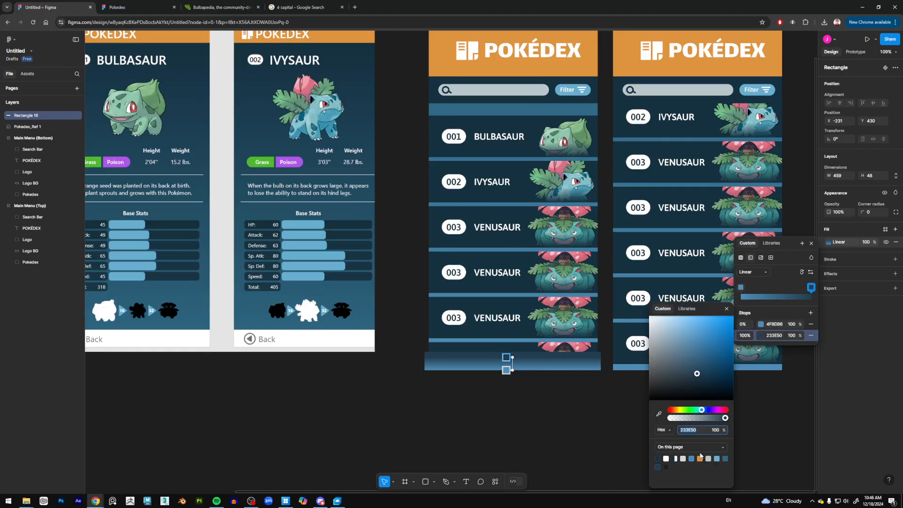
left_click(719, 458)
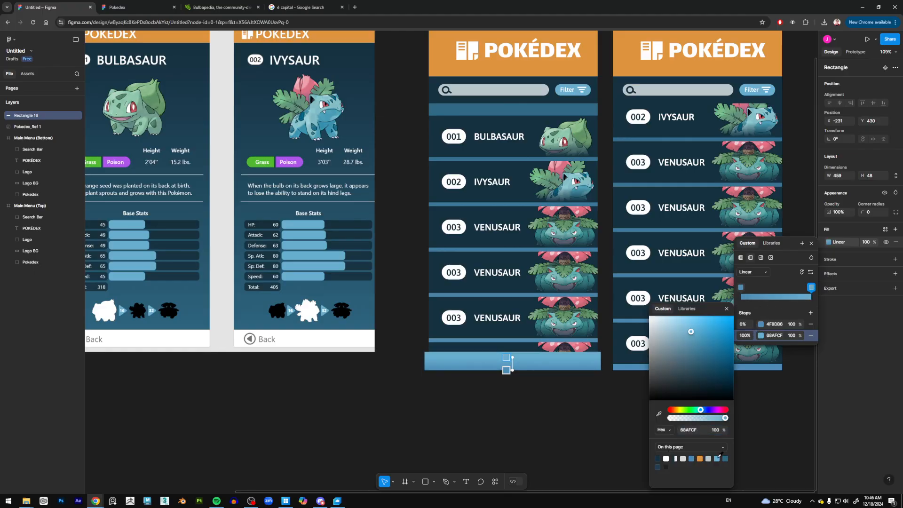
left_click(693, 458)
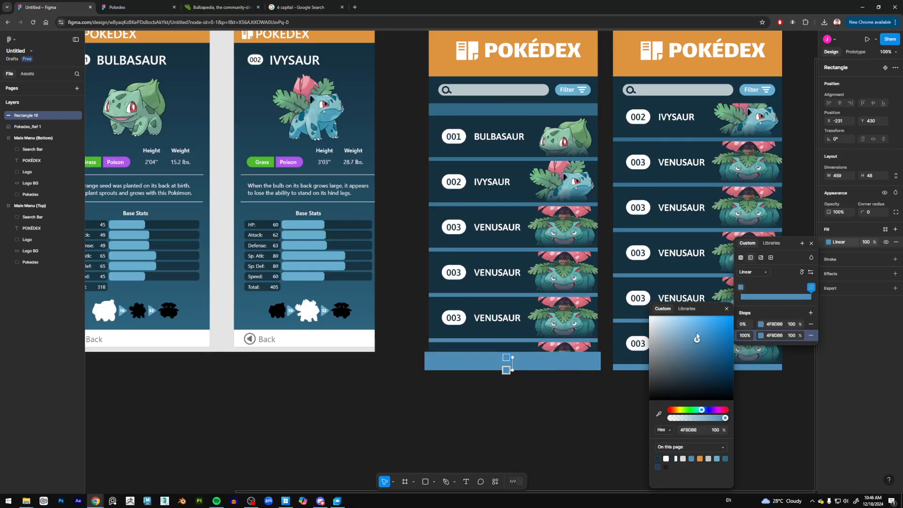
left_click(792, 336)
type("0")
key("Return")
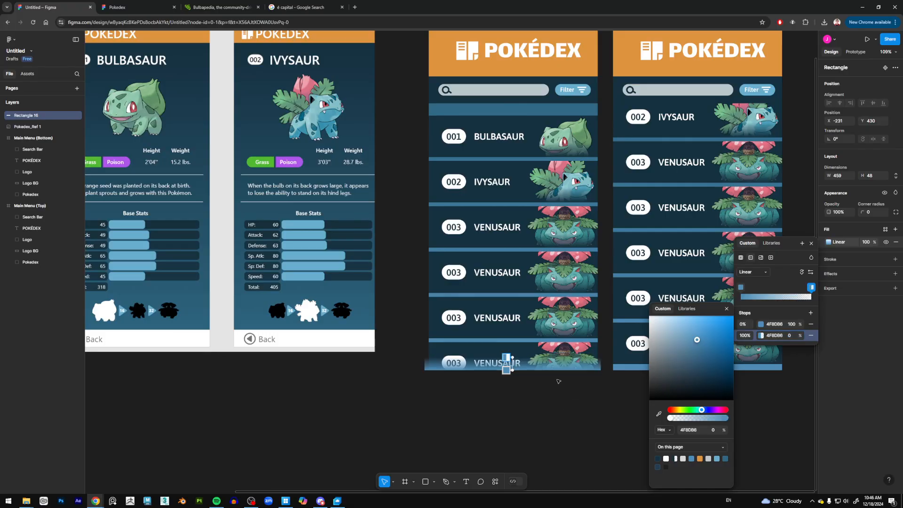
Extend the gradient rectangle upward to a height of 100, keeping its lower edge at the frame's bottom
left_click_drag(511, 358, 522, 332)
left_click(569, 407)
left_click(616, 426)
left_click_drag(599, 391, 546, 402)
left_click(536, 373)
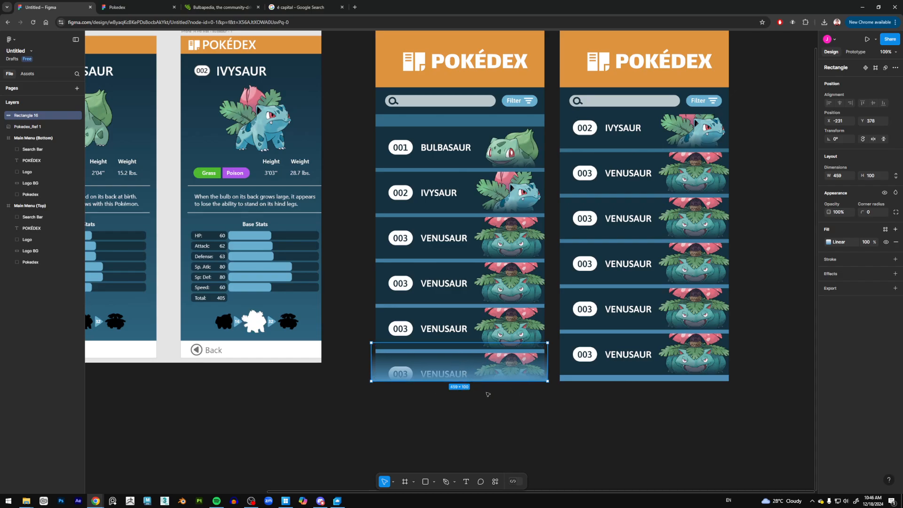
Try the dark colour 152834 on the gradient's opaque stop, and restore that stop to 4F8DB6
mouse_move(467, 407)
left_mouse_down()
mouse_move(688, 405)
mouse_move(487, 405)
left_mouse_up()
double_click(506, 375)
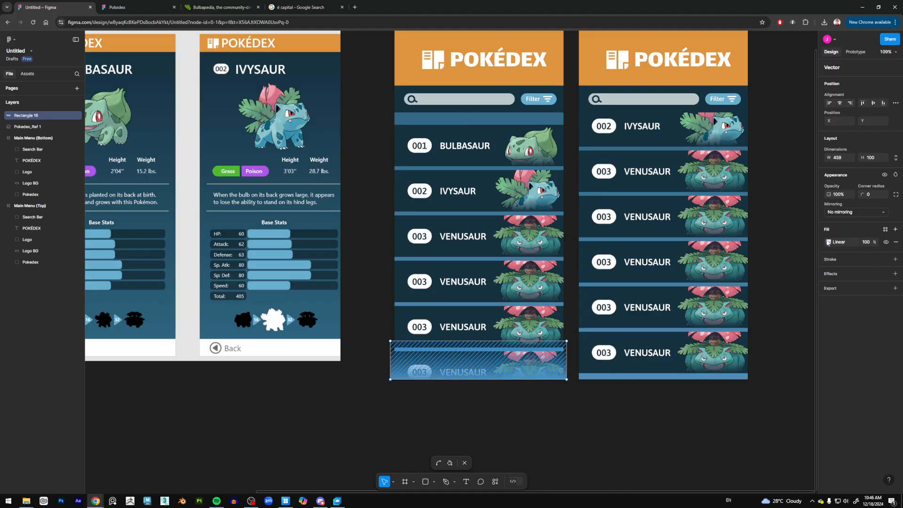
left_click(828, 241)
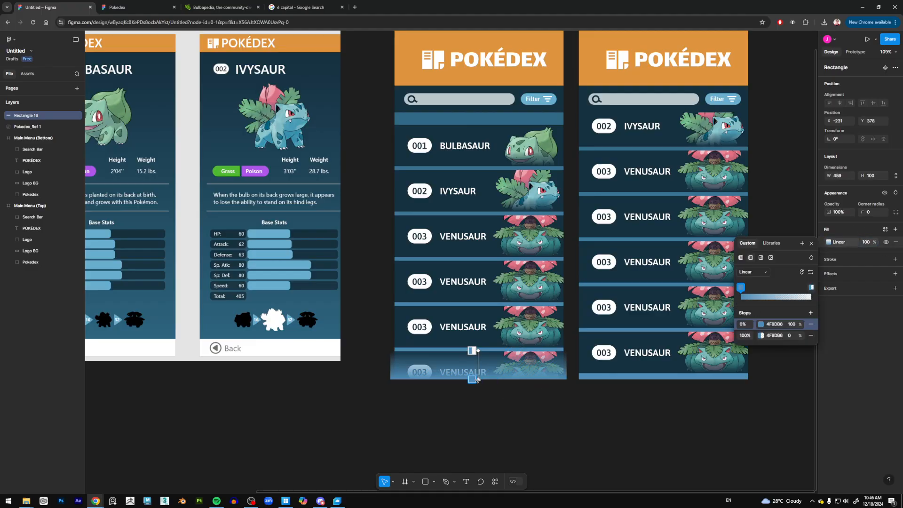
double_click(477, 376)
left_click(482, 371)
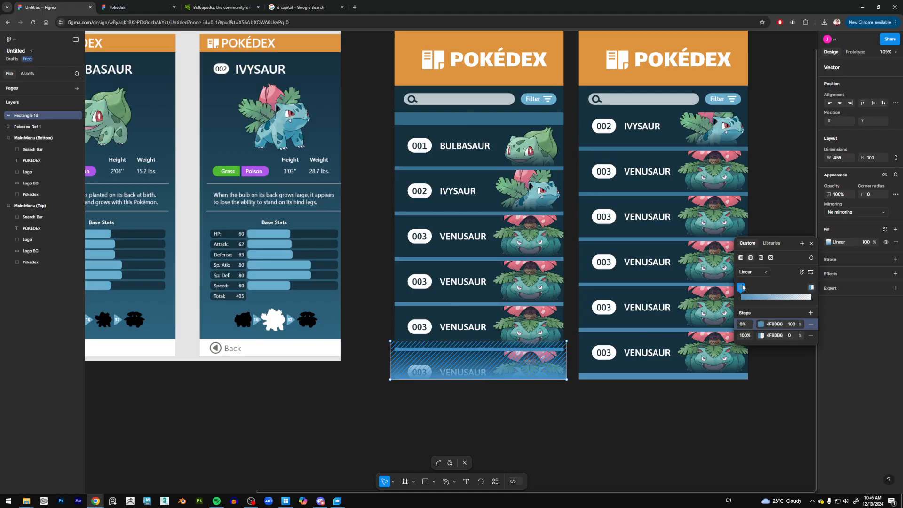
left_click(811, 288)
left_click(741, 288)
left_click(761, 324)
left_click(700, 383)
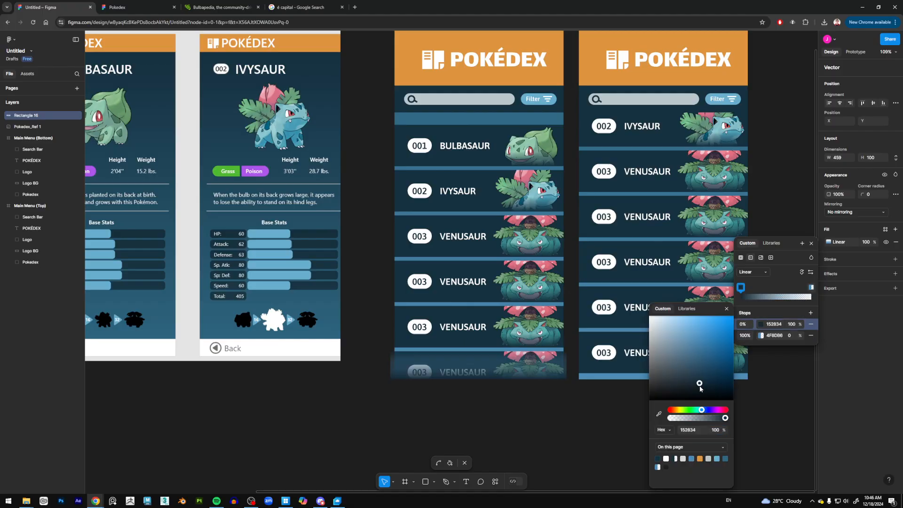
left_click(699, 355)
key("ctrl+z")
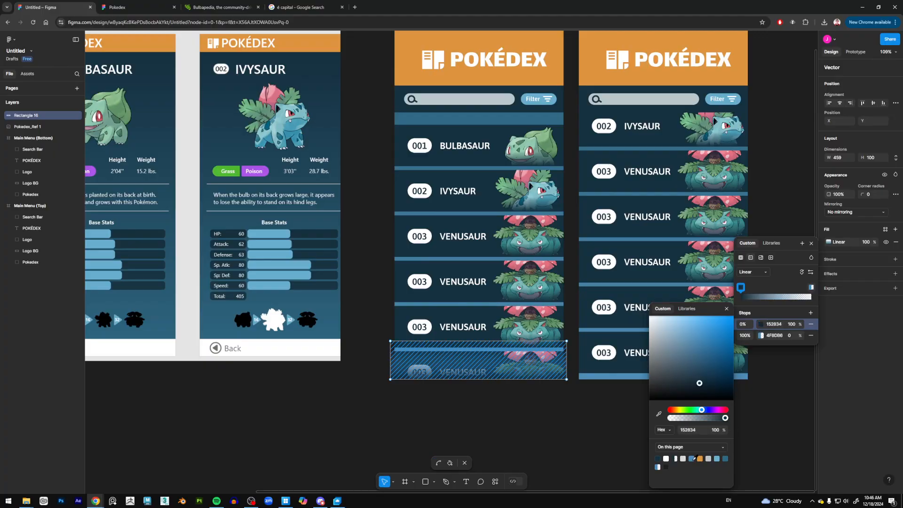
left_click(691, 458)
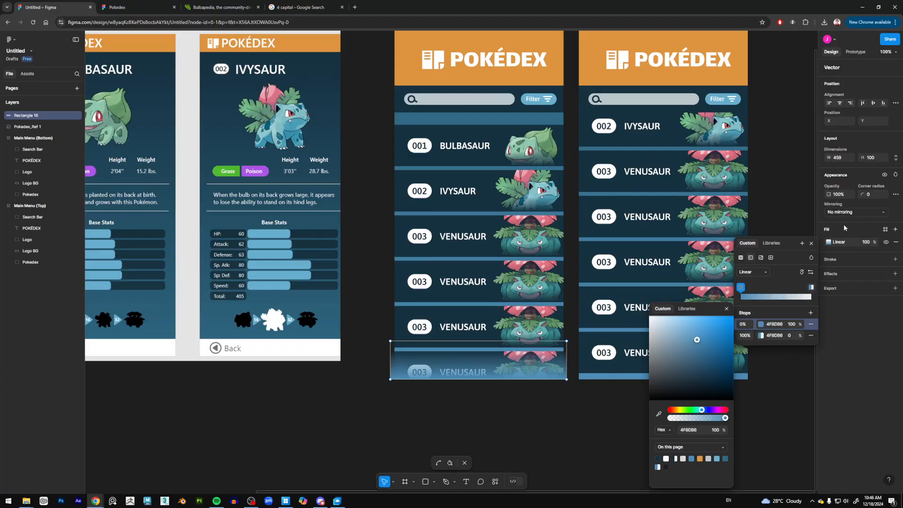
left_click(811, 243)
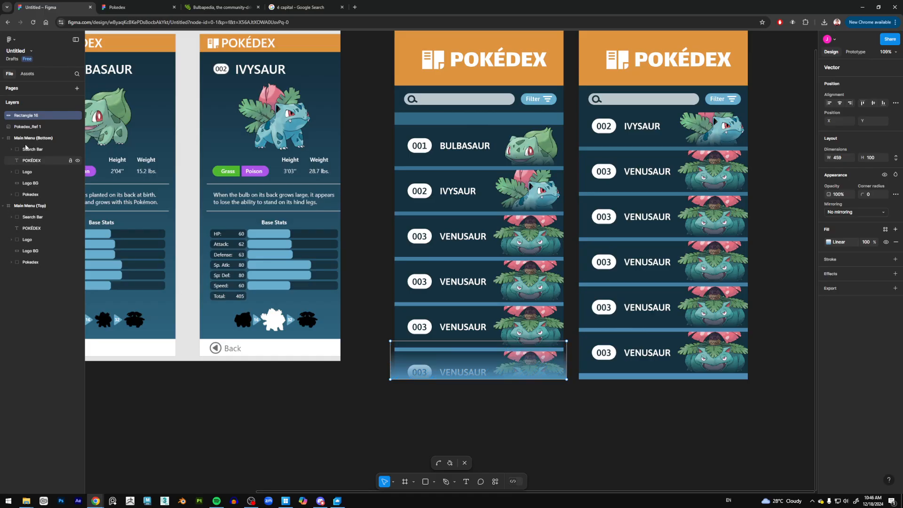
key("Escape")
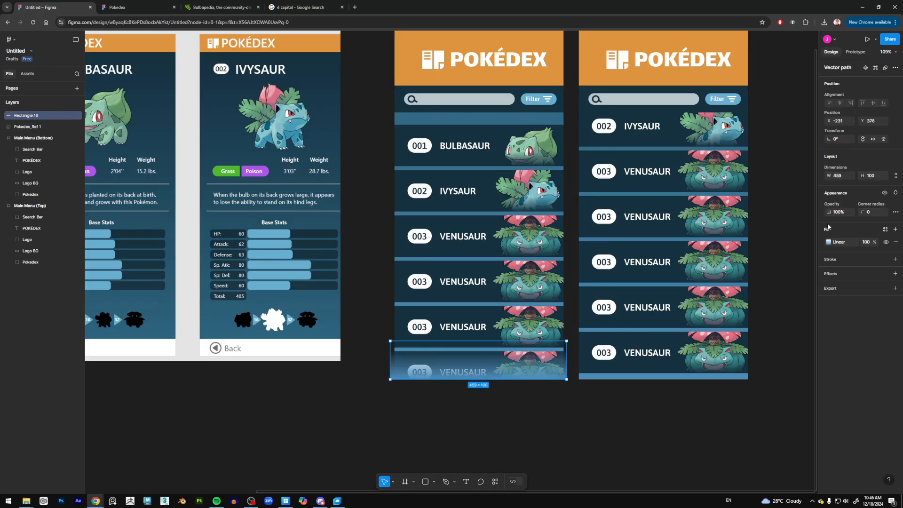
Move the gradient's opaque stop slightly up from the rectangle's bottom edge so the solid colour begins higher
left_click(829, 243)
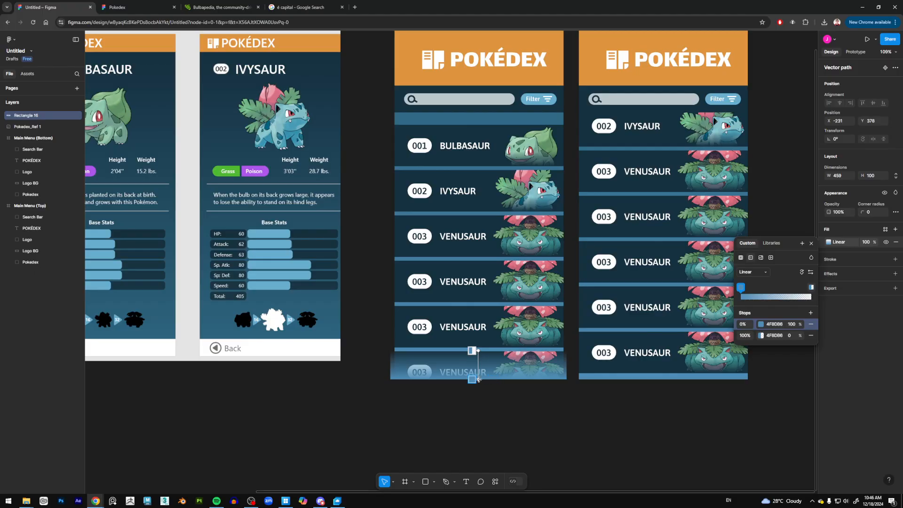
left_click_drag(478, 380, 478, 374)
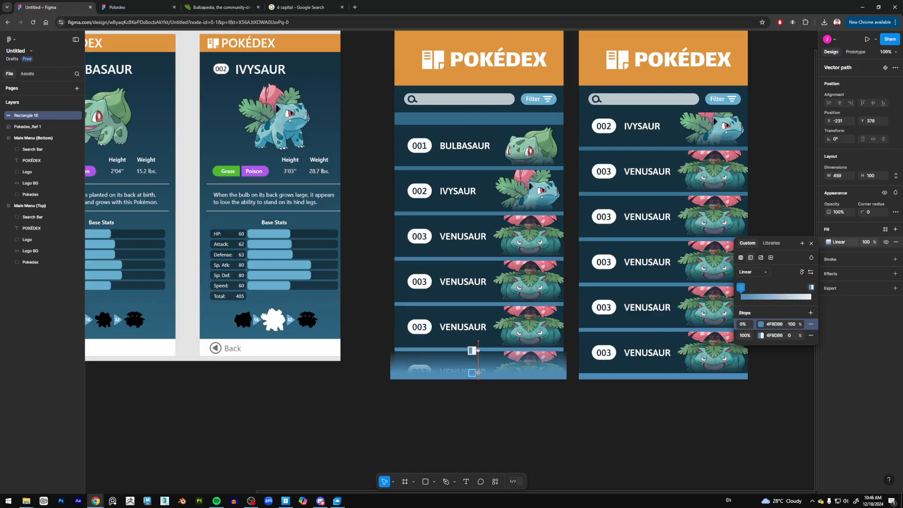
left_click(546, 412)
left_click(565, 417)
left_click(550, 377)
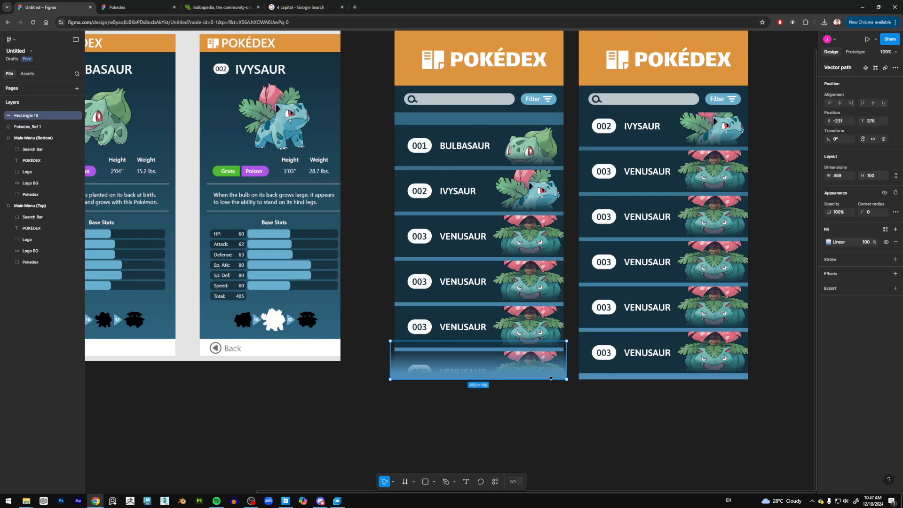
Rename the gradient rectangle as Btm_Gradient and place it as the uppermost layer inside the Main Menu (Top) frame
double_click(23, 116)
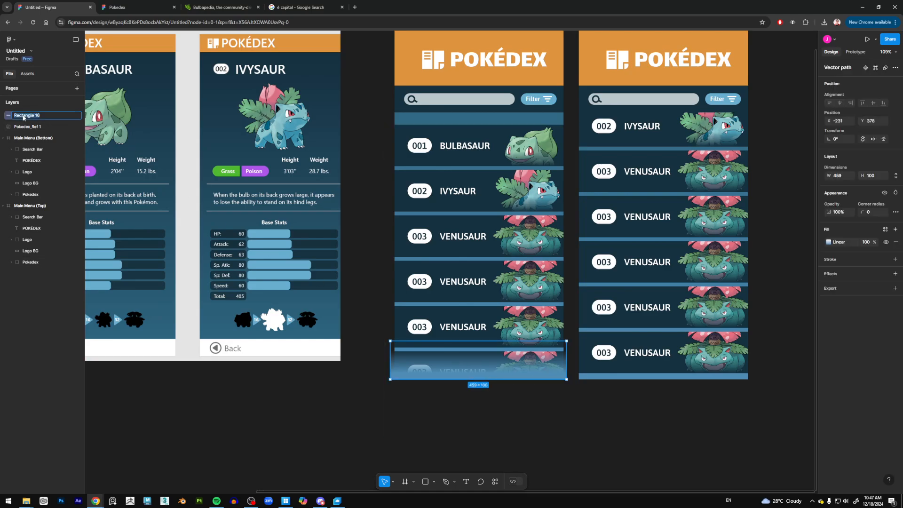
type("Btm_Gradient")
key("Return")
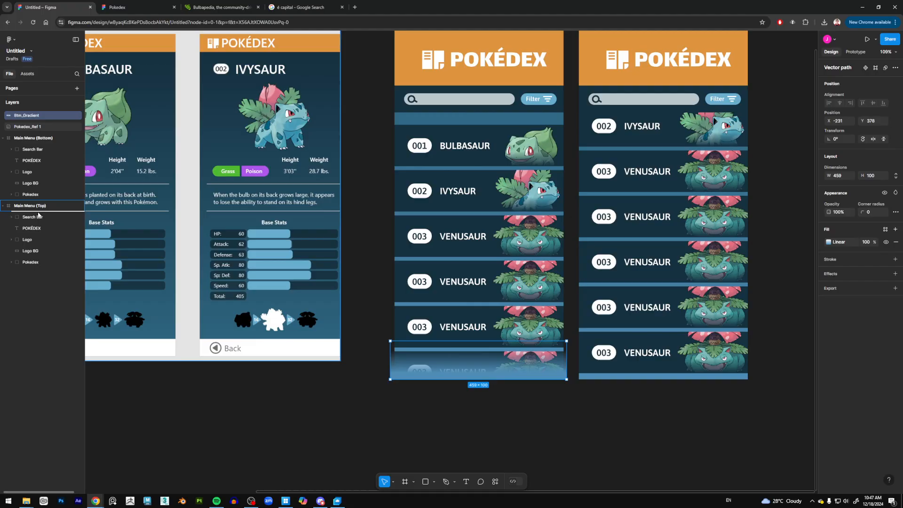
left_click_drag(39, 215, 39, 214)
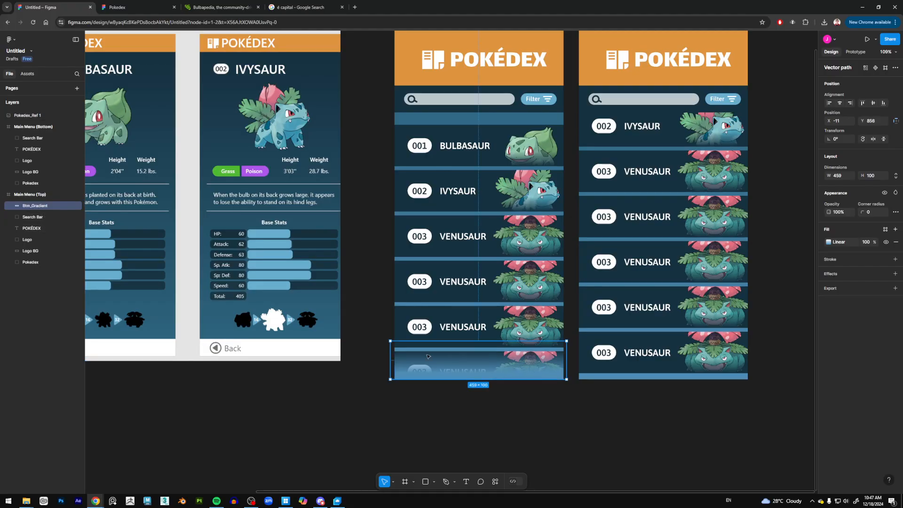
Duplicate Btm_Gradient into the Main Menu (Bottom) frame as its uppermost layer and position it over the frame's bottom edge at X -9, Y 856
key("ctrl+d")
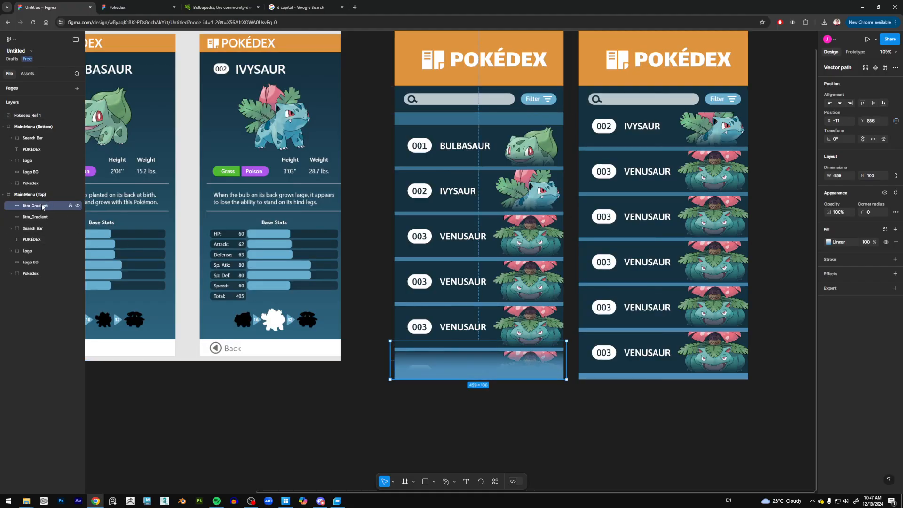
left_click_drag(41, 207, 41, 135)
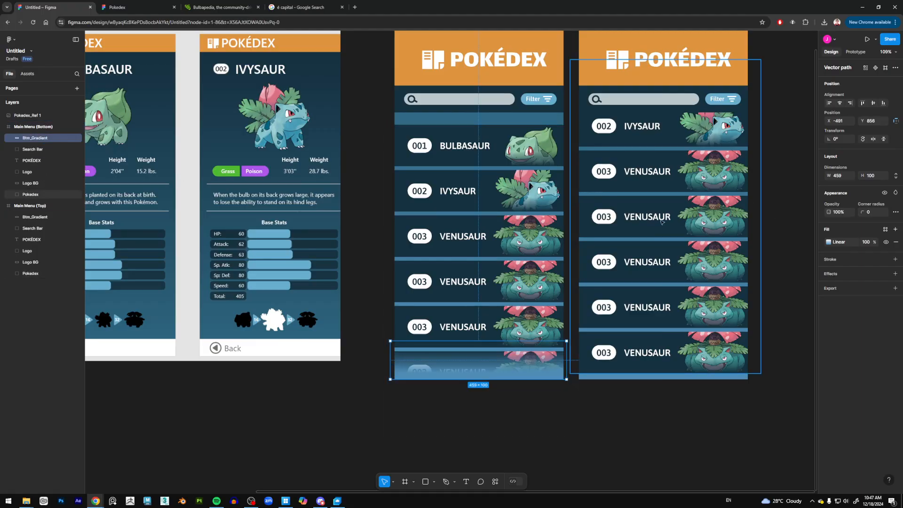
left_click_drag(516, 378, 703, 369)
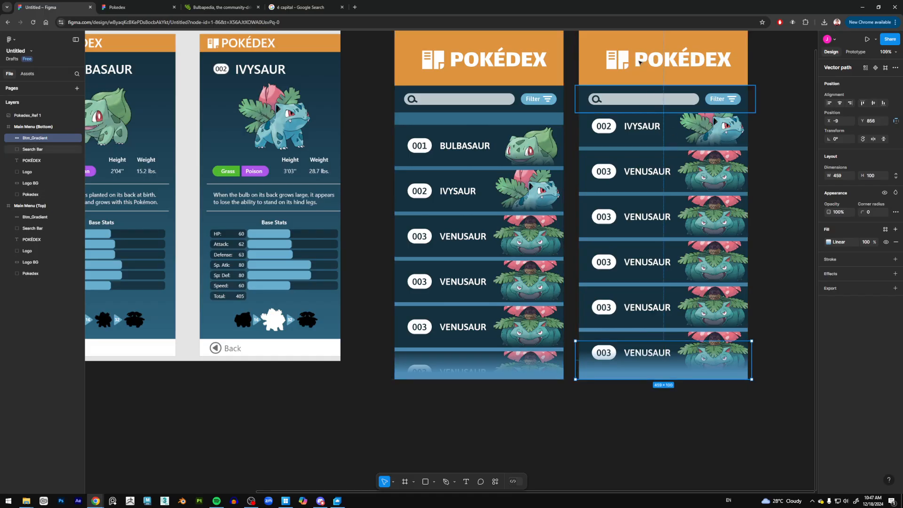
scroll(652, 449, "up", 2)
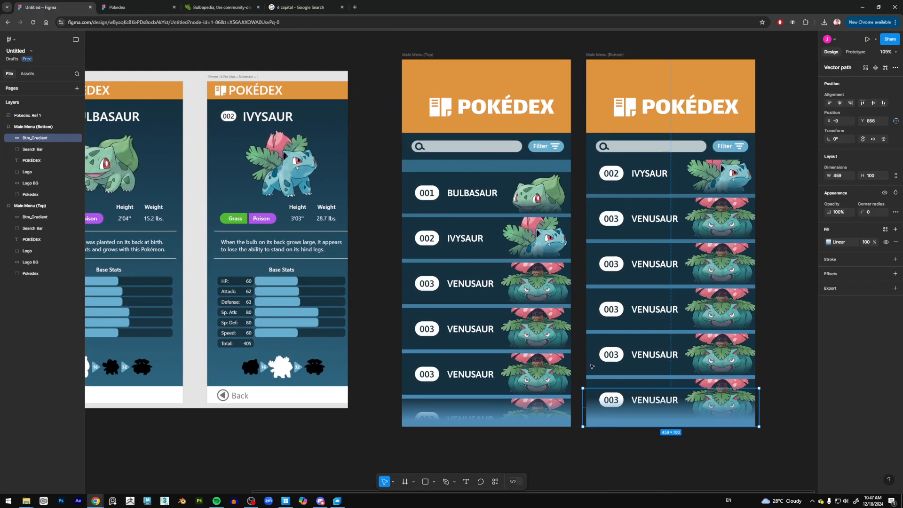
scroll(703, 302, "down", 4)
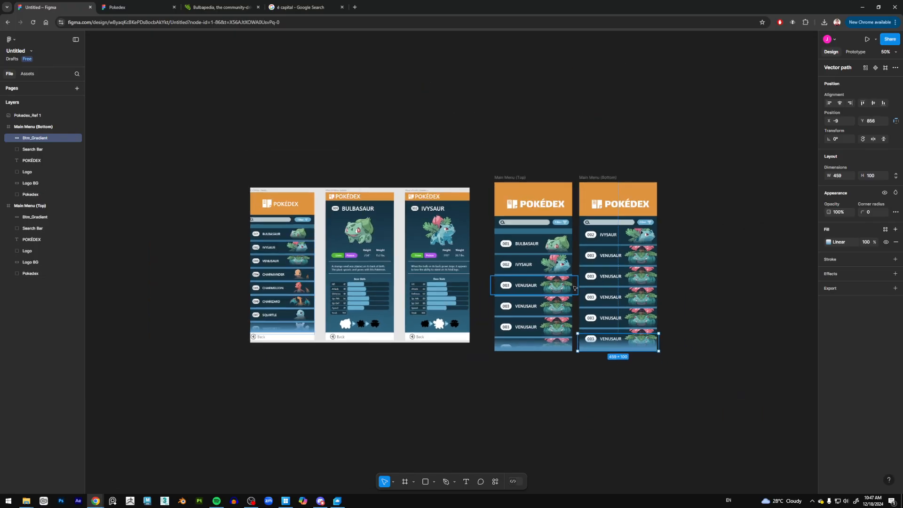
scroll(703, 301, "up", 2)
scroll(706, 278, "right", 3)
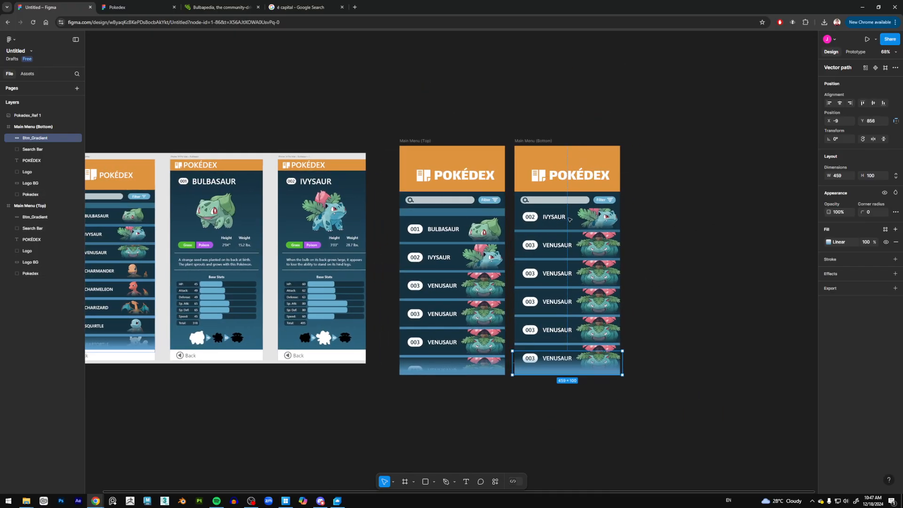
left_click(508, 234)
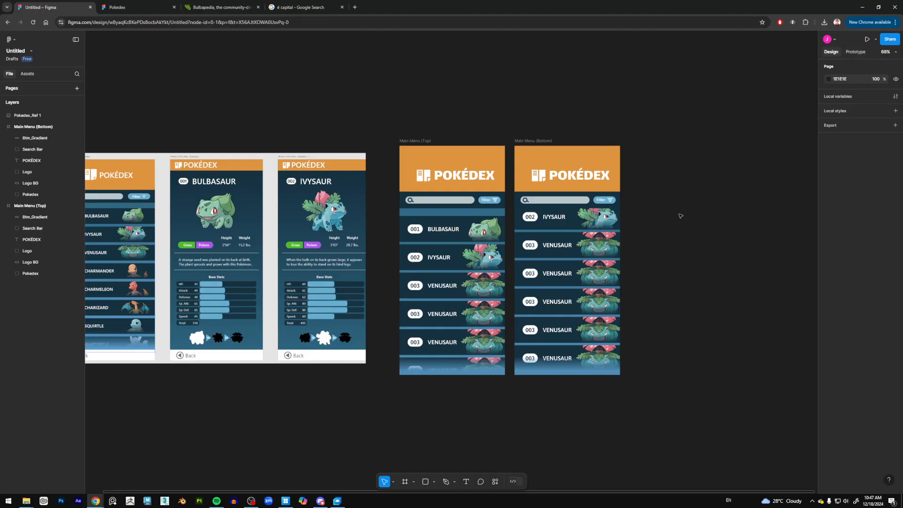
Switch to prototype editing and move the Main Menu (Bottom) frame sideways to widen its gap from Main Menu (Top)
scroll(689, 230, "right", 2)
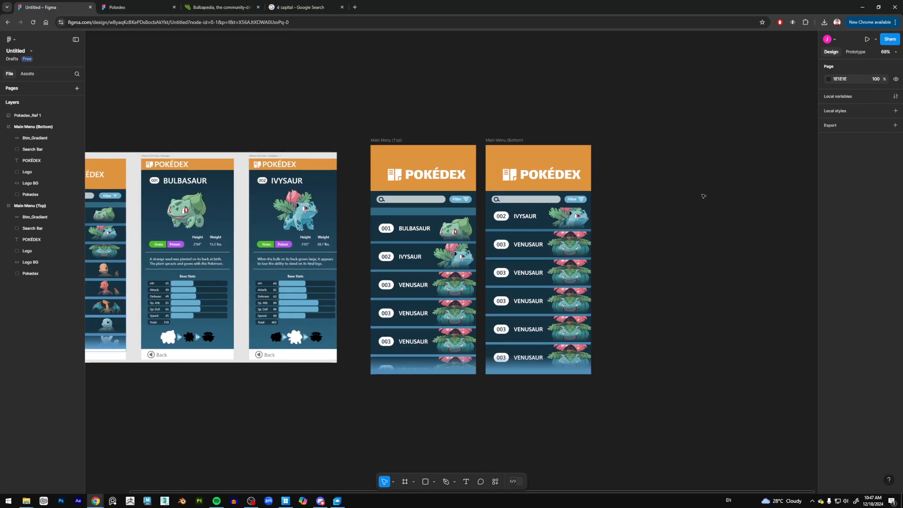
scroll(597, 256, "right", 2)
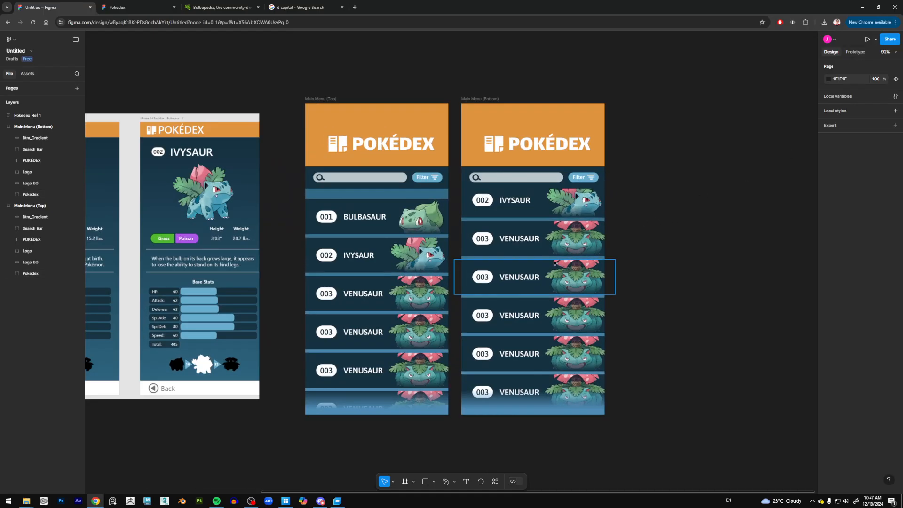
scroll(612, 249, "up", 3)
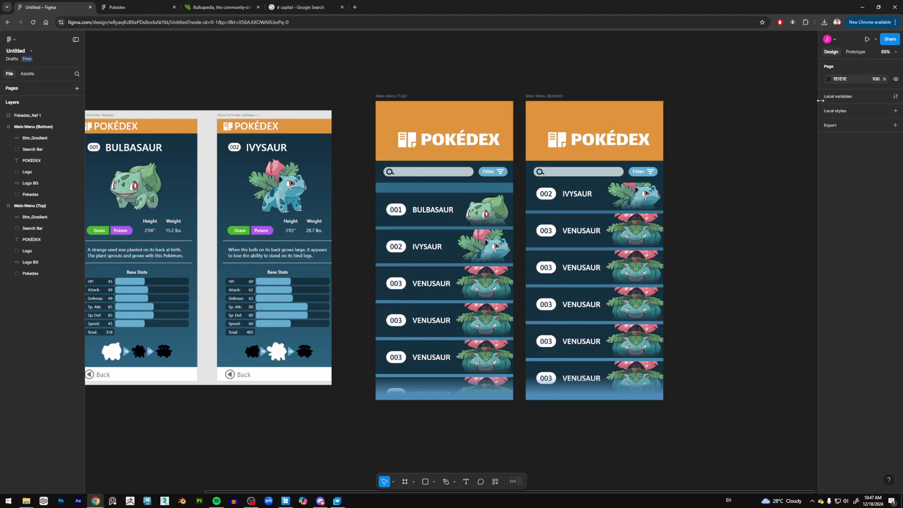
left_click(857, 52)
left_click(831, 52)
left_click(856, 53)
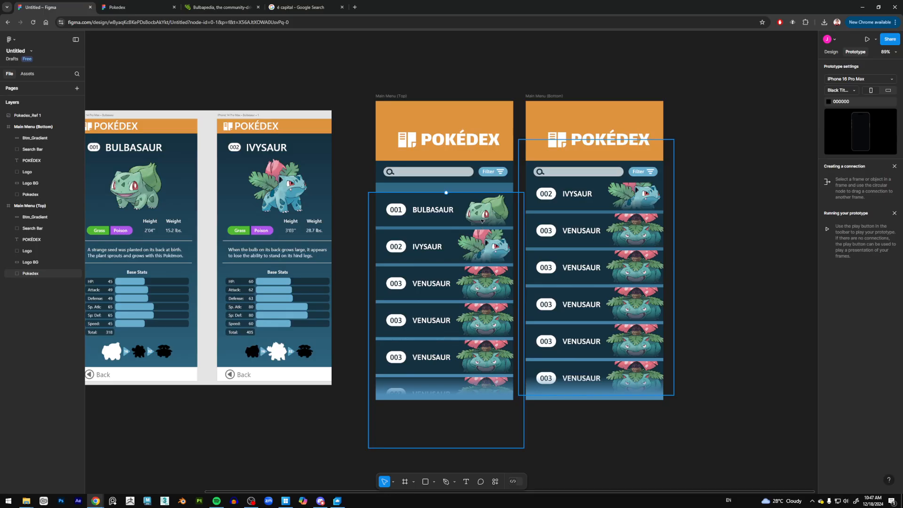
left_click(481, 221)
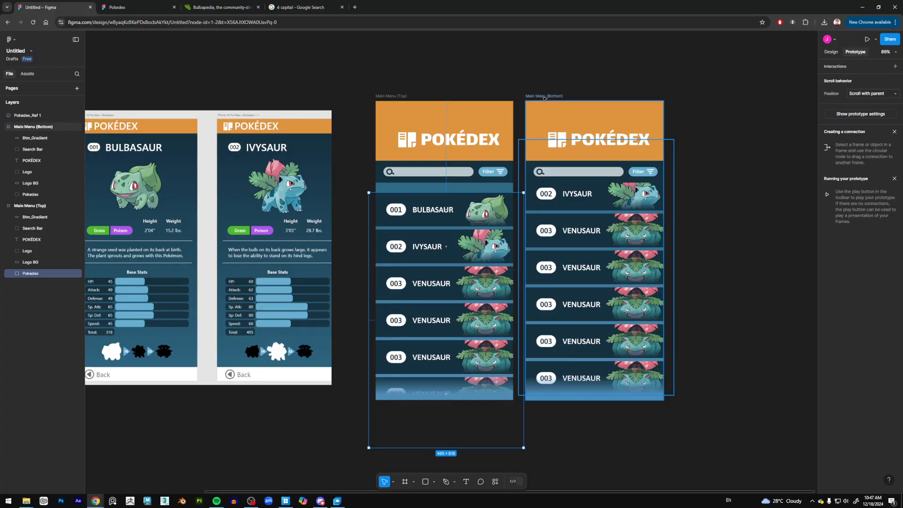
left_click_drag(547, 98, 579, 98)
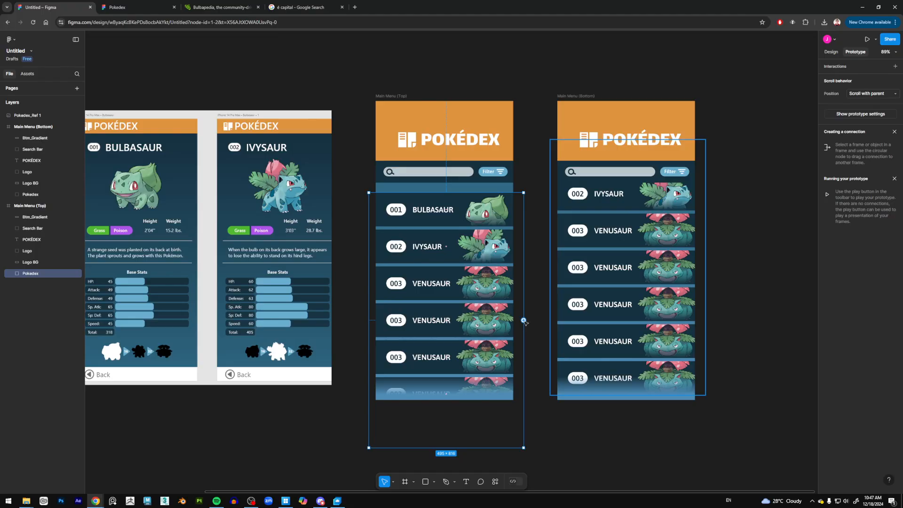
Connect the Pokedex layer in Main Menu (Top) to Main Menu (Bottom) with an On drag interaction using Smart animate and a Linear curve
left_click_drag(524, 320, 579, 134)
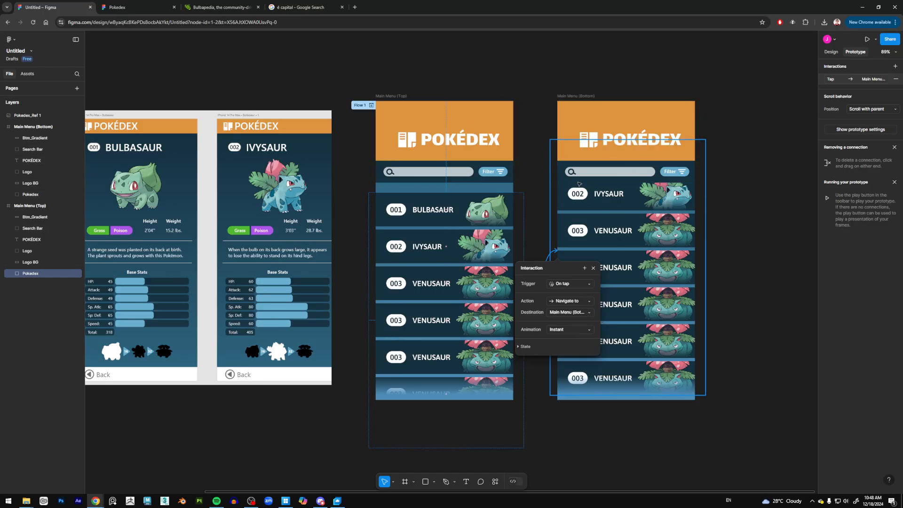
left_click(575, 286)
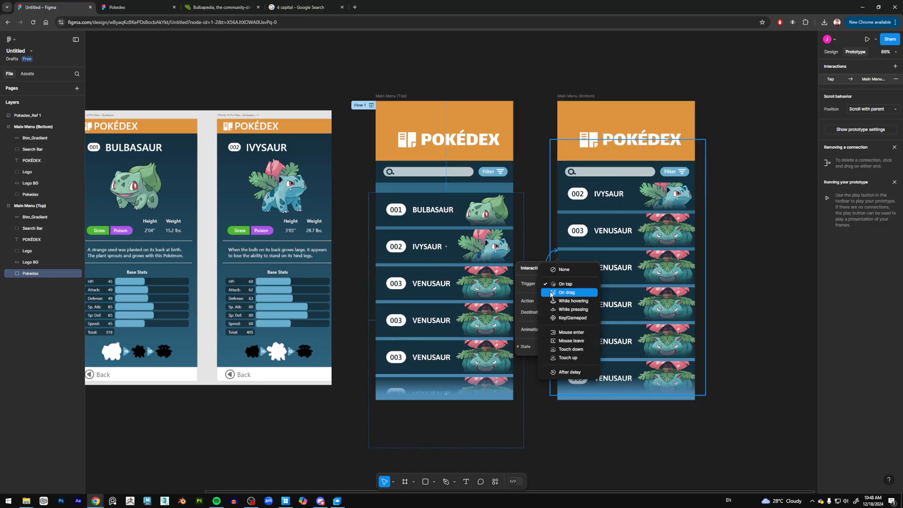
left_click(568, 293)
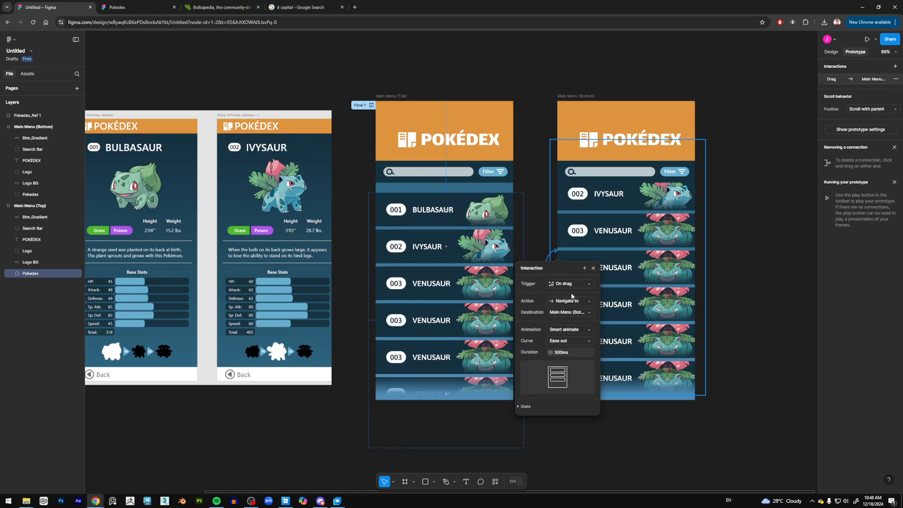
left_click(572, 330)
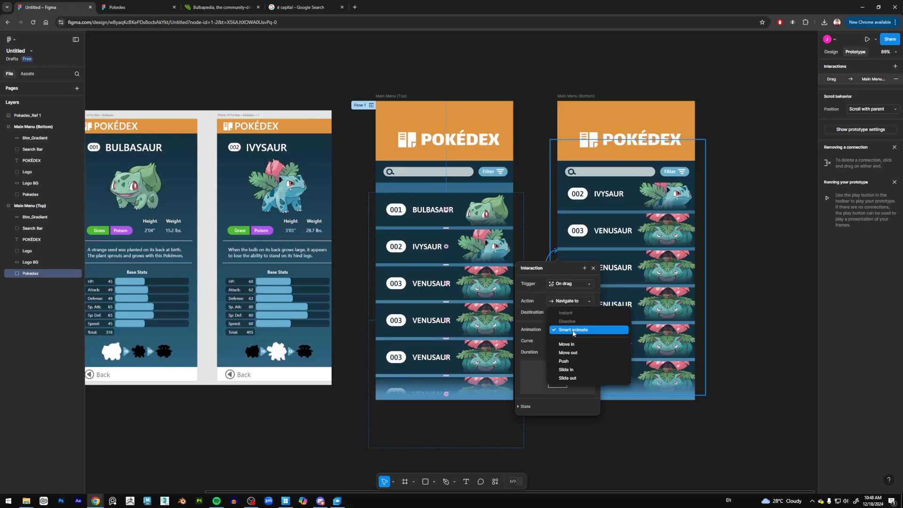
left_click(529, 331)
left_click(564, 342)
left_click(572, 321)
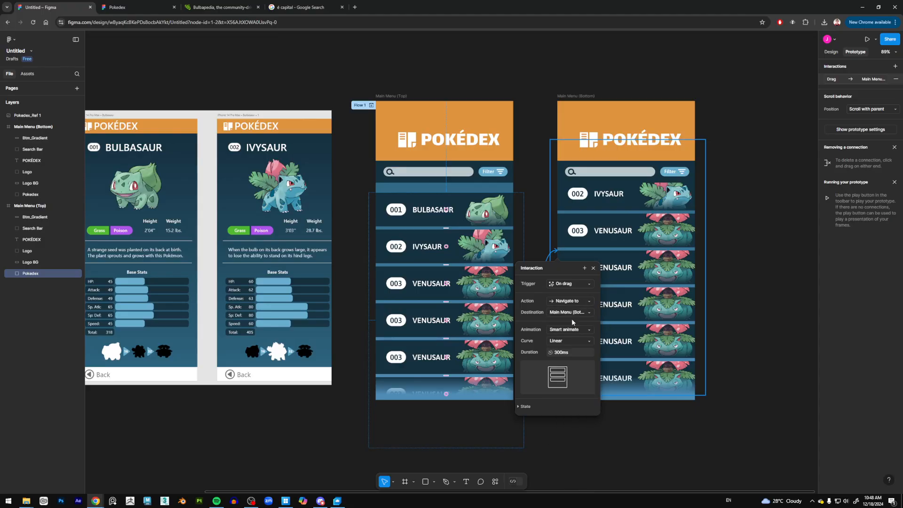
left_click(788, 151)
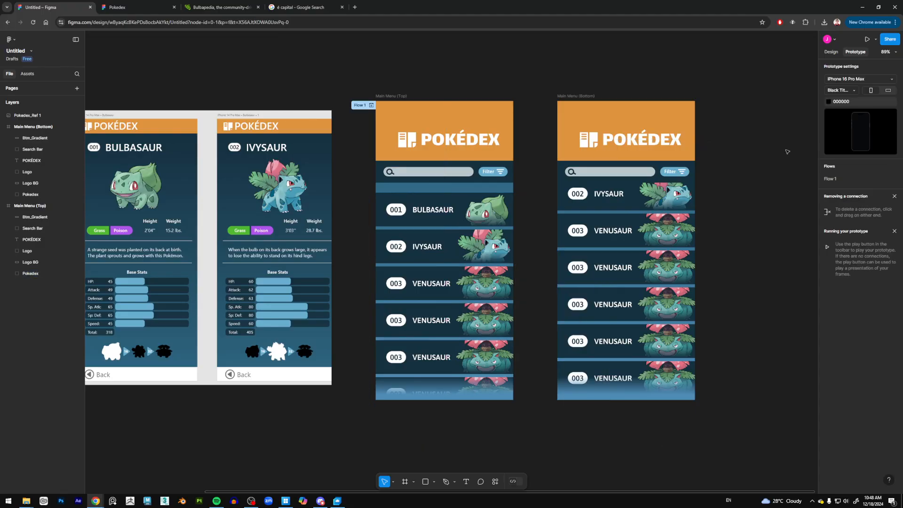
Preview the prototype, test swiping the Pokémon list upward, and close the preview
left_click(867, 39)
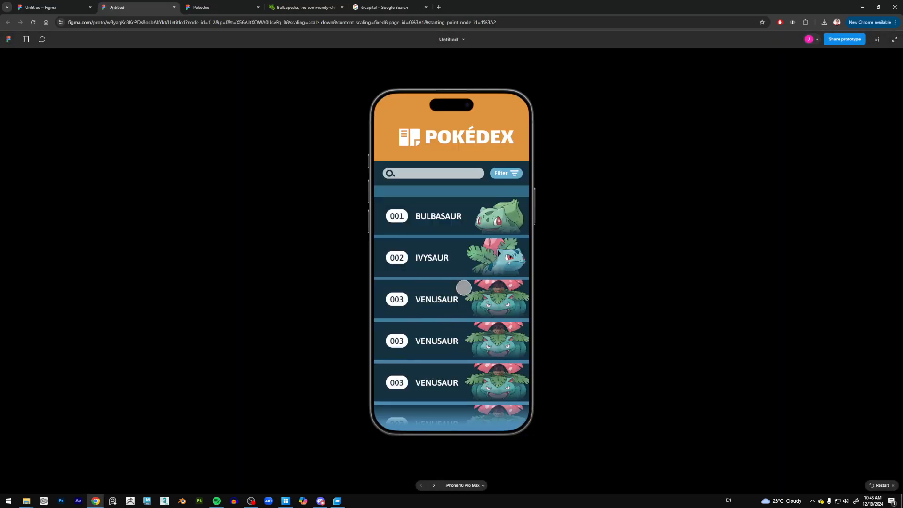
left_click_drag(462, 343, 467, 216)
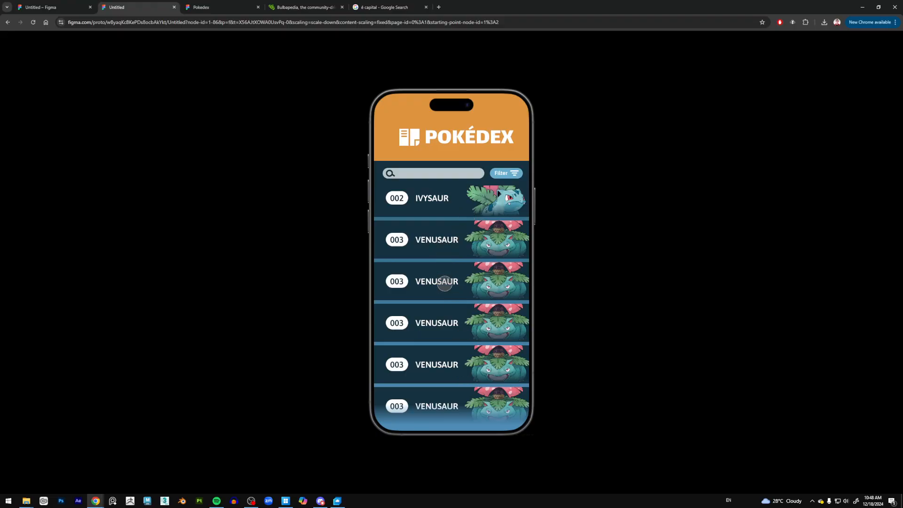
left_click(174, 7)
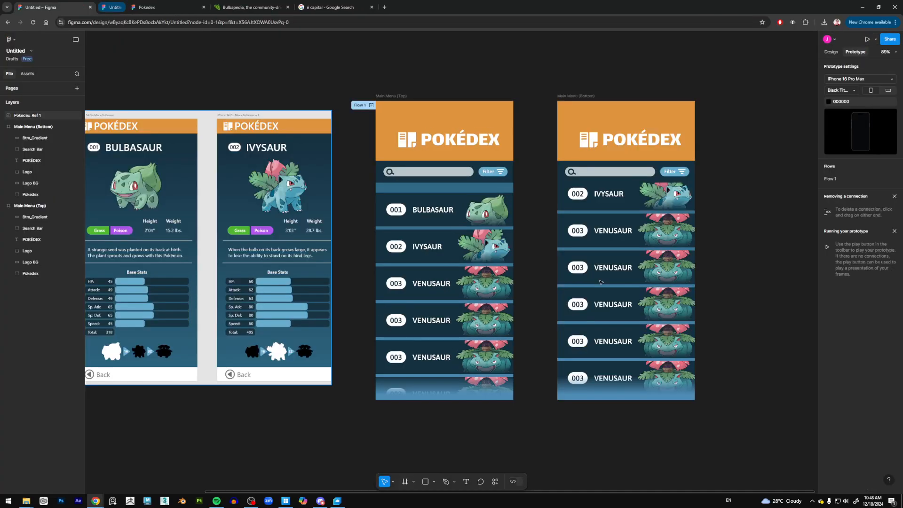
Connect the Pokedex layer in Main Menu (Bottom) back to Main Menu (Top) with an On drag, Smart animate interaction and Linear curve
left_click(640, 236)
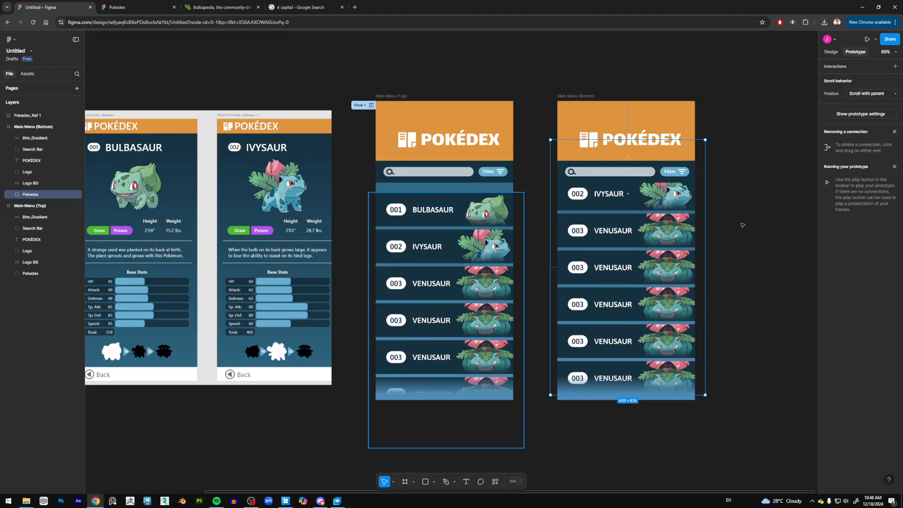
left_click(742, 224)
left_click(691, 246)
left_click_drag(550, 267, 461, 185)
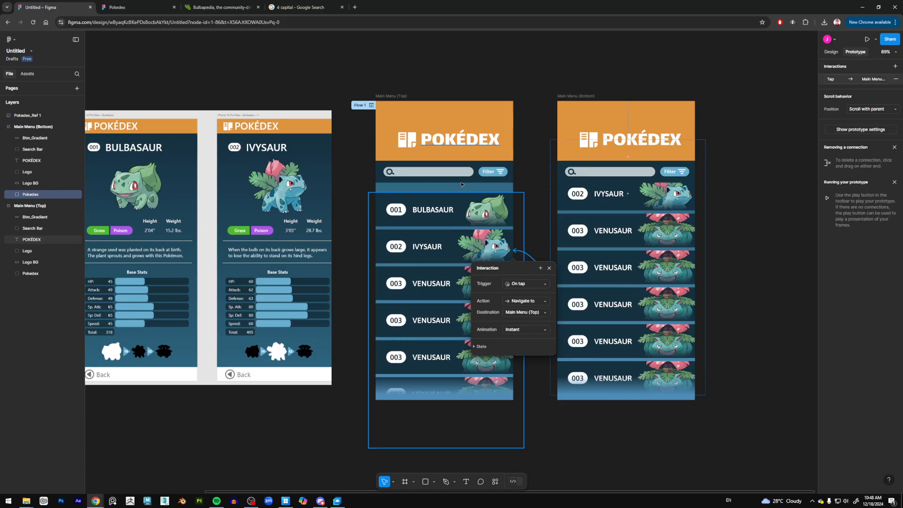
left_click(526, 284)
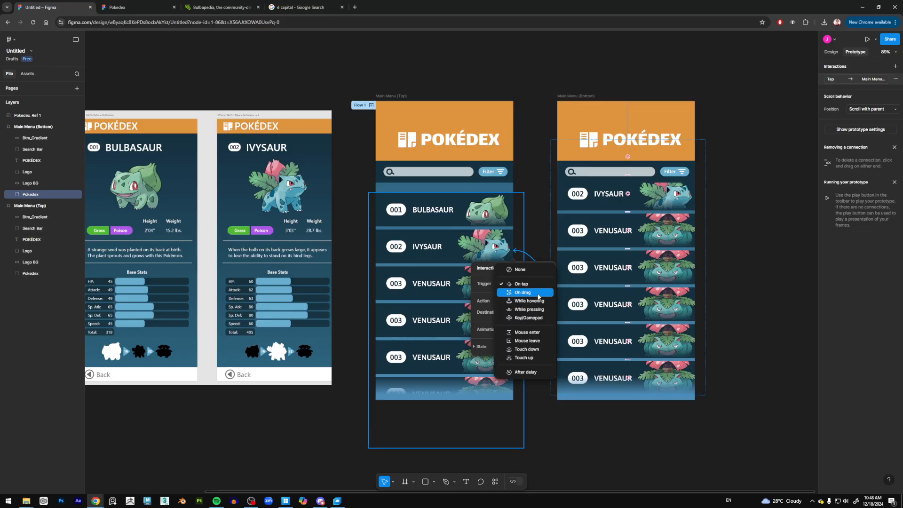
left_click(540, 297)
left_click(527, 340)
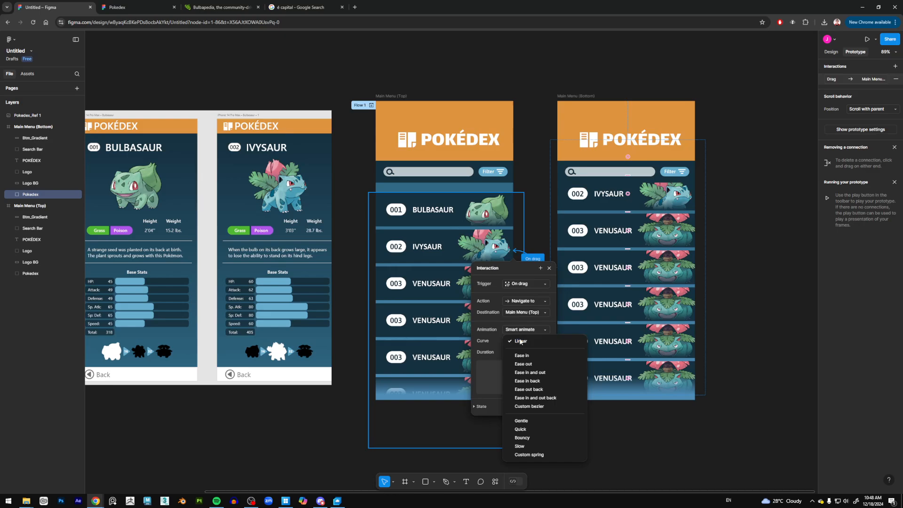
left_click(517, 341)
left_click(737, 431)
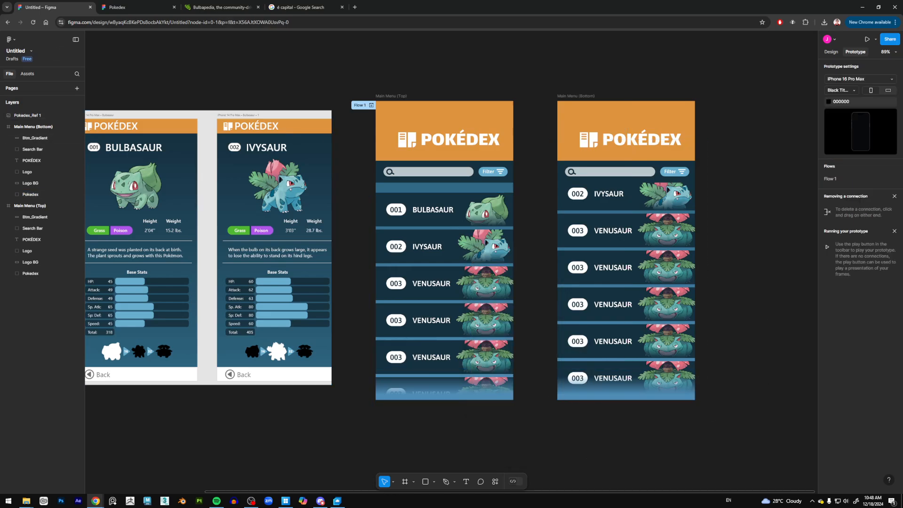
Preview the prototype again, test dragging the Pokémon list down and up, and close the preview
left_click(867, 39)
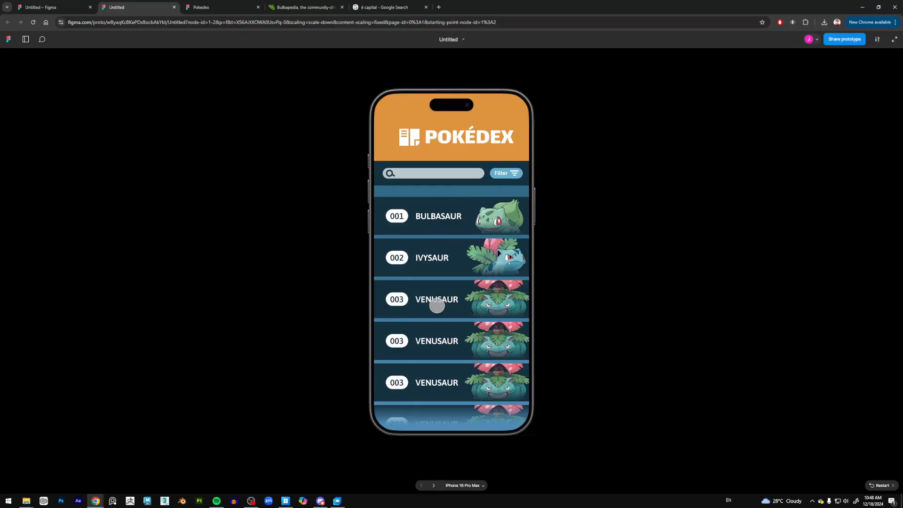
left_click_drag(438, 306, 462, 394)
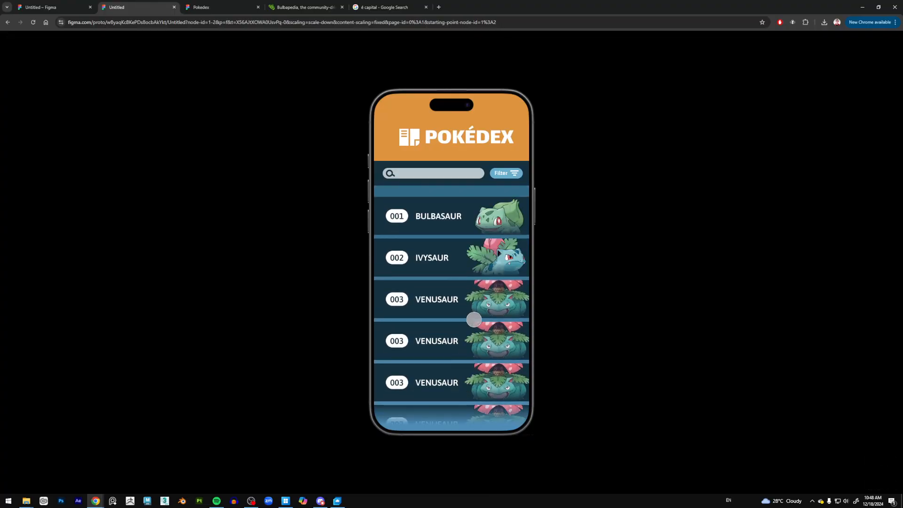
left_click_drag(474, 319, 426, 277)
left_click(174, 7)
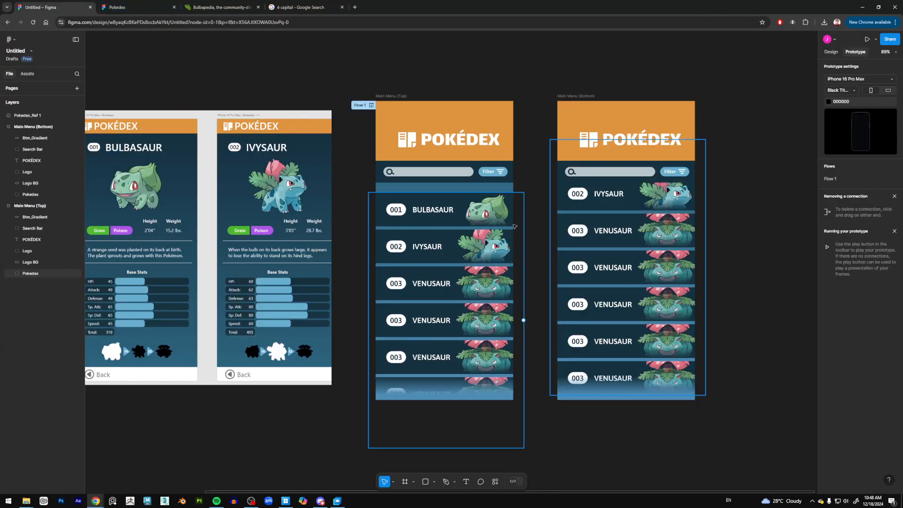
Duplicate the Main Menu (Top) frame and place the copy directly below the original
left_click_drag(273, 219, 378, 185)
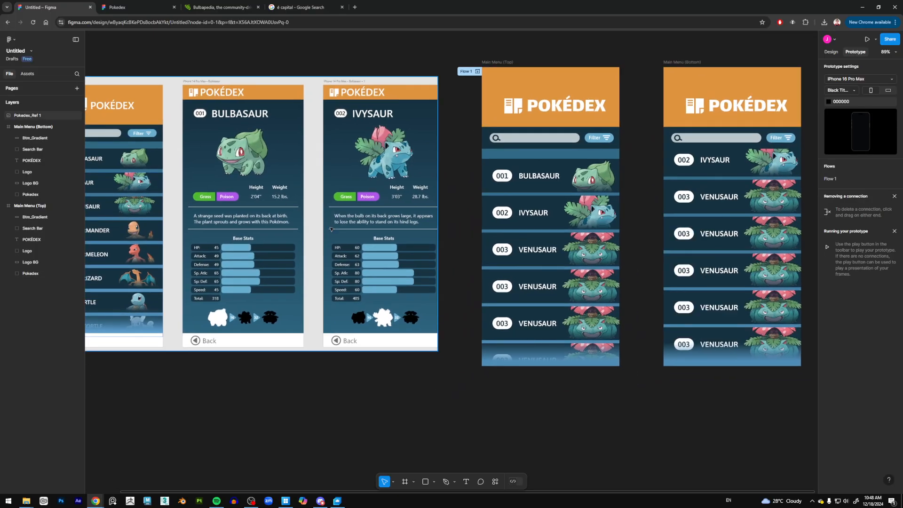
left_click_drag(526, 199, 430, 203)
scroll(439, 186, "down", 1)
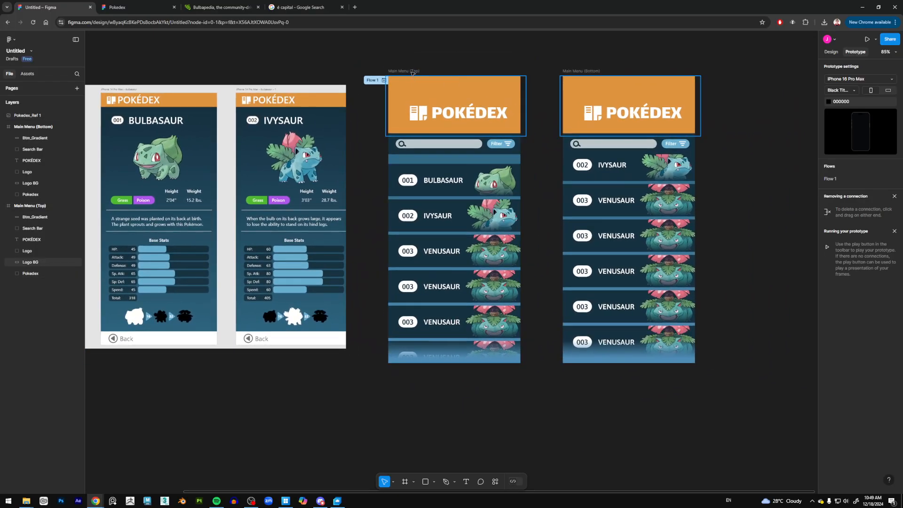
left_click(412, 73)
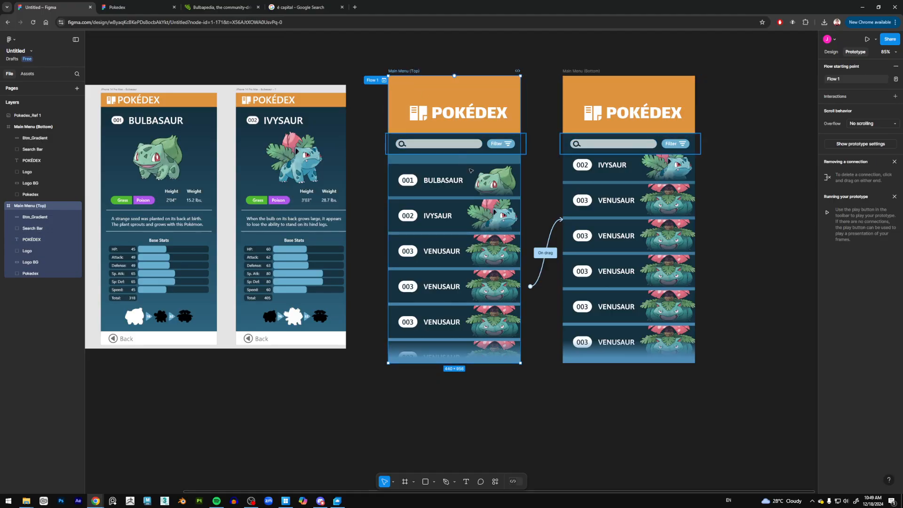
key("ctrl+d")
left_click_drag(640, 72, 325, 384)
left_click_drag(507, 384, 517, 240)
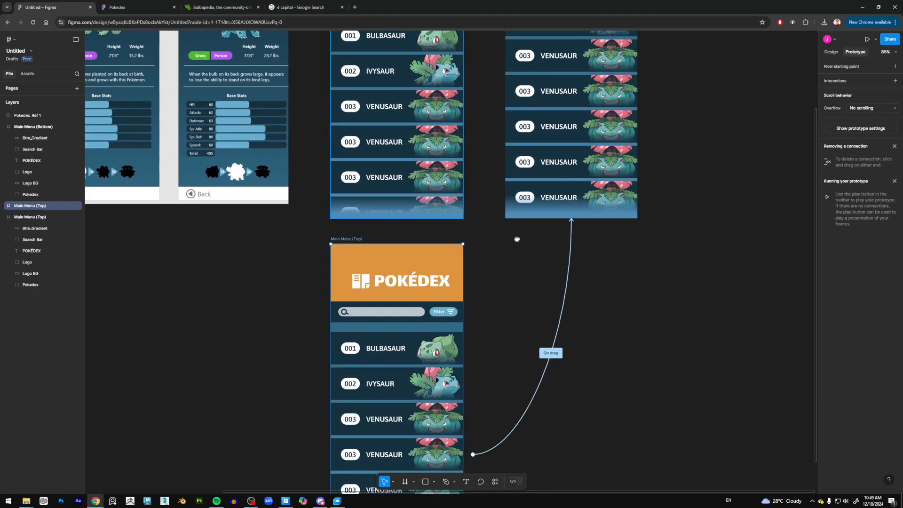
Try to delete the duplicated frame's On drag connection to Main Menu (Bottom), and undo the deletion
left_click(542, 382)
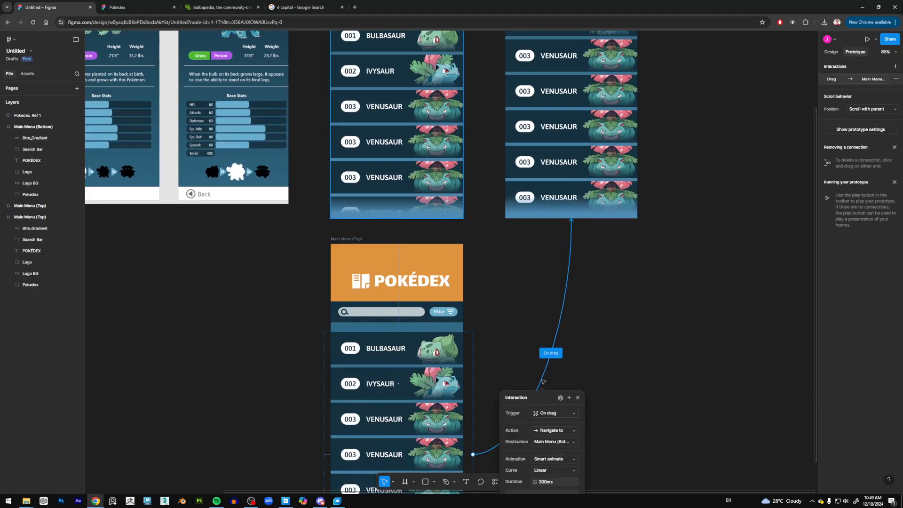
left_click(604, 365)
left_click(354, 239)
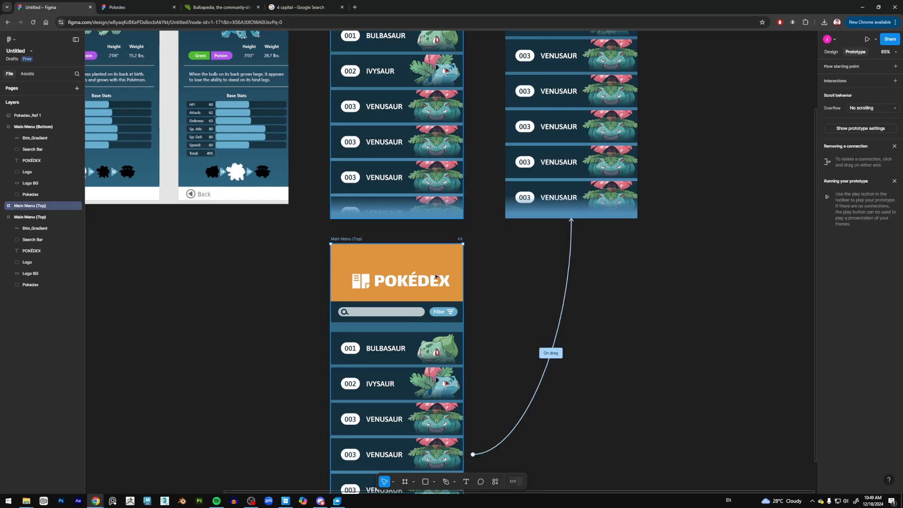
left_click(567, 273)
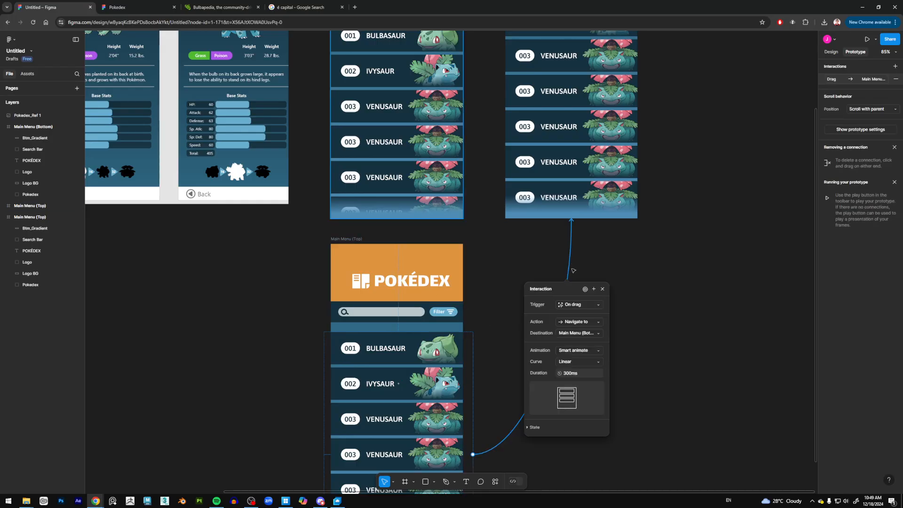
left_click(603, 289)
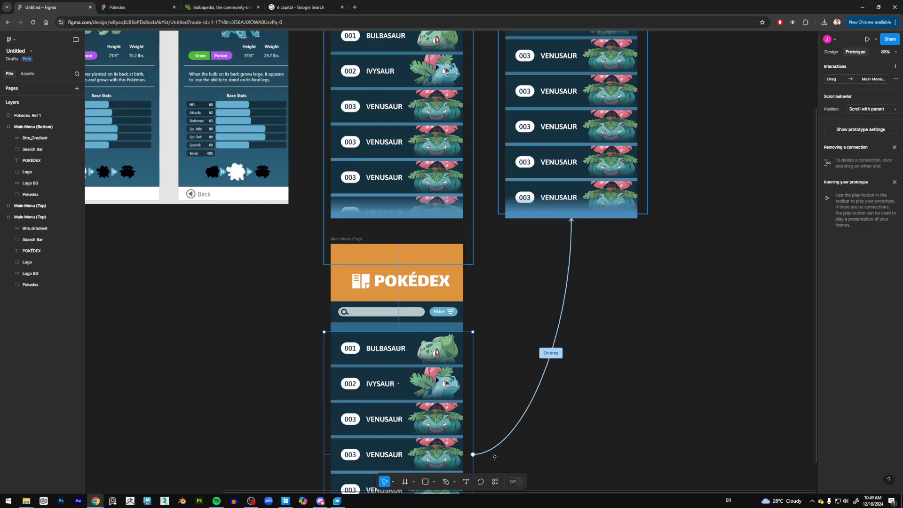
key("Delete")
key("ctrl+z")
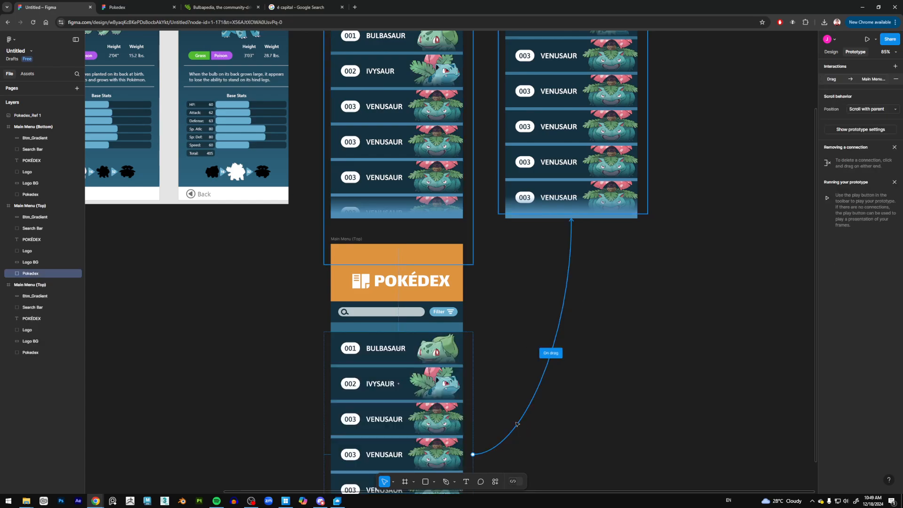
Remove the duplicated Main Menu (Top) frame's On drag connection to Main Menu (Bottom)
left_click(518, 424)
left_click(558, 408)
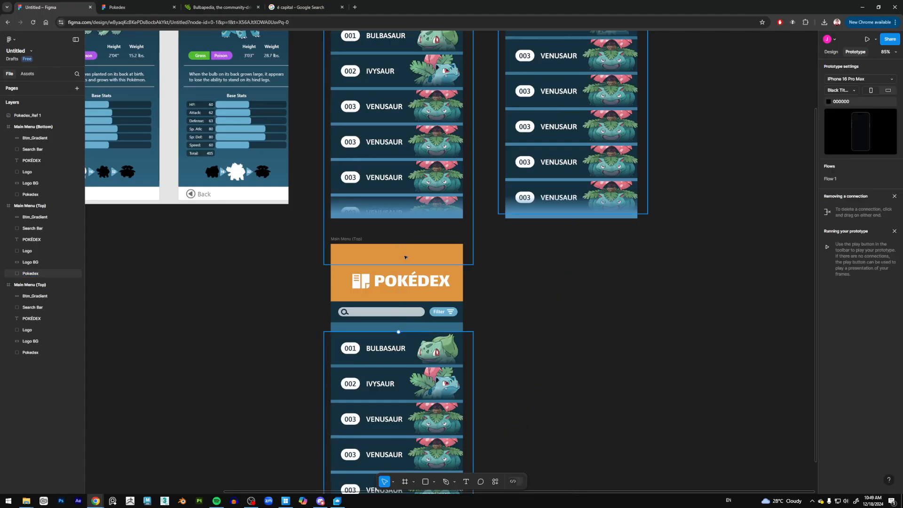
left_click(347, 239)
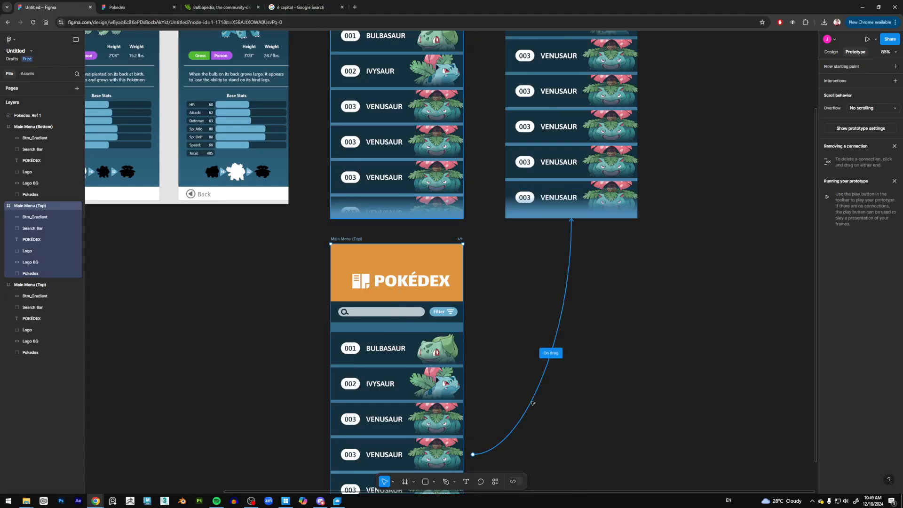
left_click(532, 404)
left_click(572, 222)
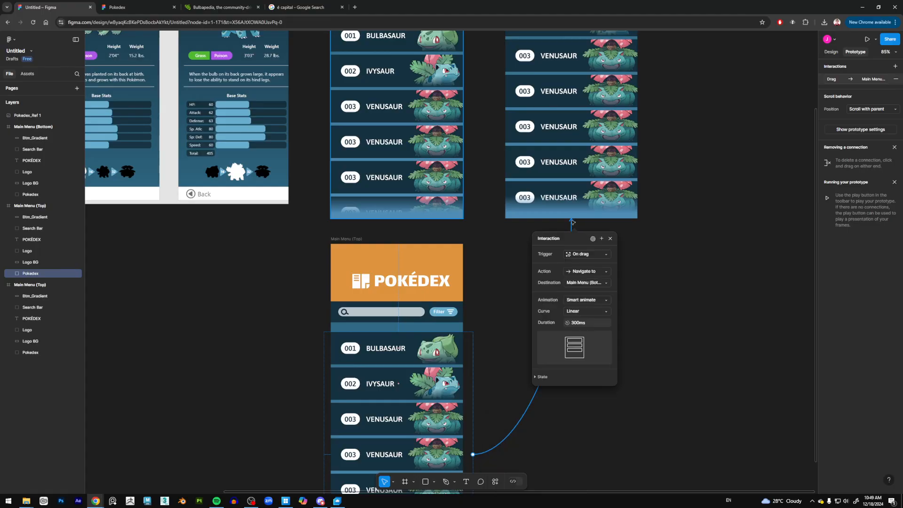
left_click_drag(573, 222, 558, 399)
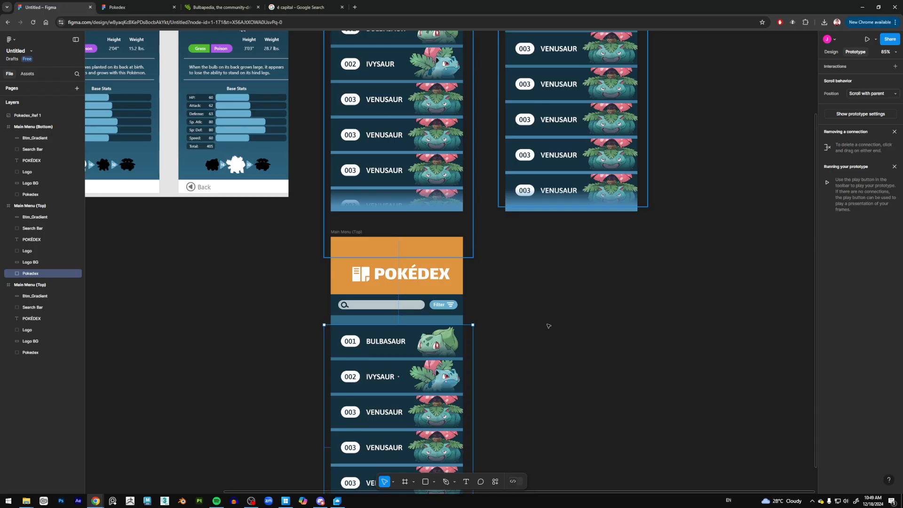
Rename the duplicated Main Menu (Top) frame as Bulbasaur
scroll(585, 286, "left", 2)
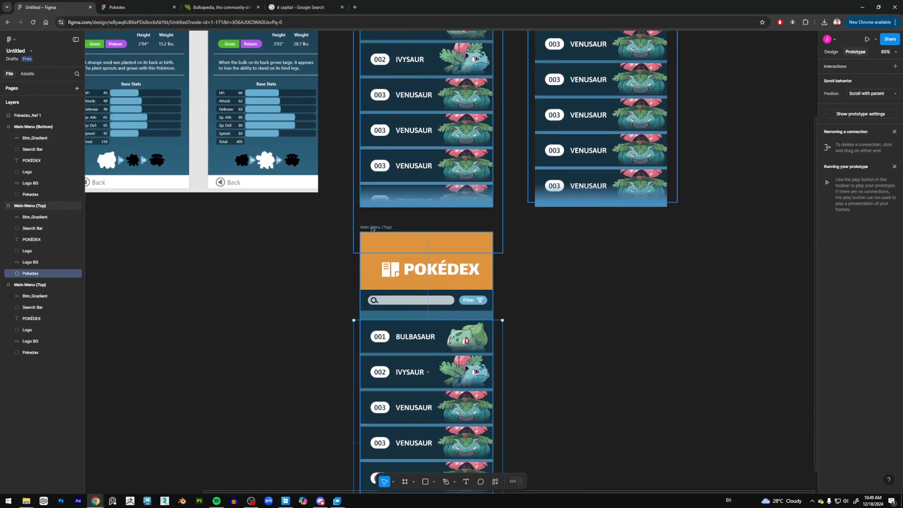
left_click(372, 228)
key("alt+8")
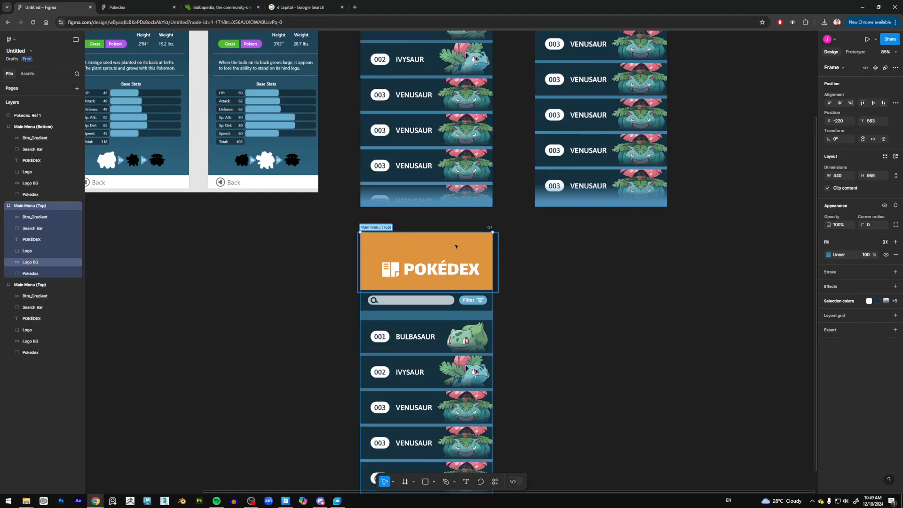
type("Bulbasaur")
key("Return")
Shorten the orange Logo BG rectangle in the Bulbasaur frame from its lower edge to match the reference's slim header
left_click_drag(314, 225, 377, 287)
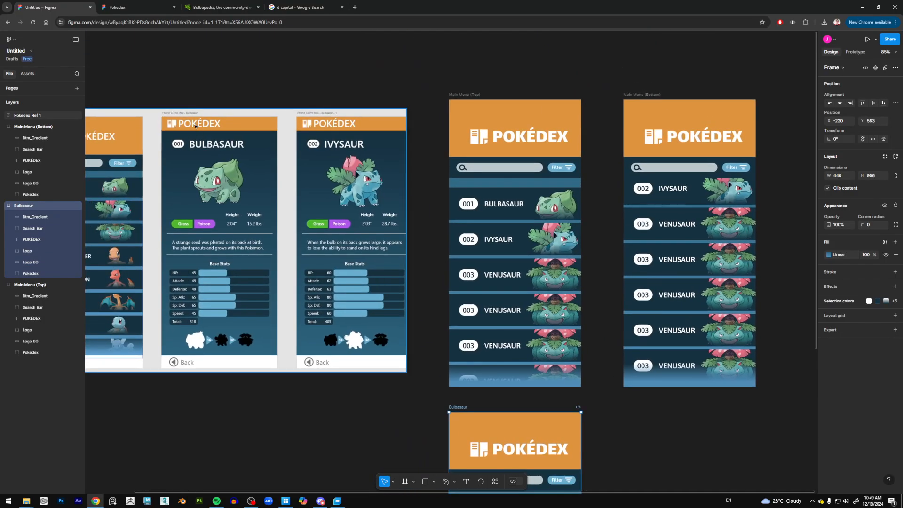
scroll(568, 301, "down", 3)
left_click(506, 315)
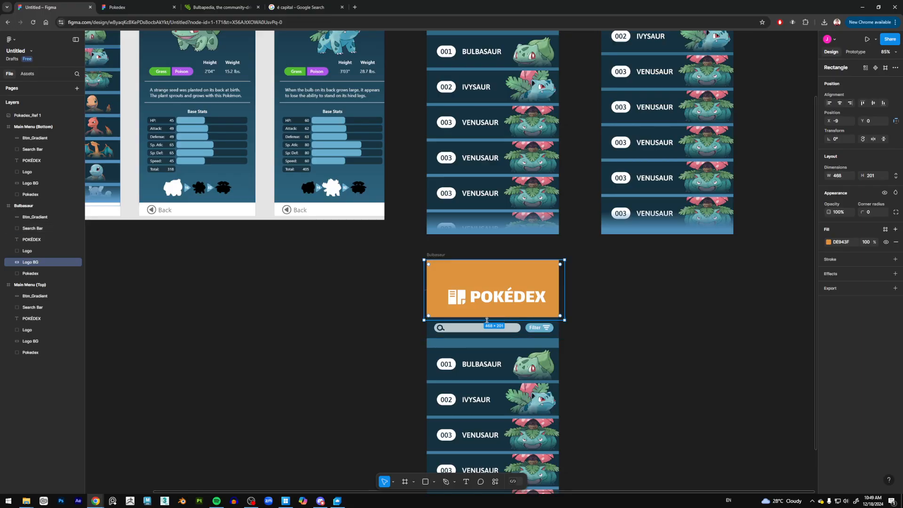
left_click_drag(491, 320, 495, 294)
Move the POKÉDEX text and Logo together about 40 px up into the shortened header of the Bulbasaur frame
left_click(480, 298)
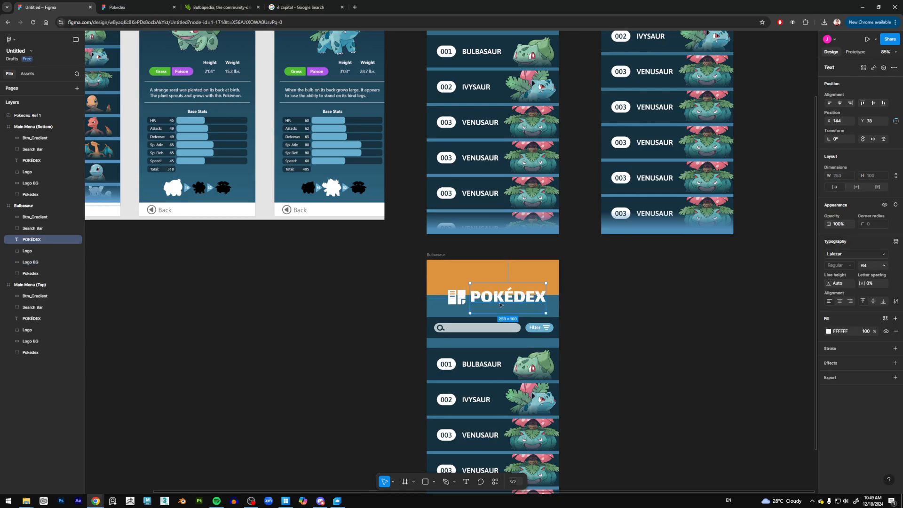
left_click(460, 302, "shift")
mouse_move(461, 301)
left_mouse_down()
mouse_move(455, 288)
mouse_move(461, 300)
left_mouse_up()
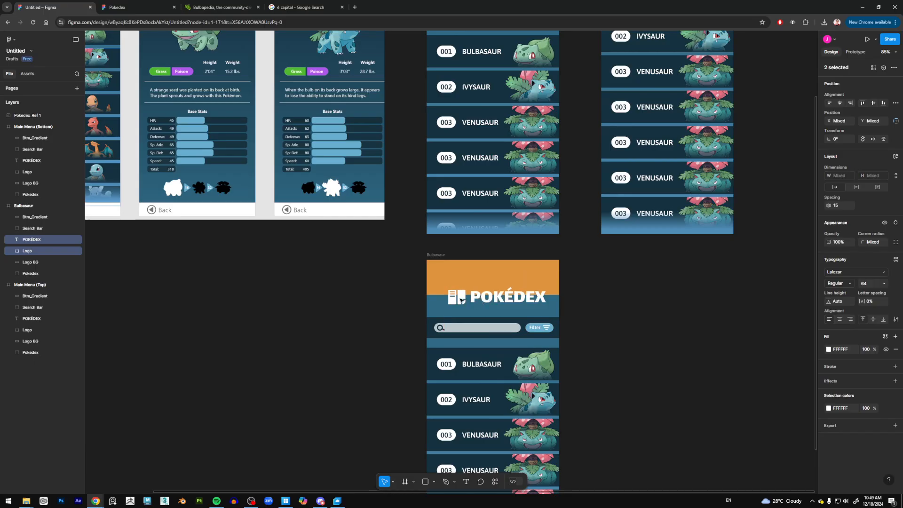
left_click(530, 302)
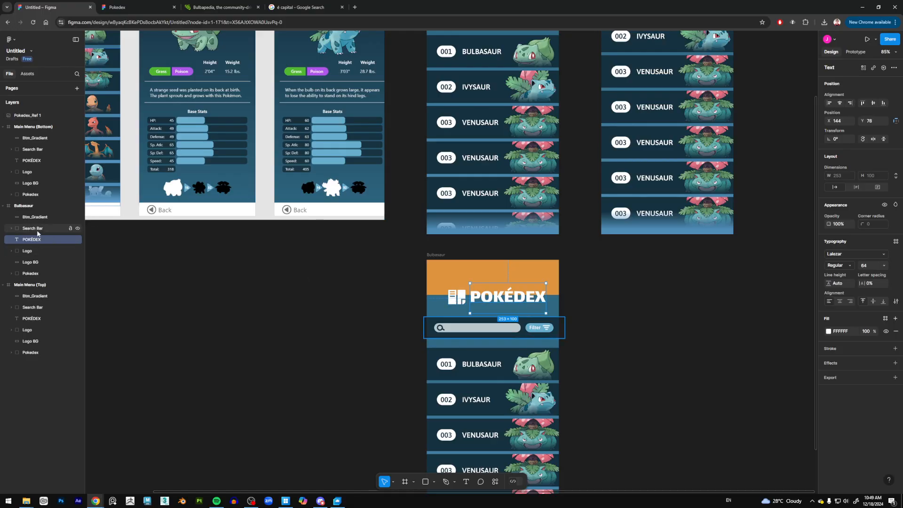
left_click(28, 251, "shift")
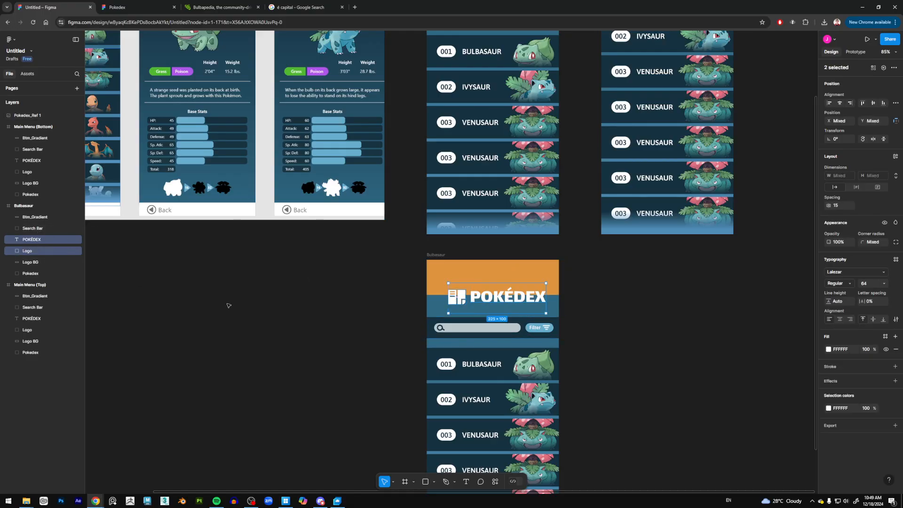
key("shift+Up")
key("shift+Up")
key("shift+Up")
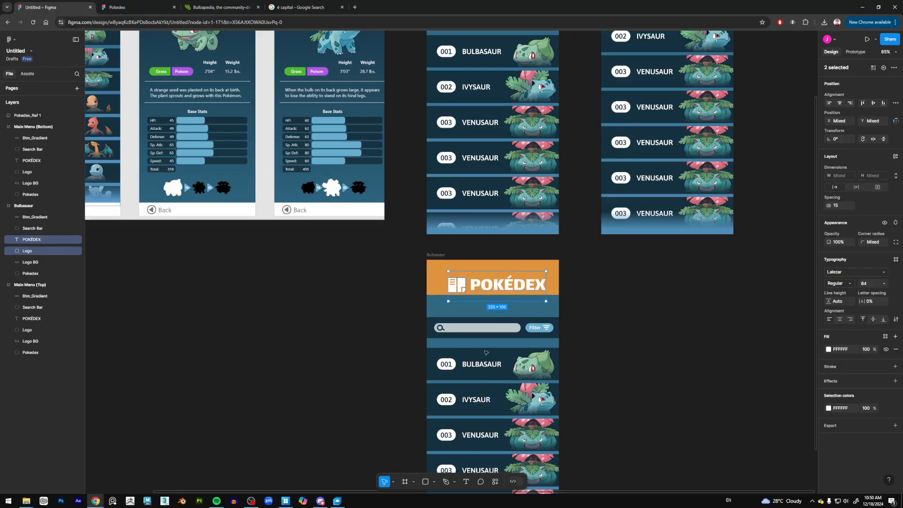
key("Escape")
Scale the Bulbasaur frame's Logo down to about 40 × 34 and place it near the header's left edge at X 25, Y 67
left_click(464, 281)
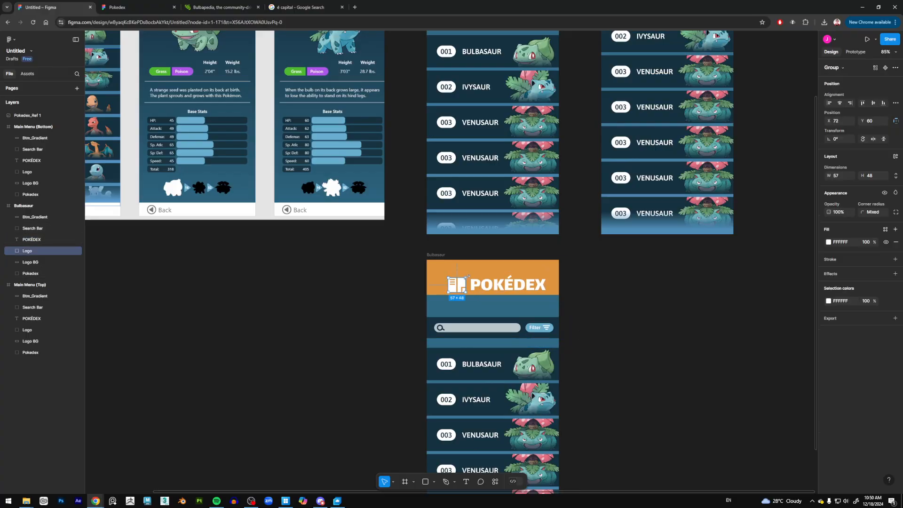
left_click_drag(469, 277, 460, 280)
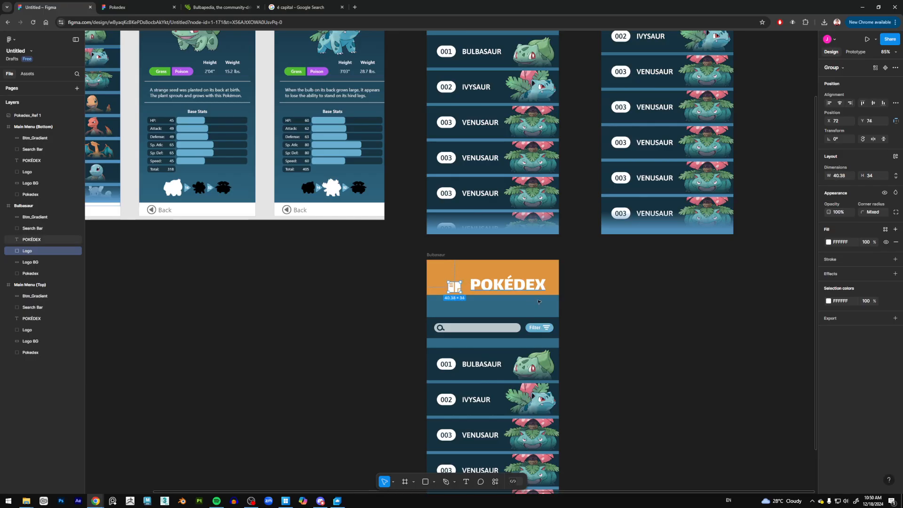
scroll(313, 277, "up", 5)
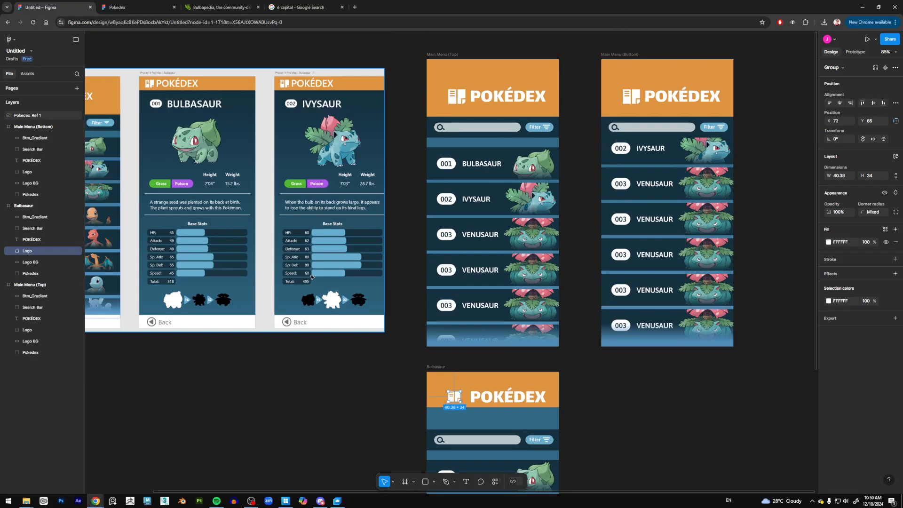
scroll(313, 278, "down", 3)
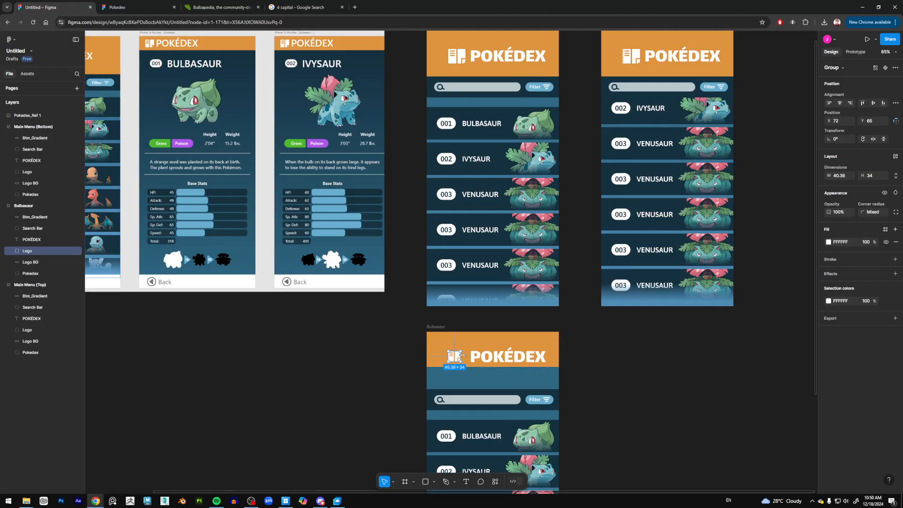
left_click_drag(458, 358, 445, 359)
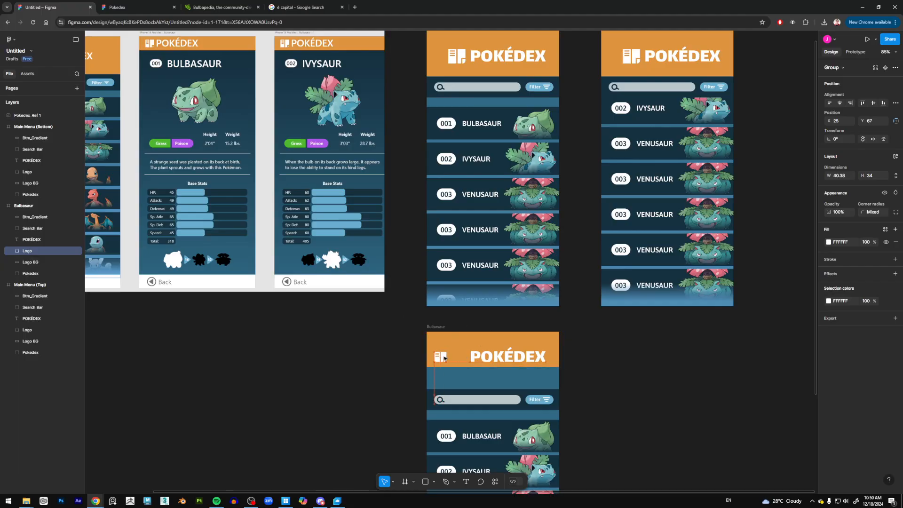
Set the Bulbasaur frame's POKÉDEX text to font size 40 and place it beside the logo at X 75, Y 54
left_click(508, 358)
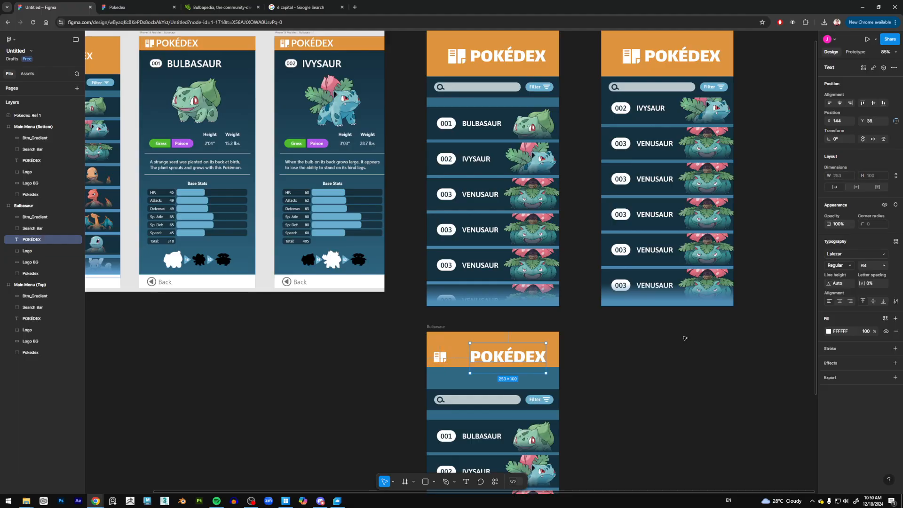
left_click(883, 266)
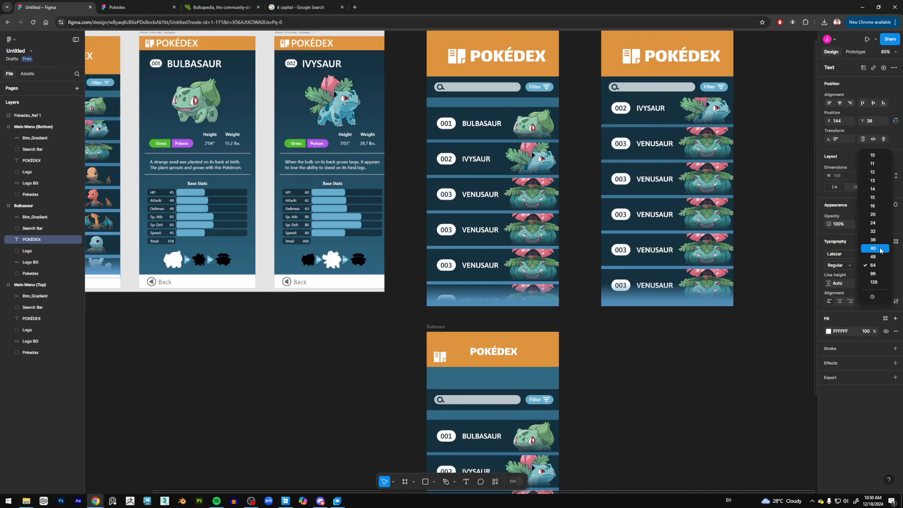
left_click(882, 252)
left_click_drag(499, 354, 478, 360)
key("Left")
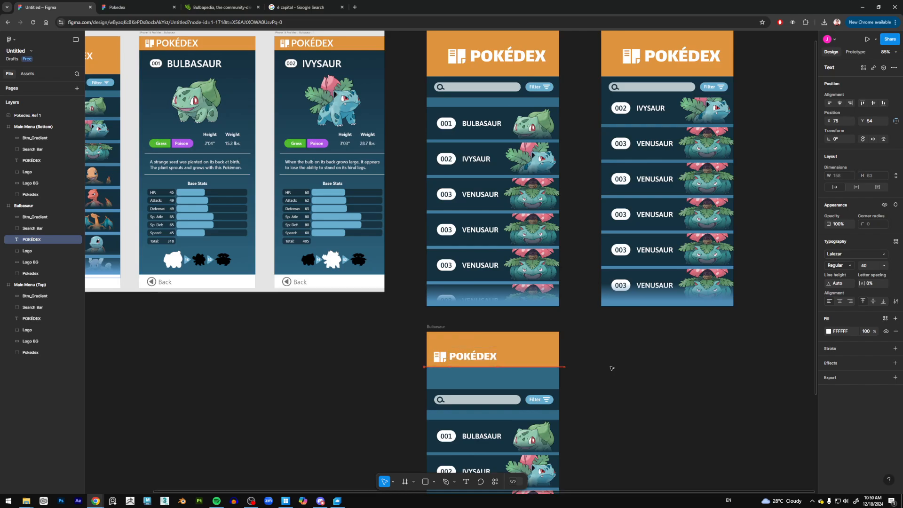
left_click(611, 366)
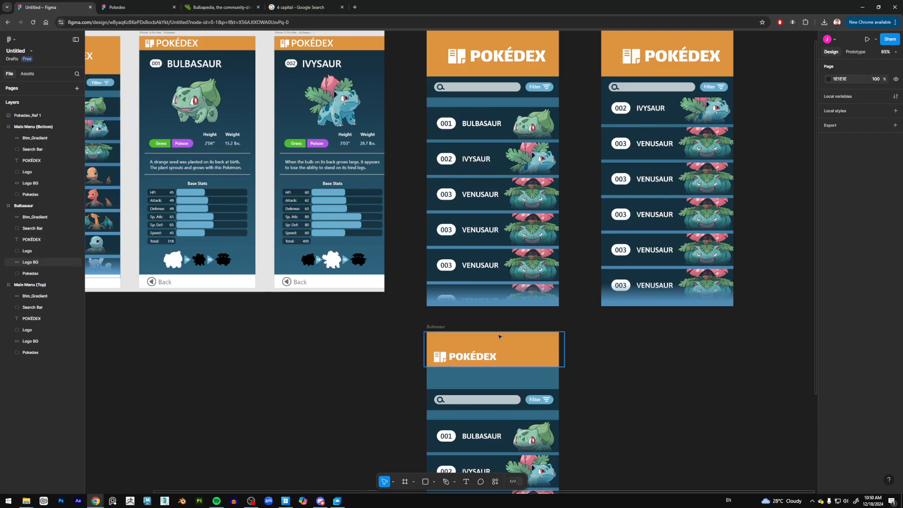
Preview the Bulbasaur frame on the phone to check the header layout, and close the preview
left_click_drag(595, 371, 596, 321)
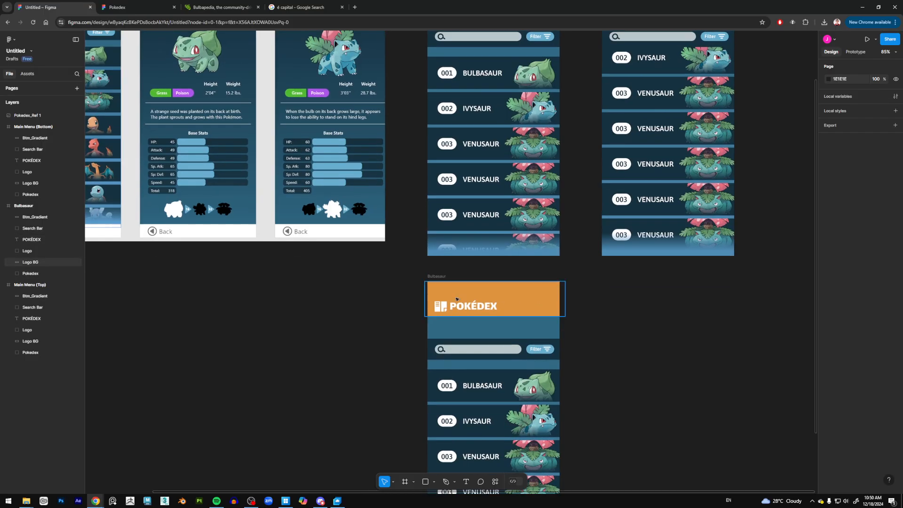
left_click(437, 276)
left_click(869, 40)
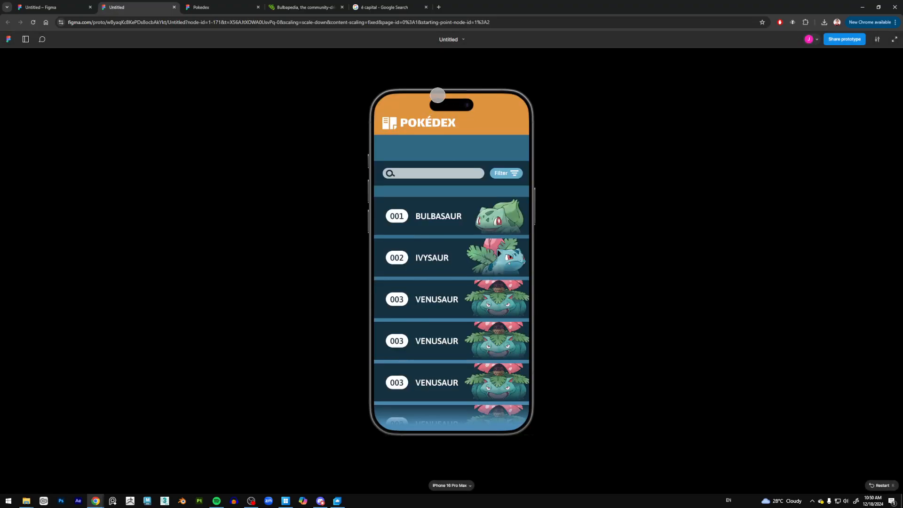
left_click(174, 8)
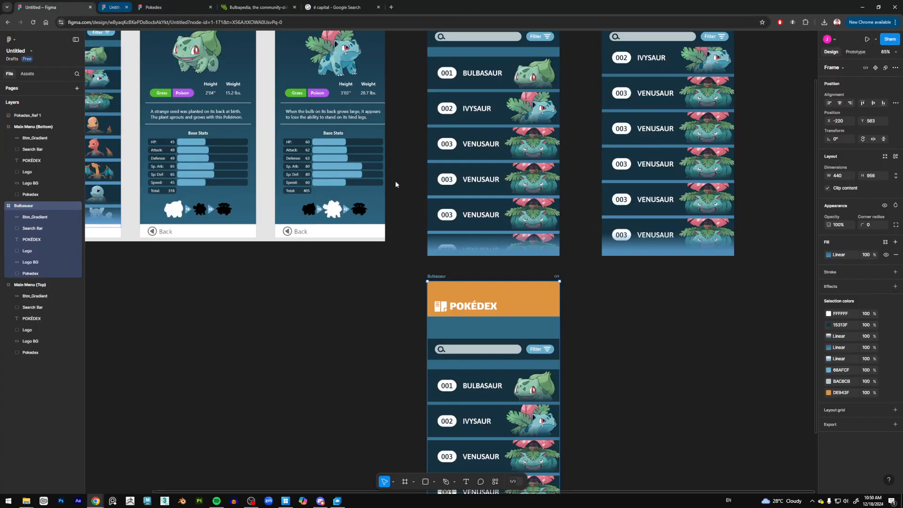
Move the Search Bar group above the Bulbasaur frame's upper edge and put its layer back inside the frame, so it is clipped
left_click_drag(615, 310, 620, 264)
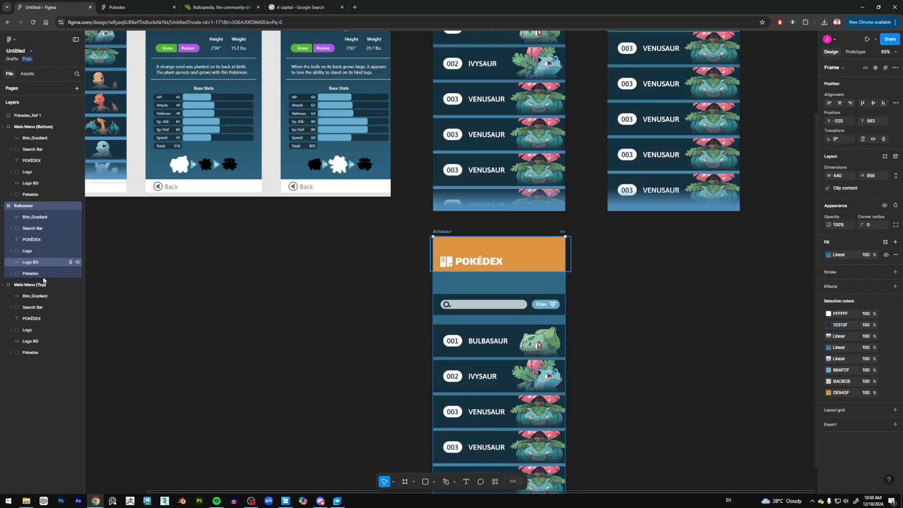
left_click(33, 228)
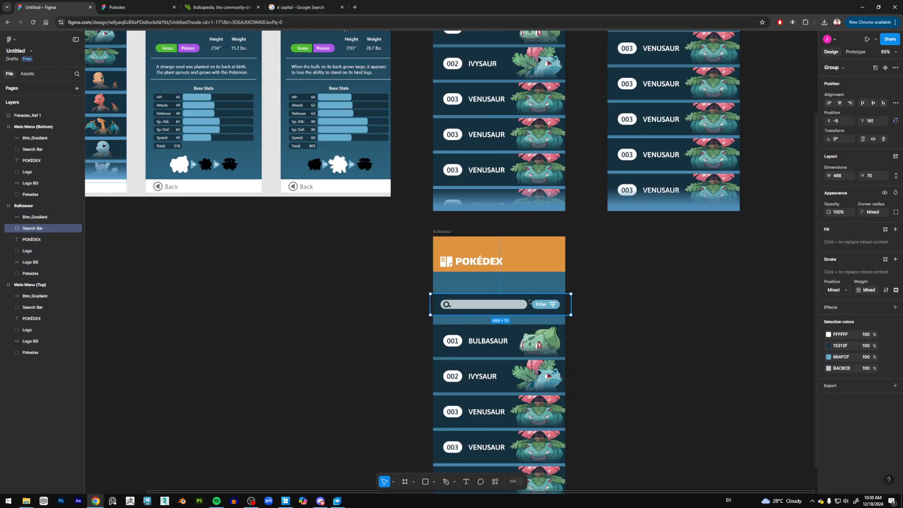
left_click_drag(530, 301, 518, 219)
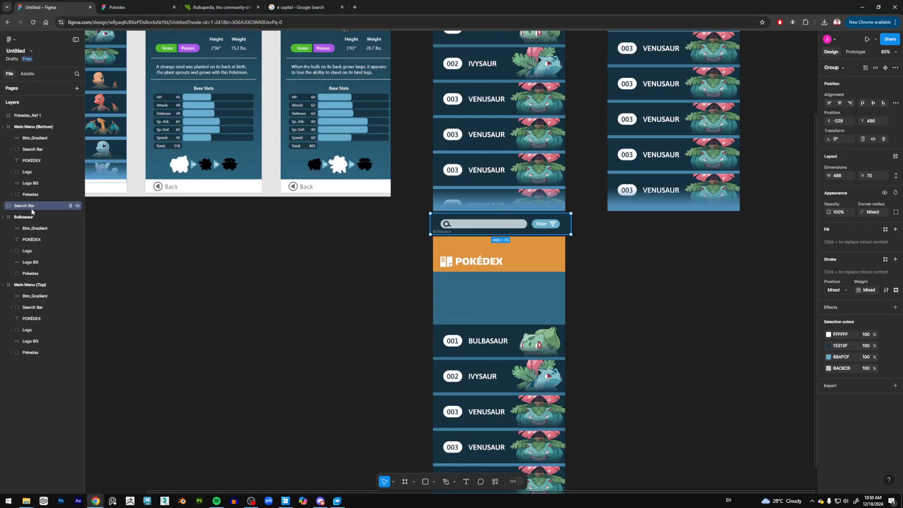
left_click_drag(33, 226, 33, 225)
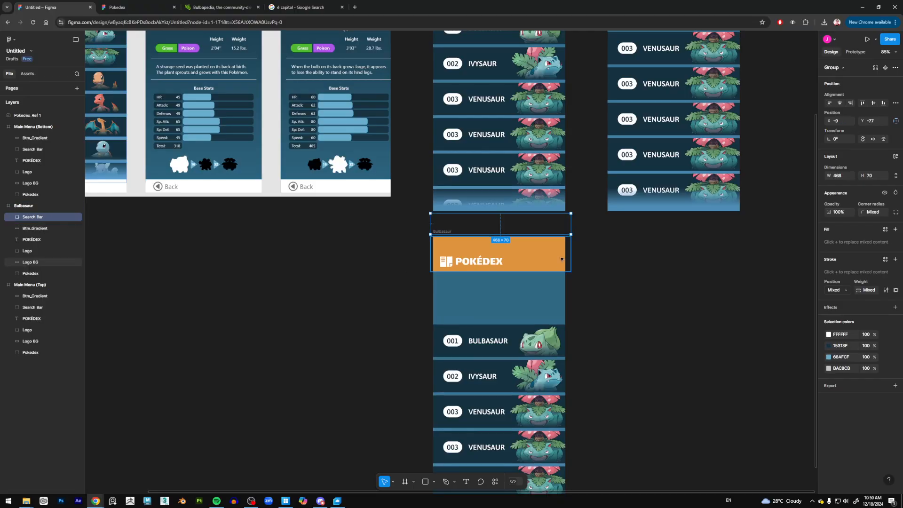
left_click(56, 206)
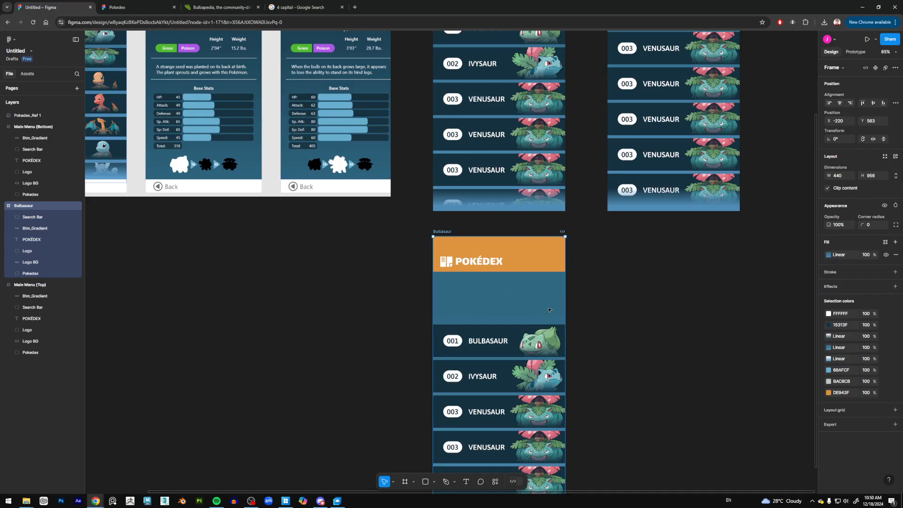
Move the 002 - Ivysaur row and all five 003 - Venusaur rows of the Bulbasaur frame below its lower edge
left_click_drag(545, 319, 547, 301)
left_click_drag(388, 252, 371, 180)
left_click_drag(428, 346, 426, 302)
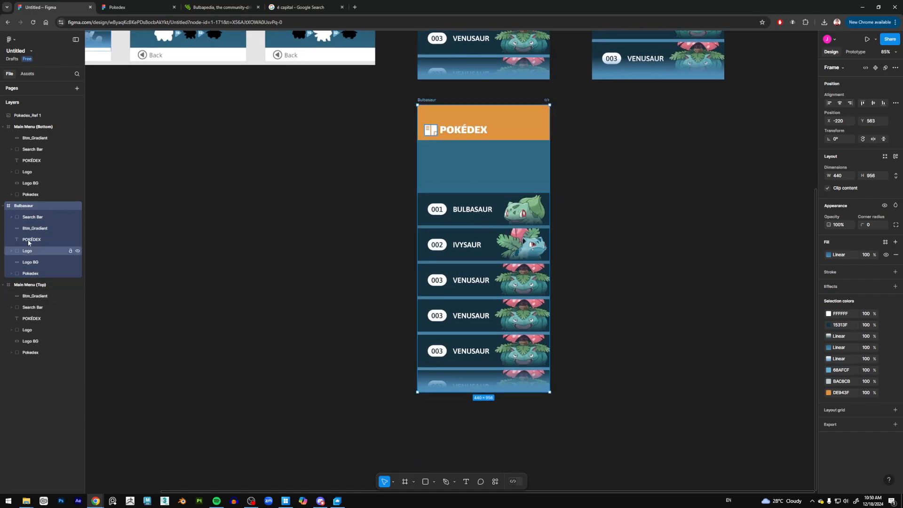
left_click(12, 273)
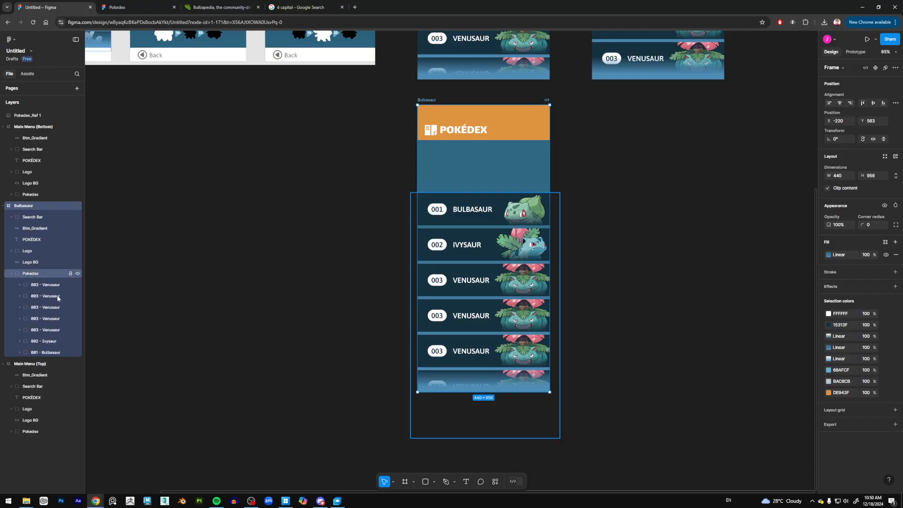
left_click(45, 284)
left_click(44, 341, "shift")
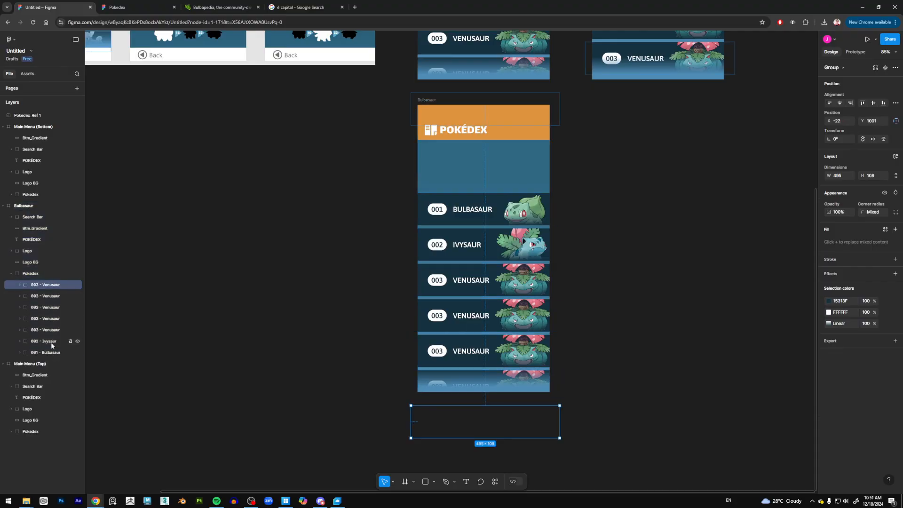
left_click_drag(495, 241, 492, 408)
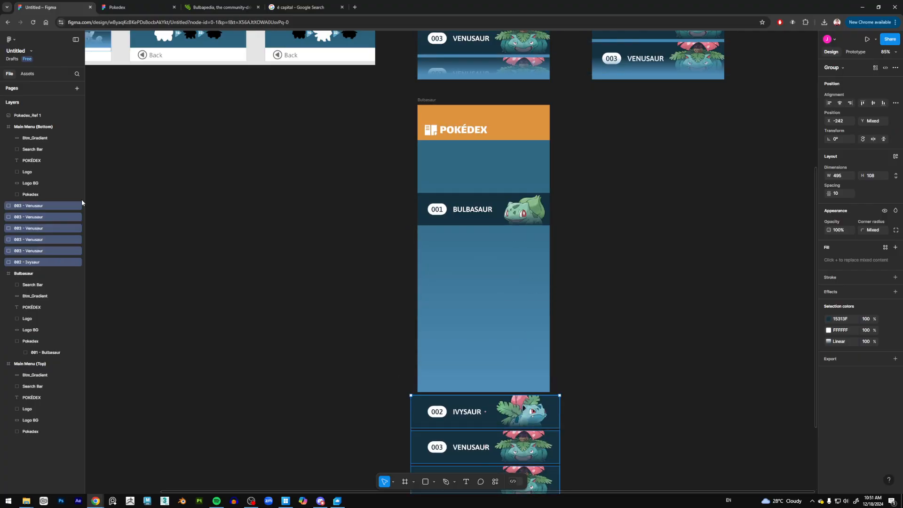
Put the six moved row layers back into the Bulbasaur frame's Pokedex group, above 001 - Bulbasaur, so they are clipped
left_click_drag(40, 207, 43, 204)
left_click_drag(42, 201, 42, 357)
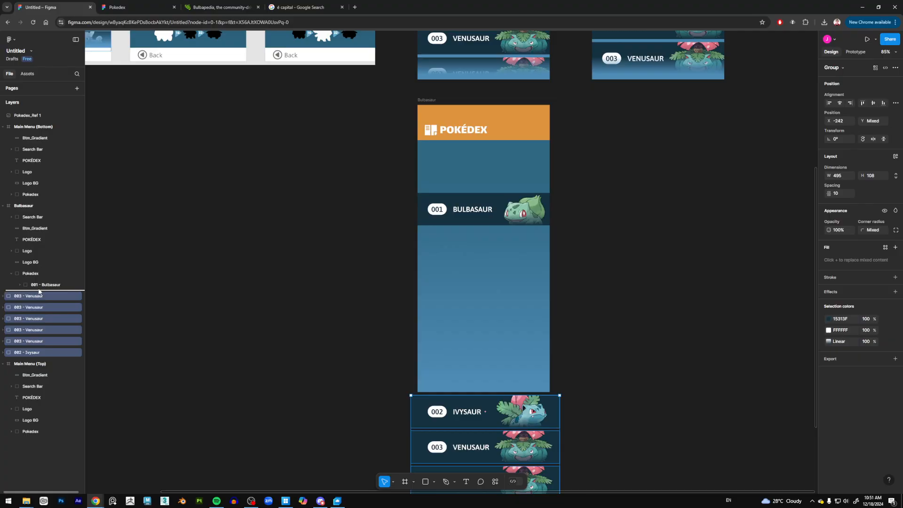
left_click_drag(36, 297, 40, 282)
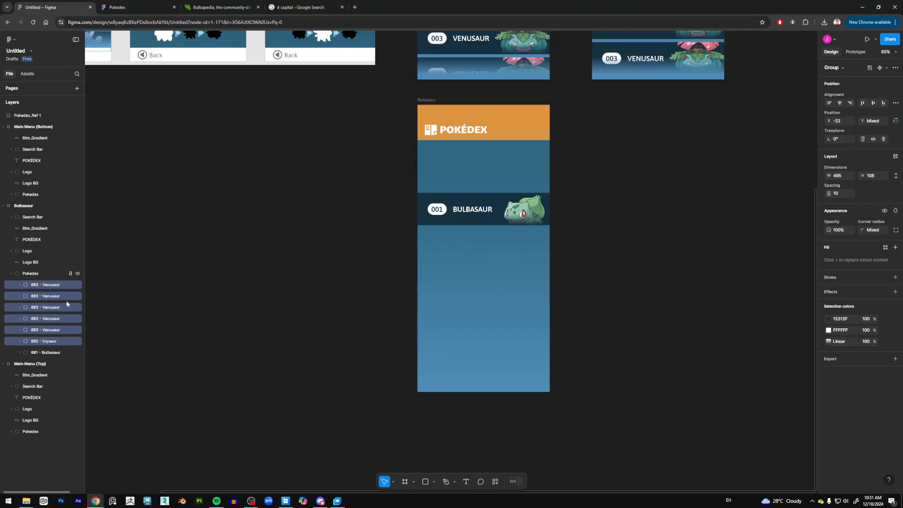
Enlarge the 001 - Bulbasaur group's mask, Rectangle 14, to 495 × 858 at Y 109 so it spans the area below the header
left_click(47, 352)
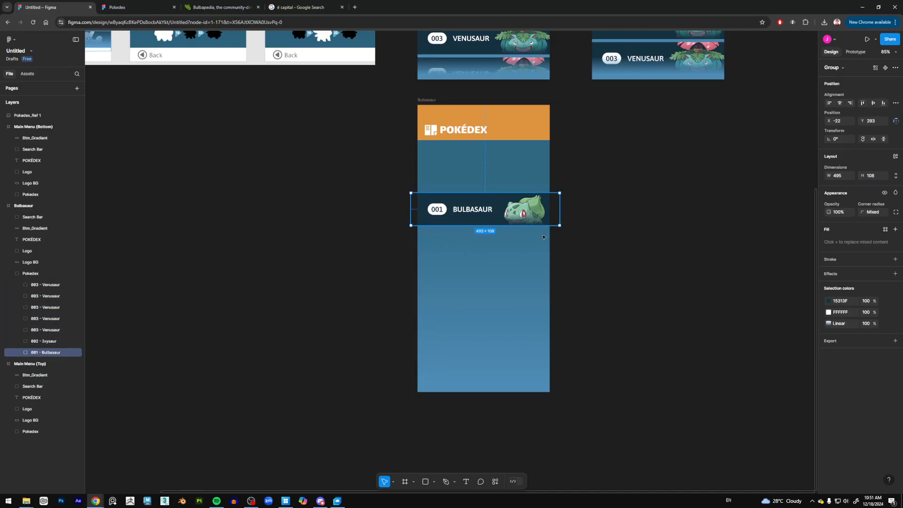
left_click_drag(359, 140, 388, 133)
left_click_drag(495, 247, 438, 246)
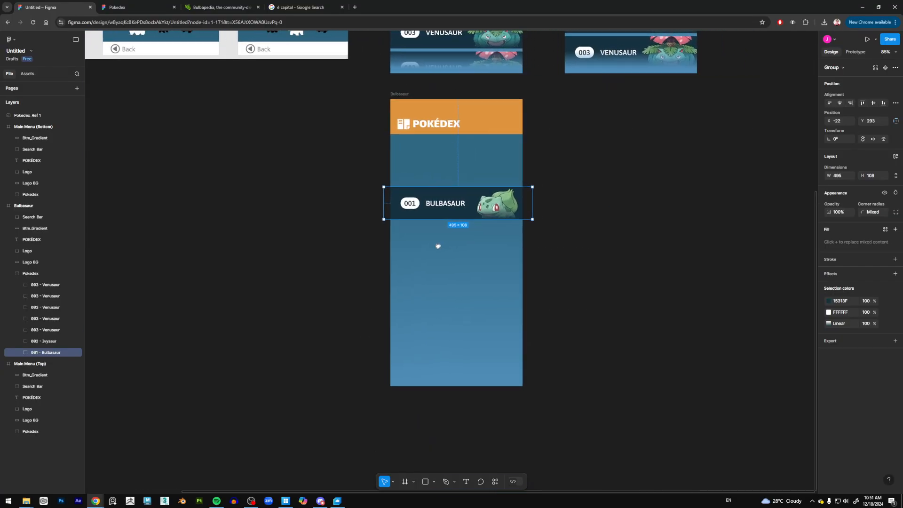
left_click(19, 353)
left_click(51, 420)
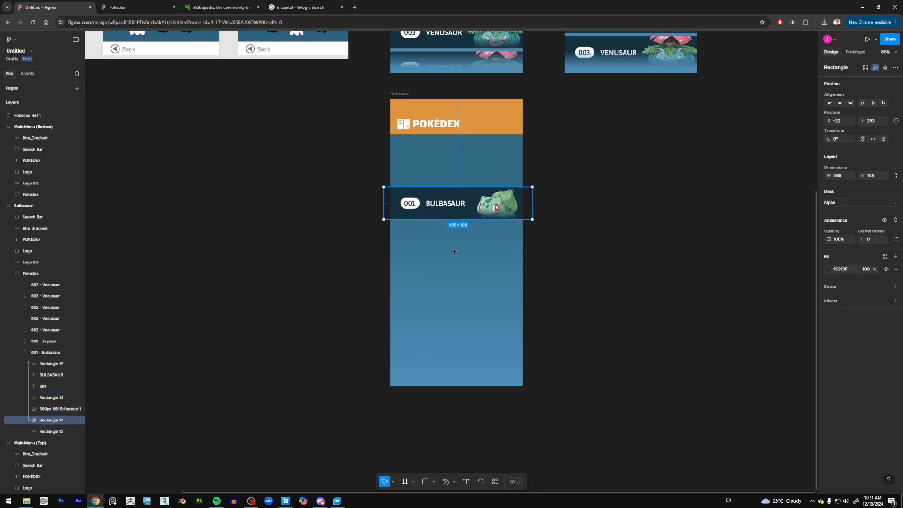
left_click_drag(492, 219, 497, 392)
left_click_drag(461, 185, 461, 131)
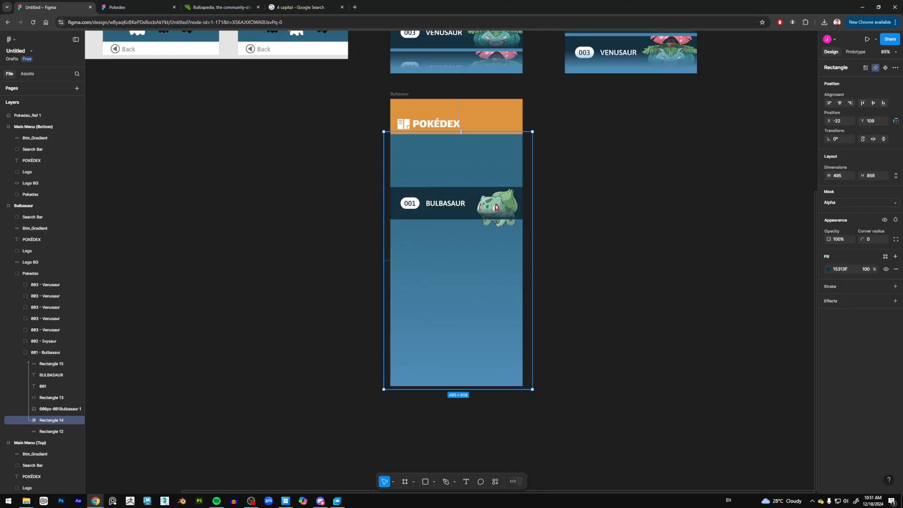
Stretch the dark background Rectangle 12 in the 001 - Bulbasaur group to 495 × 858 at Y 118, directly under the orange header
scroll(401, 254, "up", 1)
scroll(401, 254, "up", 1)
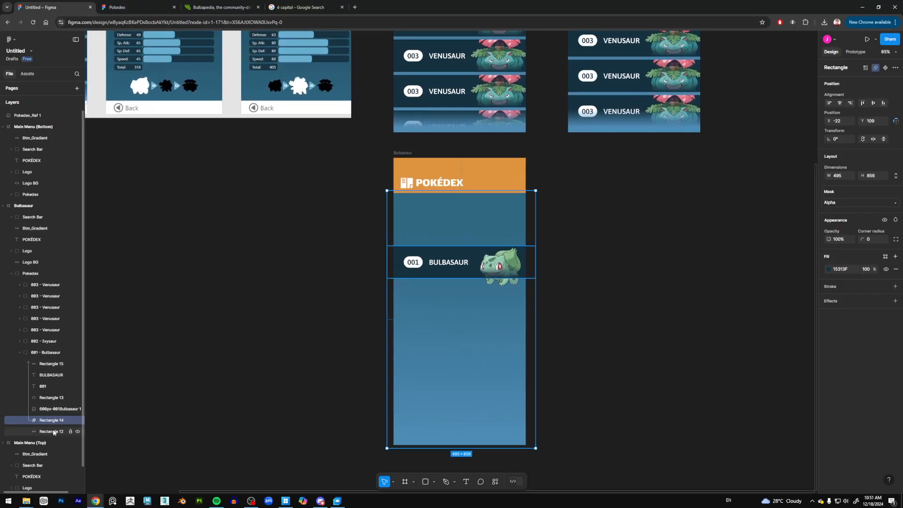
left_click(487, 224)
scroll(481, 306, "up", 2)
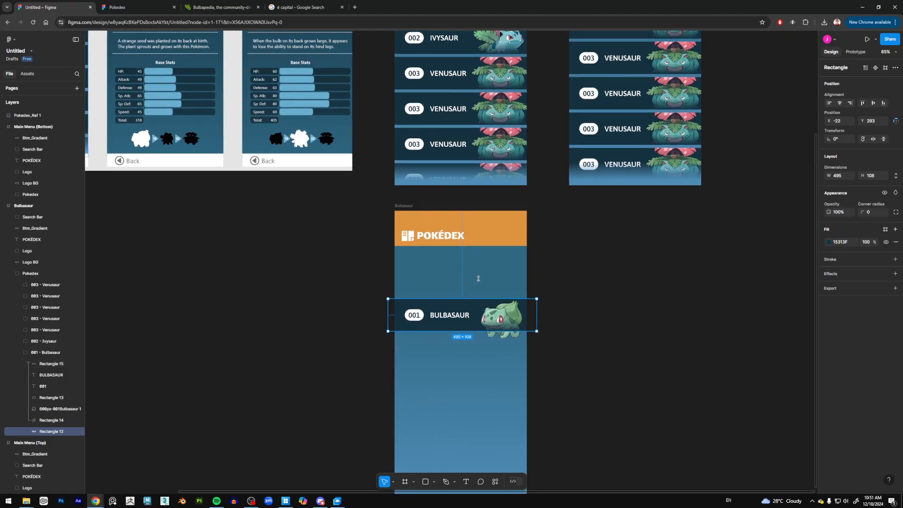
left_click_drag(476, 299, 483, 247)
scroll(481, 276, "down", 2)
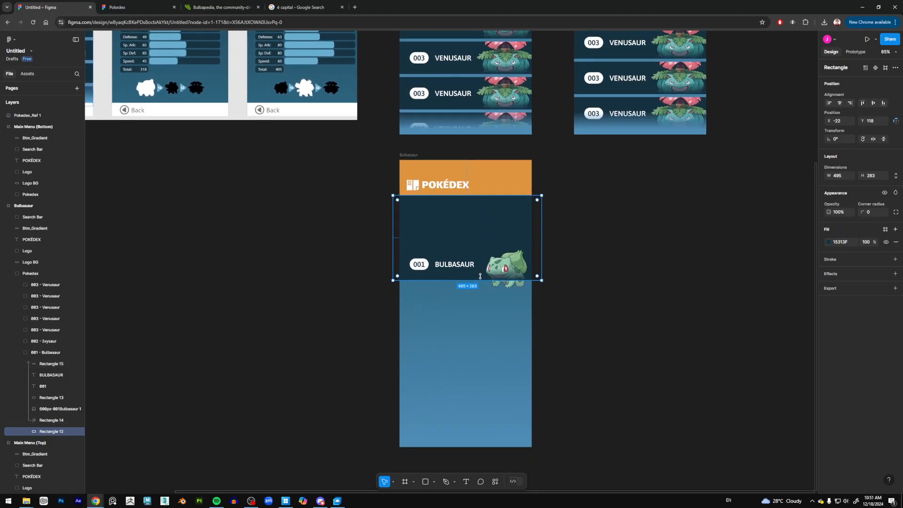
left_click_drag(479, 280, 486, 453)
Give Rectangle 12 a linear gradient fill from 15313F to 3780A5, ending just above the frame's lower edge, and compare it with the reference
left_click_drag(411, 228, 425, 388)
left_click(829, 242)
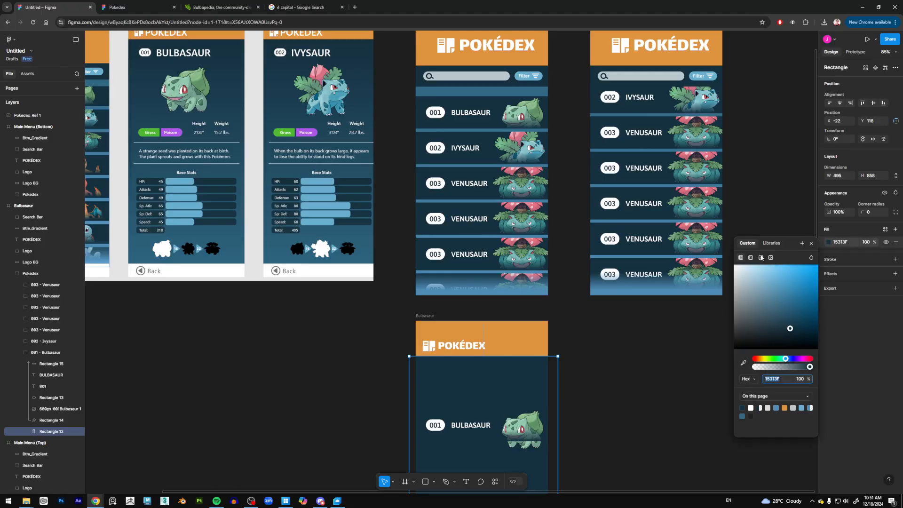
left_click(771, 243)
left_click(748, 243)
left_click(752, 258)
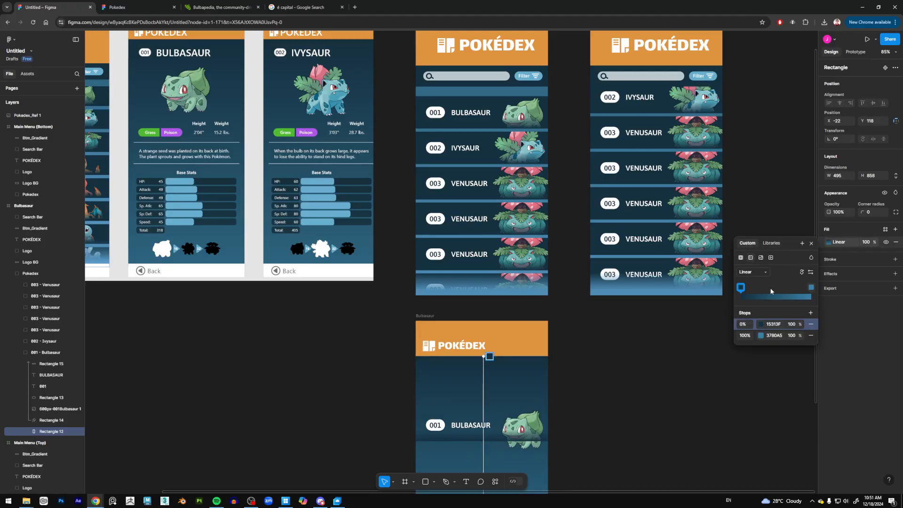
scroll(526, 394, "down", 4)
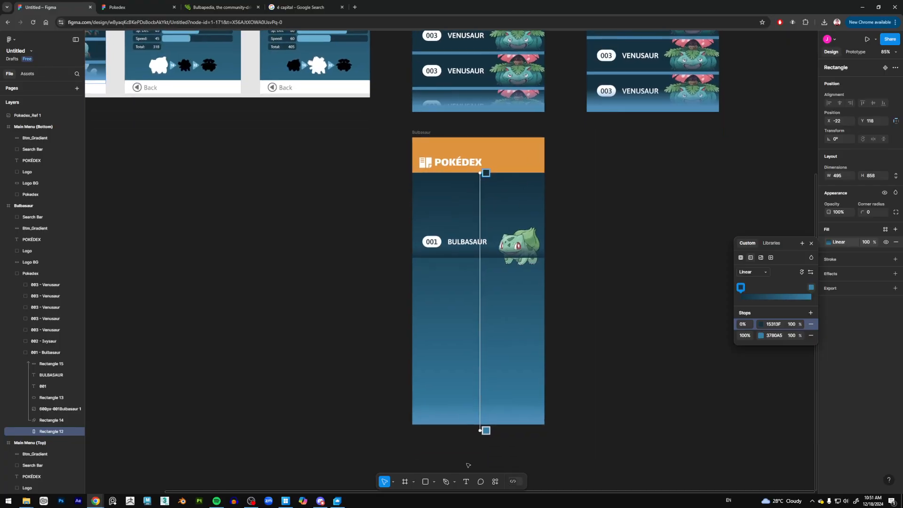
left_click_drag(479, 431, 481, 416)
scroll(435, 386, "up", 2)
scroll(475, 404, "down", 2)
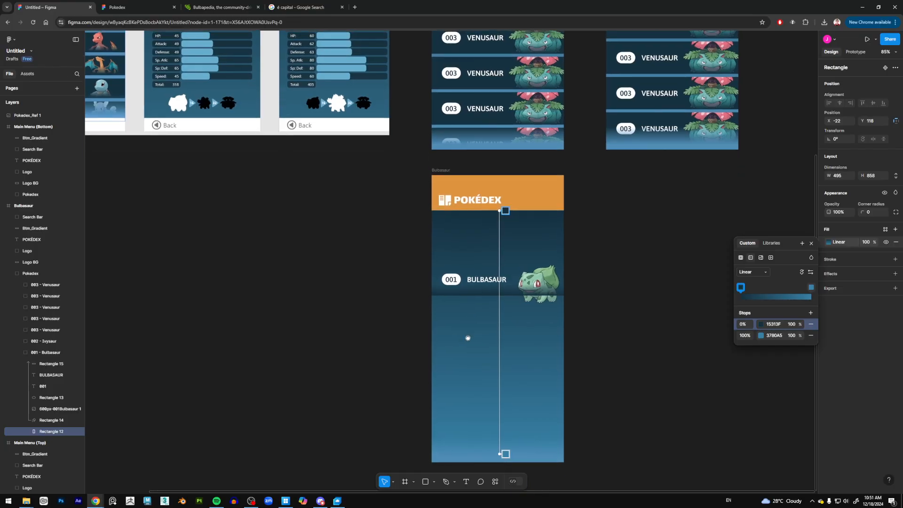
scroll(517, 324, "up", 2)
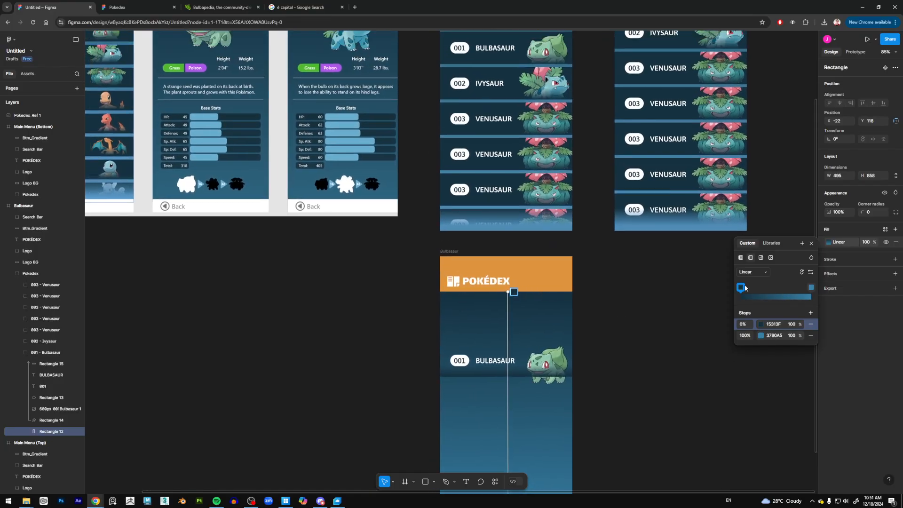
scroll(461, 323, "up", 2)
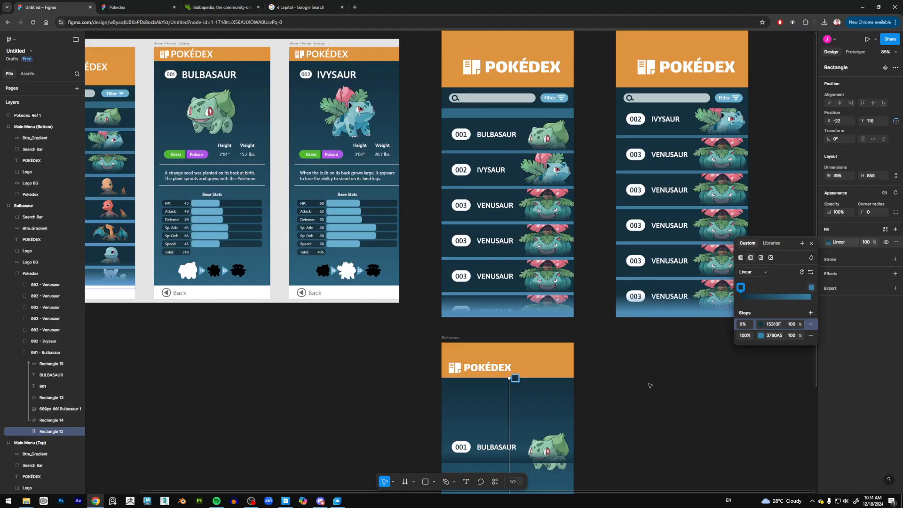
scroll(643, 167, "down", 4)
scroll(631, 223, "up", 1)
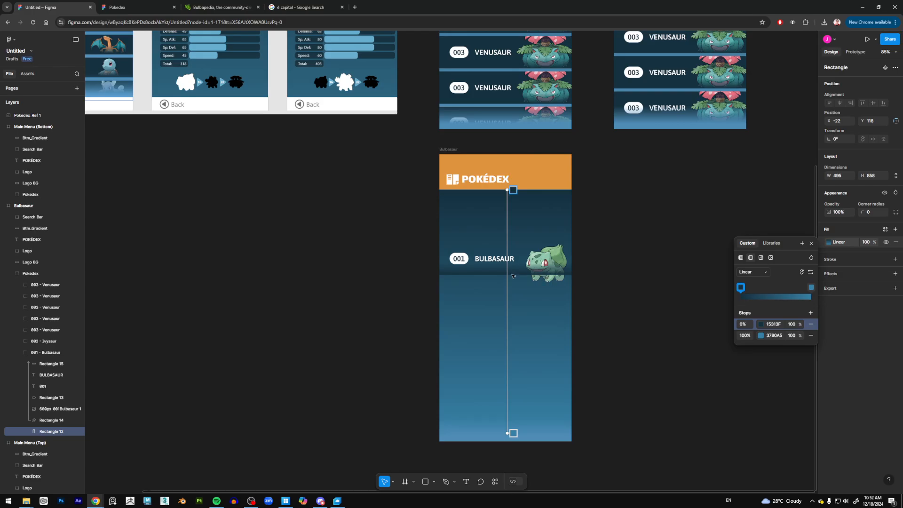
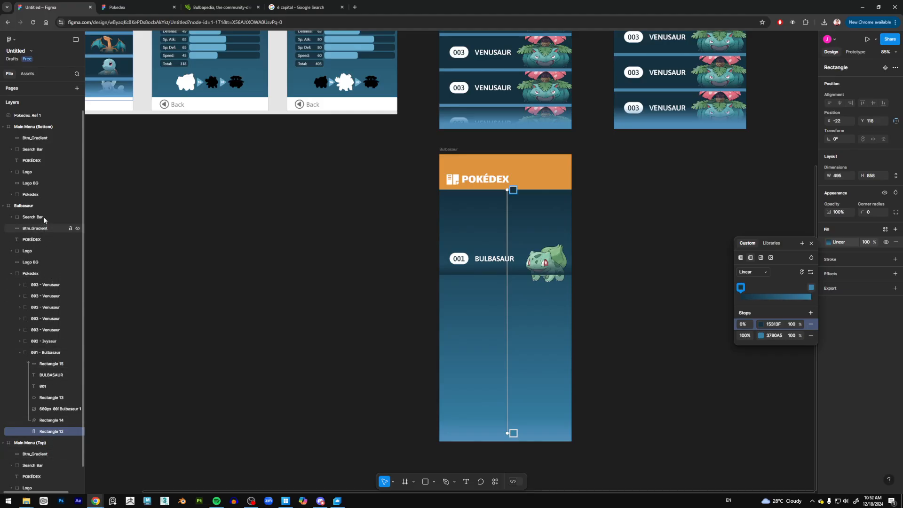
Move Btm_Gradient below the Bulbasaur frame to Y 956 and put its layer back inside the frame so it is clipped
left_click(37, 228)
scroll(467, 302, "down", 2)
scroll(467, 302, "right", 1)
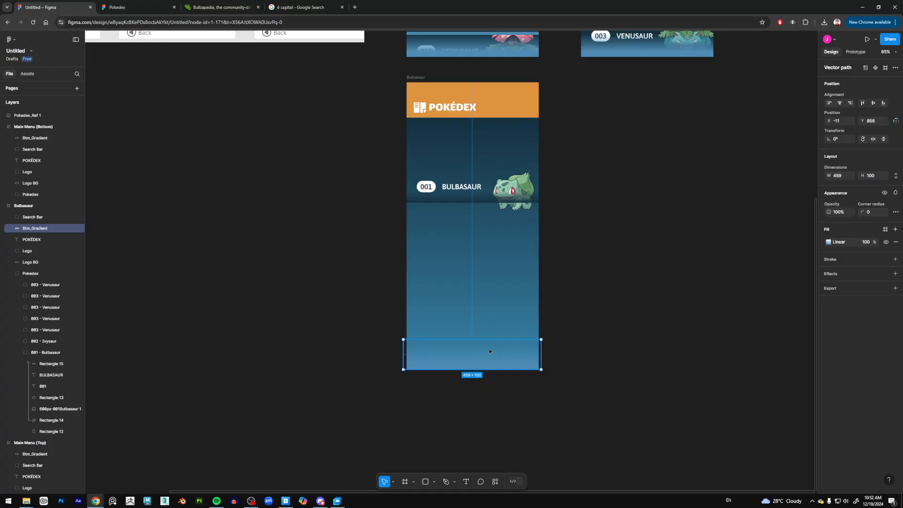
left_click_drag(490, 352, 488, 384)
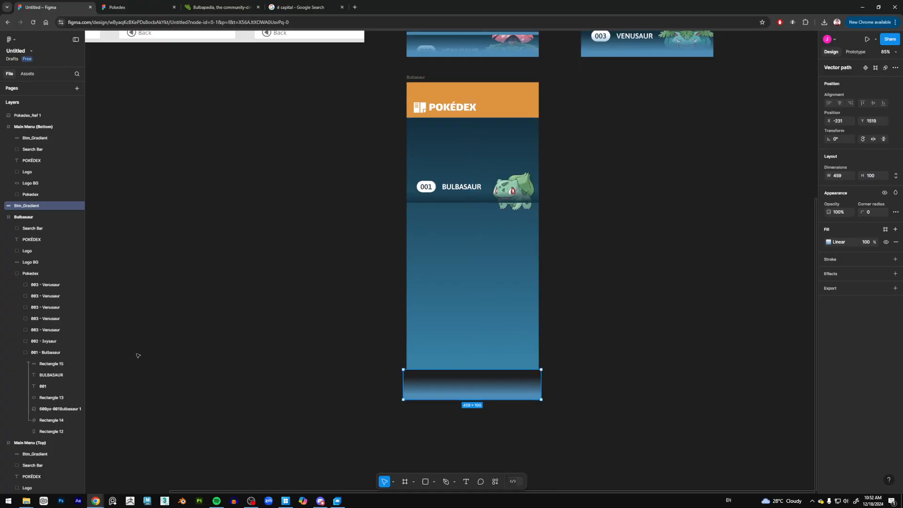
left_click_drag(28, 206, 32, 221)
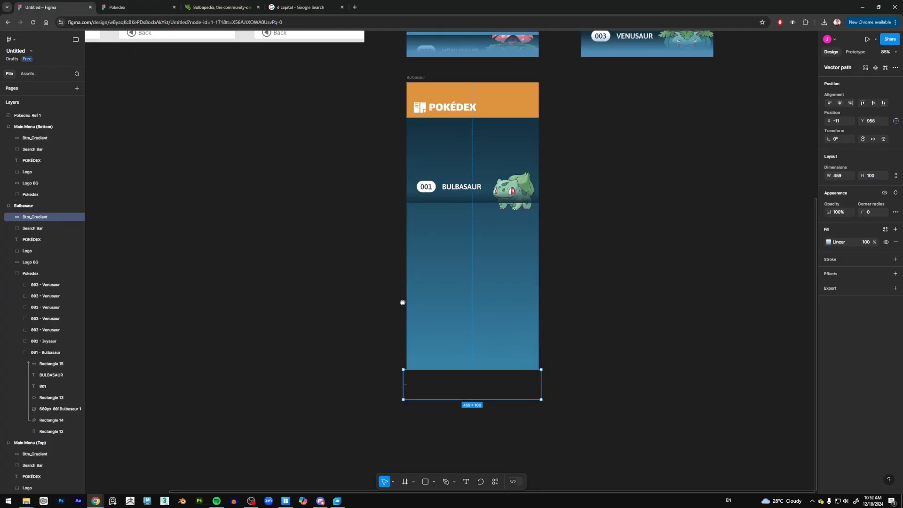
Move the gradient overlay Rectangle 15 down to Y 902 and place its layer back in the 001 - Bulbasaur group, under the BULBASAUR text
scroll(510, 316, "up", 2)
left_click(476, 264)
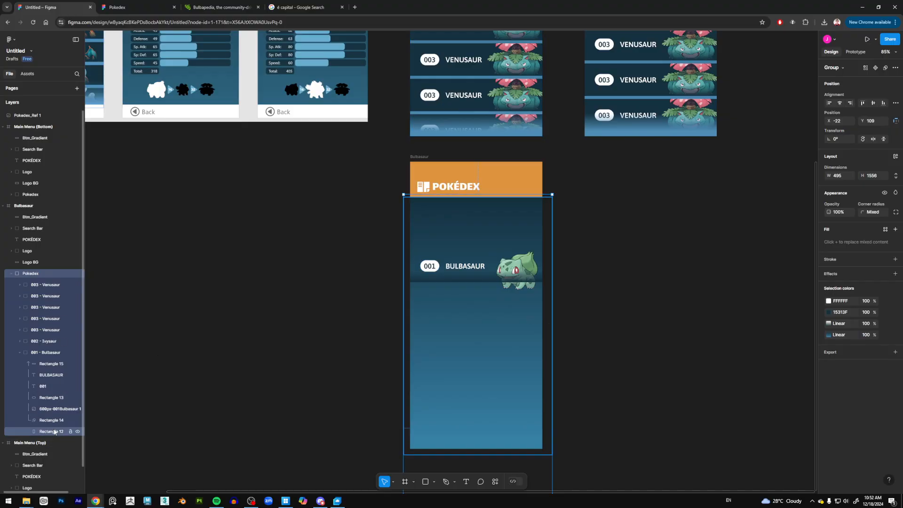
left_click(51, 432)
left_click(829, 242)
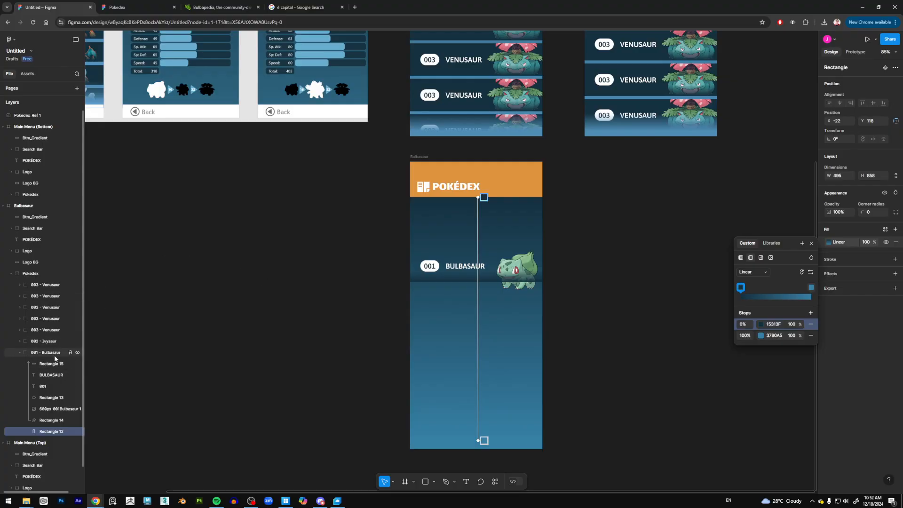
left_click(55, 398)
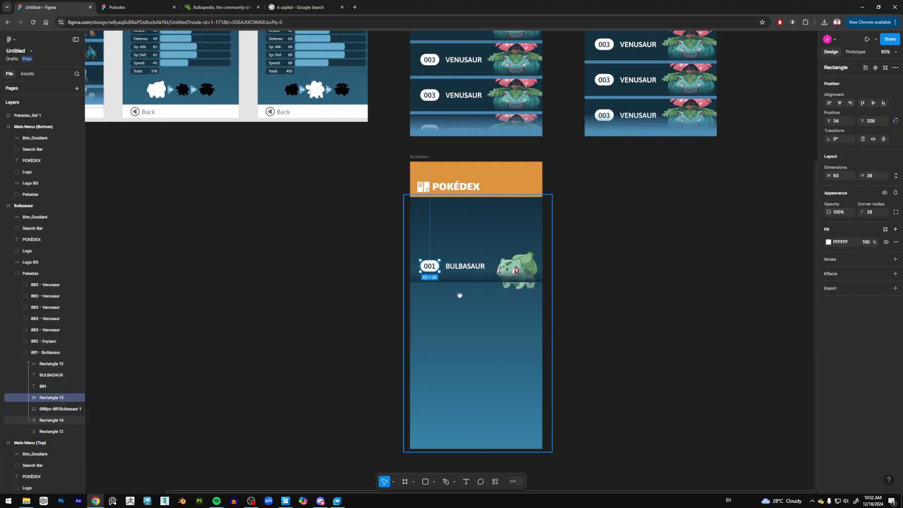
scroll(459, 294, "down", 1)
left_click(52, 363)
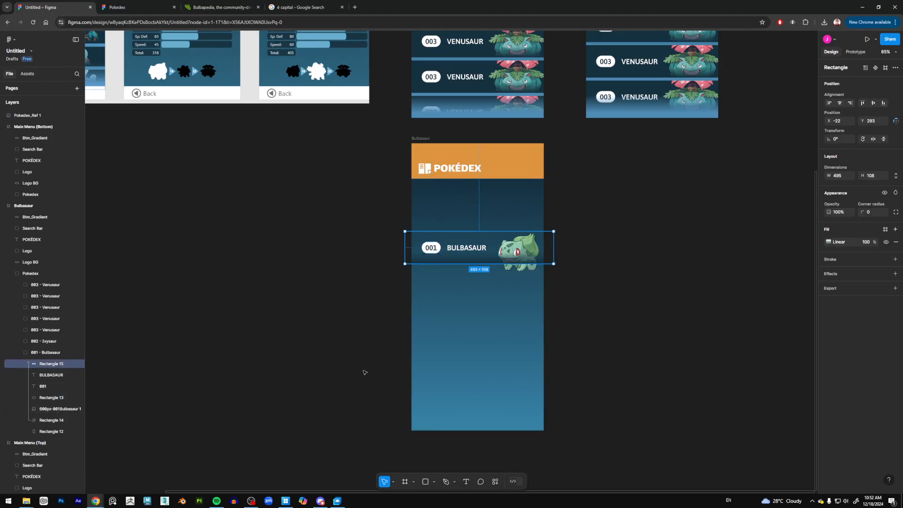
scroll(478, 281, "down", 4)
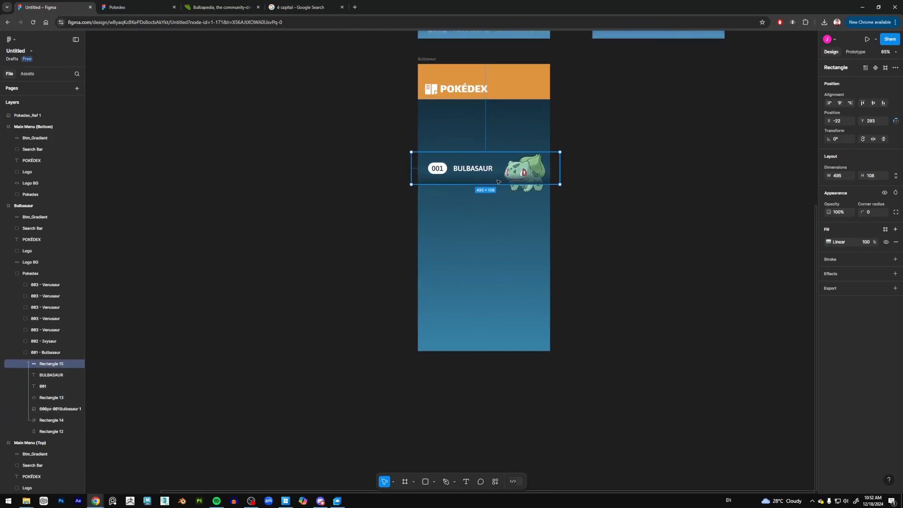
left_click_drag(497, 182, 499, 366)
left_click_drag(43, 207, 50, 380)
scroll(330, 273, "up", 5)
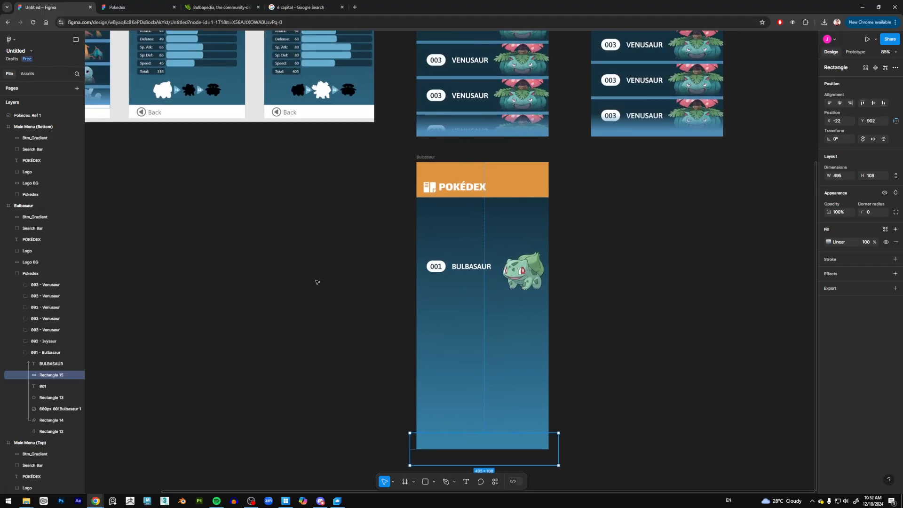
Move the 001 number text together with its white pill, Rectangle 13, straight up to just below the orange header
left_click_drag(290, 230, 323, 365)
left_click_drag(353, 291, 328, 84)
left_click_drag(506, 222, 499, 432)
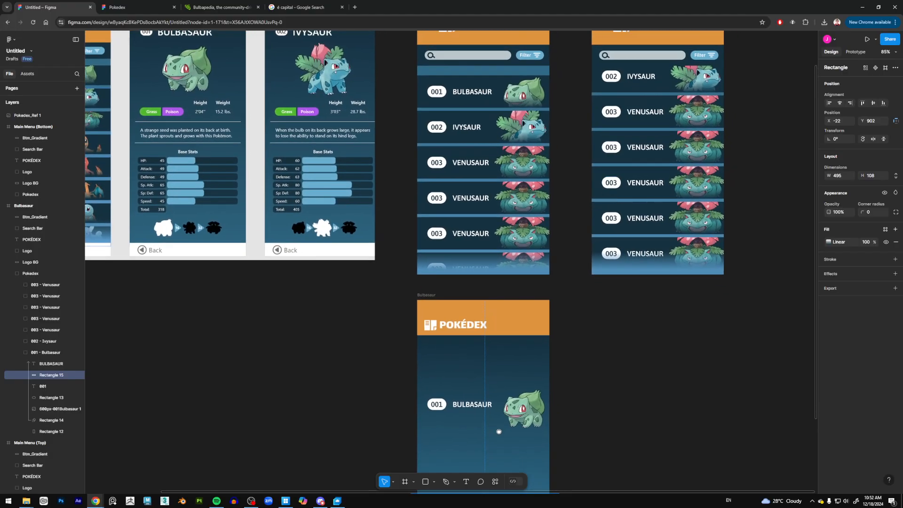
left_click(53, 388)
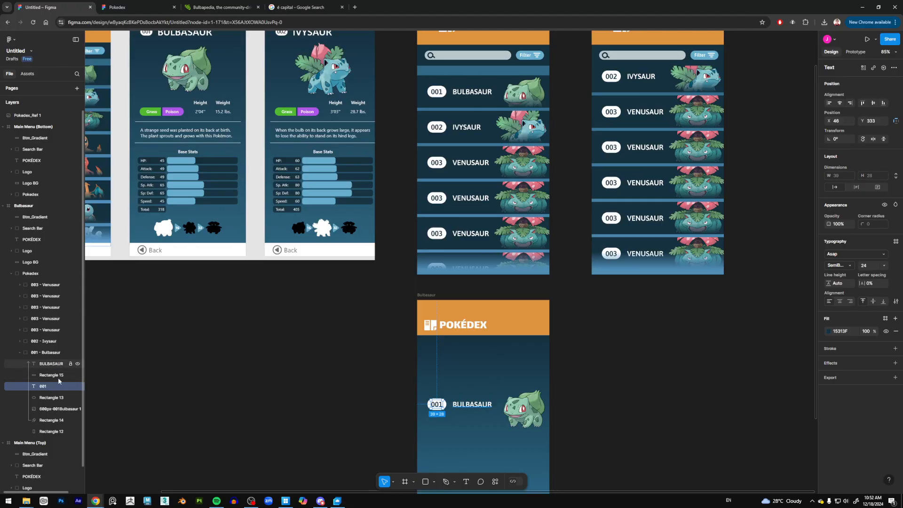
left_click(70, 398, "shift")
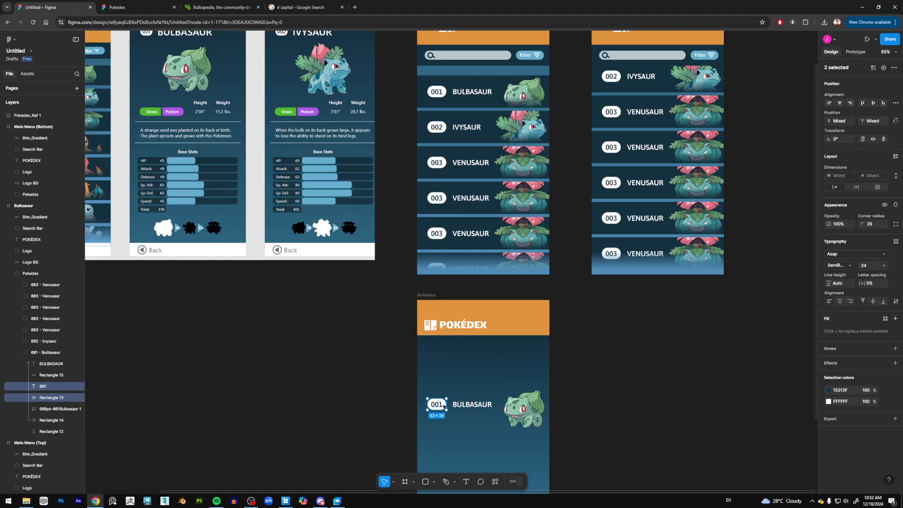
left_click_drag(444, 403, 443, 358)
Move the BULBASAUR name up beside the 001 pill, at X 118 and Y 162, and set its font size to 40
left_click_drag(276, 327, 262, 345)
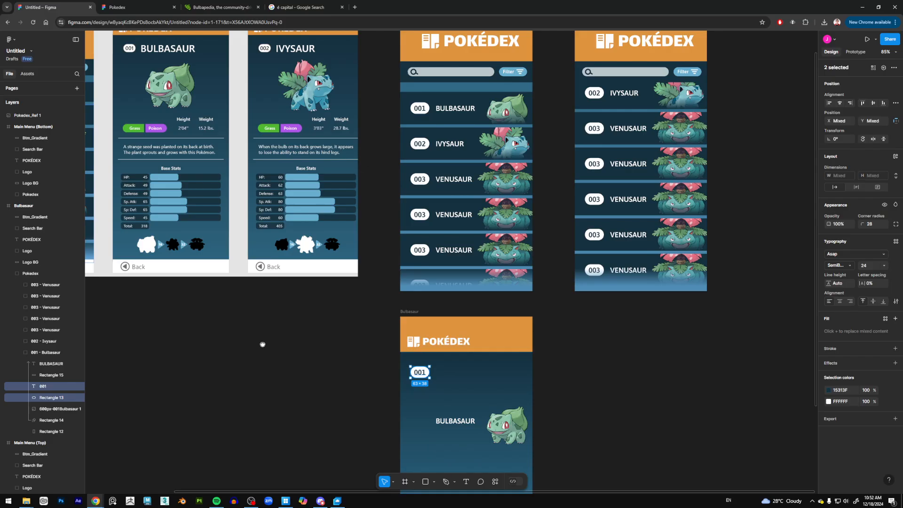
left_click(45, 366)
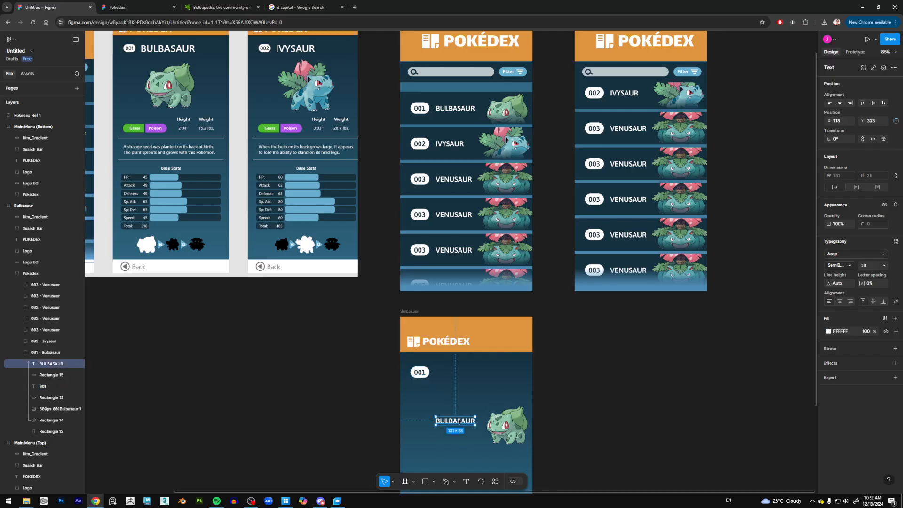
left_click_drag(460, 422, 464, 376)
left_click(885, 266)
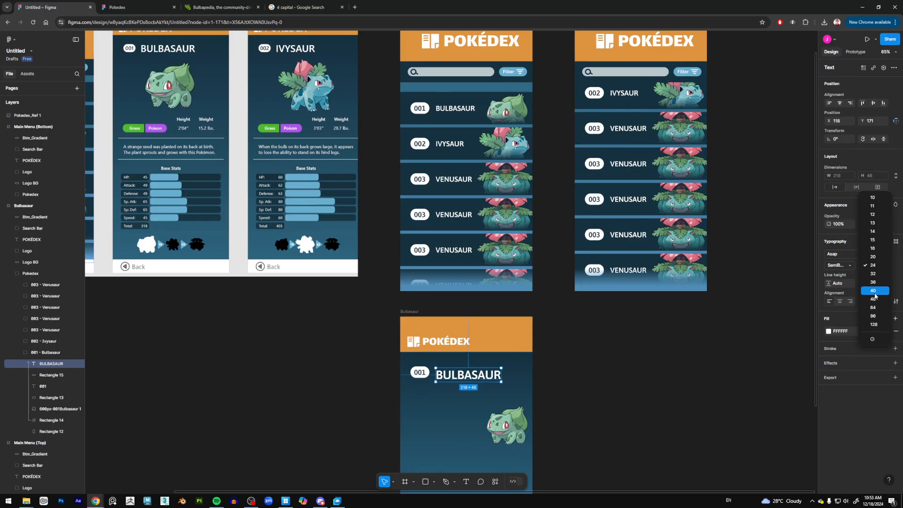
left_click(873, 292)
left_click_drag(487, 377, 489, 377)
left_click_drag(587, 382, 593, 381)
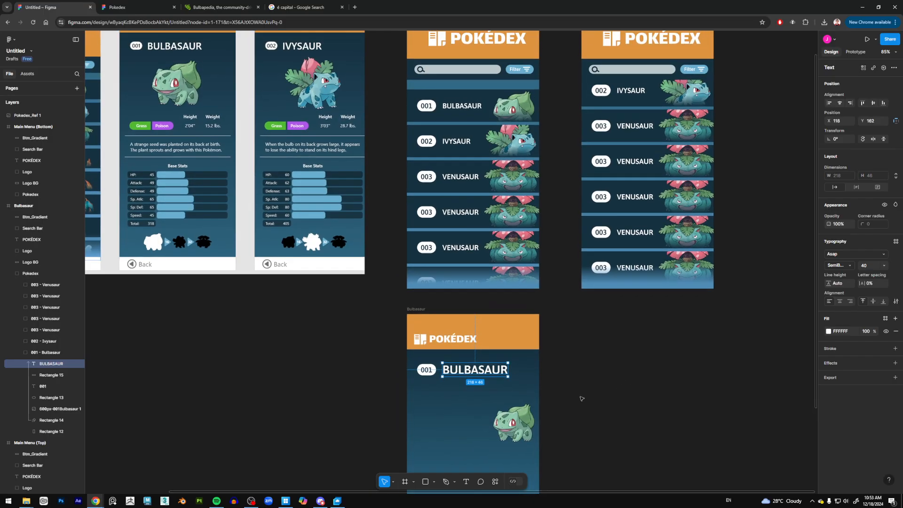
Enlarge the Bulbasaur image to 204 × 204 and centre it horizontally just below the name, at Y 224
left_click(516, 424)
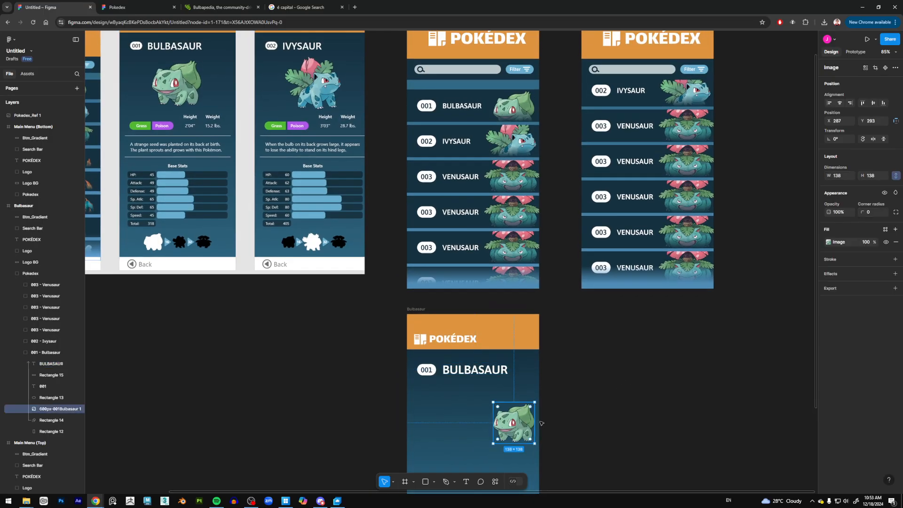
scroll(552, 414, "down", 1)
scroll(553, 412, "up", 3)
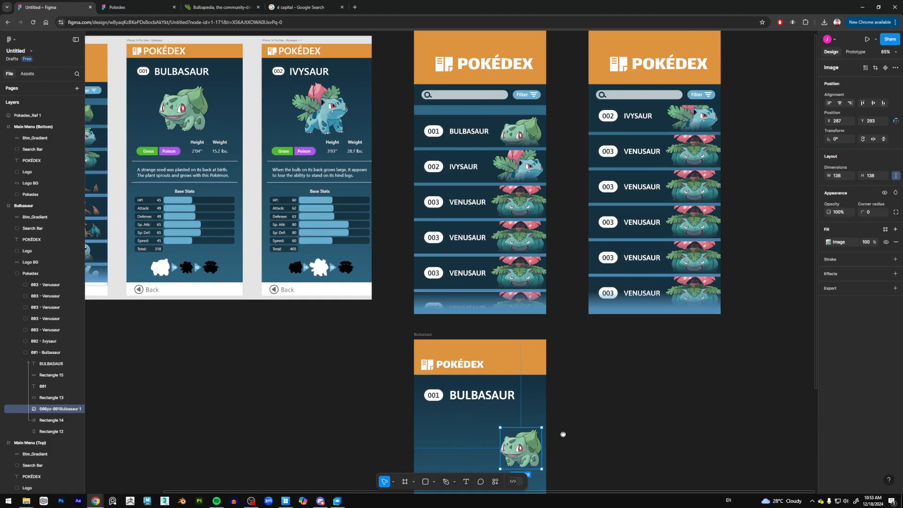
left_click_drag(563, 434, 482, 384)
mouse_move(519, 420)
left_mouse_down()
mouse_move(505, 346)
mouse_move(508, 411)
left_mouse_up()
scroll(508, 411, "up", 3)
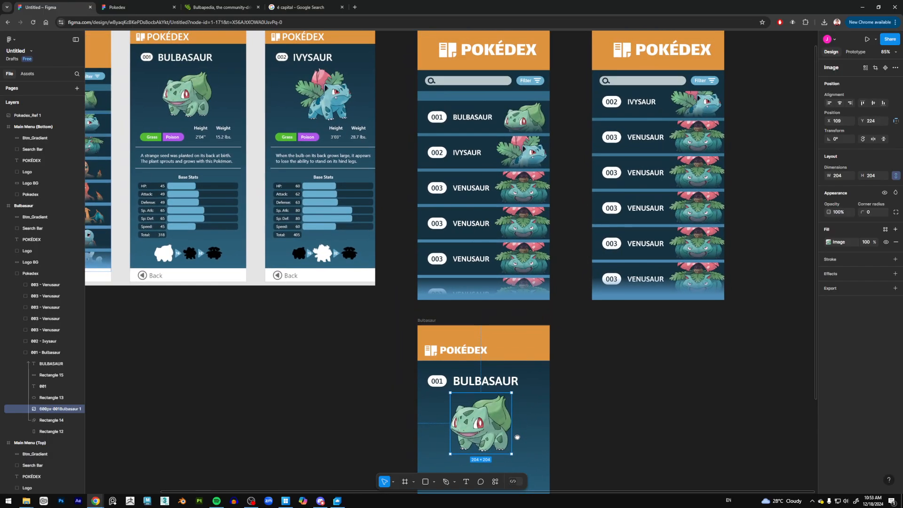
left_click_drag(511, 415, 503, 394)
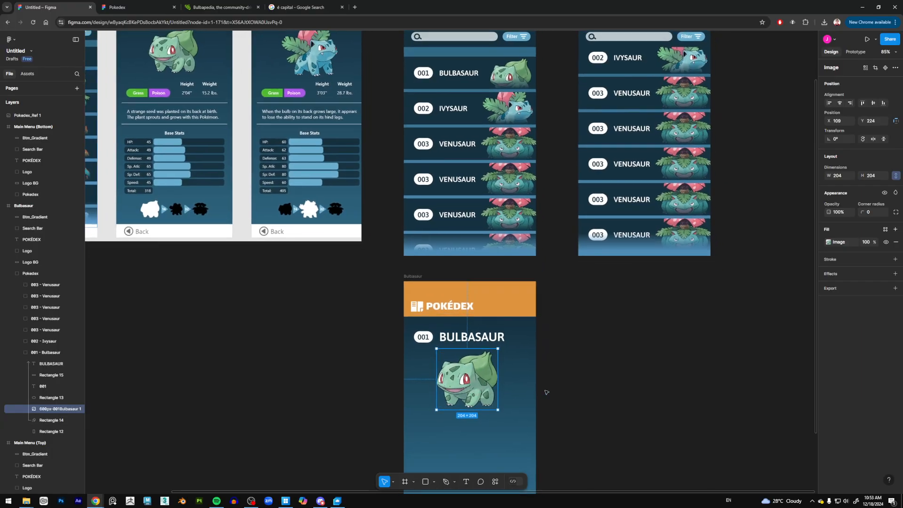
Draw a rectangle about 87 × 36 below the Bulbasaur image, near the frame's left edge at about X 24, Y 478
scroll(541, 315, "down", 4)
left_click_drag(545, 323, 546, 361)
scroll(438, 414, "down", 1)
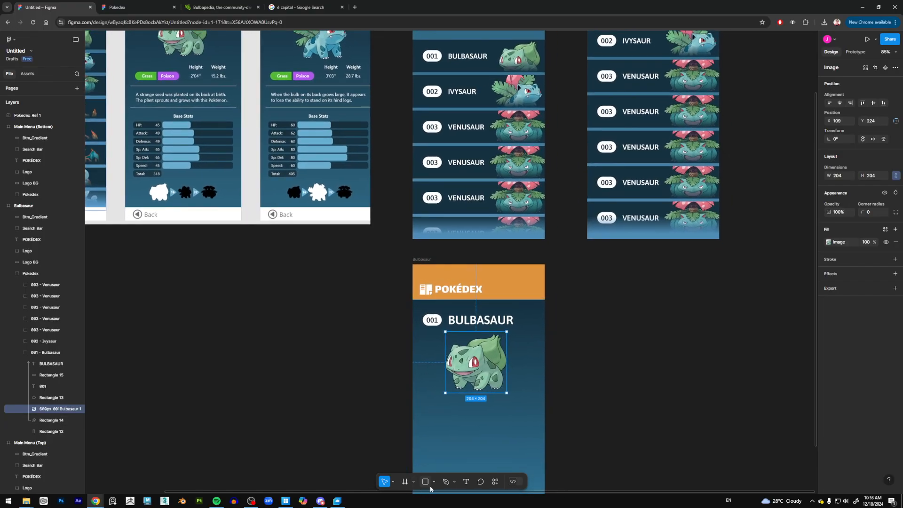
key("r")
left_click_drag(420, 408, 446, 418)
Round only the rectangle's top-left and bottom-left corners with a radius of 18
left_click(896, 214)
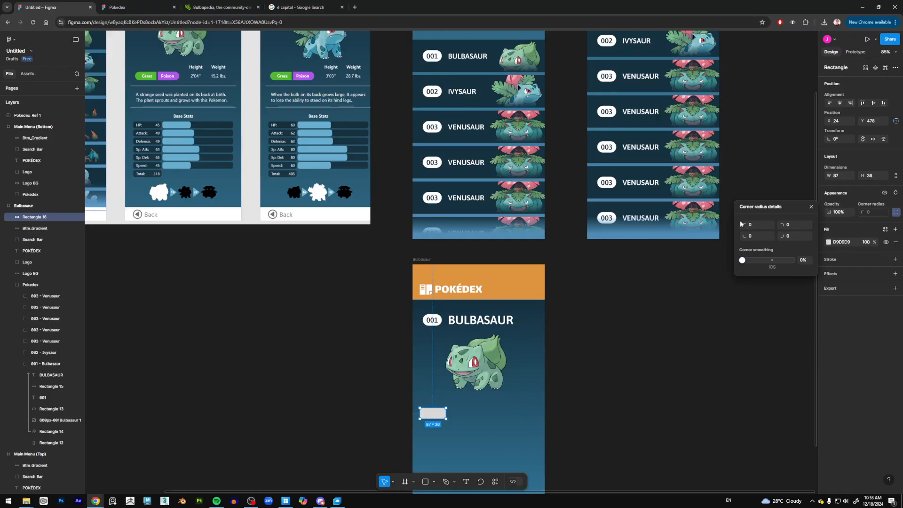
left_click(755, 224)
type("18")
key("Return")
left_click_drag(745, 236, 3, 246)
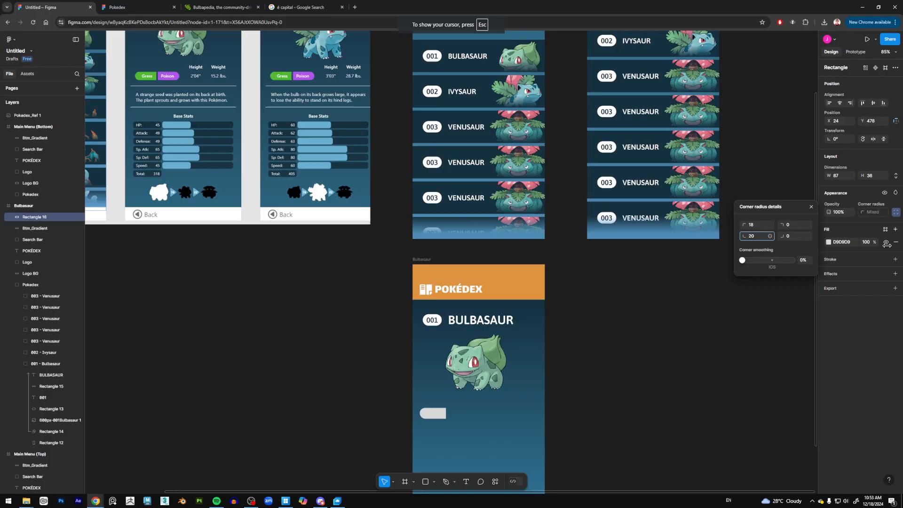
left_click_drag(887, 245, 801, 240)
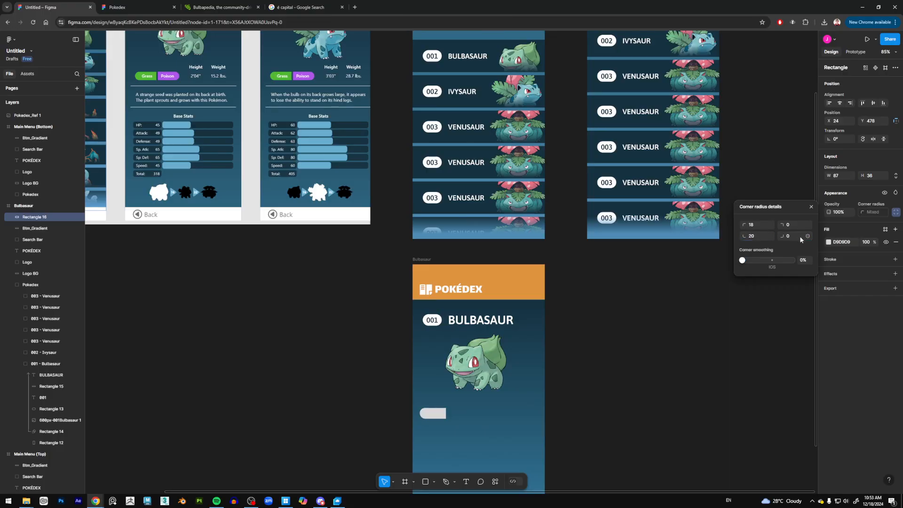
left_click(754, 236)
type("18")
key("Return")
left_click(654, 402)
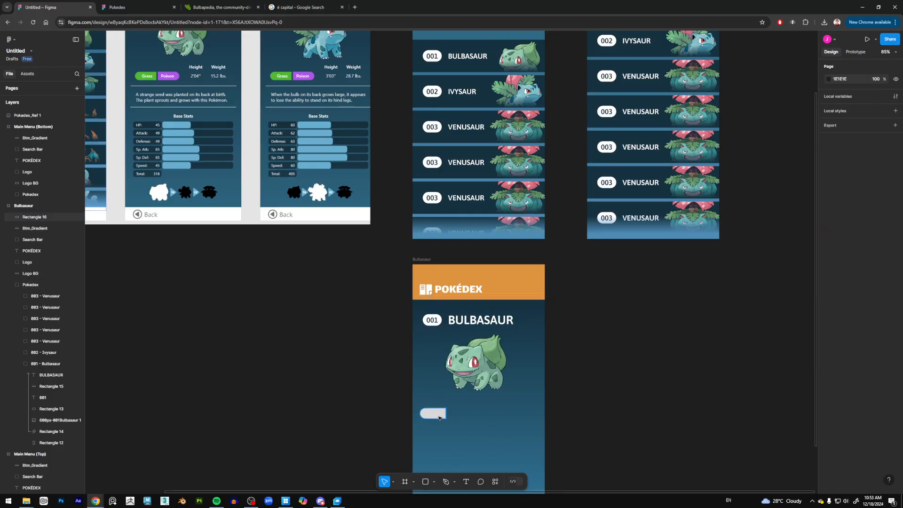
Resize the half-rounded rectangle to 75 × 34 and fill it with the green 4FBA30 sampled from the reference's Grass tag
left_click(435, 414)
left_click_drag(446, 413, 443, 414)
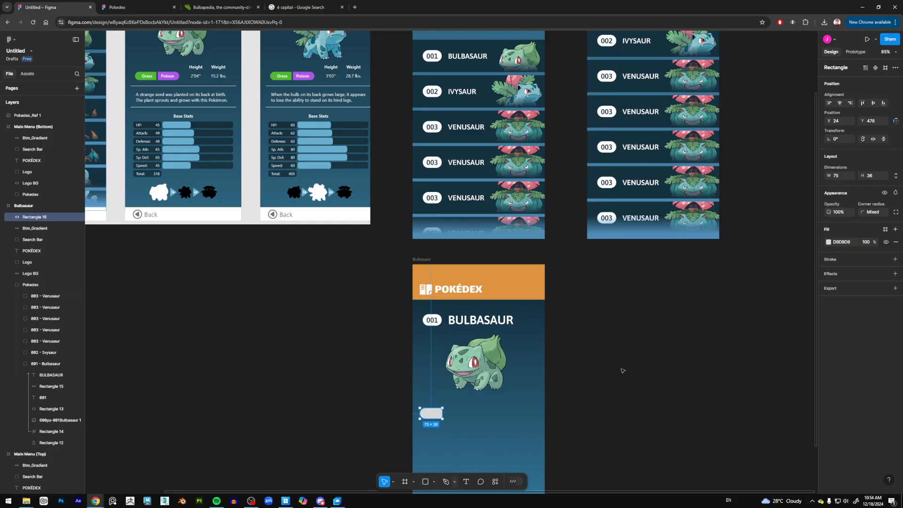
left_click(829, 241)
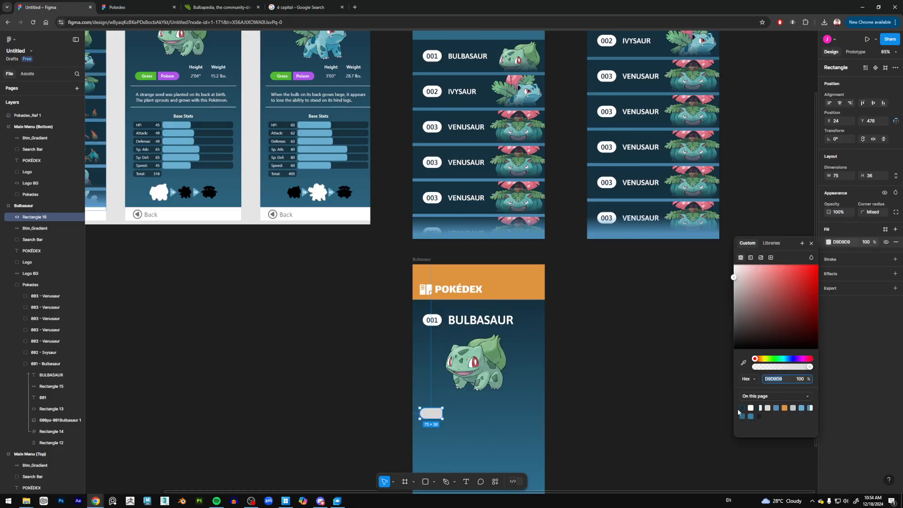
left_click(743, 362)
left_click(146, 76)
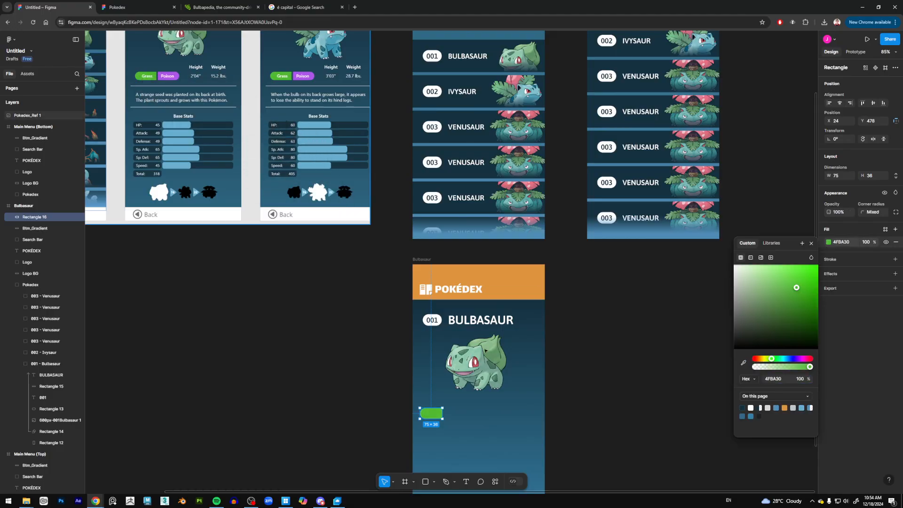
left_click(610, 375)
left_click(434, 417)
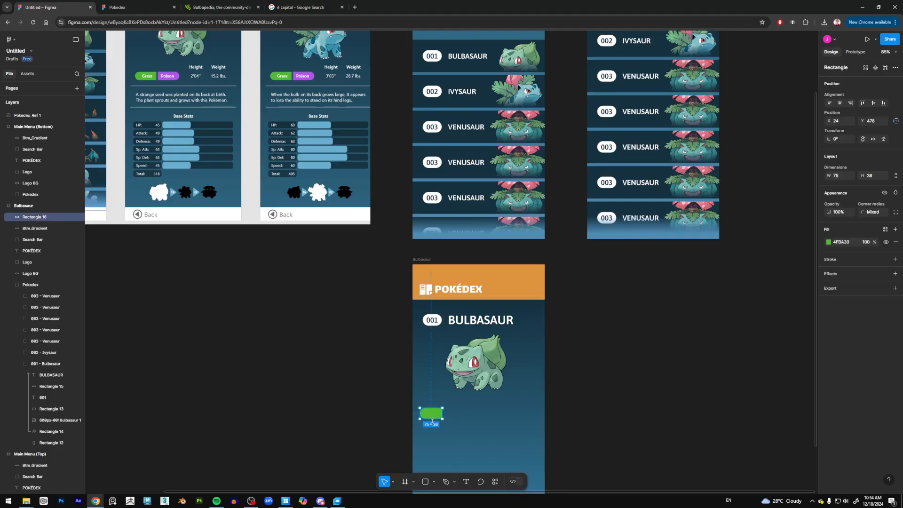
left_click_drag(433, 420, 433, 418)
left_click(632, 401)
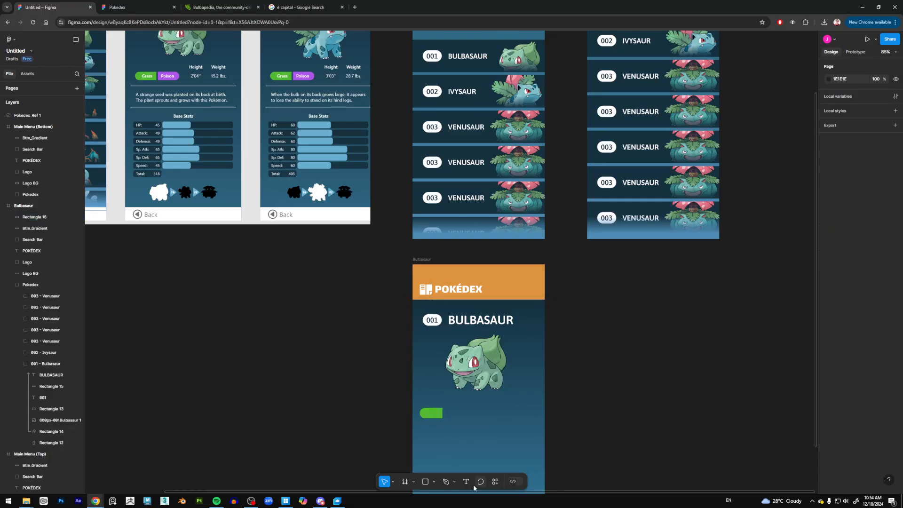
Add a white text Grass at font size 20 and centre it on the green tag shape
key("t")
left_click(438, 438)
type("Grass")
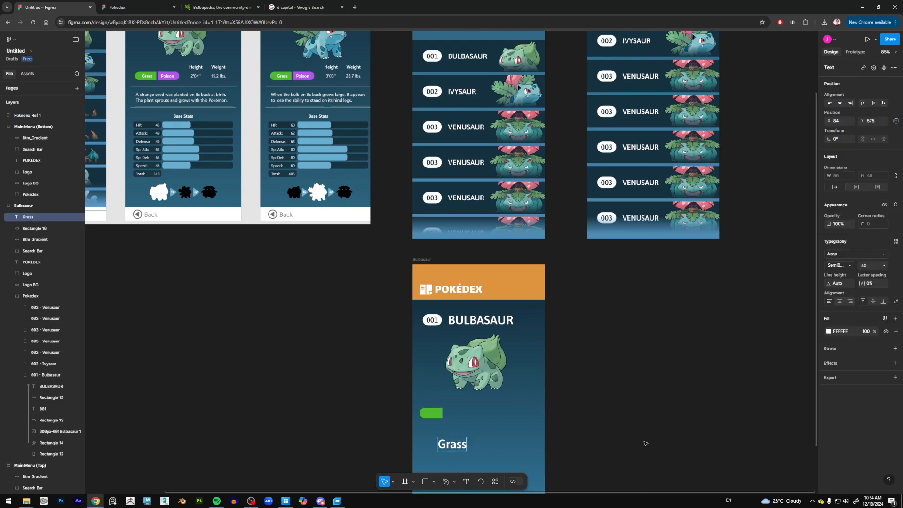
key("Escape")
left_click(883, 266)
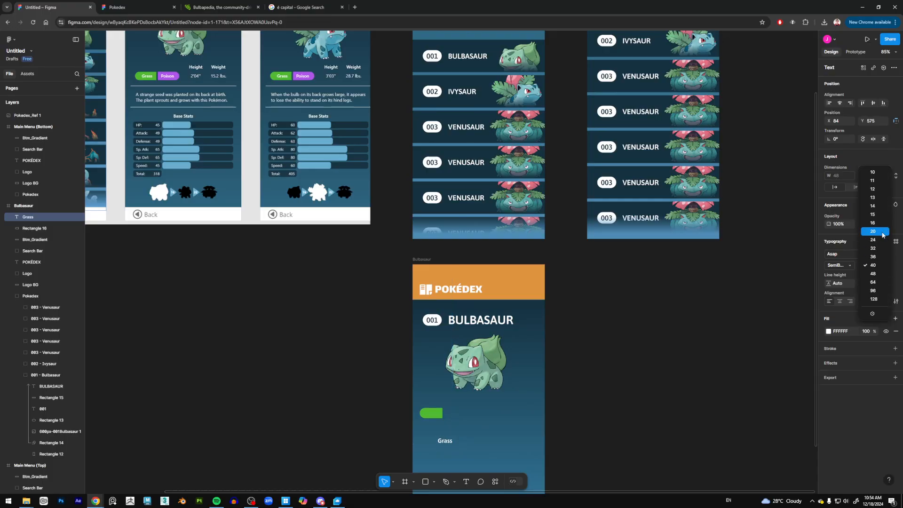
left_click(873, 231)
left_click_drag(445, 441, 430, 413)
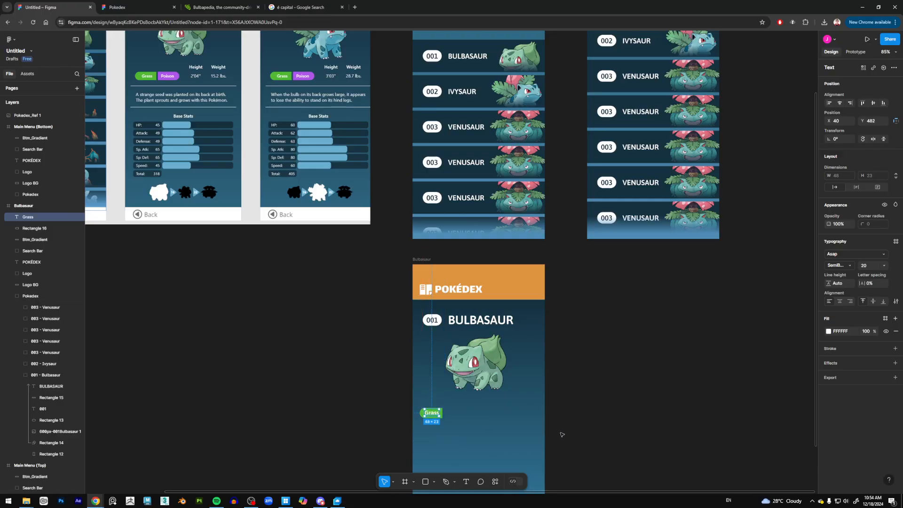
left_click(593, 422)
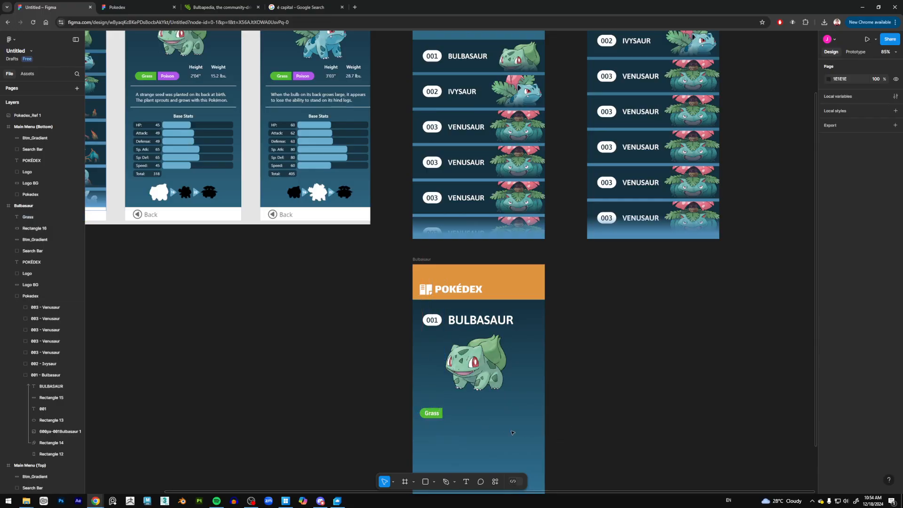
Duplicate the green tag shape to its right, try flipping the copy by resizing it, and undo the flip
left_click(441, 412)
left_click_drag(441, 412, 420, 417)
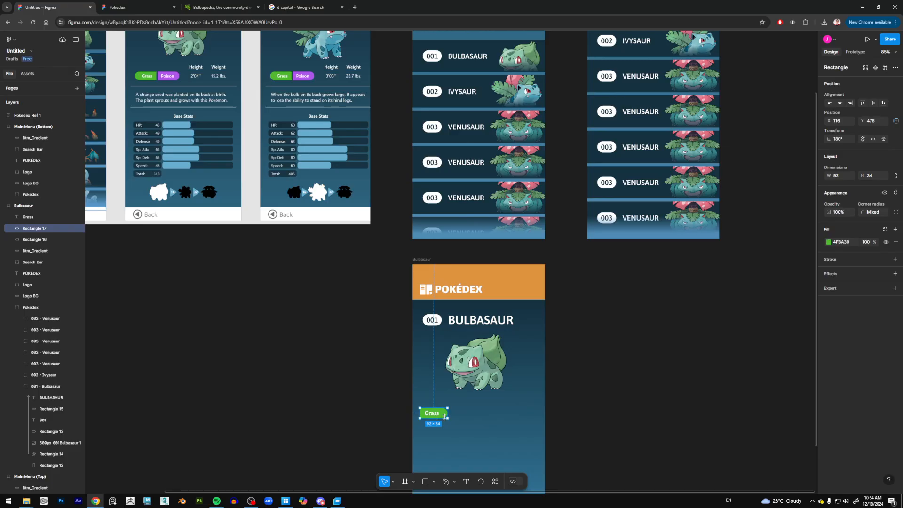
key("ctrl+z")
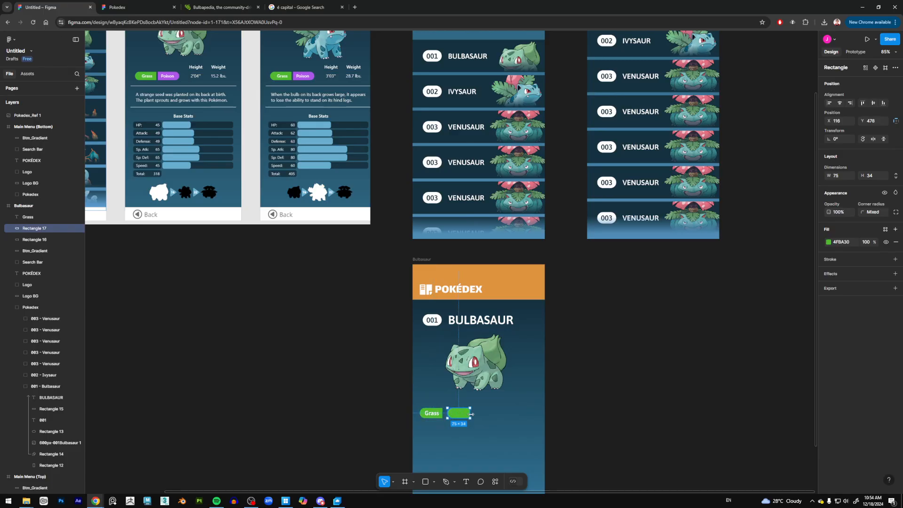
Set the copied tag shape's left corner radii to 0 and its right corner radii to 18
left_click(896, 212)
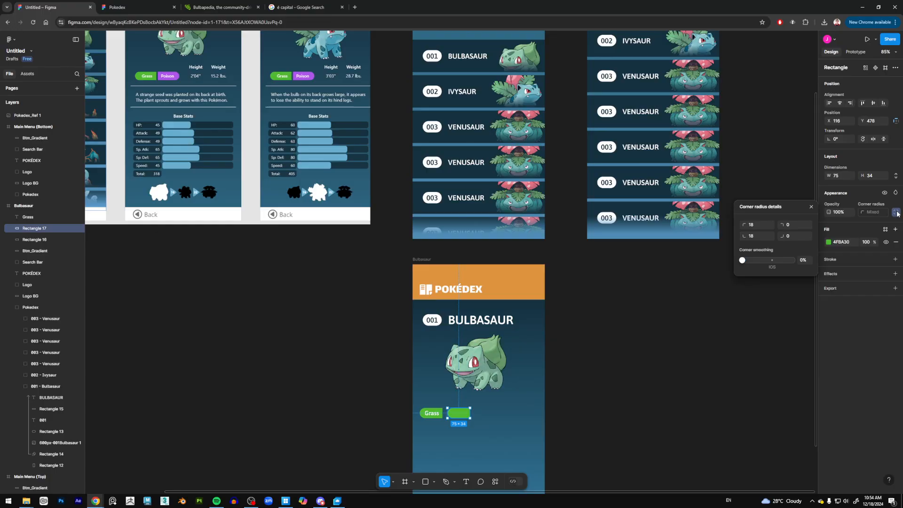
left_click(760, 228)
type("0")
left_click(753, 236)
type("0")
left_click(792, 226)
left_click(792, 237)
Move the copied tag shape close to the Grass tag at X 107 and fill it with the purple sampled from the reference's Poison tag
left_click_drag(464, 416, 461, 416)
left_click(829, 241)
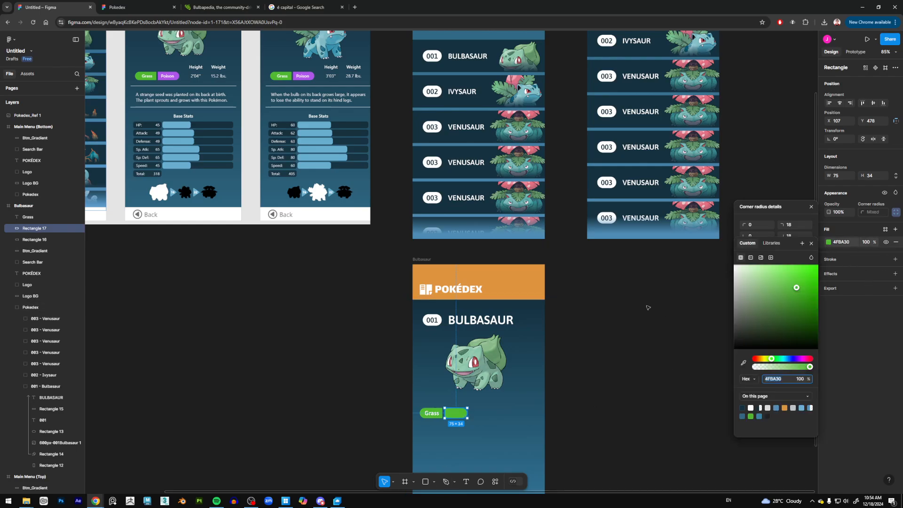
left_click(744, 363)
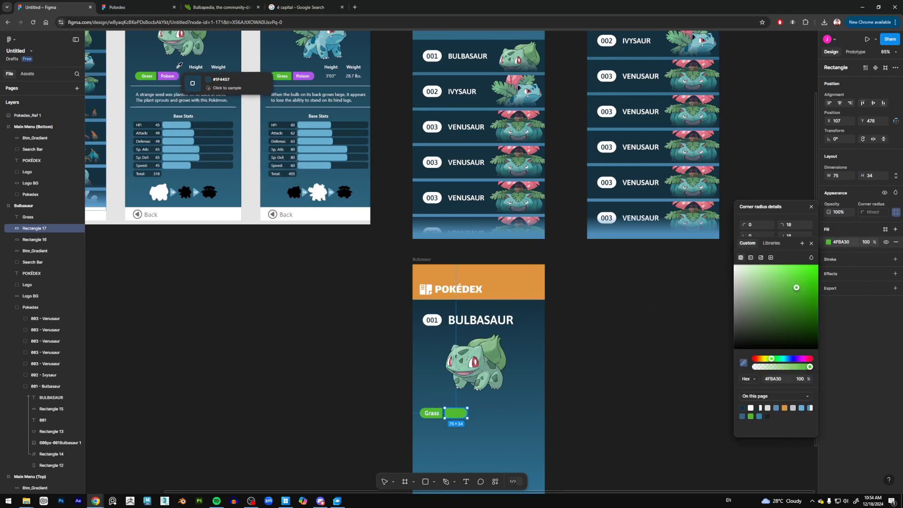
left_click(180, 71)
left_click(612, 399)
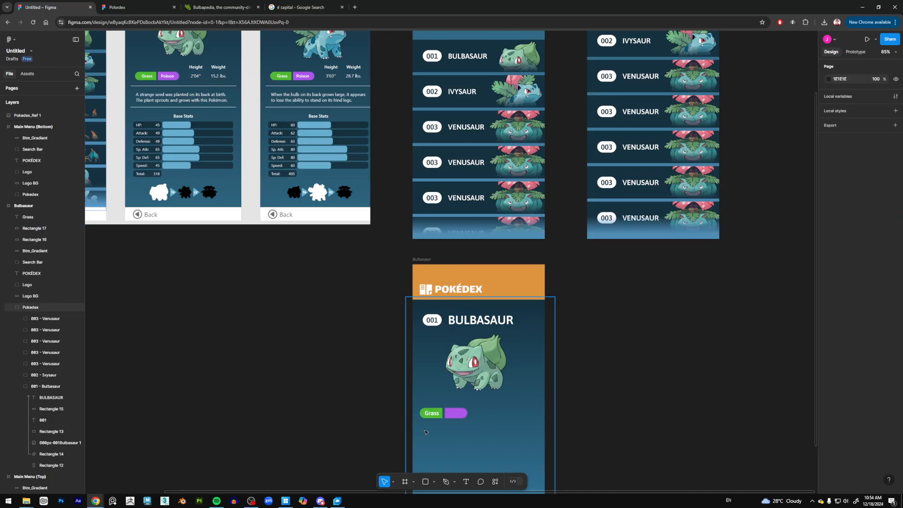
Duplicate the Grass text onto the purple tag shape and change the copy to Poison
left_click(433, 413)
left_click_drag(436, 415, 455, 414)
double_click(455, 414)
type("Poison")
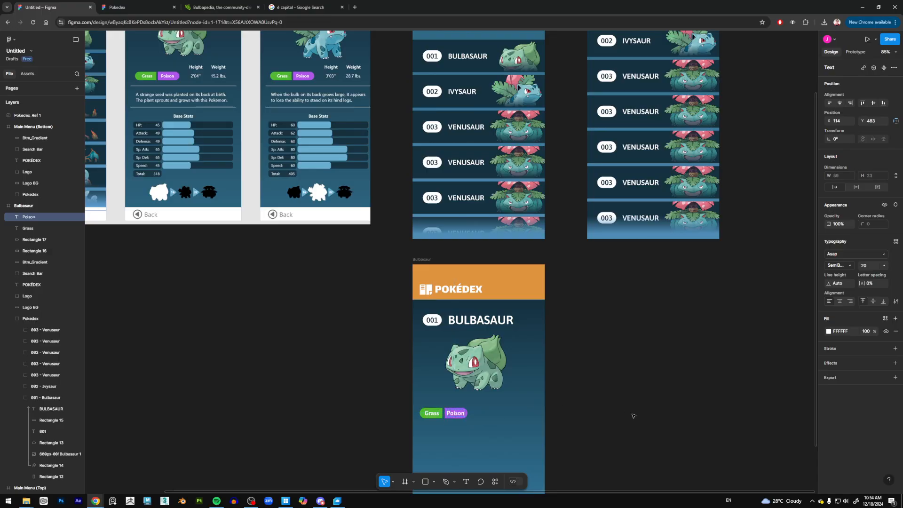
left_click(667, 438)
left_click(596, 407)
Set the font size of the Poison and Grass tag texts together to 16
left_click(455, 415)
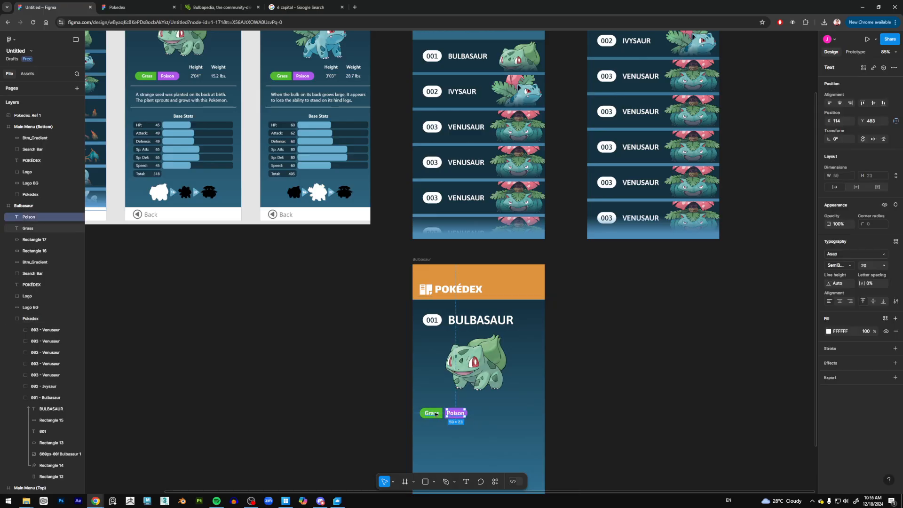
left_click(435, 414, "shift")
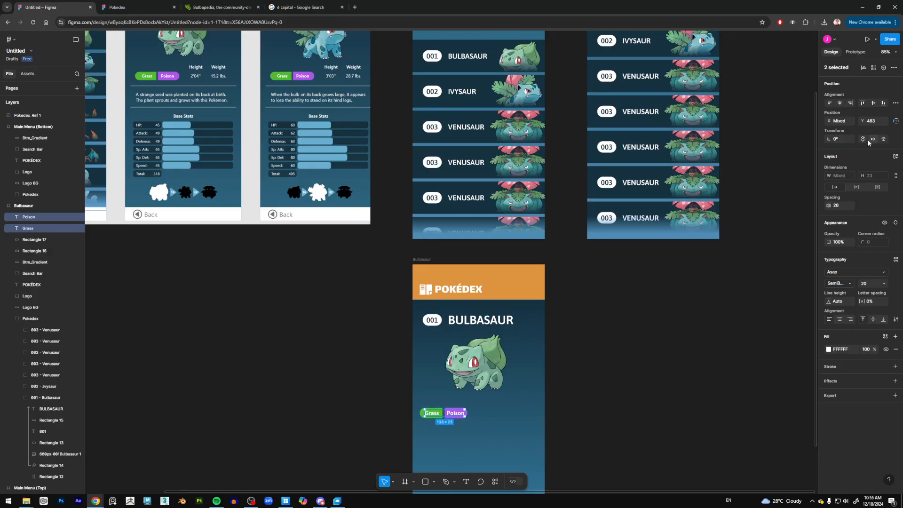
left_click(884, 284)
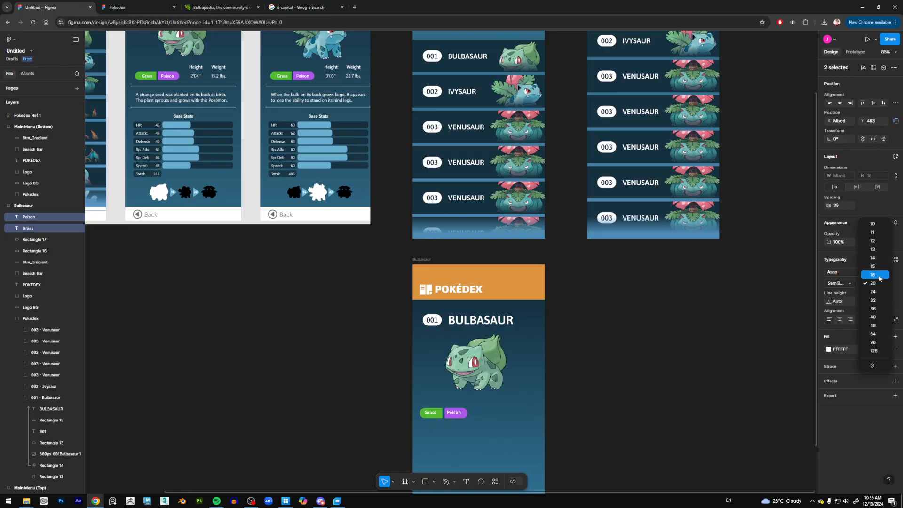
left_click(880, 279)
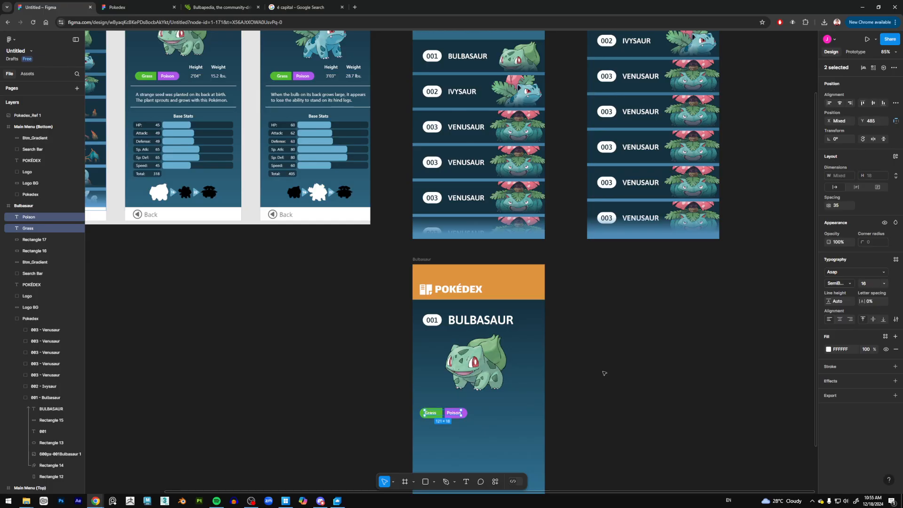
Nudge the Poison text slightly right within its purple tag to X 116
left_click(610, 397)
left_click(454, 413)
key("Right")
key("Right")
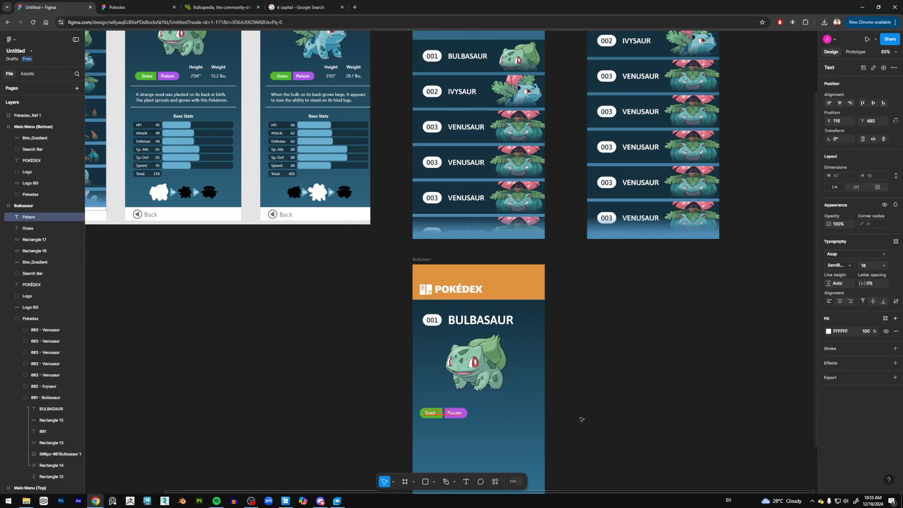
left_click(582, 419)
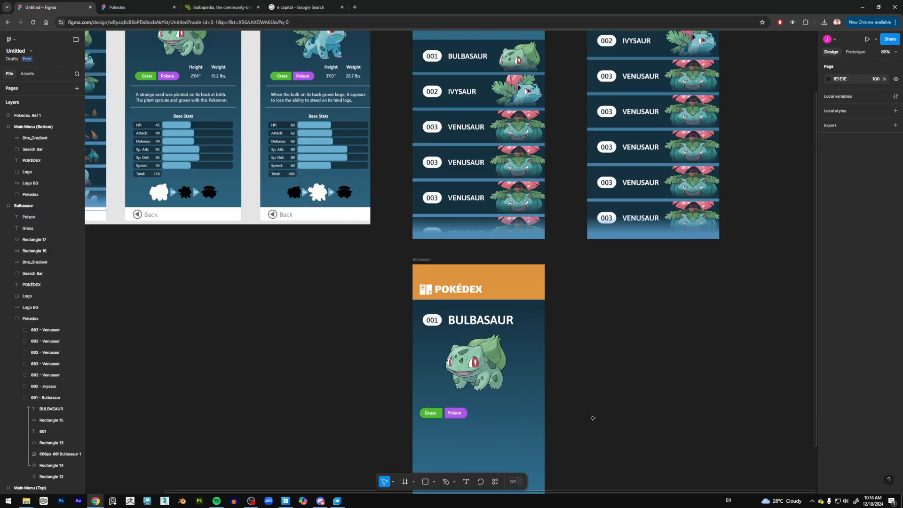
Select the Grass and Poison tags together with their texts and nudge the group slightly right and up
left_click(431, 414)
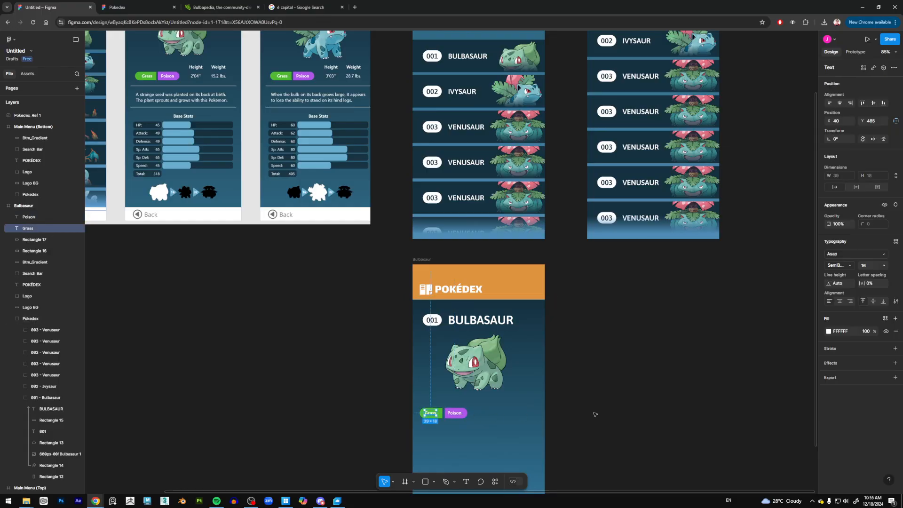
left_click(636, 417)
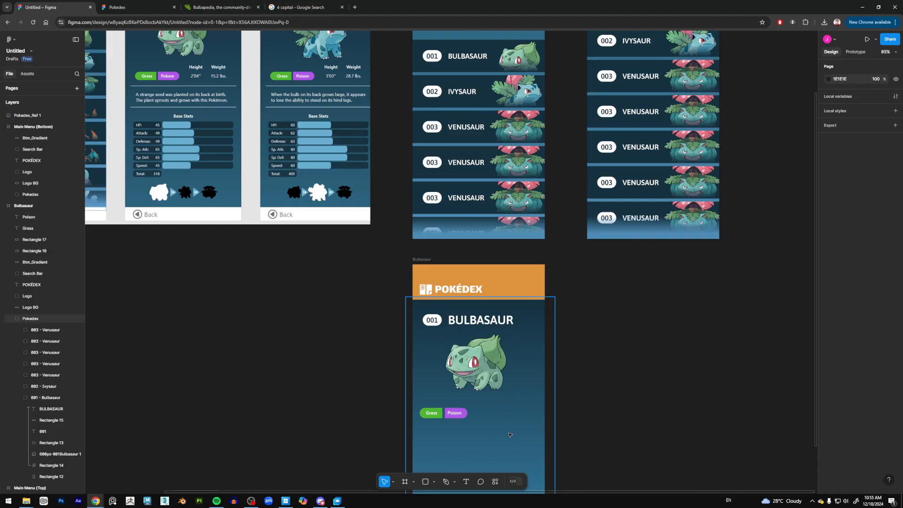
left_click_drag(637, 440, 389, 404)
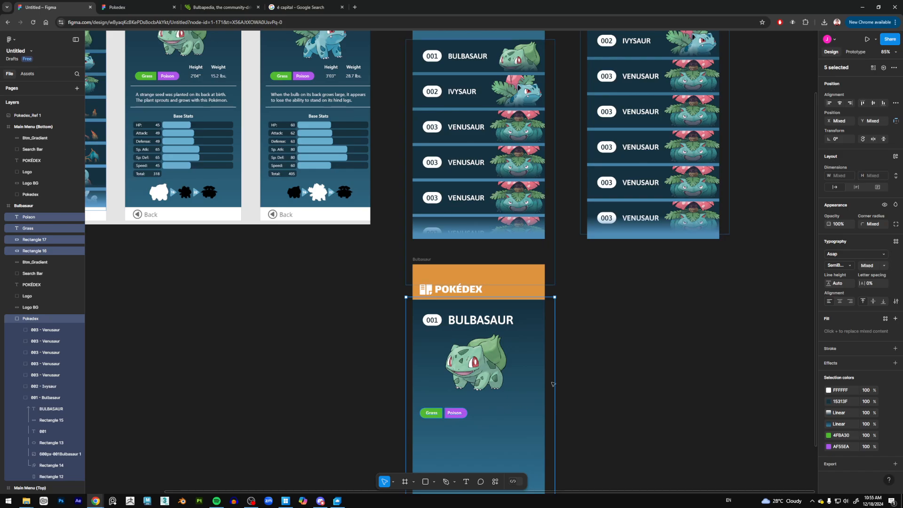
left_click(541, 380, "shift")
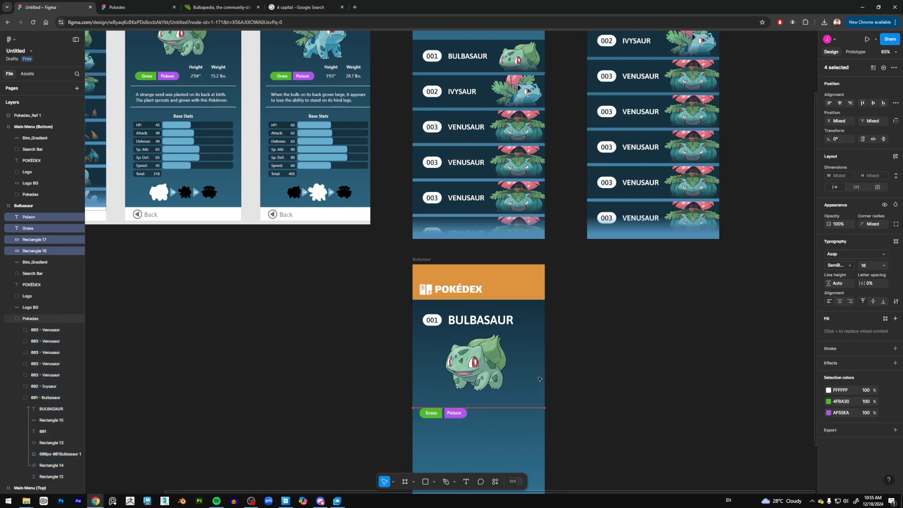
key("Left")
key("Left")
key("Up")
key("Up")
key("Up")
key("Right")
key("Right")
key("Right")
key("Down")
key("Down")
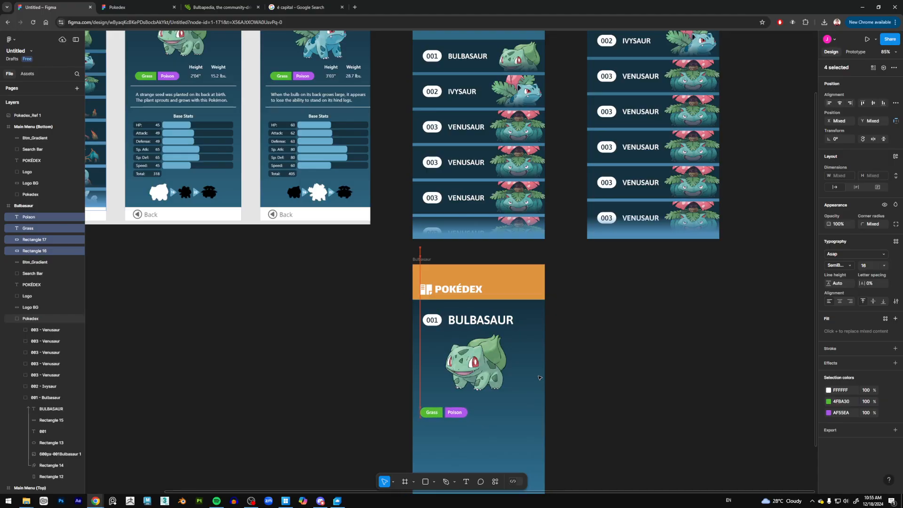
left_click(635, 375)
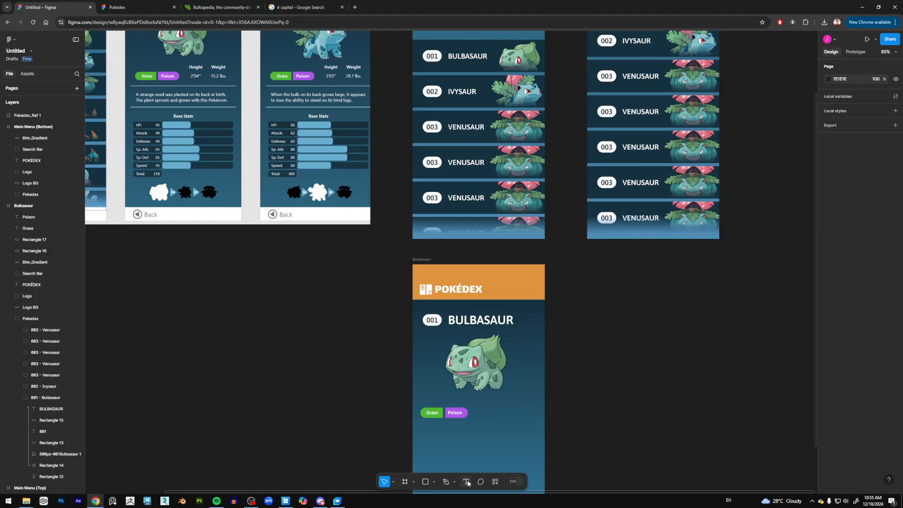
Add a text label reading Height beside the Poison tag, slightly above the tags' centre
key("t")
left_click(485, 404)
type("Height")
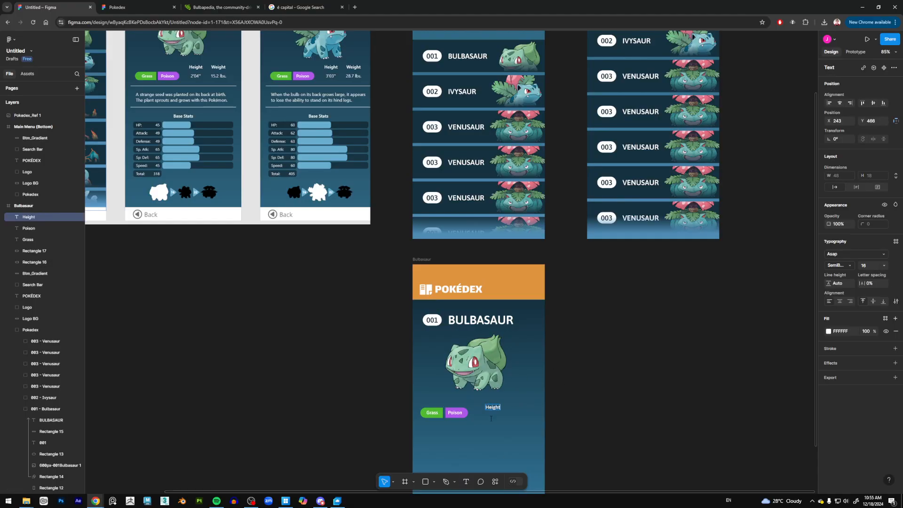
key("Escape")
Place the Height label at Y 453, duplicate it beside itself at X 313 and change the copy to Weight
left_click_drag(494, 408, 520, 405)
double_click(509, 404)
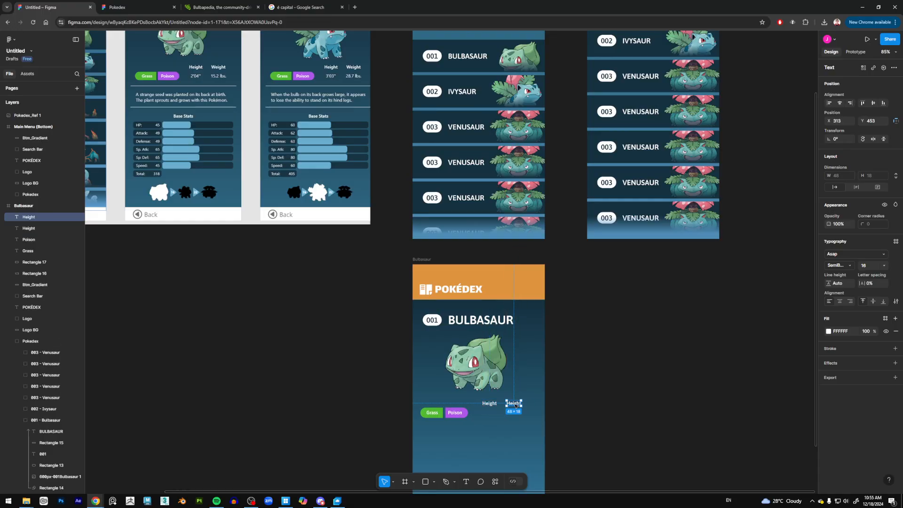
type("W")
key("Escape")
Duplicate the Height and Weight labels together directly beneath the originals at Y 485
left_click(492, 405, "shift")
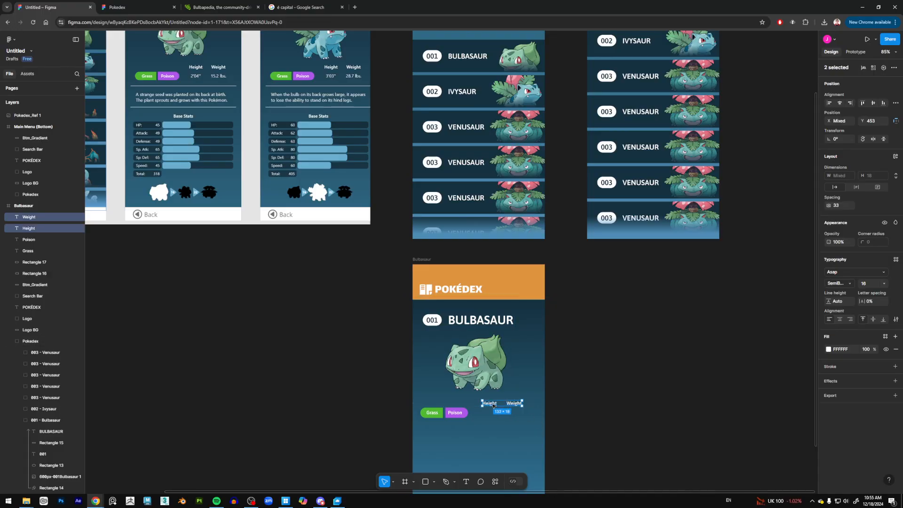
left_click_drag(491, 404, 494, 414)
key("Escape")
Look up Bulbasaur on Bulbapedia, copy its height 2'04" and paste it over the lower Height label in the Figma design
double_click(490, 414)
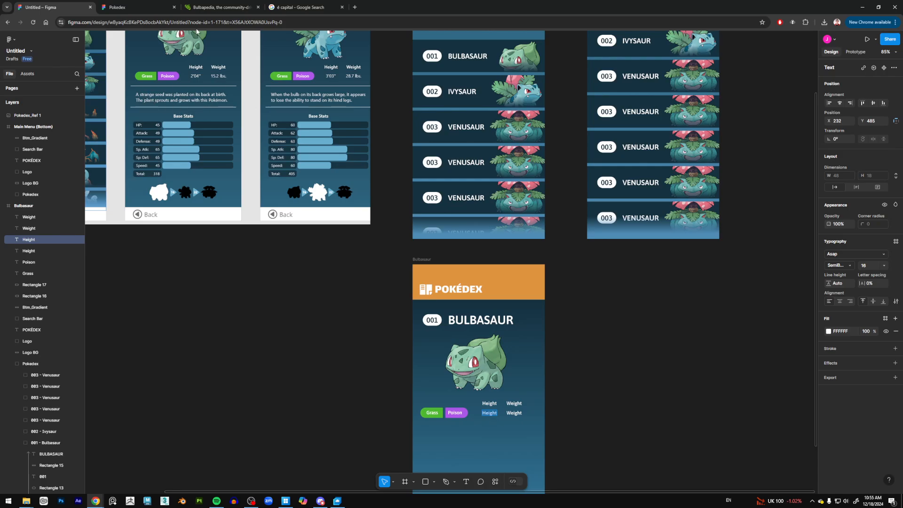
left_click(218, 7)
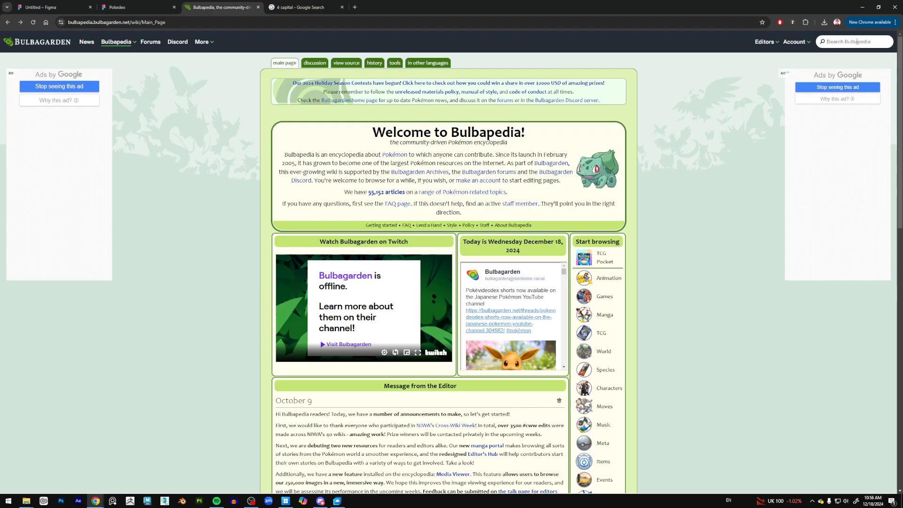
type("bulbas")
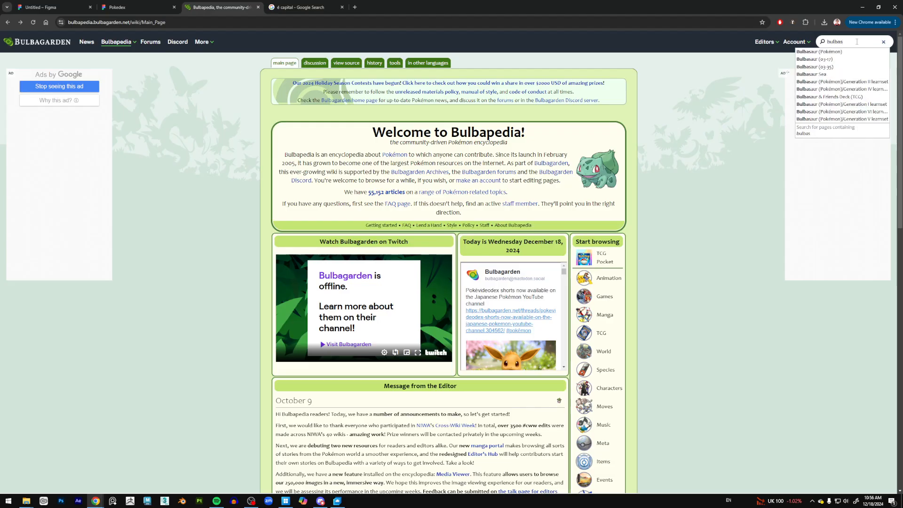
type("aur")
key("Return")
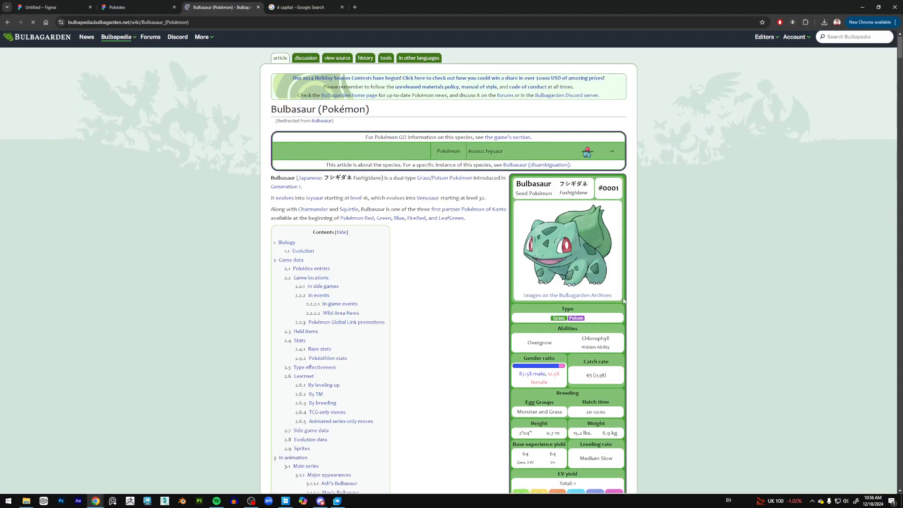
scroll(638, 294, "down", 2)
left_click_drag(532, 332, 512, 334)
key("ctrl+c")
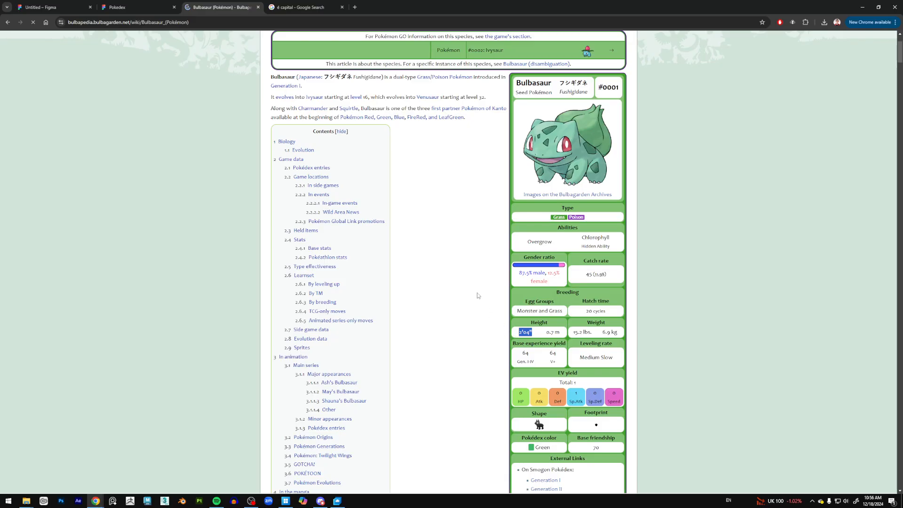
left_click(127, 7)
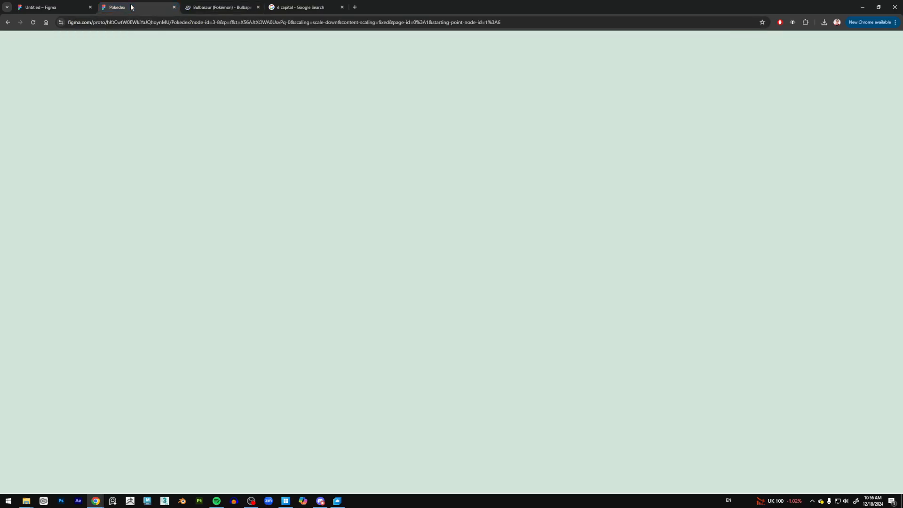
left_click(46, 6)
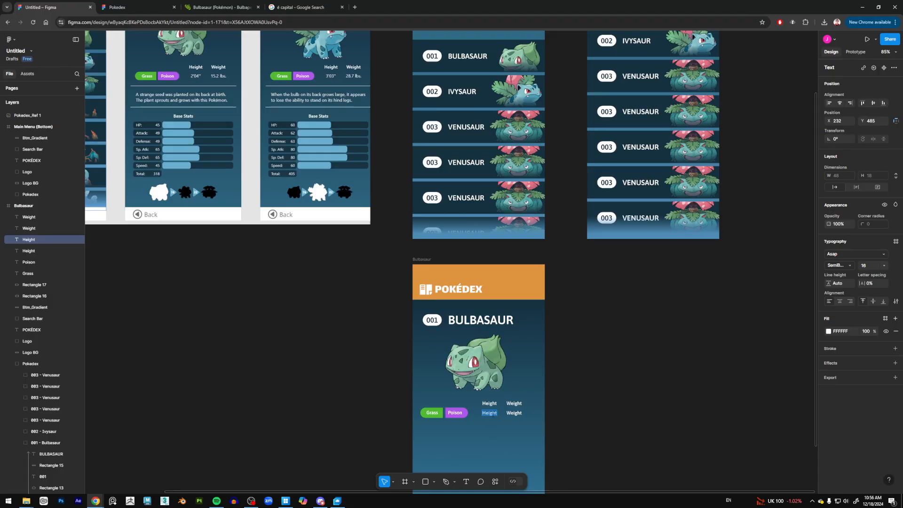
key("ctrl+v")
left_click(594, 417)
Take Bulbasaur's weight from its Bulbapedia page and replace the lower Weight label in Figma with 15.2 lbs
left_click(221, 7)
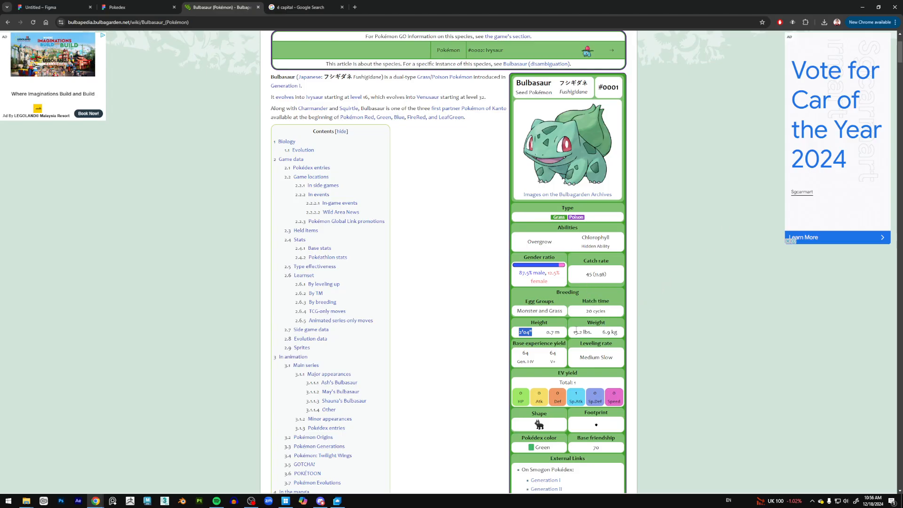
left_click_drag(574, 332, 591, 332)
left_click(65, 6)
left_click(514, 413)
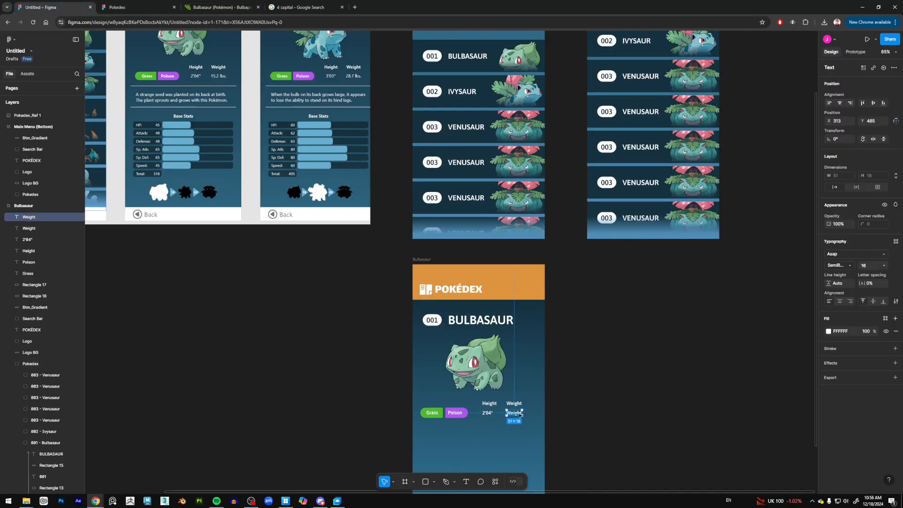
type("15.2 lbs.")
Set the 2'04" and 15.2 lbs. texts to Regular weight and shift the 2'04" text to X 236
left_click(488, 413, "shift")
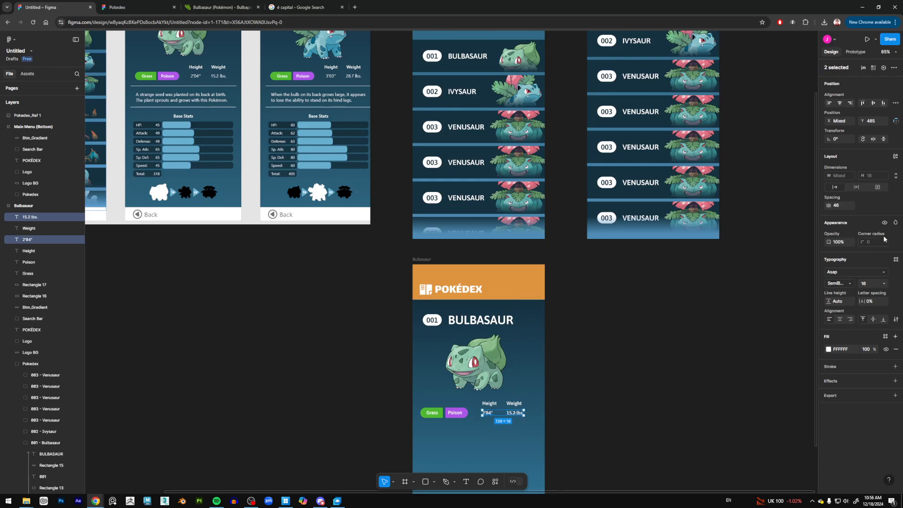
left_click(848, 282)
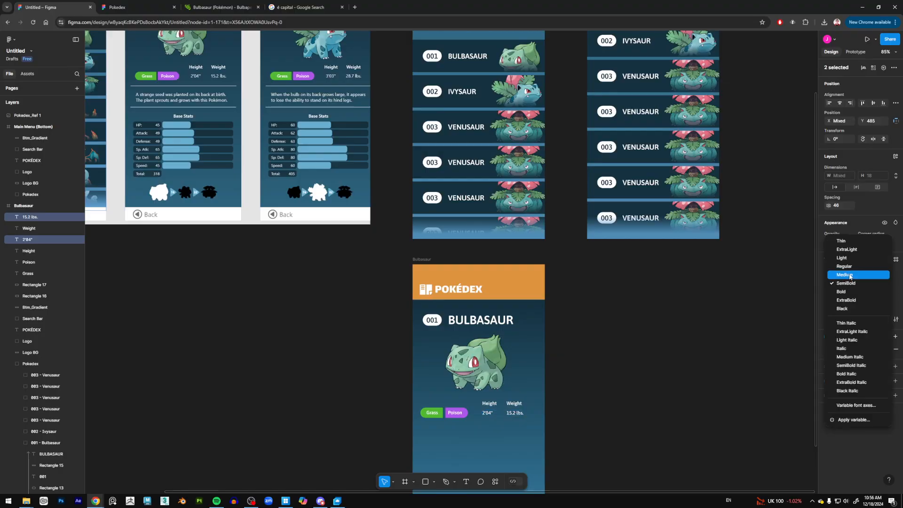
left_click(850, 267)
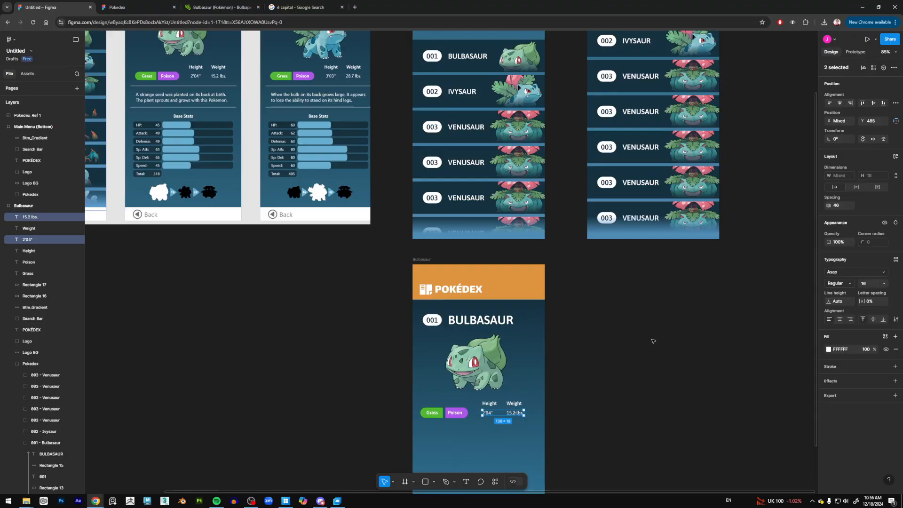
left_click(651, 339)
left_click(489, 414)
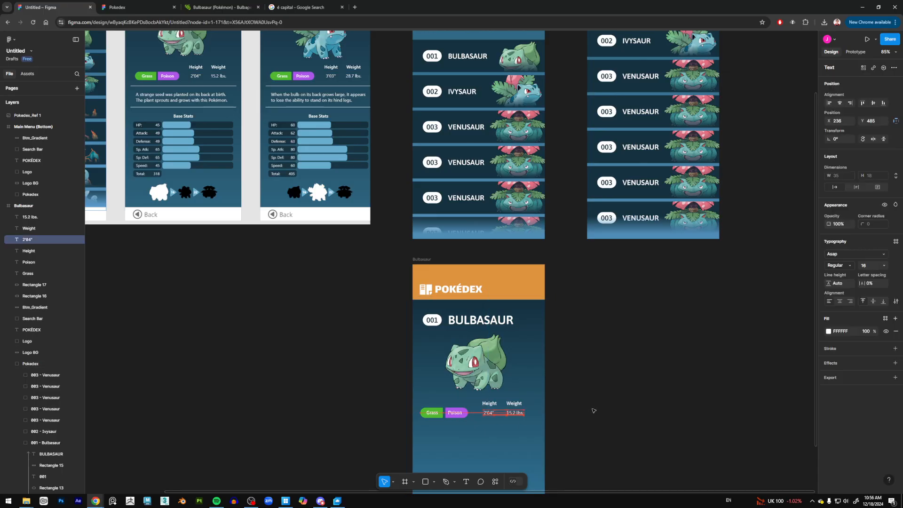
left_click(593, 403)
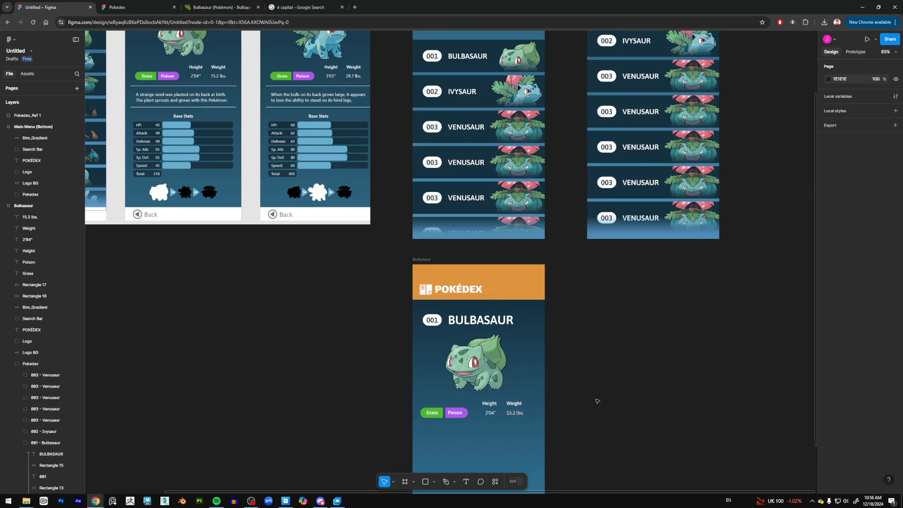
Draw a horizontal divider line about 399 wide beneath the type tags and duplicate it straight below at Y 620
scroll(582, 373, "down", 2)
scroll(518, 409, "up", 1)
left_click(434, 482)
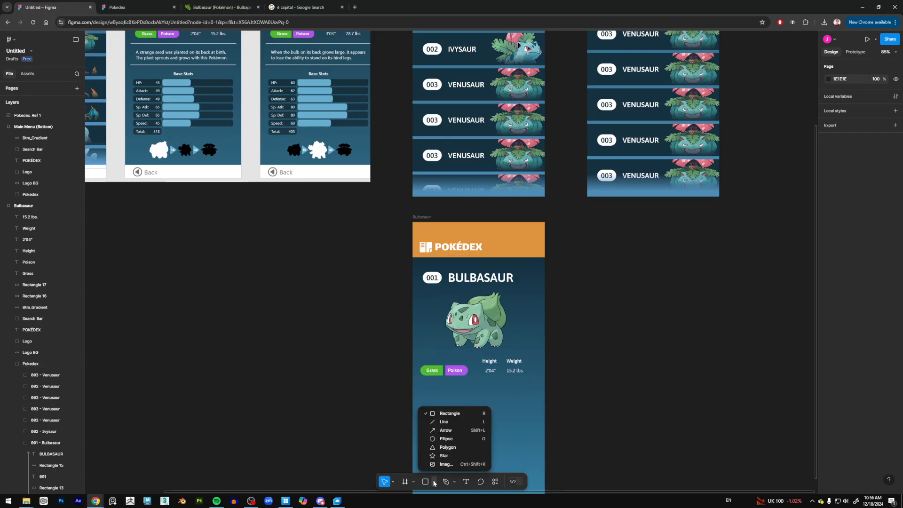
left_click(433, 420)
left_click_drag(419, 381, 539, 383)
scroll(607, 398, "down", 1)
left_click(612, 388)
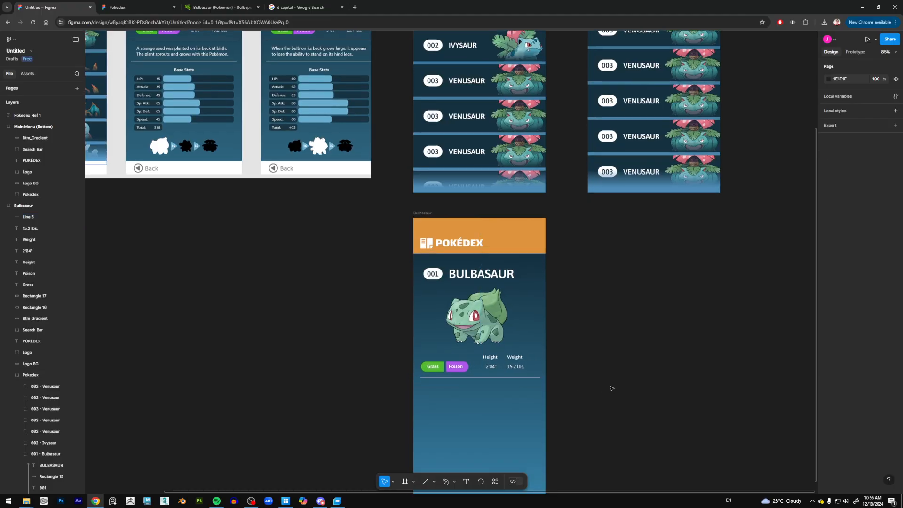
mouse_move(594, 365)
left_mouse_down()
mouse_move(588, 417)
mouse_move(587, 358)
left_mouse_up()
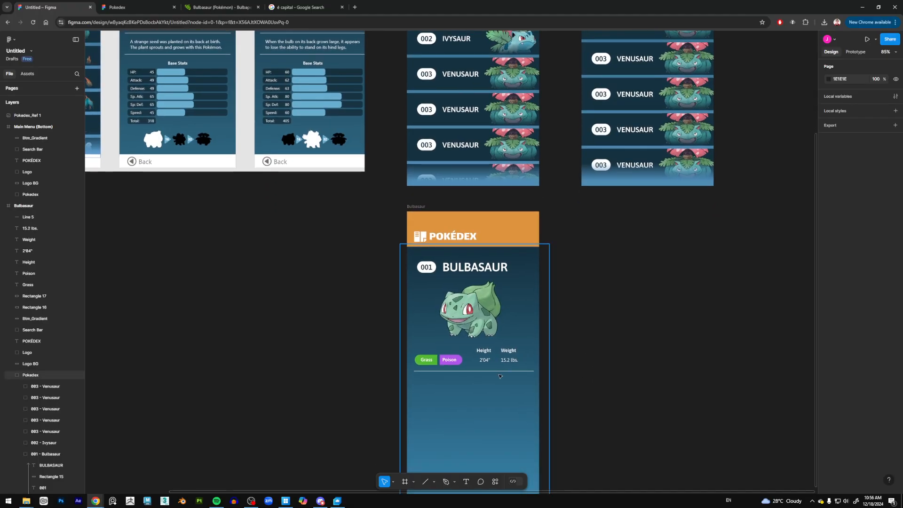
left_click_drag(499, 374, 499, 400)
scroll(560, 351, "up", 1)
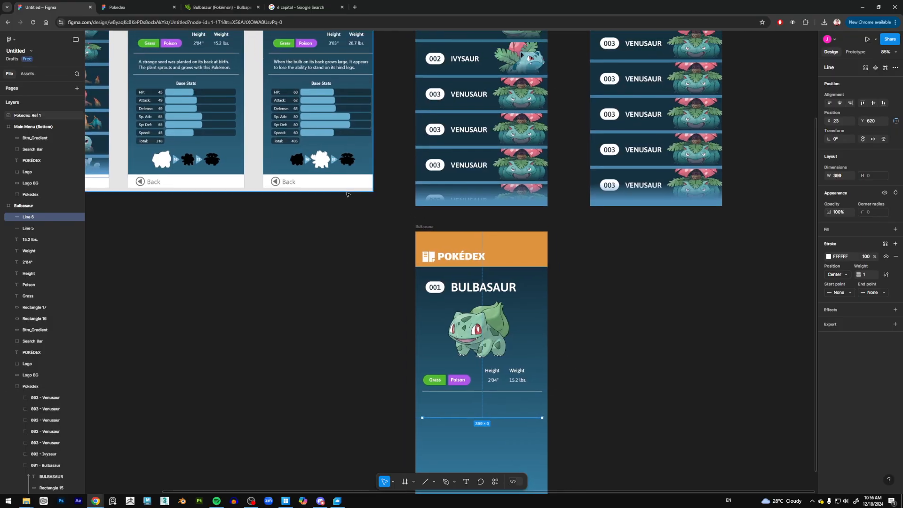
Copy the Generation I Red/Blue Pokédex entry, "A strange seed was planted on its back at birth…", from Bulbasaur's Bulbapedia page
left_click(216, 7)
scroll(438, 198, "down", 20)
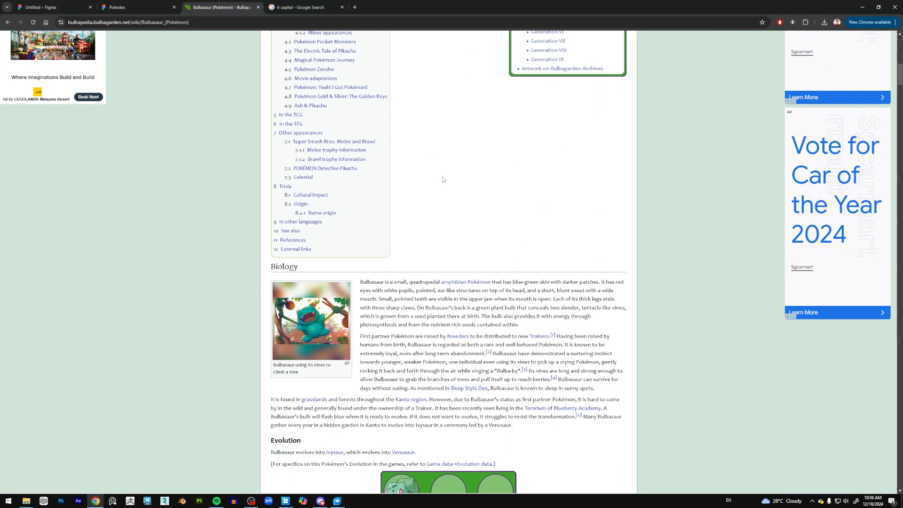
scroll(448, 172, "up", 4)
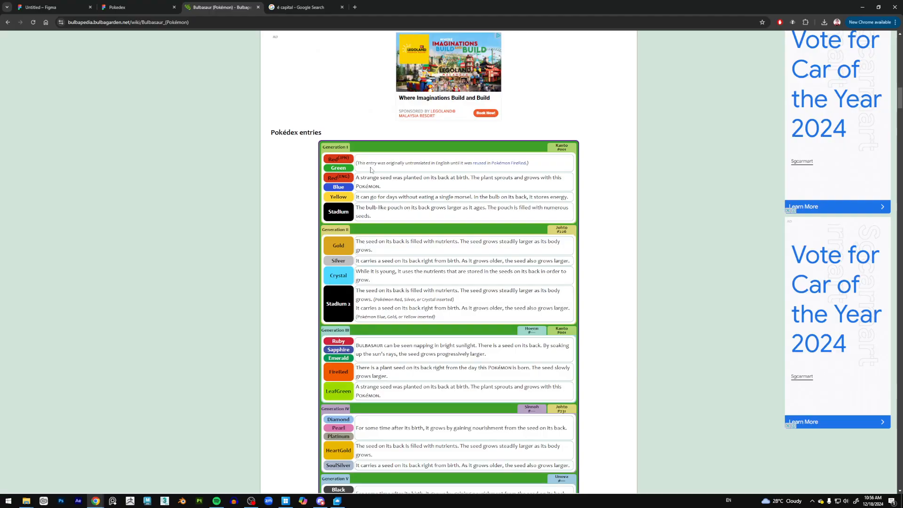
left_click_drag(363, 178, 392, 189)
key("ctrl+c")
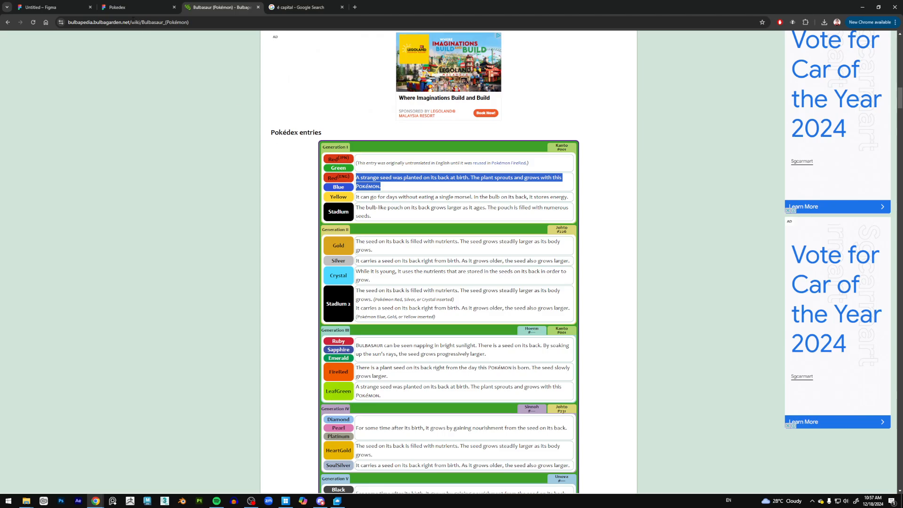
Return to the Figma design, draw a text box about 387 × 61 between the two divider lines and paste the Pokédex entry into it
left_click(132, 7)
left_click(65, 6)
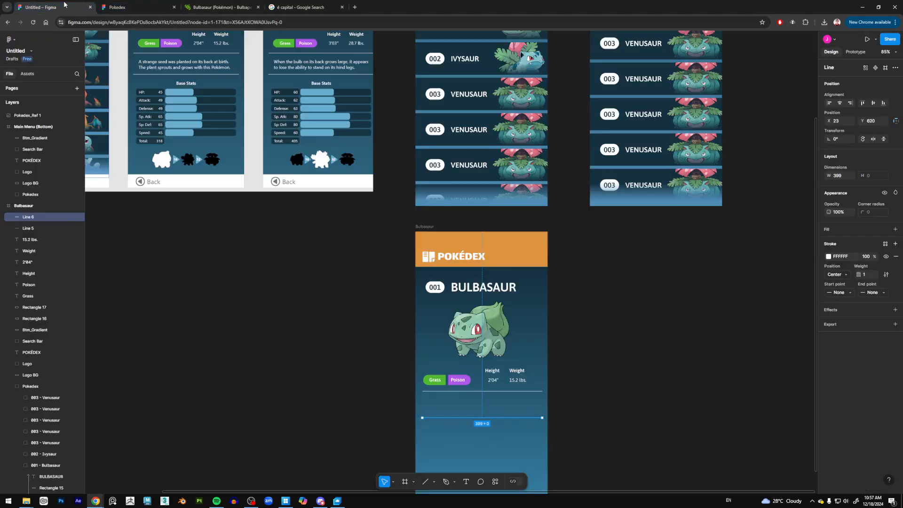
left_click_drag(339, 248, 340, 253)
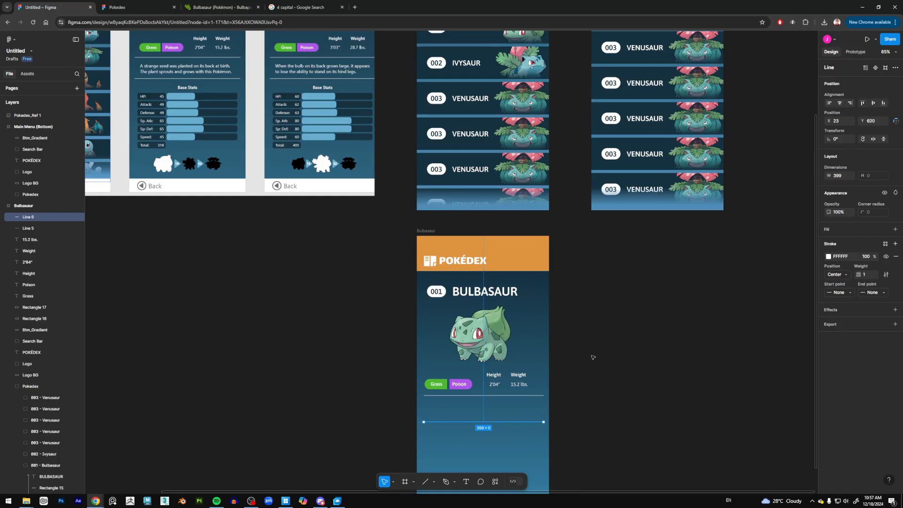
scroll(593, 357, "down", 1)
left_click(631, 382)
key("t")
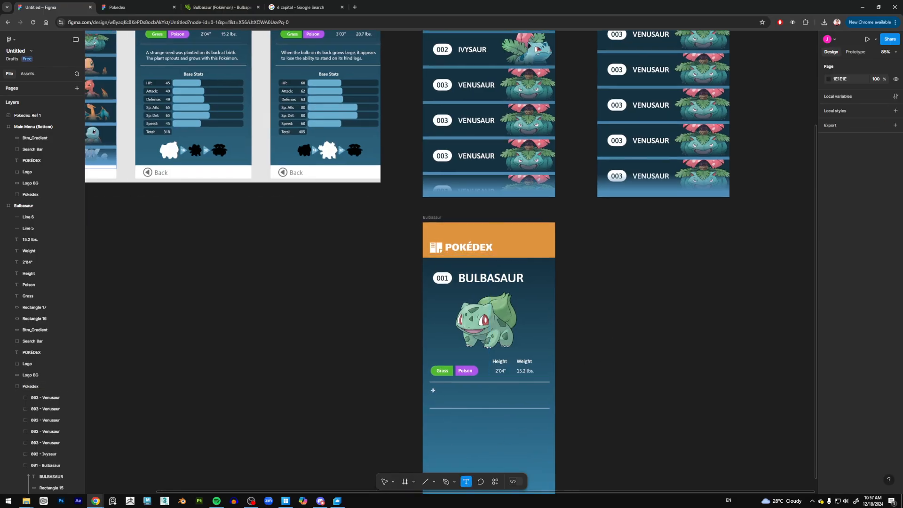
left_click_drag(431, 386, 548, 405)
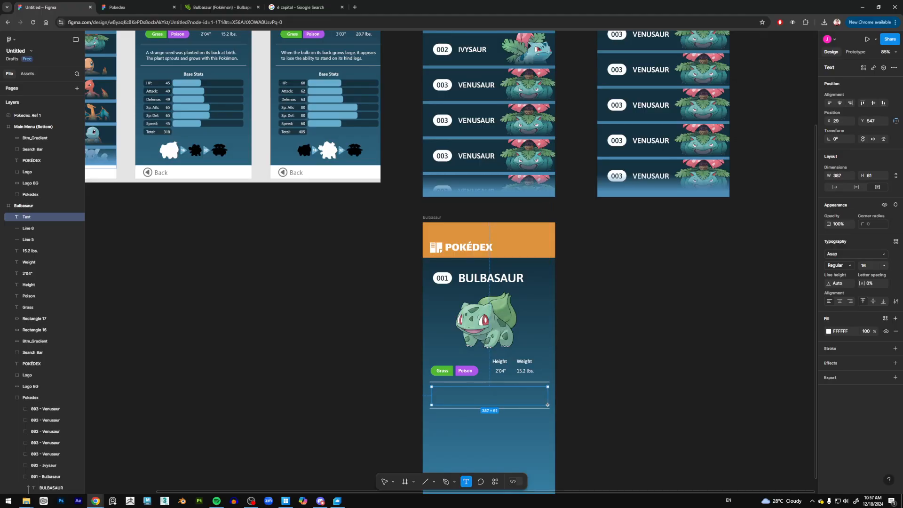
key("ctrl+v")
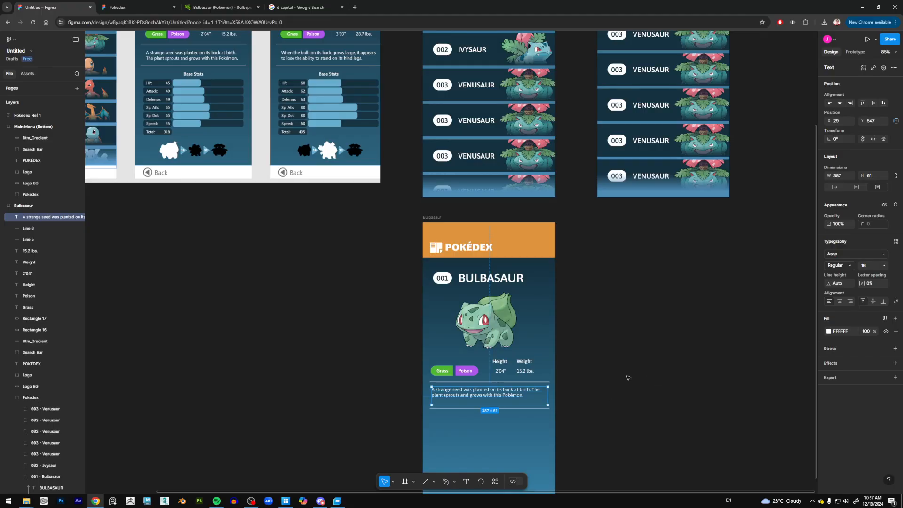
Insert a line break in the Bulbasaur description so that its second line starts with "The plant sprouts"
left_click(597, 390)
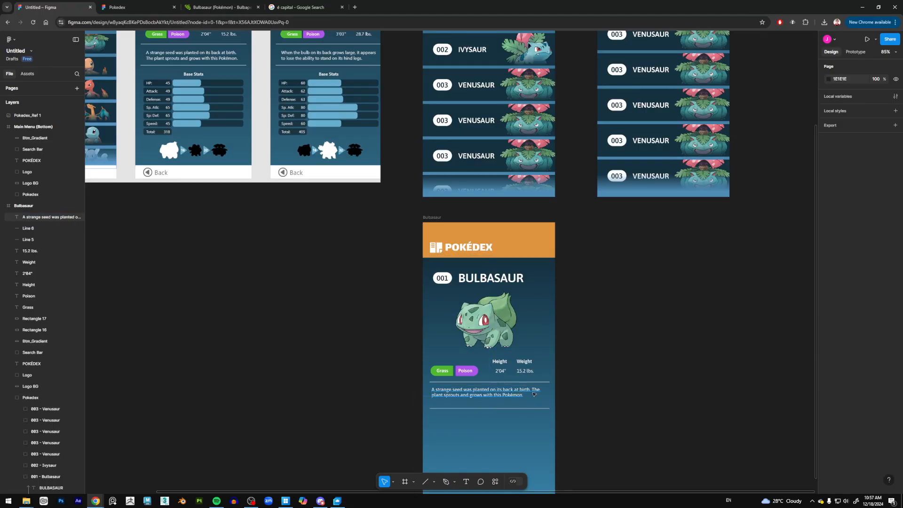
double_click(532, 390)
key("Return")
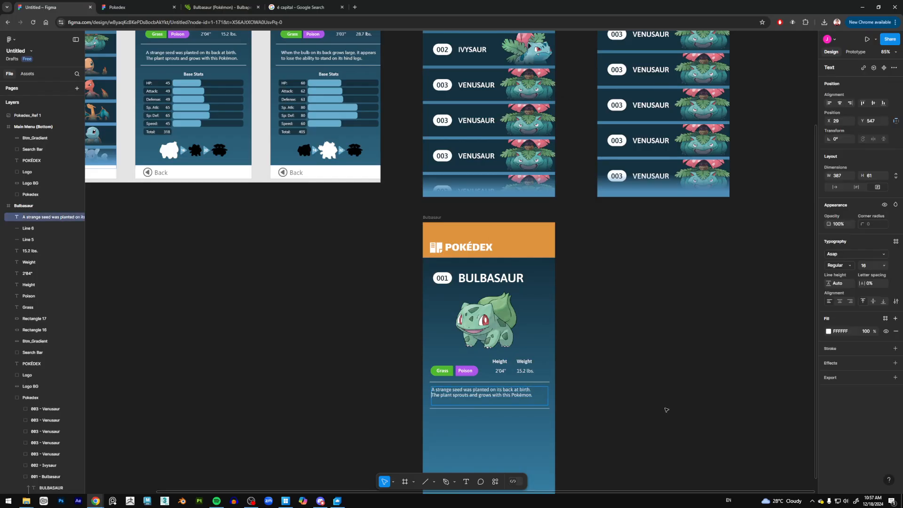
key("Escape")
left_click(605, 410)
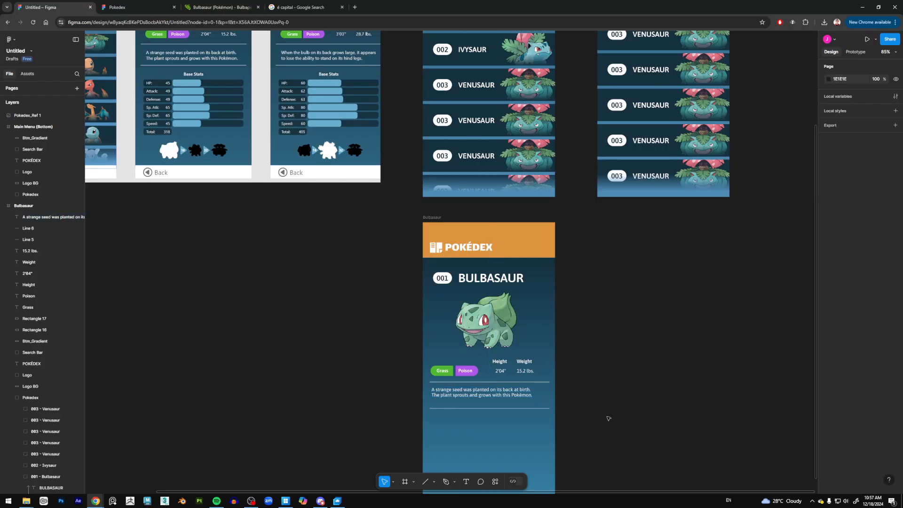
Resize the description text box to 360 × 48 and place it at X 52 between the two divider lines
scroll(582, 385, "up", 3)
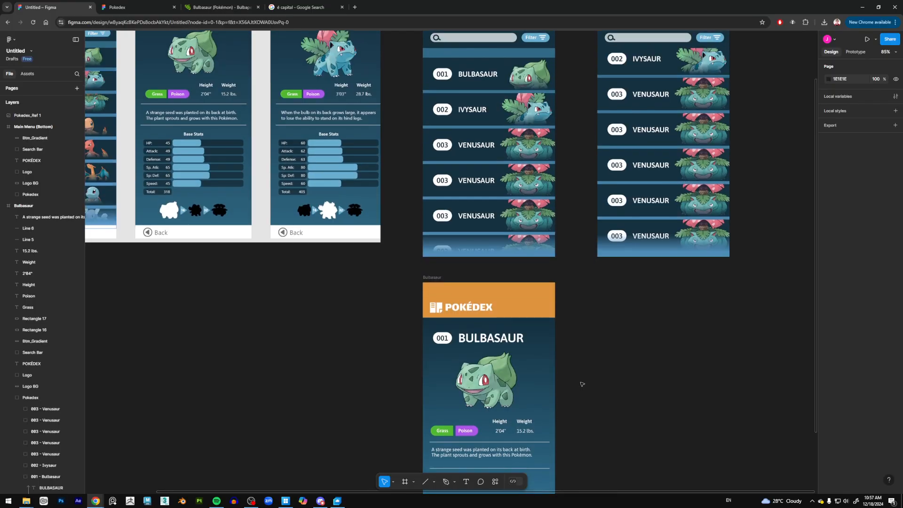
scroll(582, 385, "down", 1)
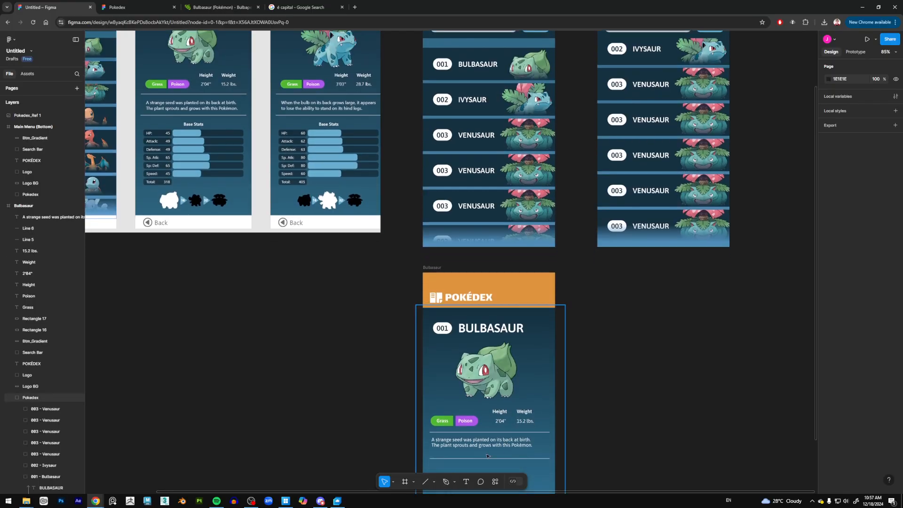
left_click(470, 444)
left_click_drag(431, 446, 434, 446)
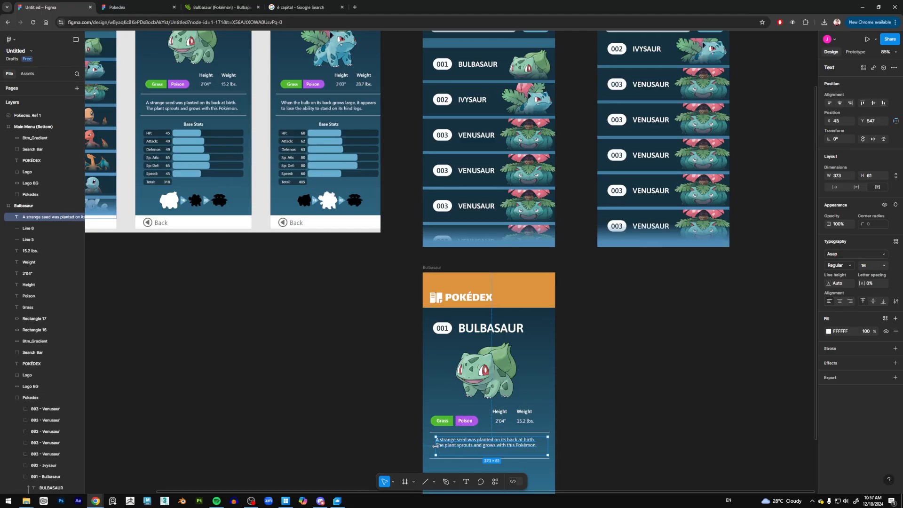
left_click_drag(545, 446, 495, 452)
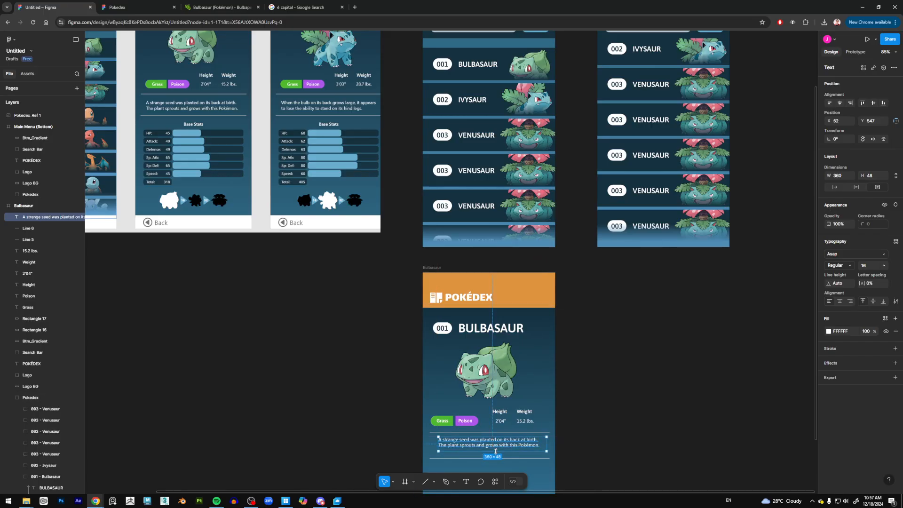
left_click(607, 453)
Move the lower divider line up to Y 585, closer beneath the description text
left_click(523, 453)
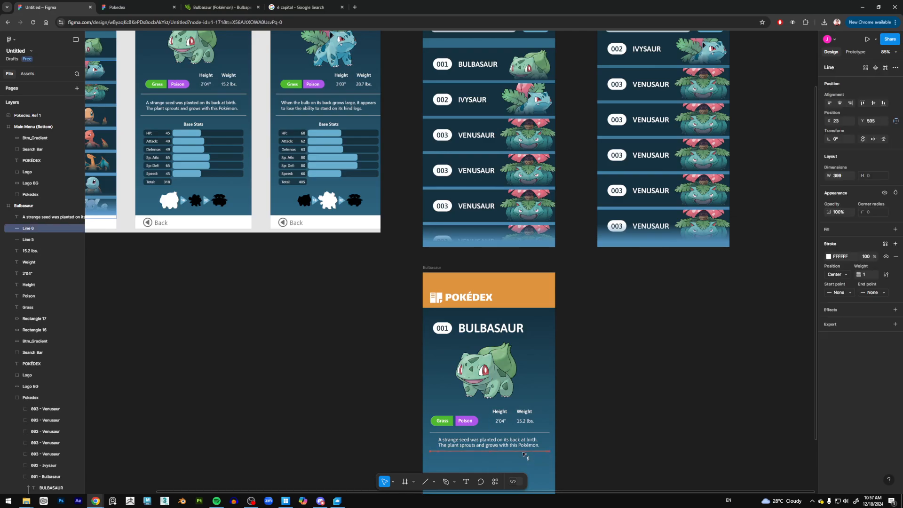
left_click(622, 430)
scroll(617, 415, "down", 4)
scroll(617, 408, "up", 4)
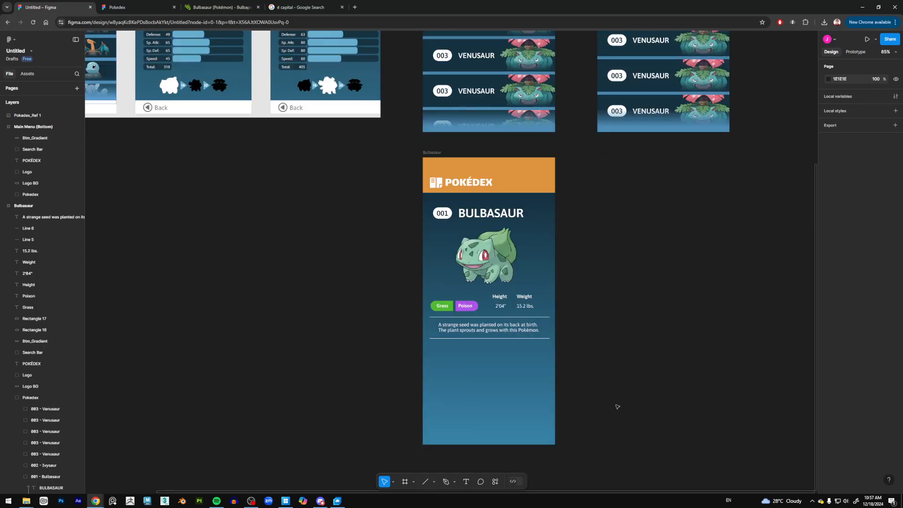
scroll(618, 407, "up", 3)
scroll(618, 407, "down", 3)
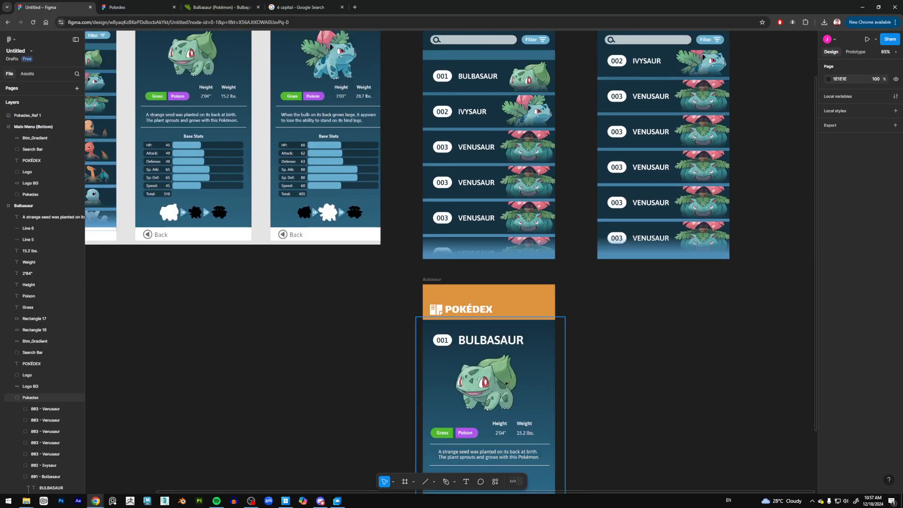
Shrink the Bulbasaur image to 178 × 178 and shift it up to X 122, Y 225 beneath the name
left_click(539, 398)
scroll(602, 399, "down", 2)
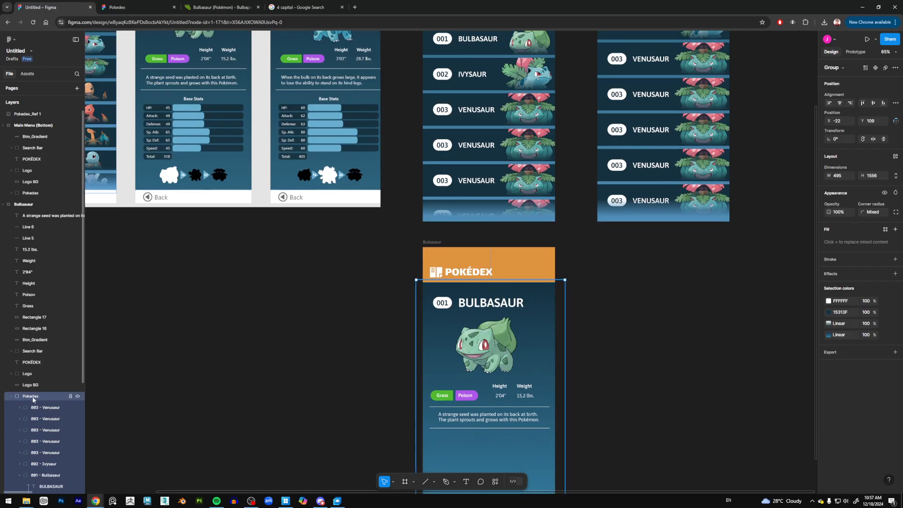
scroll(51, 414, "down", 4)
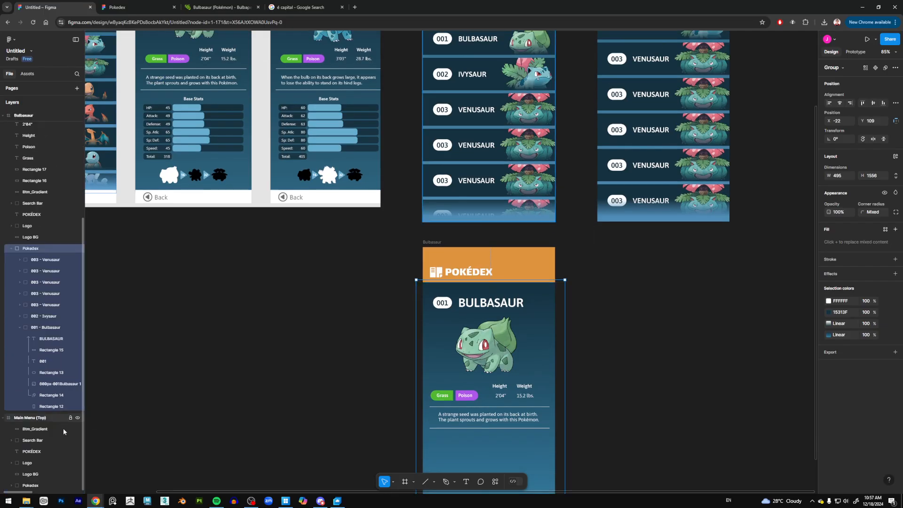
left_click(54, 383)
left_click_drag(518, 377, 513, 372)
key("shift+Up")
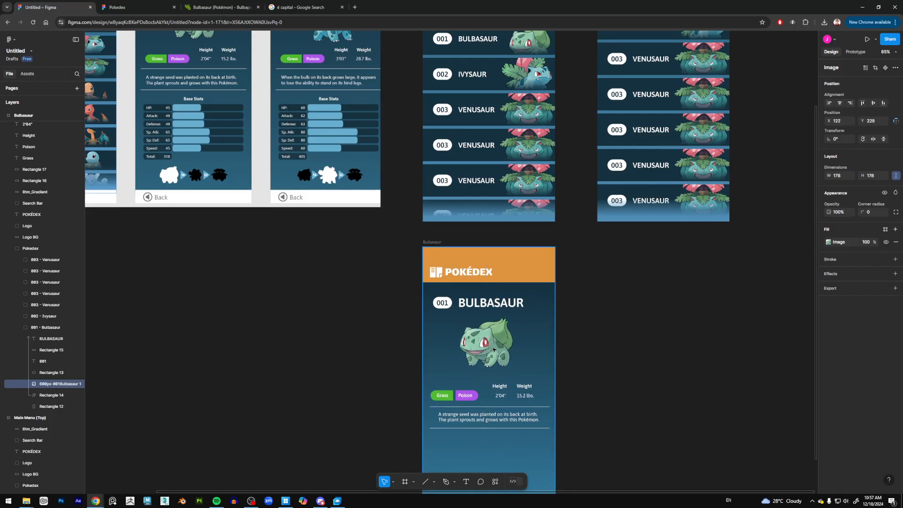
key("Up")
key("Up")
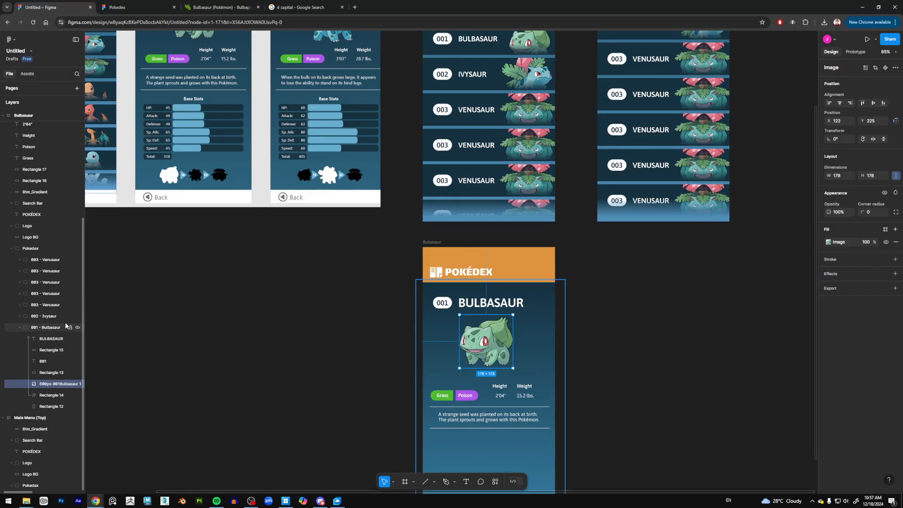
Move the type tags, height and weight texts, both divider lines and the description up together, closer beneath the Bulbasaur image
left_click(39, 125)
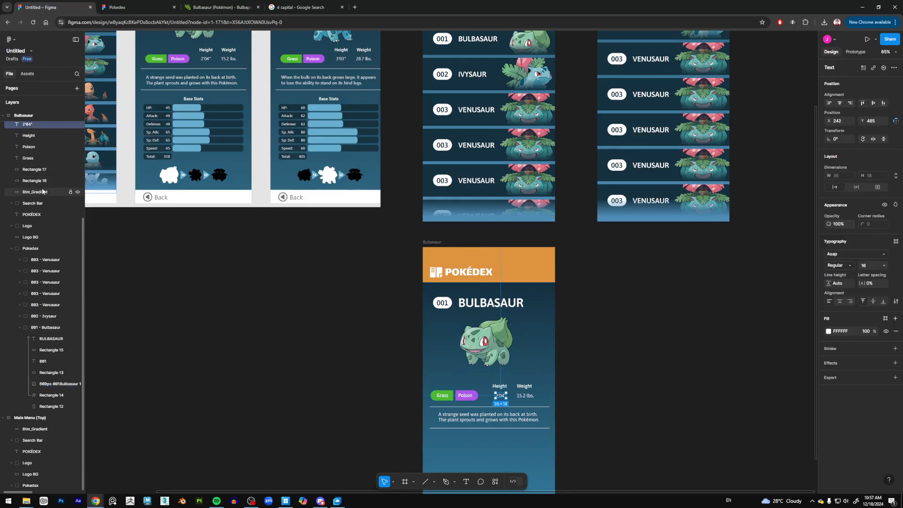
left_click(45, 182, "shift")
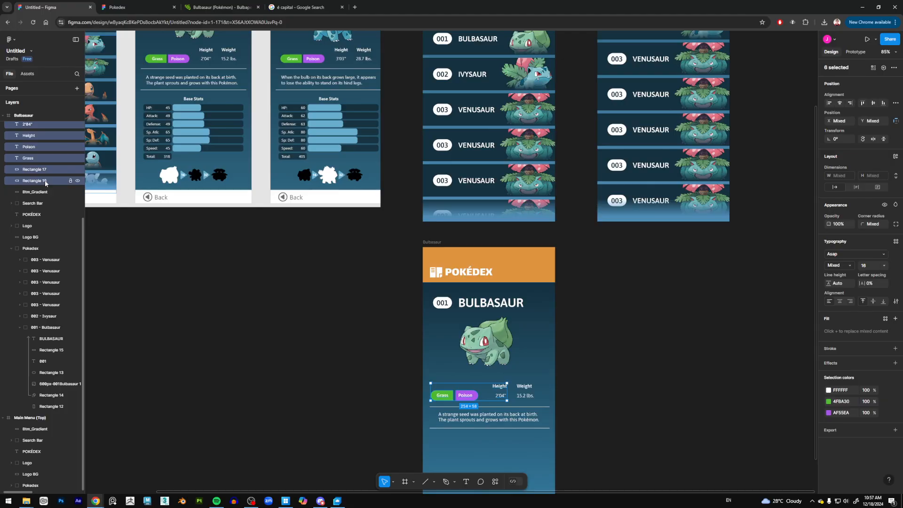
scroll(54, 233, "up", 5)
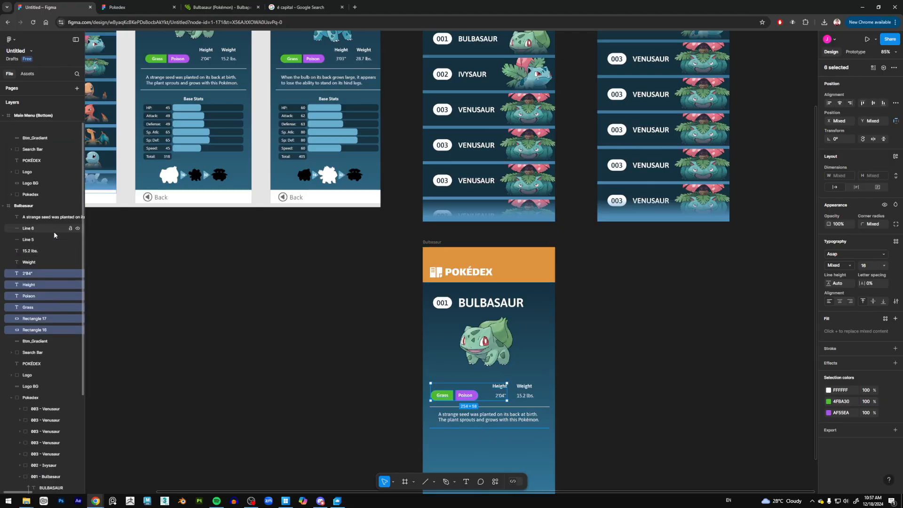
left_click(40, 330)
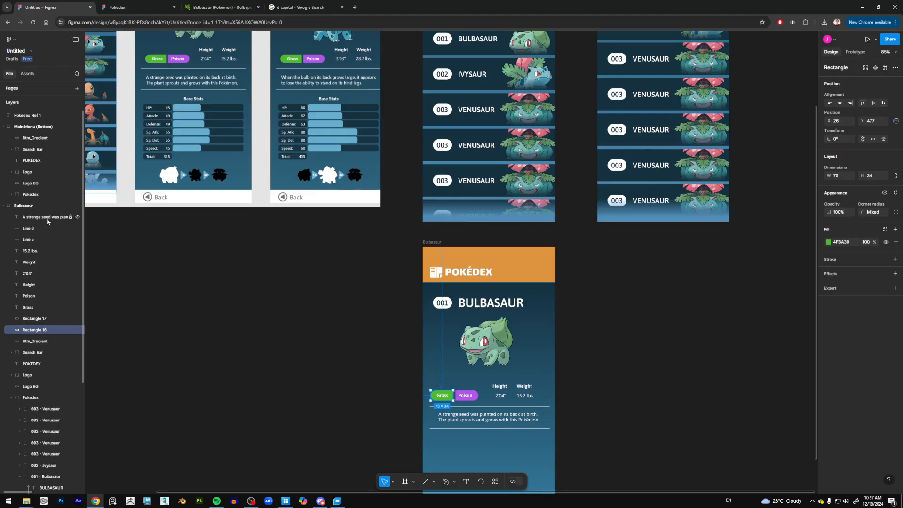
left_click(47, 219, "shift")
key("Up")
key("Up")
key("Up")
key("Up")
key("Up")
key("Up")
key("Up")
key("Up")
key("Up")
key("Up")
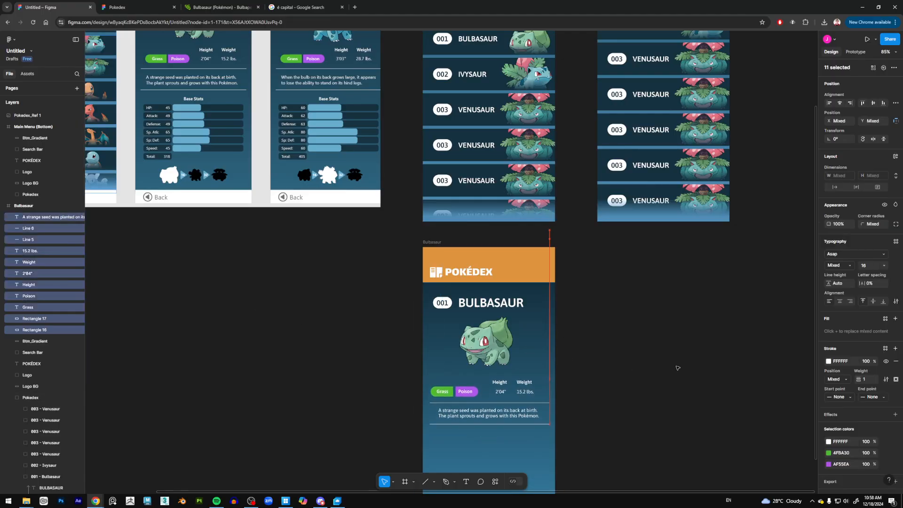
key("Up")
key("Up")
key("Up")
key("Up")
key("Up")
key("Up")
key("Up")
key("Up")
key("Up")
key("Up")
key("Up")
key("Up")
key("Up")
key("Up")
key("Up")
key("Up")
key("Up")
key("Up")
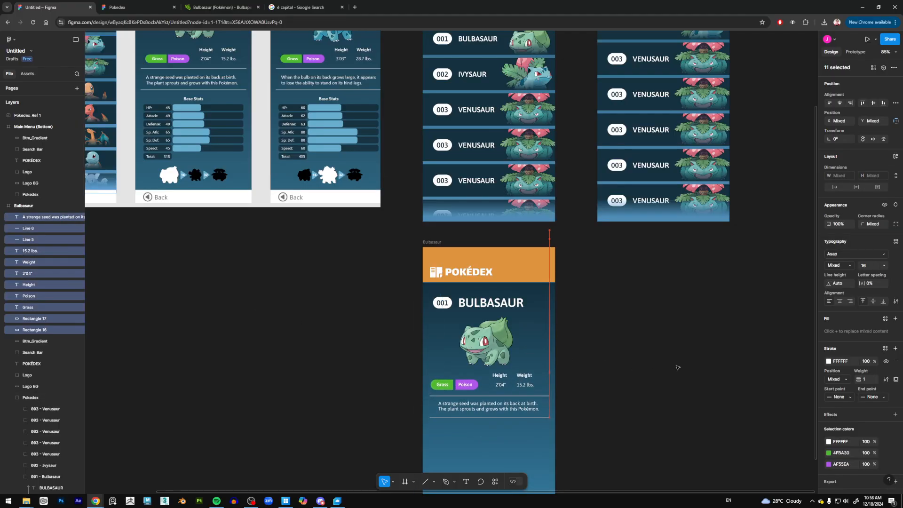
key("Up")
key("Up")
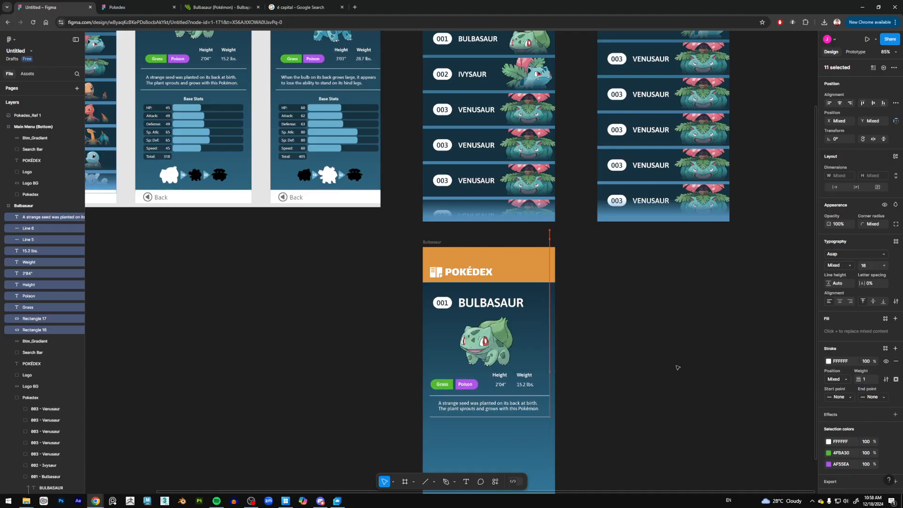
key("Down")
key("Up")
key("Down")
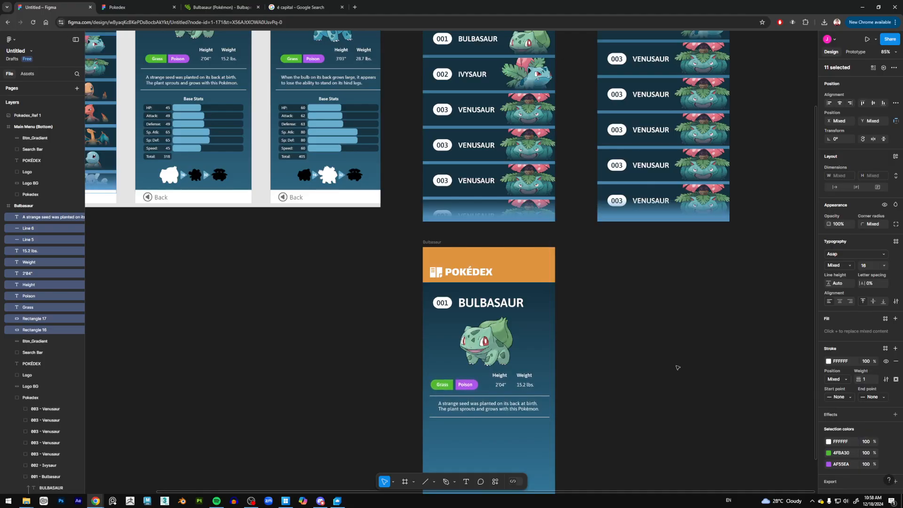
left_click(670, 367)
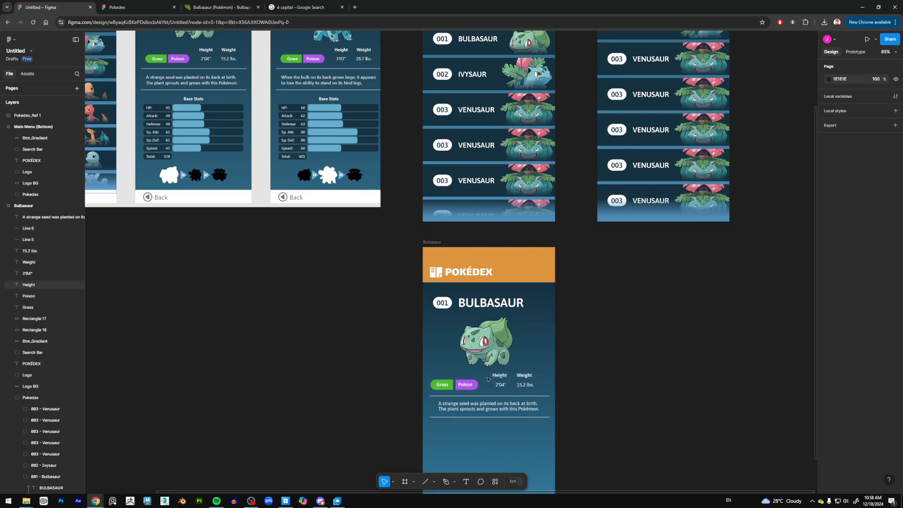
Duplicate the Height label beneath the lower divider line and change the copy's text to "Base Stats"
left_click_drag(500, 376, 489, 427)
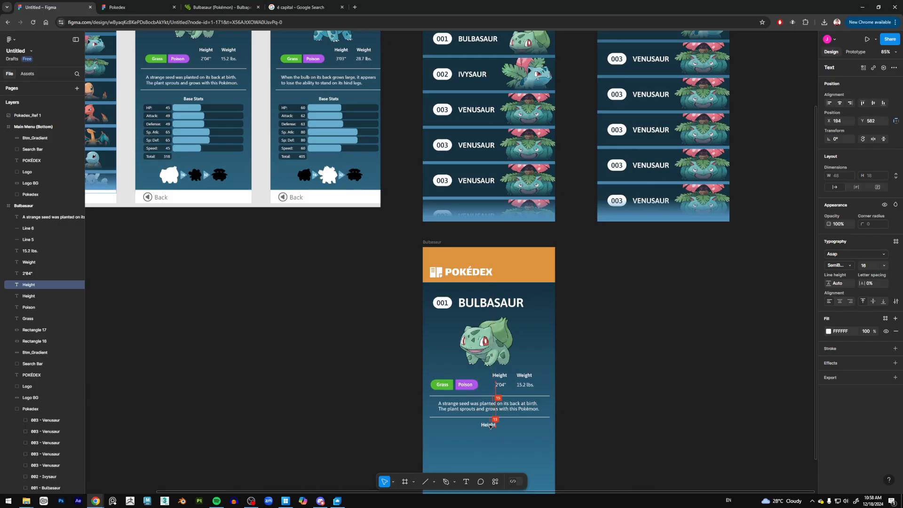
double_click(490, 426)
key("Escape")
left_click(624, 376)
scroll(612, 367, "down", 1)
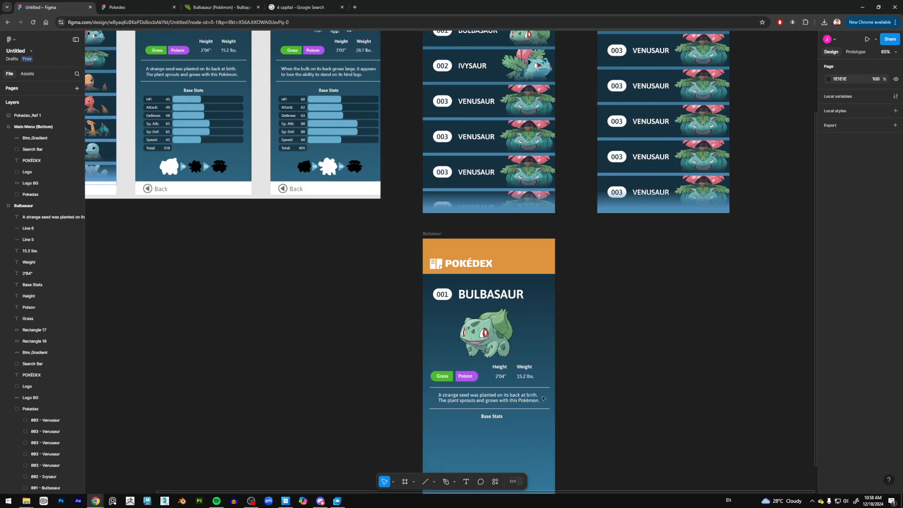
Centre the Base Stats heading horizontally in the frame at X 184 and nudge it slightly down
left_click(491, 416)
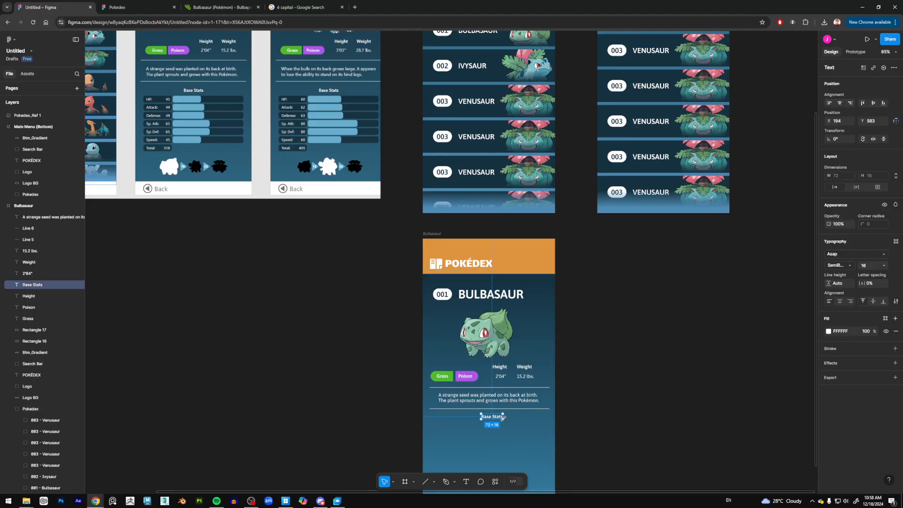
left_click_drag(496, 419, 493, 418)
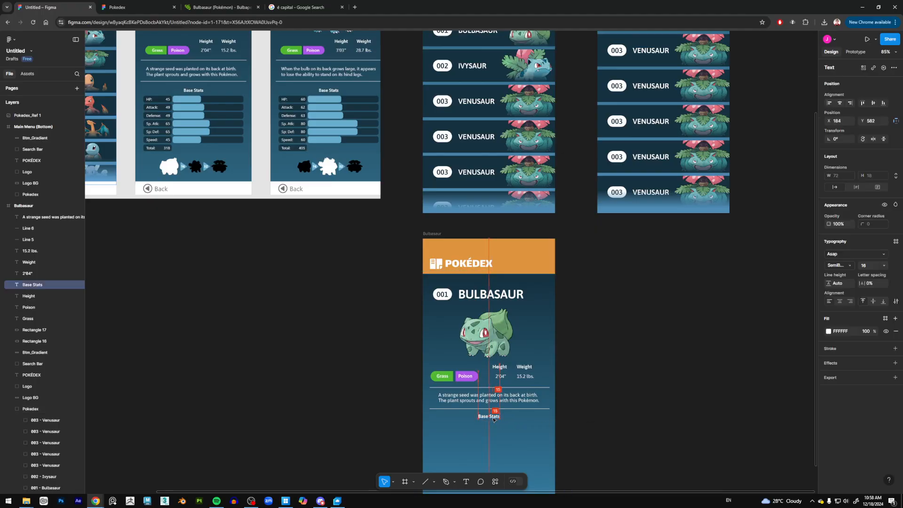
key("Down")
key("Down")
left_click(600, 416)
scroll(600, 415, "up", 3)
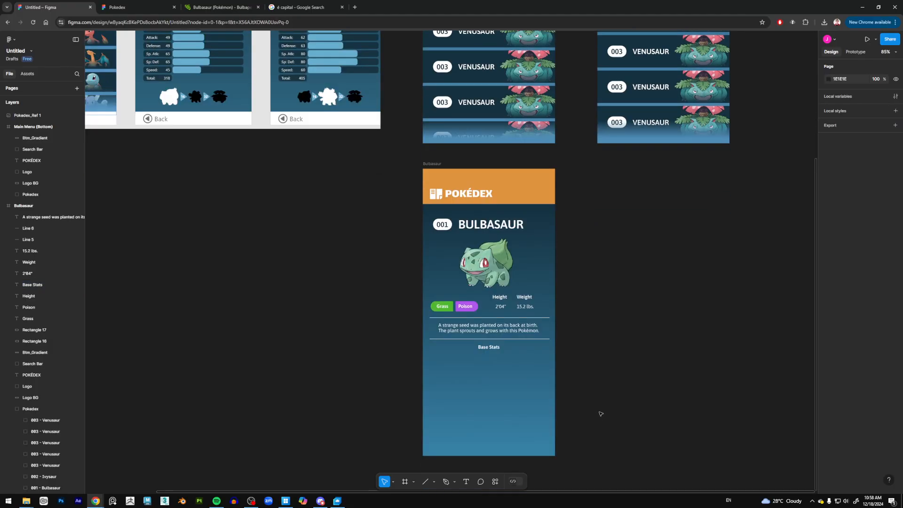
Draw a rectangle about 106 × 28 at X 40, Y 617 beneath the Base Stats heading and round its corners to radius 6
scroll(252, 135, "down", 5)
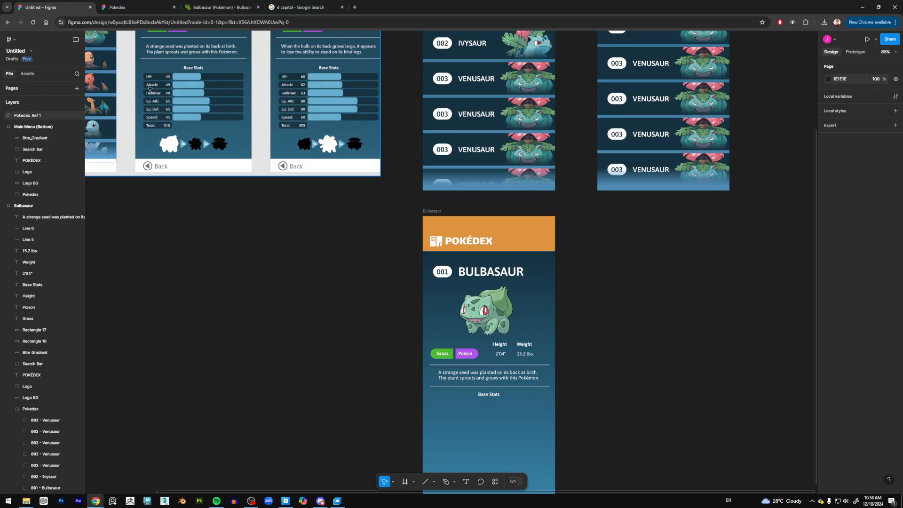
left_click(426, 482)
left_click(434, 482)
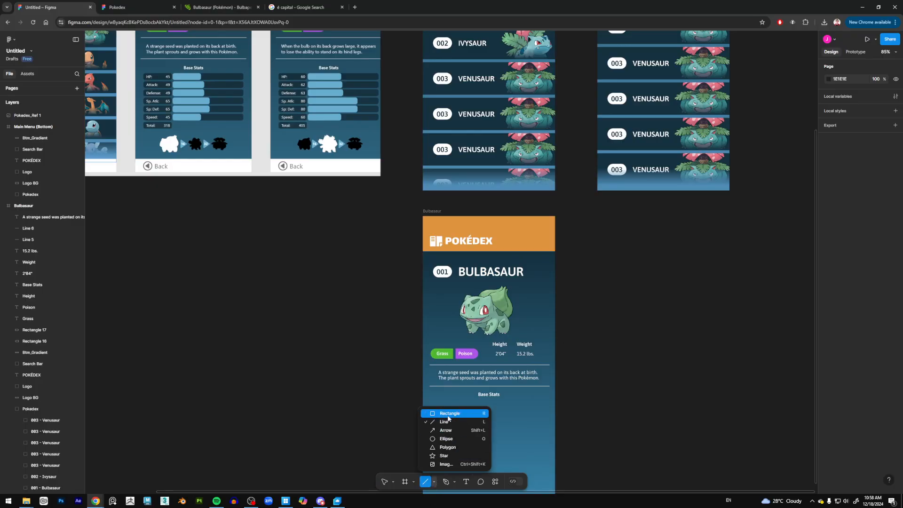
left_click(448, 415)
left_click_drag(435, 400, 467, 410)
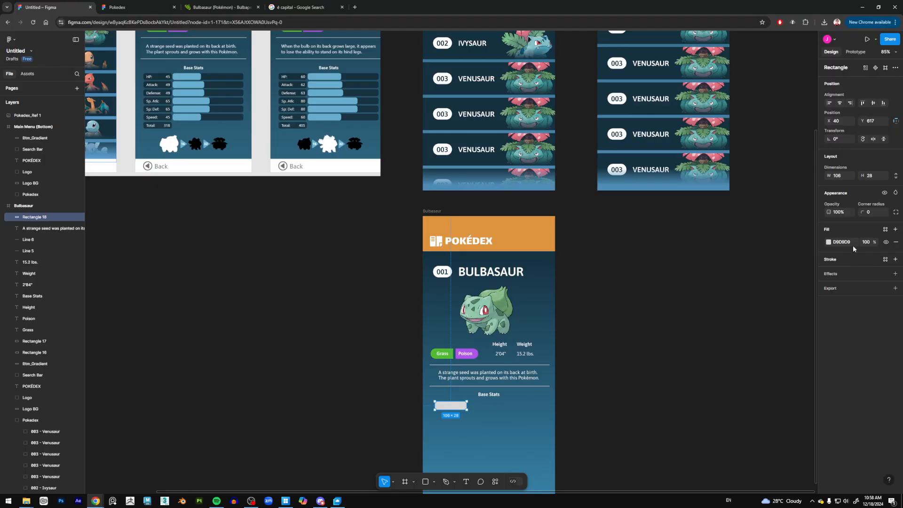
left_click_drag(860, 212, 876, 212)
left_click_drag(863, 213, 665, 221)
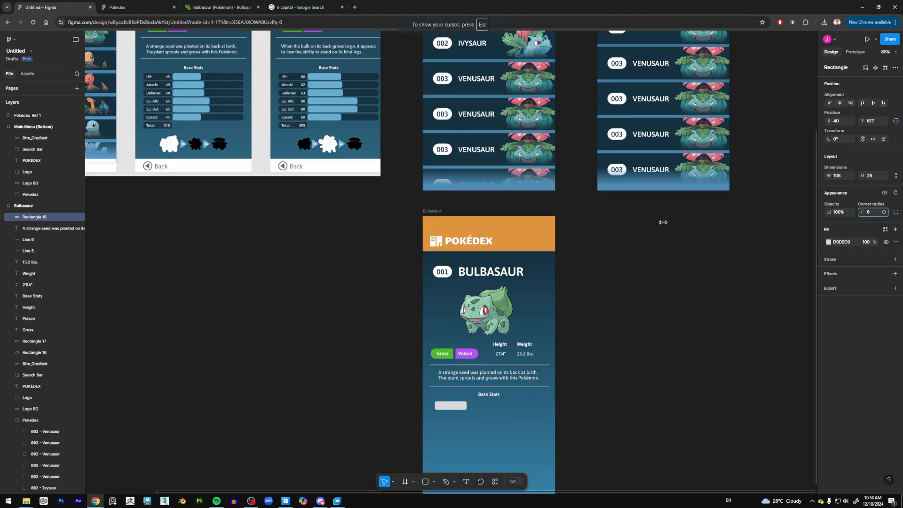
Fill the rectangle beneath Base Stats with the dark blue 15303C sampled from the reference's stat bars
left_click(828, 242)
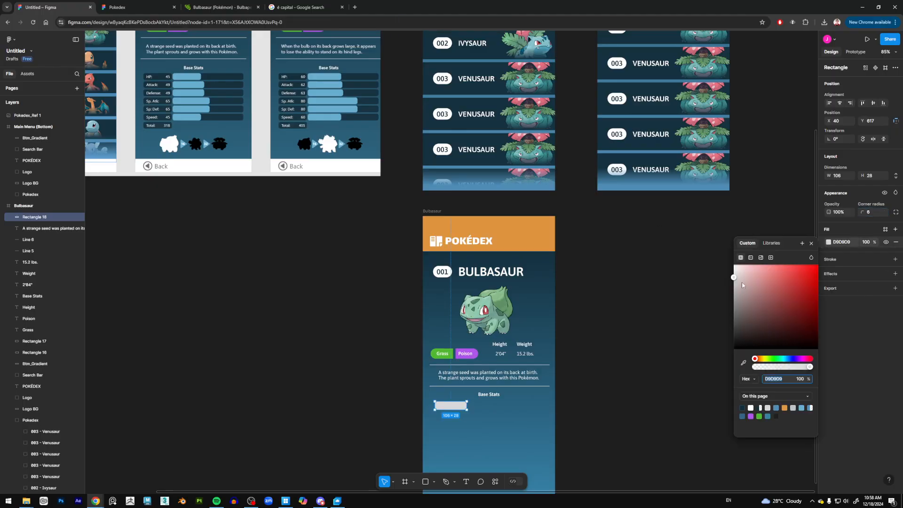
left_click(743, 407)
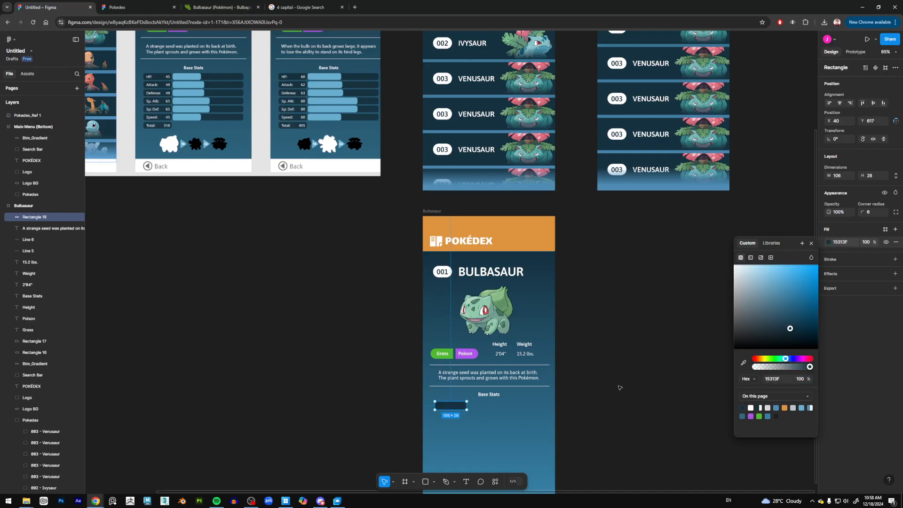
left_click(743, 363)
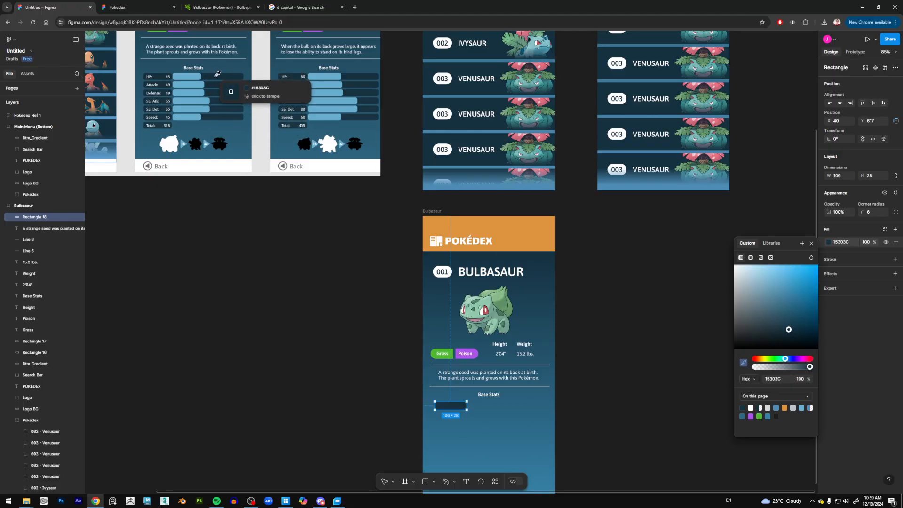
left_click(218, 74)
key("Escape")
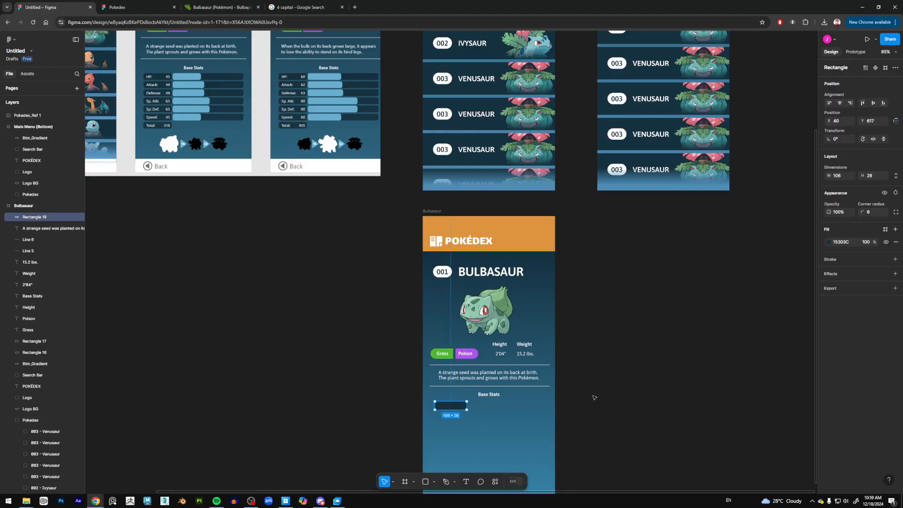
Move the dark rectangle to X 28, Y 615 and narrow it to about 98 wide
key("Left")
key("Left")
key("Left")
key("Left")
key("Left")
key("Left")
key("Left")
key("Left")
key("Left")
key("Left")
key("Left")
key("Left")
left_click_drag(463, 406, 460, 406)
key("Up")
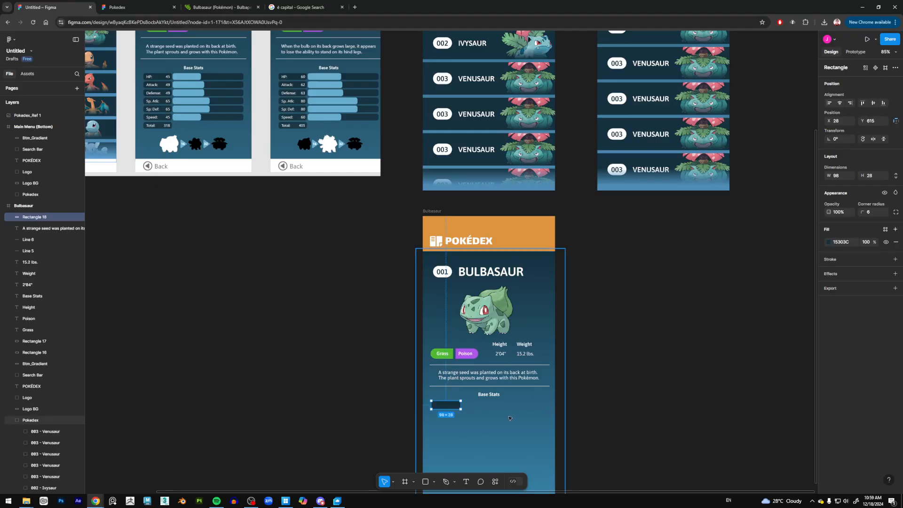
Duplicate the dark bar downward at even spacing to make a column of seven, the last at Y 813
scroll(534, 409, "down", 2)
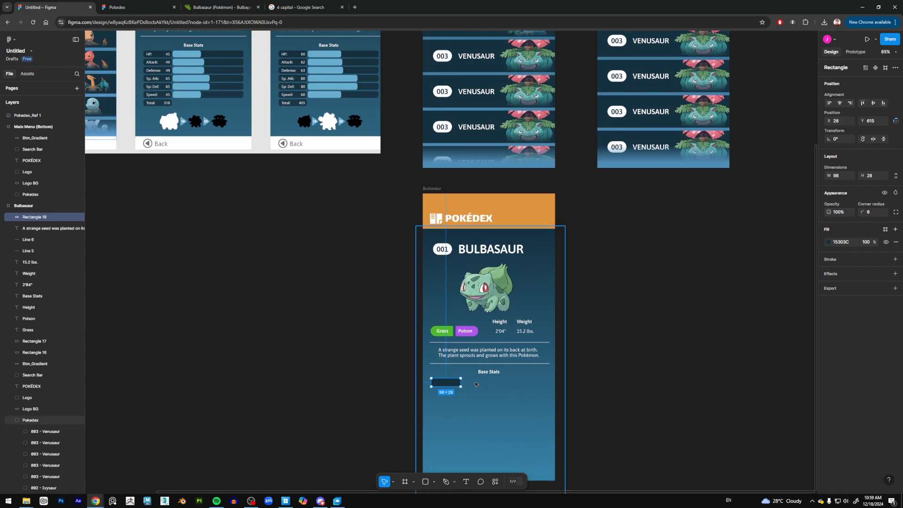
left_click_drag(445, 384, 445, 396, "alt")
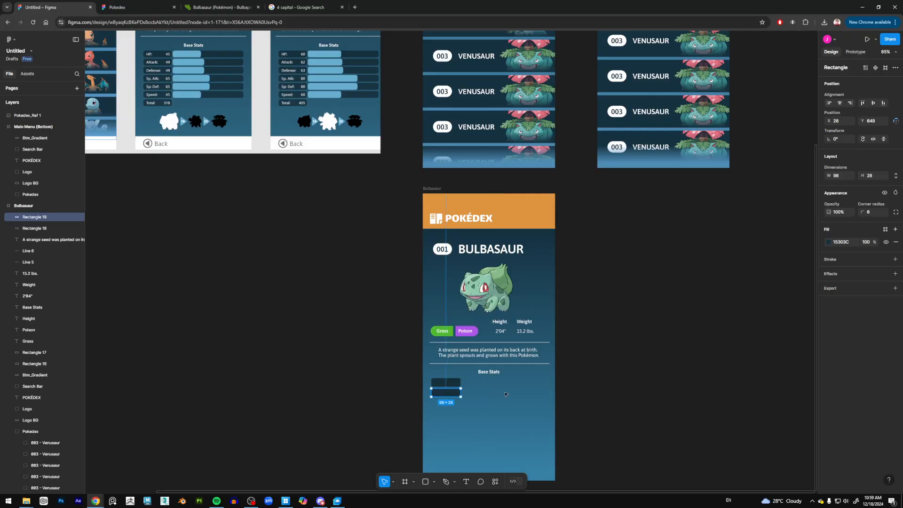
key("ctrl+d")
key("ctrl+d")
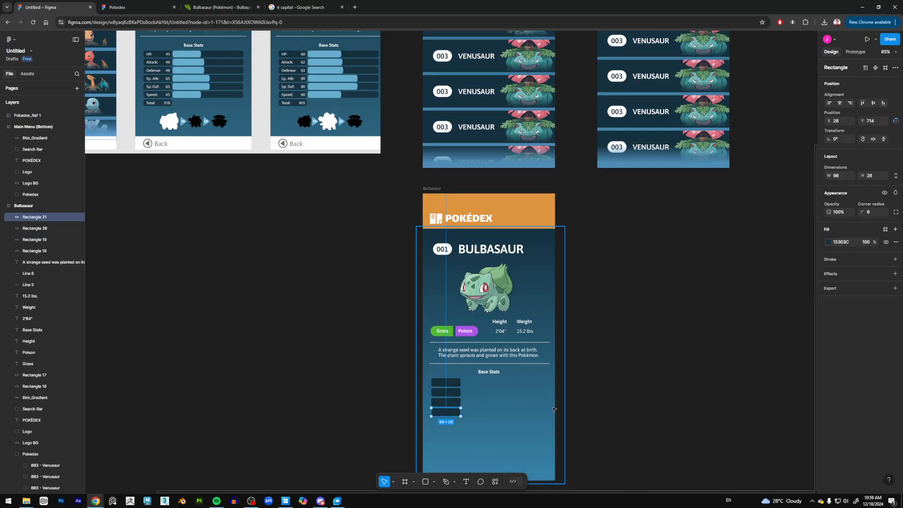
key("ctrl+d")
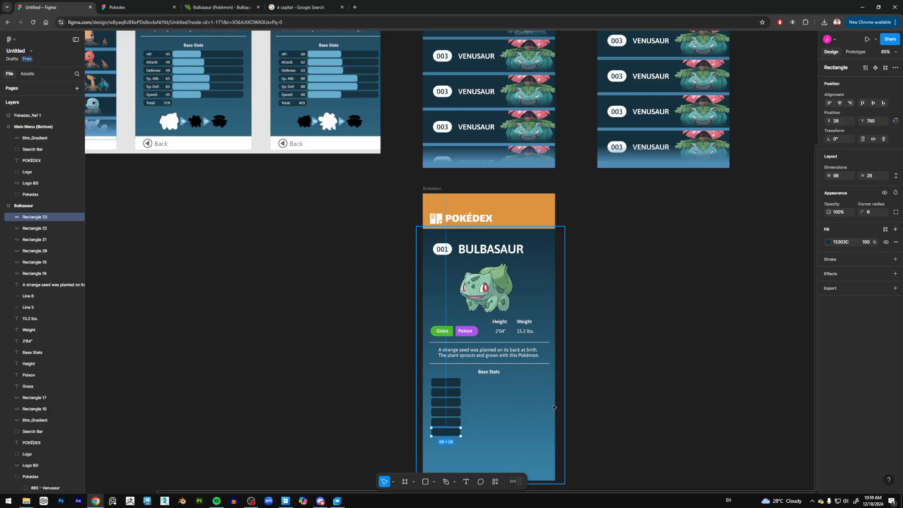
key("ctrl+d")
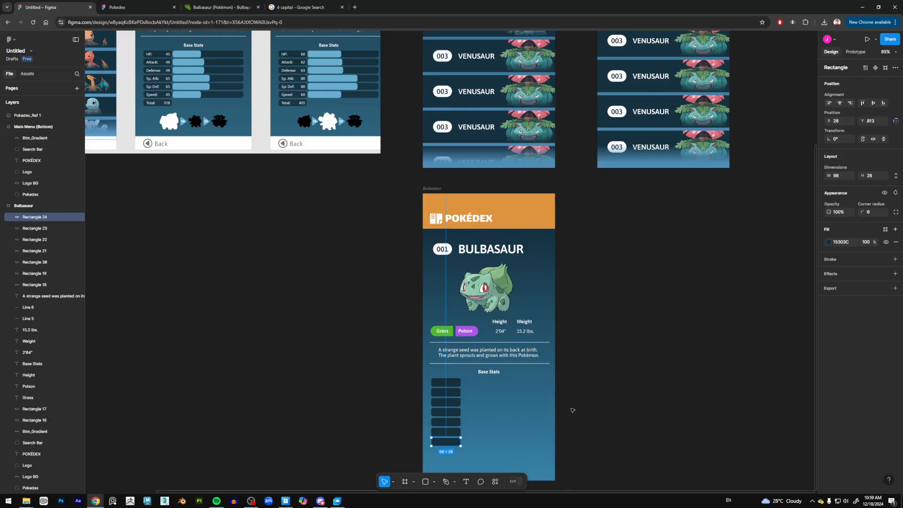
left_click_drag(573, 407, 575, 378)
left_click(540, 429)
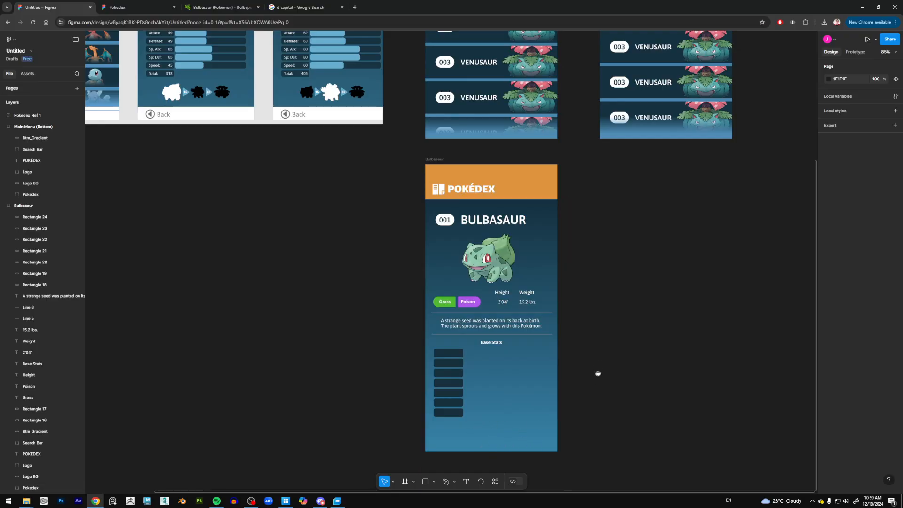
Nudge the seven bars, type tags, texts and divider lines beneath the Bulbasaur image slightly up together
scroll(597, 373, "up", 3)
left_click_drag(599, 381, 600, 370)
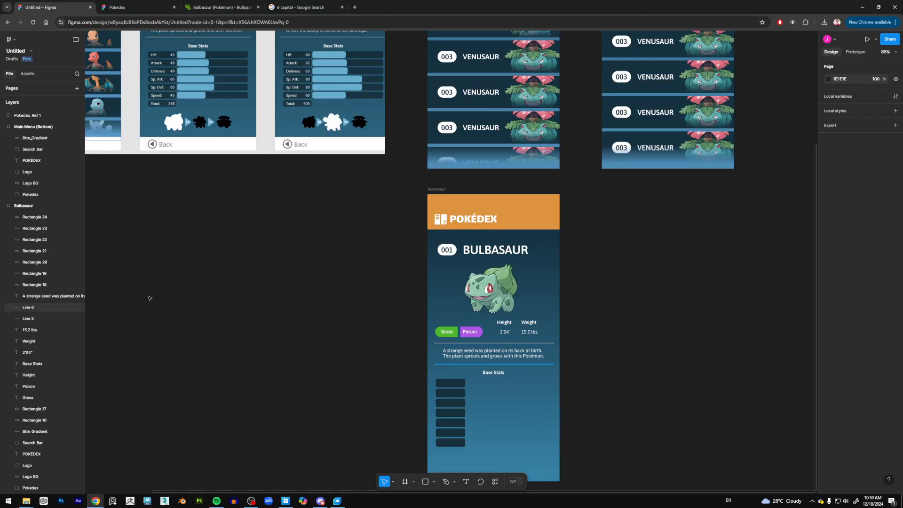
left_click(42, 219)
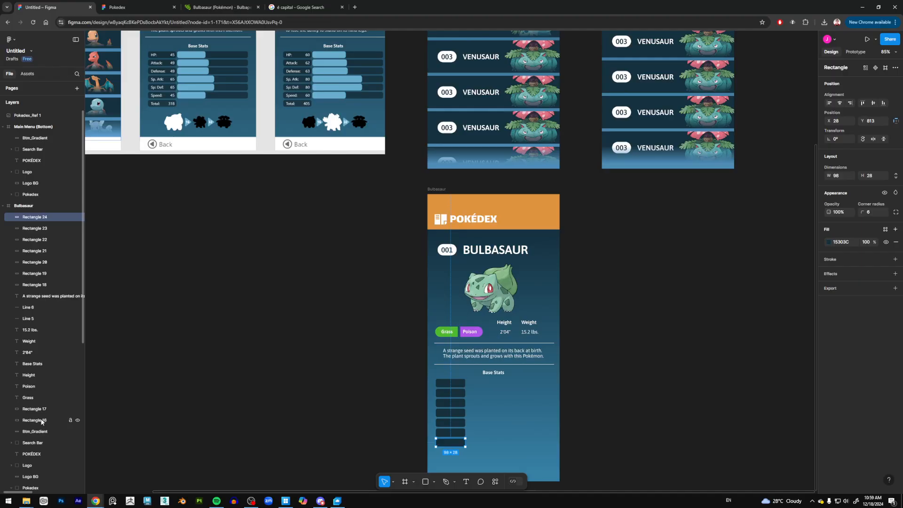
left_click(42, 420, "shift")
key("Up")
key("Up")
key("Up")
key("Up")
key("Up")
key("Up")
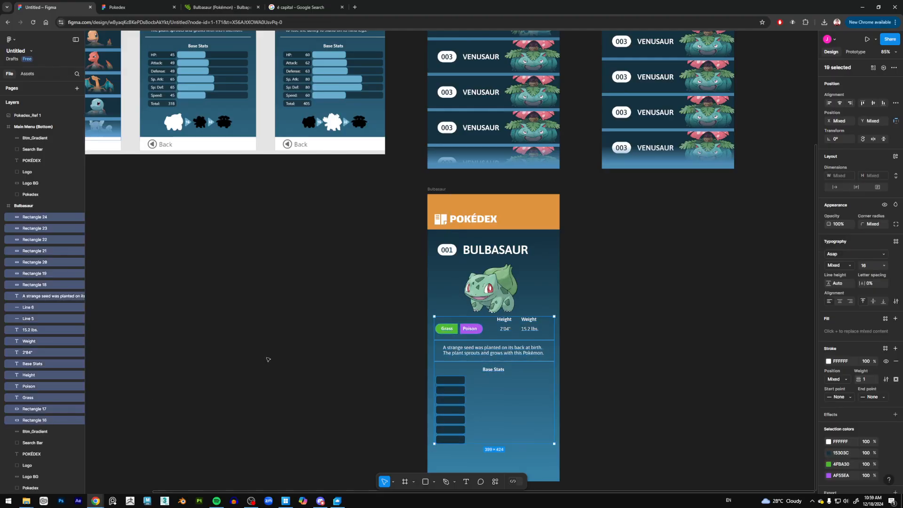
Nudge the Bulbasaur image in the detail frame up to Y 213
scroll(60, 409, "down", 5)
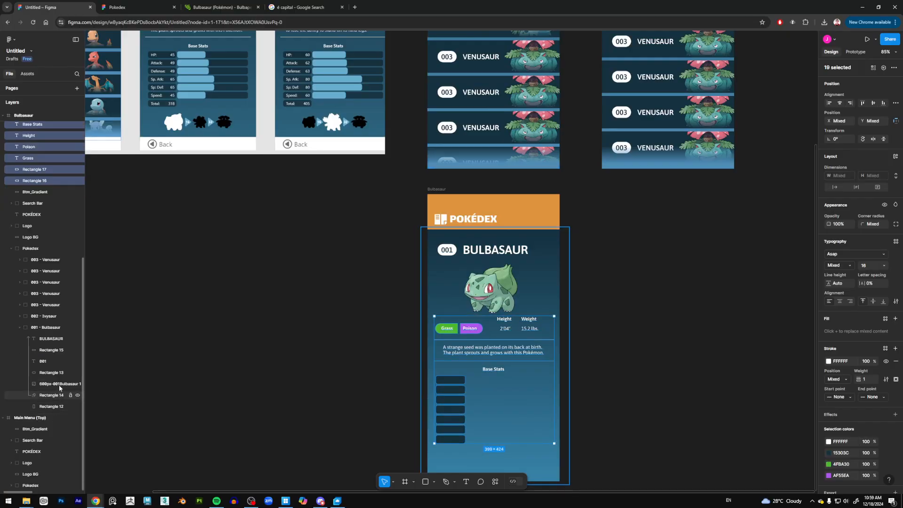
left_click(57, 384)
key("Up")
key("Up")
key("Up")
key("Up")
key("Up")
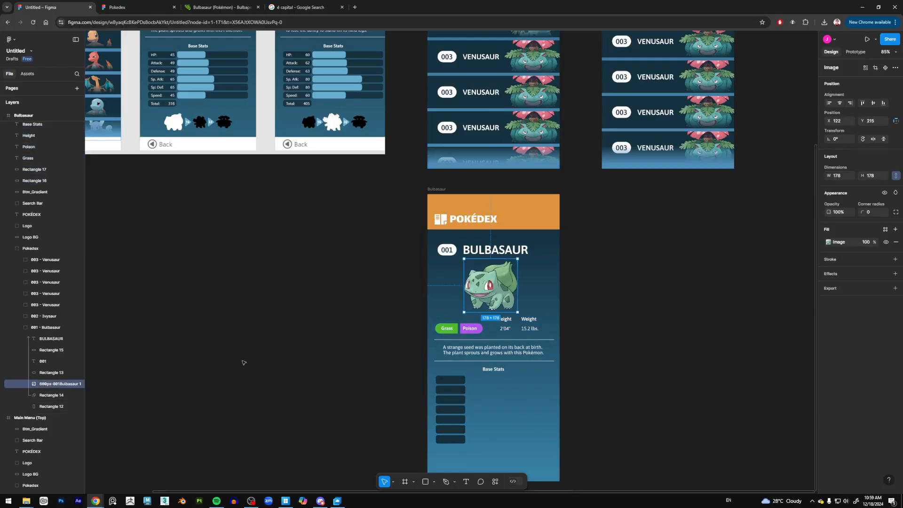
Compare the Bulbasaur frame's layout and stat bars with the reference detail screens
scroll(373, 315, "down", 3)
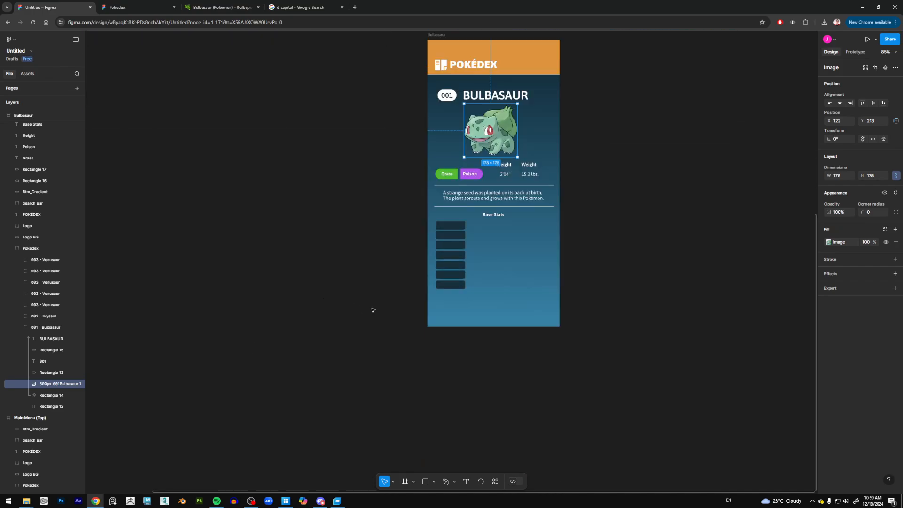
scroll(373, 309, "up", 1)
scroll(309, 223, "up", 3)
scroll(309, 224, "up", 3)
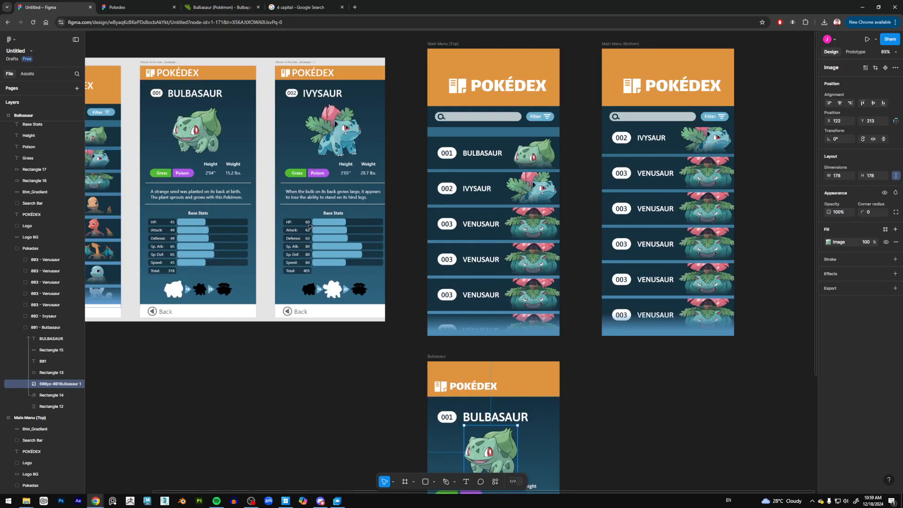
scroll(498, 411, "down", 2)
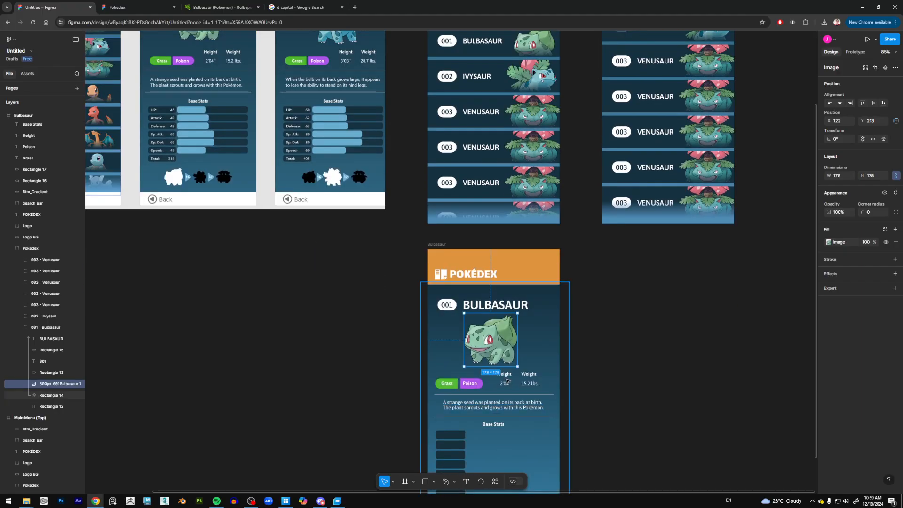
scroll(498, 411, "down", 2)
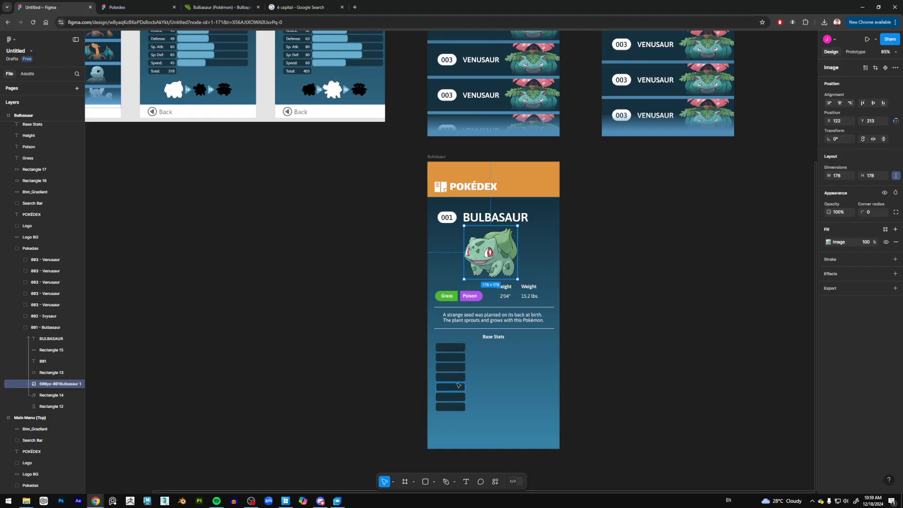
scroll(459, 401, "up", 1)
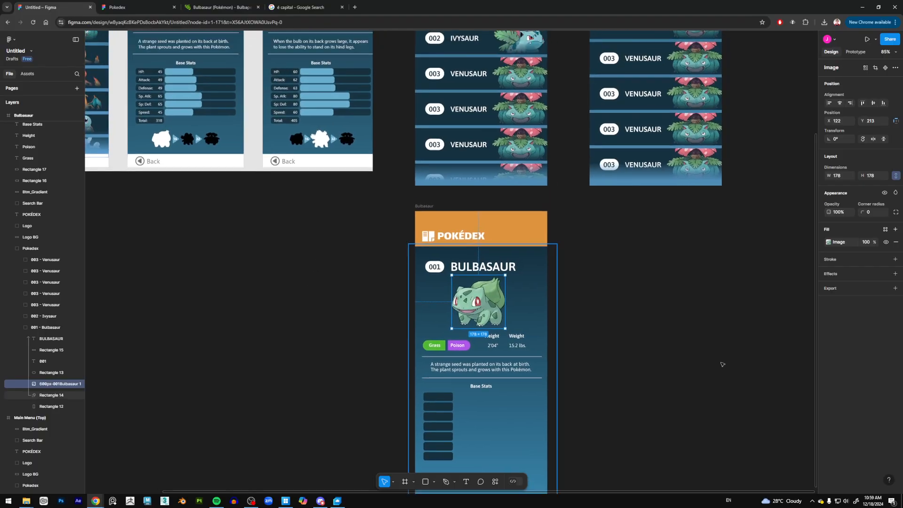
left_click(560, 363)
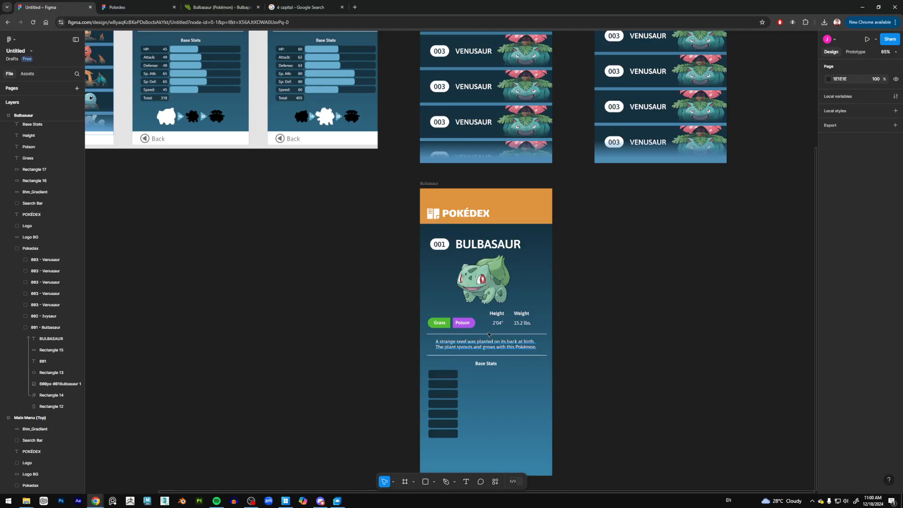
Duplicate the 2'04" height text onto the first stat bar and bring the copy to the front
left_click(498, 324)
left_click_drag(497, 324, 444, 376)
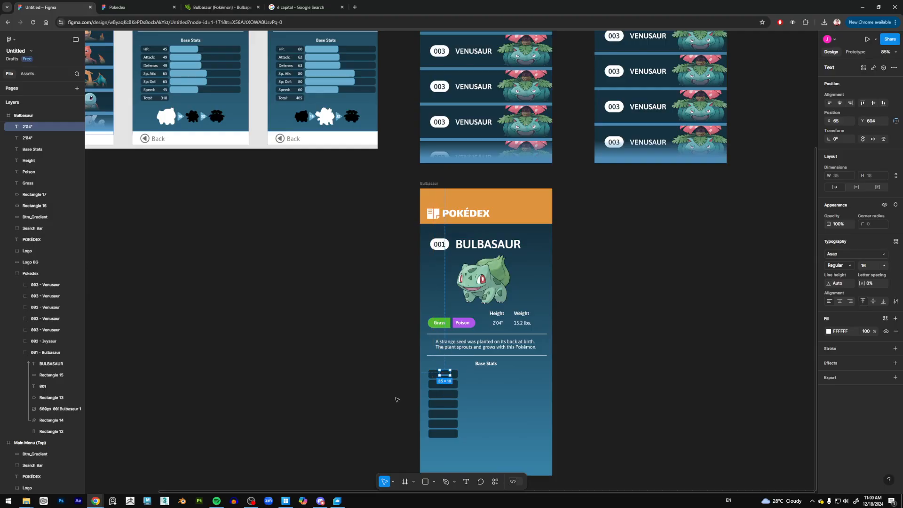
scroll(34, 309, "up", 5)
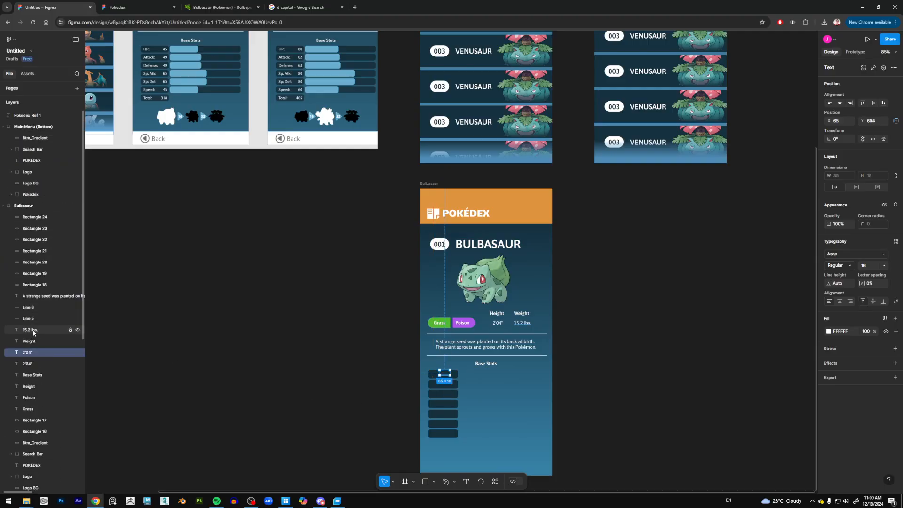
key("bracketright")
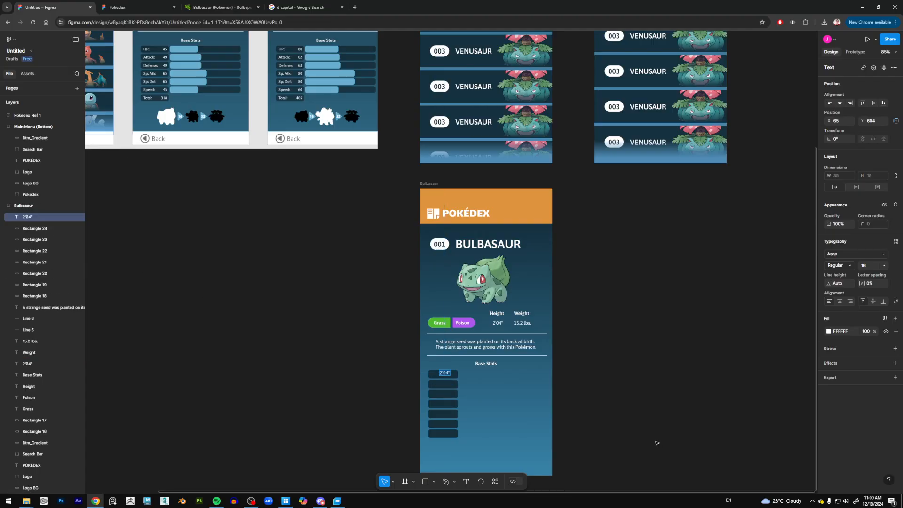
Change the copied text to "HP:" and place it at the left end of the first stat bar
type("HP:")
key("Escape")
left_click_drag(442, 375, 435, 377)
key("Left")
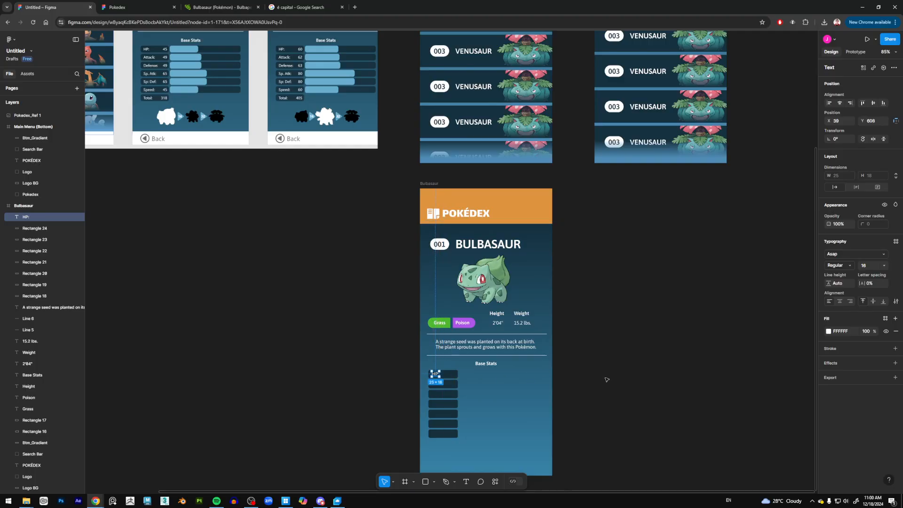
Set the HP label's font weight to SemiBold and nudge it to X 38
left_click(841, 265)
left_click(845, 282)
key("Left")
Duplicate the HP label onto the second stat bar and change the copy's text to "Attack:"
left_click_drag(436, 374, 436, 385, "alt")
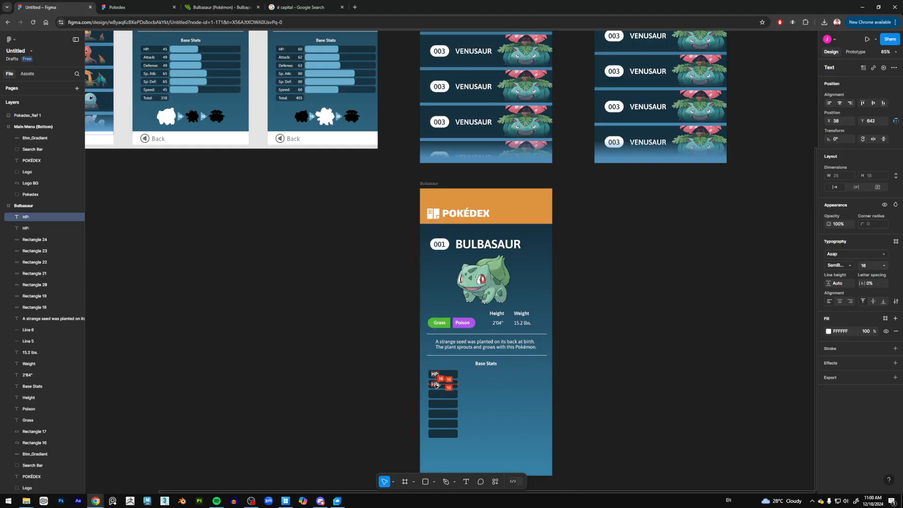
double_click(436, 385)
type("Attack:")
left_click(649, 409)
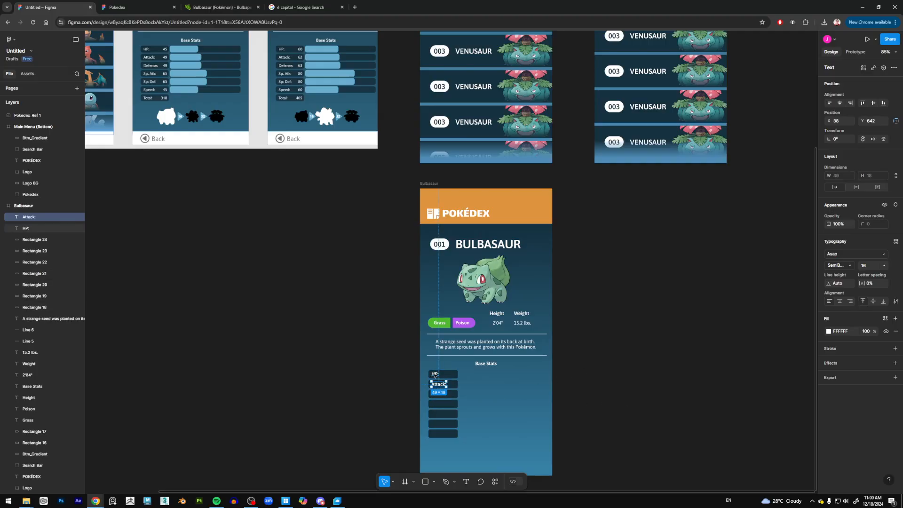
Set the font size of both the HP and Attack labels to 14
left_click(435, 374, "shift")
left_click(885, 283)
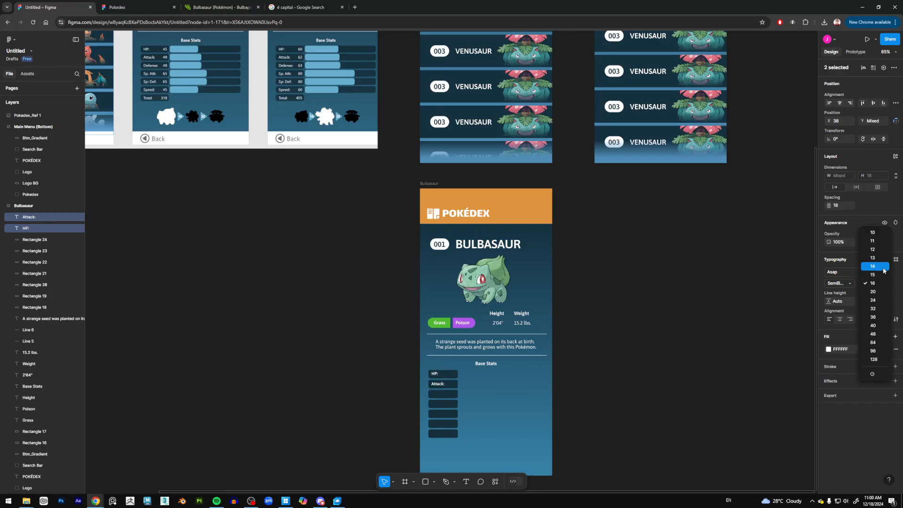
left_click(884, 270)
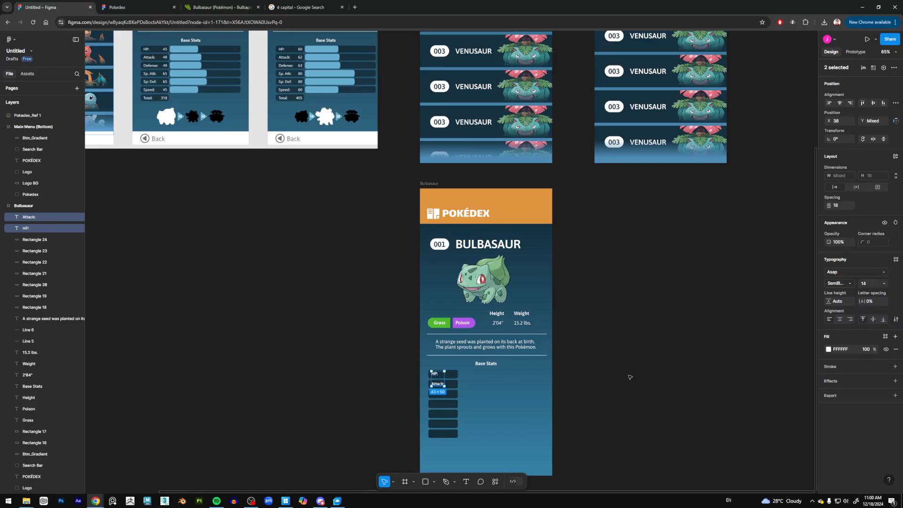
left_click(629, 377)
left_click(435, 374)
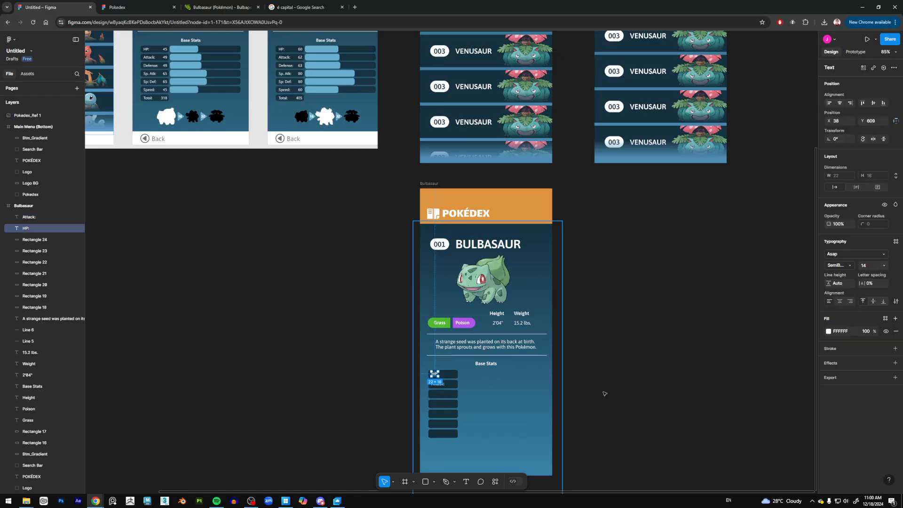
left_click(604, 394)
Duplicate the Attack label onto each of the five empty stat bars below, at the same spacing as the bars
left_click(437, 383)
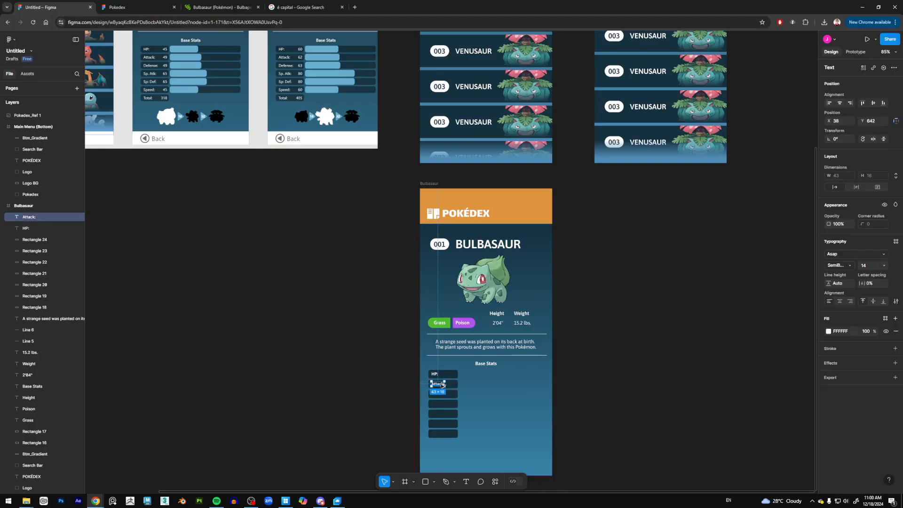
left_click_drag(442, 385, 441, 395)
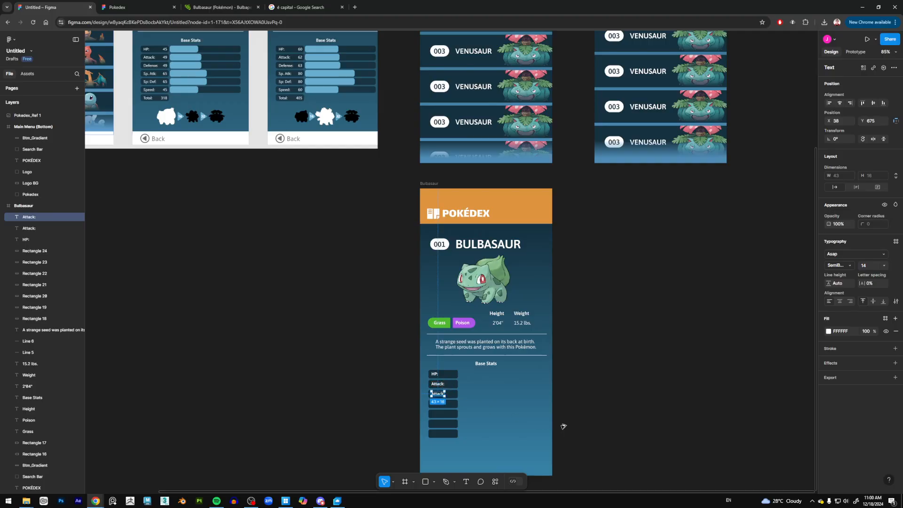
key("ctrl+d")
key("ctrl+d")
key("ctrl+d")
key("ctrl+d")
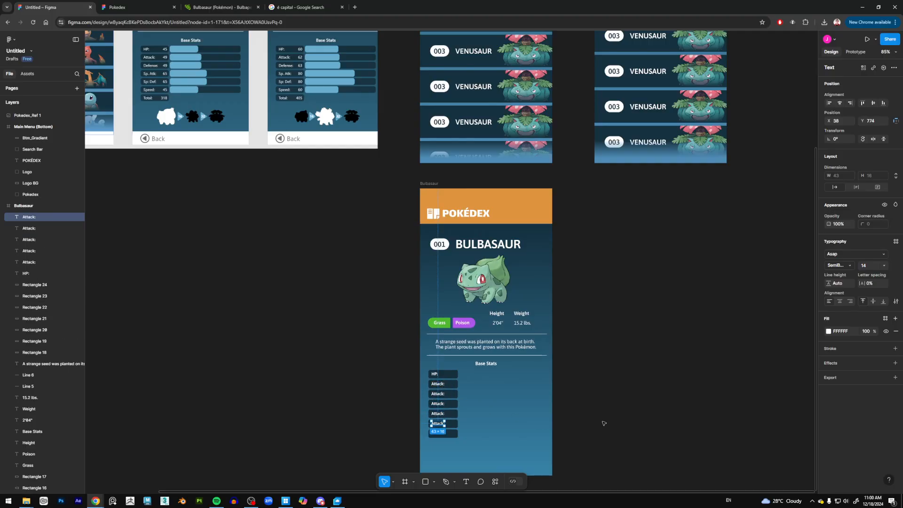
left_click(637, 414)
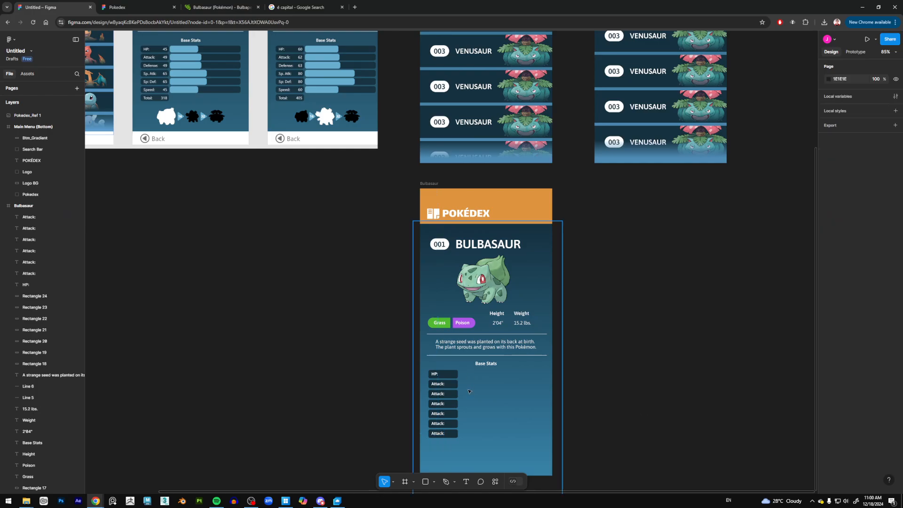
Change the third stat bar's label to "Defense:" and the fourth bar's label to "Sp. Atk:"
left_click(441, 395)
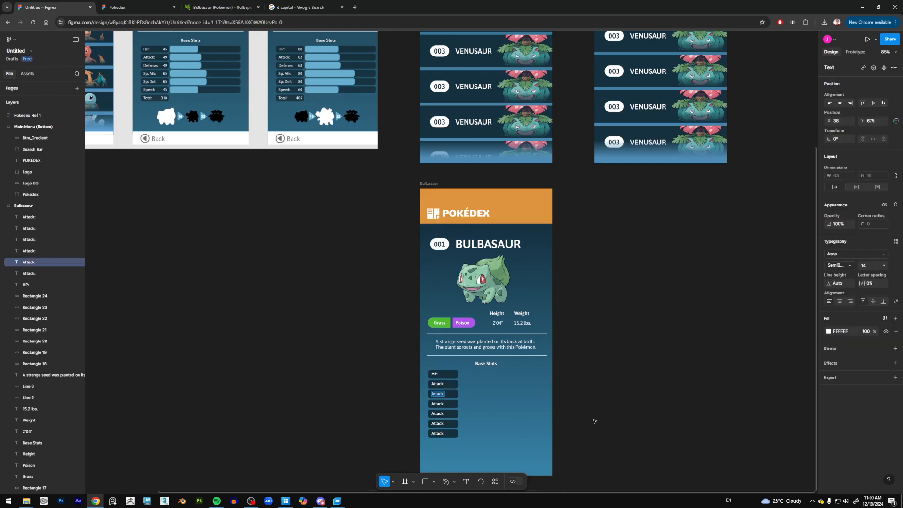
type("Defense:")
key("Escape")
key("Escape")
left_click(440, 405)
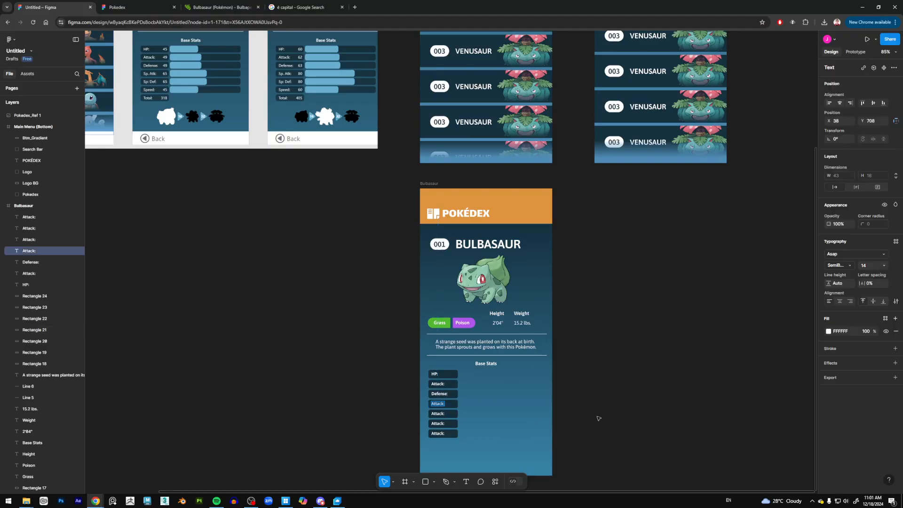
type("Sp.")
key("Escape")
key("Escape")
Change the fifth stat bar's label to "Sp Def:" and the sixth bar's label to "Speed:"
left_click(438, 413)
double_click(437, 413)
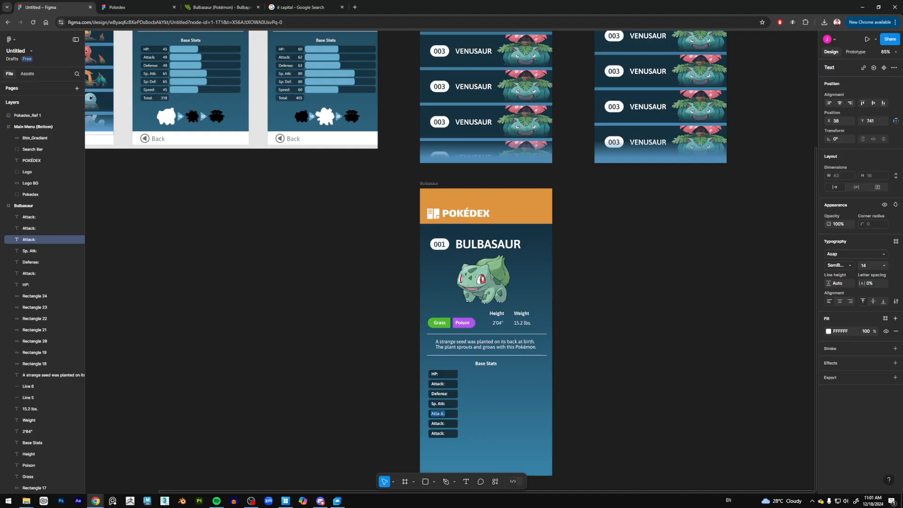
type("Sp Def:")
key("Escape")
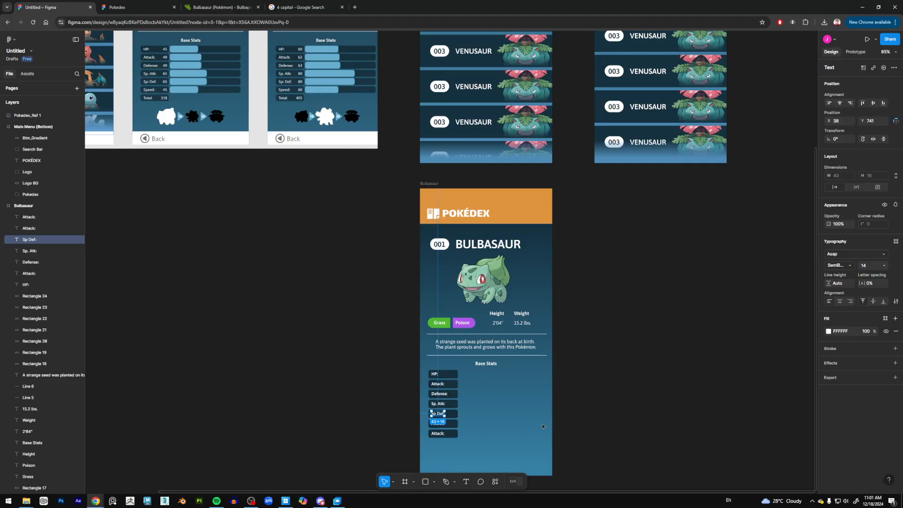
key("Escape")
double_click(440, 424)
type("Speed:")
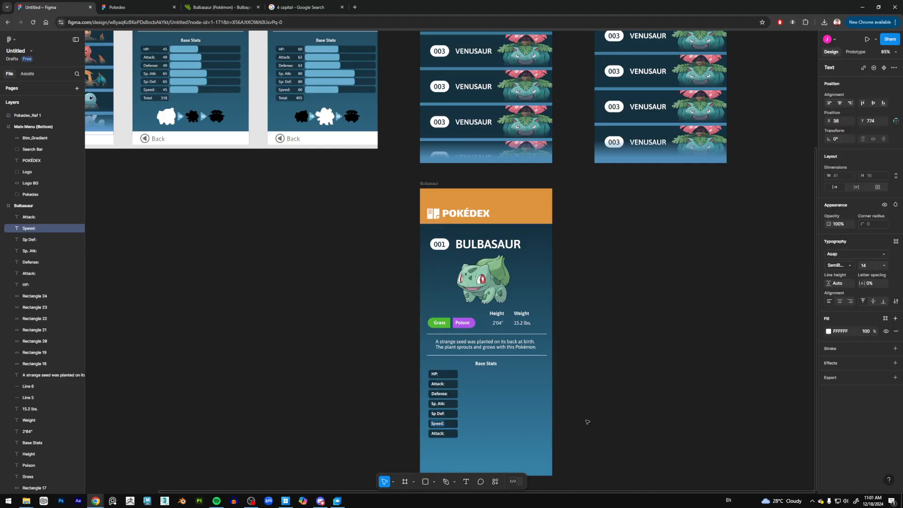
key("Escape")
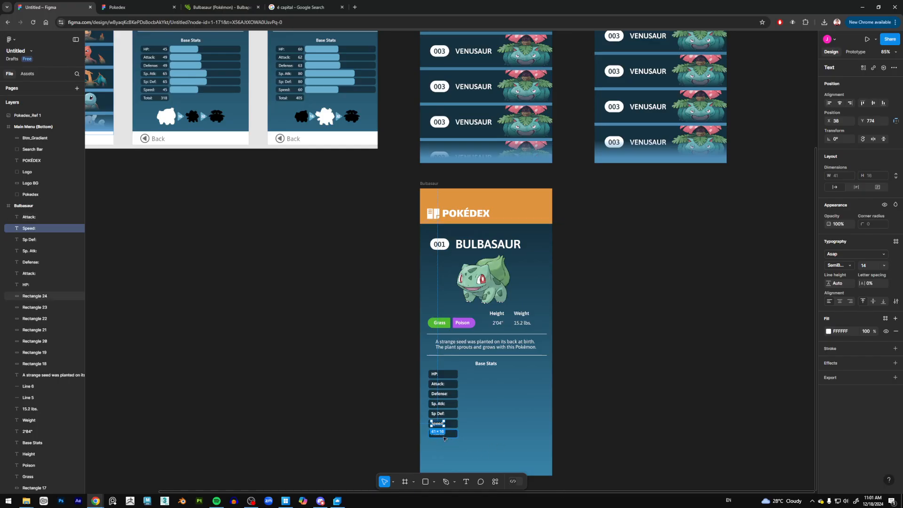
Change the last stat bar's label to "Total:"
left_click(443, 434)
key("Return")
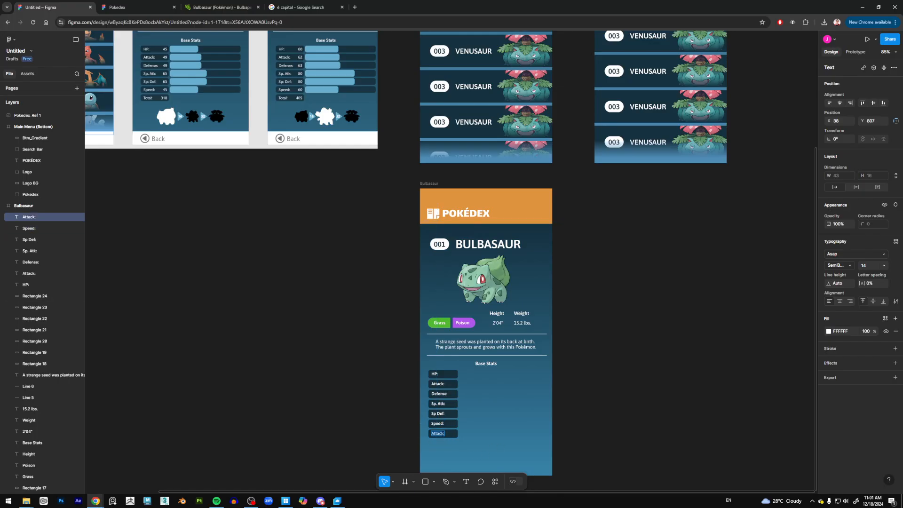
type("Total:")
left_click(669, 396)
left_click(409, 380)
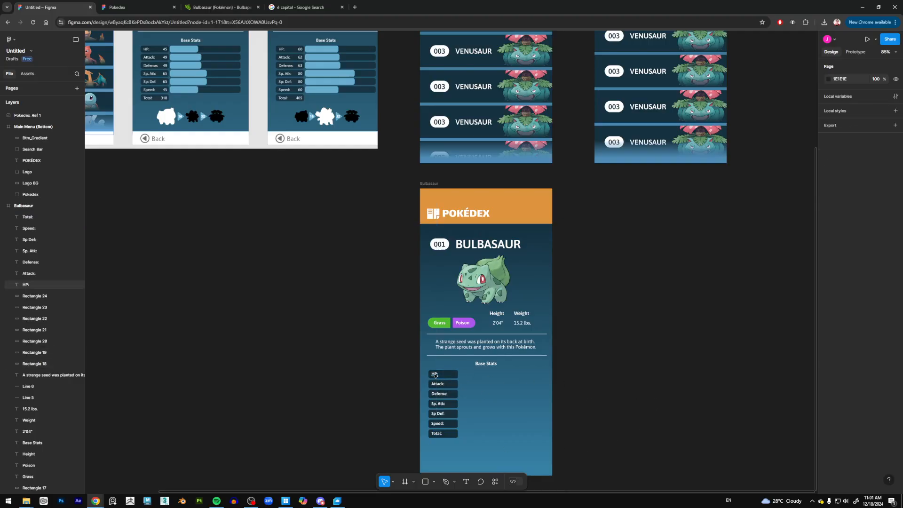
Duplicate the HP label to the right end of its bar, right-align the copy's text and change it to 45
left_click_drag(435, 375, 451, 375, "alt")
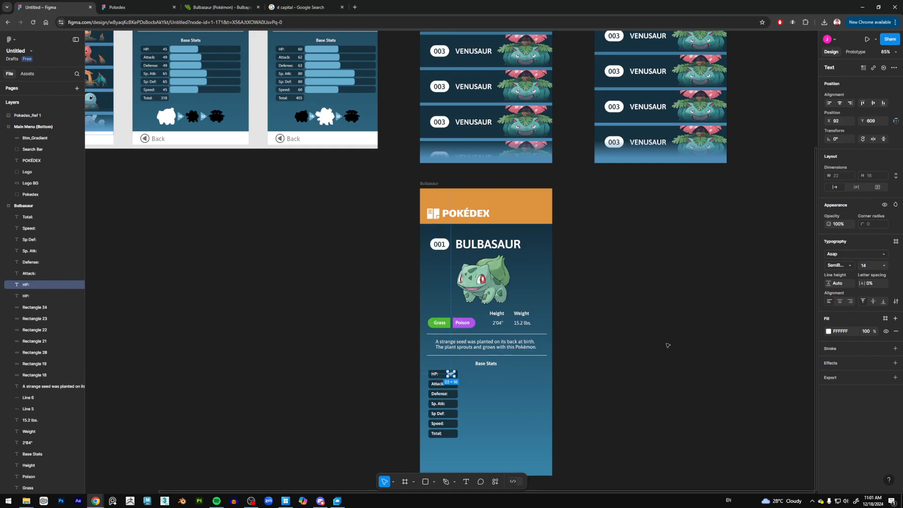
left_click(850, 302)
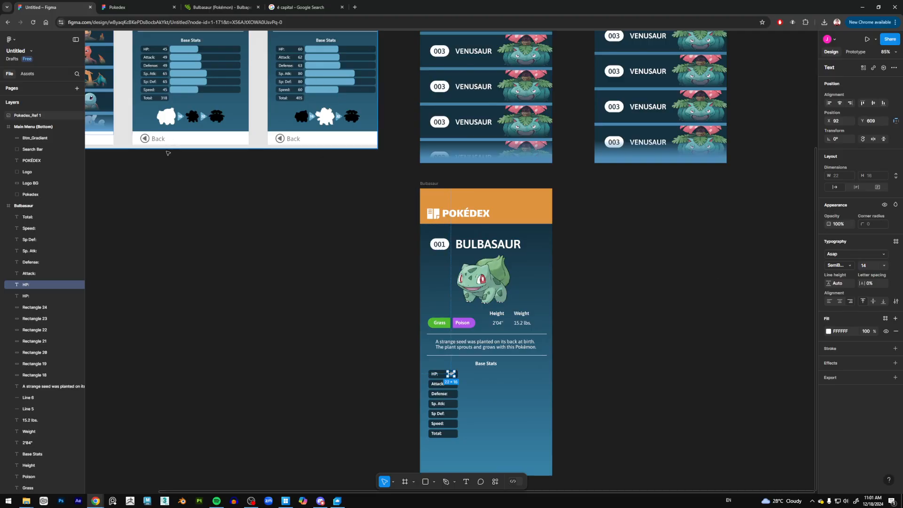
double_click(452, 375)
type("45")
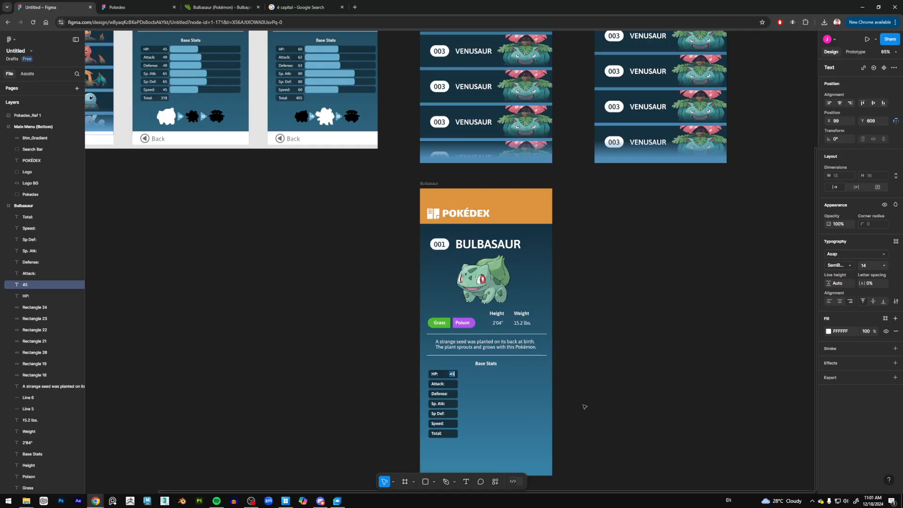
left_click(609, 374)
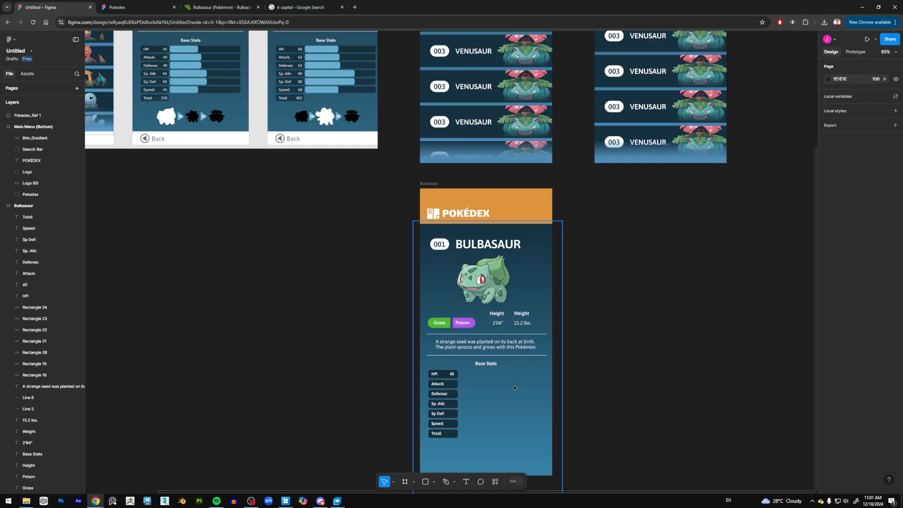
Duplicate the HP value onto the Attack bar directly below and change the copy's text to 49
left_click(452, 374)
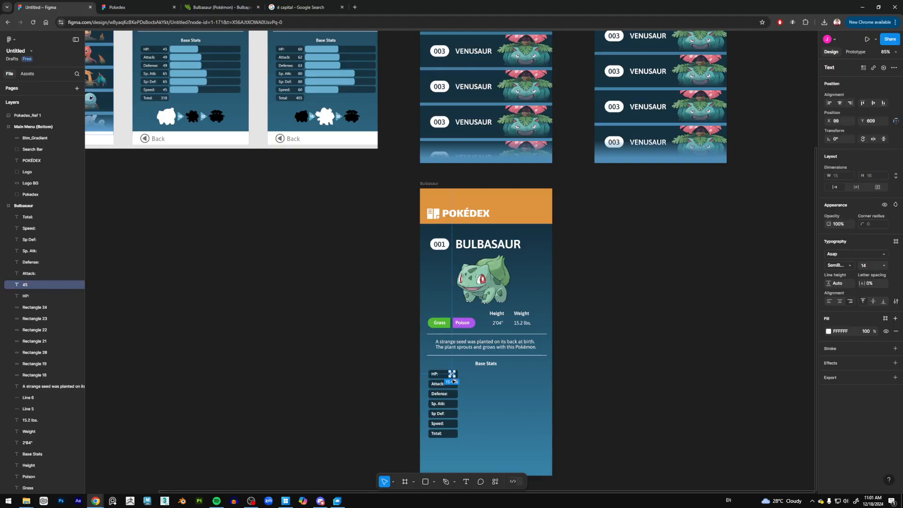
left_click_drag(453, 381, 454, 384)
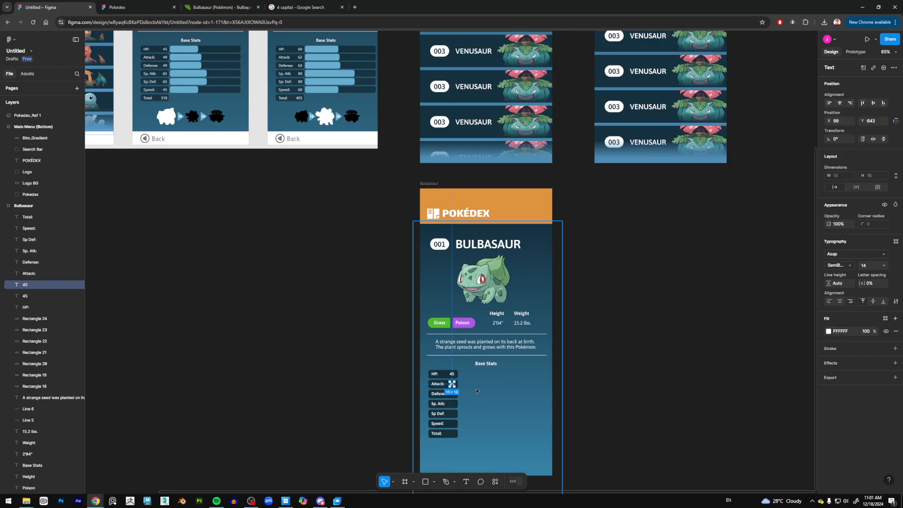
double_click(452, 384)
type("49")
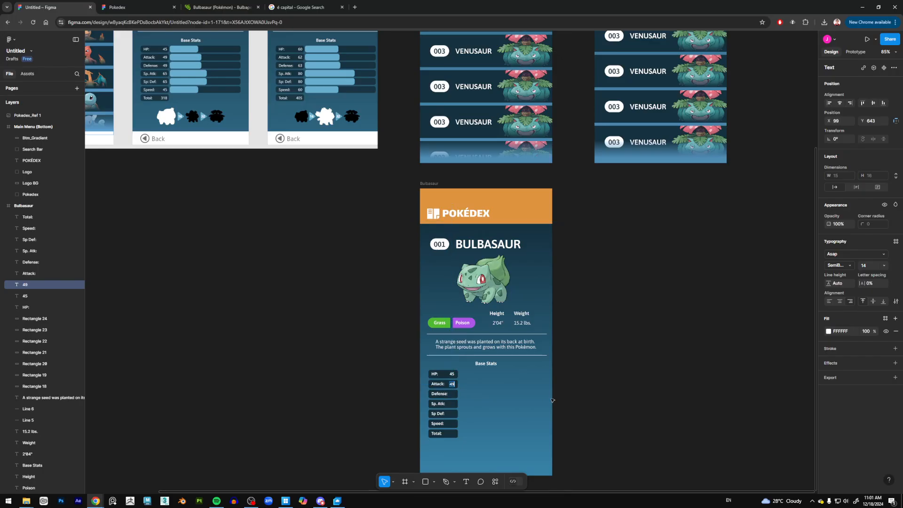
key("Escape")
Duplicate the Attack value onto the Defense, Sp. Atk, Sp Def, Speed and Total bars at the same spacing as the bars
key("ctrl+d")
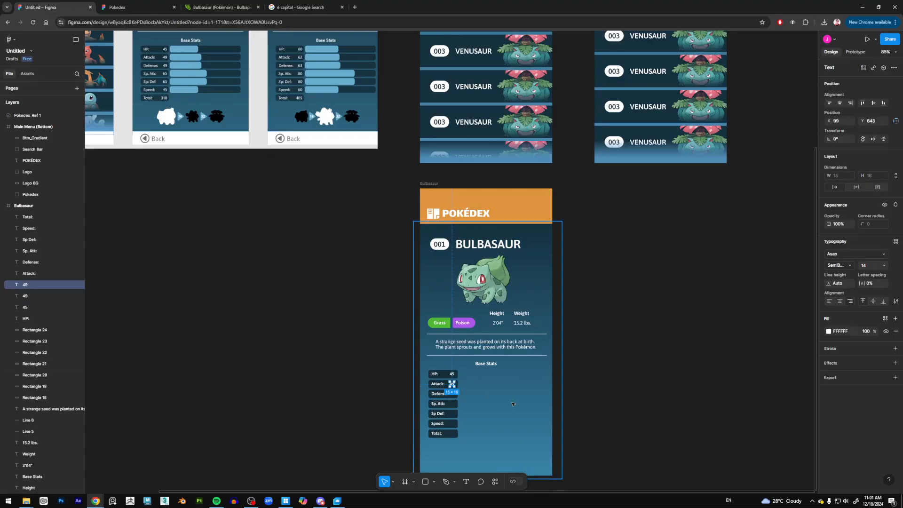
key("ctrl+z")
left_click_drag(454, 389, 454, 394)
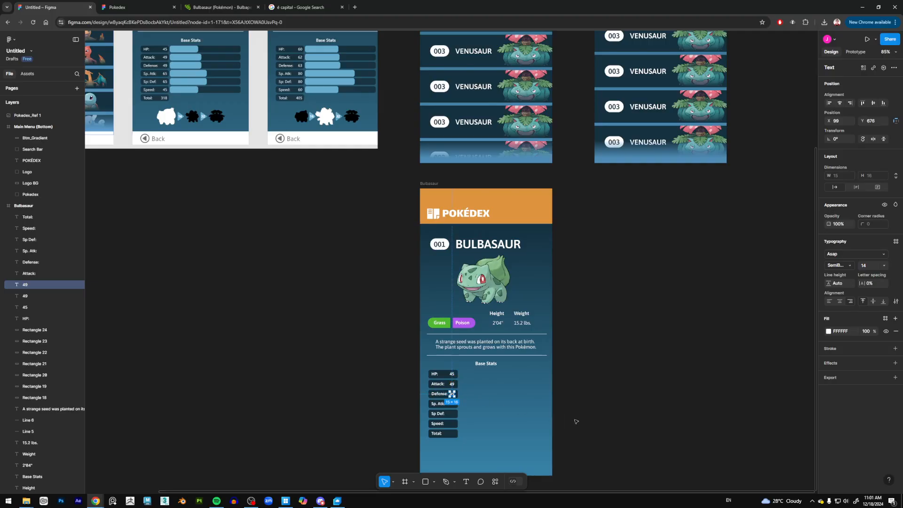
key("ctrl+d")
key("ctrl+d")
key("ctrl+d")
key("ctrl+d")
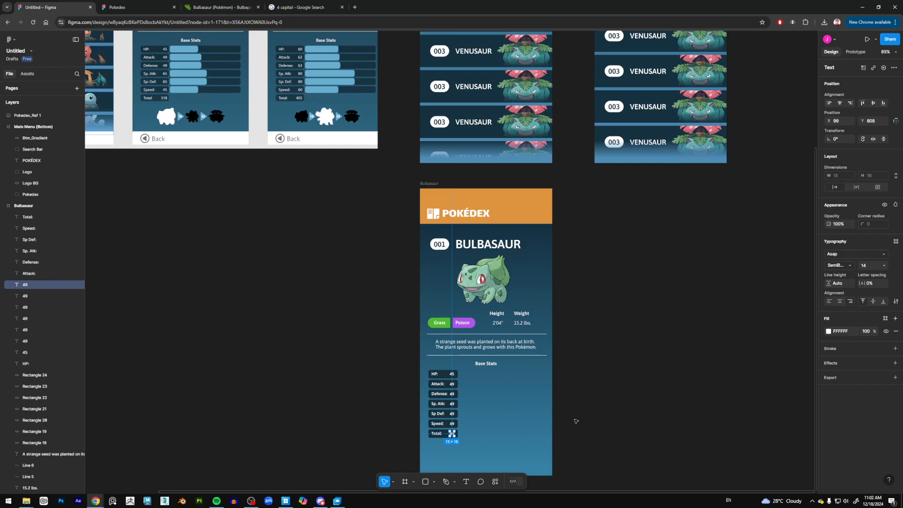
left_click(611, 419)
Set the Defense value to 65
left_click(452, 395)
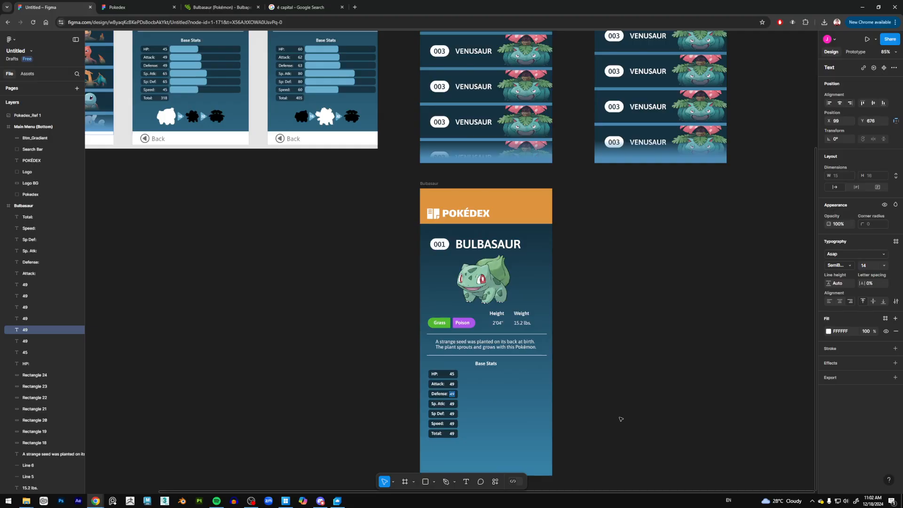
type("65")
left_click(640, 415)
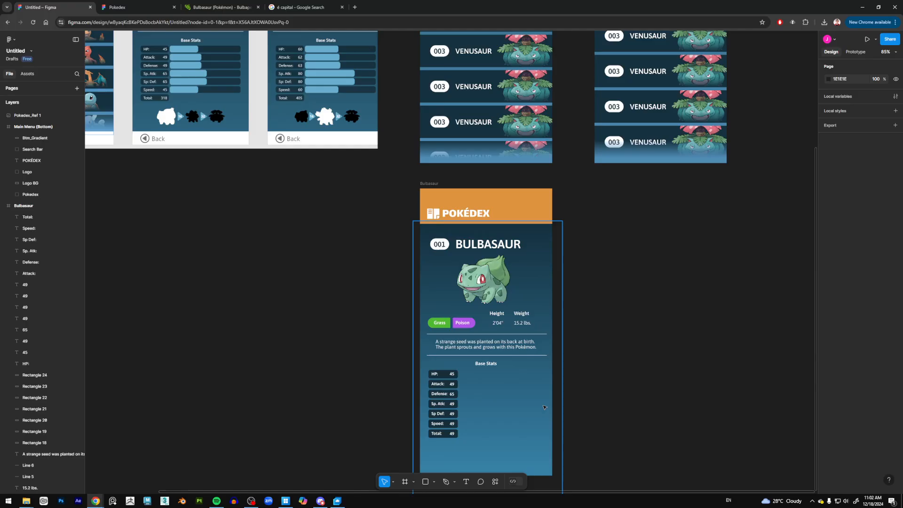
Set the Sp. Atk value to 65 and the Defense value to 49
left_click(452, 403)
type("65")
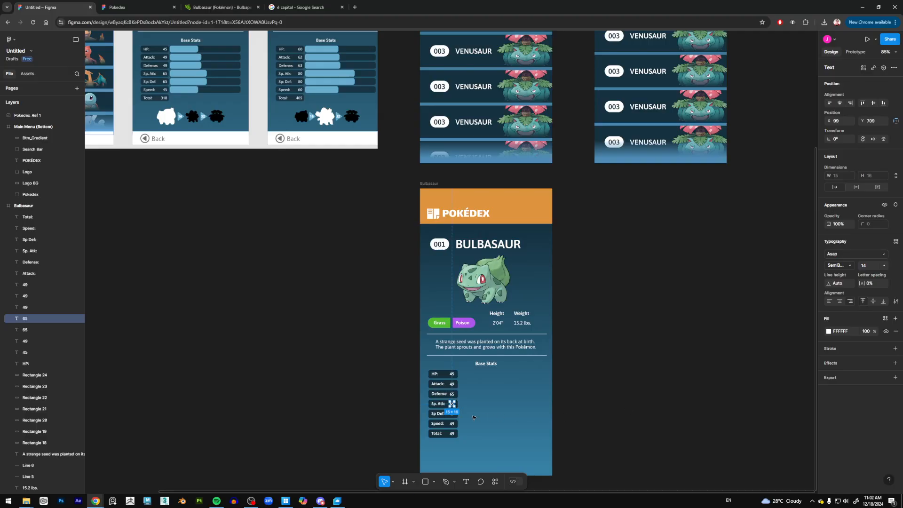
left_click(569, 417)
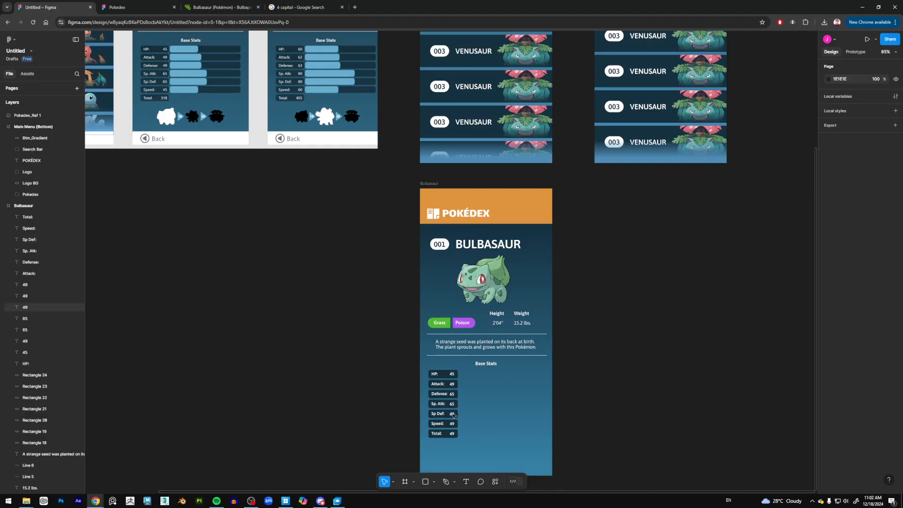
left_click(452, 394)
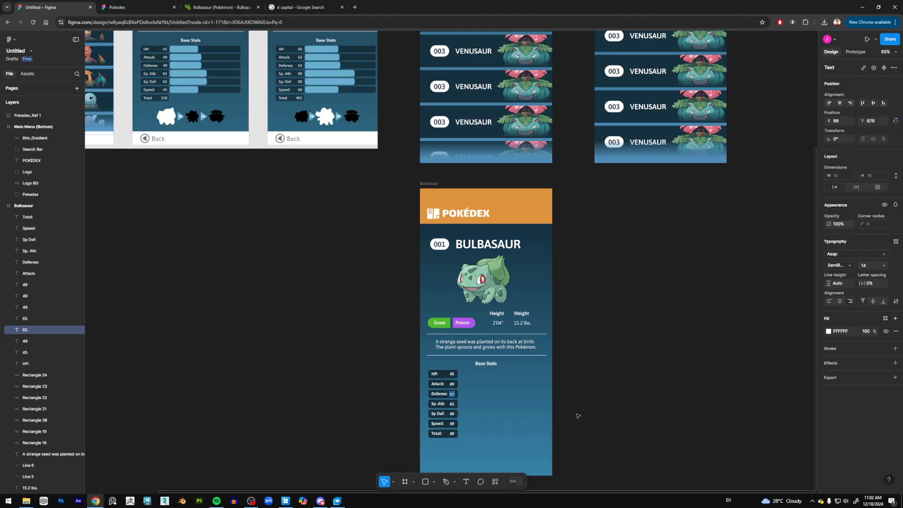
type("49")
left_click(635, 417)
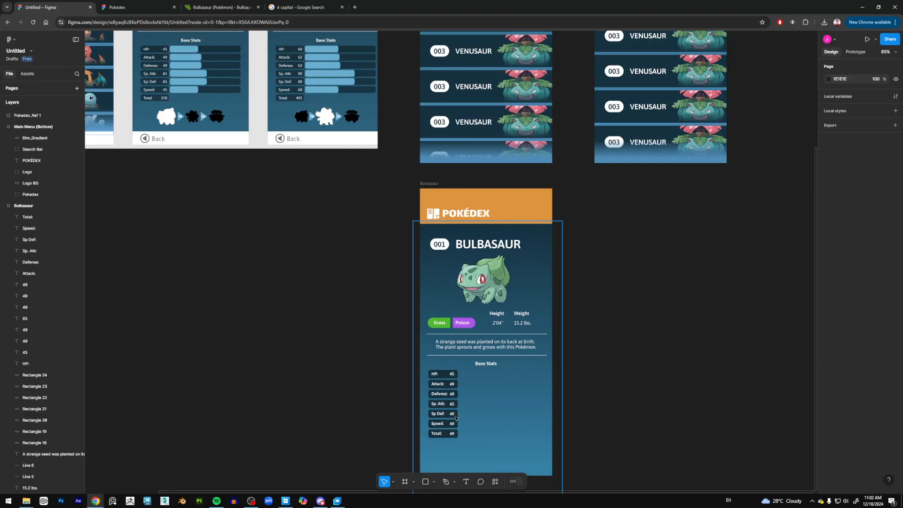
Set the Sp Def value to 65 and the Speed value to 45
double_click(454, 416)
type("65")
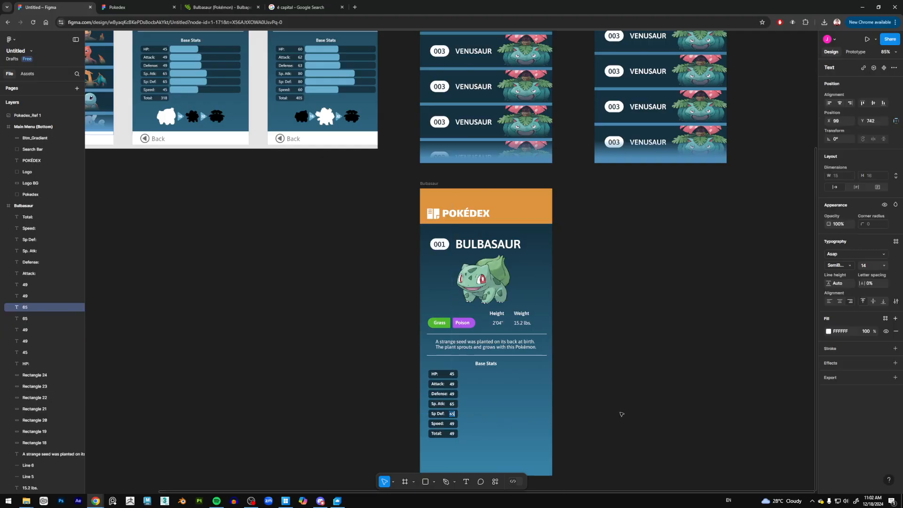
key("Escape")
key("Escape")
double_click(452, 424)
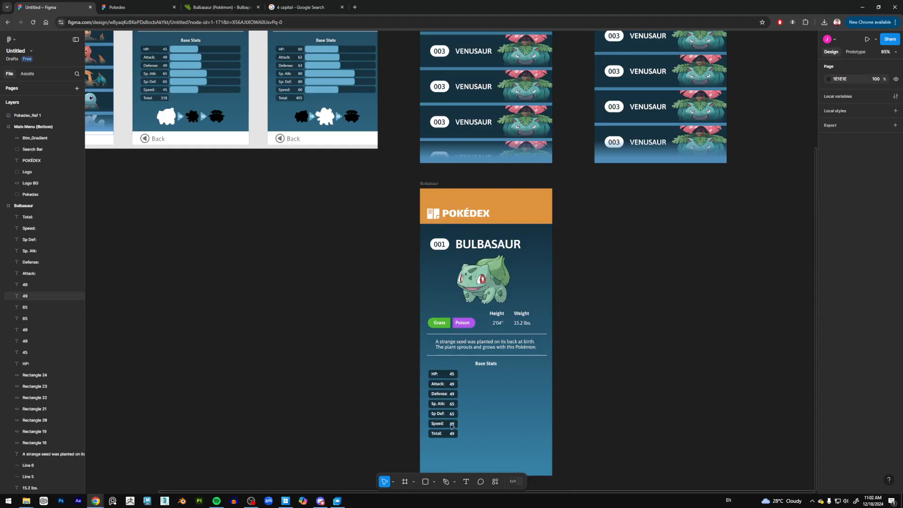
type("45")
key("Escape")
key("Escape")
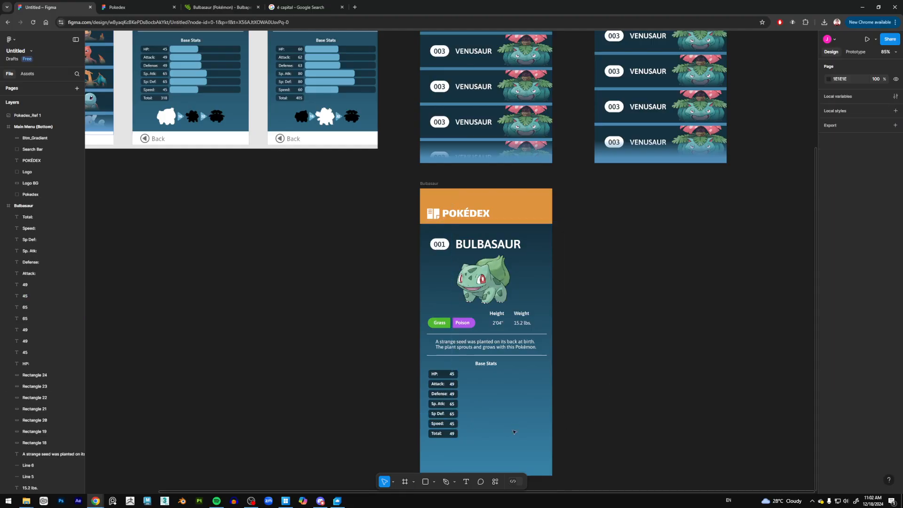
Set the Total value on the last stat bar to 318
double_click(451, 434)
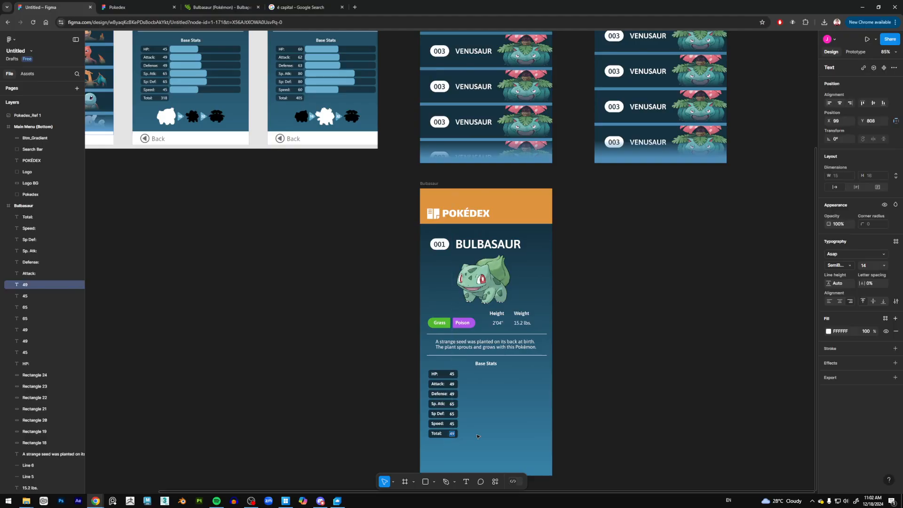
type("318")
key("Escape")
key("Escape")
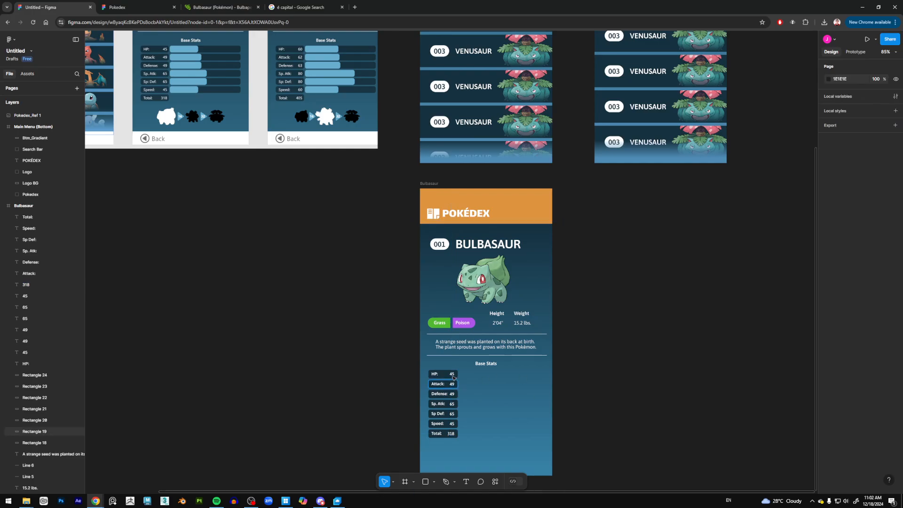
Check the Base stats table on Bulbasaur's Bulbapedia page, then return to the Figma design
left_click(221, 7)
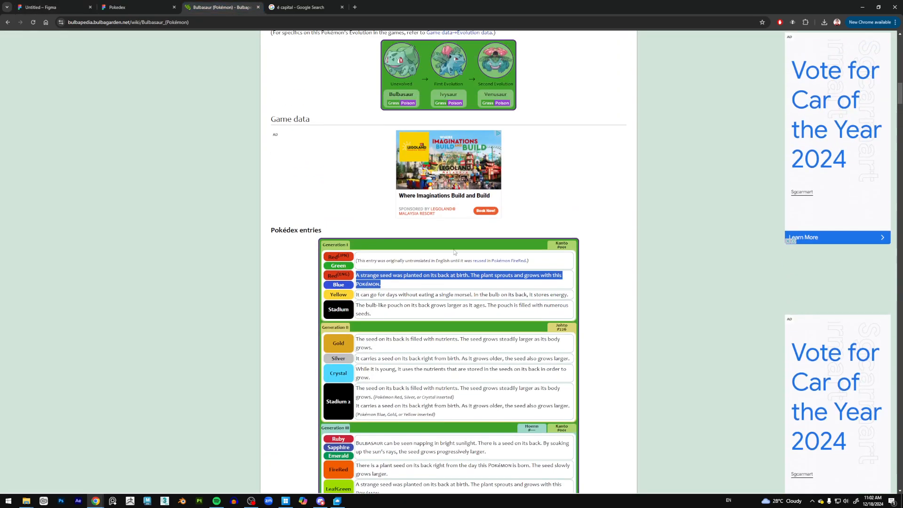
scroll(455, 252, "down", 20)
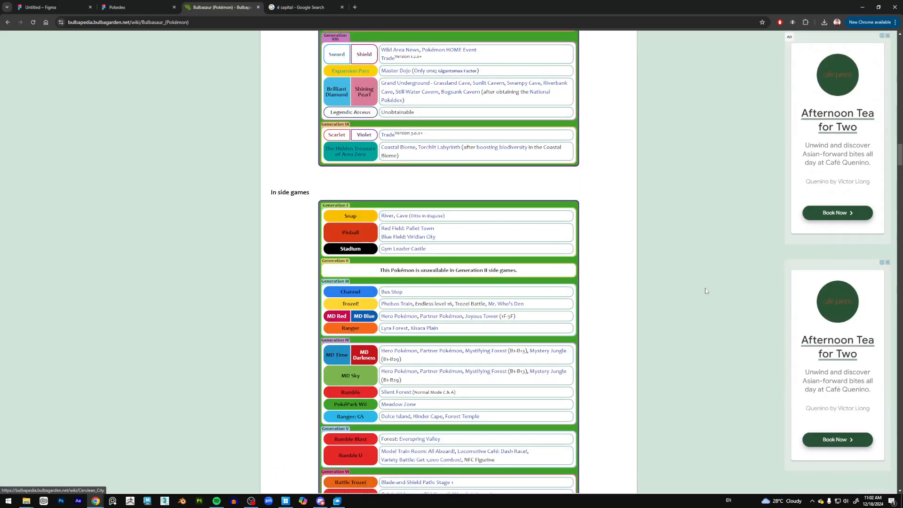
scroll(705, 291, "down", 15)
scroll(722, 285, "up", 4)
scroll(723, 286, "down", 6)
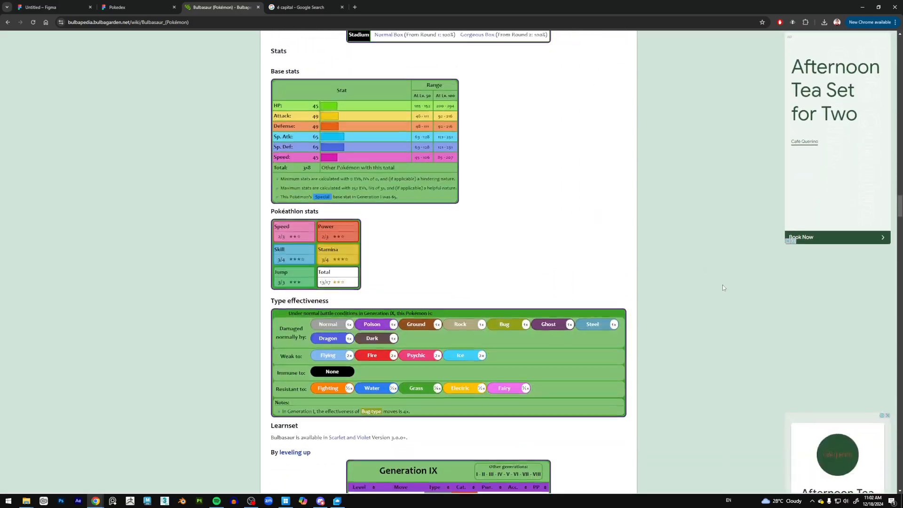
scroll(723, 285, "up", 3)
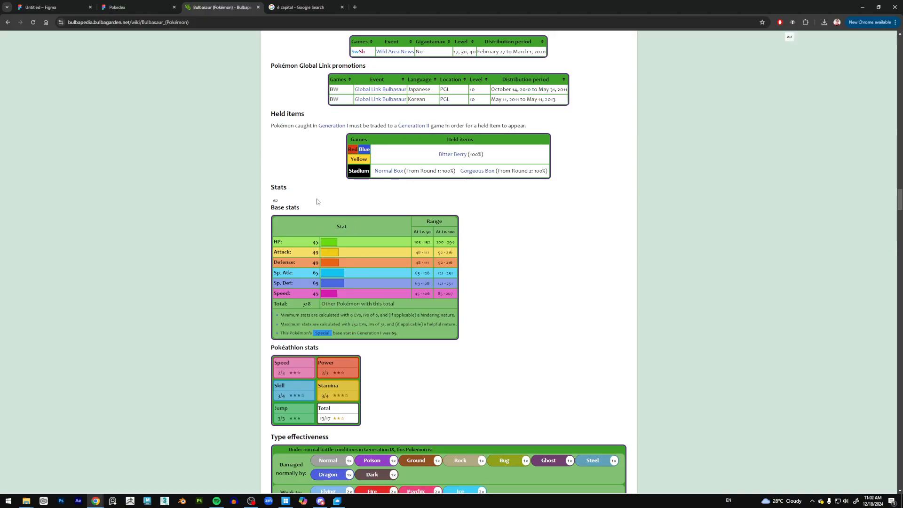
left_click(73, 10)
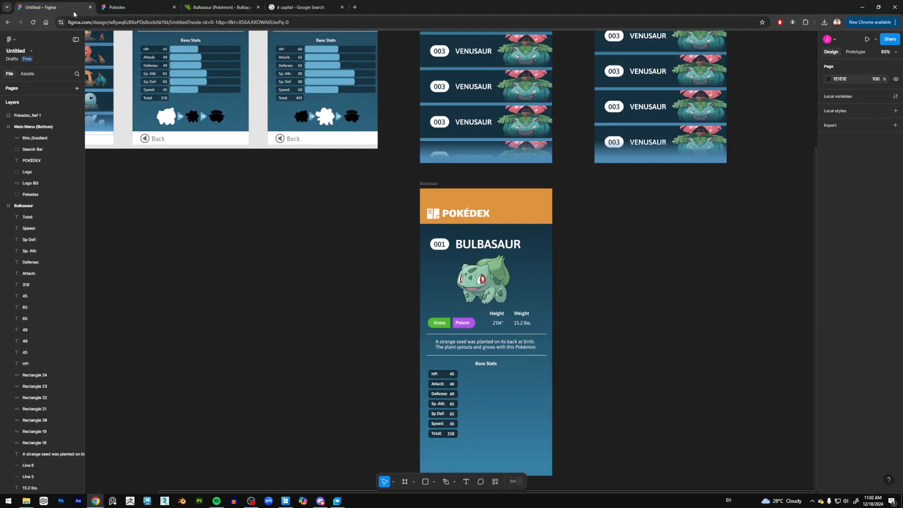
Move the HP: text layer directly below the Attack: layer so the seven stat labels are stacked together above the values
left_click(436, 381)
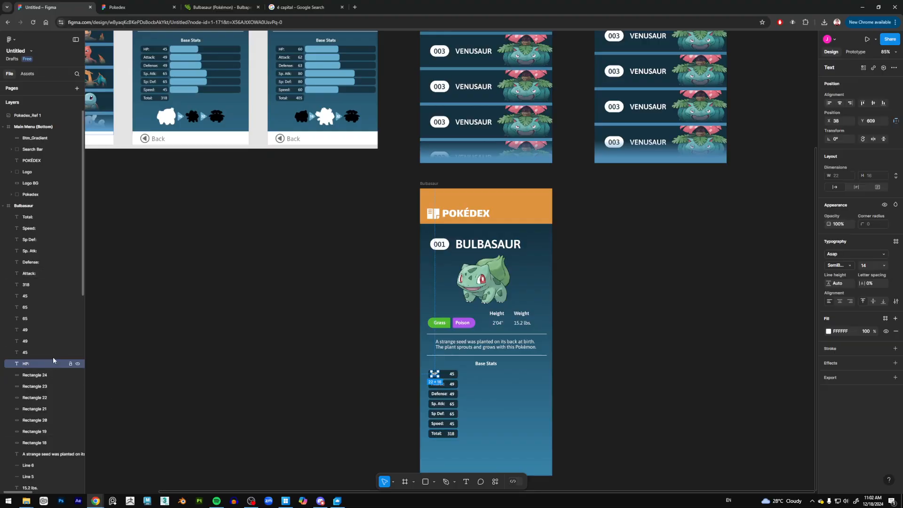
left_click_drag(34, 365, 38, 283)
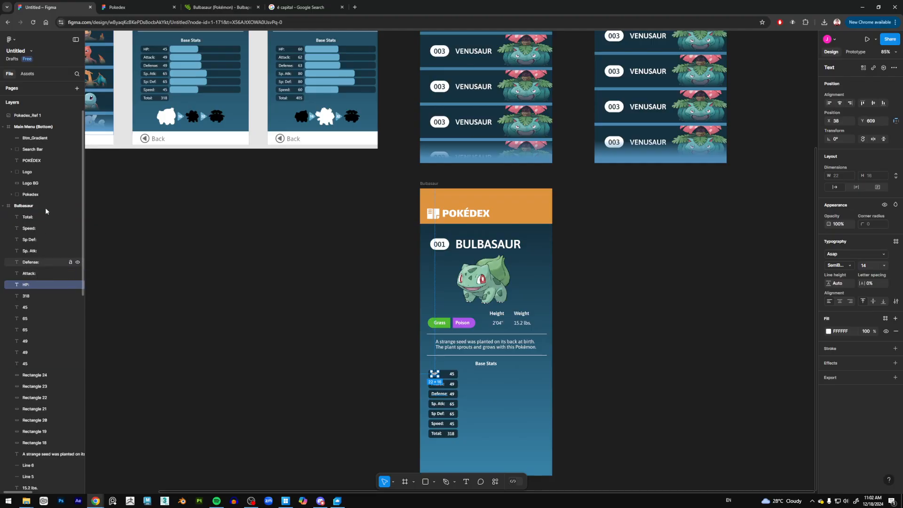
left_click(28, 217, "shift")
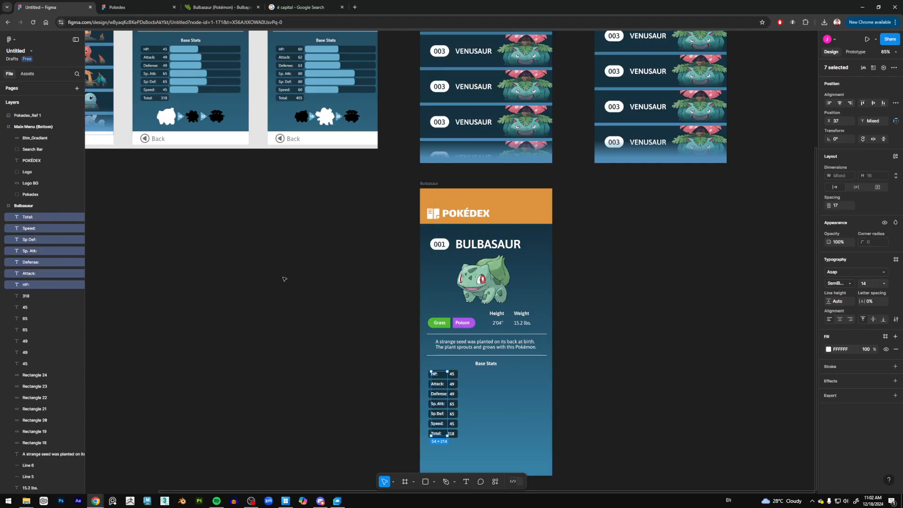
left_click(28, 296)
left_click(28, 363, "shift")
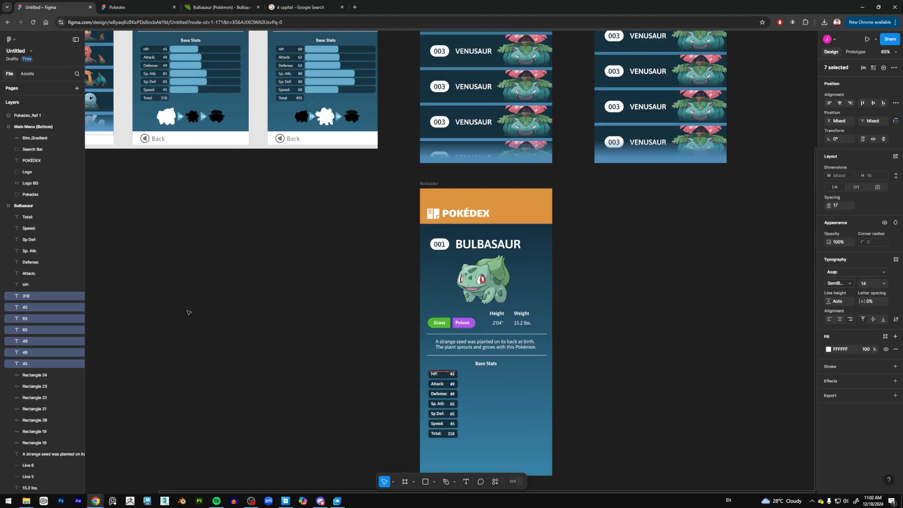
left_click(298, 355)
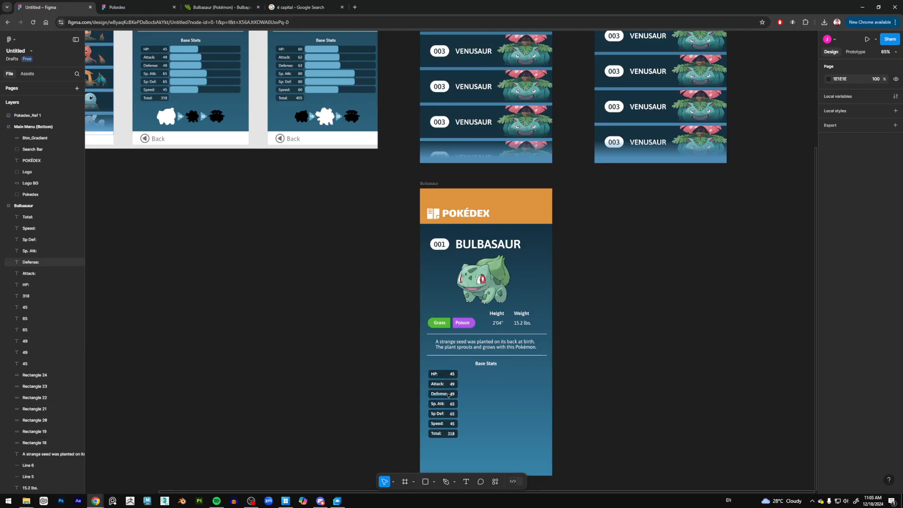
Nudge the seven stat values slightly right and the seven stat labels slightly left inside their boxes
left_click(47, 363)
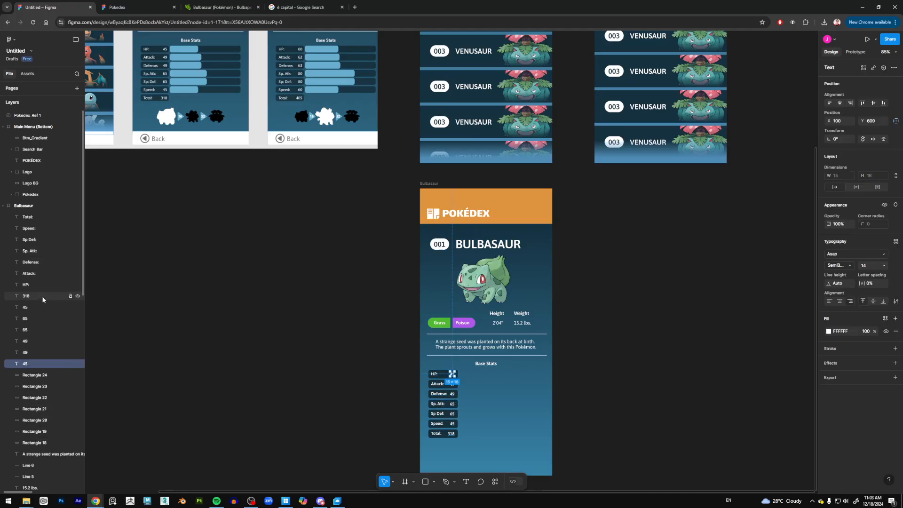
left_click(42, 297, "shift")
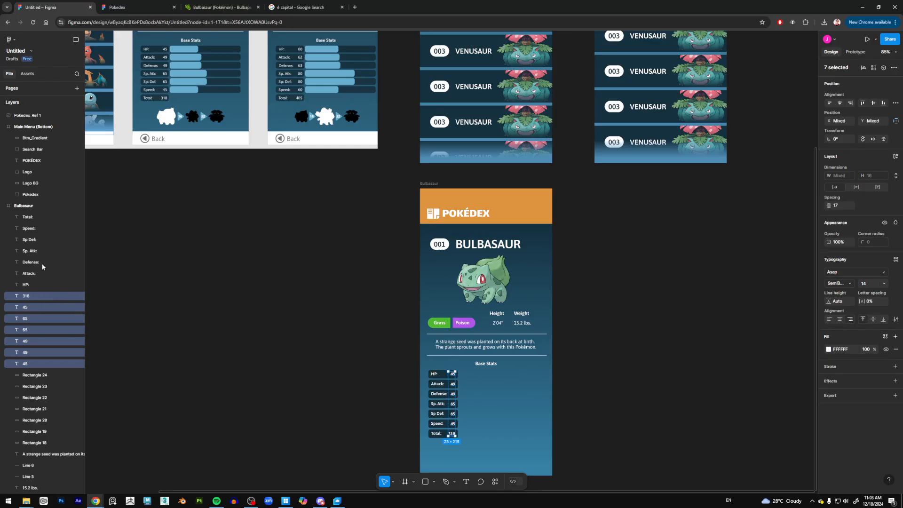
left_click(42, 284)
left_click(47, 217, "shift")
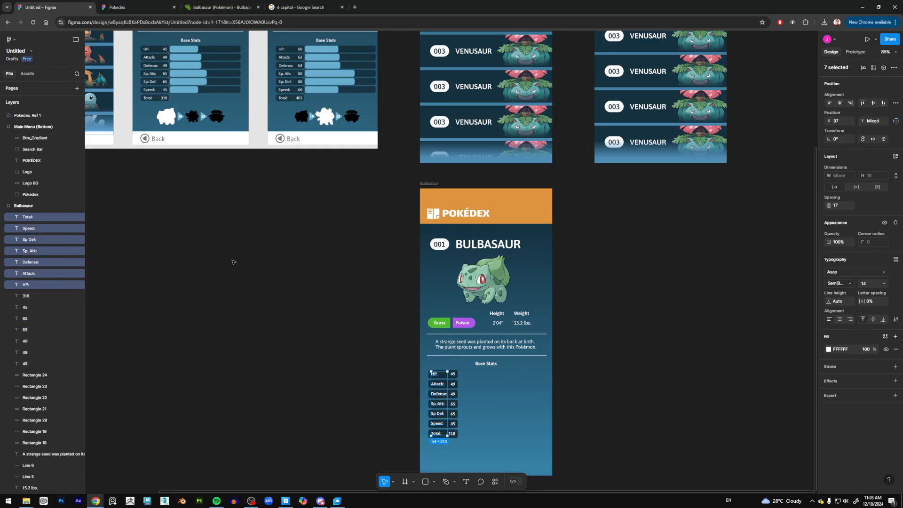
left_click(232, 261)
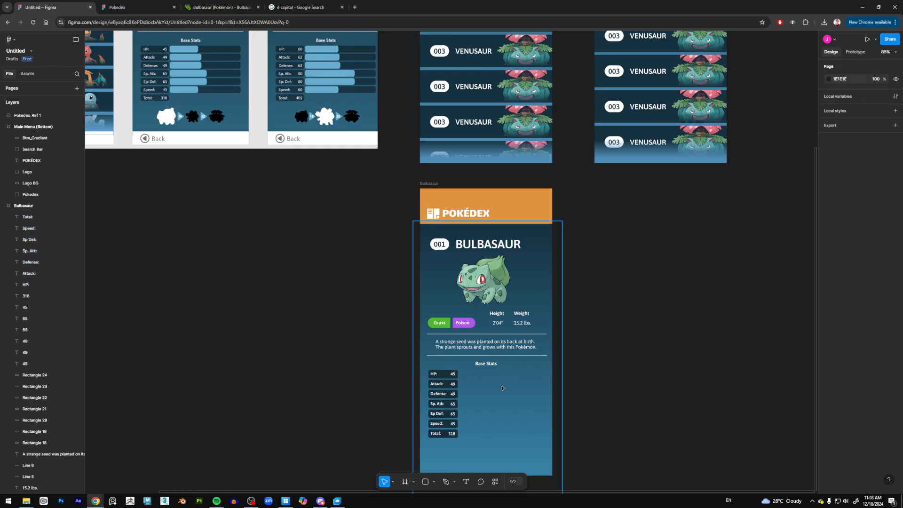
Duplicate the dark HP box to its right and stretch the copy into a 278 × 28 bar track
left_click(453, 375)
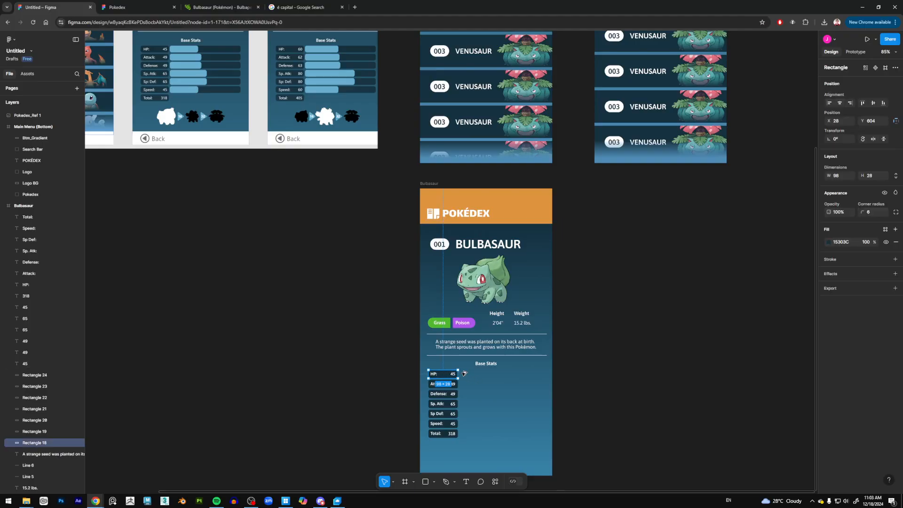
left_click_drag(465, 373, 544, 378)
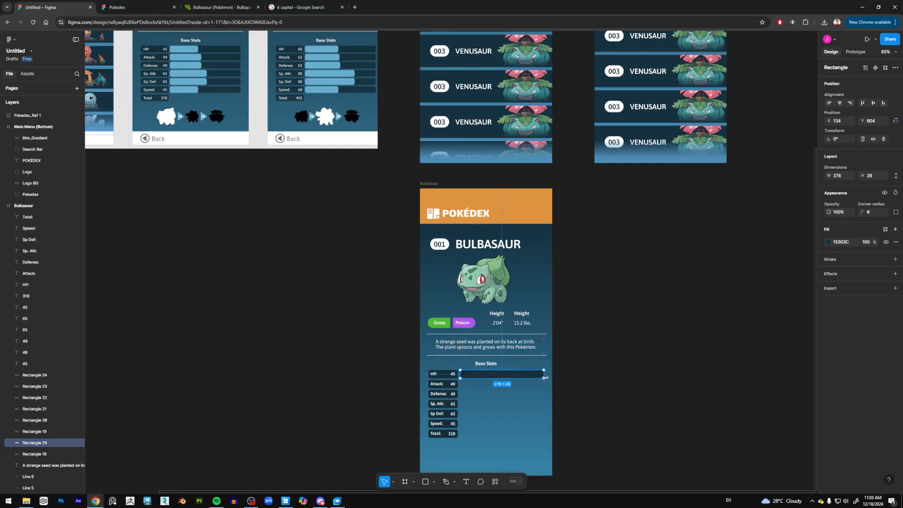
left_click(614, 402)
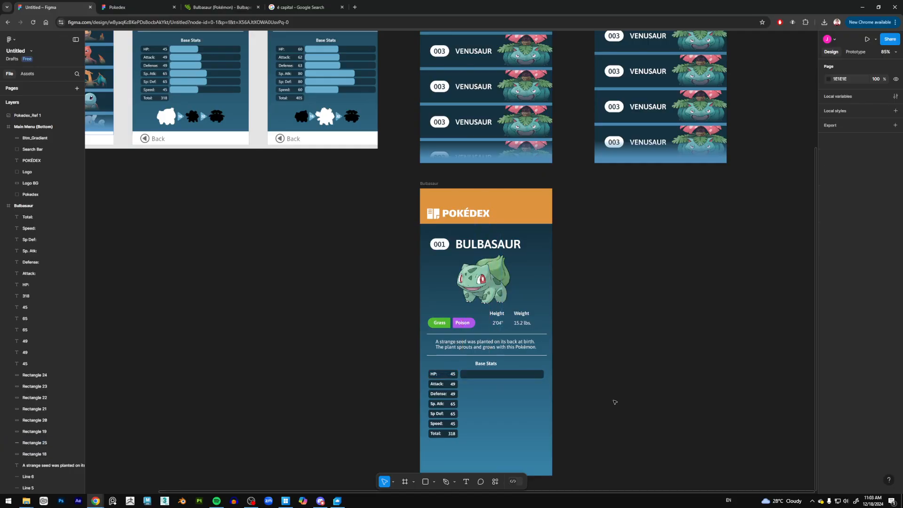
Duplicate the HP bar track down the column at the same row spacing, from Attack through Total
left_click(509, 373)
left_click_drag(519, 374, 517, 385)
key("ctrl+d")
key("ctrl+d")
key("ctrl+d")
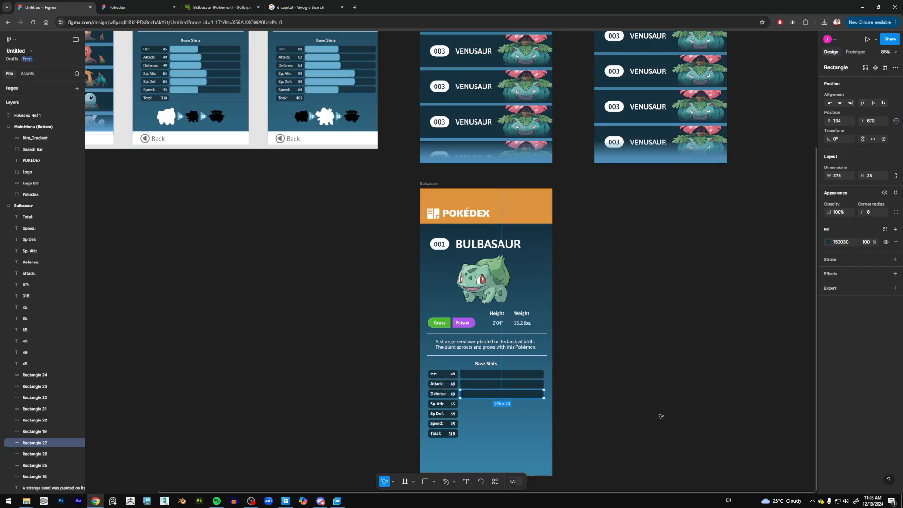
key("ctrl+d")
key("ctrl+d")
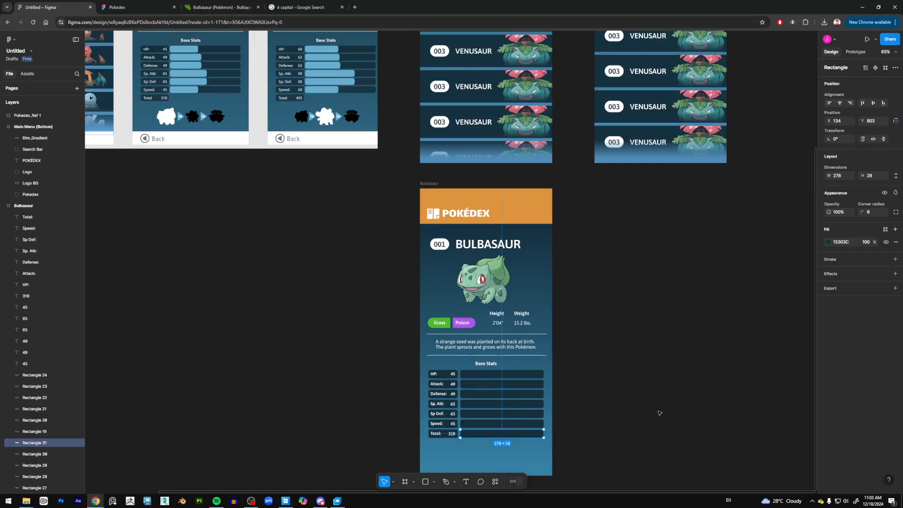
Delete the bar track beside Total and duplicate the HP bar track in place
left_click(660, 414)
left_click(527, 433)
key("Delete")
key("ctrl+z")
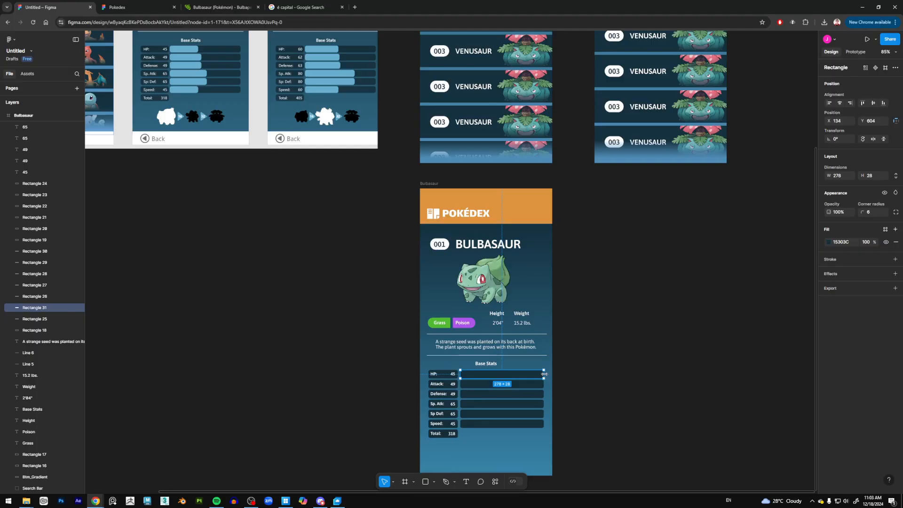
Narrow the duplicated HP bar to 91 wide and fill it with the light blue 68AFCF sampled from the reference stat bars
left_click_drag(544, 373, 487, 374)
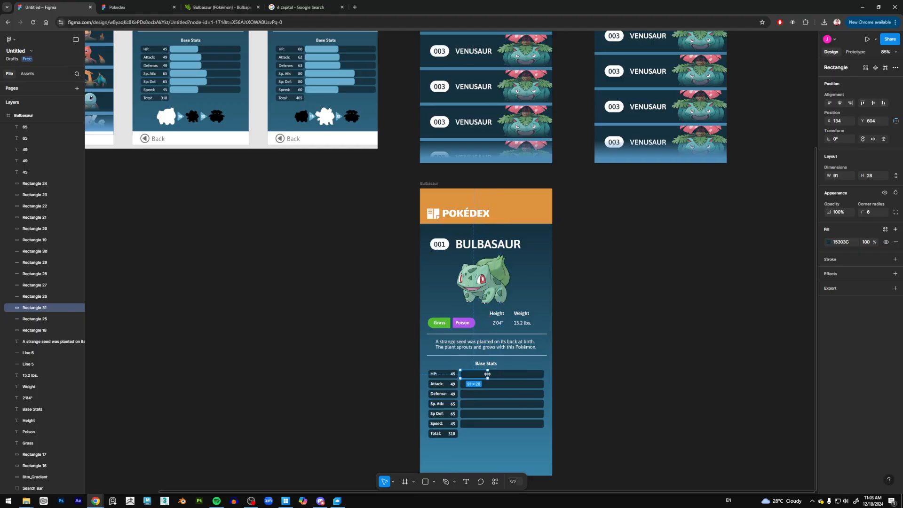
left_click(829, 241)
left_click(743, 363)
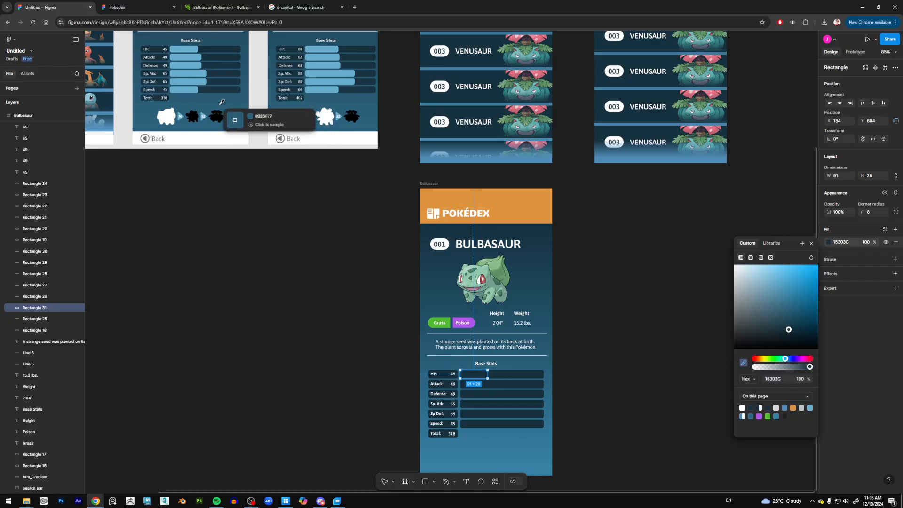
left_click(182, 80)
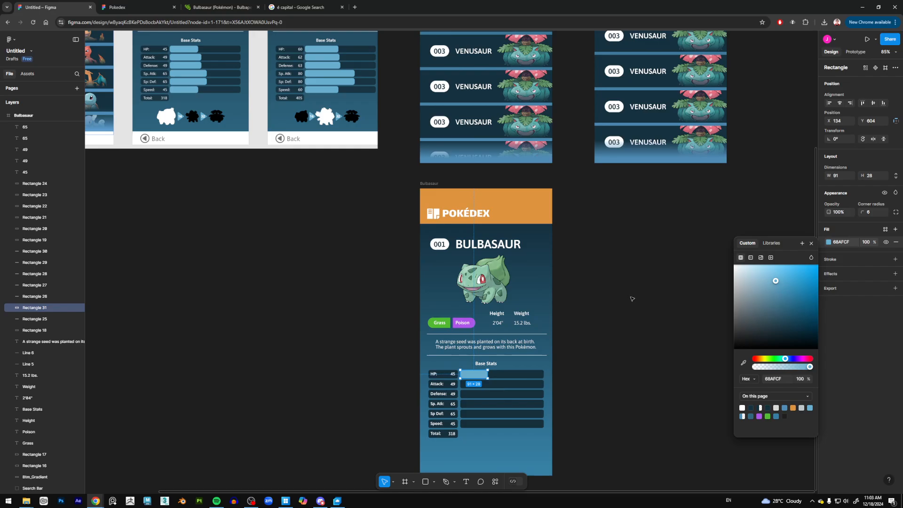
left_click(633, 299)
Copy the light blue HP bar to the Attack and Defense rows, layered above the dark tracks and widened to 98
left_click(476, 375)
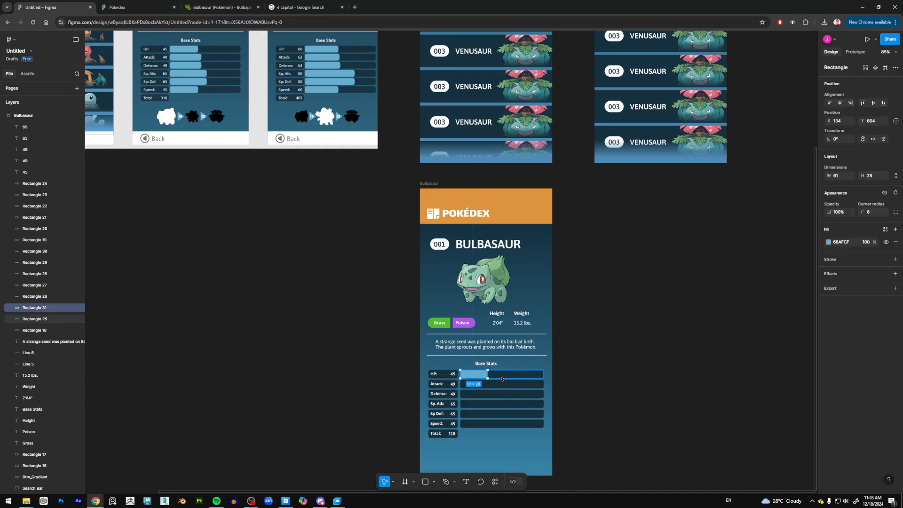
left_click_drag(482, 374, 482, 385)
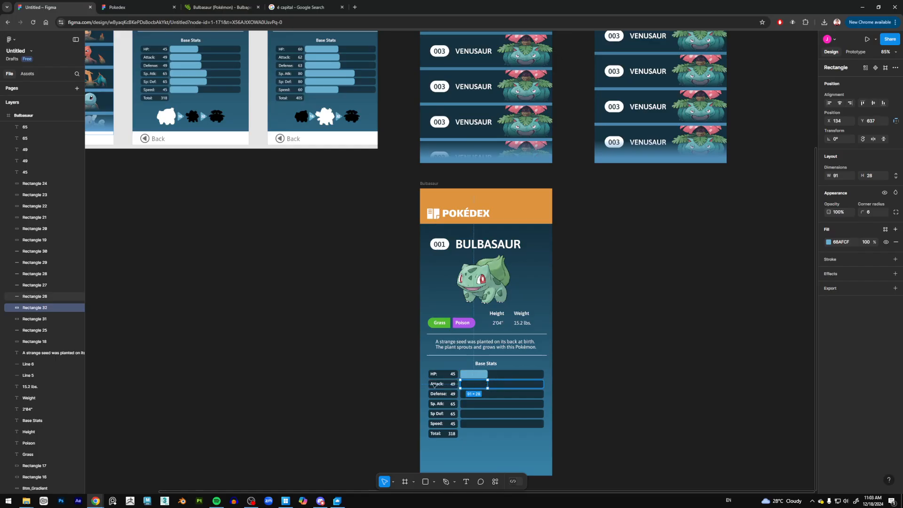
left_click_drag(48, 226, 48, 183)
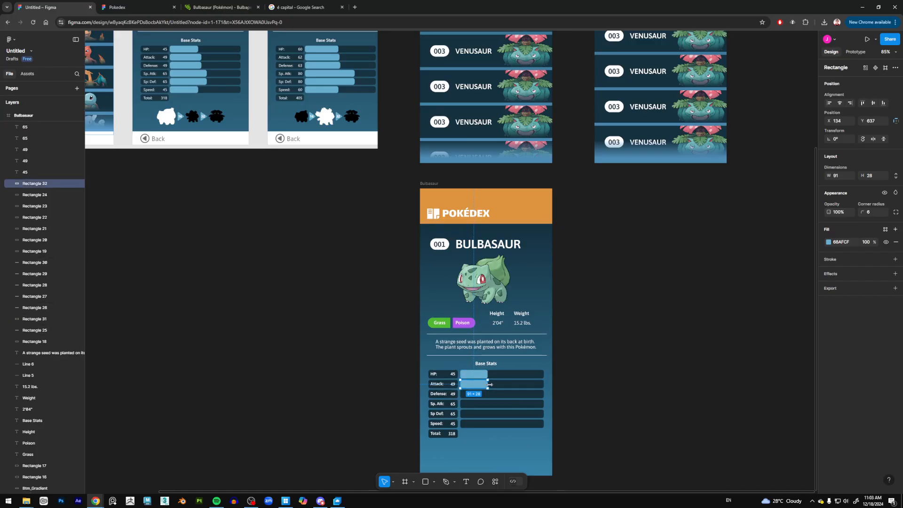
left_click_drag(490, 385, 484, 395)
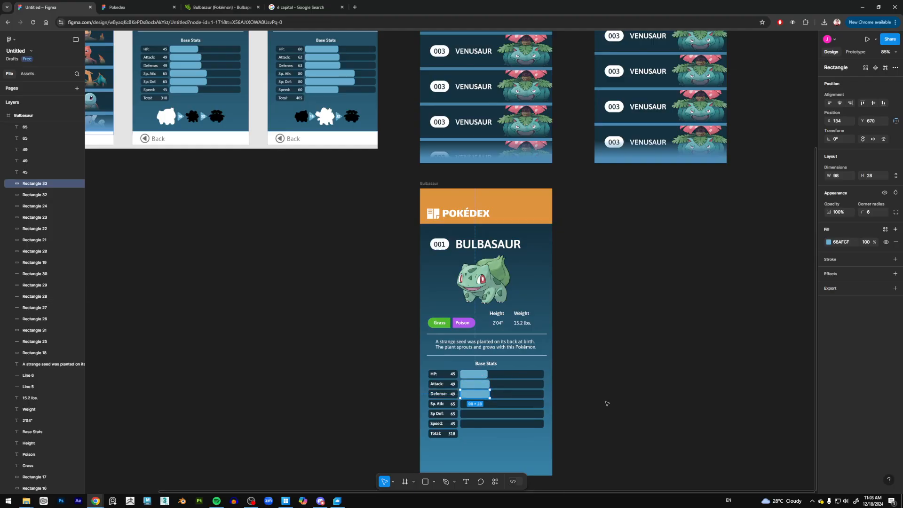
Copy the light blue bar to the Sp. Atk and Sp Def rows at 122 wide, aligned with their dark tracks
left_click_drag(490, 395, 490, 406)
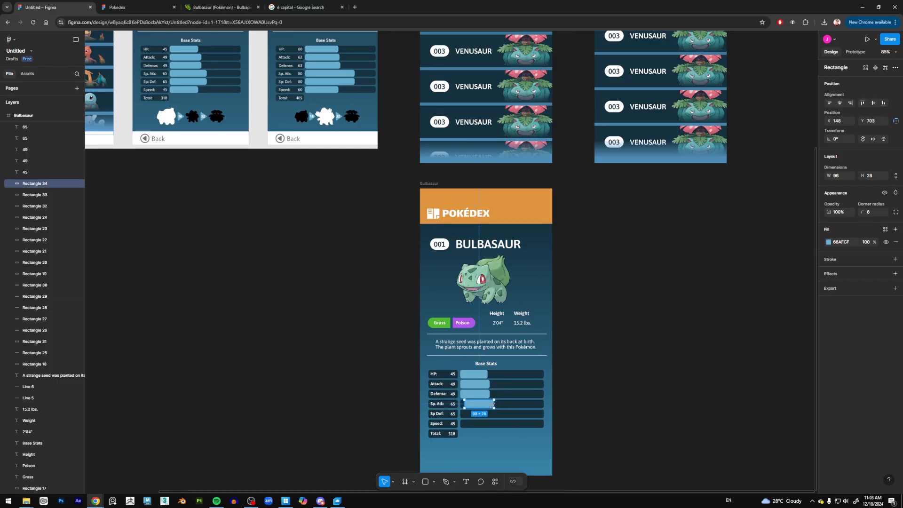
left_click_drag(491, 404, 497, 404)
left_click_drag(485, 410, 486, 415)
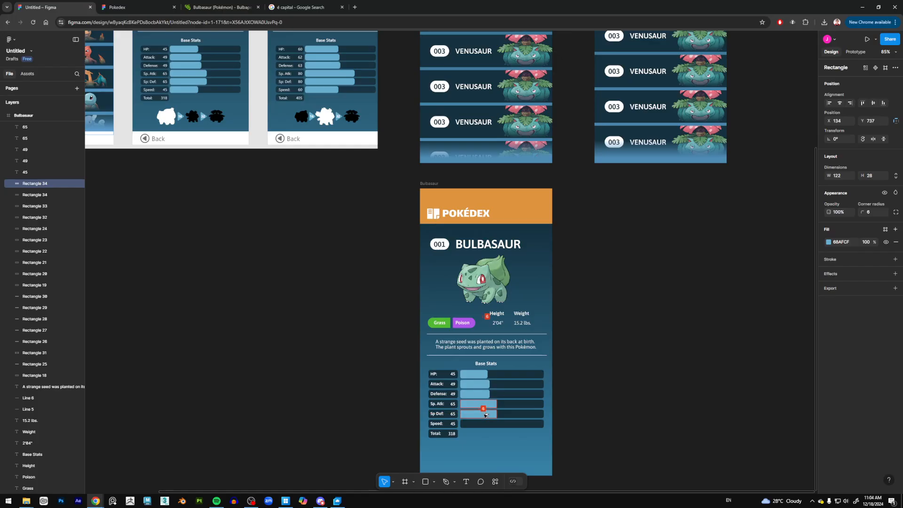
key("Up")
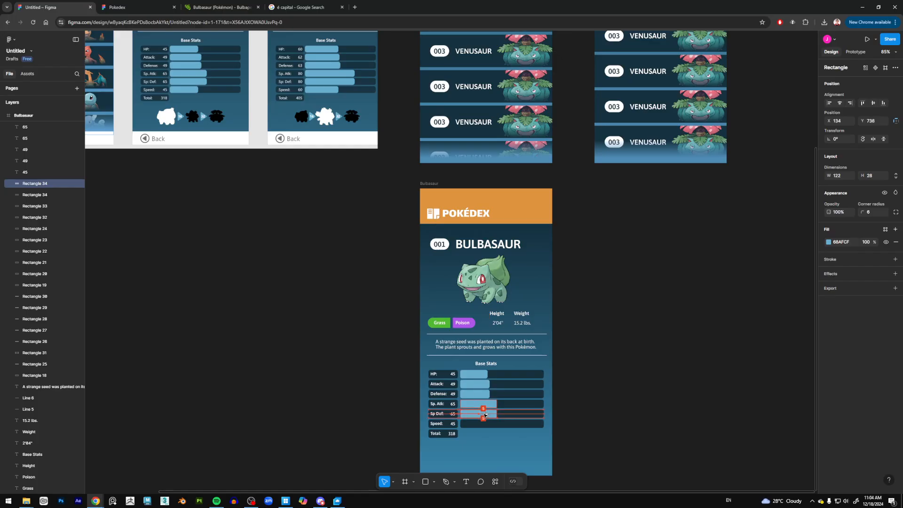
Duplicate the Sp Def bar into the Speed row, narrow it to 91 wide, and check the stat bars against the reference
key("ctrl+d")
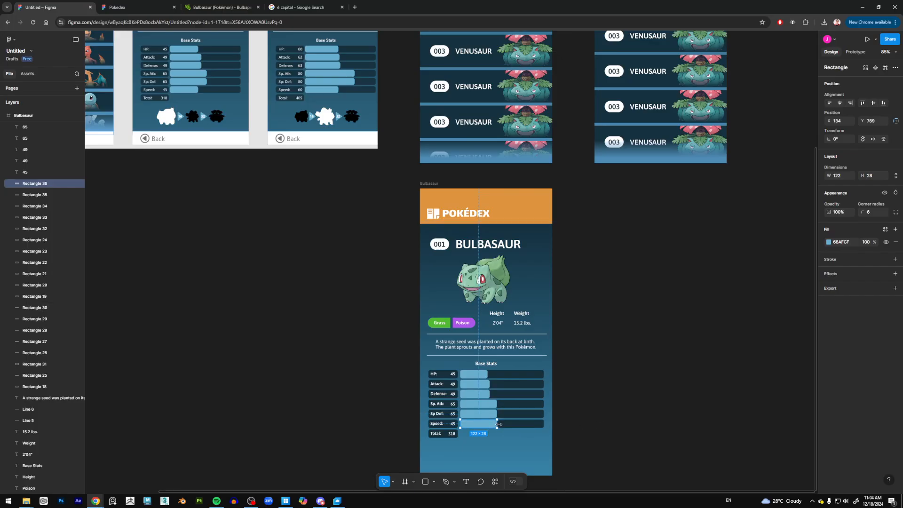
left_click_drag(499, 424, 487, 426)
scroll(494, 428, "up", 5)
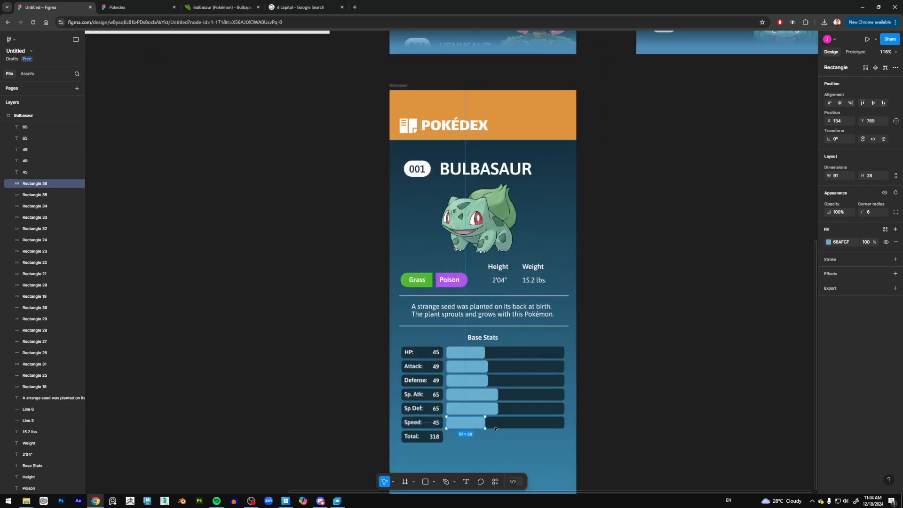
scroll(496, 429, "down", 5)
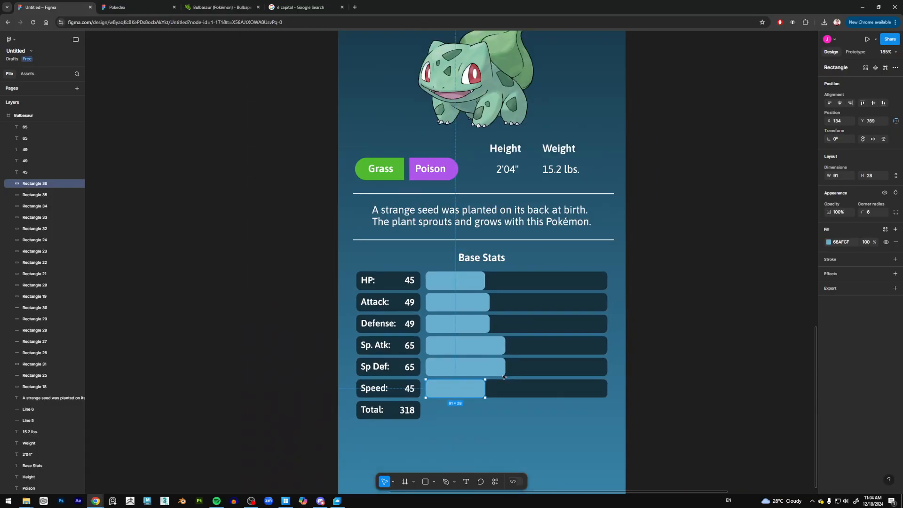
scroll(503, 378, "down", 3)
left_click(596, 322)
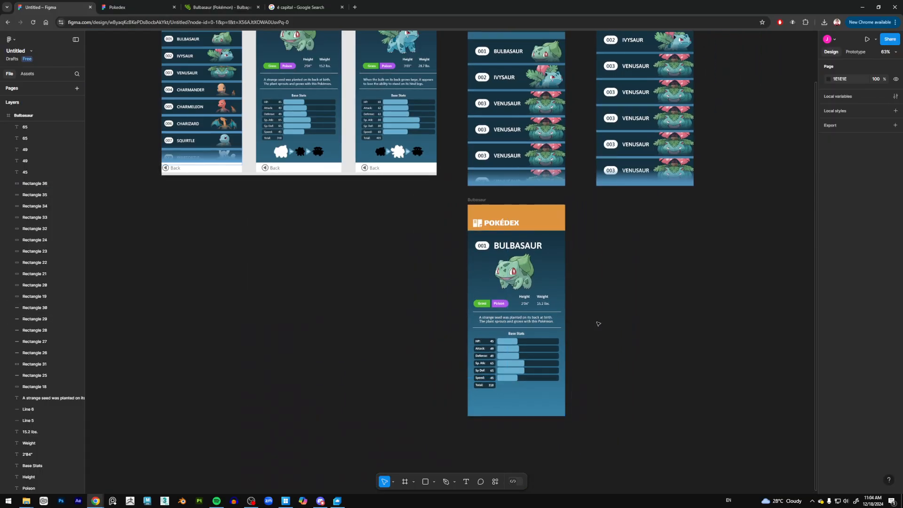
scroll(587, 353, "up", 2)
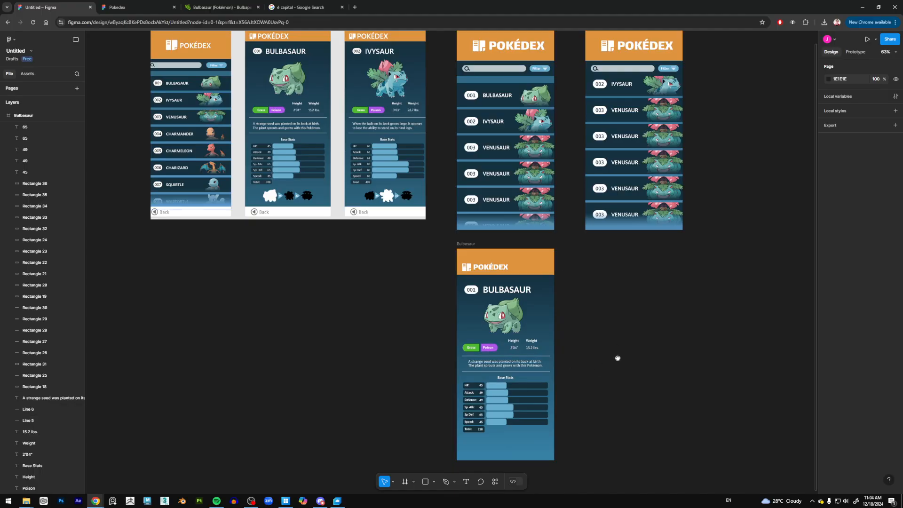
scroll(511, 407, "up", 1)
scroll(591, 377, "down", 3)
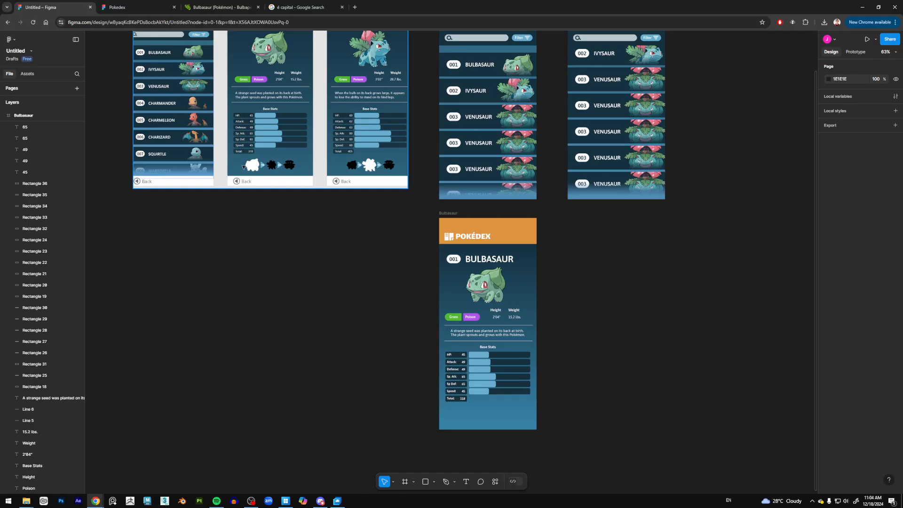
Check the finished Pokedex prototype's Bulbasaur page, follow its header back to the main menu, and return to the Untitled design file
scroll(288, 339, "up", 4)
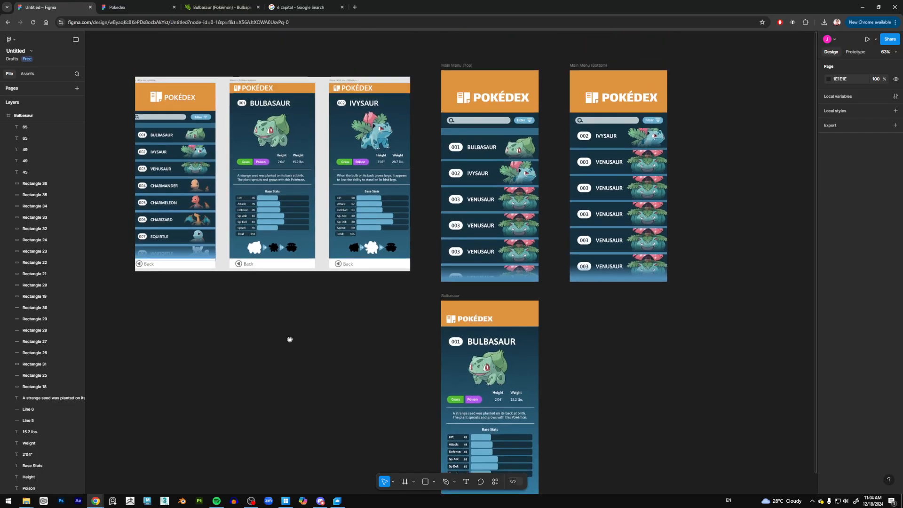
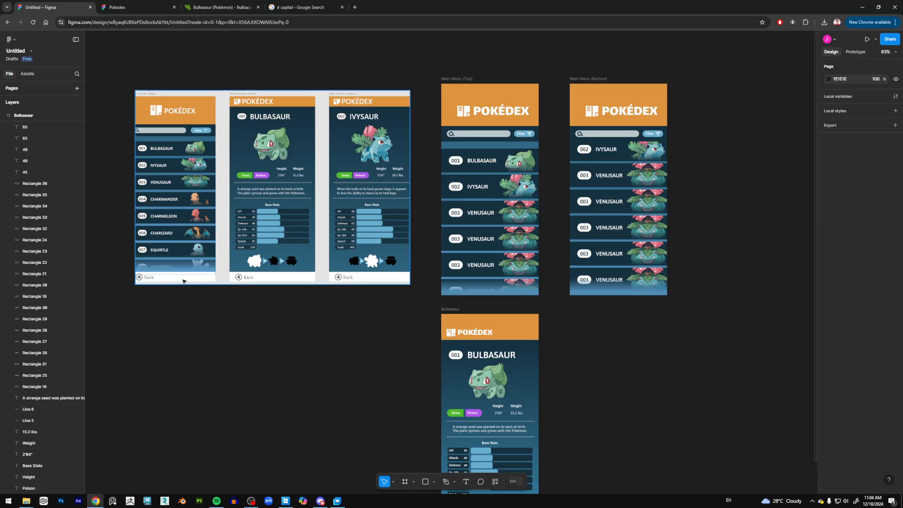
left_click(143, 8)
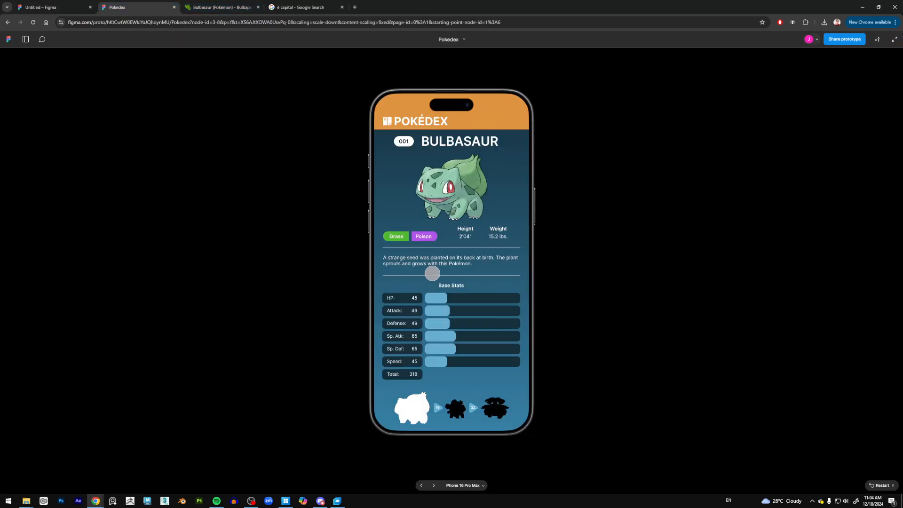
left_click(399, 125)
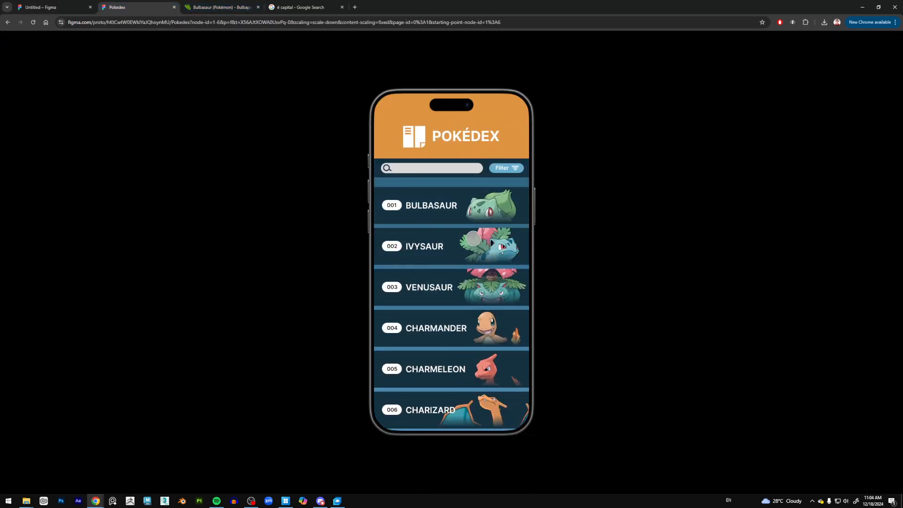
left_click(64, 9)
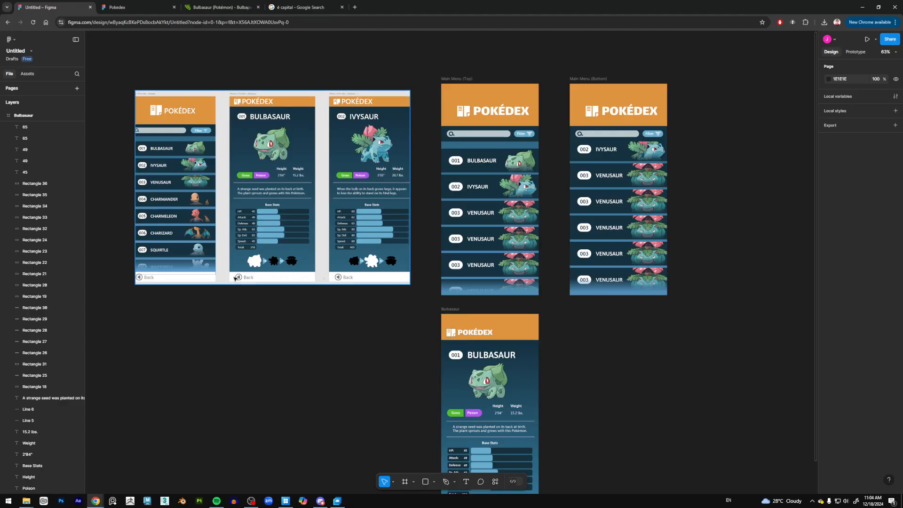
Import the 001Bulbasaur_Black, 002Ivysaur_Black and 003Venusaur_Black images from the Demo folder onto the canvas
scroll(608, 397, "down", 3)
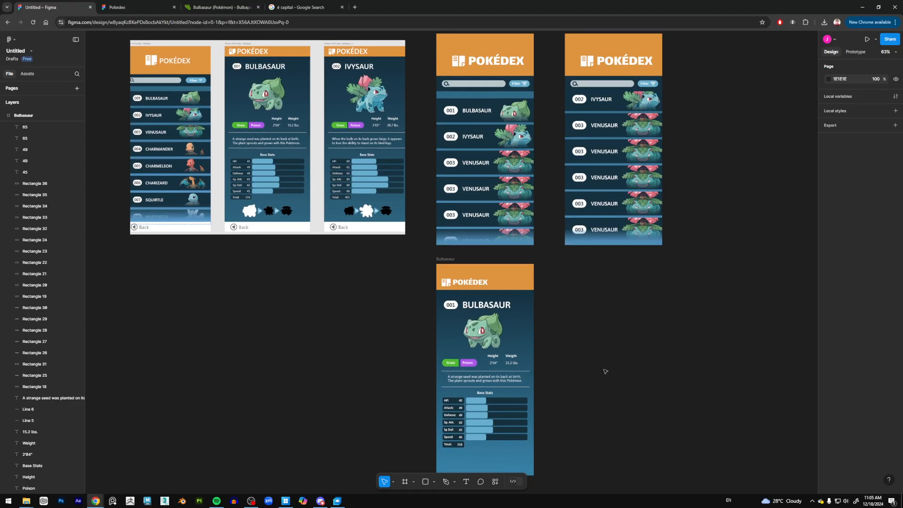
scroll(615, 403, "up", 3)
left_click_drag(549, 363, 581, 358)
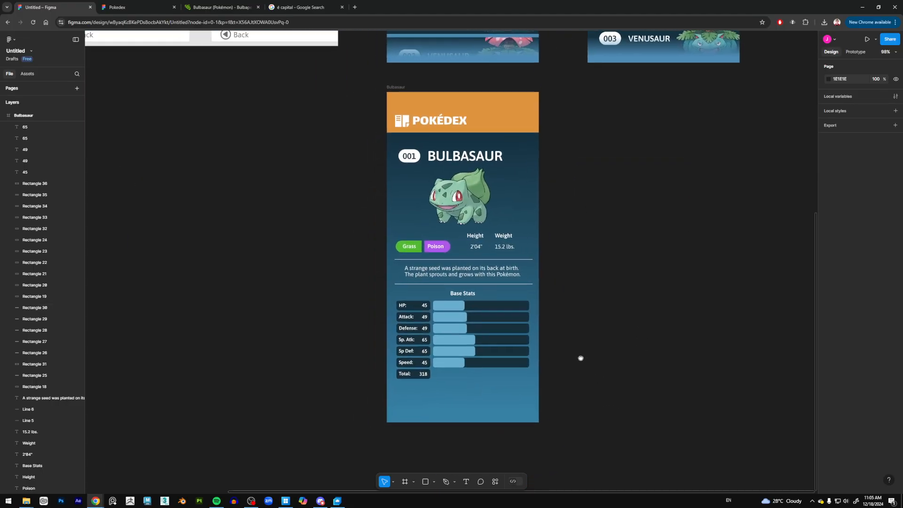
mouse_move(26, 501)
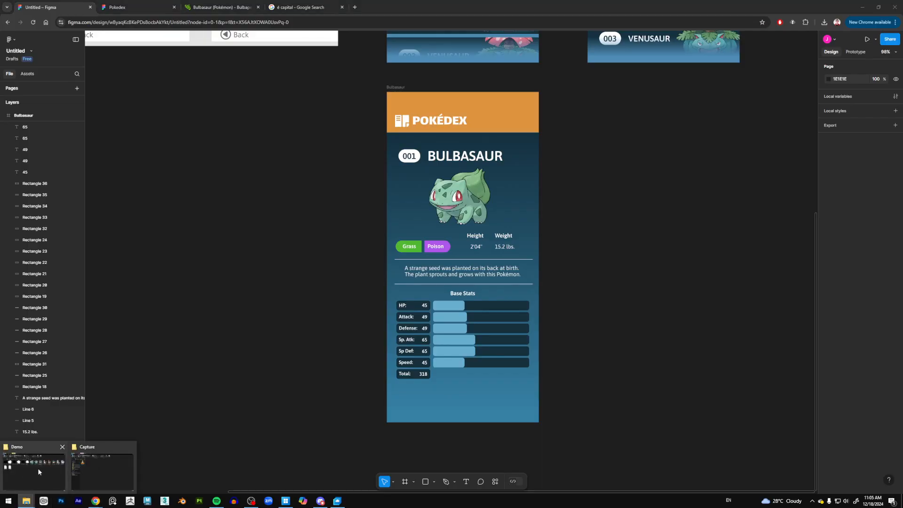
left_click(37, 476)
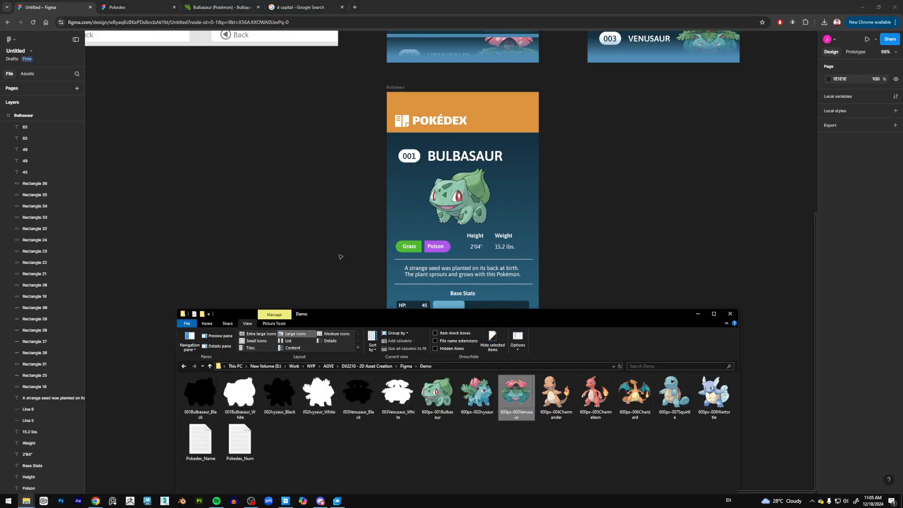
left_click_drag(247, 94, 298, 310)
left_click_drag(301, 383, 267, 302)
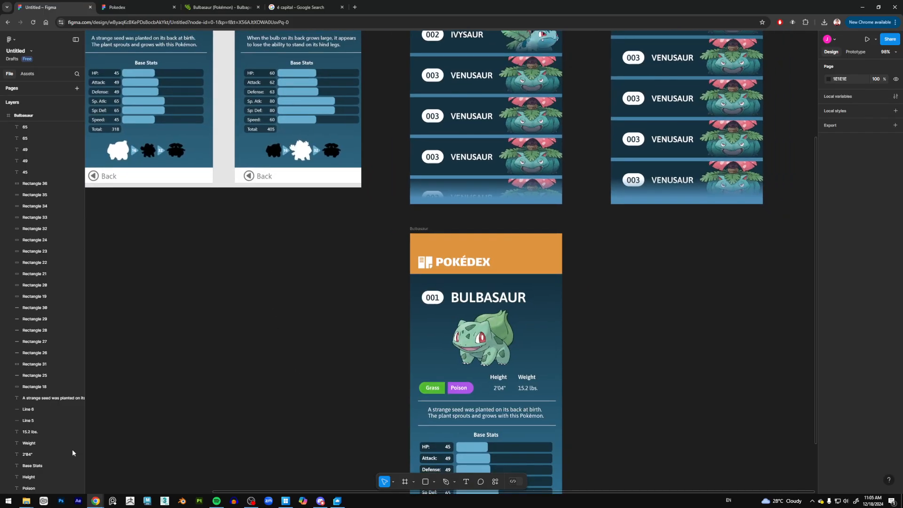
mouse_move(21, 503)
left_click(35, 471)
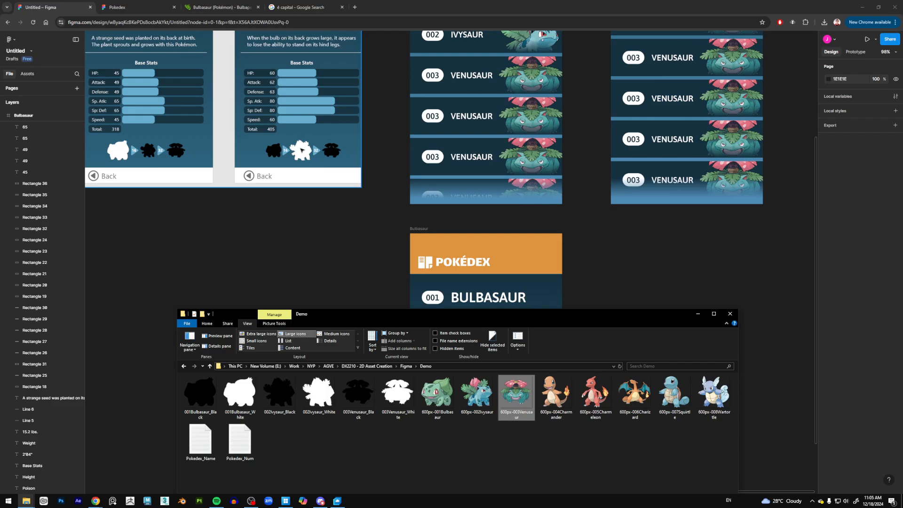
left_click(200, 393)
left_click(279, 393, "ctrl")
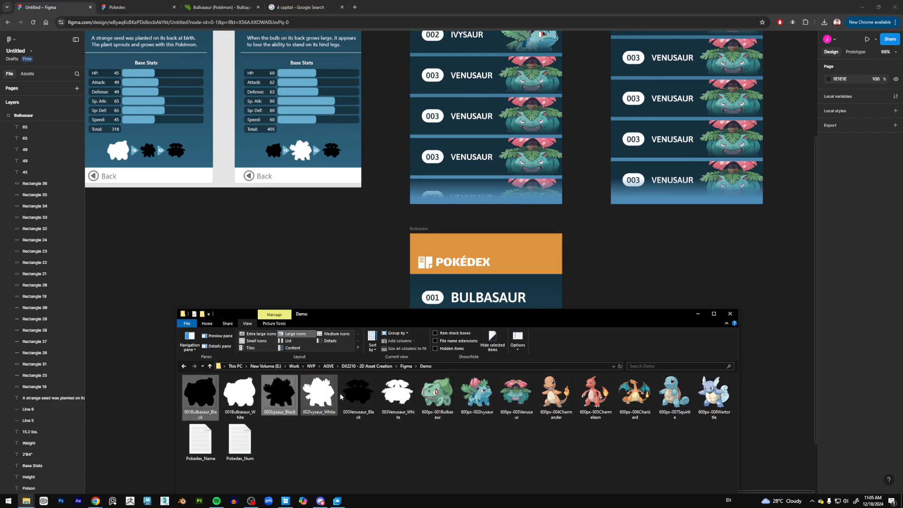
left_click(369, 405, "ctrl")
left_click_drag(355, 387, 546, 339)
Scale the three imported silhouettes down to about 105 × 105 each and place them over the lower part of the Bulbasaur frame
scroll(546, 340, "down", 1)
scroll(546, 339, "down", 5)
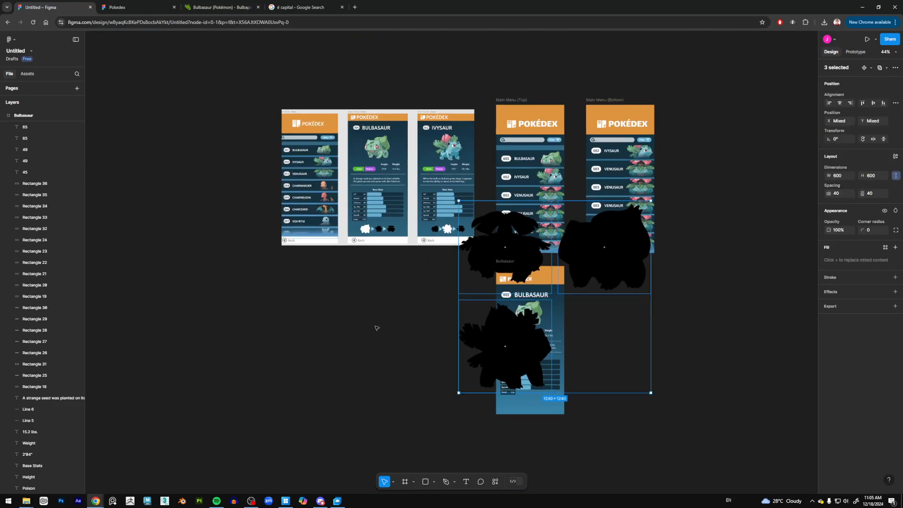
left_click_drag(457, 197, 553, 404)
scroll(553, 404, "up", 5)
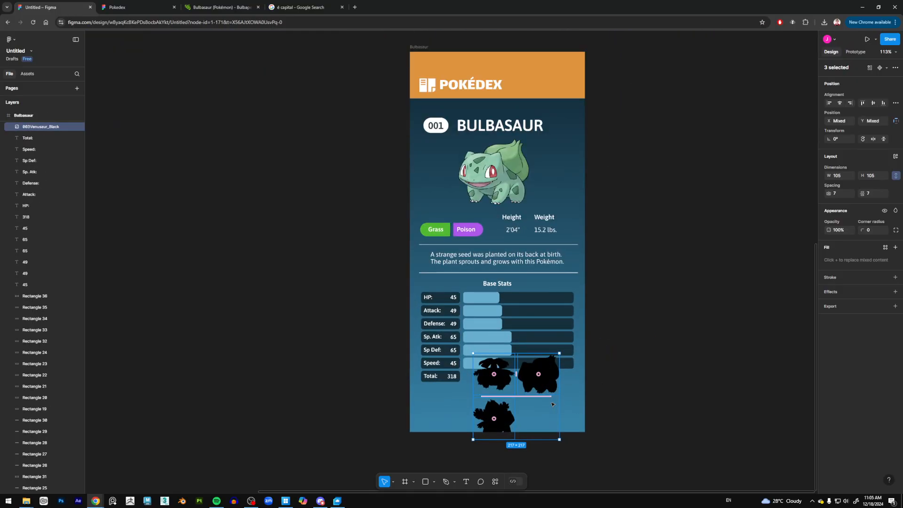
scroll(553, 405, "down", 3)
scroll(553, 404, "up", 1)
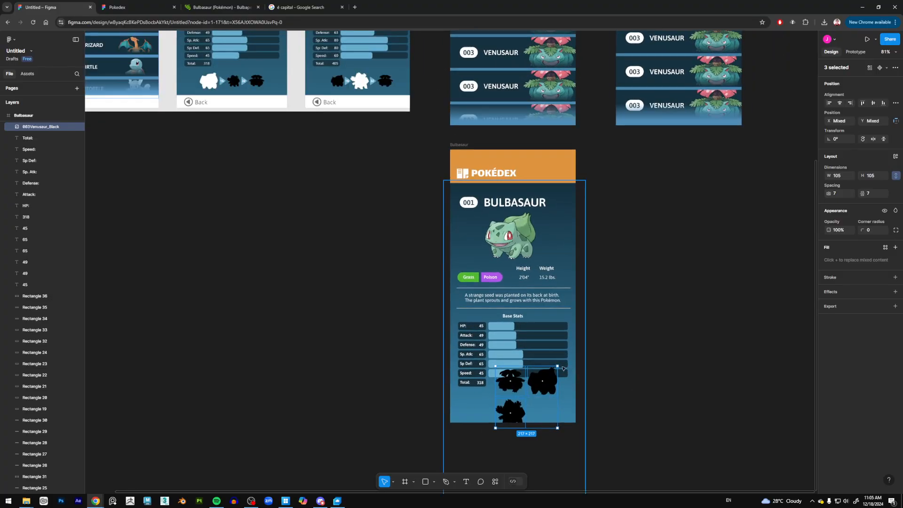
Shrink the silhouettes to about 84 × 84 and line them up along the frame's bottom as Bulbasaur, Ivysaur, Venusaur
left_click_drag(558, 366, 556, 406)
left_click(603, 389)
left_click(537, 397)
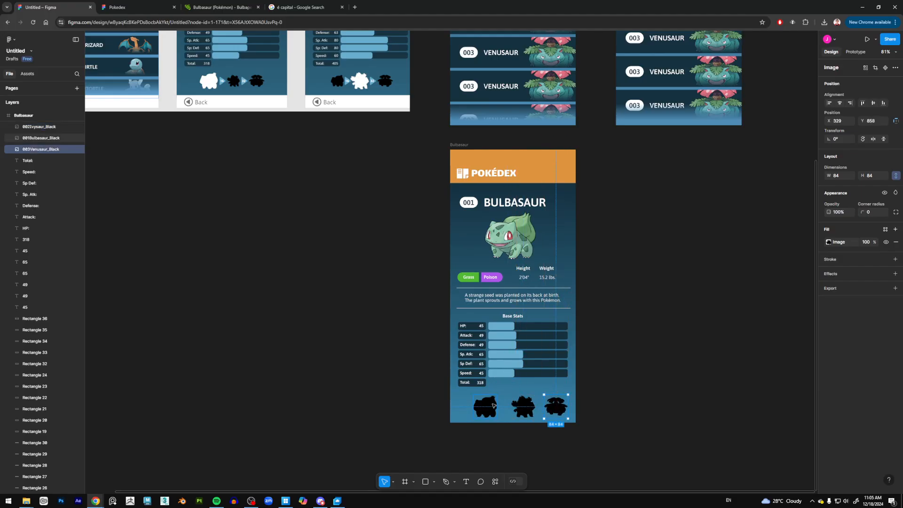
Scale the Ivysaur silhouette to about 70 × 70 and the Bulbasaur silhouette to about 61 × 61, with Venusaur shifted slightly down in line
left_click(520, 408)
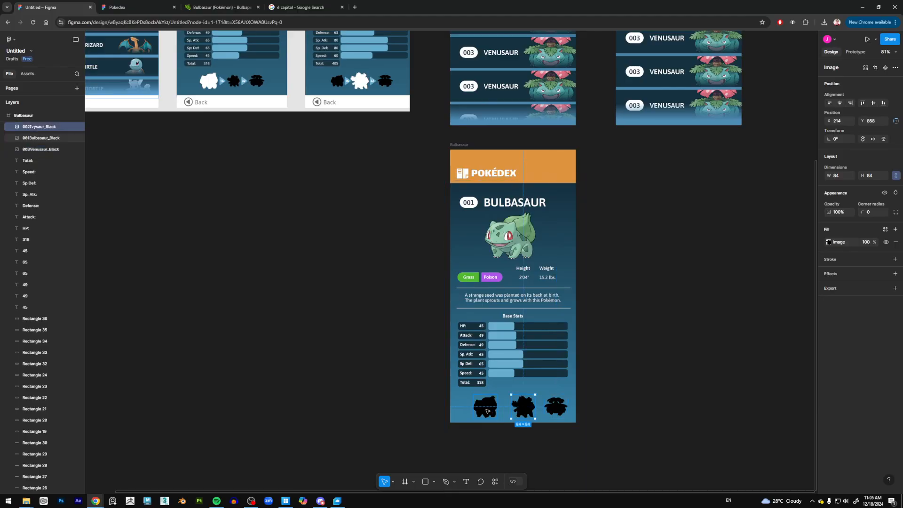
left_click(487, 409, "shift")
left_click_drag(473, 393, 483, 400)
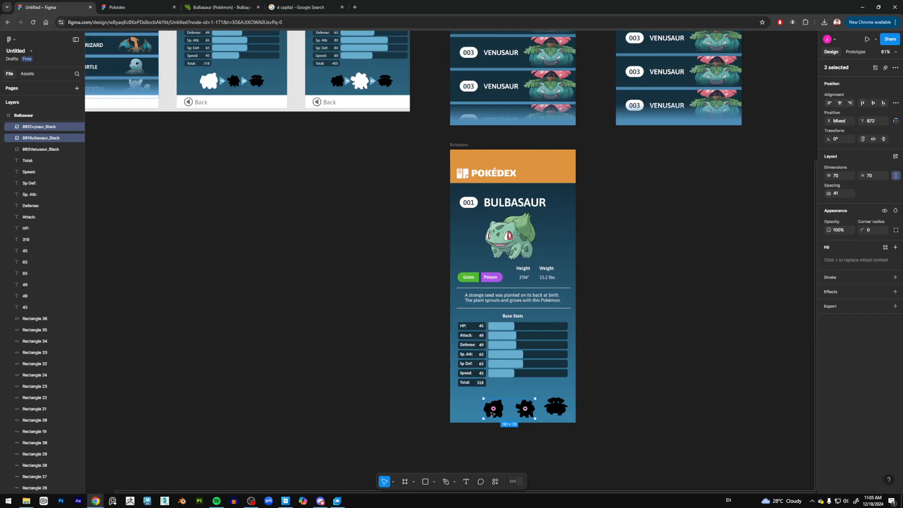
left_click(562, 411)
left_click_drag(562, 412, 562, 415)
left_click(524, 415)
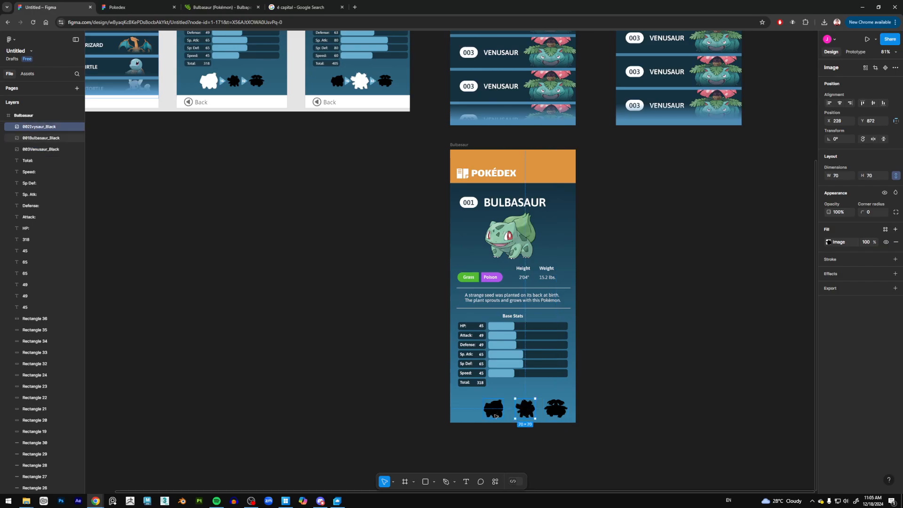
left_click(487, 405)
left_click_drag(483, 399, 486, 402)
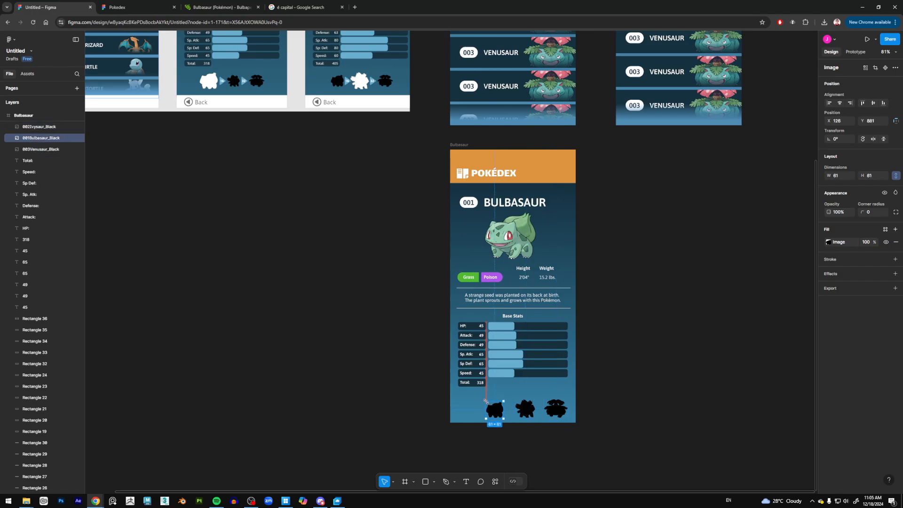
Shrink the row of three silhouettes slightly as a whole and center it below the base stats
left_click(537, 412, "shift")
left_click(560, 417, "shift")
left_click_drag(561, 415, 551, 409)
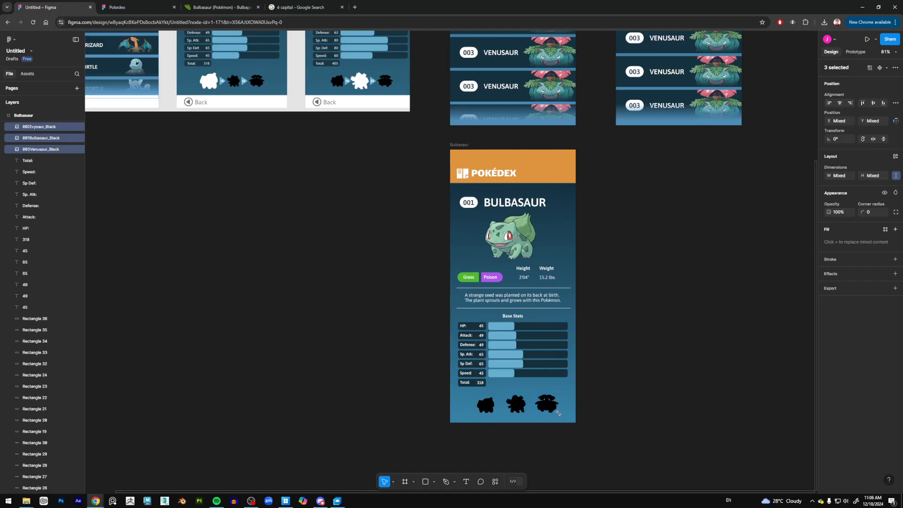
left_click_drag(557, 414, 554, 413)
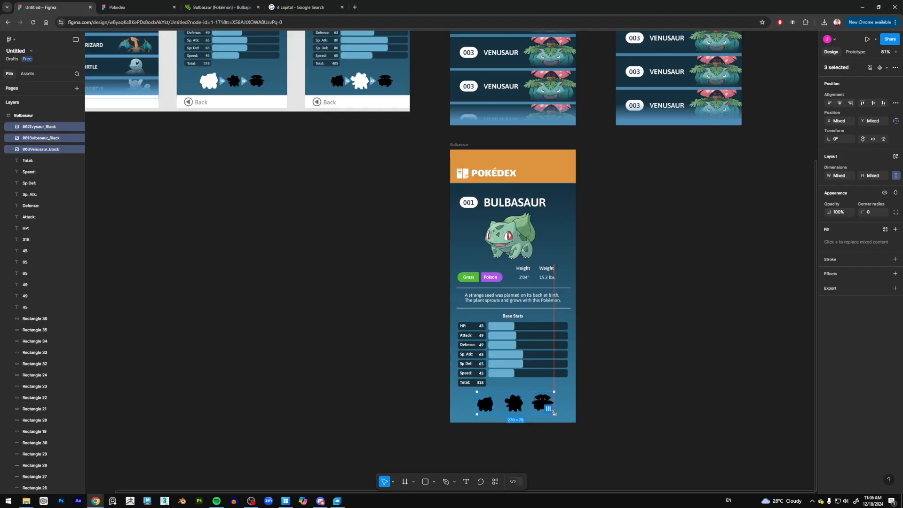
key("Down")
key("Down")
key("Down")
key("Down")
key("Right")
key("Right")
key("Right")
key("Right")
key("Right")
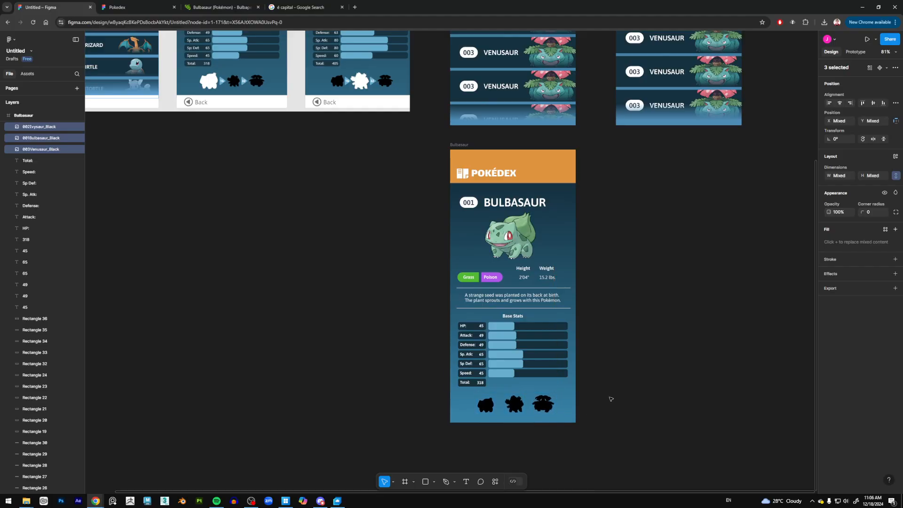
left_click(629, 394)
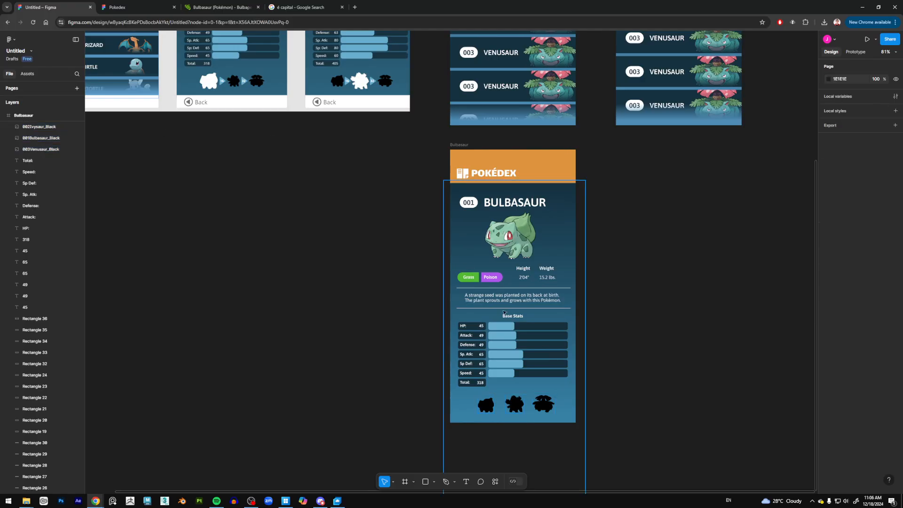
Add a triangle polygon about 57 × 57 above the first two silhouettes, rotated -90° to point right
left_click(427, 482)
left_click(434, 482)
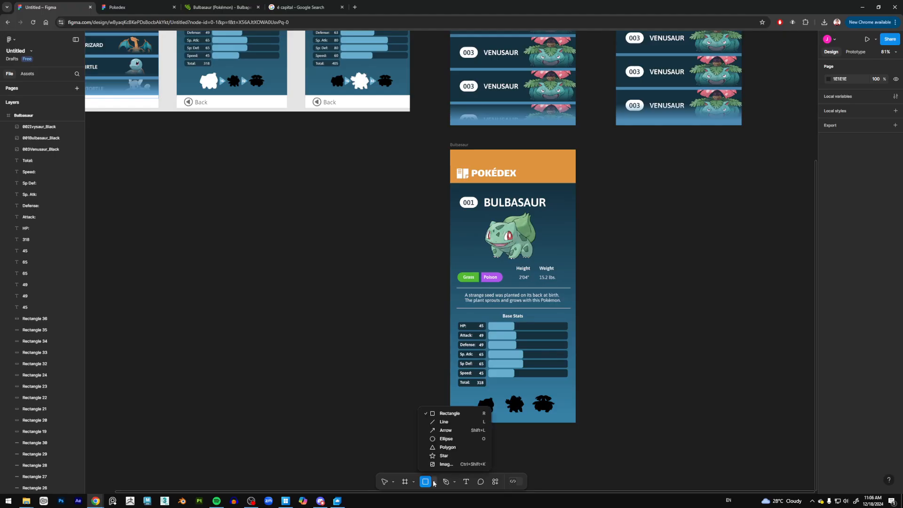
left_click(452, 448)
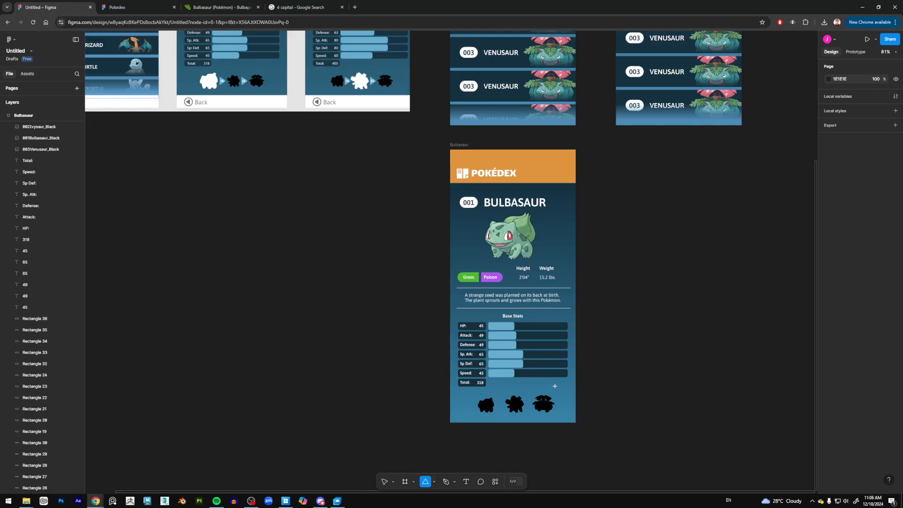
left_click_drag(555, 386, 569, 402)
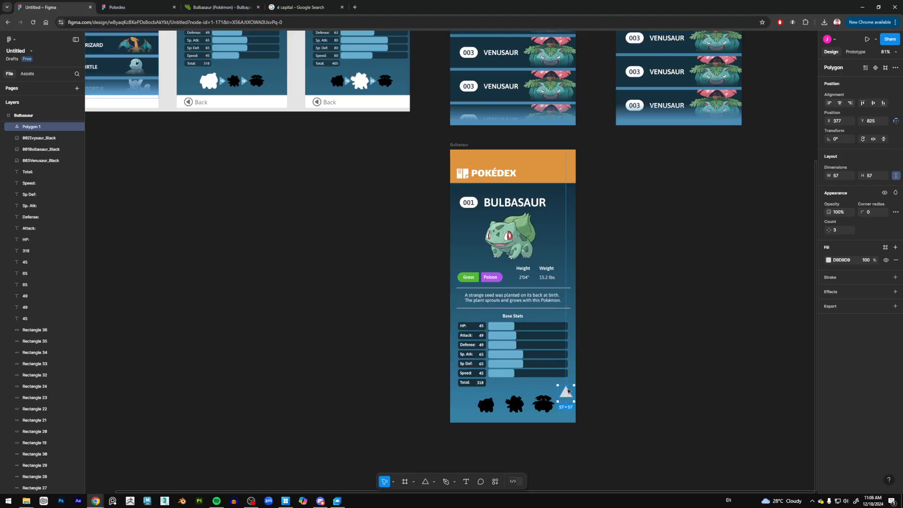
left_click_drag(557, 381, 504, 389)
scroll(513, 389, "up", 2)
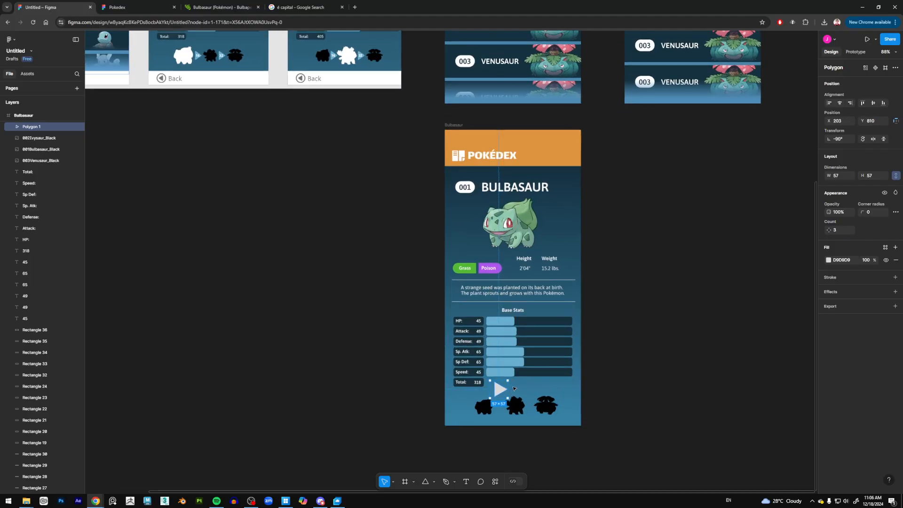
scroll(534, 386, "up", 1)
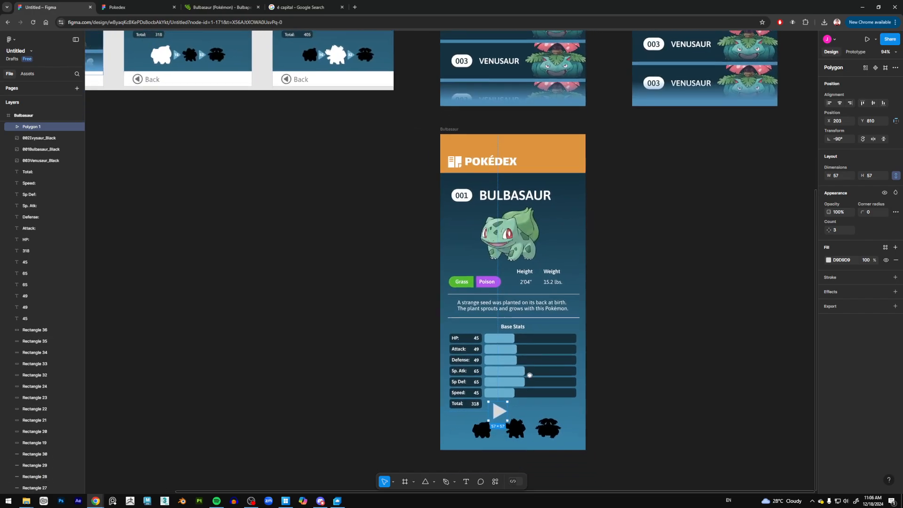
Give the triangle a corner radius of 5 and fit it, at about 47 × 47, between the Bulbasaur and Ivysaur silhouettes
left_click_drag(864, 210, 869, 210)
left_click_drag(505, 404, 499, 429)
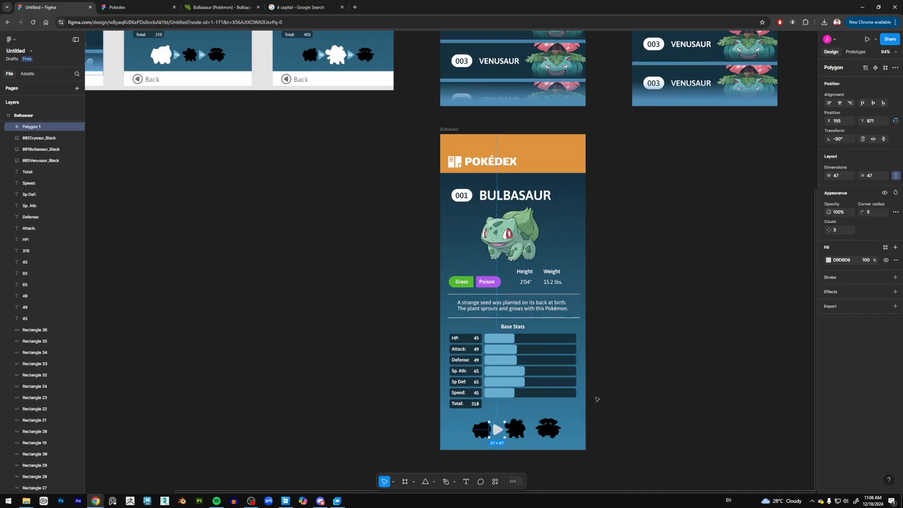
key("Up")
Fill the triangle with the light blue 67AFCF sampled from the evolution arrow in the reference mockup
left_click(834, 260)
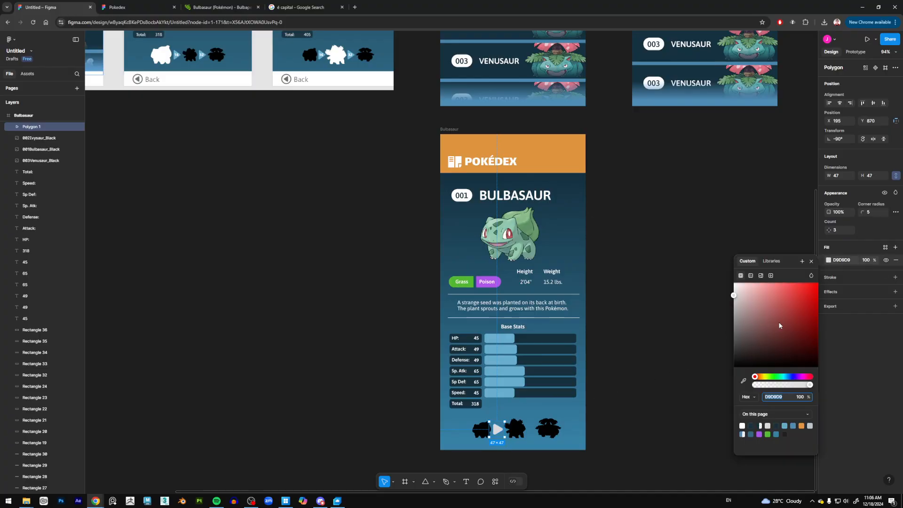
left_click(743, 382)
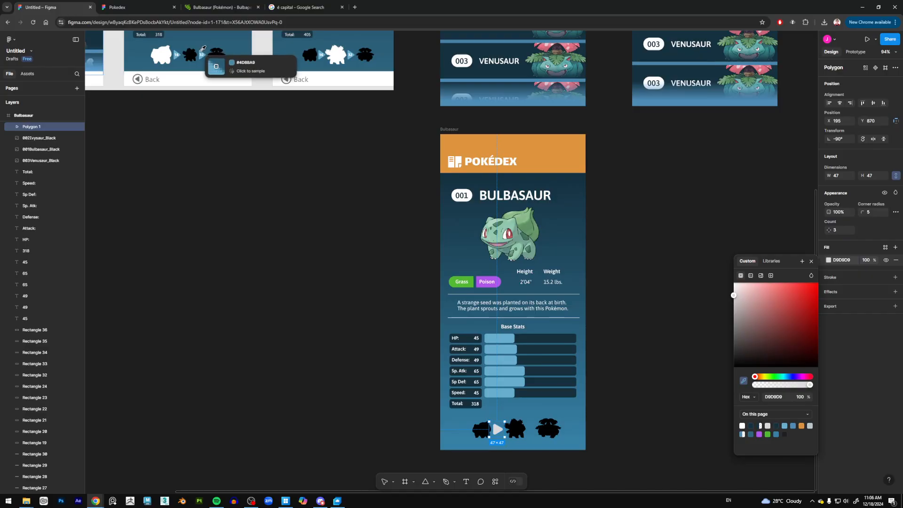
left_click(202, 55)
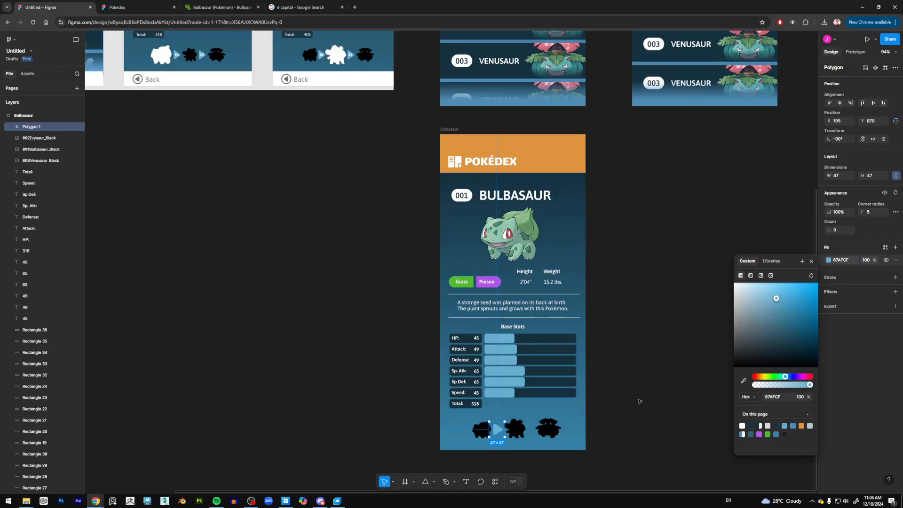
left_click(640, 401)
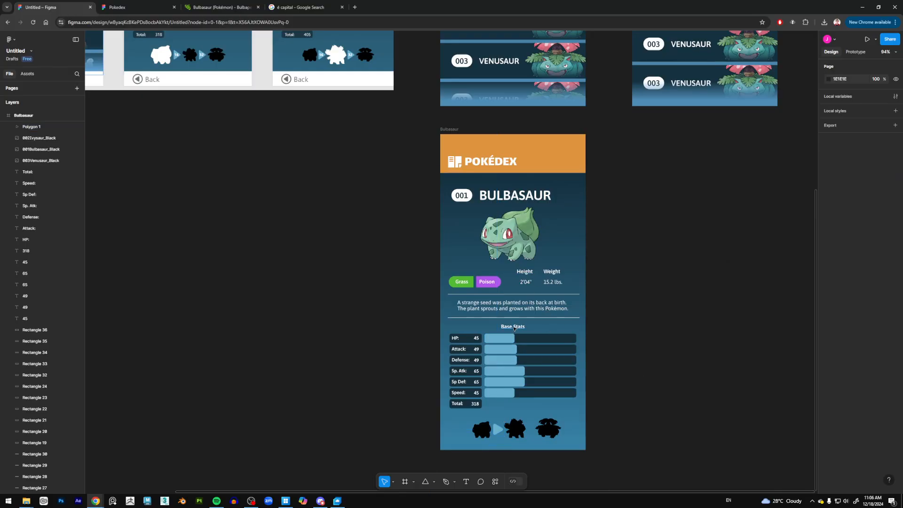
Duplicate the Base Stats heading, change the copy's text to 16, and place it on the arrow between Bulbasaur and Ivysaur
left_click(514, 327)
left_click_drag(506, 407, 510, 411)
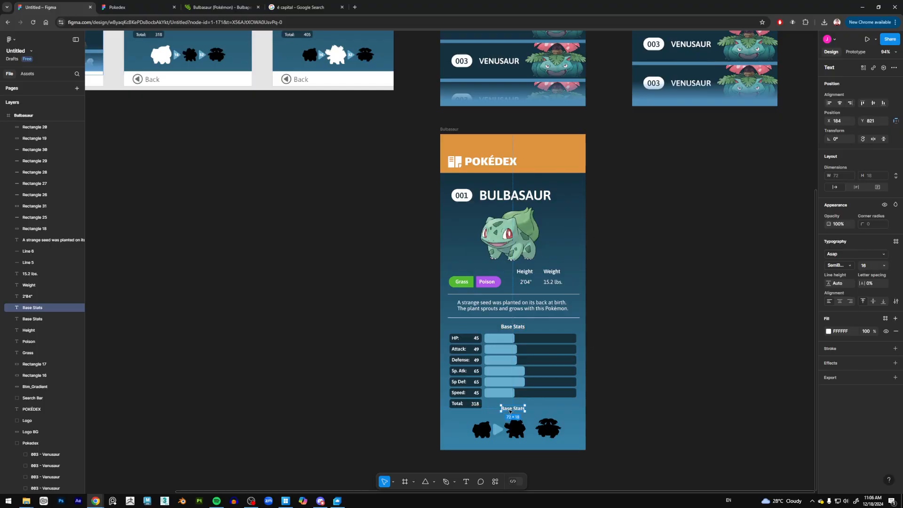
double_click(510, 411)
type("16")
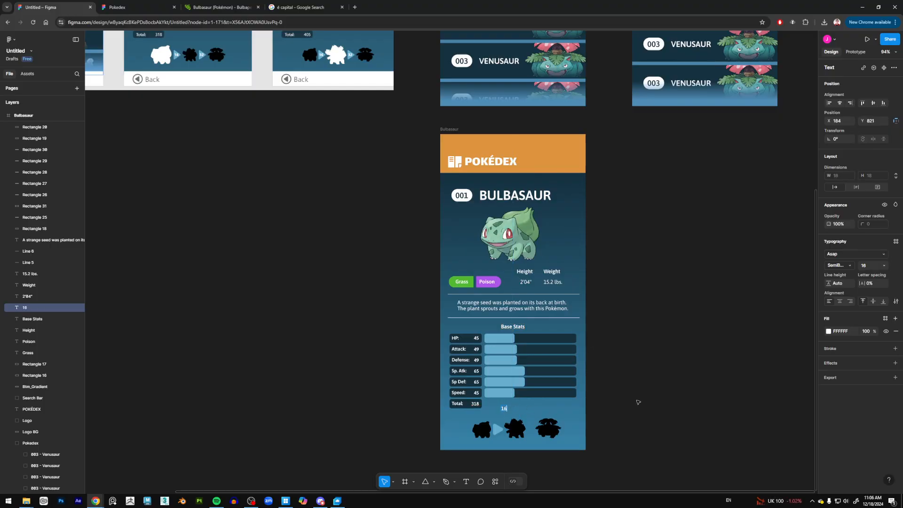
key("Escape")
left_click_drag(504, 409, 500, 429)
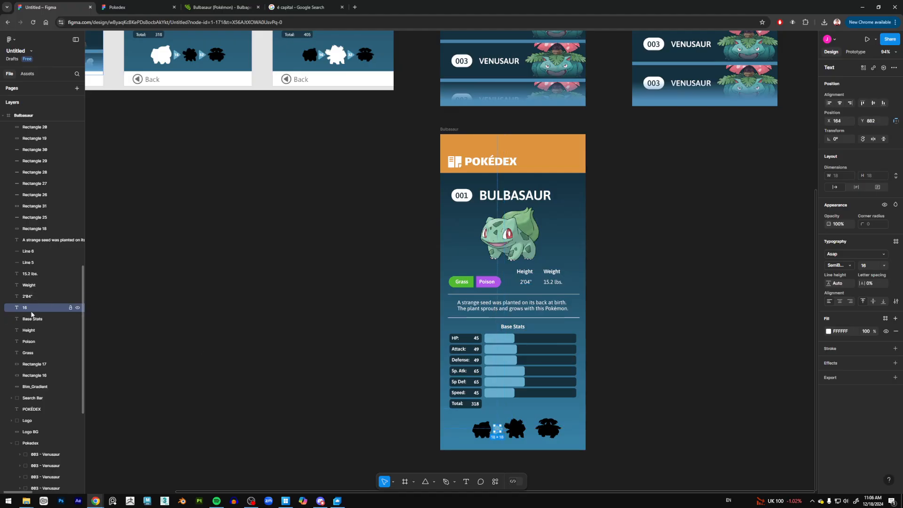
Move the 16 text layer to the front of the Bulbasaur frame, above the triangle polygon
mouse_move(41, 135)
left_mouse_down()
mouse_move(34, 250)
mouse_move(33, 124)
left_mouse_up()
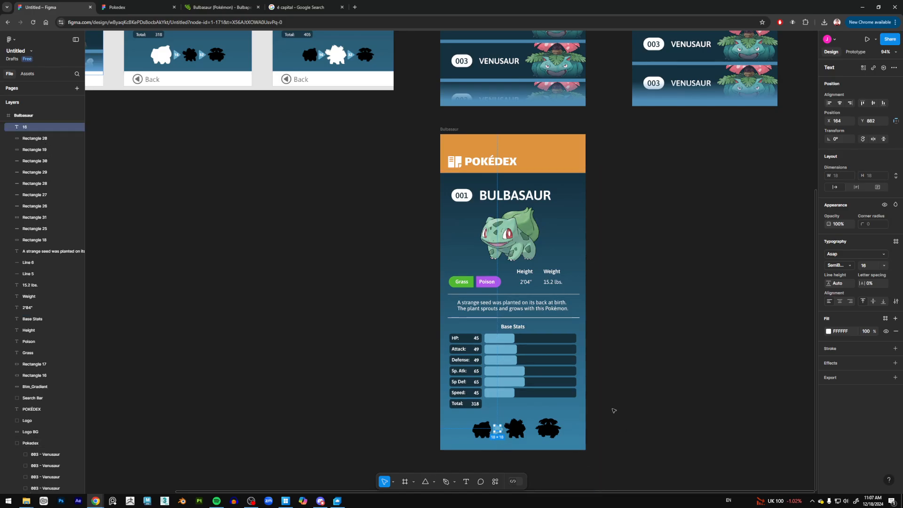
scroll(45, 263, "up", 6)
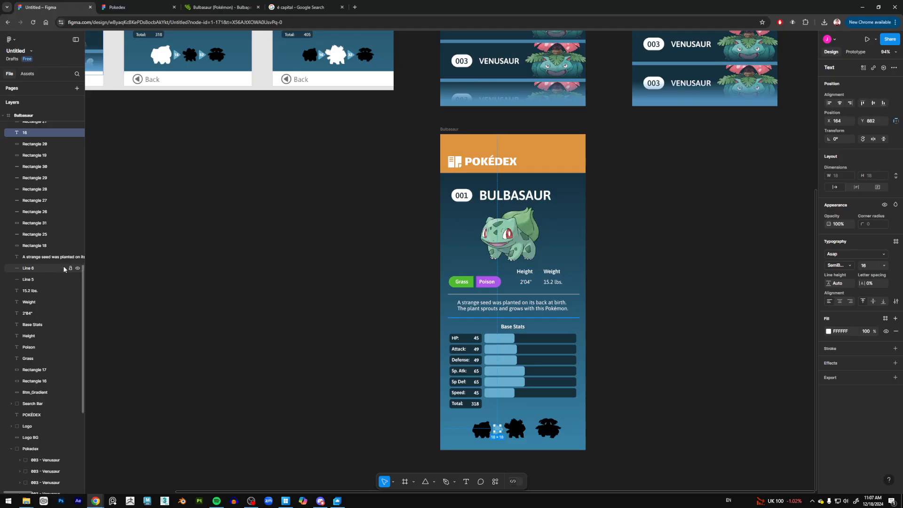
scroll(51, 329, "down", 1)
scroll(44, 361, "up", 1)
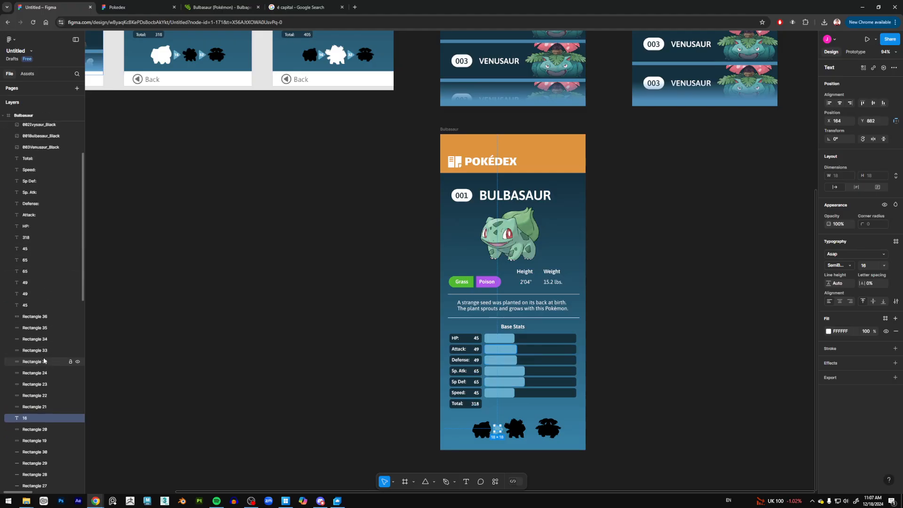
scroll(44, 361, "down", 2)
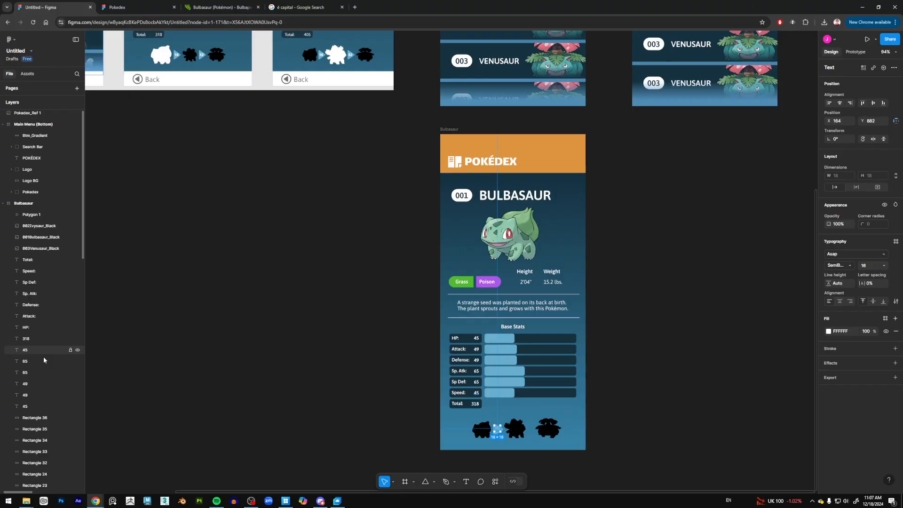
scroll(44, 360, "up", 2)
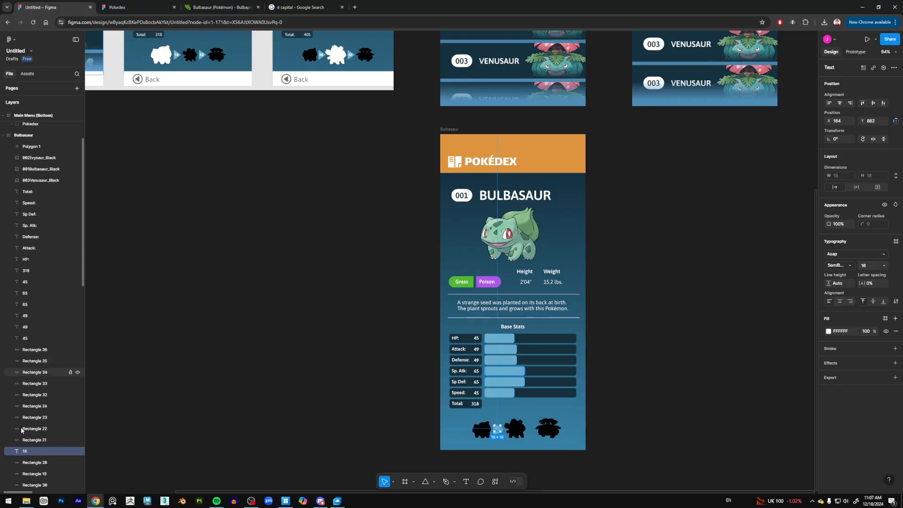
left_click_drag(51, 213, 43, 147)
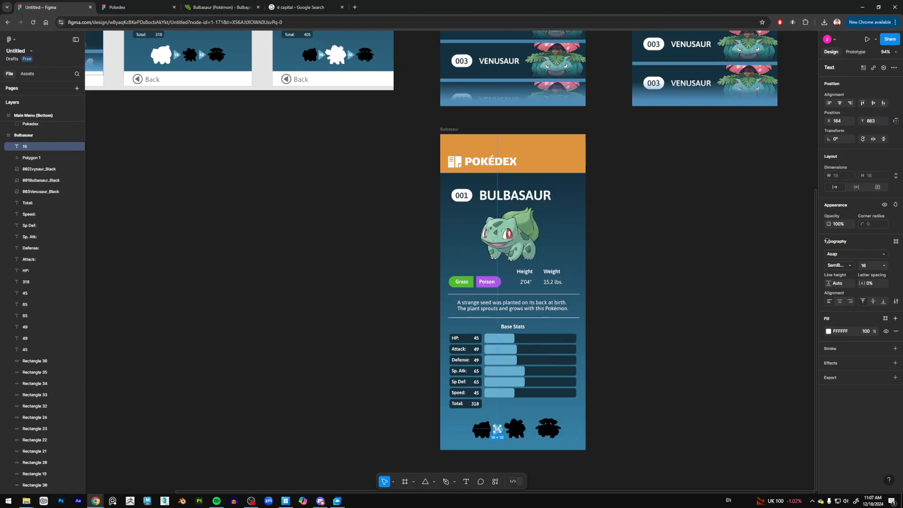
Set the 16 label on the arrow to Bold at font size 13
left_click(884, 265)
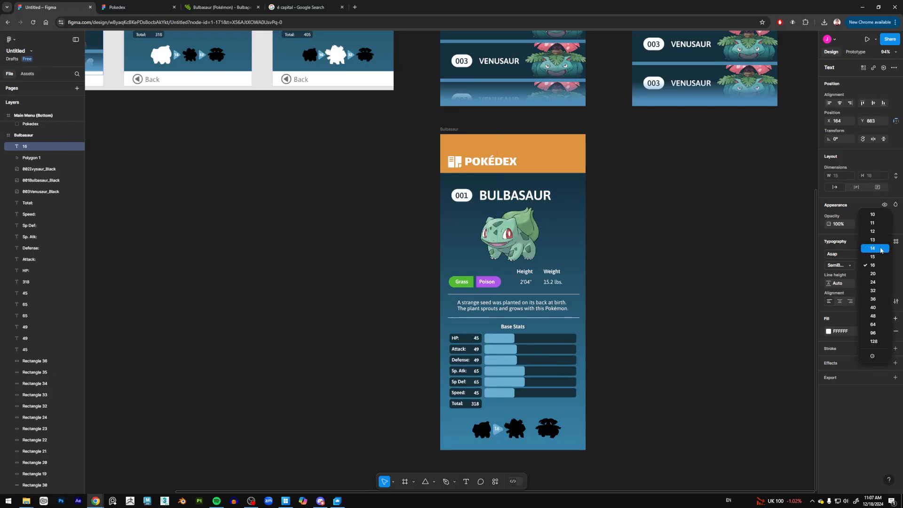
left_click(881, 250)
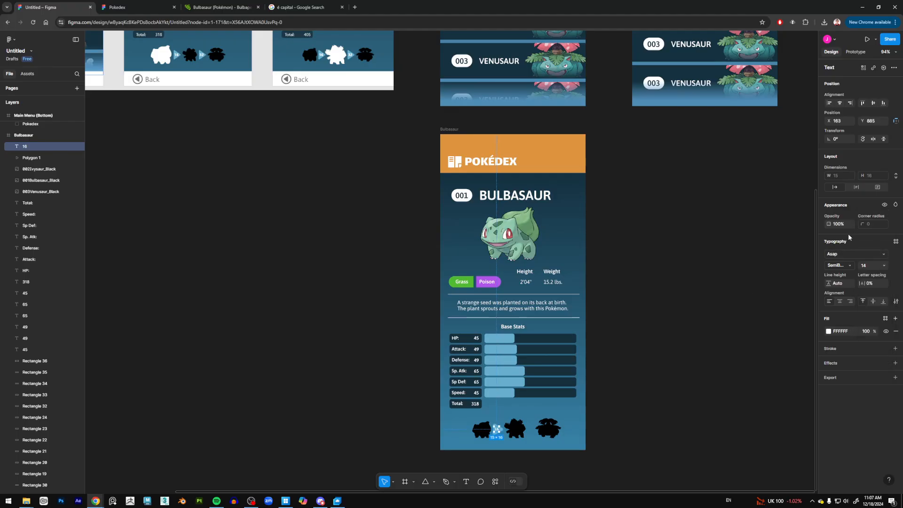
left_click(850, 269)
left_click(821, 272)
left_click(885, 265)
left_click(868, 255)
left_click(641, 414)
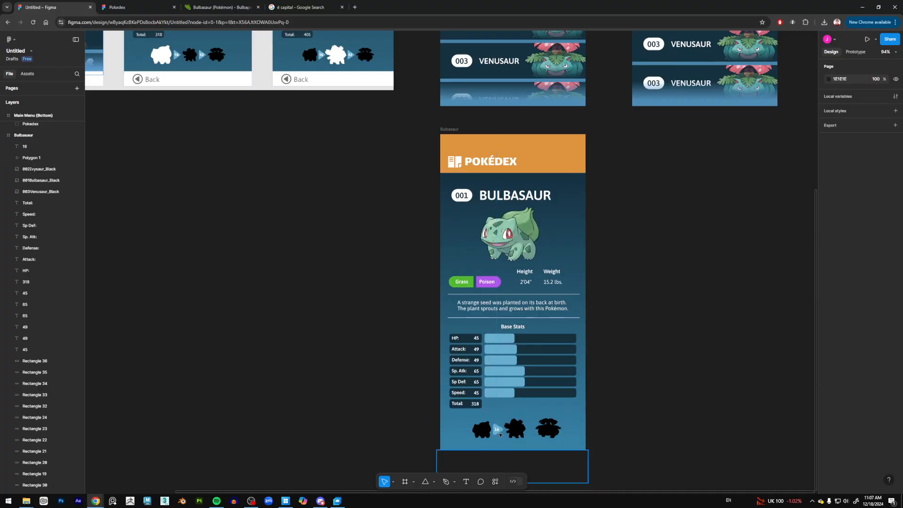
Duplicate the arrow with its label between the Ivysaur and Venusaur silhouettes and change the copied label to 32
left_click(498, 429)
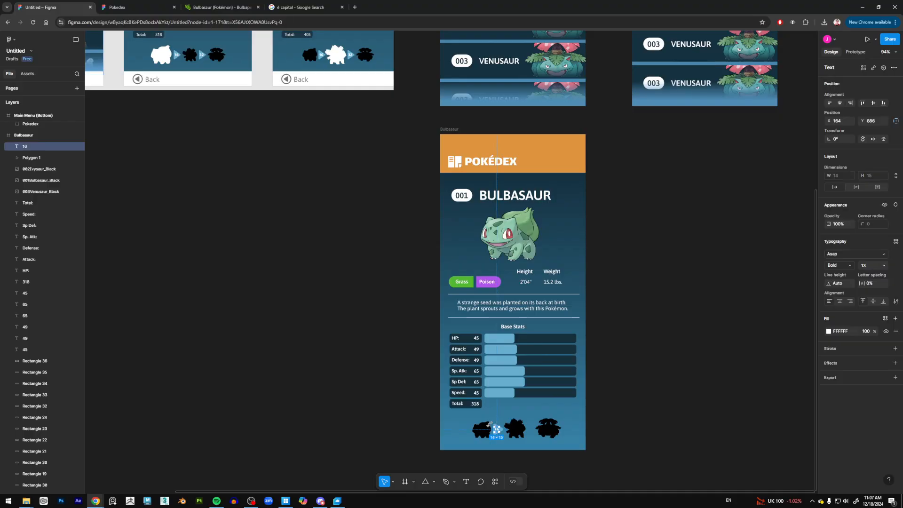
left_click(28, 158, "shift")
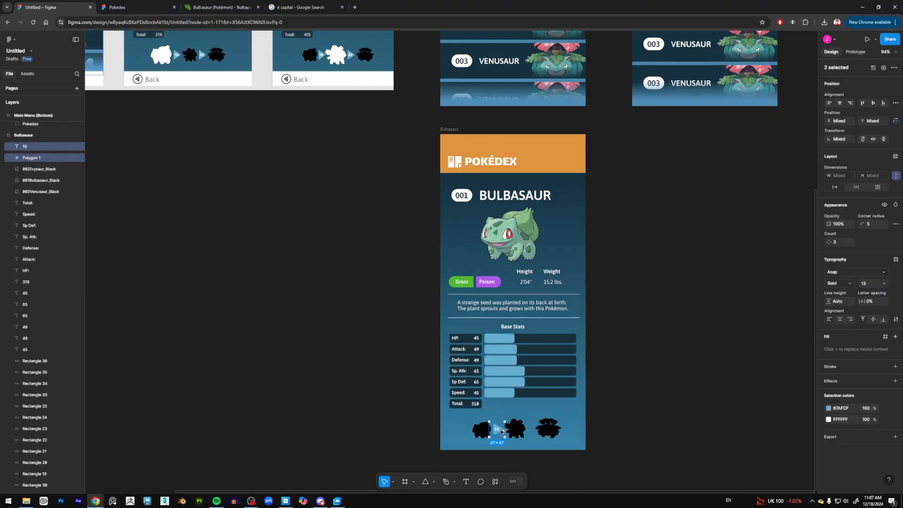
left_click_drag(515, 431, 533, 430)
left_click(604, 438)
double_click(532, 429)
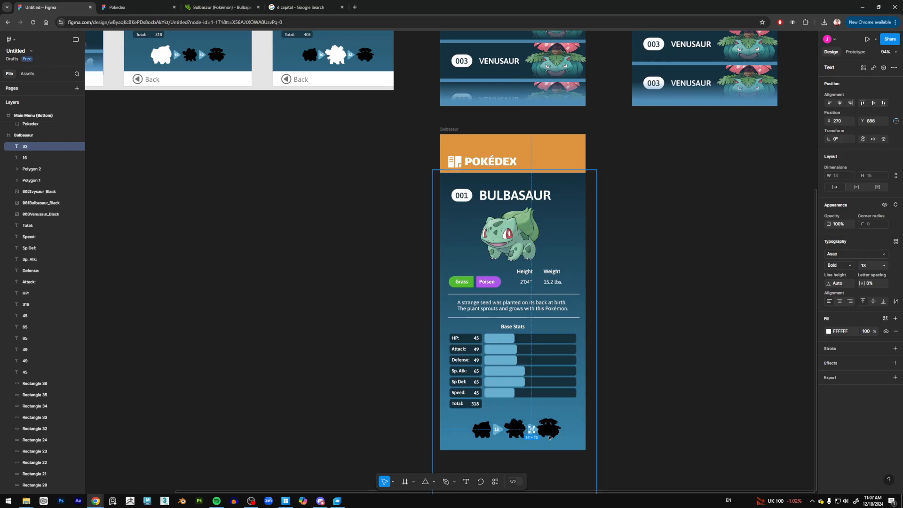
Shift the Venusaur silhouette slightly right to make room for the second arrow
left_click(550, 428)
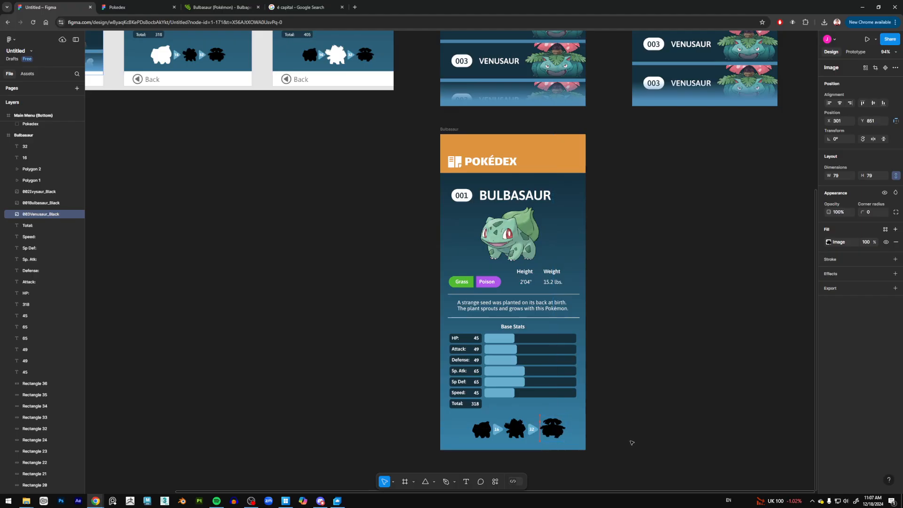
left_click(633, 460)
left_click_drag(618, 462, 578, 412)
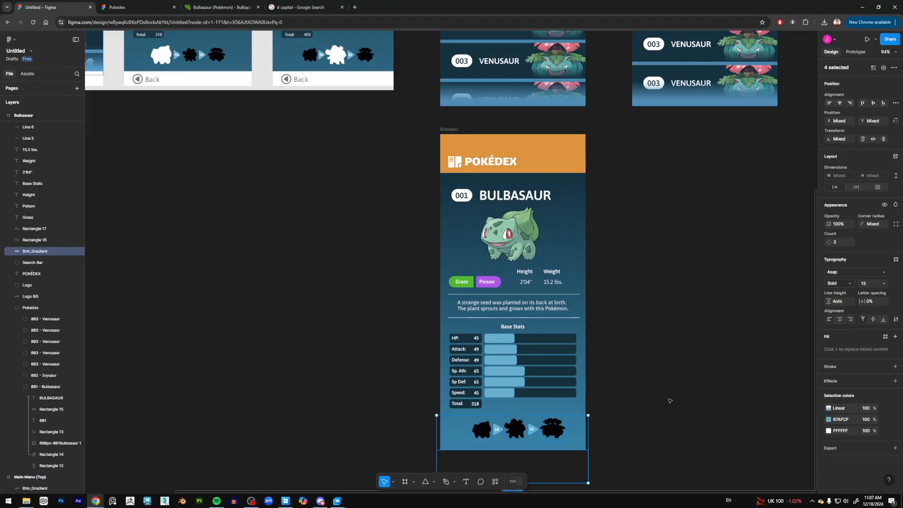
left_click(670, 401)
Nudge the second arrow, its 32 label, and the Venusaur and Ivysaur silhouettes slightly right to even out the row's spacing
left_click(554, 429)
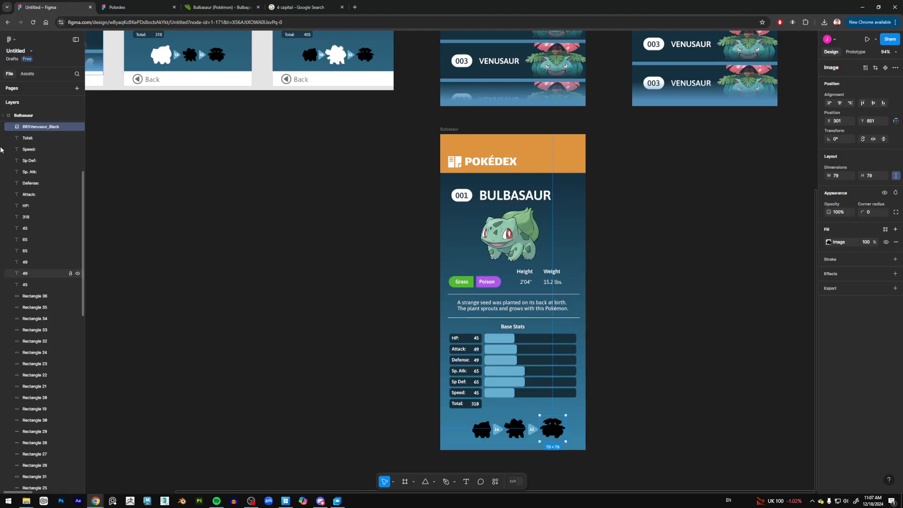
scroll(47, 169, "up", 3)
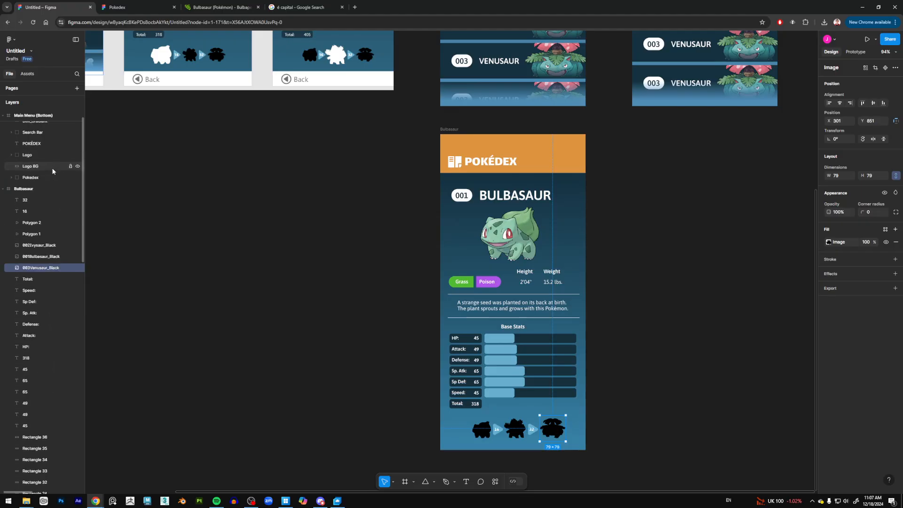
scroll(51, 174, "up", 1)
left_click(40, 217, "shift")
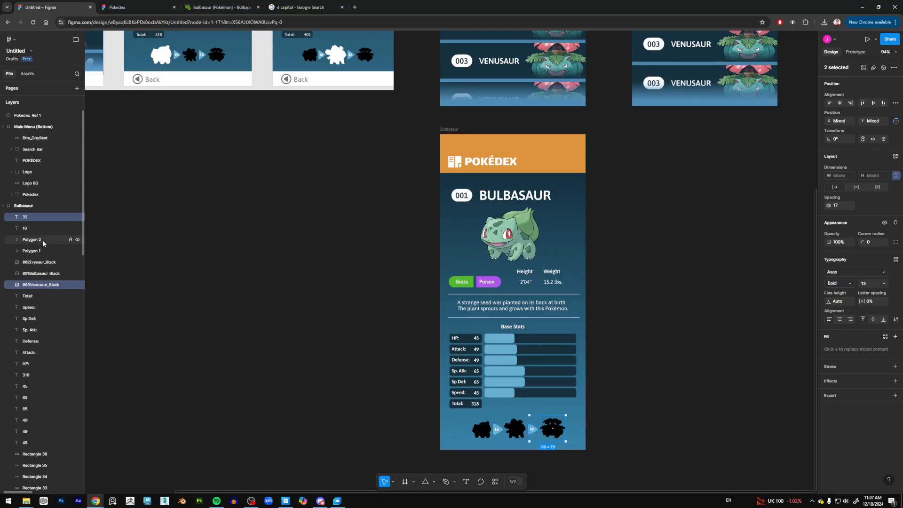
left_click(43, 240, "shift")
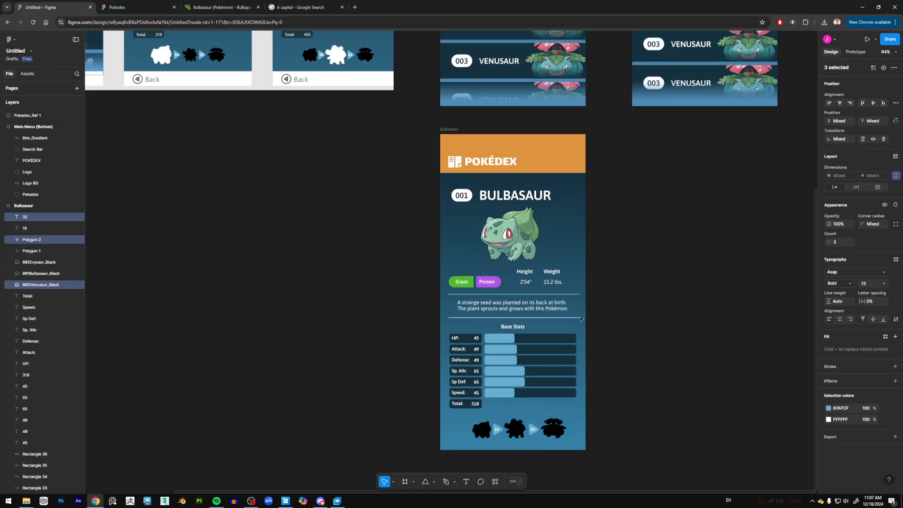
left_click(40, 262)
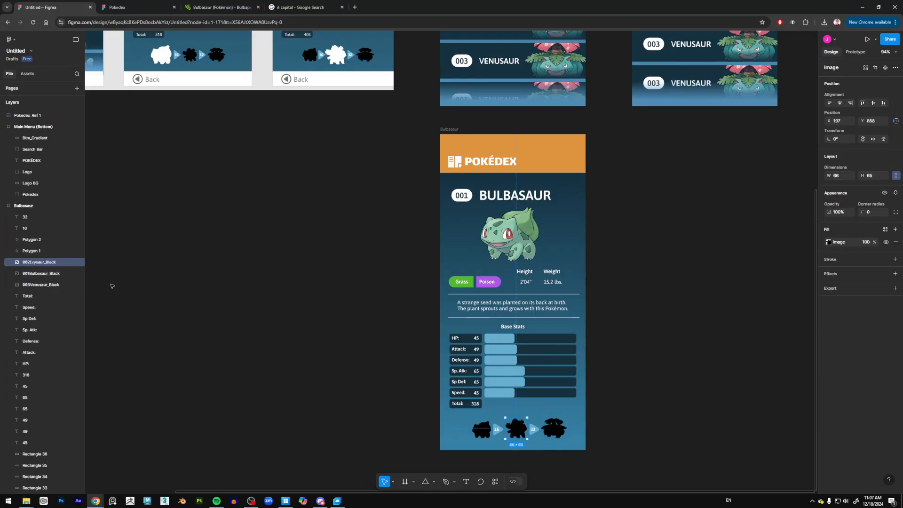
Nudge all seven evolution row elements left together to center the row in the Bulbasaur frame
left_click(53, 218)
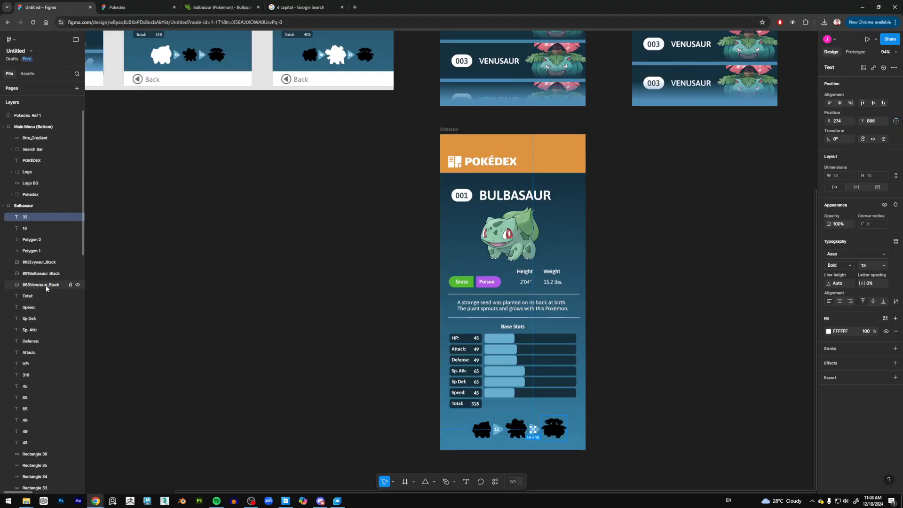
left_click(46, 285, "shift")
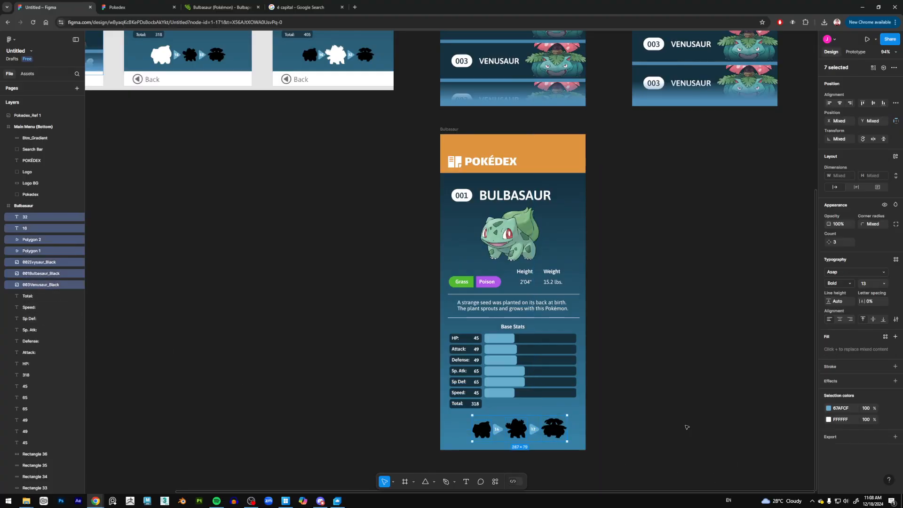
key("Left")
key("Left")
key("Left")
key("Left")
key("Left")
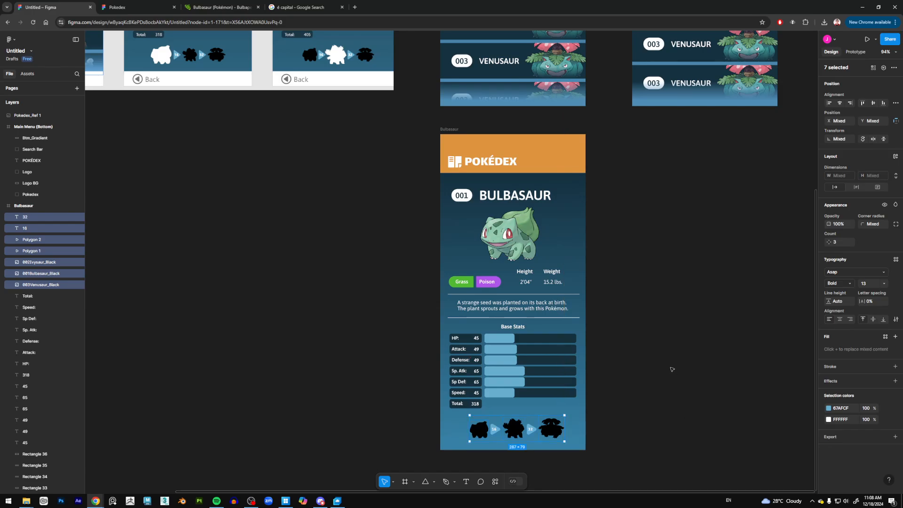
Compare the Bulbasaur page and its evolution row with the reference mockups and the main menu frames
scroll(671, 368, "up", 3)
scroll(668, 366, "down", 5)
scroll(665, 363, "up", 2)
scroll(662, 361, "down", 1)
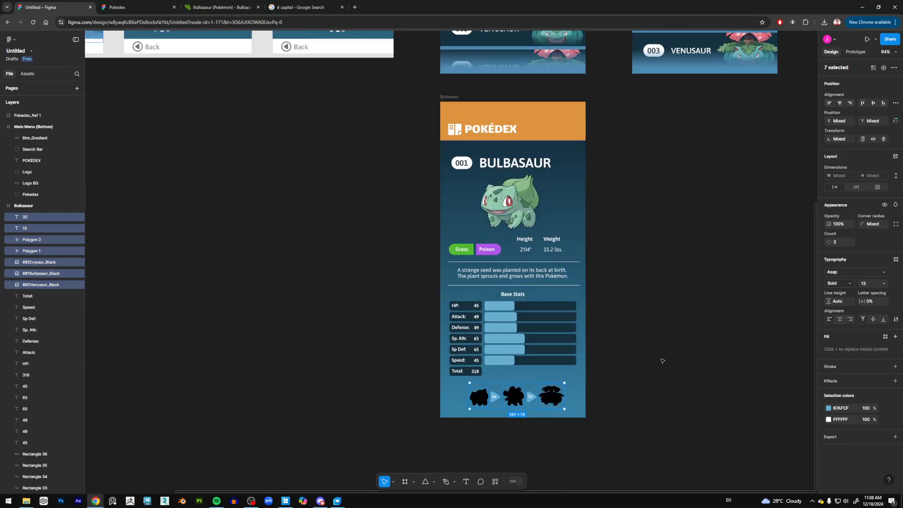
scroll(654, 356, "up", 3)
scroll(635, 345, "down", 5)
scroll(616, 335, "up", 3)
scroll(594, 324, "down", 1)
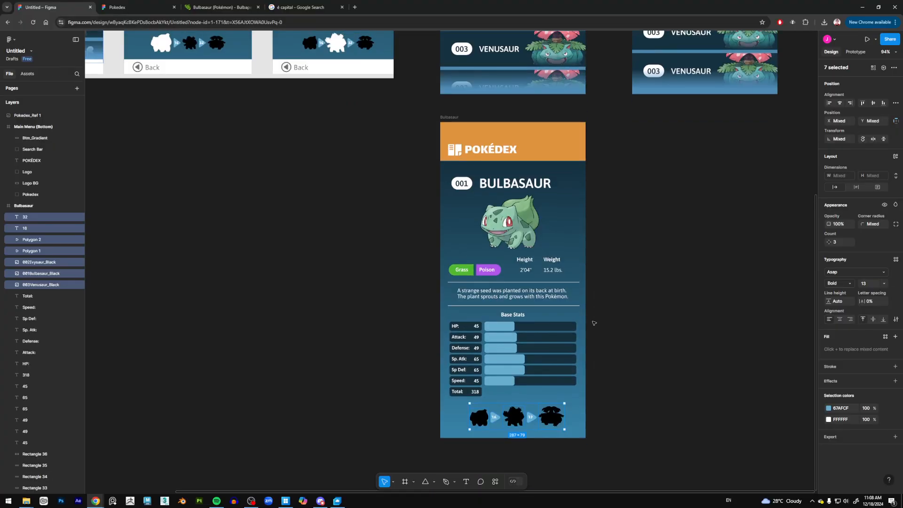
scroll(594, 323, "up", 3)
scroll(594, 323, "down", 3)
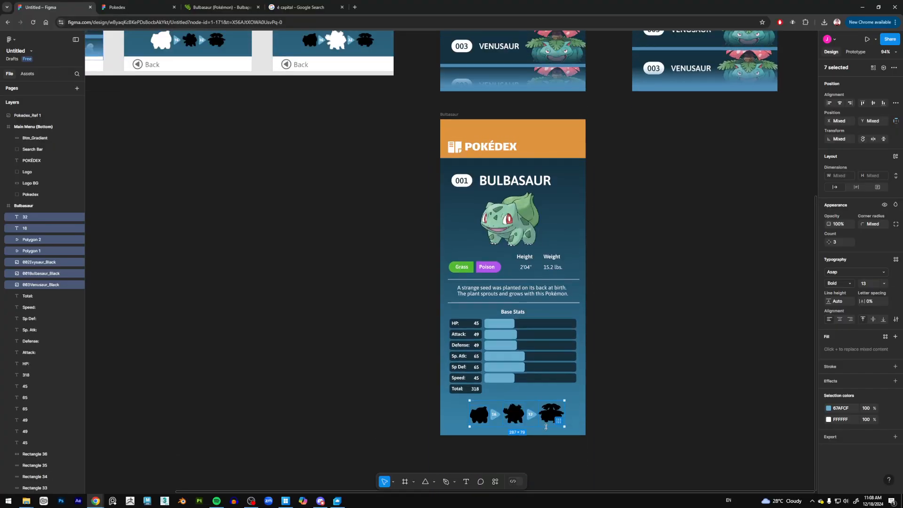
scroll(629, 359, "up", 6)
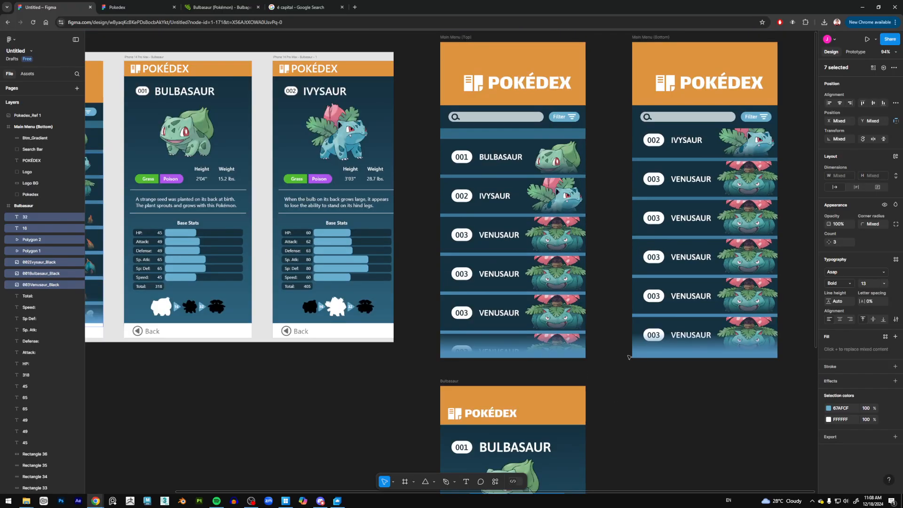
scroll(629, 357, "down", 6)
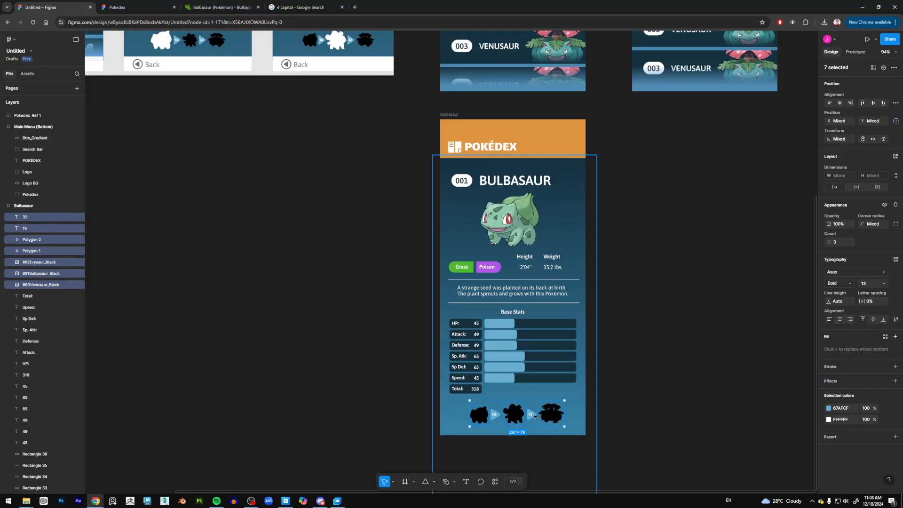
Group the seven evolution row elements, rename the group Btm Buttons, and collapse it in the layer list
right_click(46, 285)
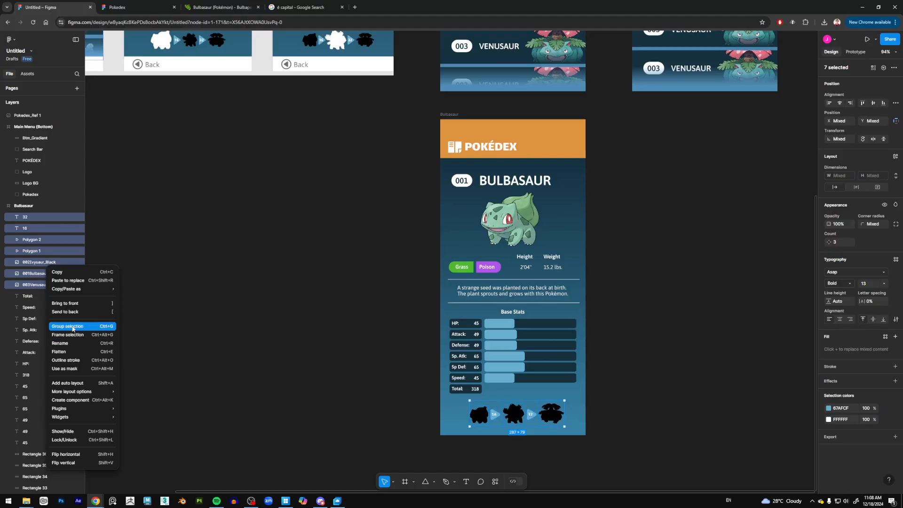
left_click(73, 328)
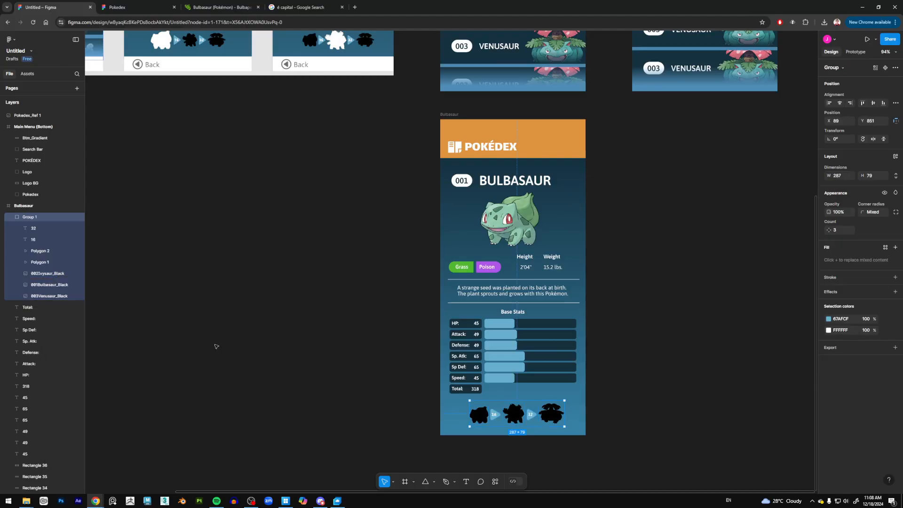
double_click(35, 217)
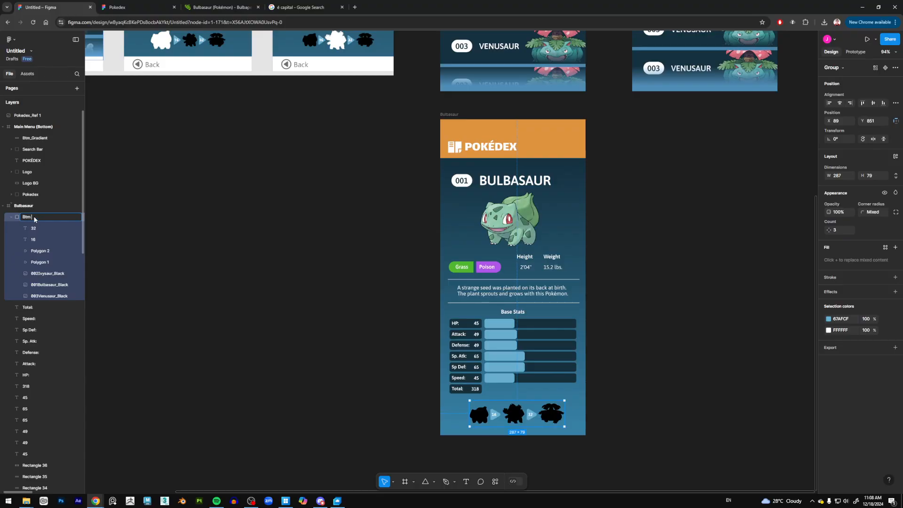
key("Return")
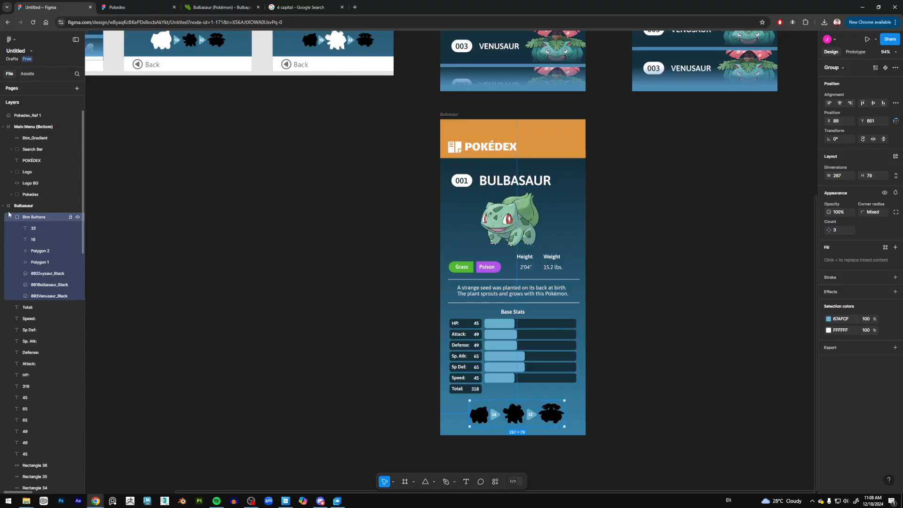
left_click(11, 217)
left_click(38, 229)
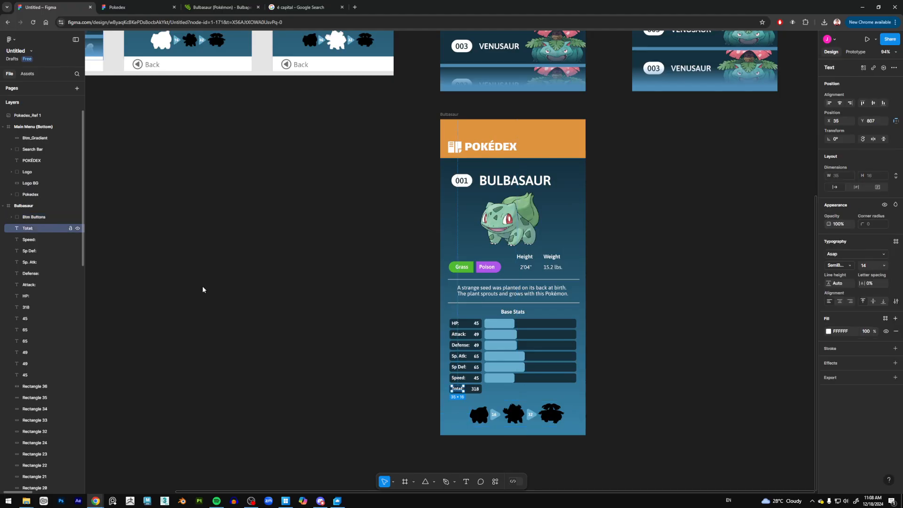
Group the Bulbasaur frame's type, height, weight, description and base stats layers, from the Total text down to the type badge rectangles
scroll(52, 339, "down", 10)
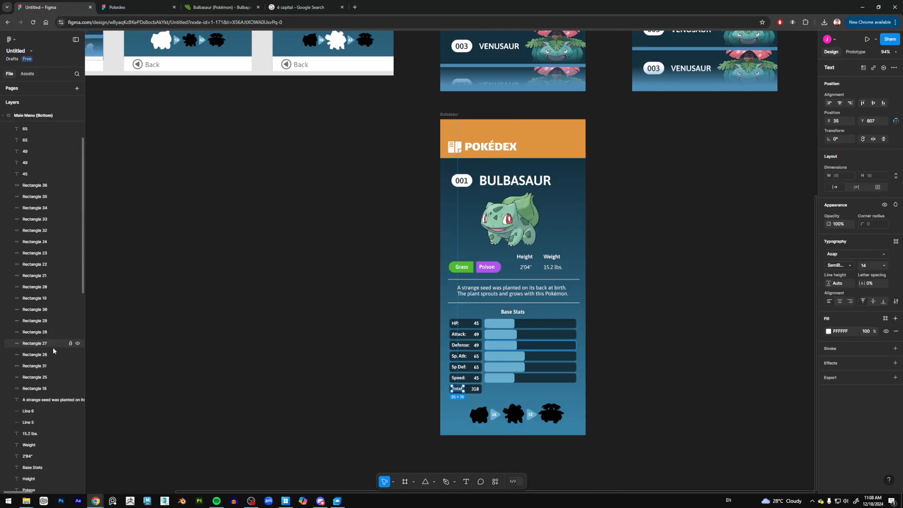
scroll(52, 346, "up", 6)
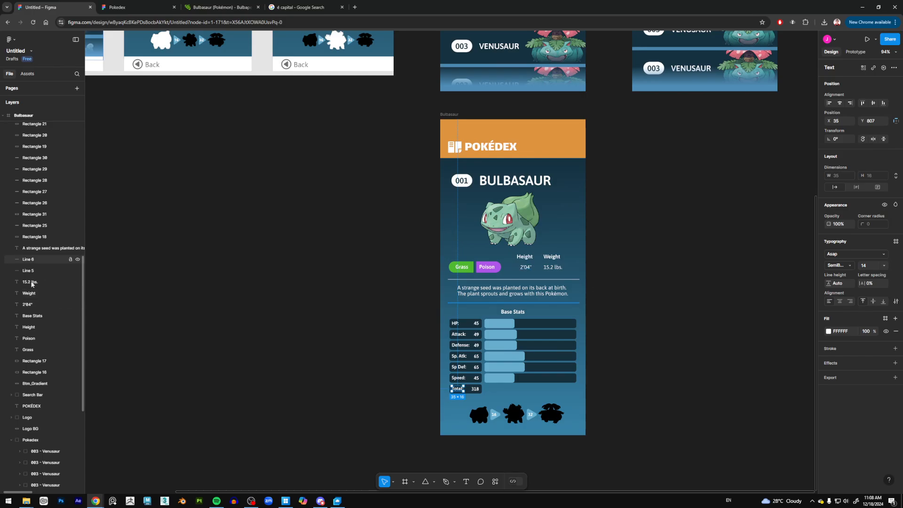
left_click(46, 373, "shift")
mouse_move(474, 343)
left_mouse_down()
mouse_move(491, 344)
mouse_move(474, 342)
left_mouse_up()
scroll(49, 292, "up", 5)
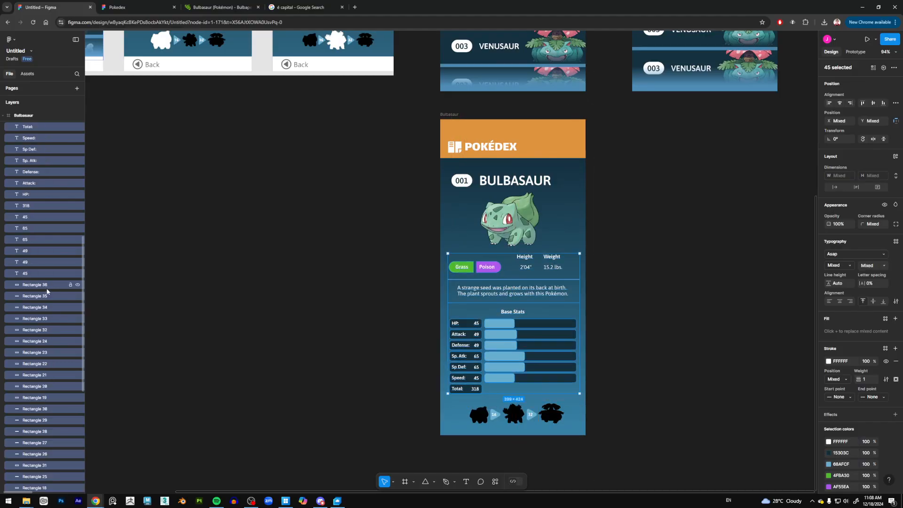
scroll(37, 263, "up", 3)
right_click(28, 230)
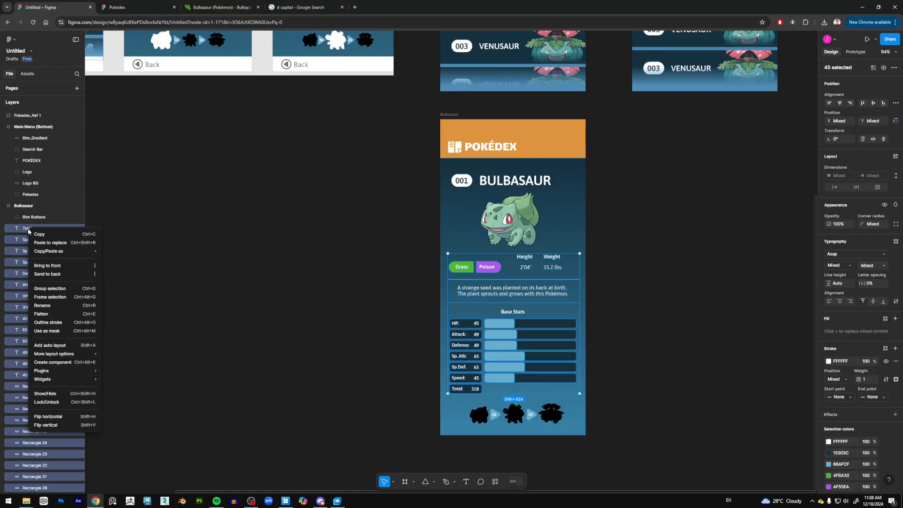
left_click(62, 292)
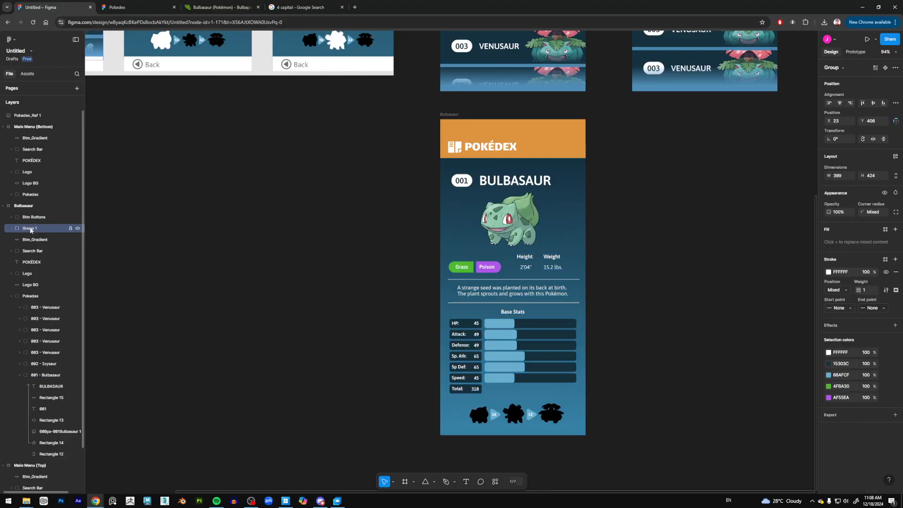
Rename the new stats and description group Pokedex Entry
double_click(29, 228)
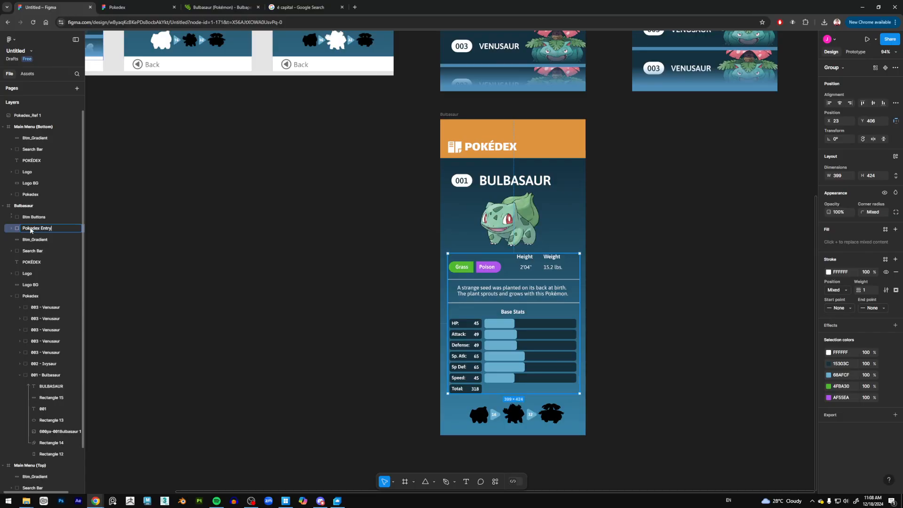
type("Pokedex Entry")
key("Return")
Switch to prototype mode and select the Main Menu (Top) frame to show its existing connections
scroll(537, 354, "down", 2)
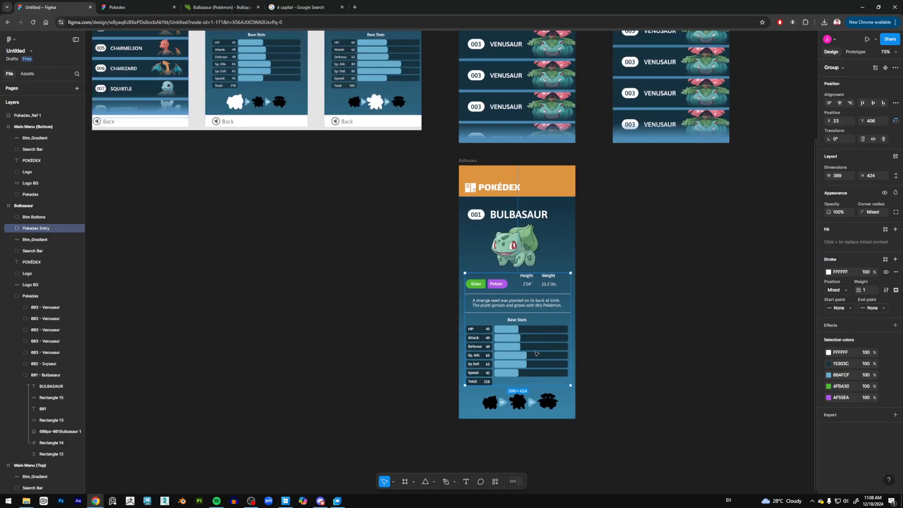
scroll(536, 354, "down", 3)
scroll(582, 242, "up", 5)
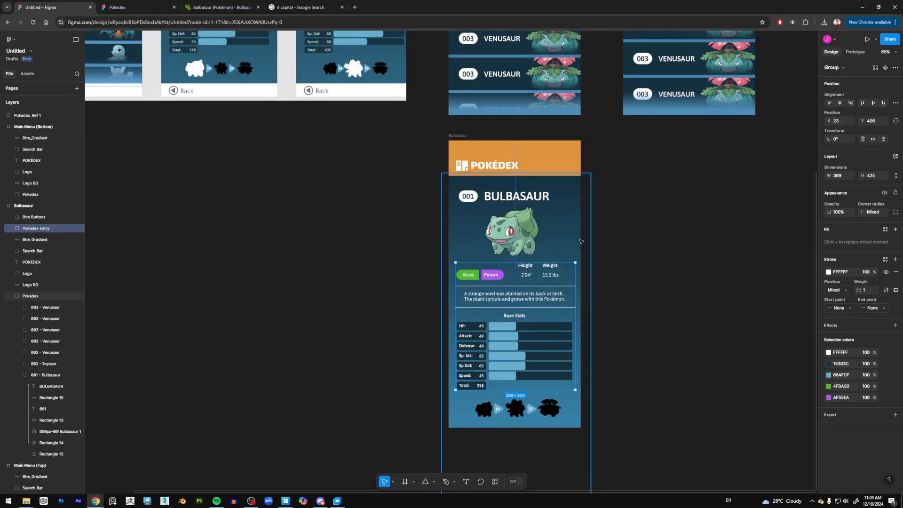
scroll(582, 241, "up", 7)
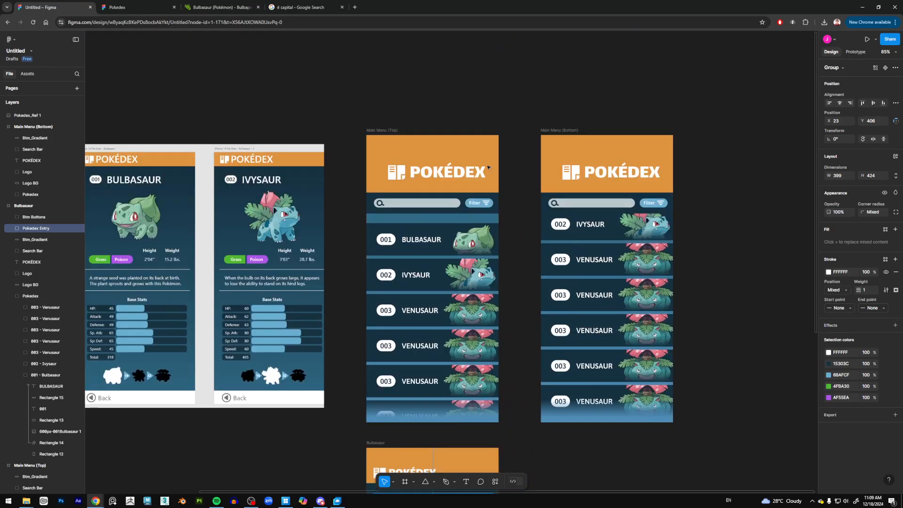
scroll(376, 207, "down", 3)
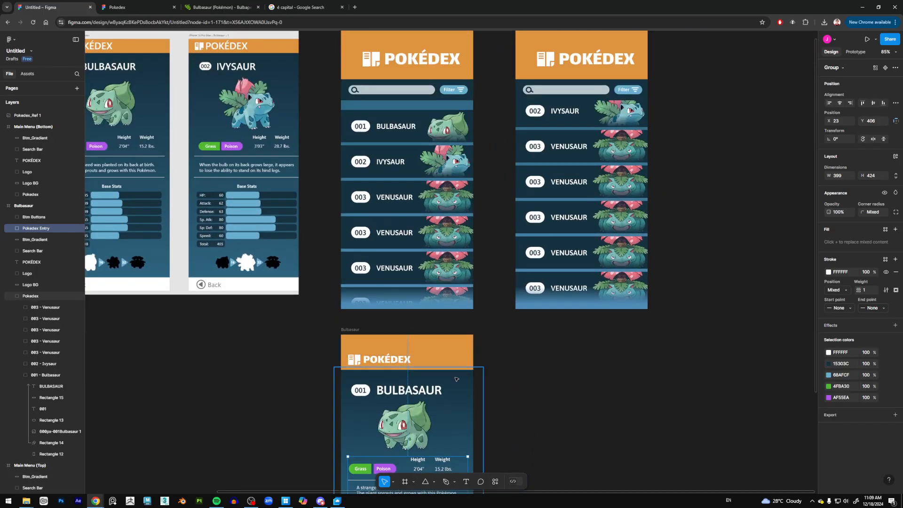
scroll(357, 308, "up", 2)
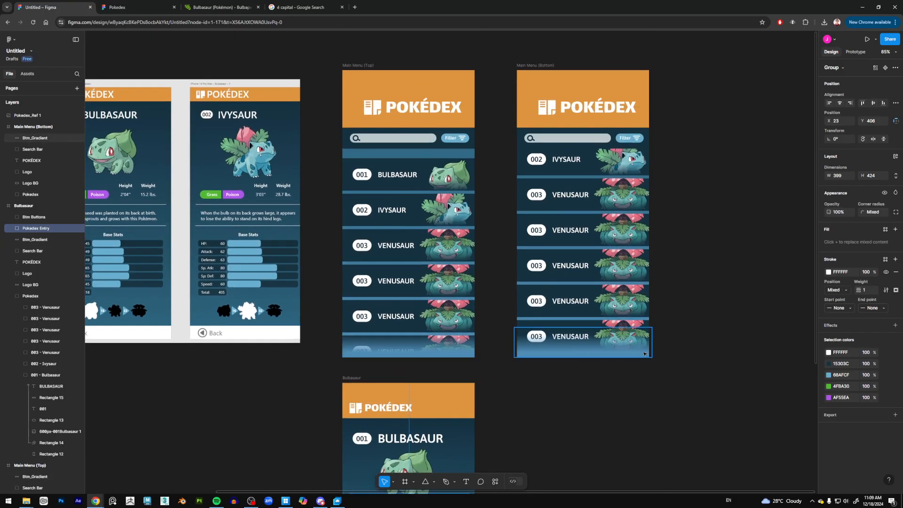
left_click(853, 53)
left_click(357, 66)
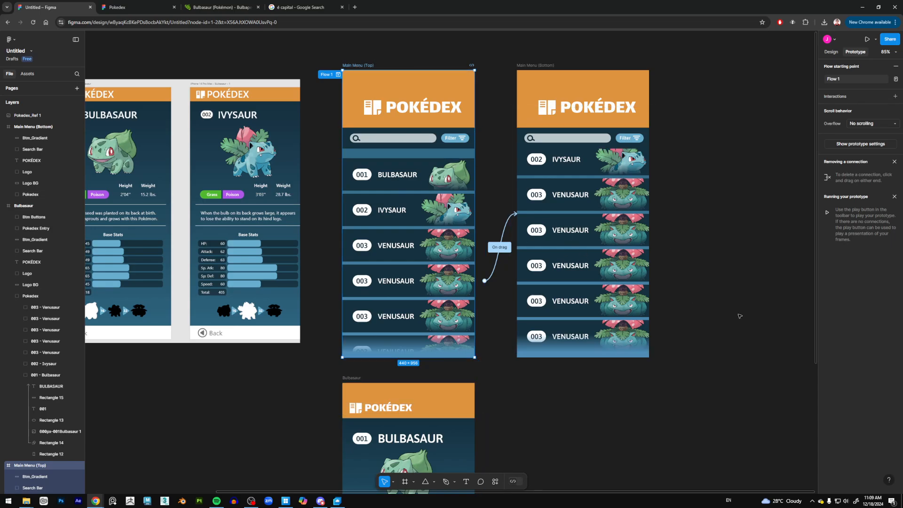
mouse_move(703, 273)
left_mouse_down()
mouse_move(713, 250)
mouse_move(713, 271)
left_mouse_up()
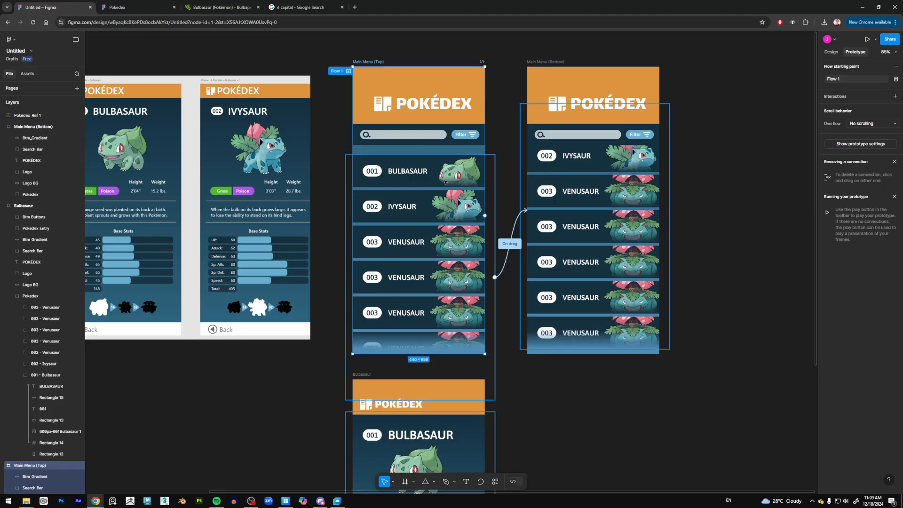
Connect the 001 - Bulbasaur row in Main Menu (Top)'s Pokedex group to the Bulbasaur frame with an on-tap navigation
left_click(444, 183)
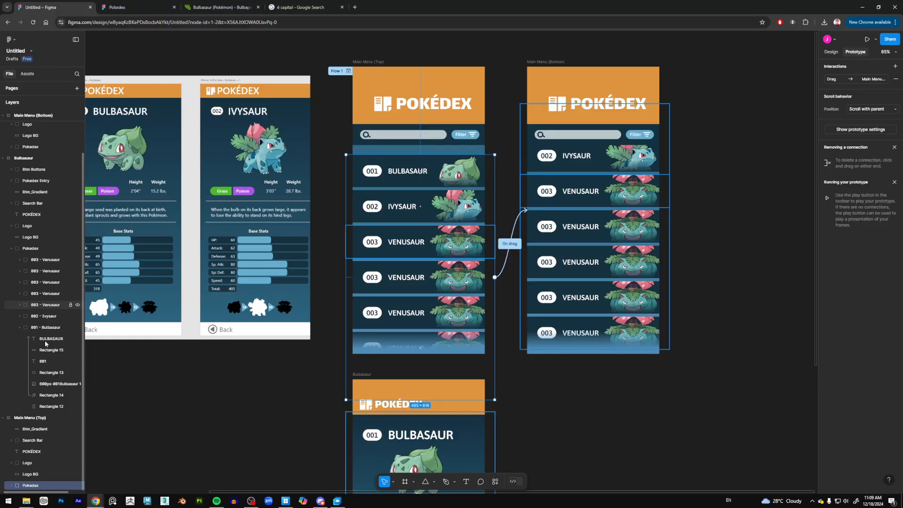
left_click(11, 485)
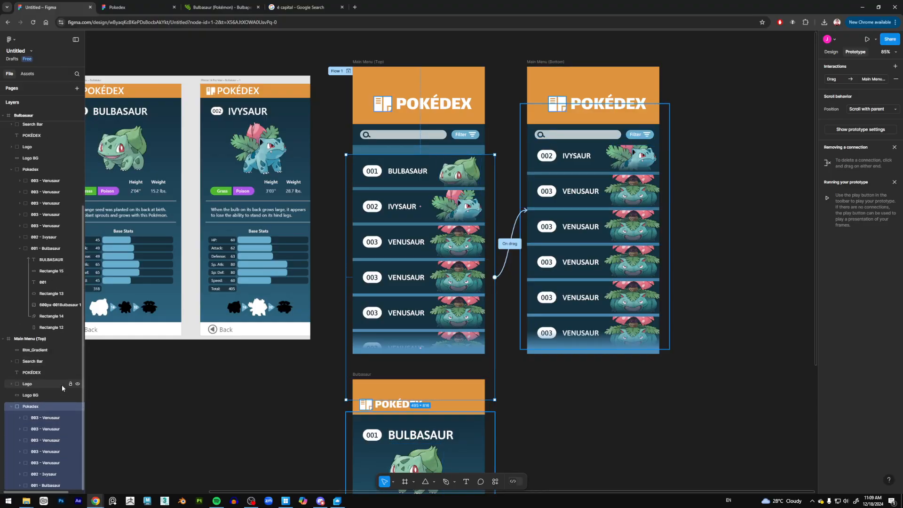
left_click(50, 487)
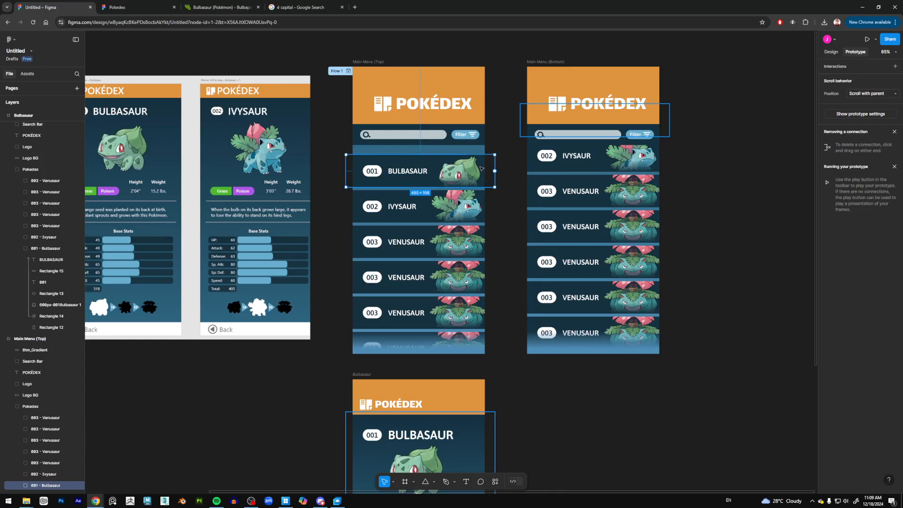
left_click_drag(501, 200, 433, 389)
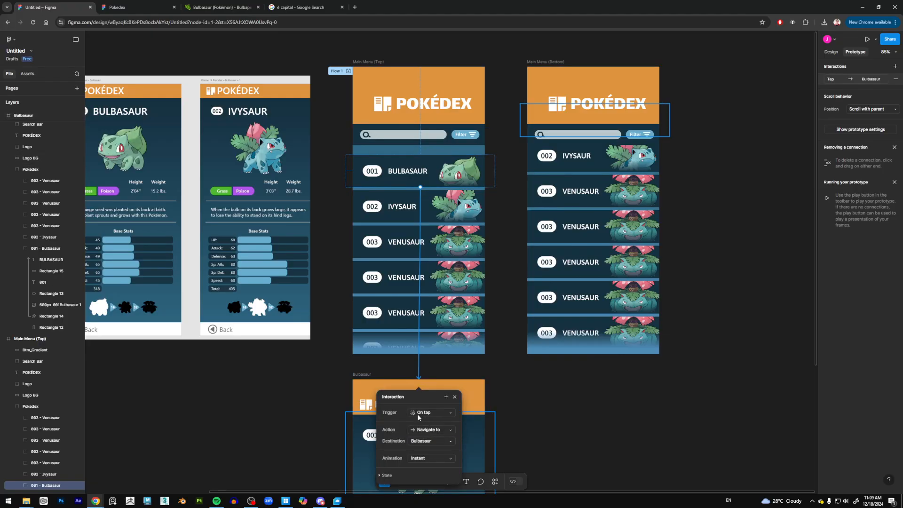
Set the Bulbasaur row's interaction to a Smart animate transition with an Ease in and out curve
left_click(439, 458)
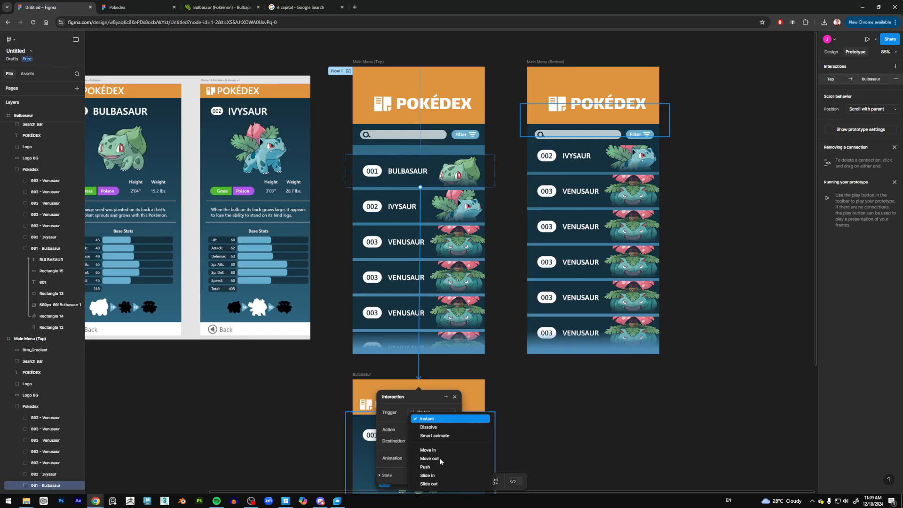
left_click(442, 439)
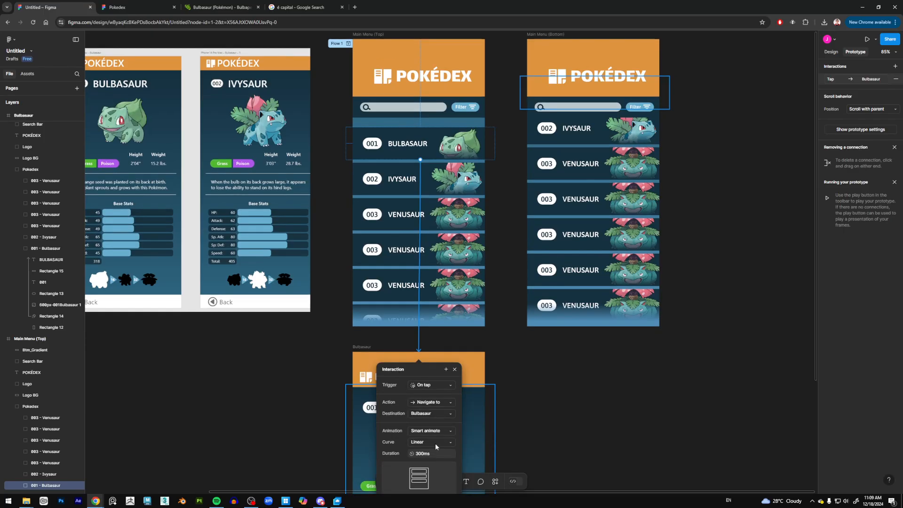
left_click(434, 441)
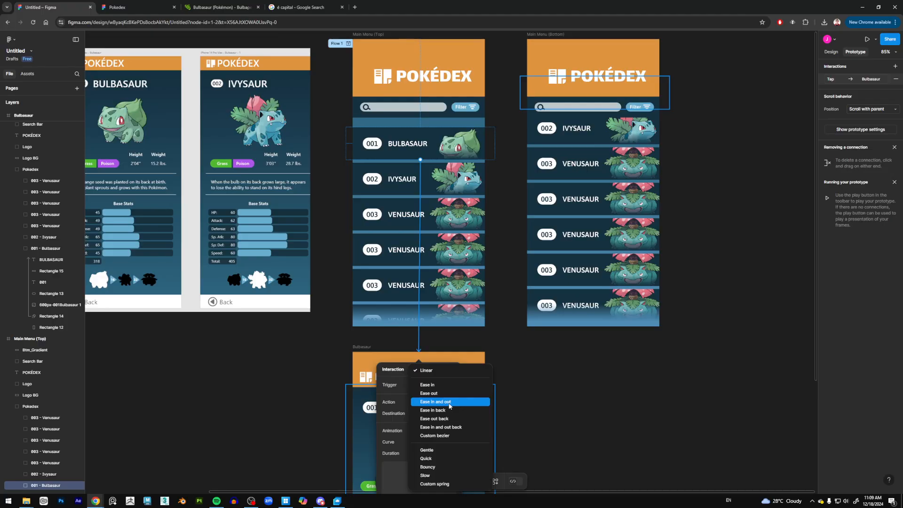
left_click(450, 406)
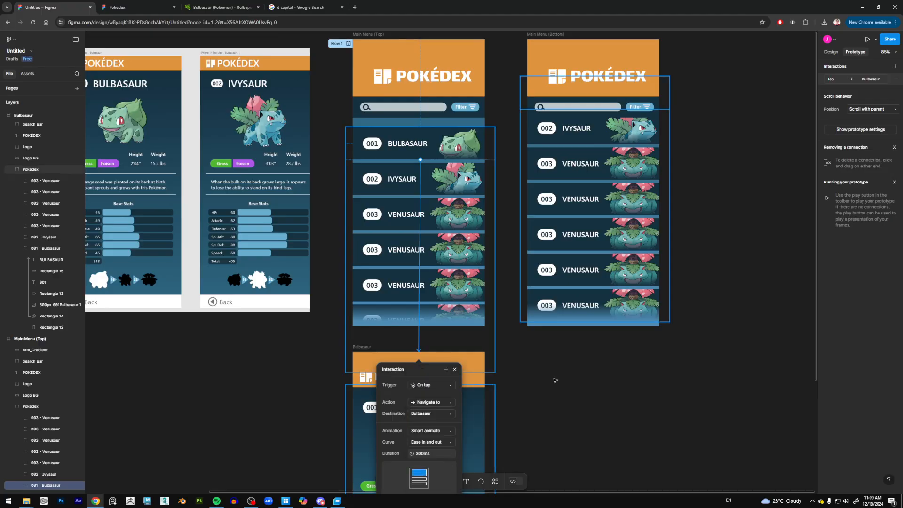
left_click(703, 333)
scroll(704, 332, "up", 1)
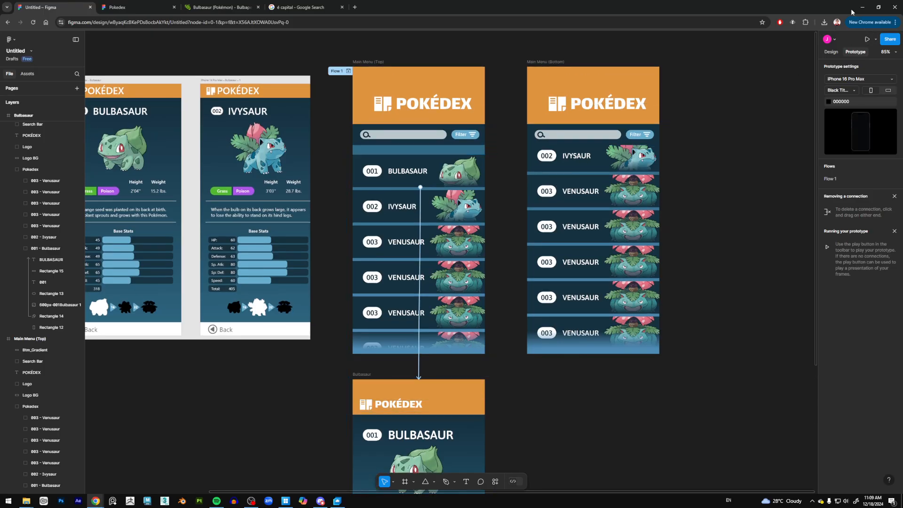
Preview the prototype from Main Menu (Top), testing the list scroll and the Bulbasaur row link, and close the preview
left_click(374, 63)
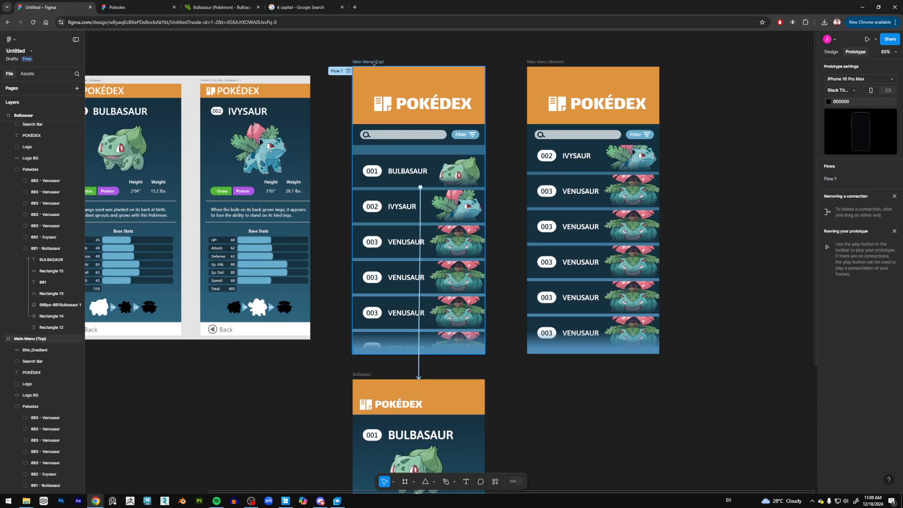
left_click(868, 40)
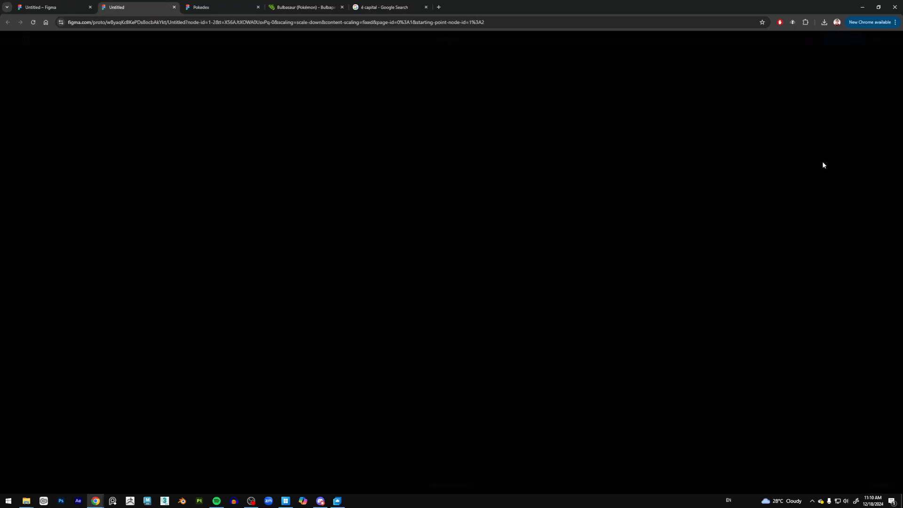
scroll(461, 328, "down", 2)
scroll(461, 328, "up", 2)
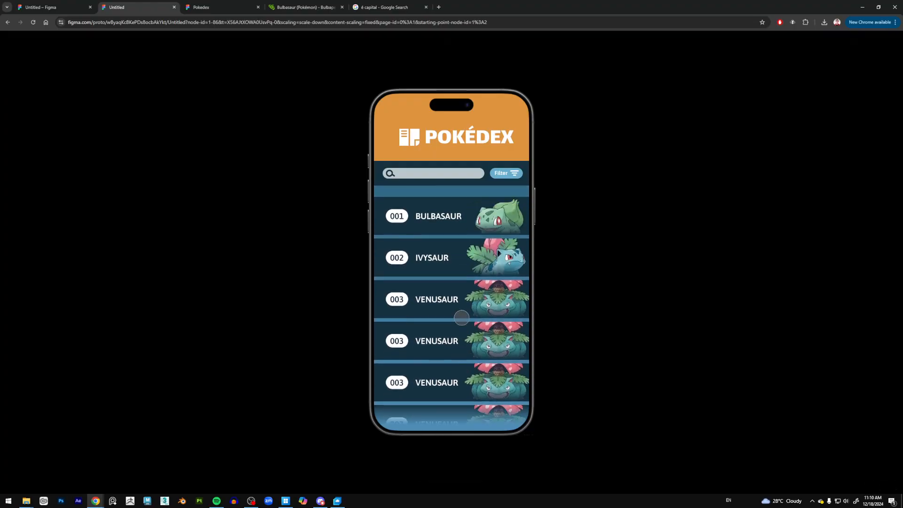
left_click(469, 342)
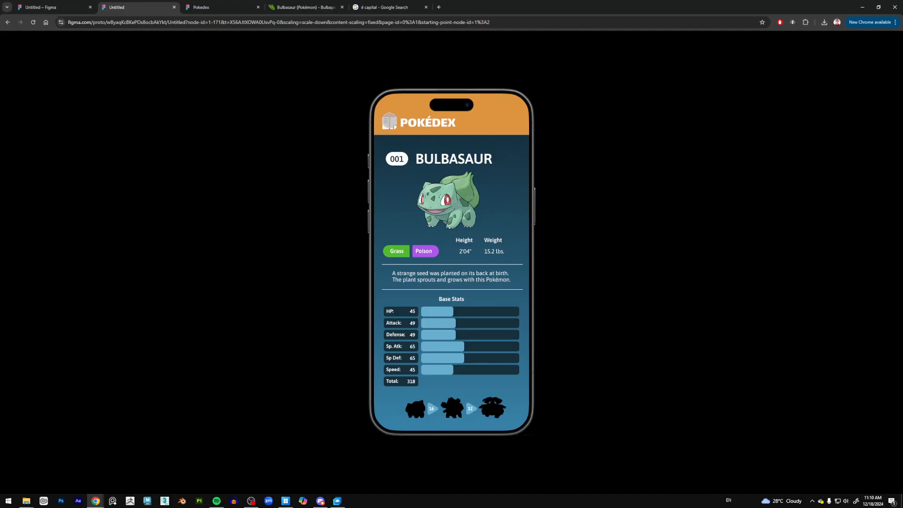
left_click(174, 7)
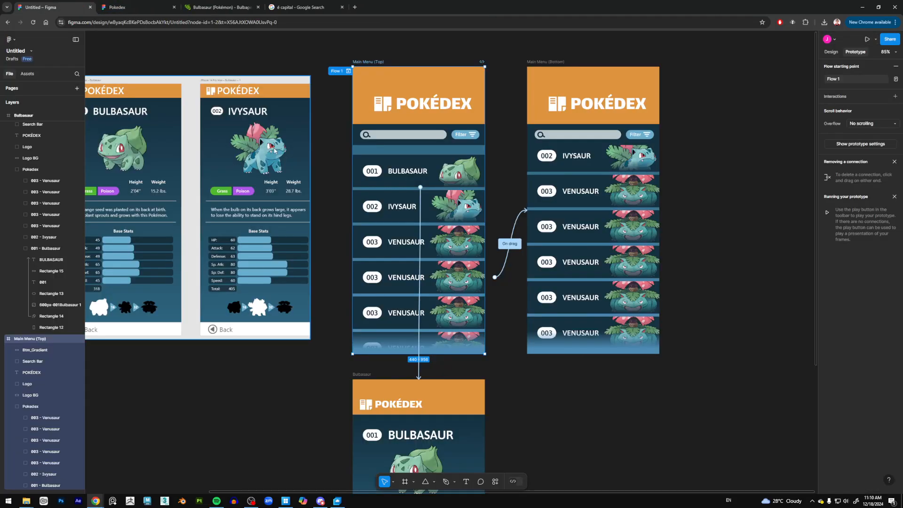
Connect the logo icon in the Bulbasaur frame's header to Main Menu (Top) with an on-tap Smart animate navigation
key("Escape")
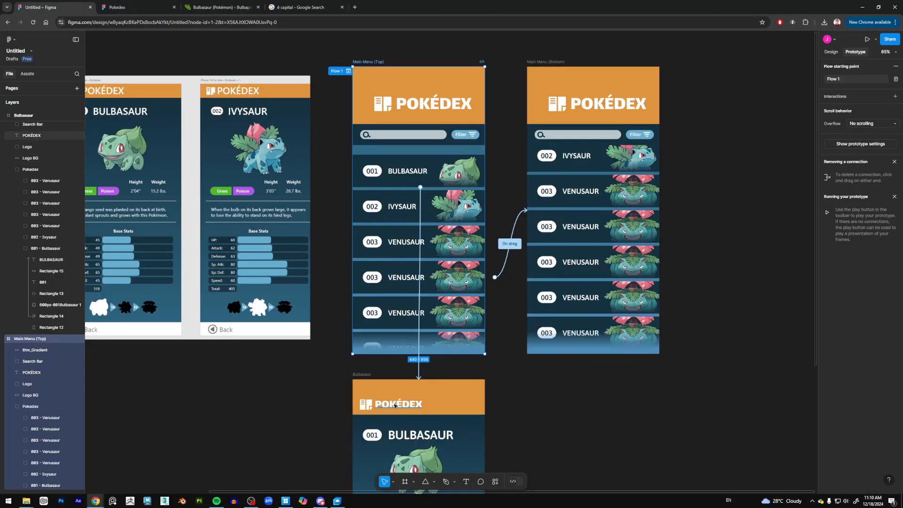
left_click(370, 407)
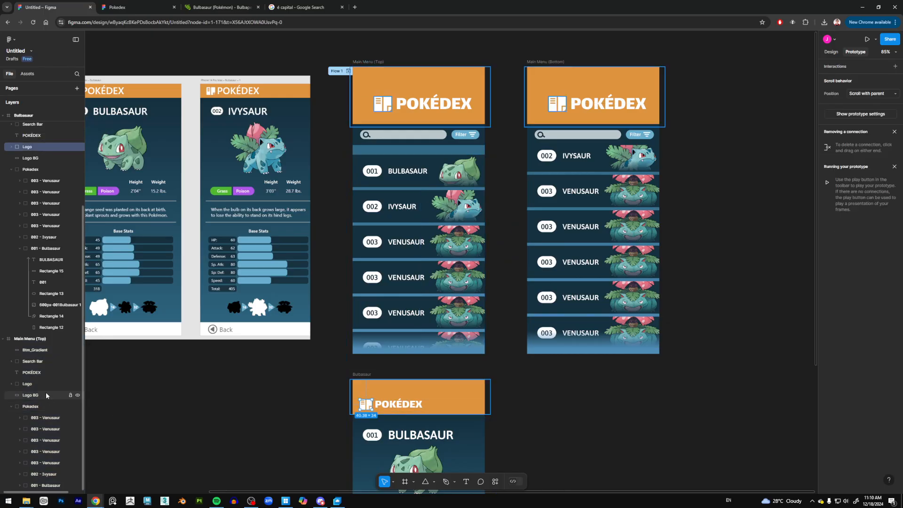
scroll(45, 391, "up", 3)
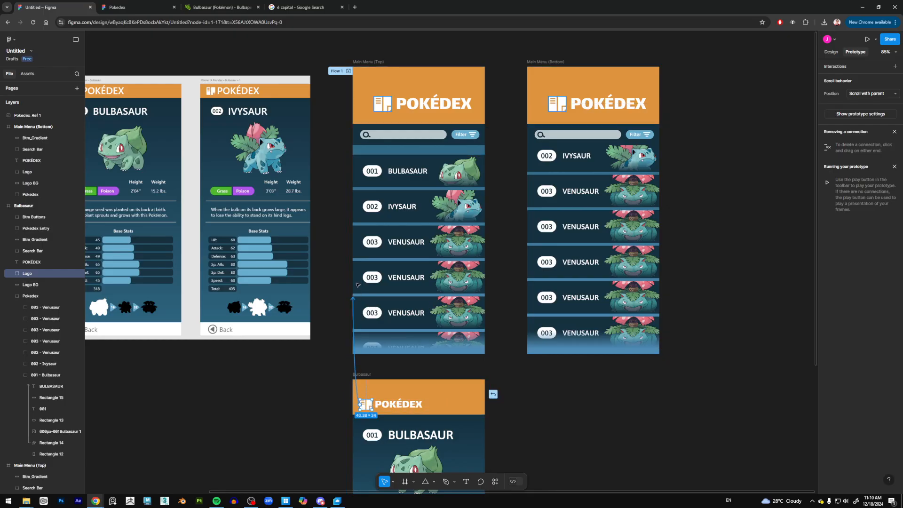
left_click_drag(367, 410, 358, 269)
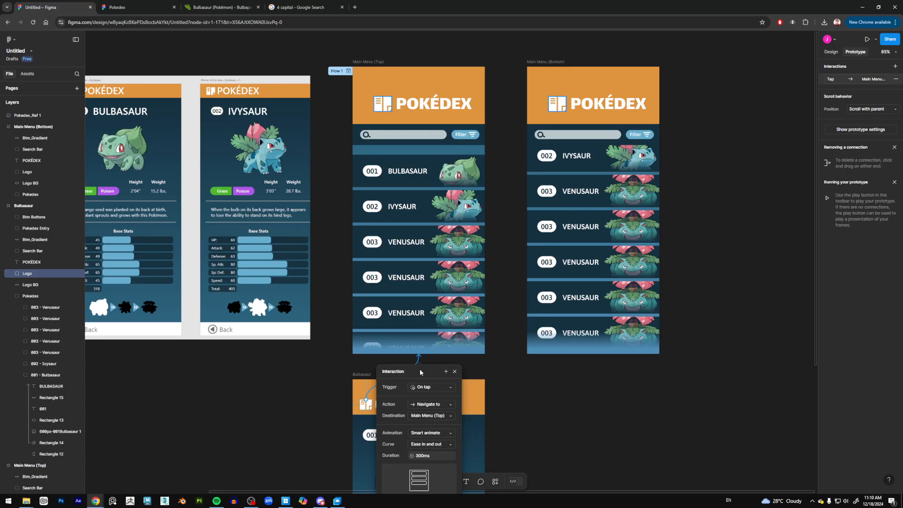
left_click(574, 413)
Connect the POKÉDEX title text in the Bulbasaur frame to Main Menu (Top) with an on-tap Smart animate navigation
left_click(399, 412)
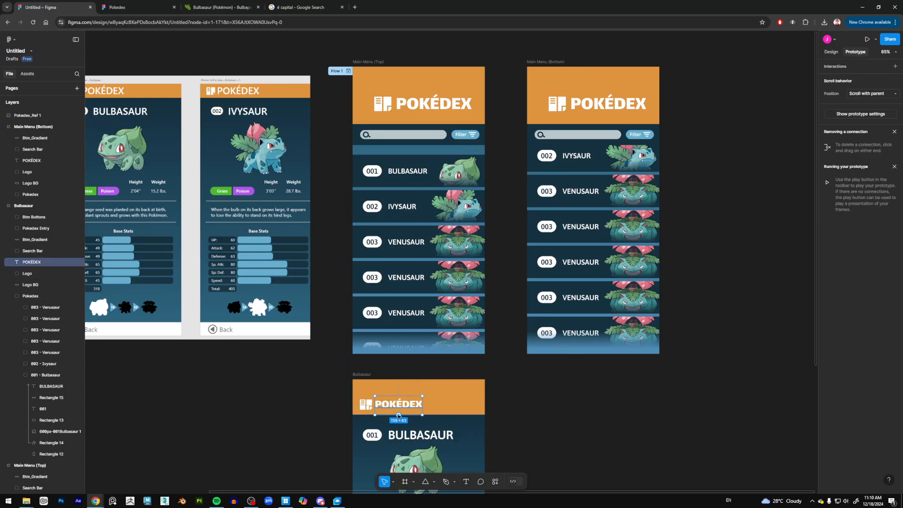
left_click_drag(399, 416, 418, 348)
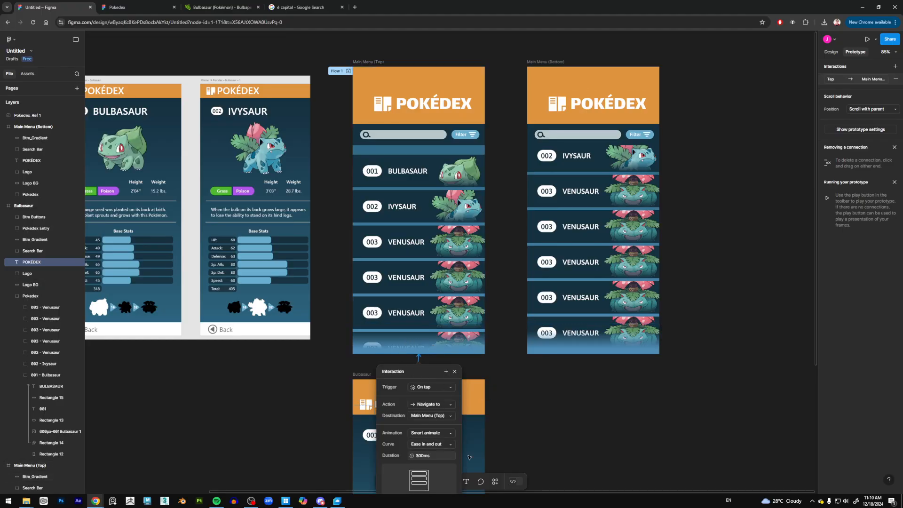
left_click(607, 407)
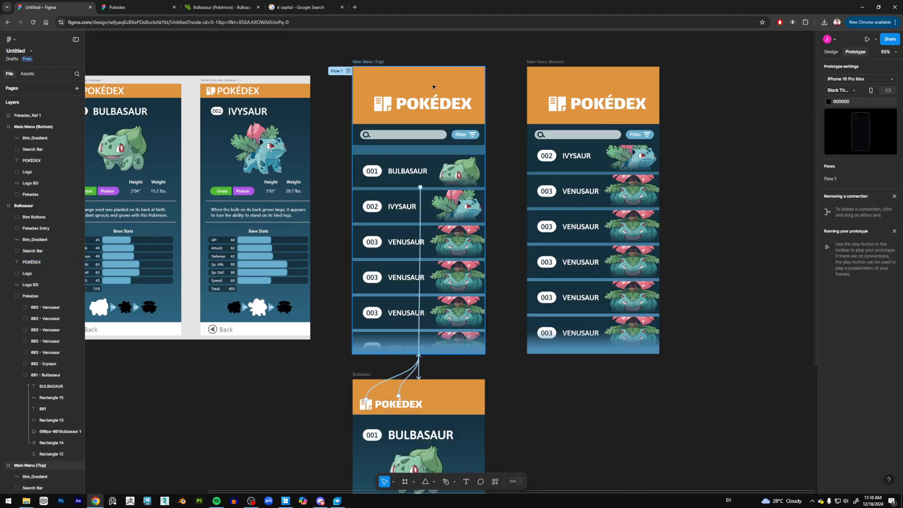
Preview the prototype from Main Menu (Top), testing the Bulbasaur row link and the header links back, and close the preview
left_click(363, 62)
left_click(868, 39)
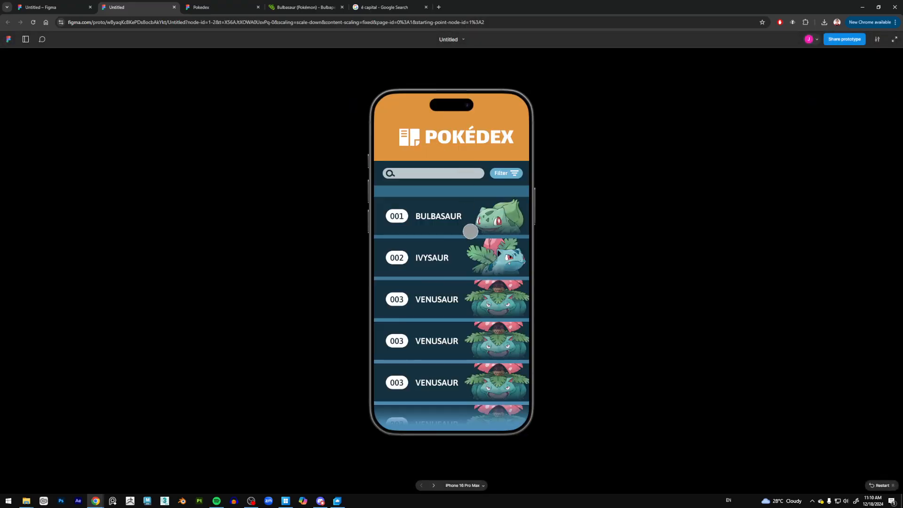
left_click(497, 224)
left_click(489, 228)
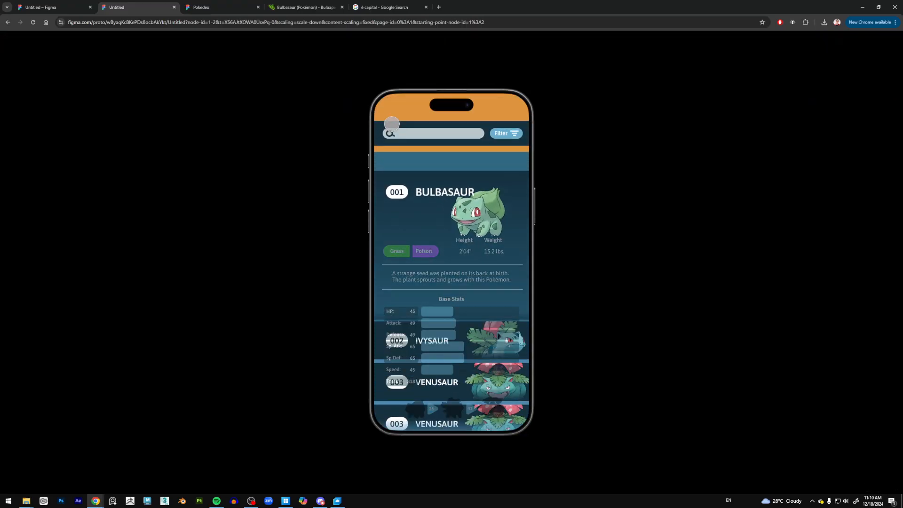
left_click(503, 208)
left_click(412, 131)
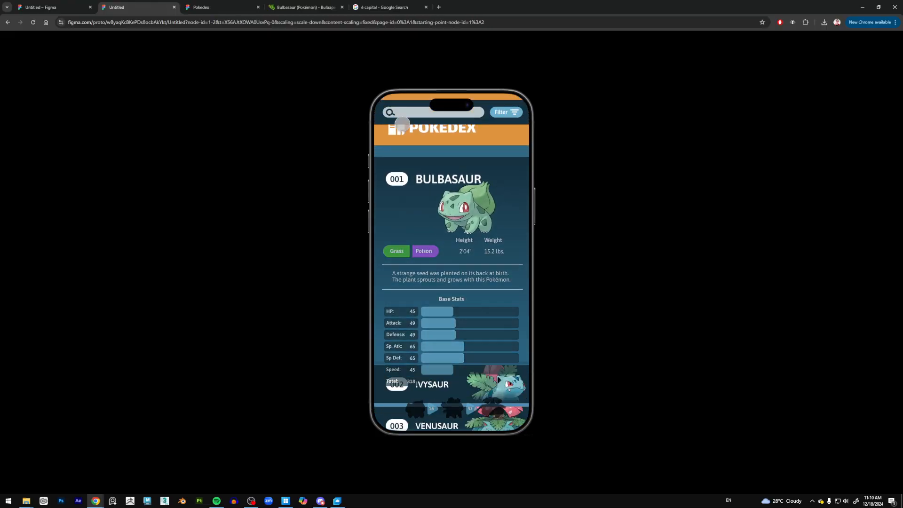
left_click(501, 215)
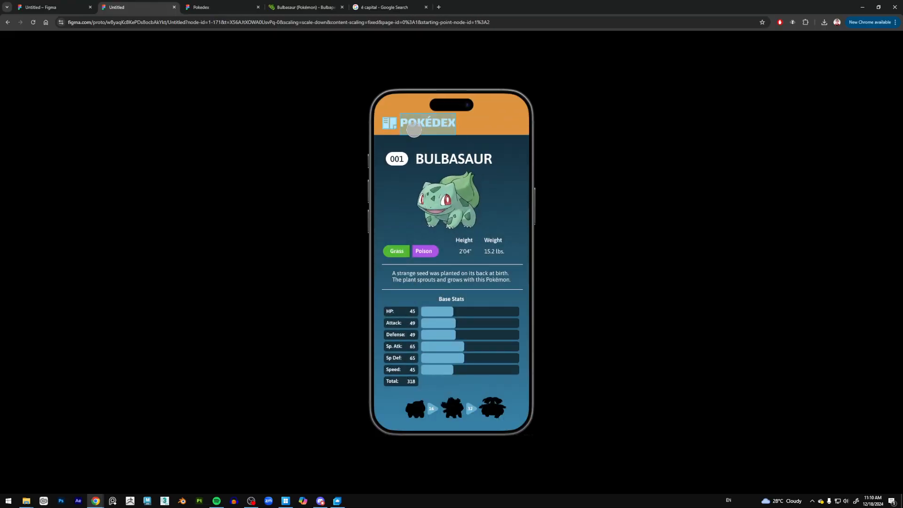
left_click(409, 126)
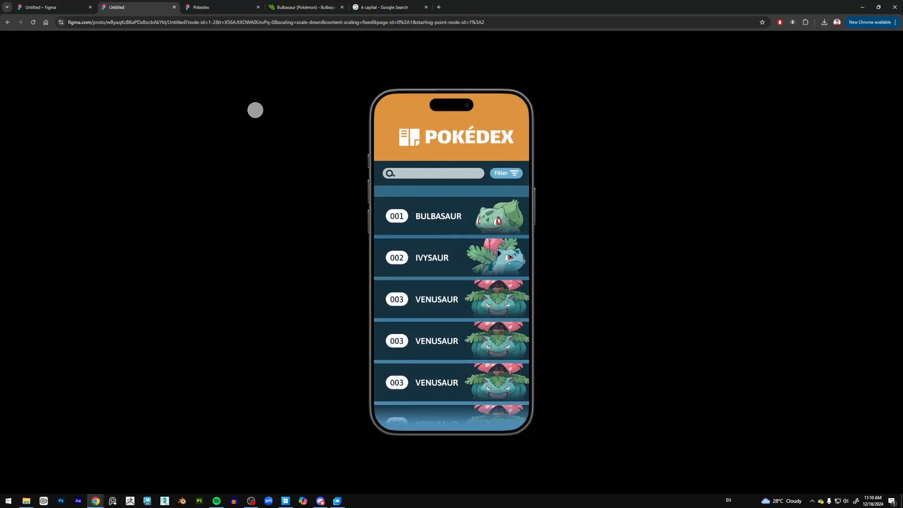
left_click(174, 7)
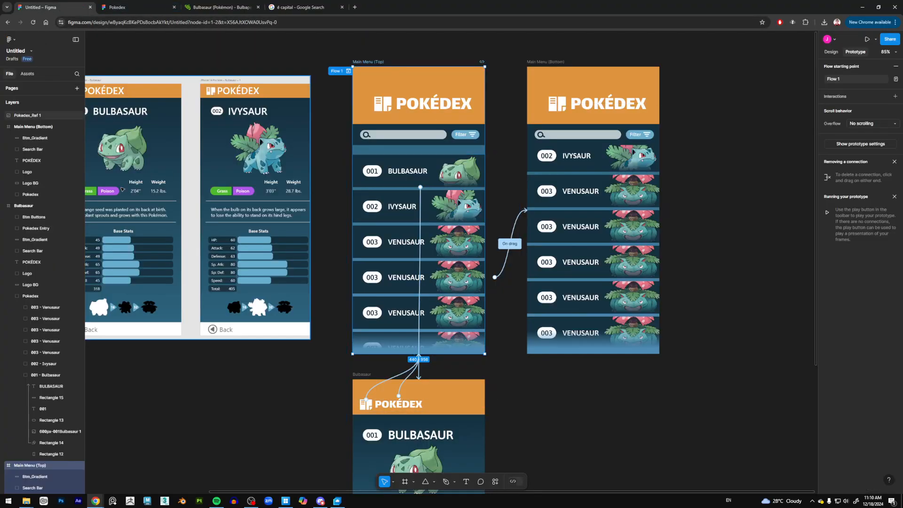
Move the Search Bar layer beneath Logo BG in the Main Menu (Bottom), Bulbasaur and Main Menu (Top) frames
left_click(34, 149)
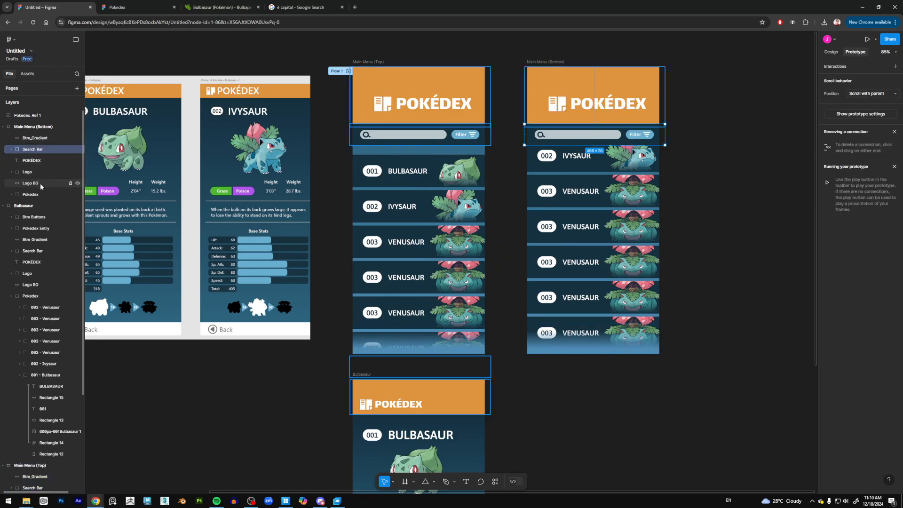
left_click_drag(38, 190, 39, 189)
scroll(42, 288, "down", 3)
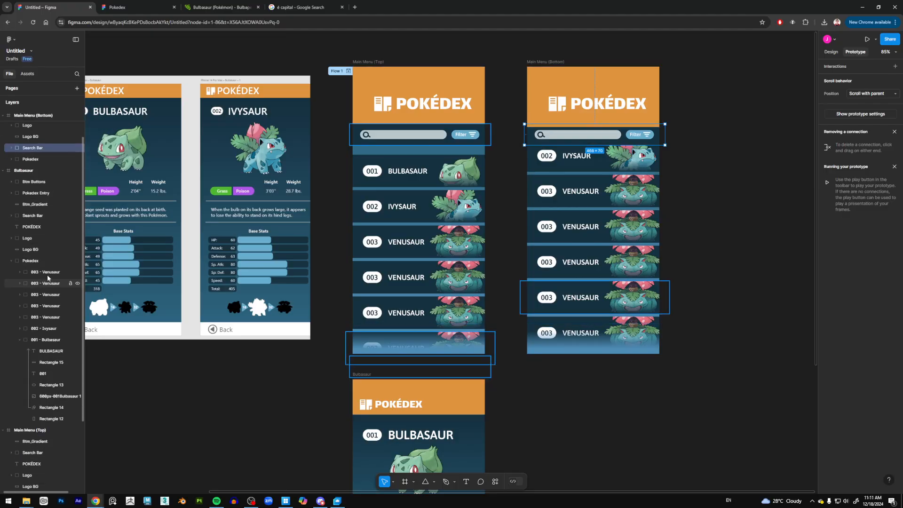
left_click_drag(41, 185, 39, 220)
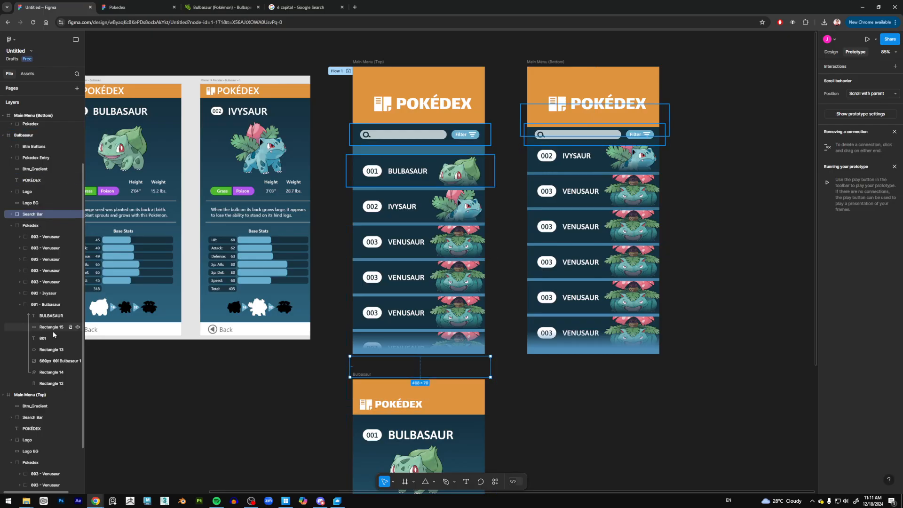
scroll(53, 331, "down", 2)
left_click_drag(38, 361, 38, 398)
scroll(269, 366, "up", 2)
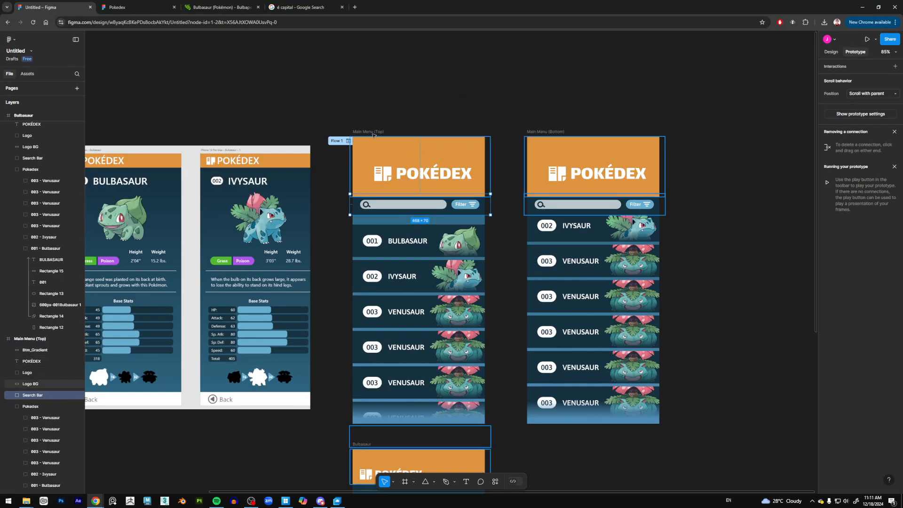
Preview the flow from Main Menu (Top) again, repeatedly checking the header and search bar transition to and from Bulbasaur, and close it
left_click(29, 339)
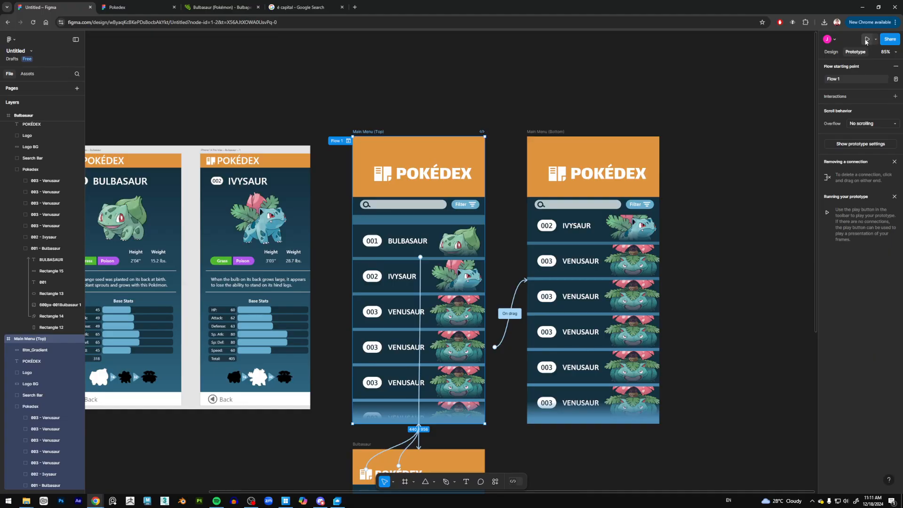
left_click(867, 40)
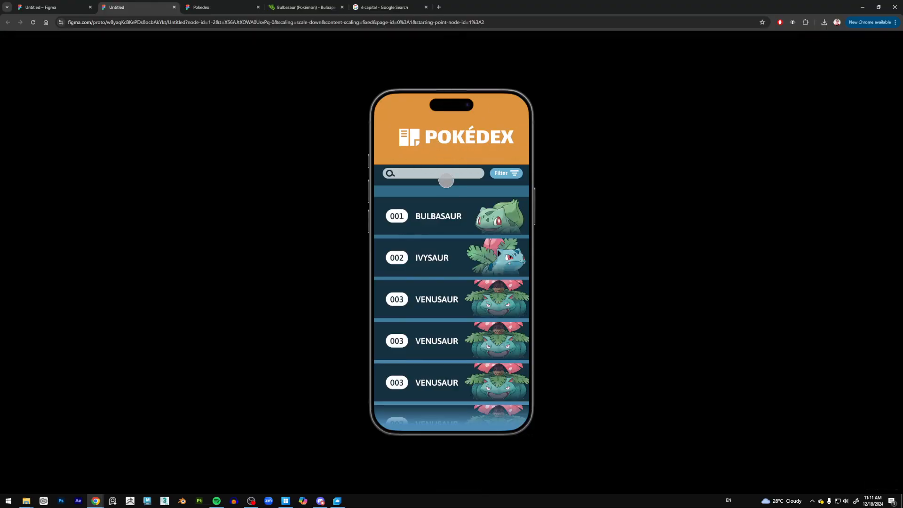
left_click(507, 221)
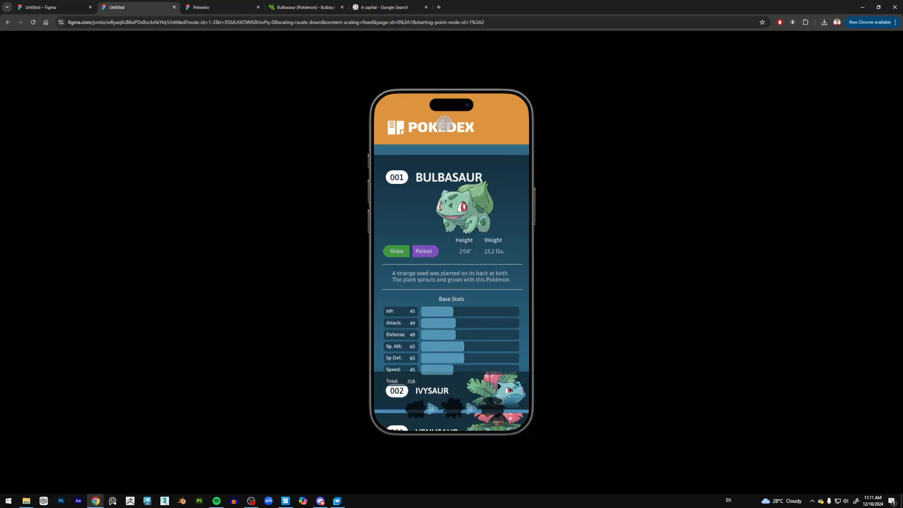
left_click(498, 213)
left_click(435, 126)
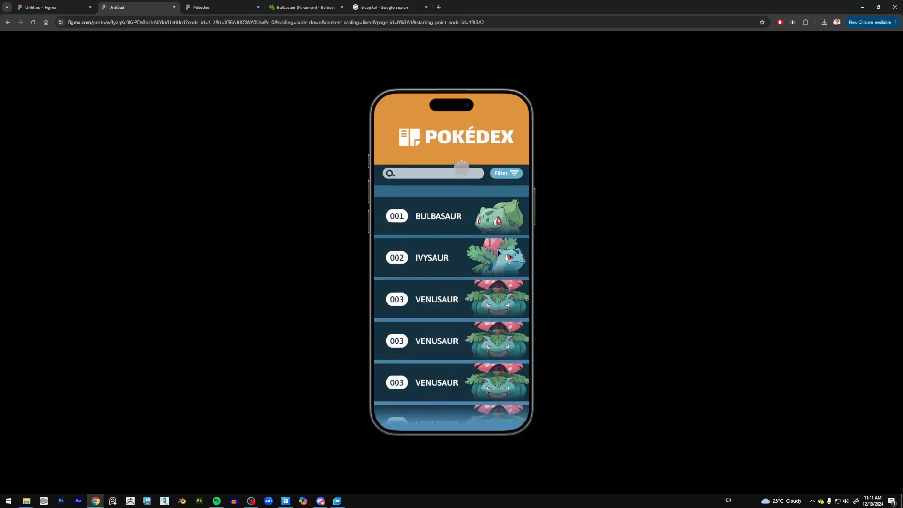
left_click(494, 215)
left_click(435, 123)
left_click(499, 207)
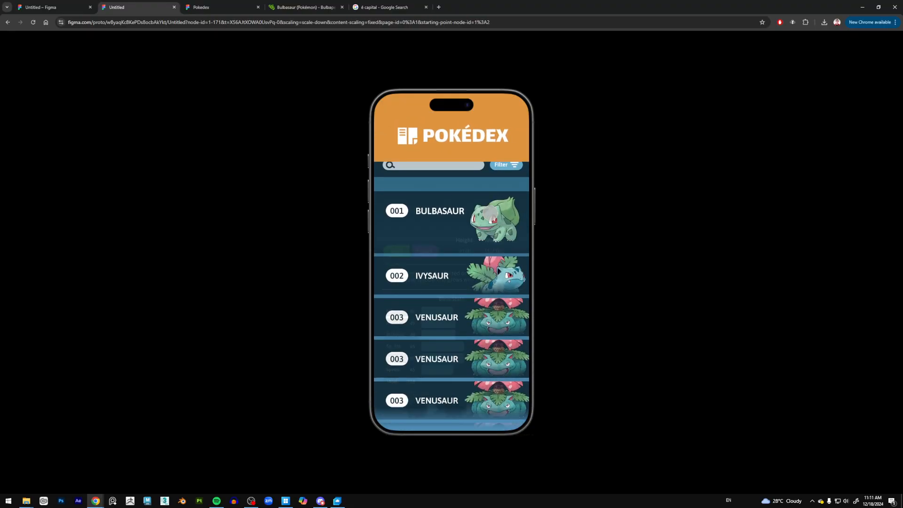
left_click(440, 129)
left_click(501, 212)
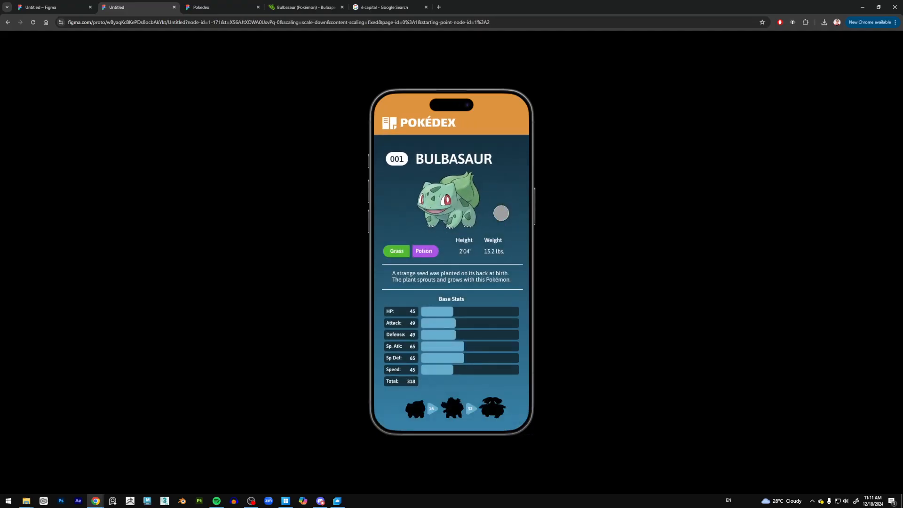
left_click(430, 115)
left_click(494, 209)
left_click(440, 121)
left_click(494, 212)
left_click(436, 119)
left_click(493, 216)
left_click(440, 120)
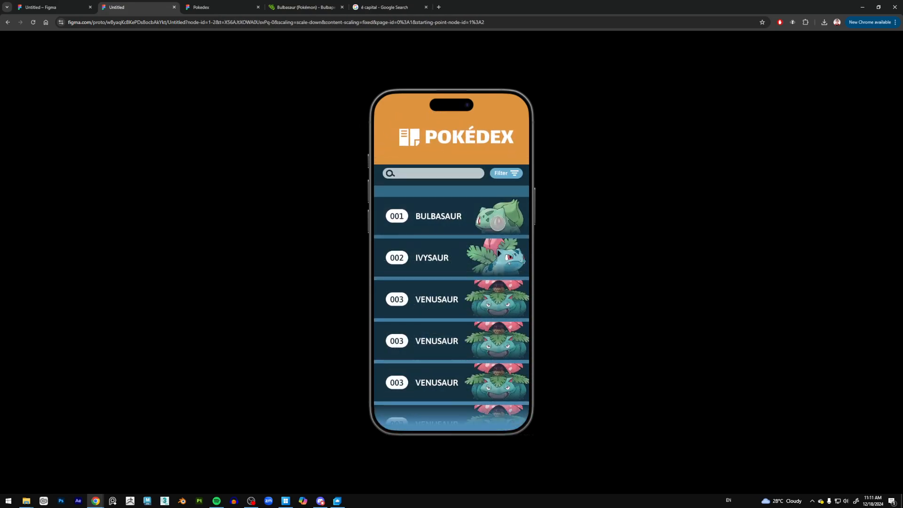
left_click(500, 220)
left_click(437, 125)
left_click(174, 8)
Turn off Clip content for the Bulbasaur frame
scroll(545, 238, "down", 5)
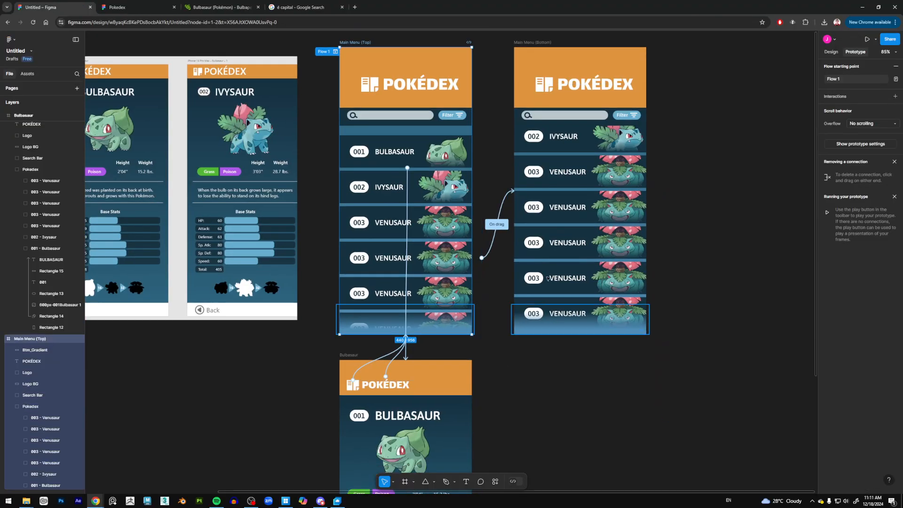
scroll(545, 238, "down", 1)
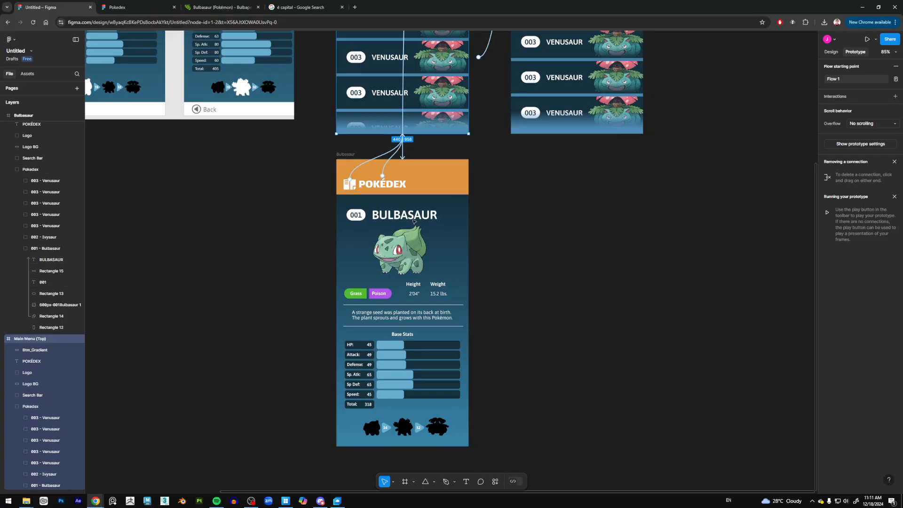
left_click(45, 475)
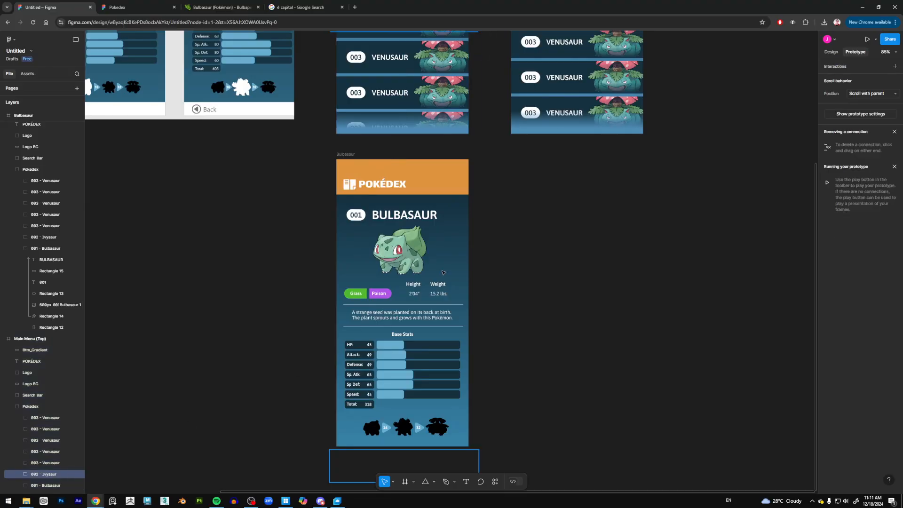
key("Escape")
left_click(347, 155)
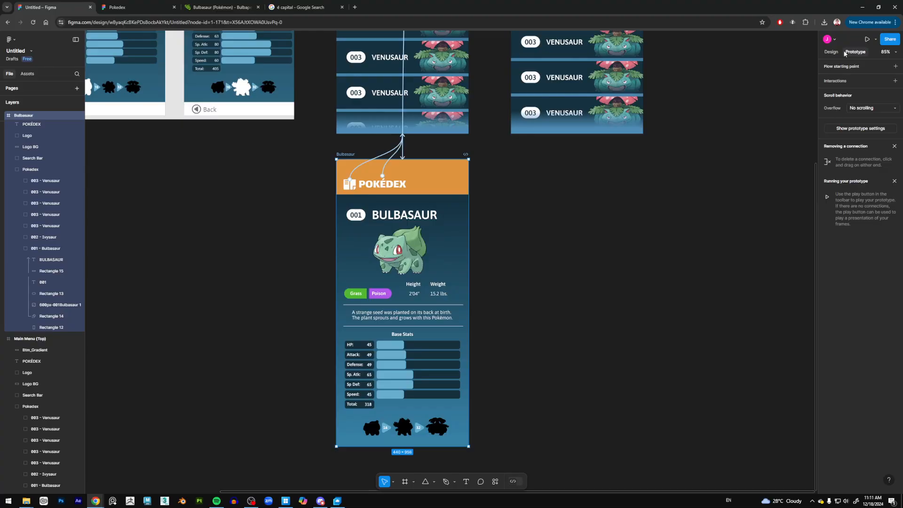
left_click(831, 53)
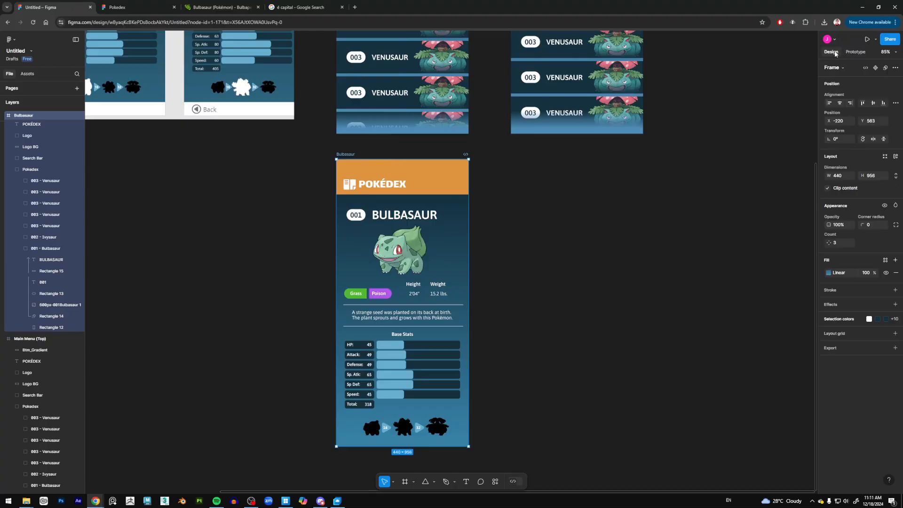
left_click(828, 189)
scroll(550, 263, "down", 2)
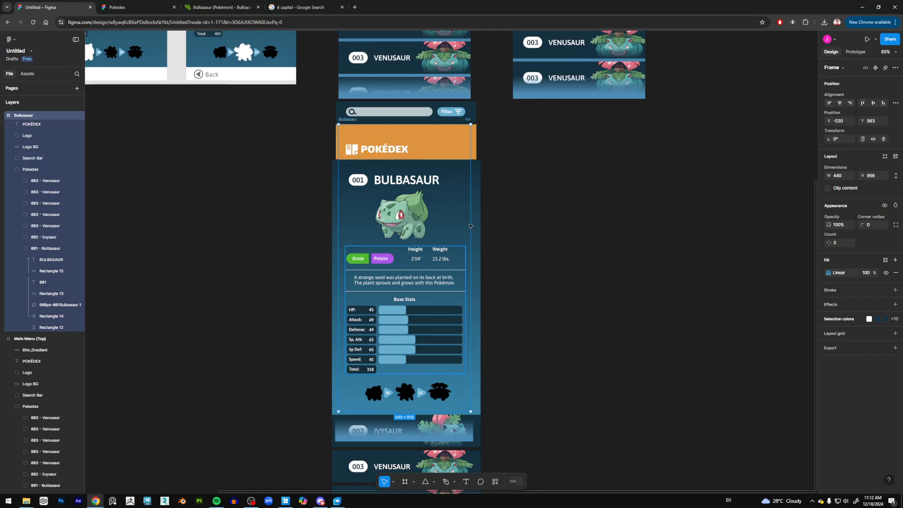
Collapse the Main Menu (Top) and Main Menu (Bottom) frames and the Bulbasaur frame's 001 - Bulbasaur group in the layer list
scroll(538, 252, "down", 3)
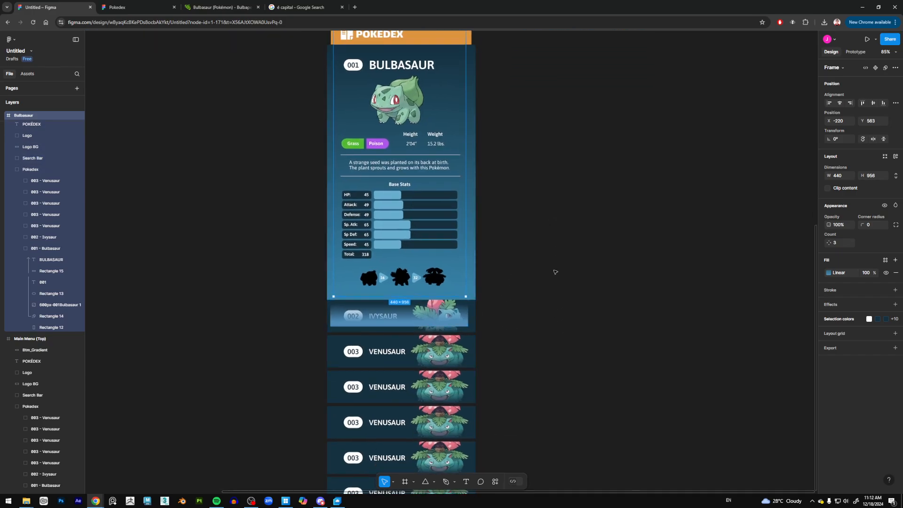
scroll(529, 257, "down", 2)
scroll(539, 274, "up", 2)
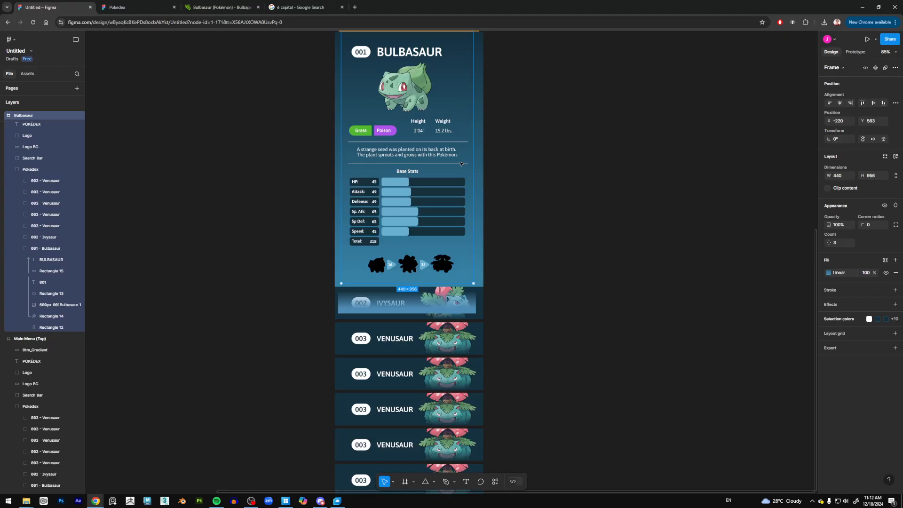
scroll(518, 259, "up", 2)
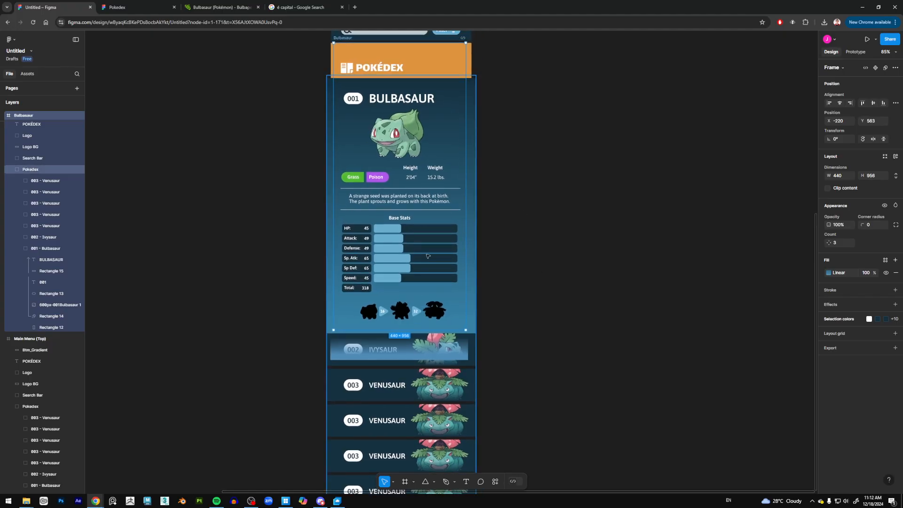
scroll(511, 333, "up", 2)
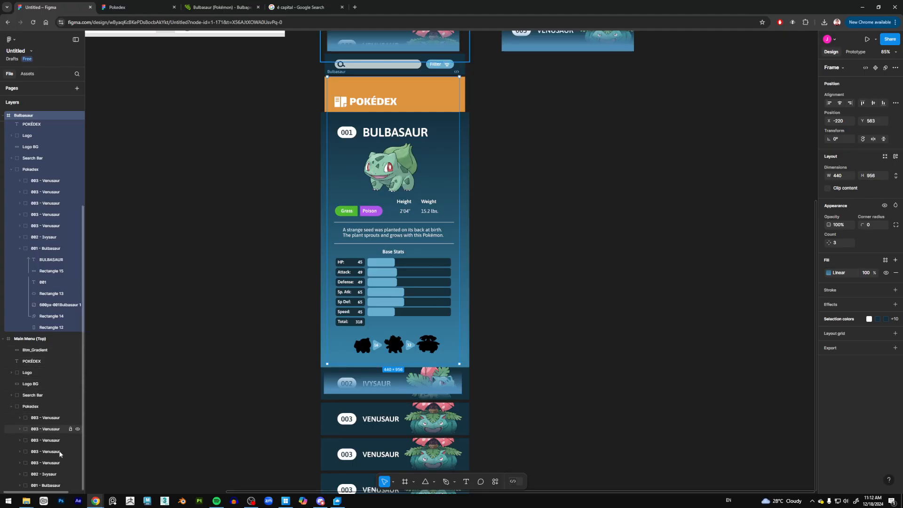
left_click(47, 474)
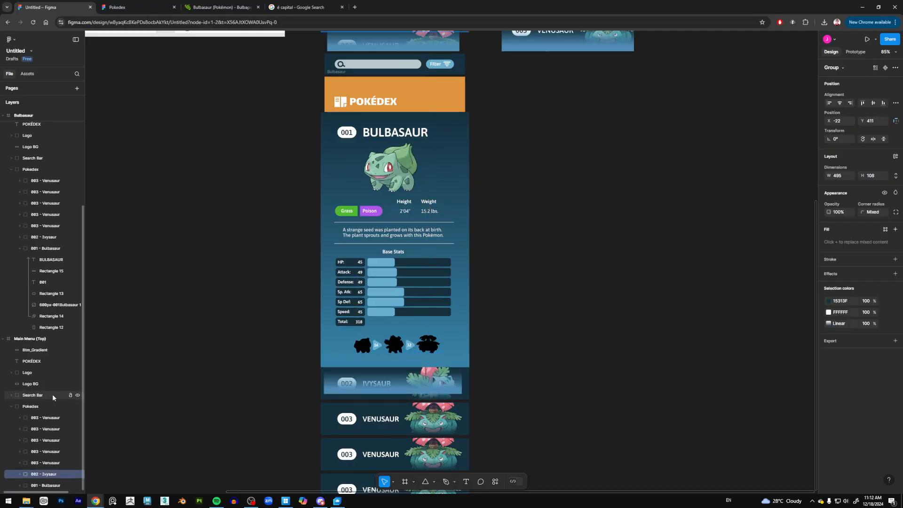
left_click(4, 338)
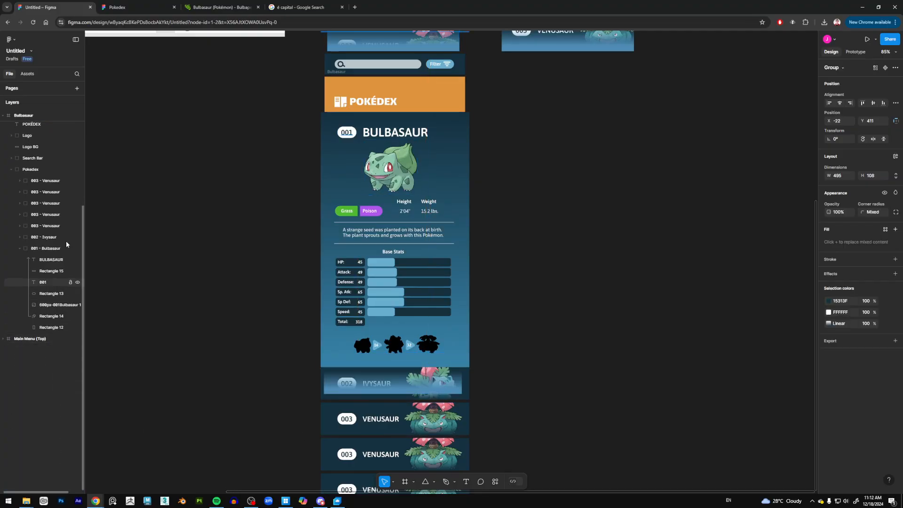
scroll(52, 221, "up", 3)
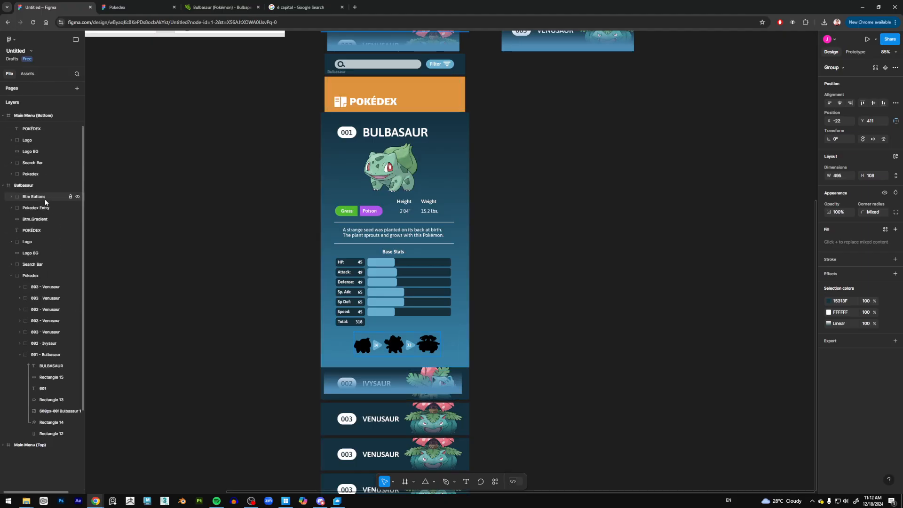
scroll(47, 204, "up", 1)
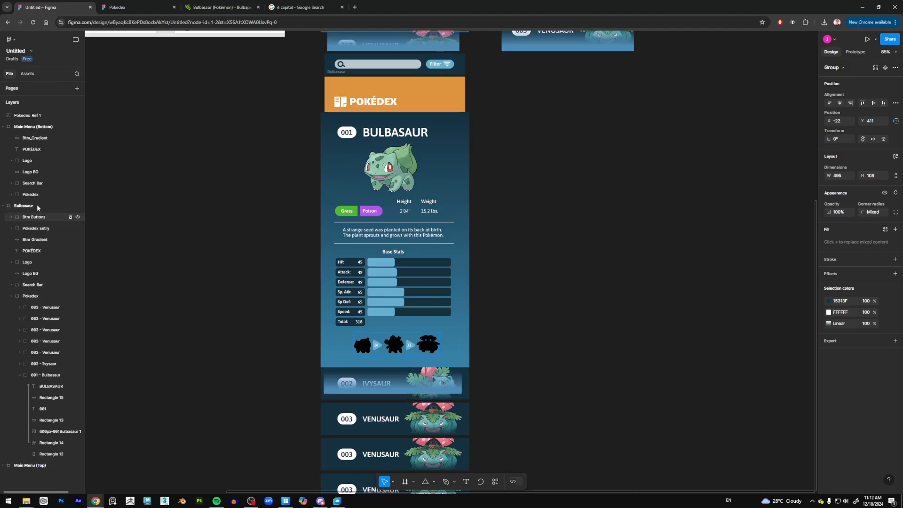
left_click(3, 127)
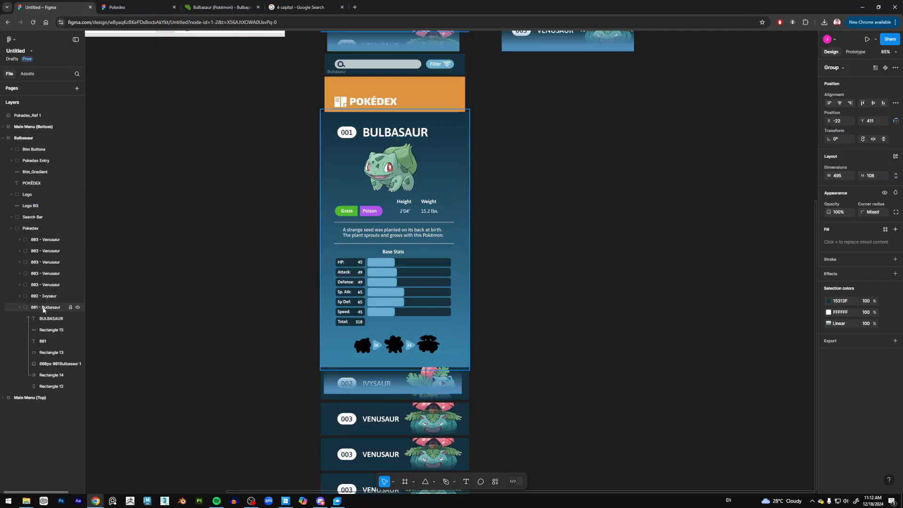
left_click(19, 308)
Move the Bulbasaur frame's 002 - Ivysaur row out beside the page to about X 517, Y 255, and expand its group's layers
left_click(55, 297)
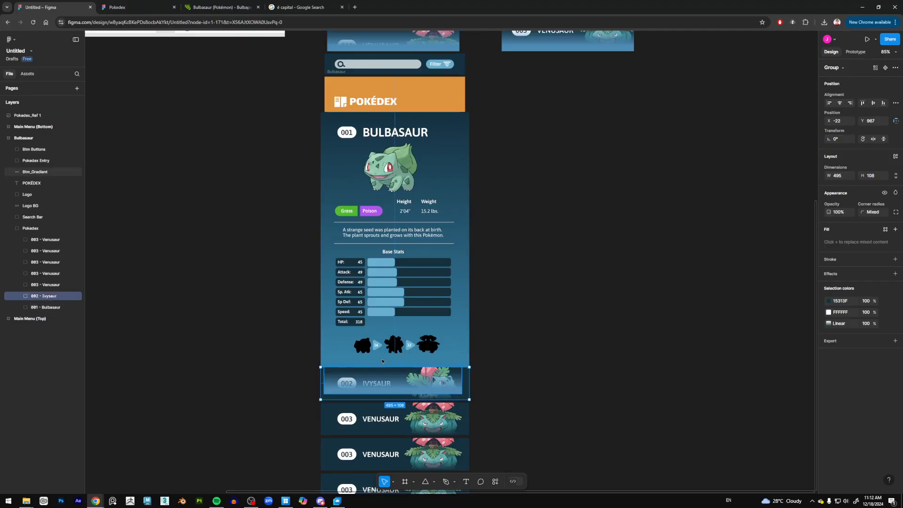
left_click_drag(447, 389, 610, 177)
scroll(528, 277, "up", 2)
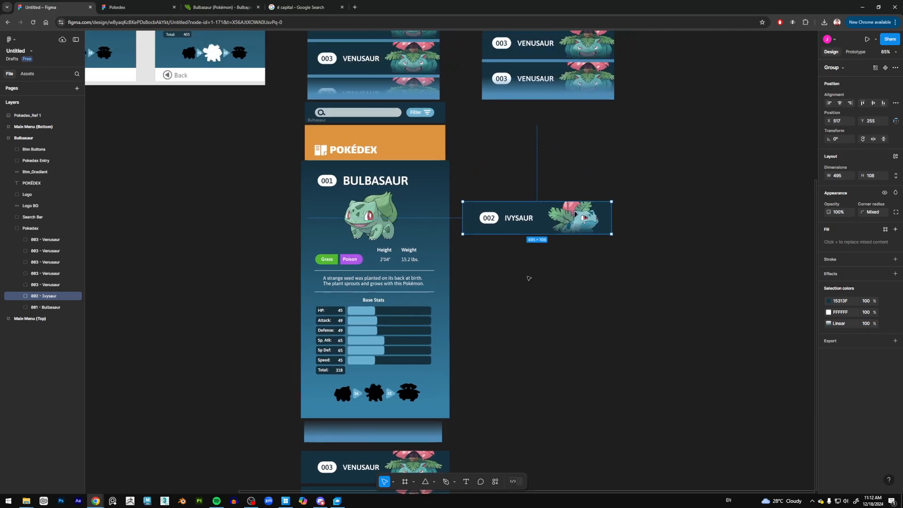
left_click(19, 296)
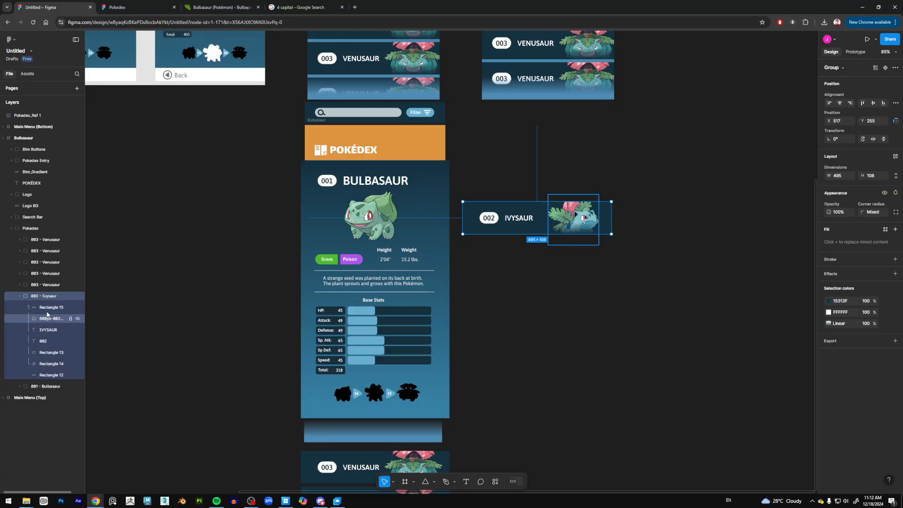
Stretch the 002 - Ivysaur group's Rectangle 12 background to the Bulbasaur page's full height, 495 × 858 at Y 118
left_click(48, 376)
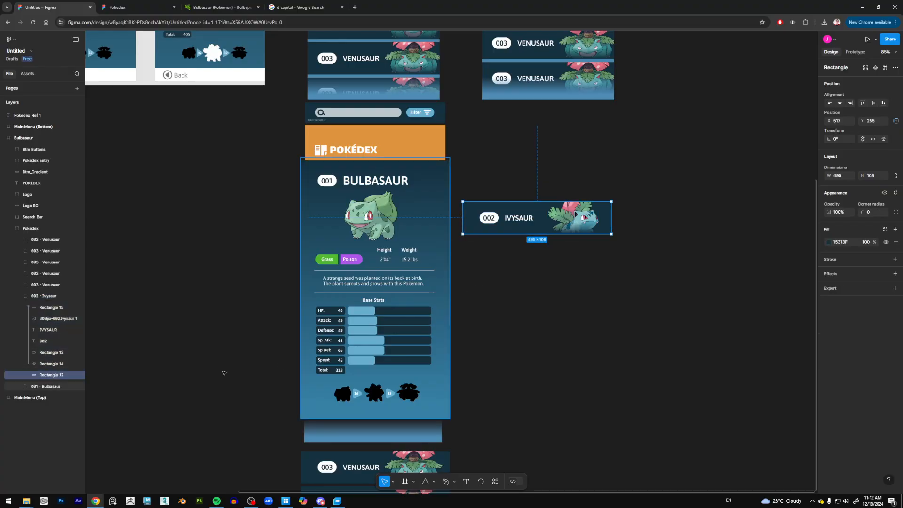
left_click_drag(545, 234, 543, 418)
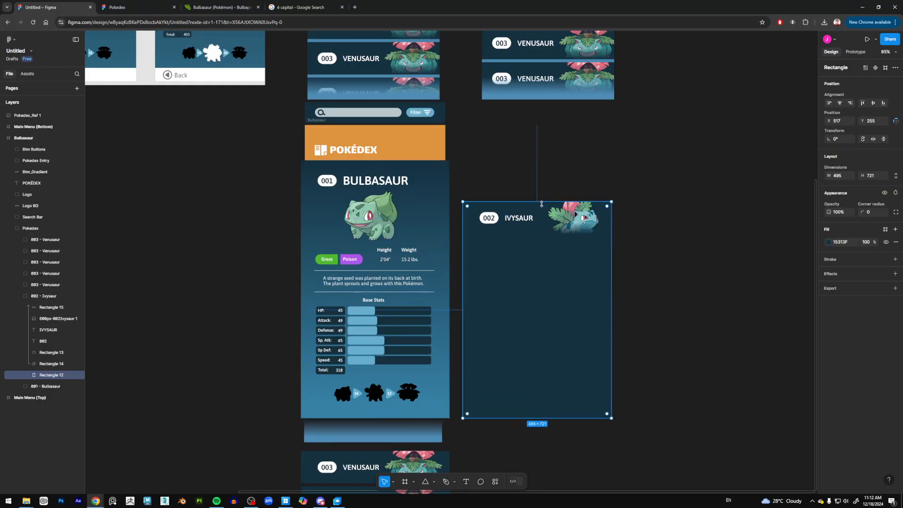
left_click_drag(543, 181, 546, 158)
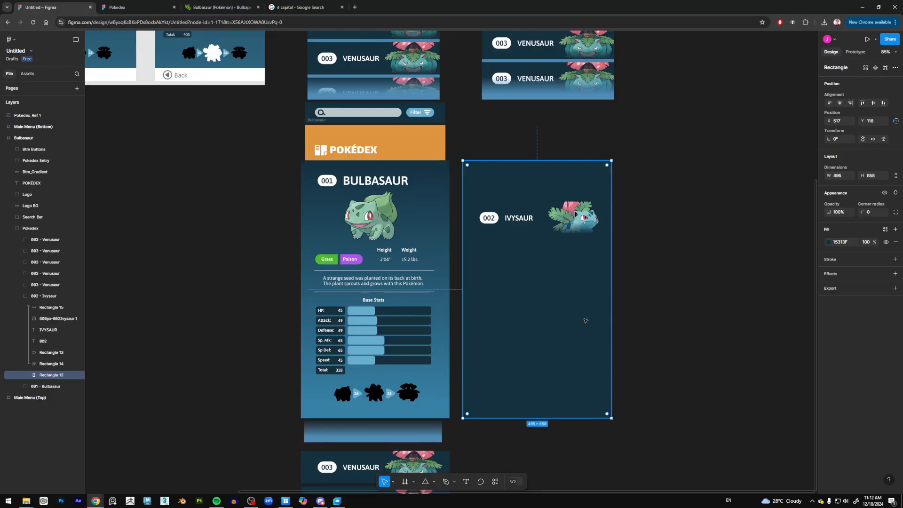
Duplicate the 001 - Bulbasaur group's Rectangle 12, move the copy out below that group in the layer order, and rename it Overall BG
left_click(20, 386)
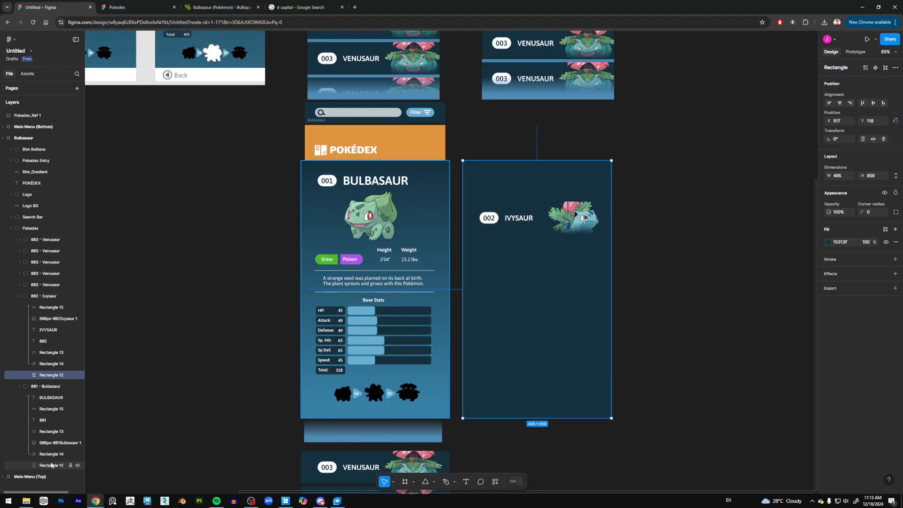
left_click(52, 465)
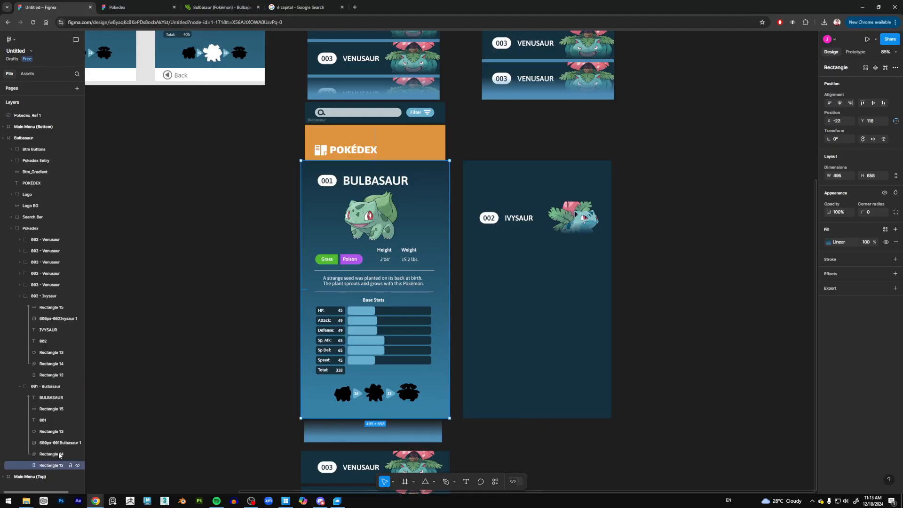
key("ctrl+d")
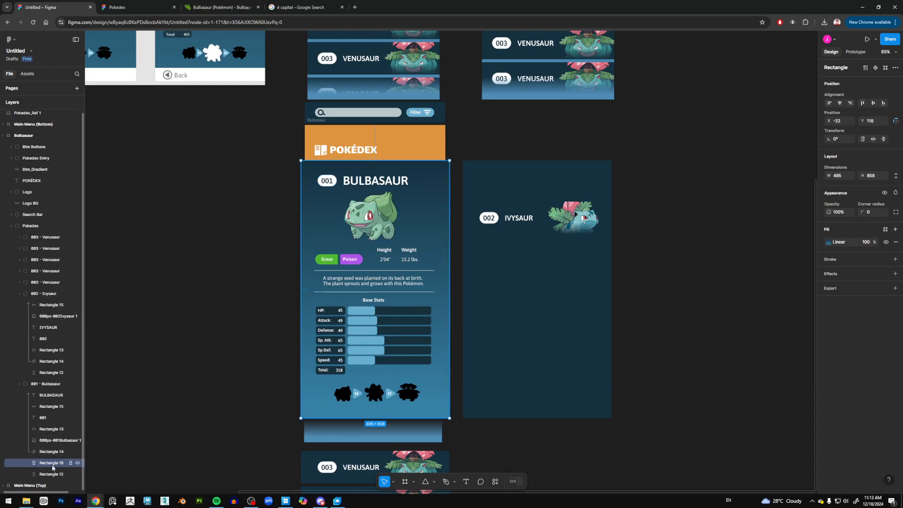
left_click_drag(53, 465, 45, 482)
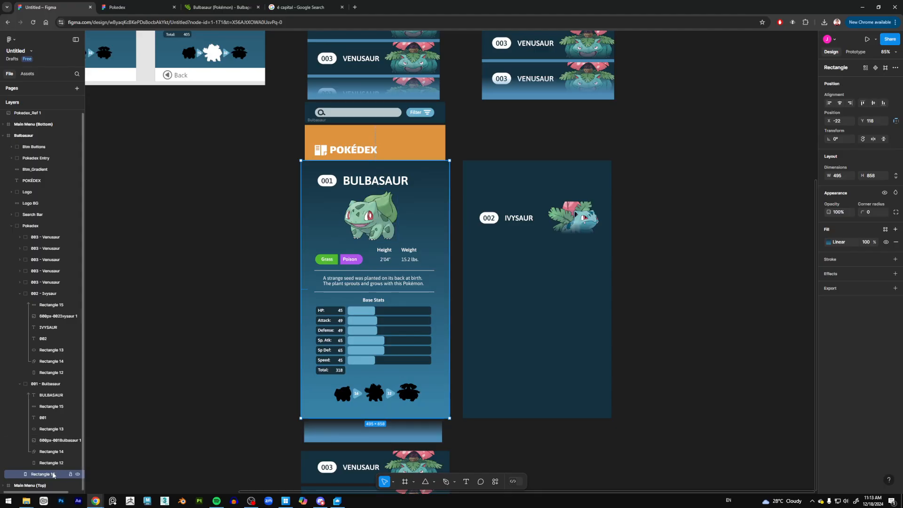
double_click(47, 475)
type("Overall")
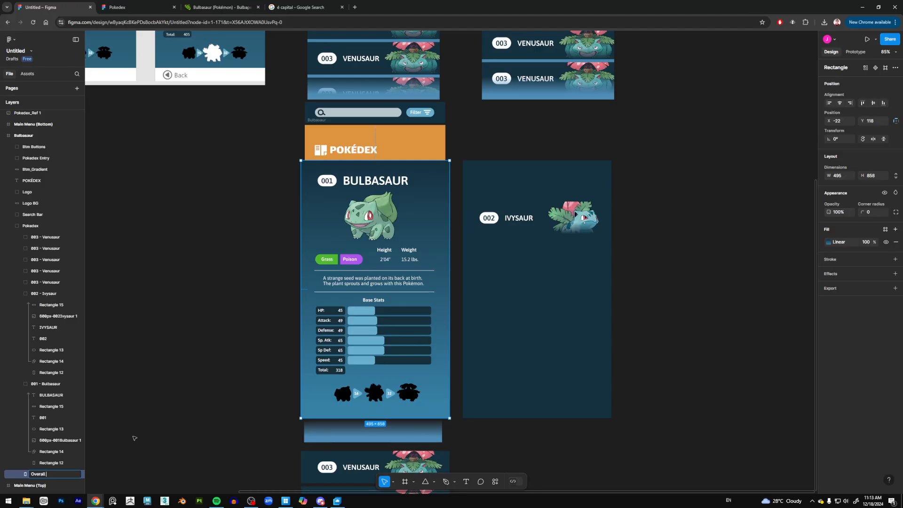
type(" BG")
key("Return")
Set the fill opacity of the 001 - Bulbasaur group's Rectangle 12 to 0%
left_click(51, 463)
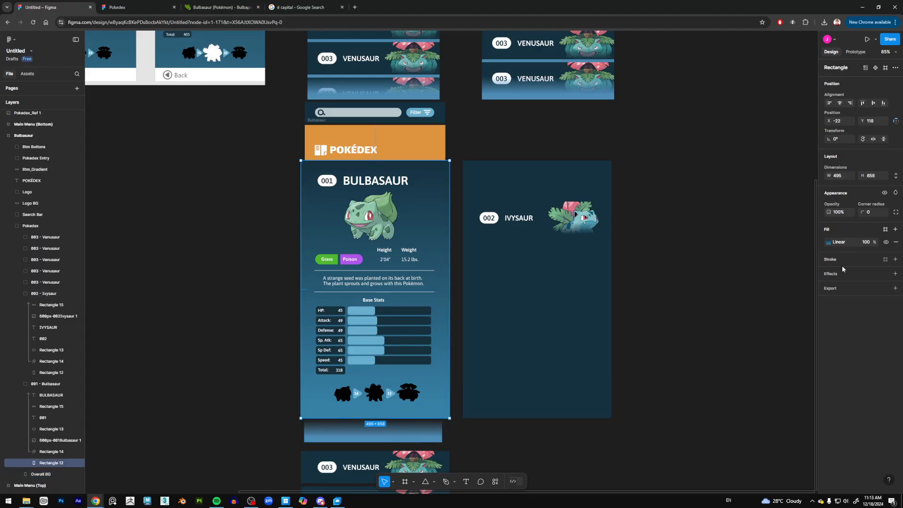
left_click(869, 242)
type("0")
key("Return")
left_click(656, 264)
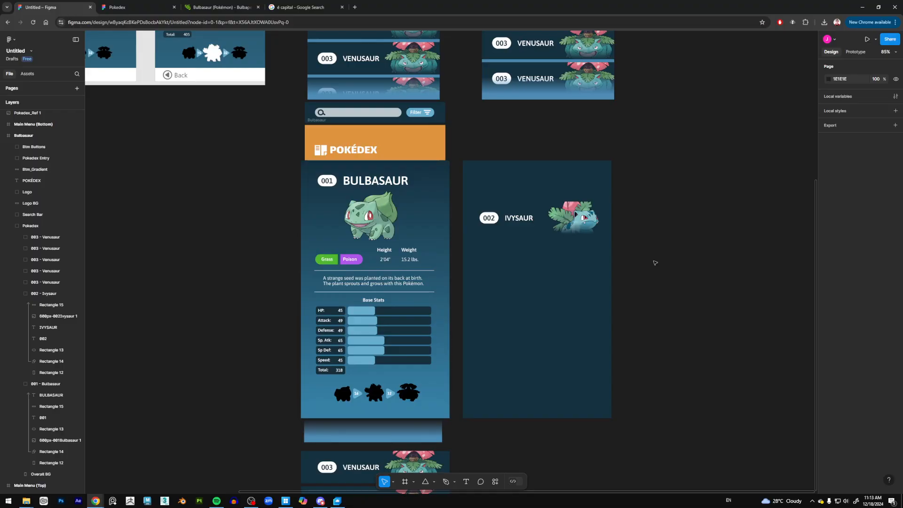
Shrink the 002 - Ivysaur group's Rectangle 12 to 495 × 108 at Y 255 and set its fill opacity to 0%
left_click(575, 298)
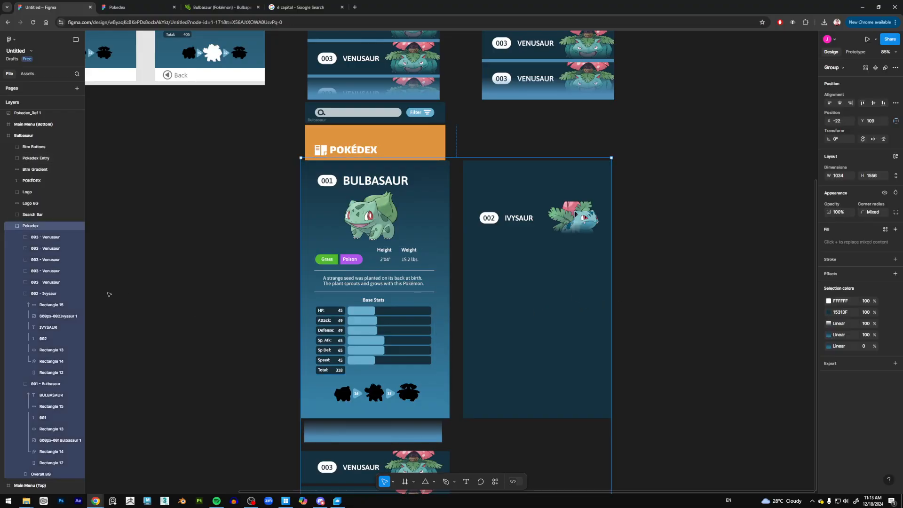
left_click(48, 364)
left_click(54, 350)
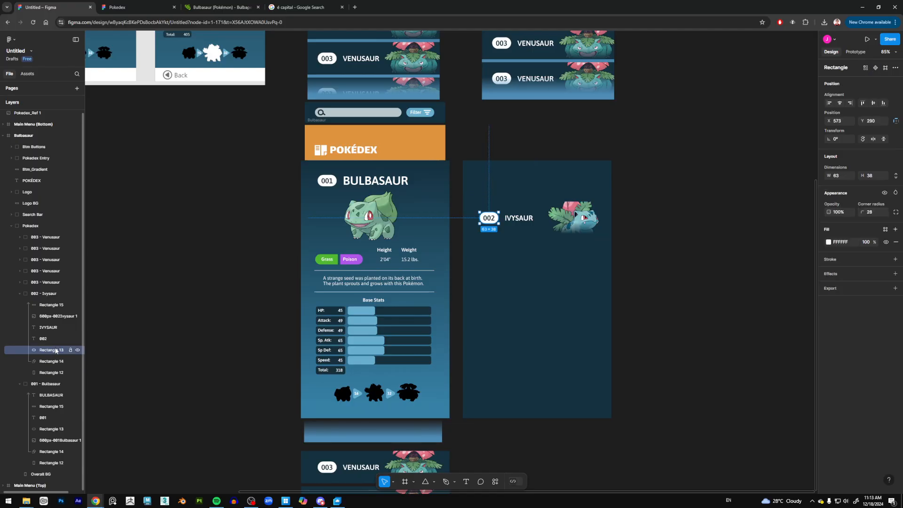
left_click(52, 373)
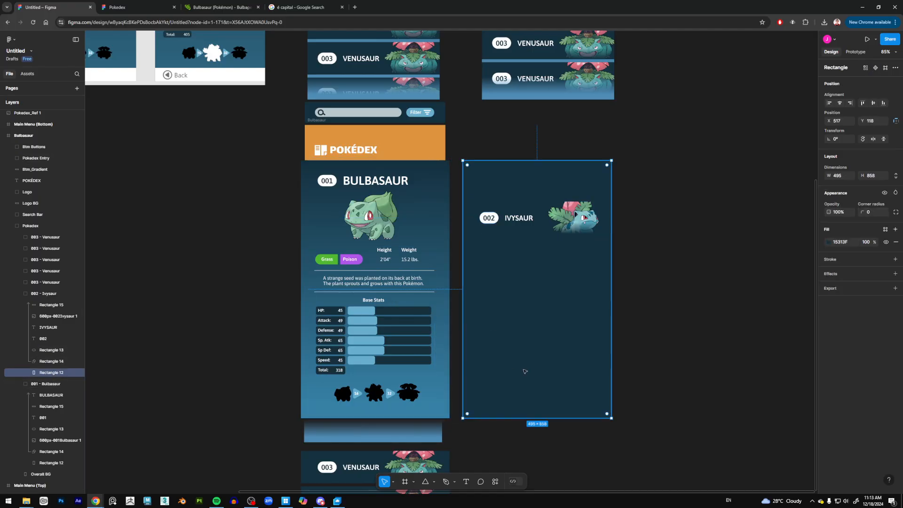
left_click_drag(560, 418, 562, 233)
left_click_drag(543, 160, 542, 201)
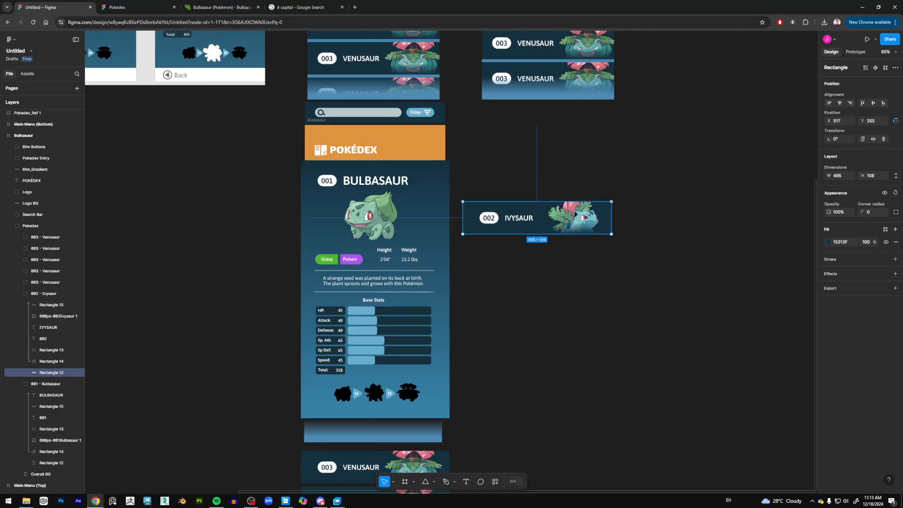
left_click(862, 242)
type("0")
key("Return")
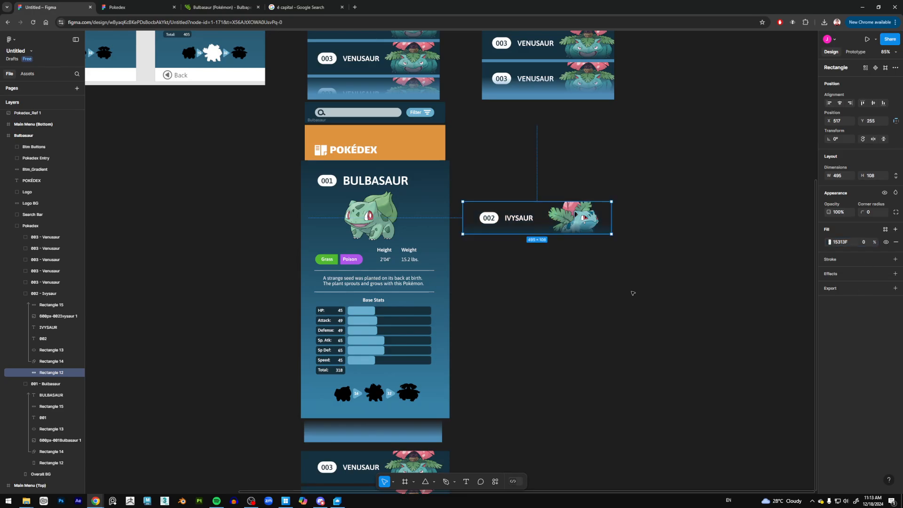
Stretch the 002 - Ivysaur group's mask, Rectangle 14, to the full page height, about 495 × 859 at Y 117
left_click(58, 362)
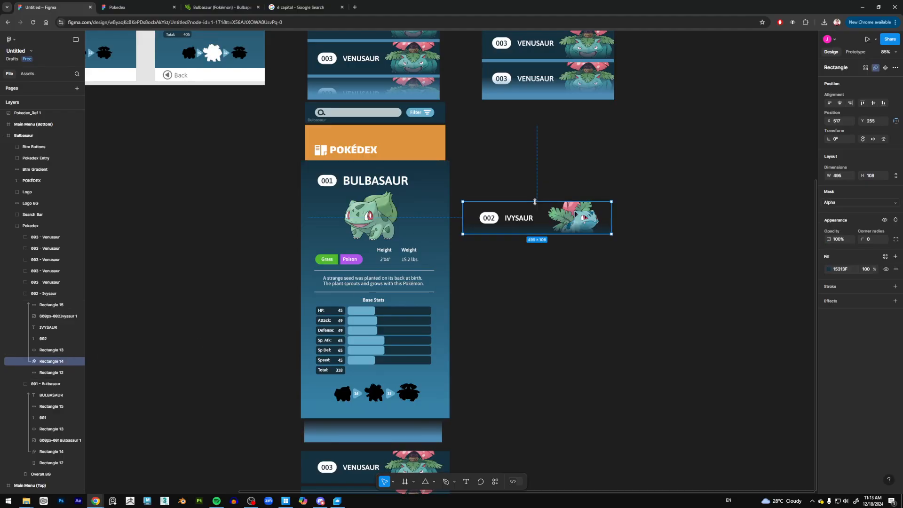
left_click_drag(540, 201, 540, 161)
left_click_drag(550, 238, 552, 418)
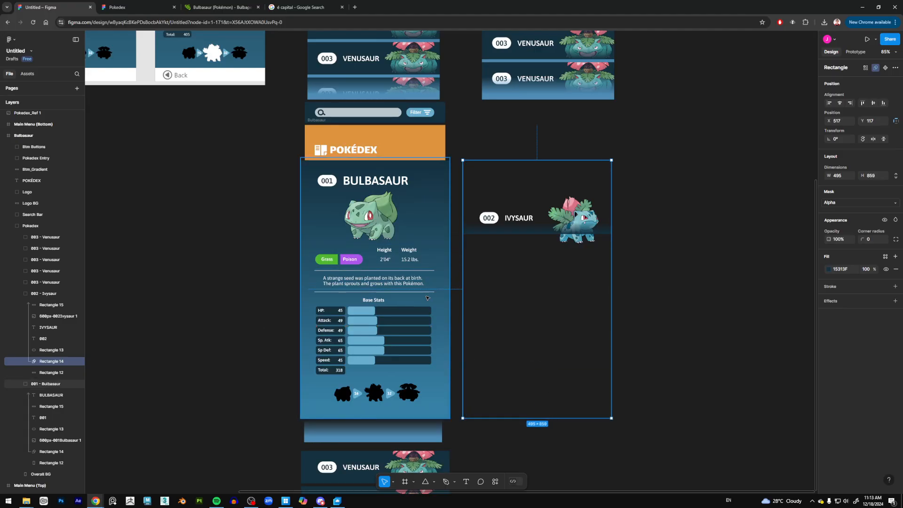
Move the 002 - Ivysaur group's gradient, Rectangle 15, down to Y 976 and set its fill opacity to 0%
left_click(50, 350)
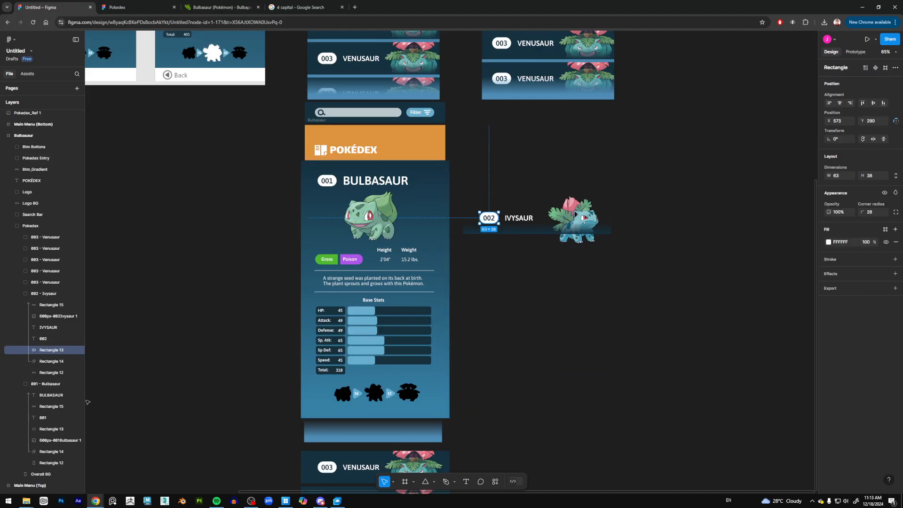
left_click(55, 316)
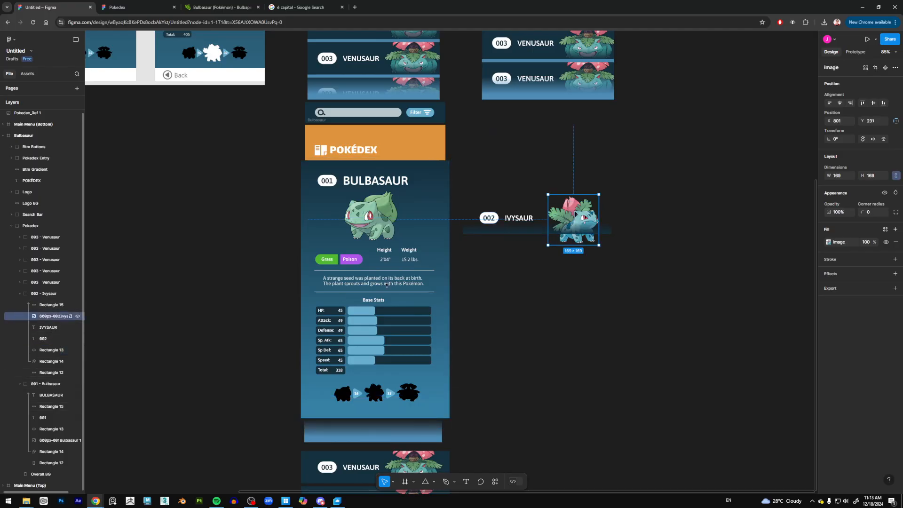
left_click(49, 305)
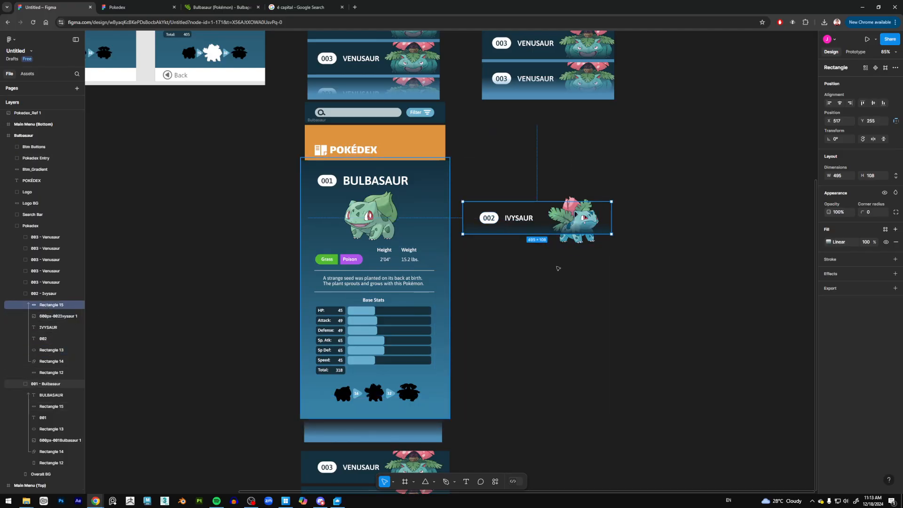
left_click_drag(538, 233, 547, 448)
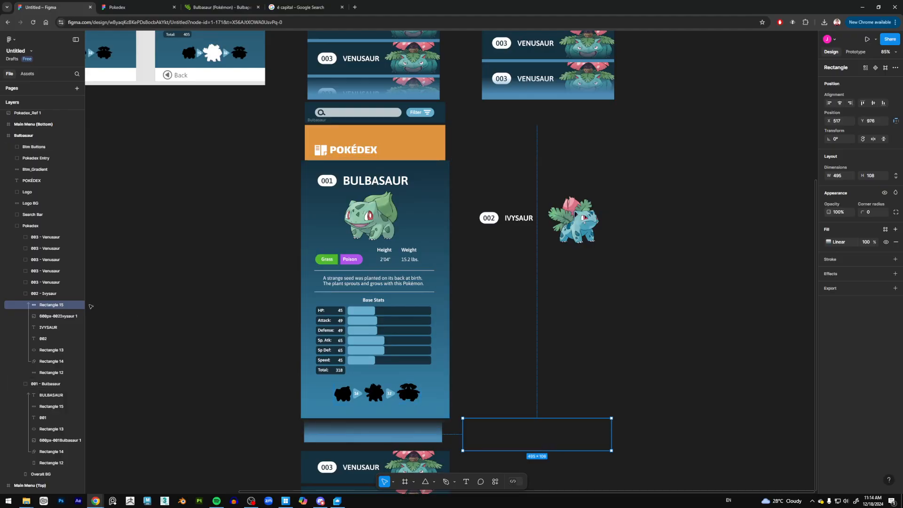
left_click(866, 242)
type("0")
key("Return")
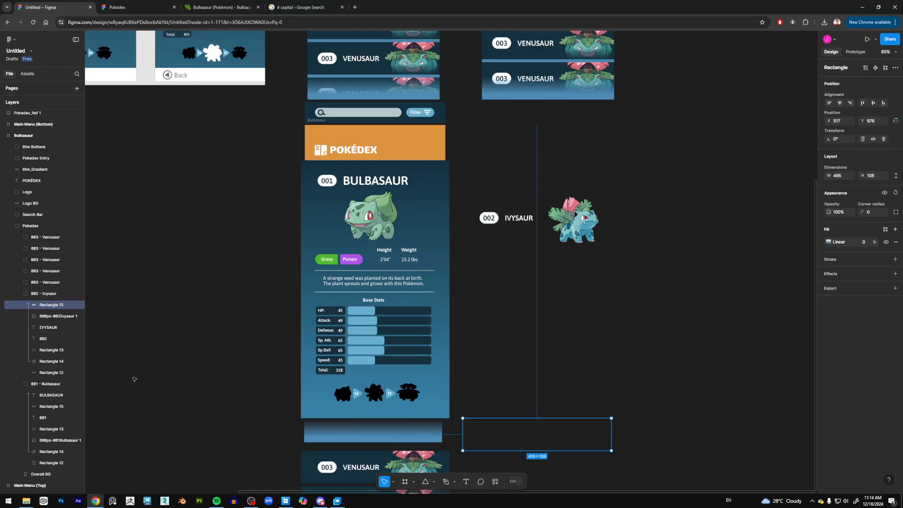
Set the fill opacity of the 001 - Bulbasaur group's gradient, Rectangle 15, to 0%
left_click(49, 406)
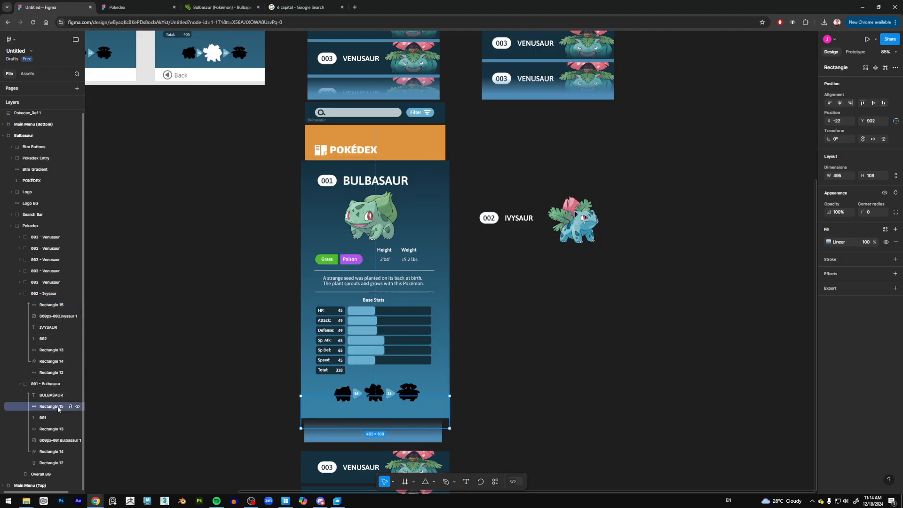
left_click(871, 243)
type("0")
key("Return")
Move the 002 number and its white pill up together to about the height of Bulbasaur's 001 badge
left_click(53, 337)
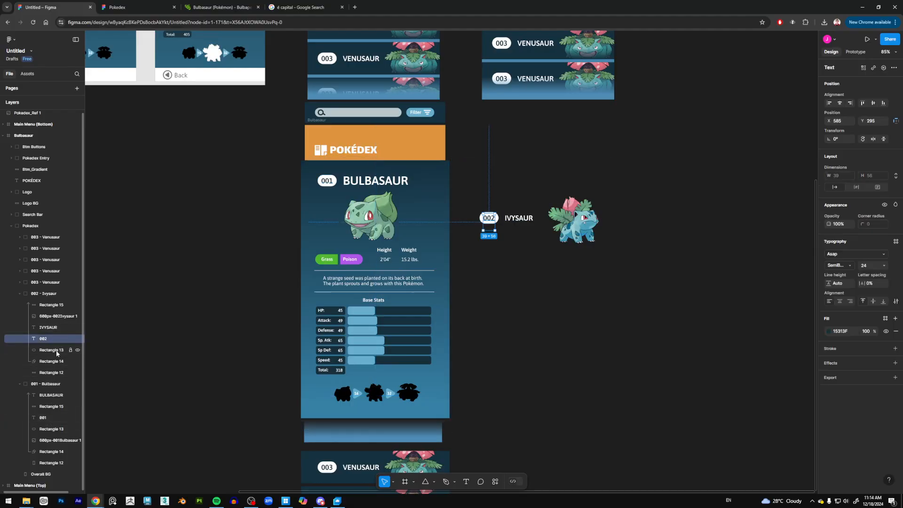
left_click(56, 350, "shift")
left_click_drag(494, 219, 496, 183)
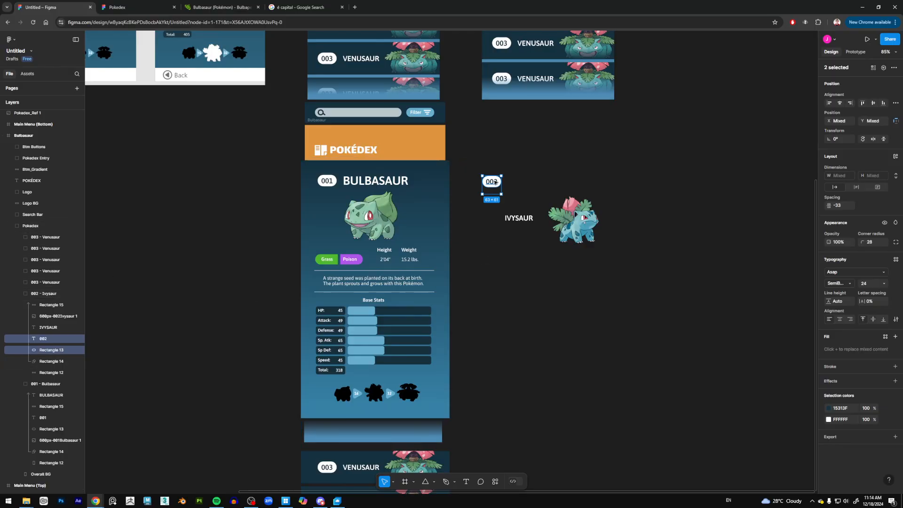
left_click_drag(495, 182, 495, 185)
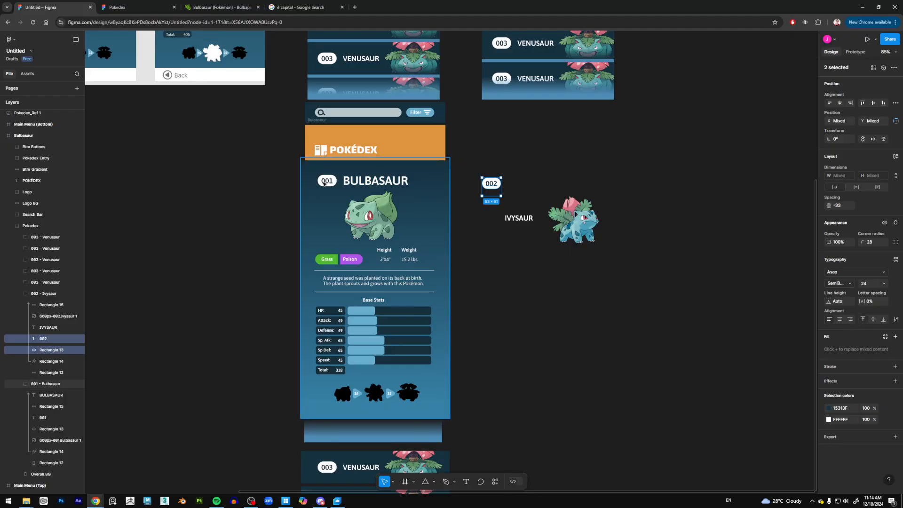
Show the rulers and place horizontal guides along the top of the 001 badge and the baseline of the BULBASAUR heading
left_click(404, 182)
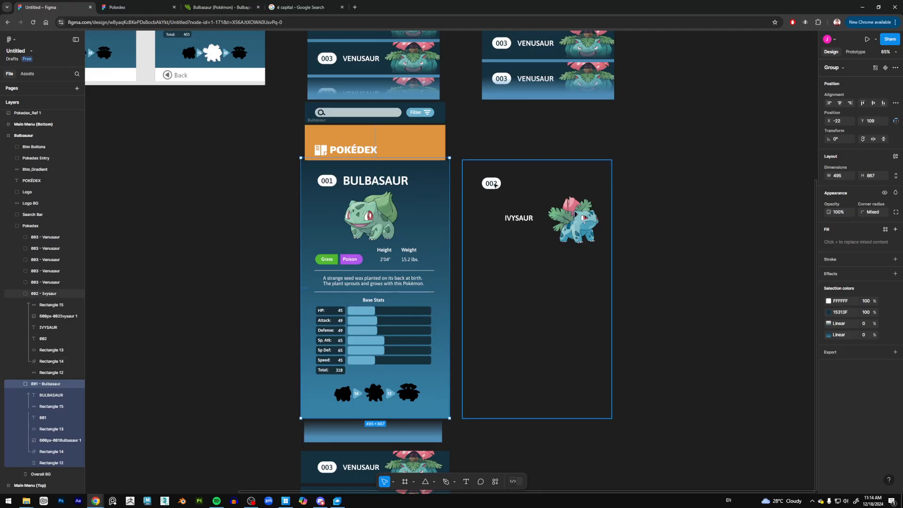
key("shift+r")
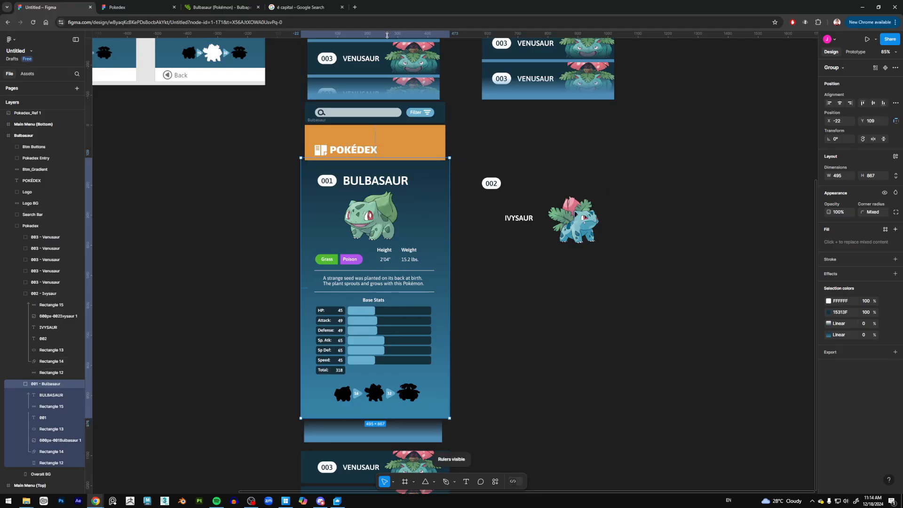
left_click_drag(387, 34, 388, 174)
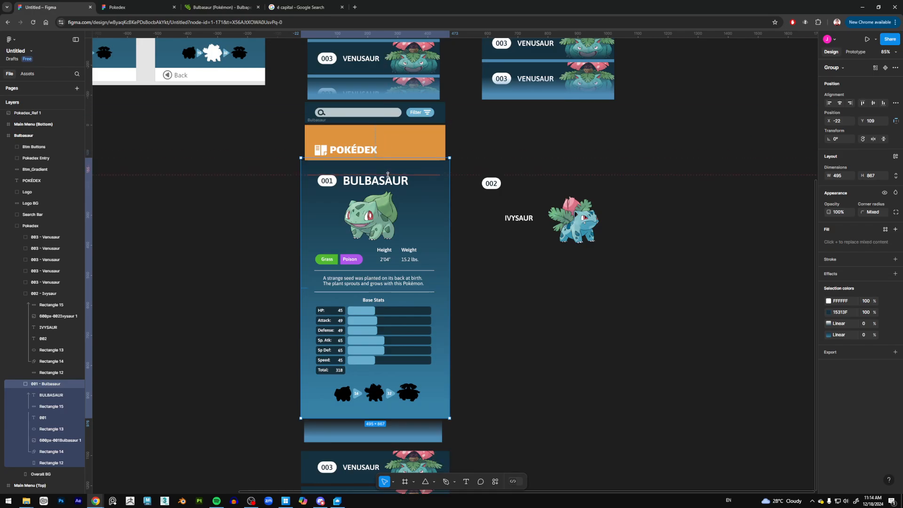
scroll(387, 175, "up", 8)
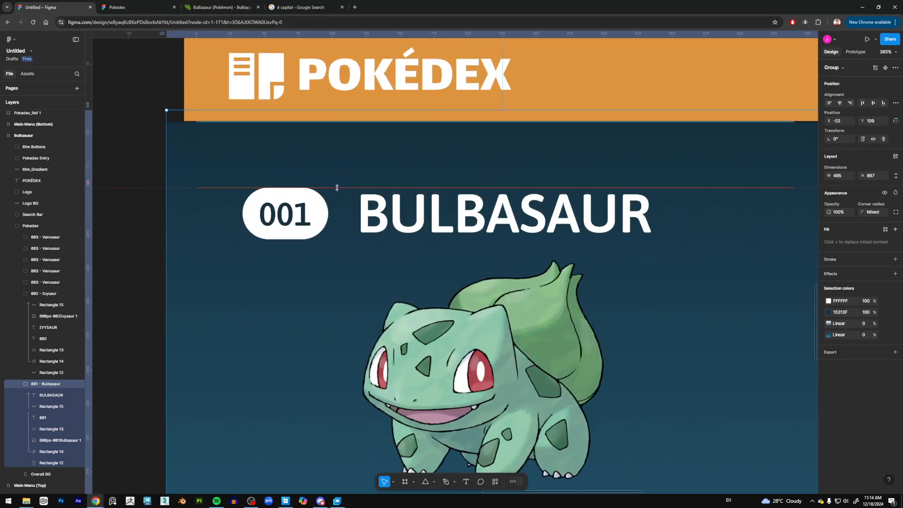
scroll(335, 188, "down", 5)
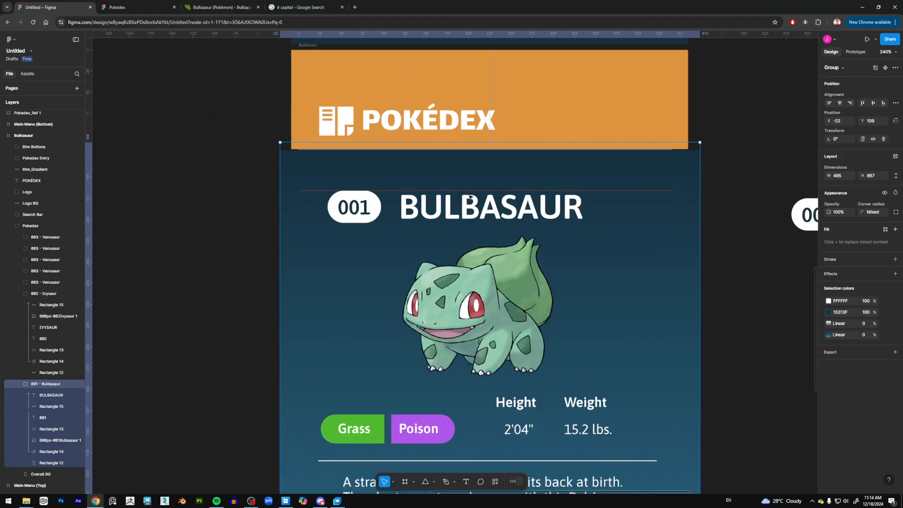
scroll(541, 209, "right", 5)
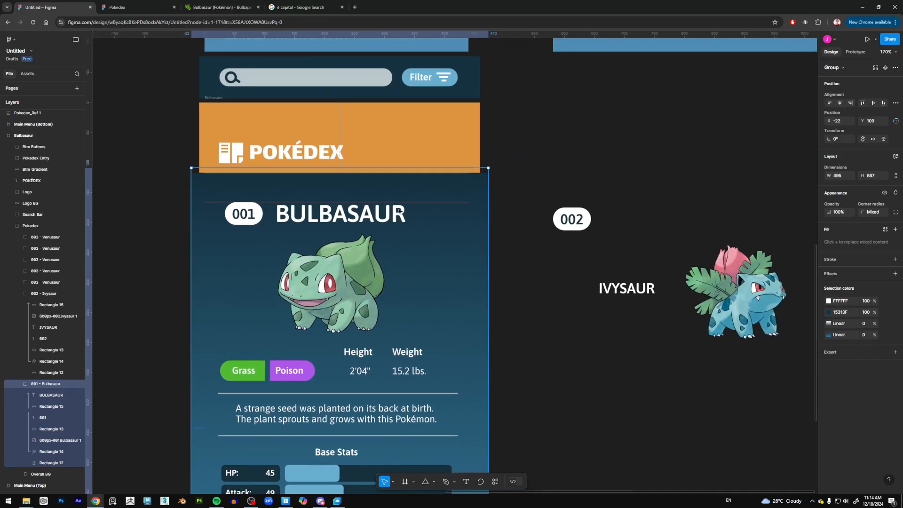
left_click_drag(372, 210, 374, 219)
scroll(371, 223, "up", 6)
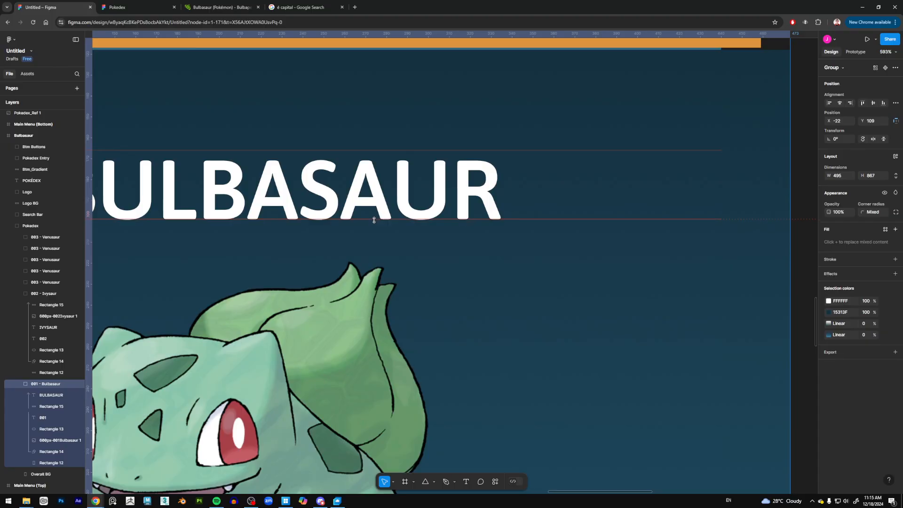
scroll(374, 220, "down", 10)
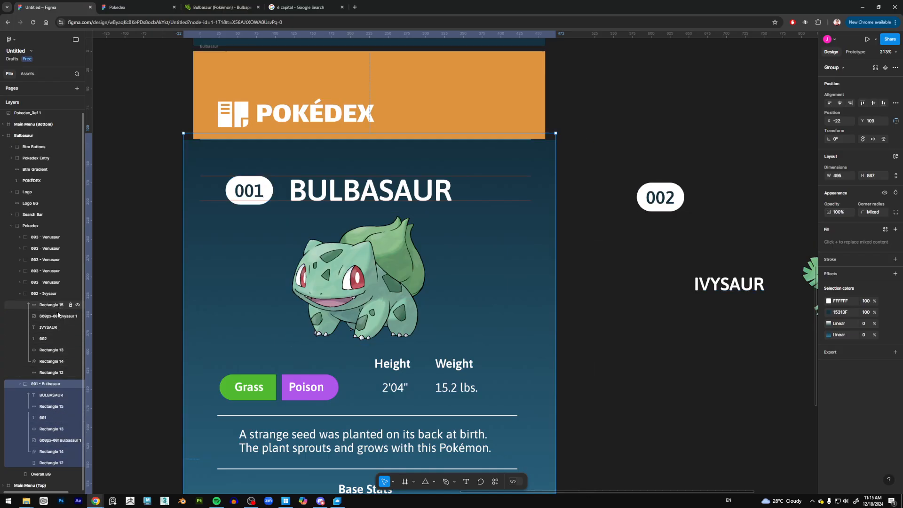
Move the 002 number and its white pill together onto the guides, level with Bulbasaur's 001 badge
left_click(50, 339)
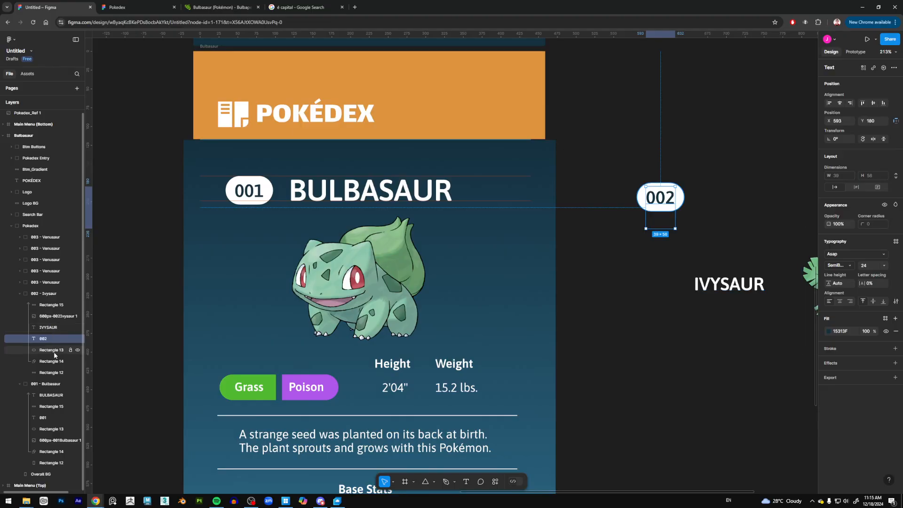
left_click(53, 351, "shift")
left_click_drag(667, 193, 534, 187)
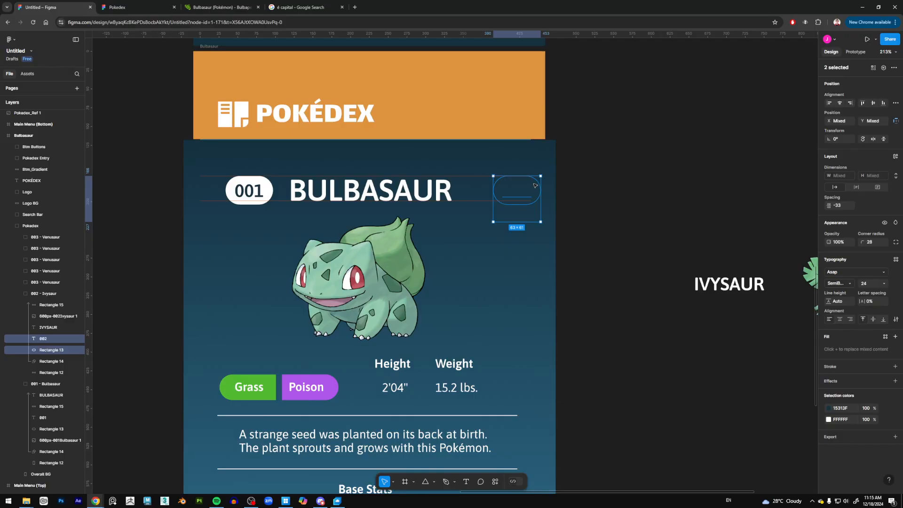
left_click_drag(535, 187, 706, 198)
left_click_drag(665, 237, 518, 246)
scroll(620, 261, "down", 2)
Move the IVYSAUR name up beside the 002 badge, to X 723, Y 171
left_click(589, 281)
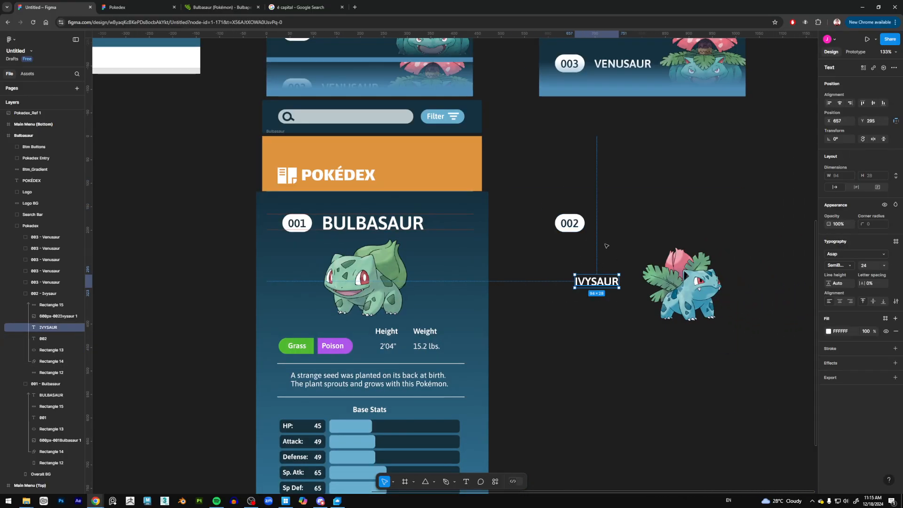
left_click_drag(589, 286, 620, 227)
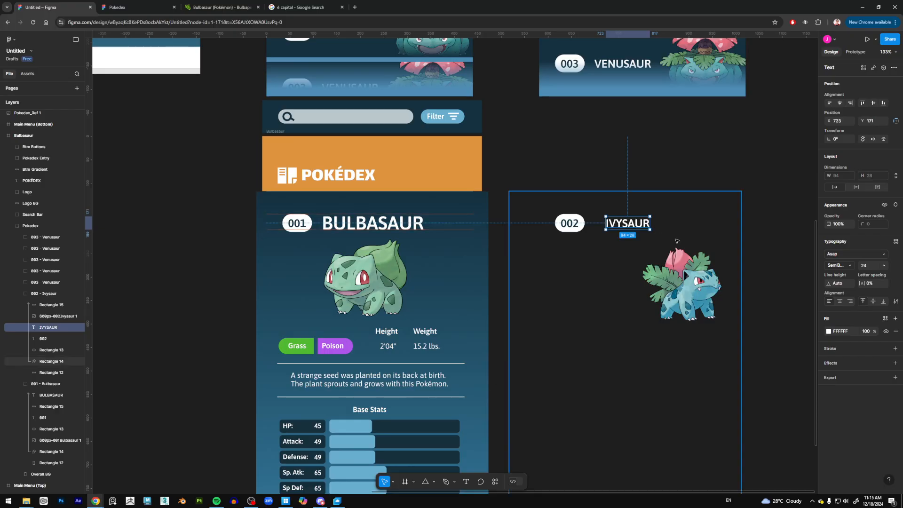
key("Escape")
Set the IVYSAUR text's font size to 40, matching the BULBASAUR heading, and reposition it at X 707, Y 162
left_click(401, 225)
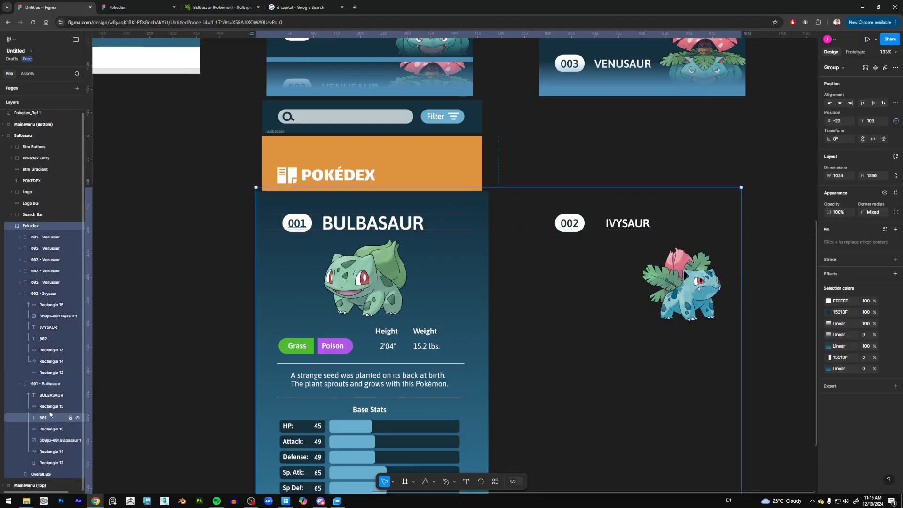
left_click(52, 396)
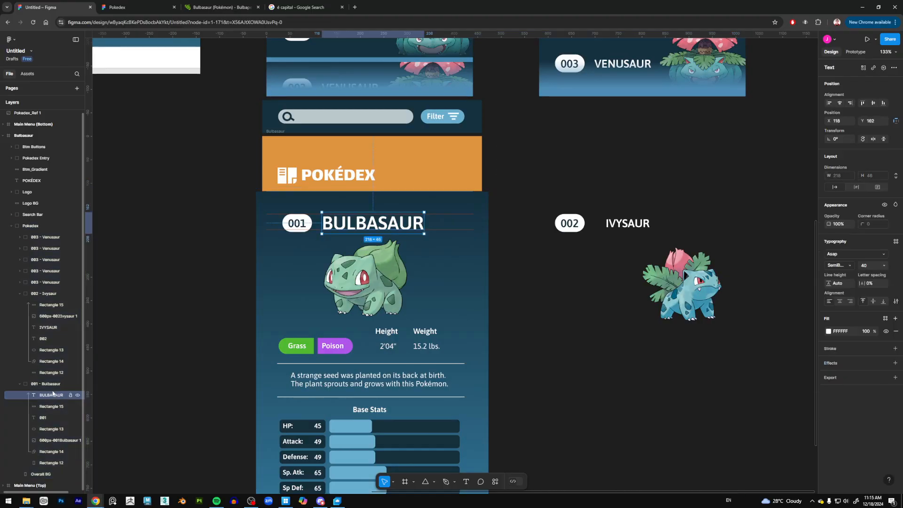
left_click(48, 327)
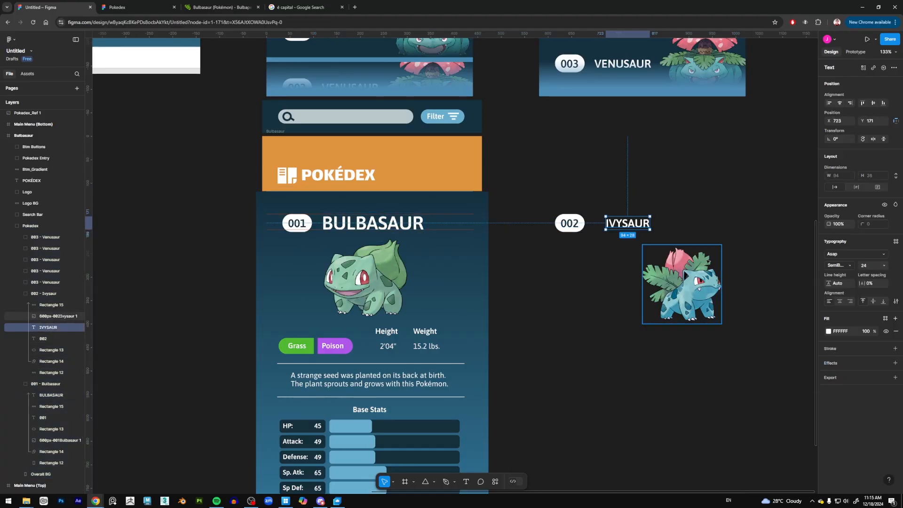
left_click(884, 266)
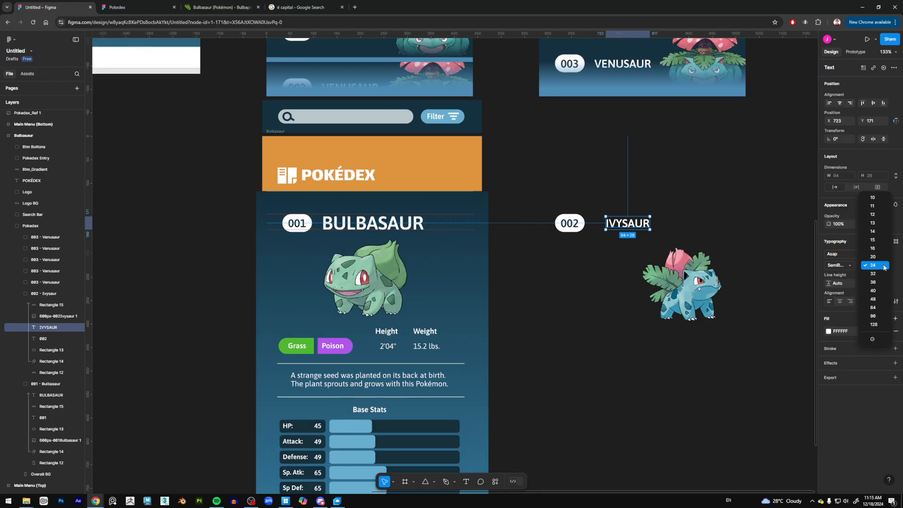
left_click(874, 291)
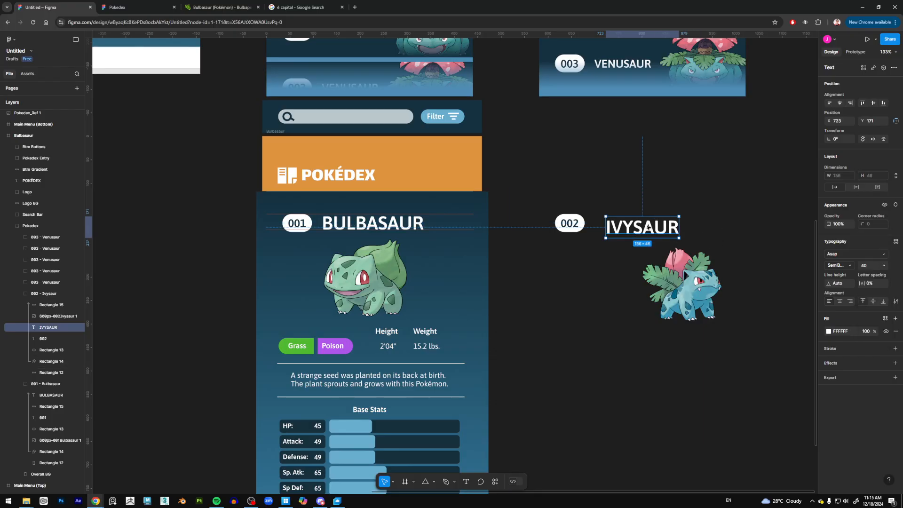
left_click_drag(648, 227, 644, 226)
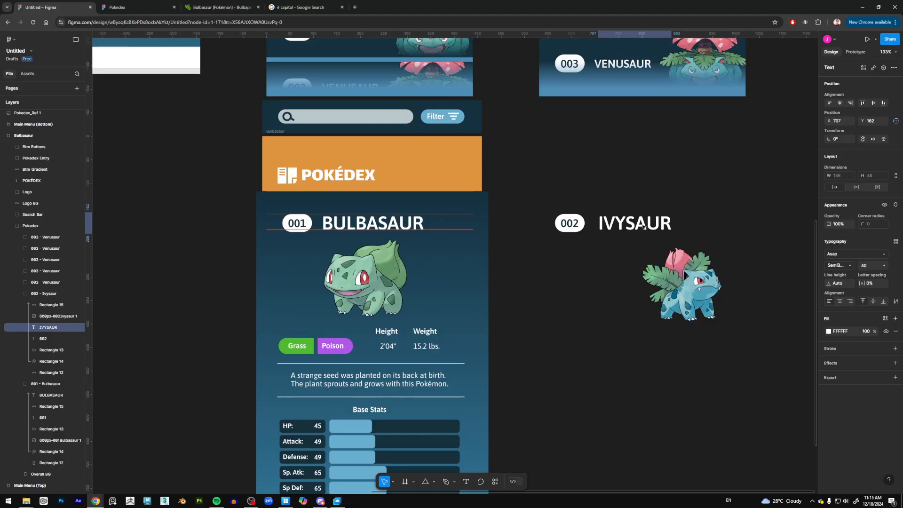
Enlarge the Ivysaur image to about 195 × 195 and place it under the IVYSAUR heading at X 648, Y 199
left_click_drag(651, 290, 588, 285)
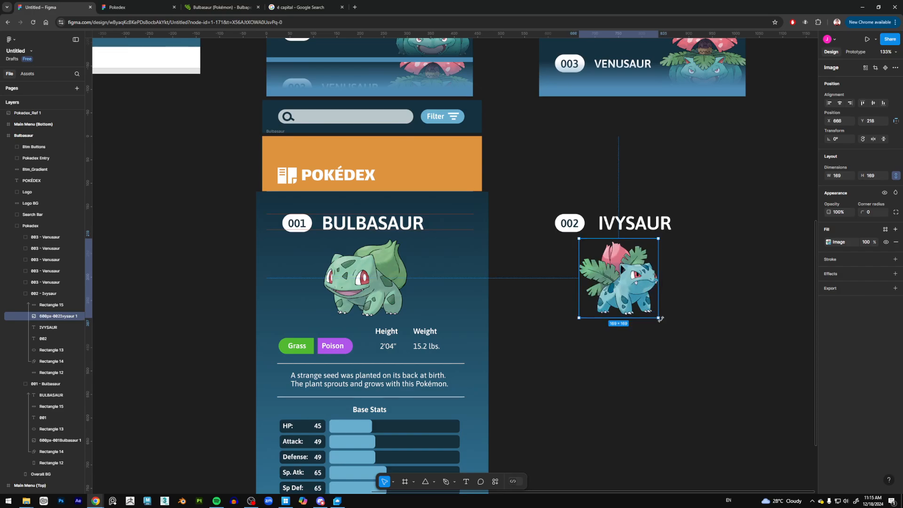
left_click_drag(660, 318, 669, 330)
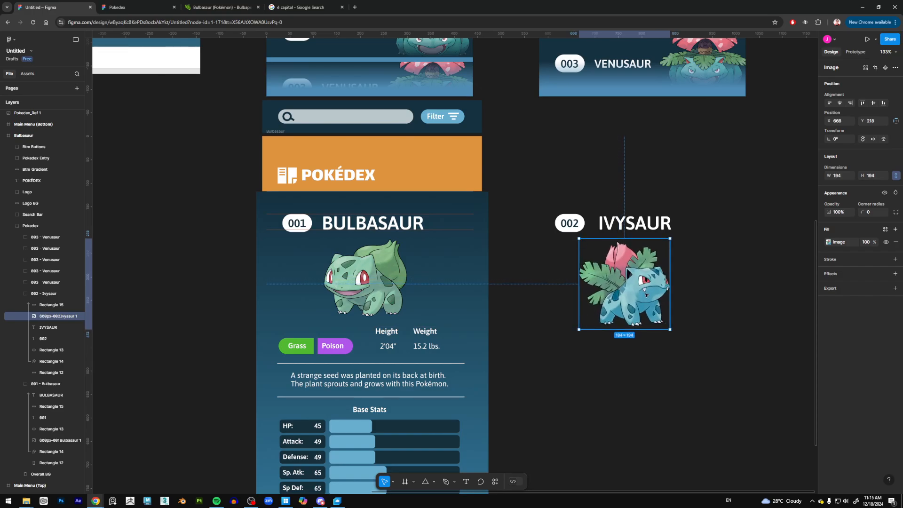
left_click_drag(647, 295, 645, 290)
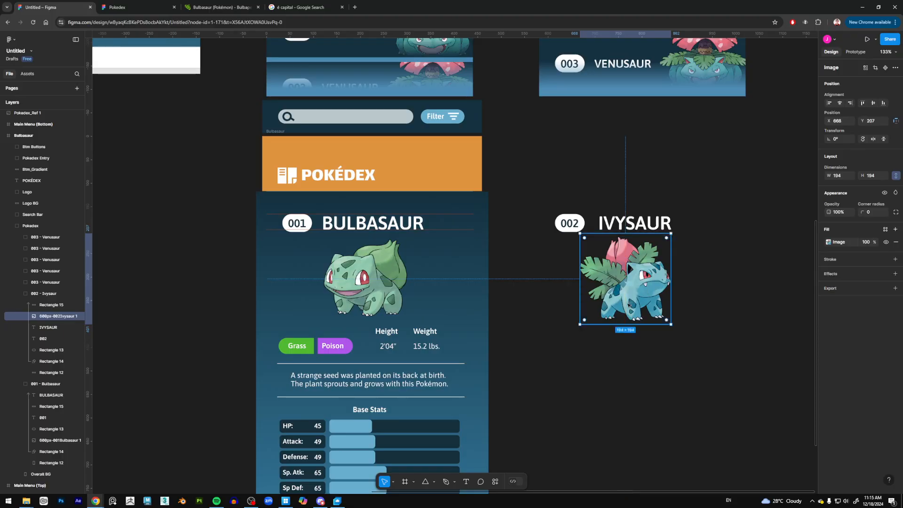
left_click_drag(580, 326, 589, 322)
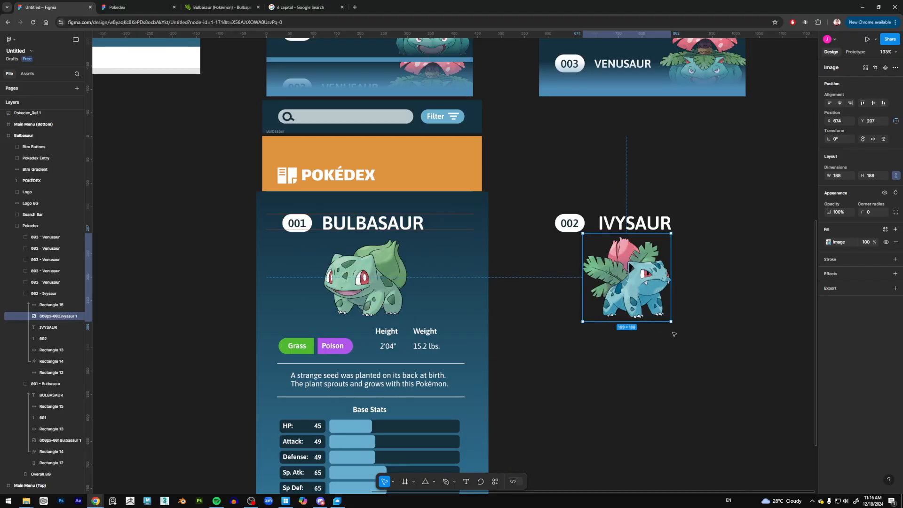
left_click_drag(672, 322, 669, 320)
left_click_drag(653, 290, 669, 318)
left_click_drag(650, 288, 639, 287)
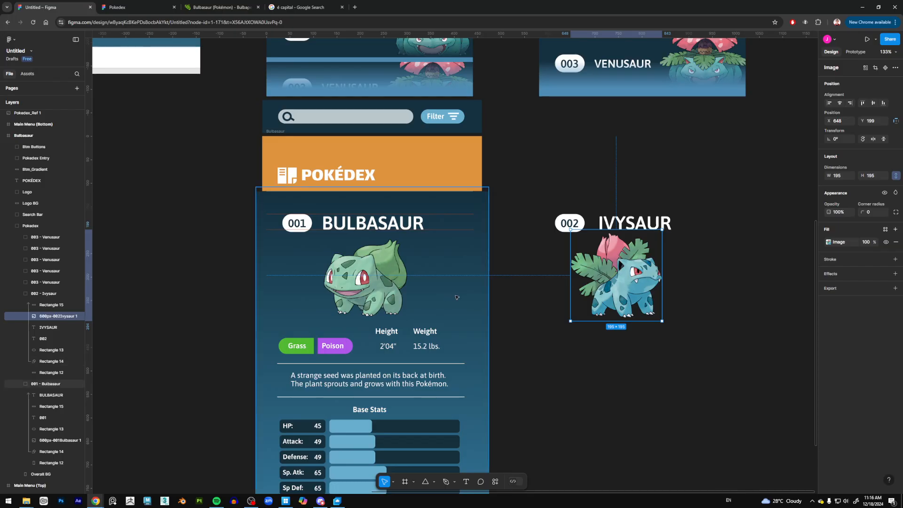
Collapse the Bulbasaur frame's layers and turn on Clip content for the frame
left_click(29, 135)
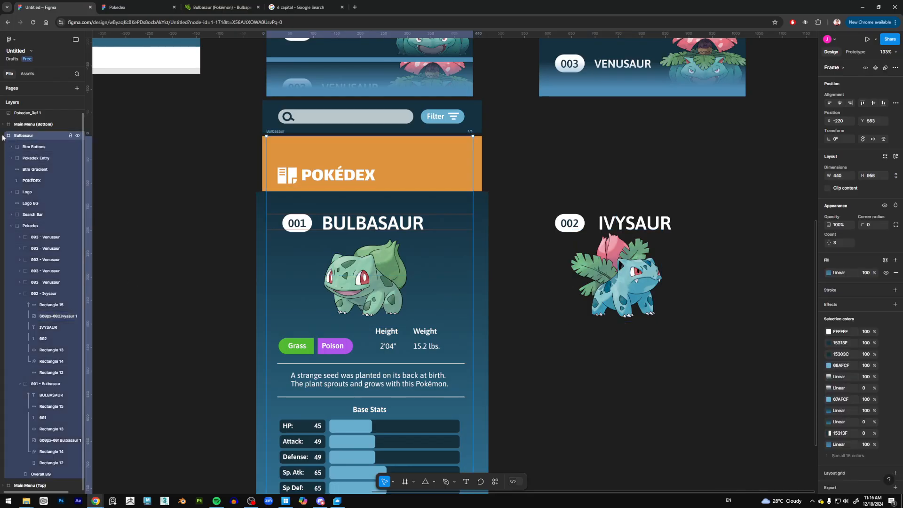
left_click(4, 136)
scroll(570, 251, "down", 5)
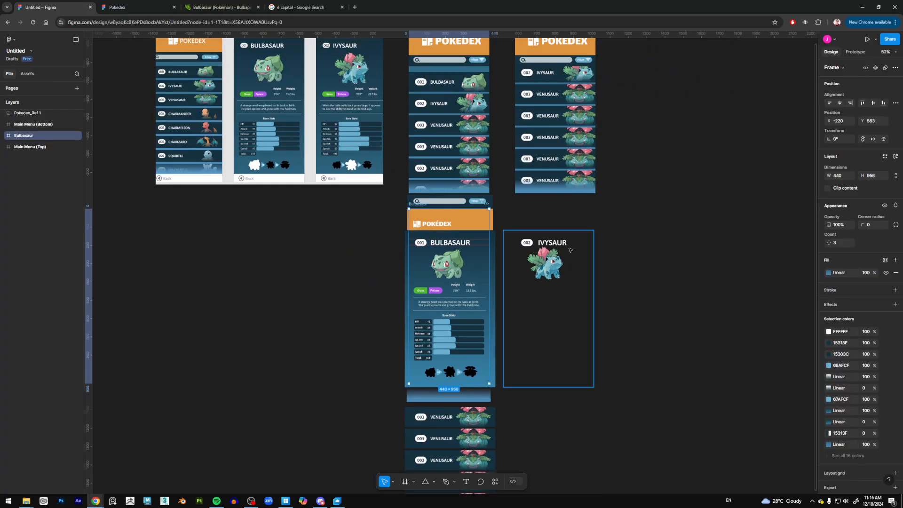
left_click(828, 189)
left_click(828, 189)
left_click(827, 189)
left_click(827, 190)
left_click(827, 189)
left_click(827, 189)
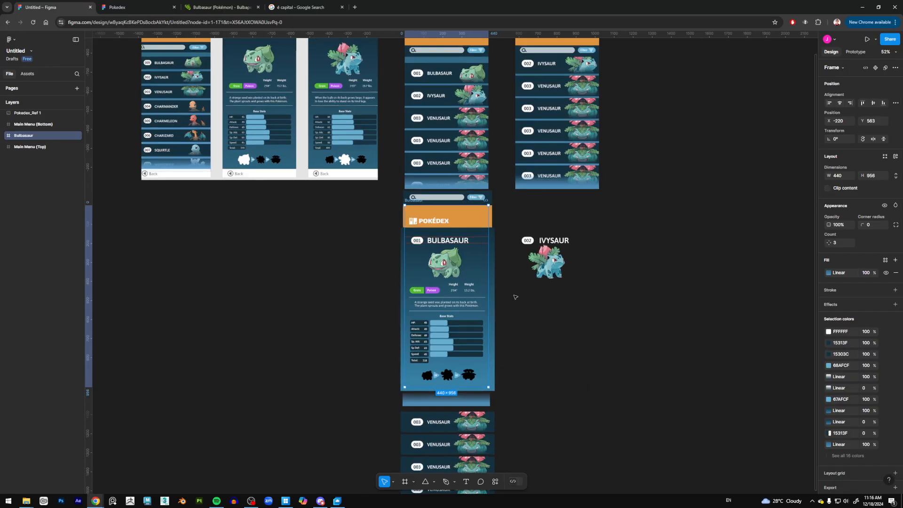
left_click(827, 188)
Duplicate the Bulbasaur frame and place the copy well to its right at X 1260, Y 563
scroll(498, 272, "right", 3)
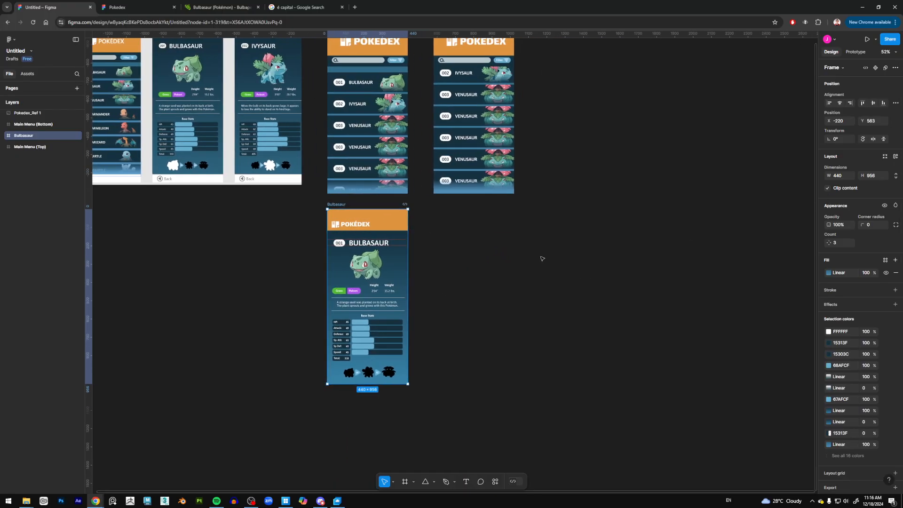
key("ctrl+d")
left_click_drag(428, 206, 612, 207)
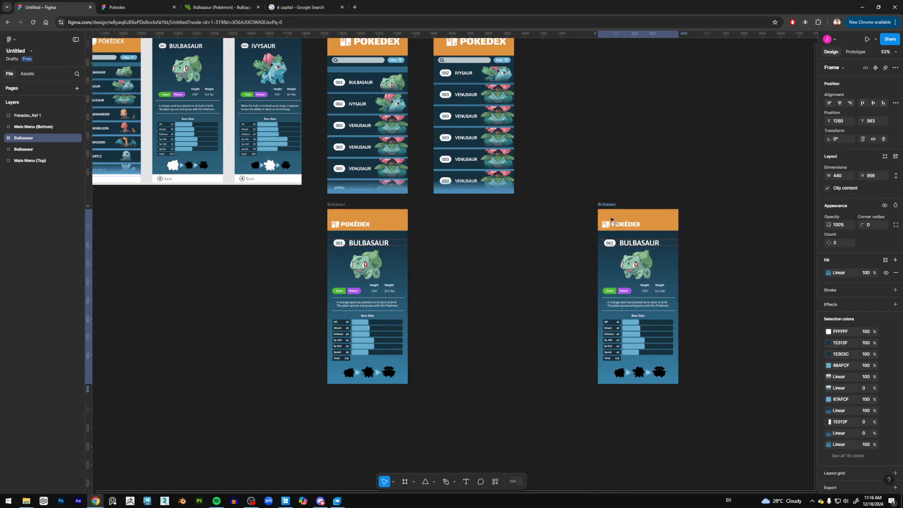
Turn off Clip content for both the duplicated frame and the original Bulbasaur frame
left_click(827, 188)
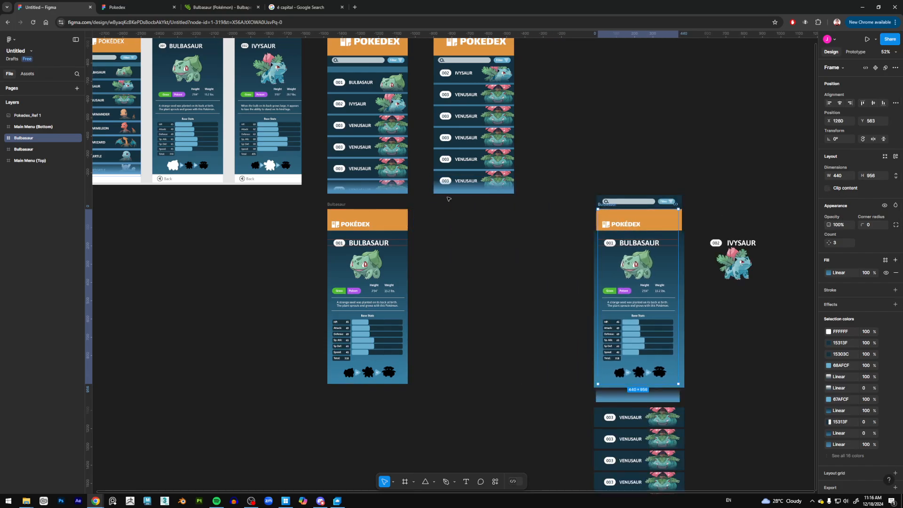
left_click(347, 206)
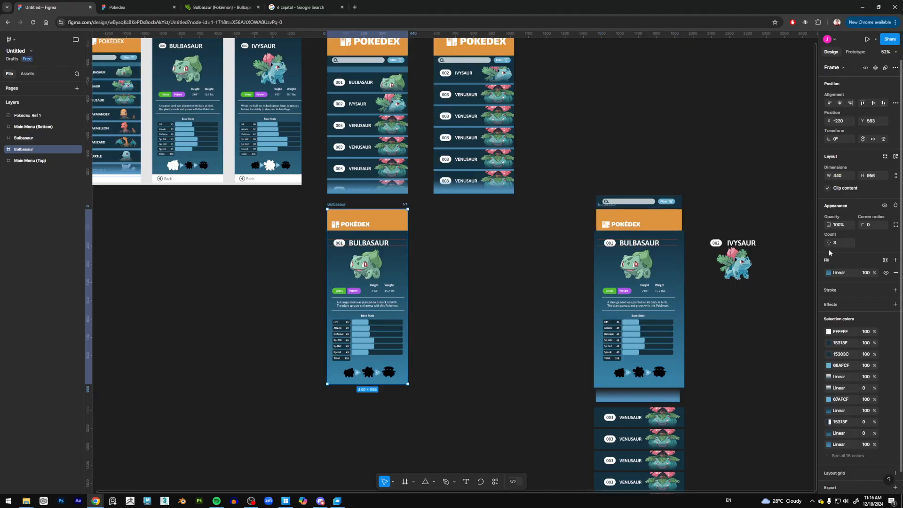
left_click(828, 188)
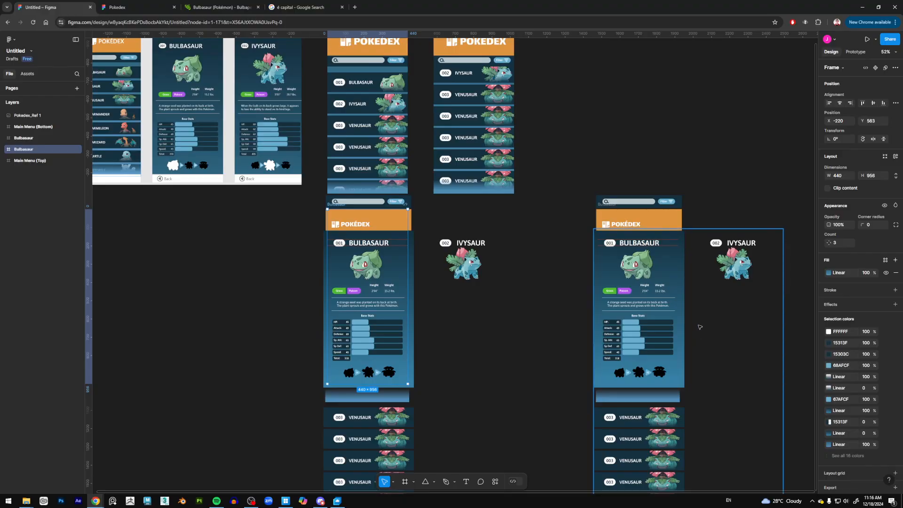
scroll(686, 299, "up", 5)
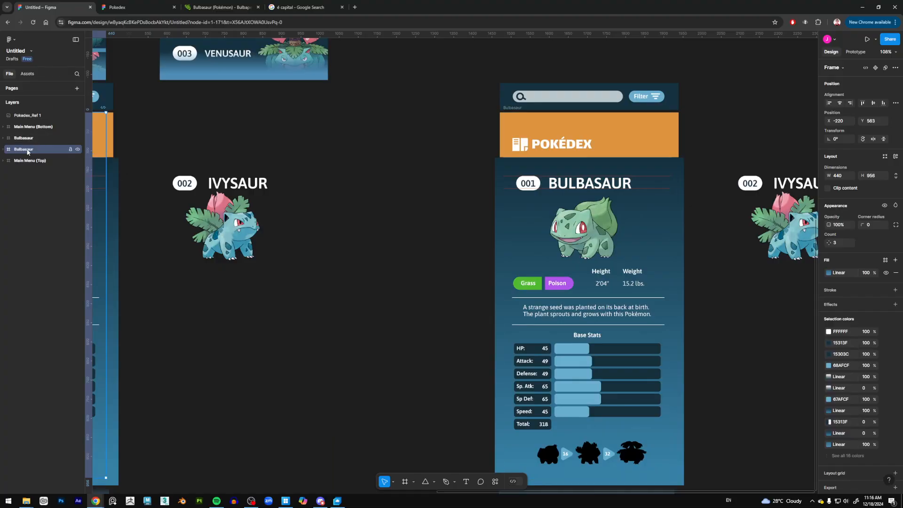
double_click(27, 151)
type("1")
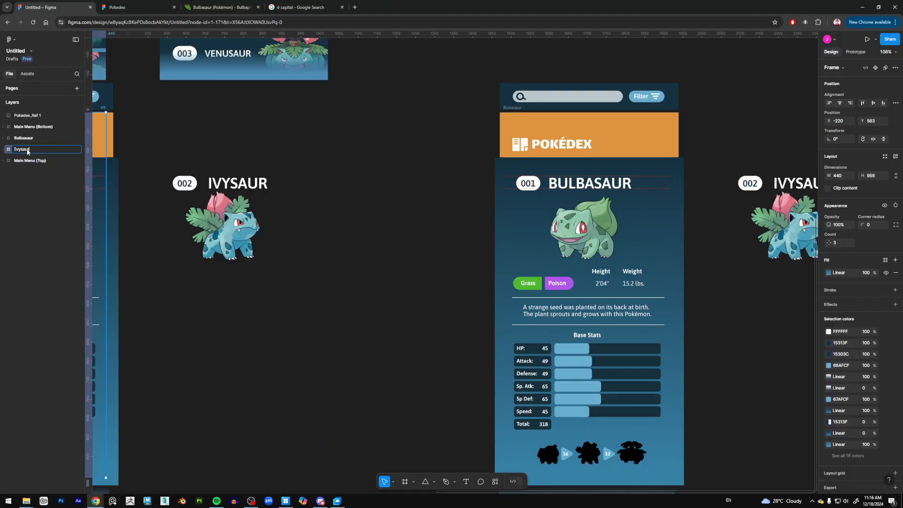
key("Return")
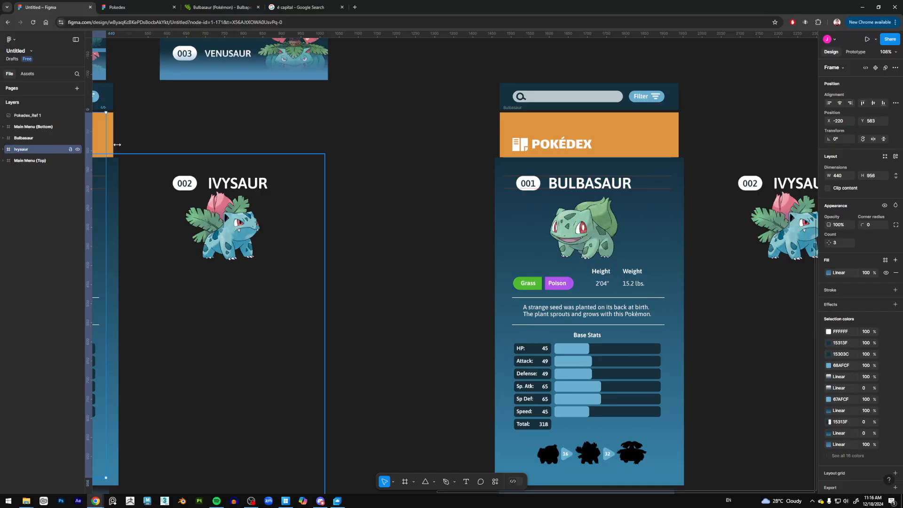
left_click_drag(223, 202, 523, 213)
key("ctrl+z")
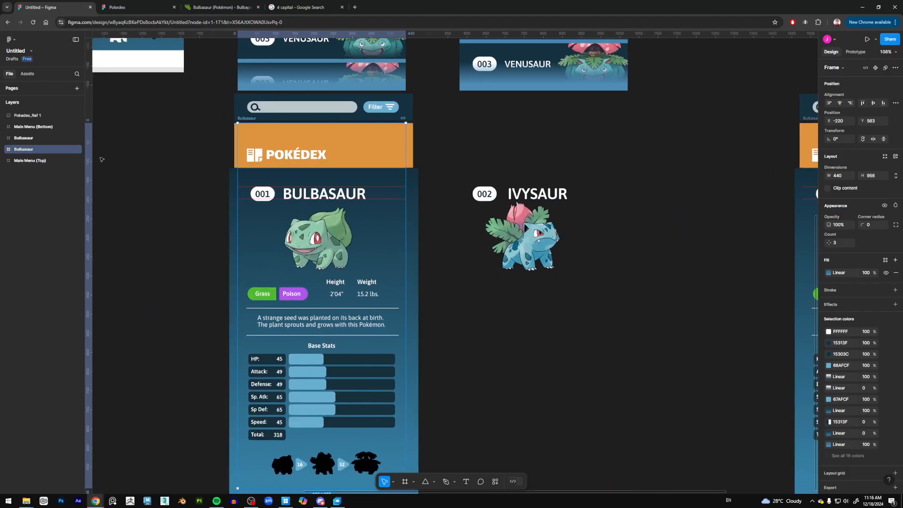
Rename the duplicated Bulbasaur frame as Ivysaur
double_click(26, 139)
type("Iv")
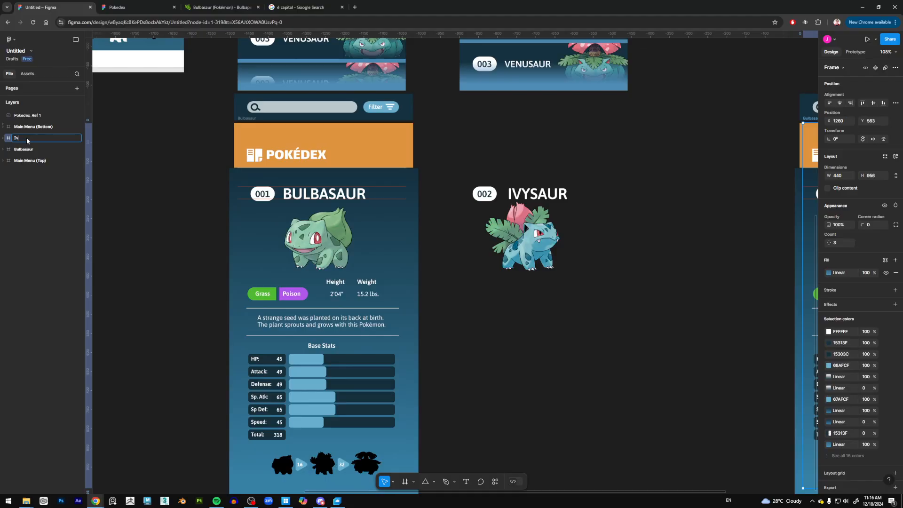
type("ysaur")
key("Return")
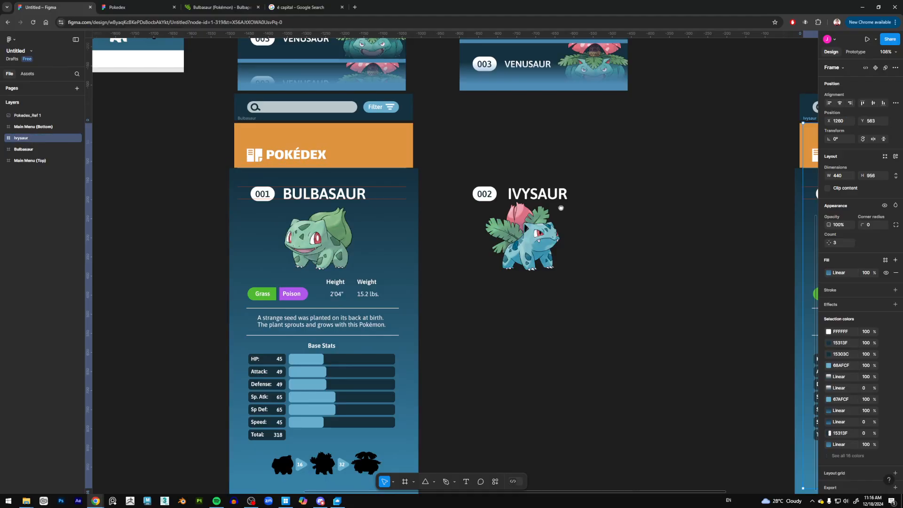
Expand the Ivysaur frame's layers and toggle the visibility of its 001 - Bulbasaur group to check what it contains
left_click_drag(705, 226, 484, 225)
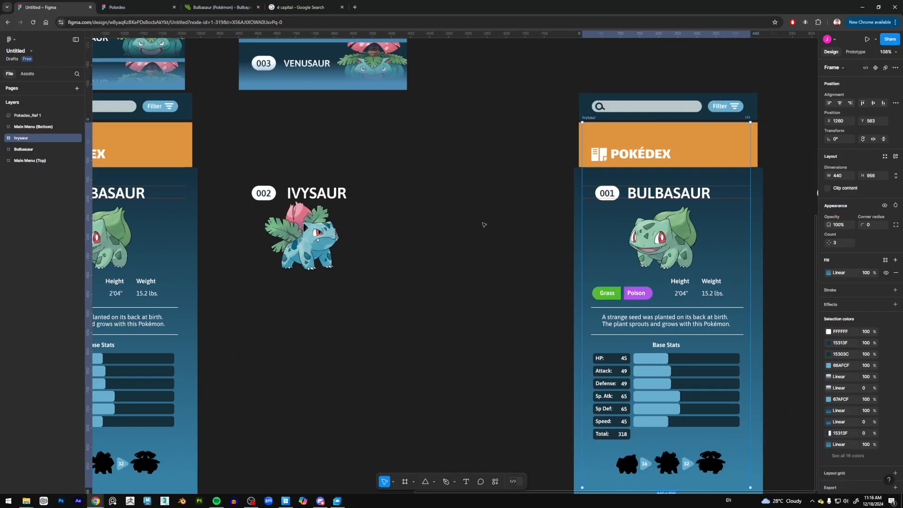
left_click(3, 138)
scroll(43, 301, "down", 1)
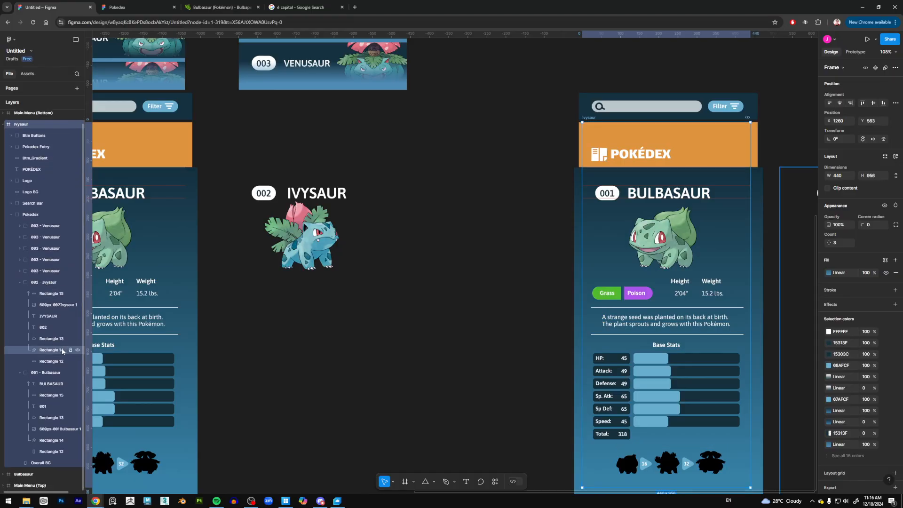
left_click(47, 372)
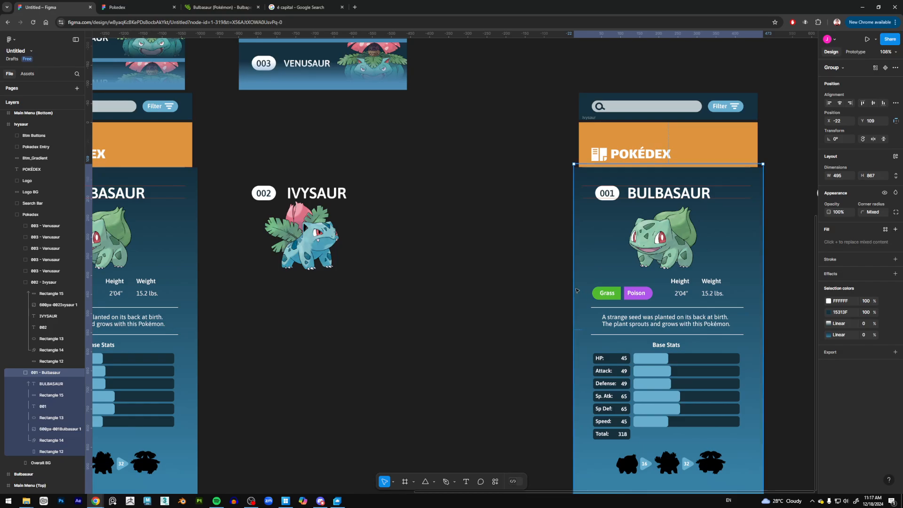
left_click_drag(578, 292, 538, 268)
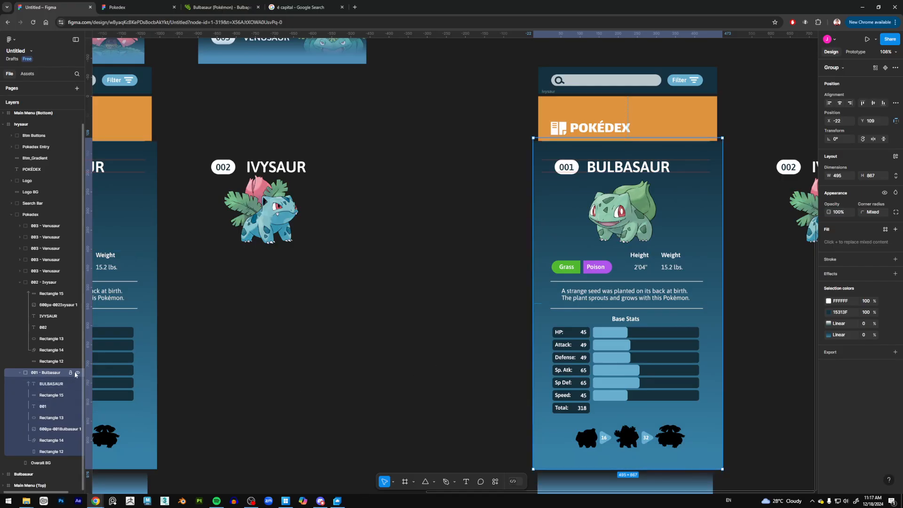
left_click(77, 373)
left_click(77, 373)
left_click(77, 373)
left_click(77, 373)
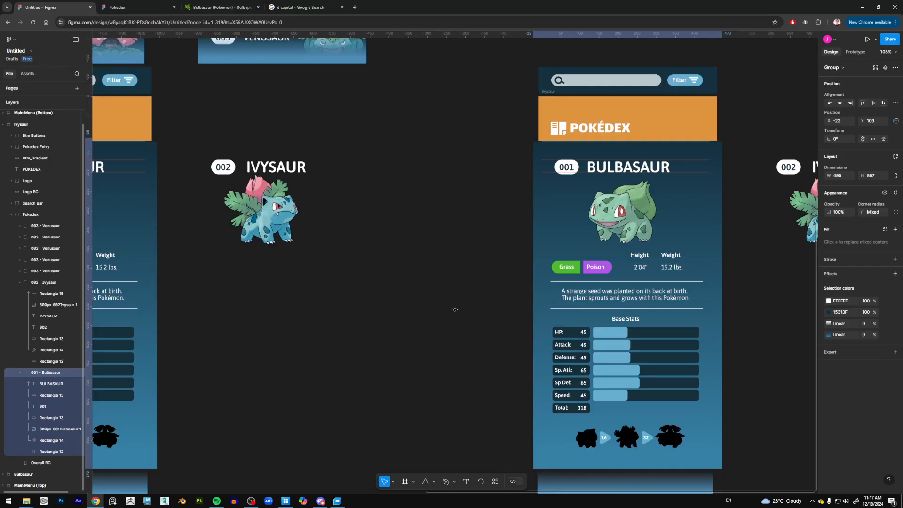
Move the 001 - Bulbasaur group out of the Ivysaur frame to its left, at X 820, Y 672, and hide the rulers
left_click_drag(627, 215, 482, 223)
key("shift+r")
left_click_drag(703, 230, 668, 231)
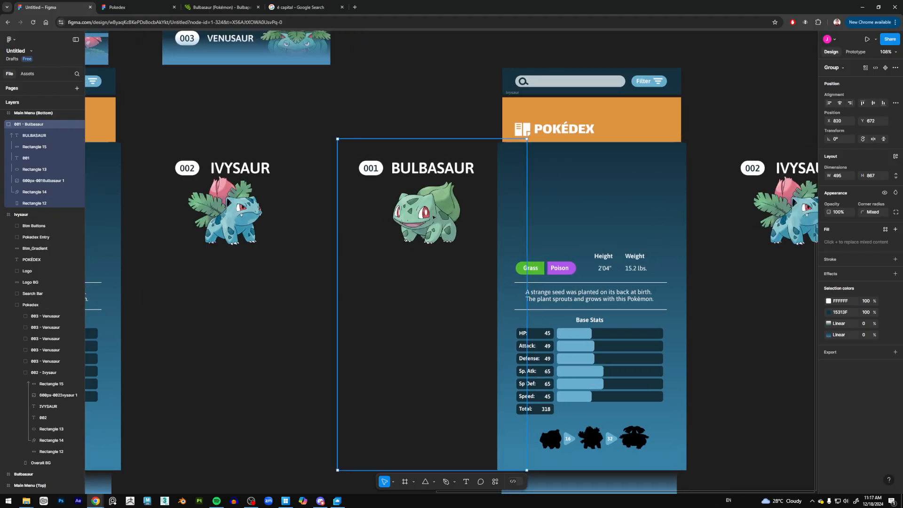
Undo the last move of the 001 - Bulbasaur group and place the 002 - Ivysaur group on the Ivysaur page at X -16, Y 117
key("ctrl+z")
left_click(49, 375)
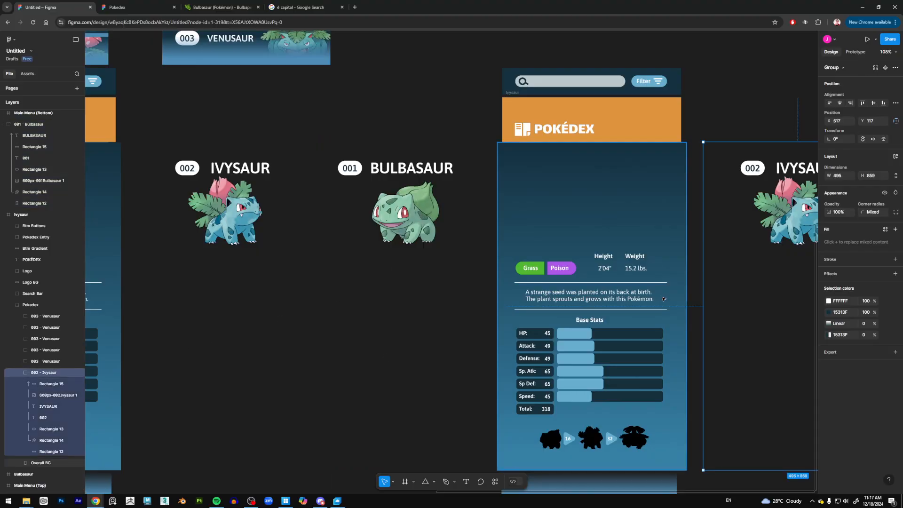
left_click_drag(793, 229, 591, 231)
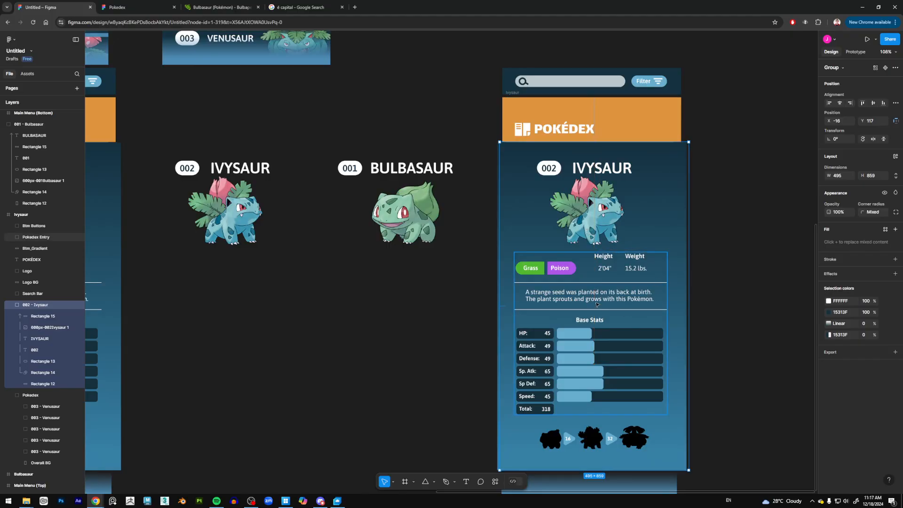
Compare the Ivysaur page with the original Bulbasaur page and the off-page Pokémon groups between them
scroll(597, 305, "left", 10)
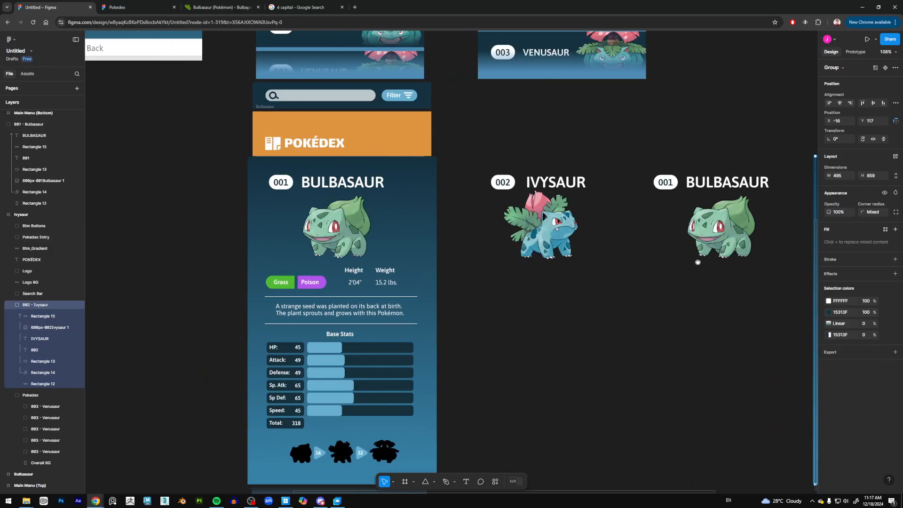
left_click_drag(698, 262, 557, 257)
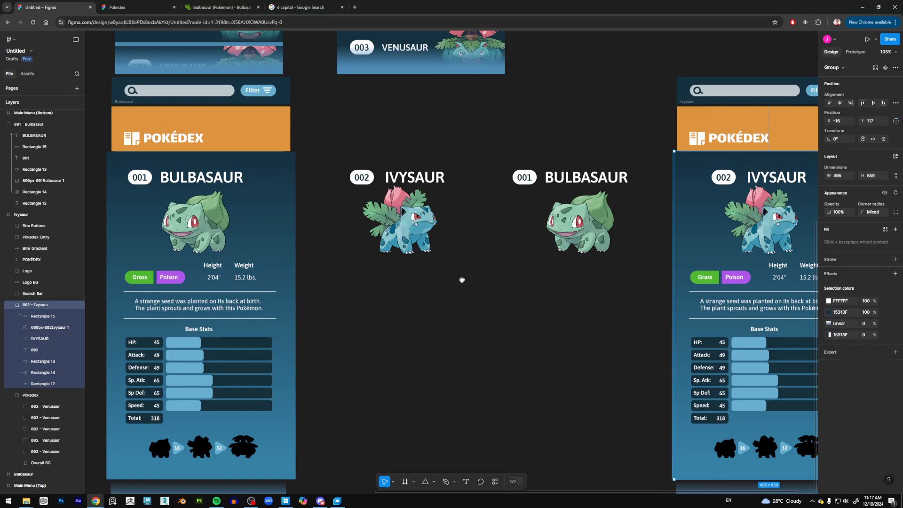
scroll(438, 264, "down", 3)
scroll(438, 264, "right", 5)
scroll(665, 260, "up", 2)
scroll(664, 259, "left", 2)
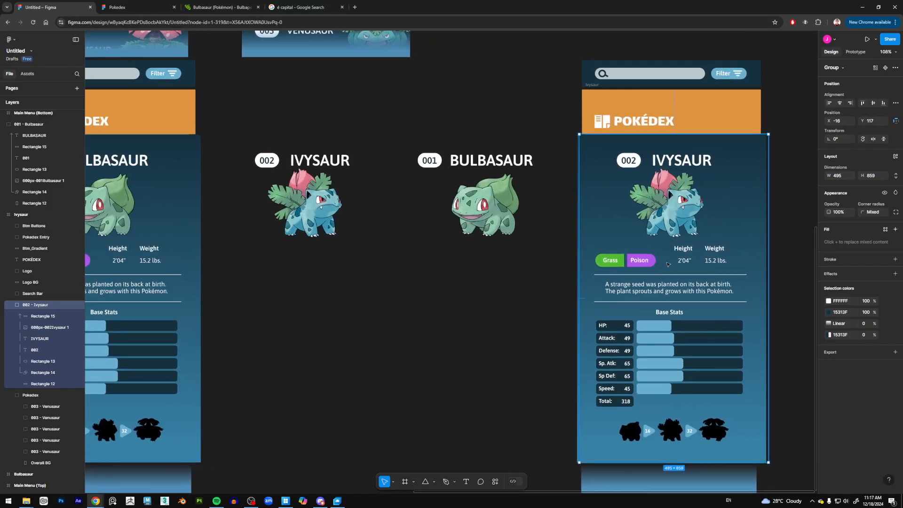
scroll(714, 254, "left", 1)
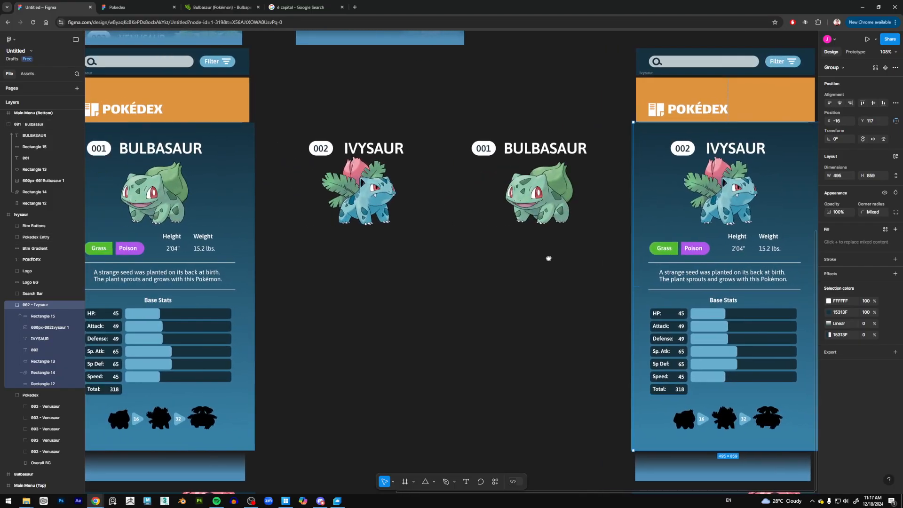
scroll(548, 258, "right", 3)
scroll(549, 258, "down", 1)
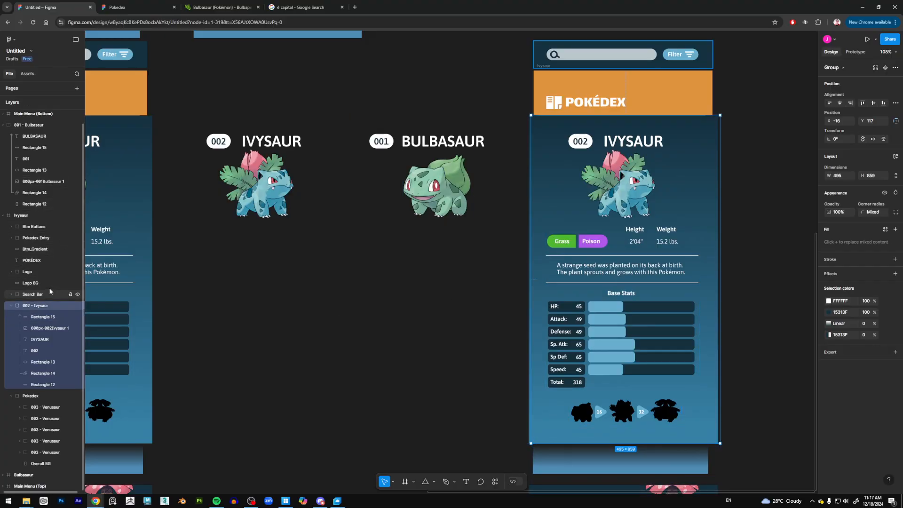
Select the Pokedex Entry group in the Ivysaur frame and expand its layers
scroll(54, 254, "up", 1)
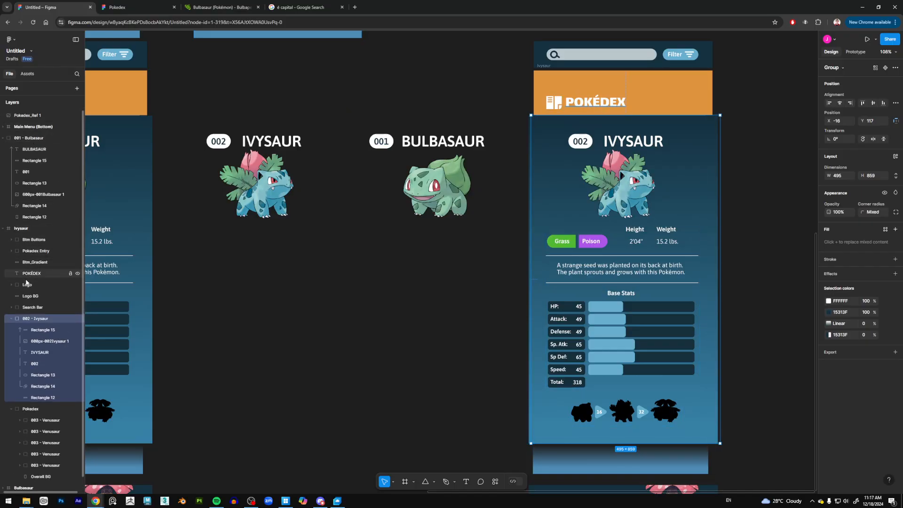
left_click(7, 253)
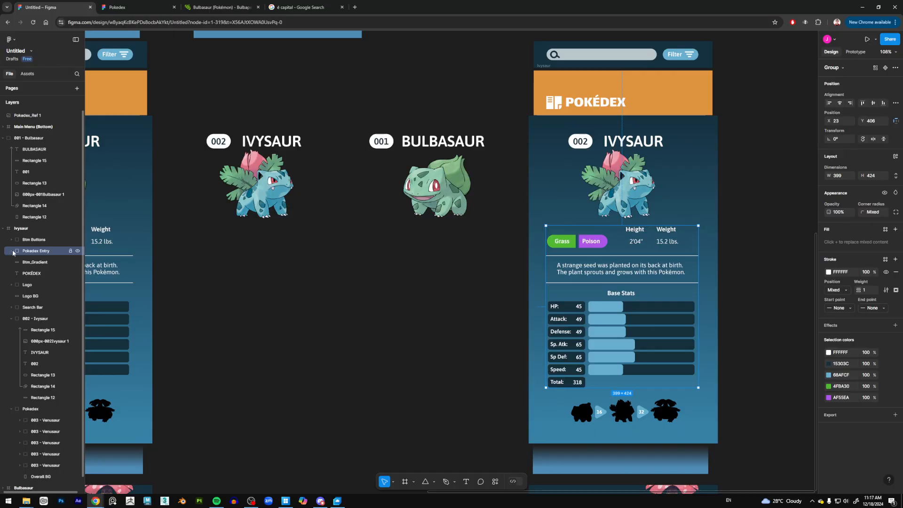
left_click(12, 251)
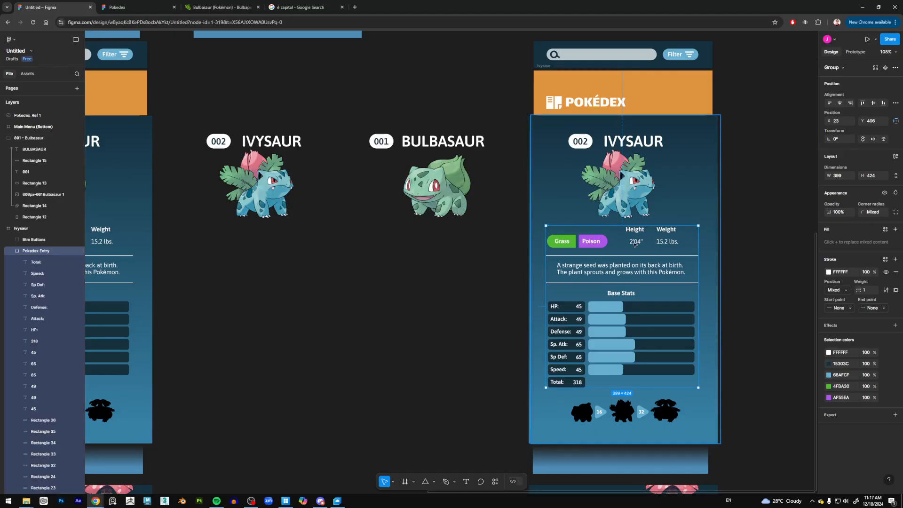
Switch to the Bulbapedia article on Bulbasaur and open the linked Ivysaur article
left_click(221, 7)
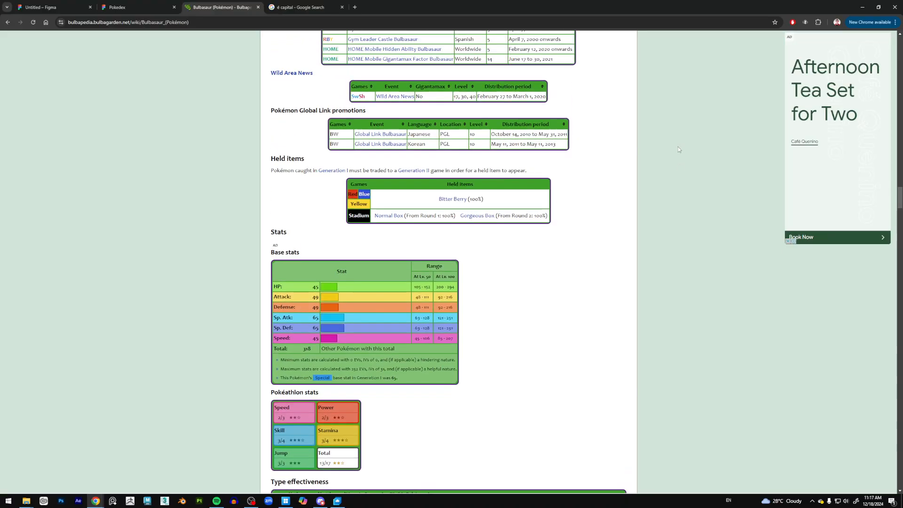
scroll(678, 150, "up", 20)
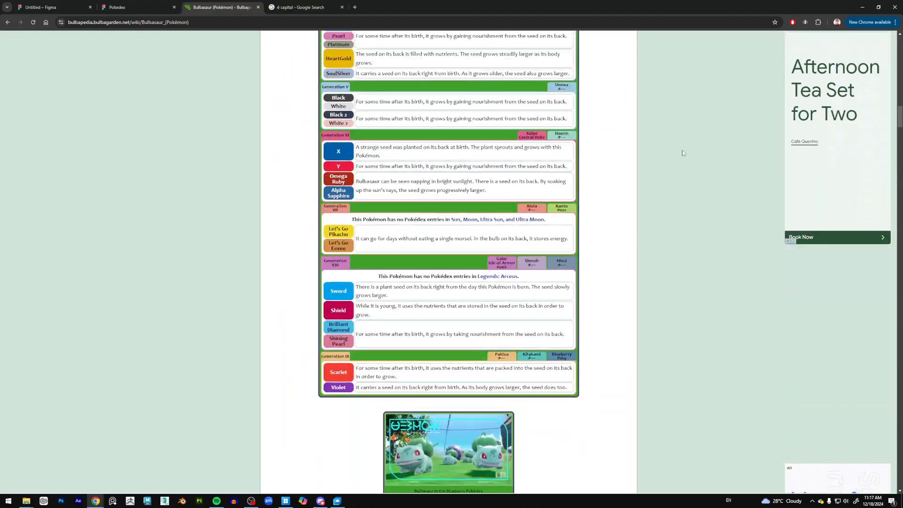
scroll(683, 153, "up", 20)
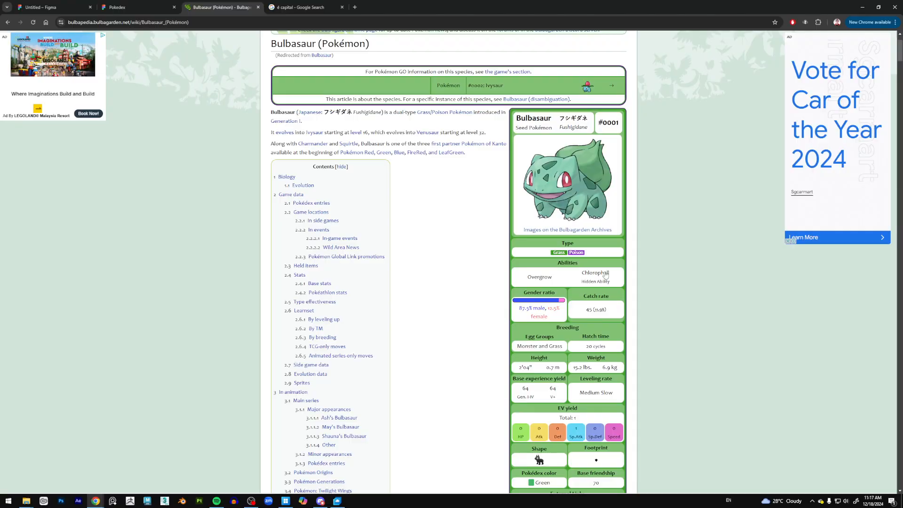
left_click(588, 87)
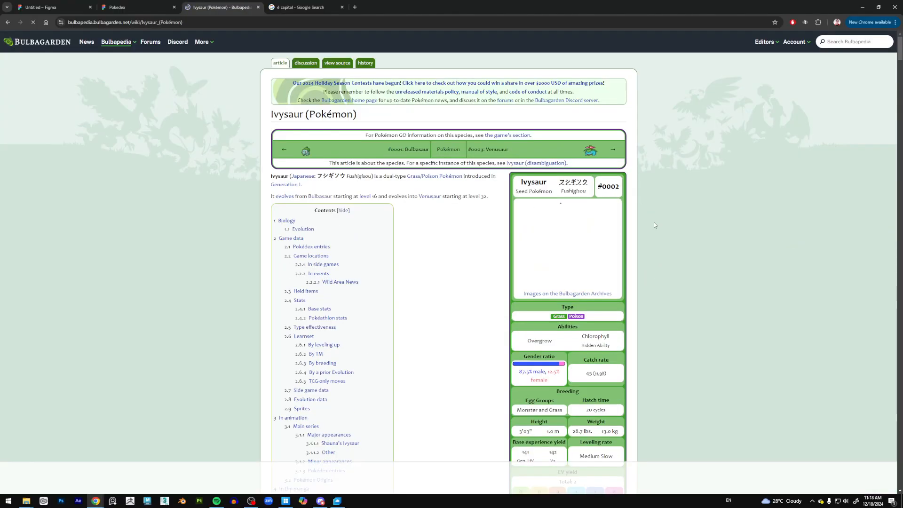
Copy Ivysaur's height of 3'03" from the article and replace the height value on the Ivysaur page in Figma with it
scroll(654, 222, "down", 3)
left_click_drag(535, 292, 519, 291)
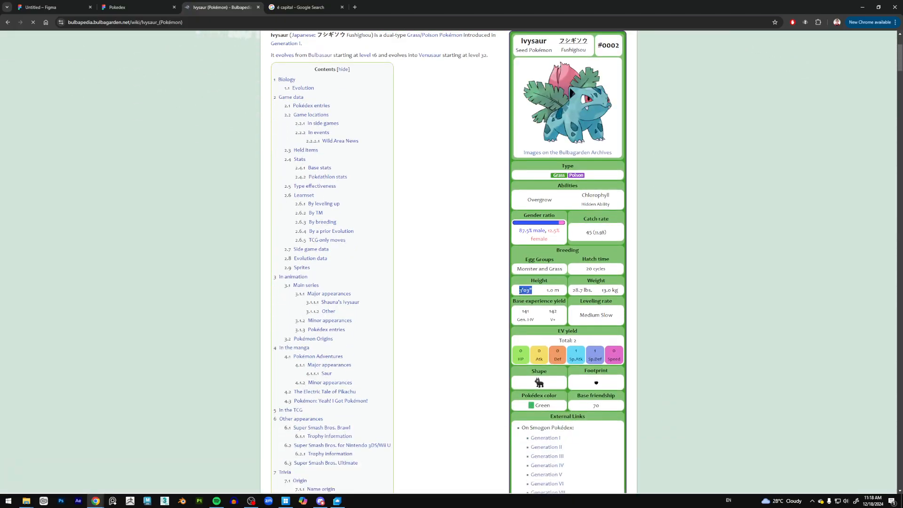
left_click(52, 7)
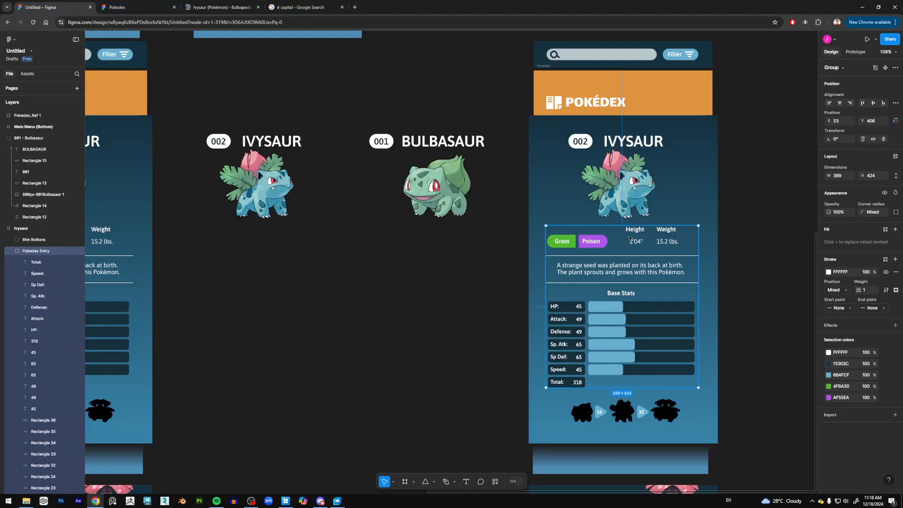
left_click(636, 242)
key("Return")
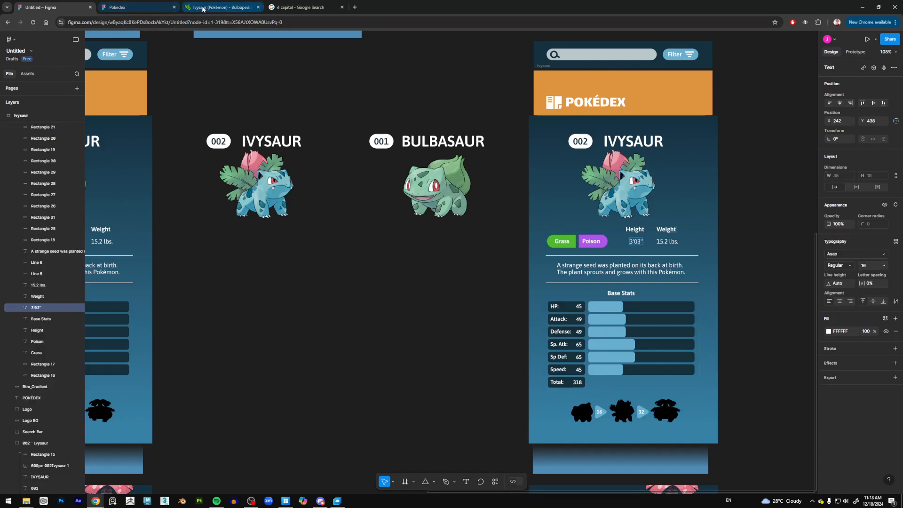
Copy Ivysaur's weight of 28.7 lbs. from the Bulbapedia article and replace the weight value on the Figma Ivysaur page with it
left_click(221, 7)
left_click_drag(573, 290, 594, 293)
key("ctrl+c")
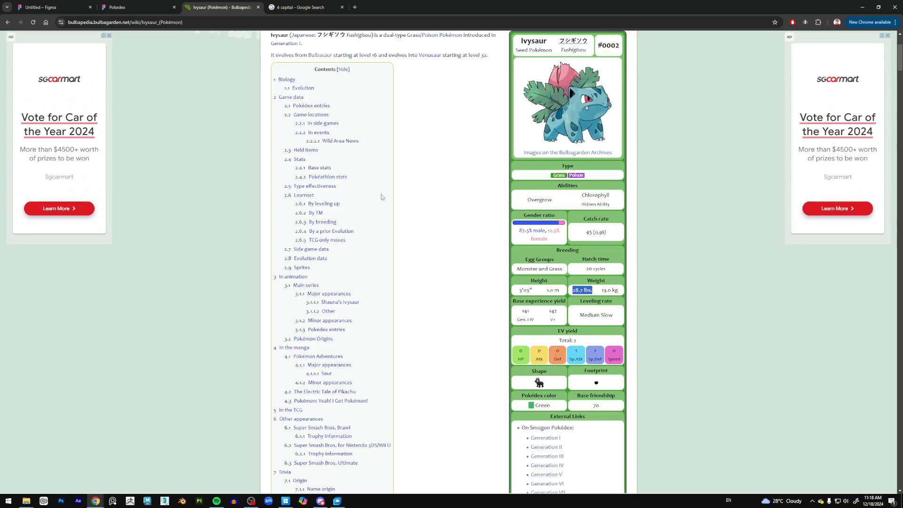
left_click(41, 8)
left_click(668, 241)
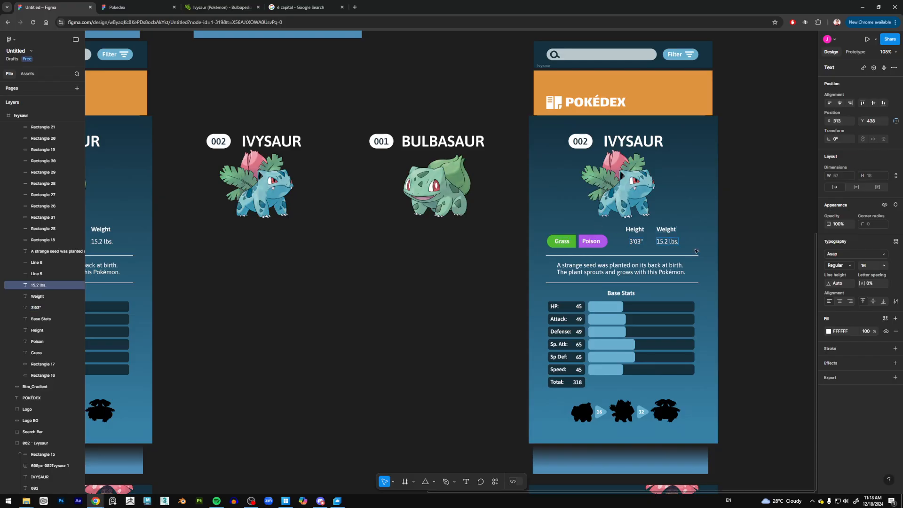
key("ctrl+v")
In the Bulbapedia article, copy the Generation I Red/Blue Pokédex entry starting "When the bulb on its back grows large"
left_click(222, 7)
scroll(461, 216, "down", 10)
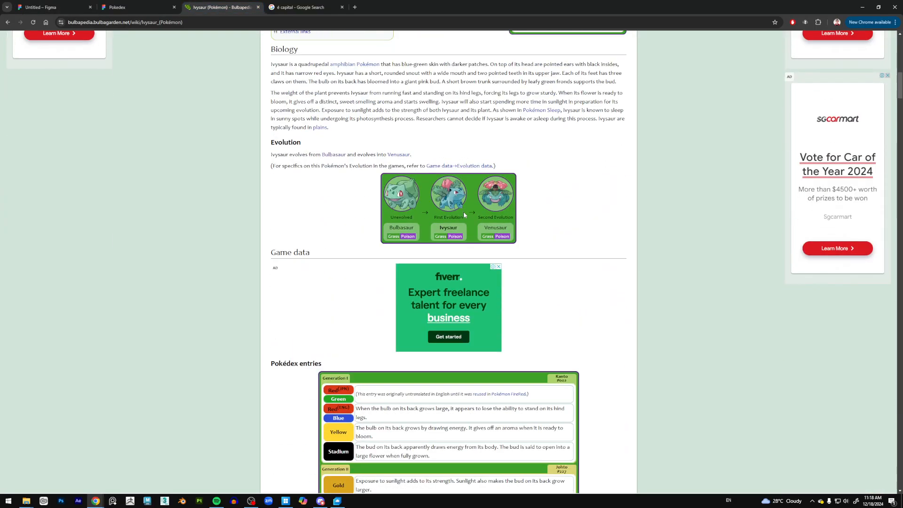
scroll(464, 211, "up", 2)
scroll(464, 214, "down", 11)
scroll(465, 216, "up", 2)
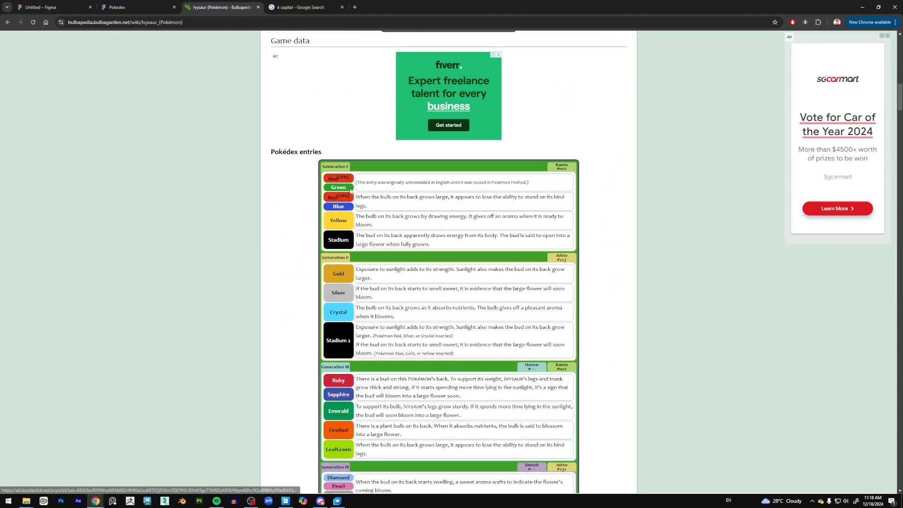
left_click_drag(356, 197, 382, 208)
key("ctrl+c")
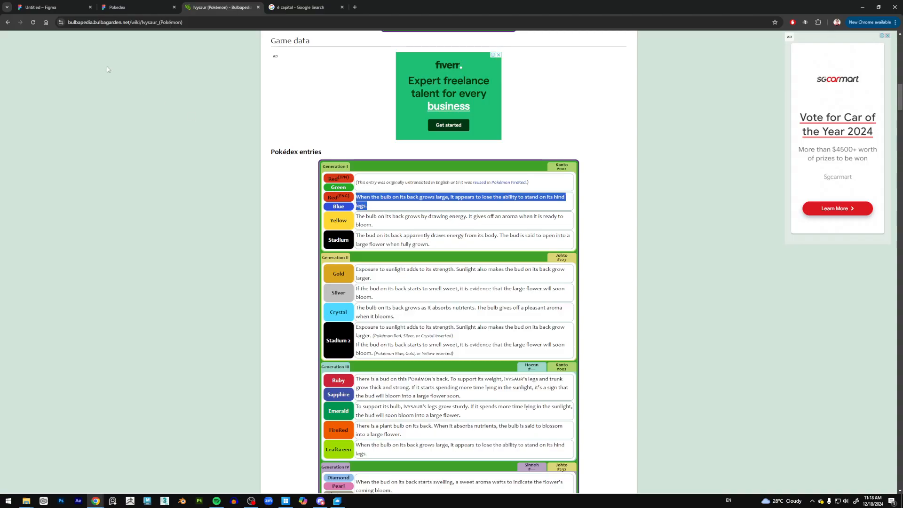
Back in Figma, replace the Ivysaur page's description with the copied "When the bulb on its back grows large" entry
left_click(52, 7)
double_click(589, 266)
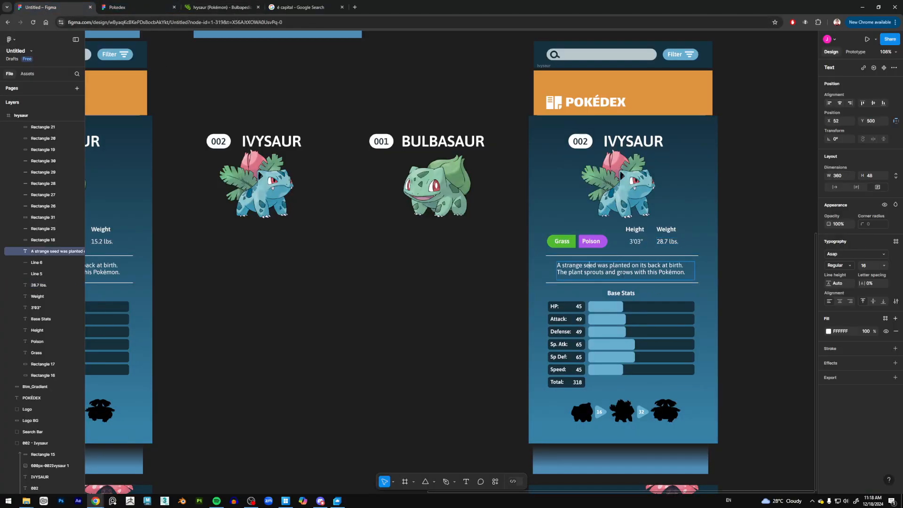
key("ctrl+a")
key("ctrl+v")
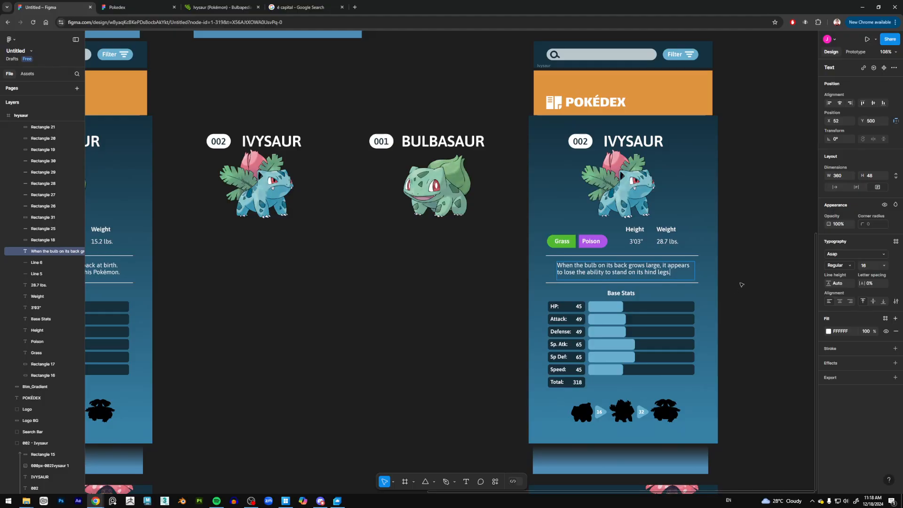
key("Escape")
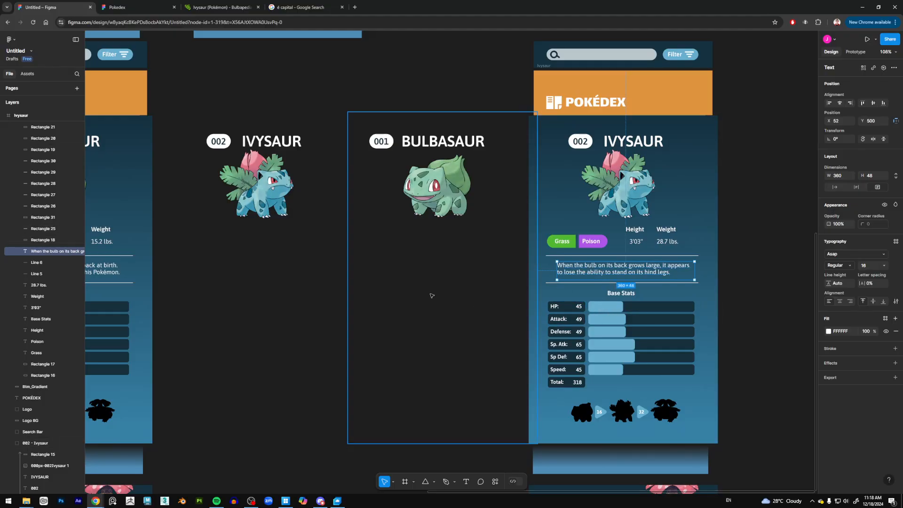
Set the Ivysaur page's base stats to HP 60, Attack 62 and Defense 63
mouse_move(414, 279)
left_mouse_down()
mouse_move(455, 267)
mouse_move(522, 278)
mouse_move(514, 281)
left_mouse_up()
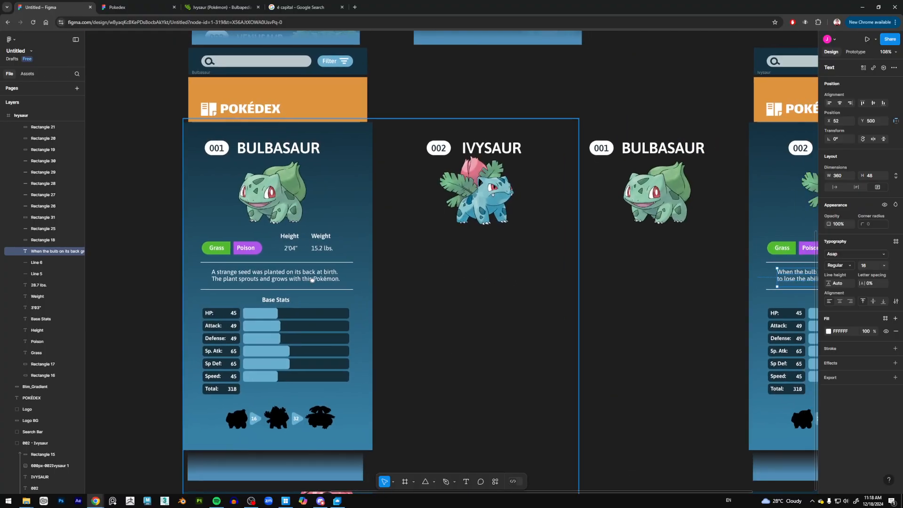
scroll(475, 259, "down", 5)
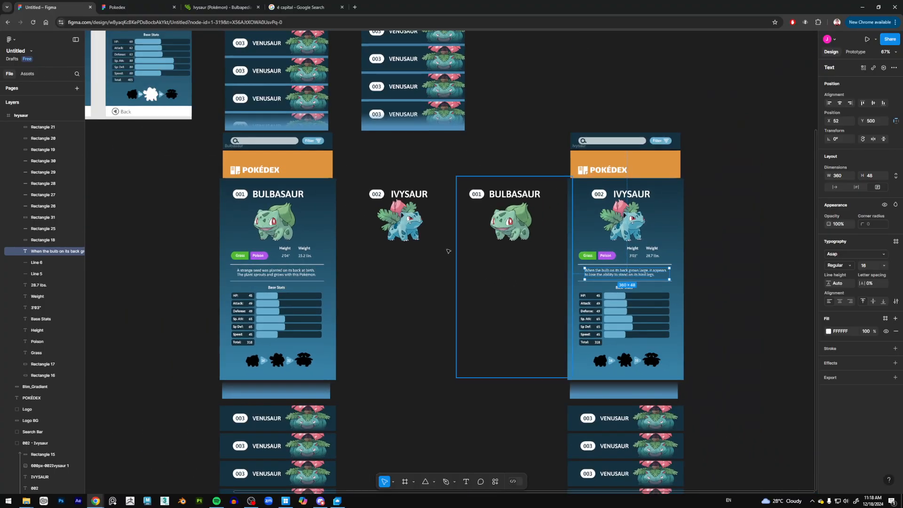
left_click_drag(402, 245, 465, 320)
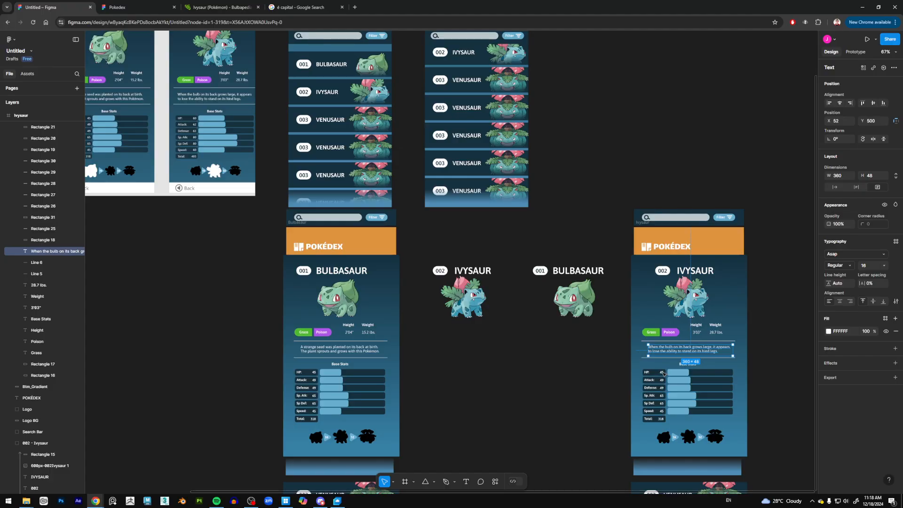
left_click(661, 372)
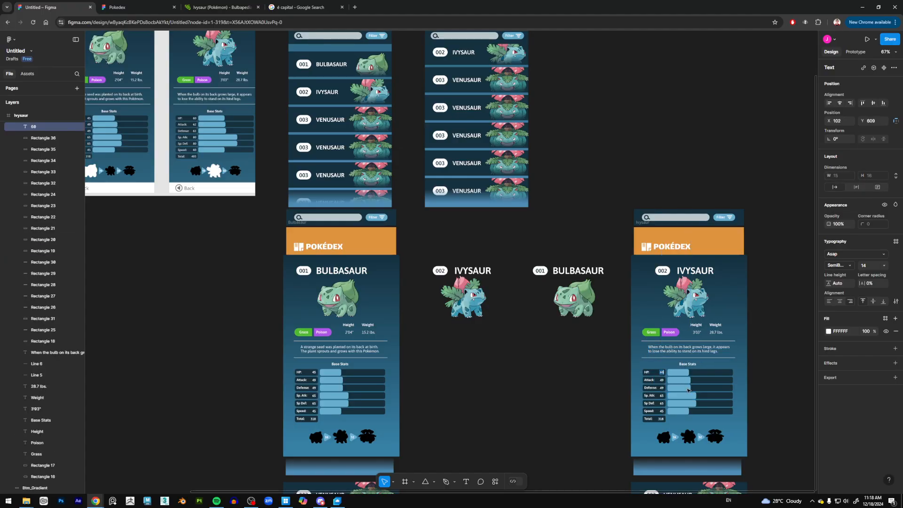
double_click(663, 380)
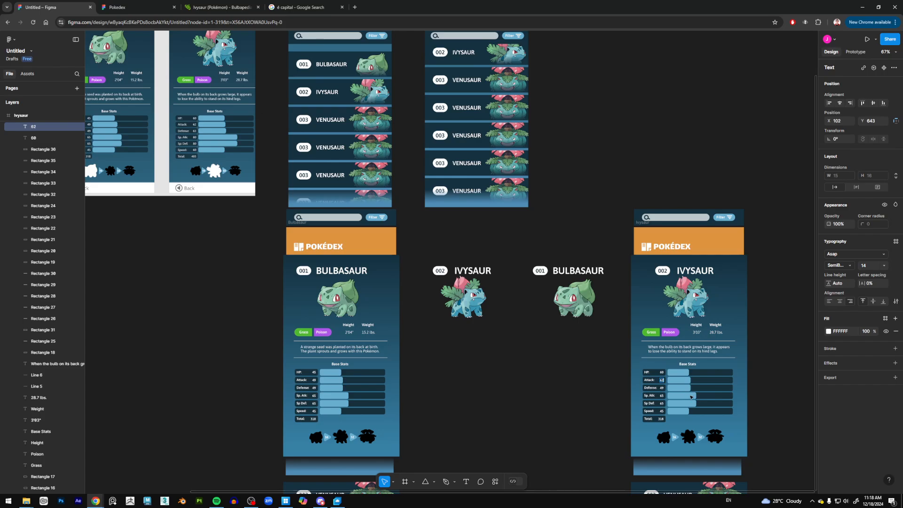
double_click(662, 388)
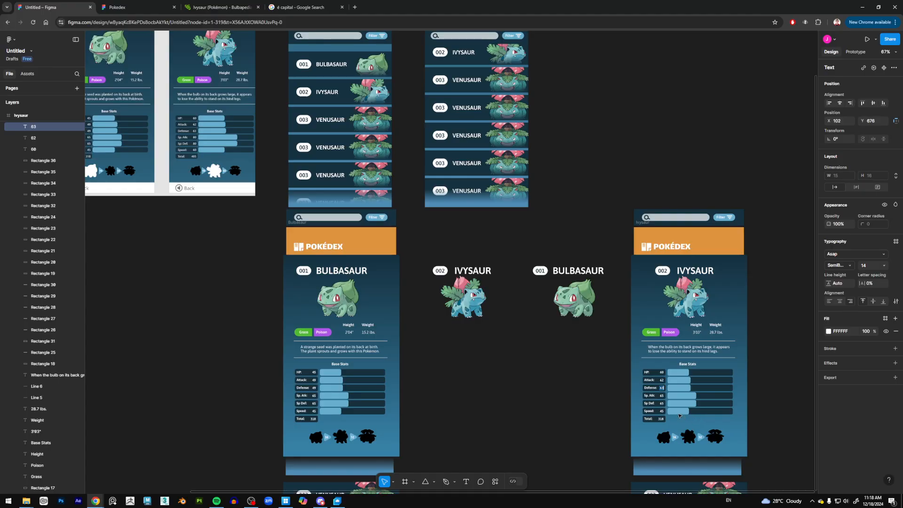
Set the Ivysaur page's remaining stats to Sp. Atk 80, Sp Def 80, Speed 60 and Total 405
double_click(662, 396)
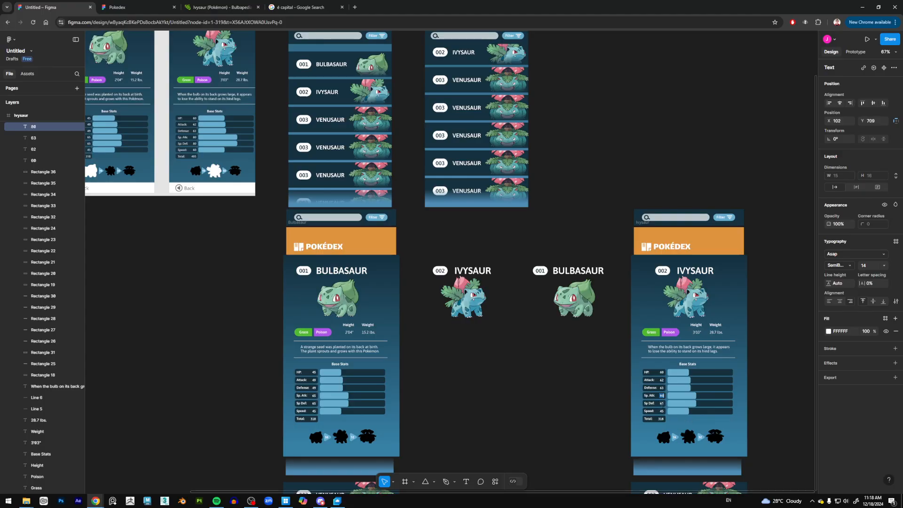
double_click(662, 403)
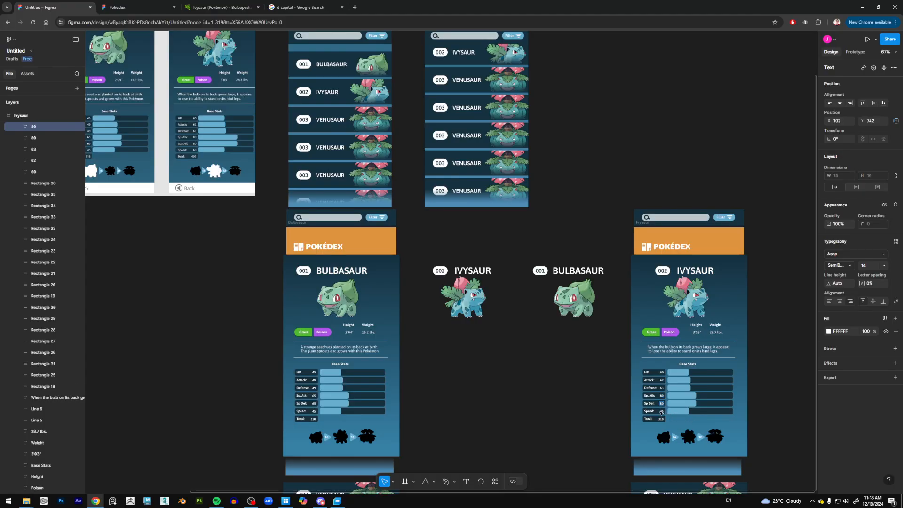
double_click(662, 412)
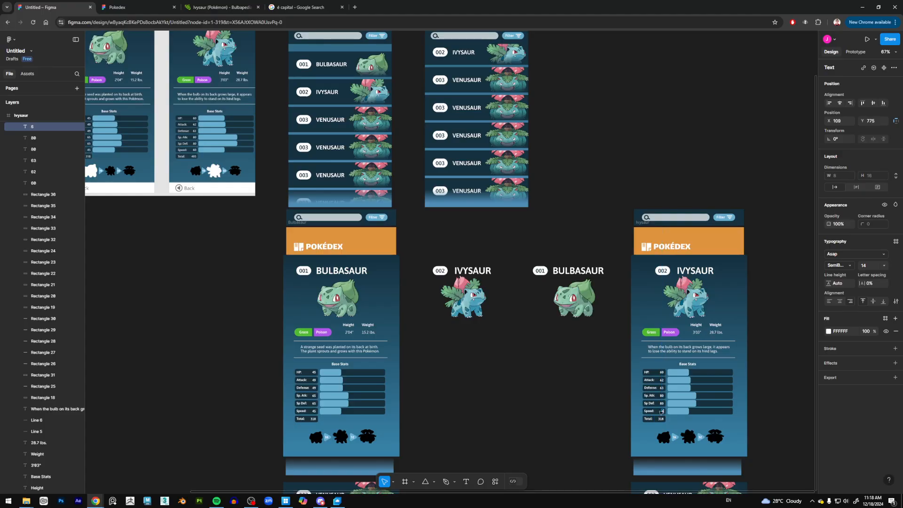
double_click(661, 419)
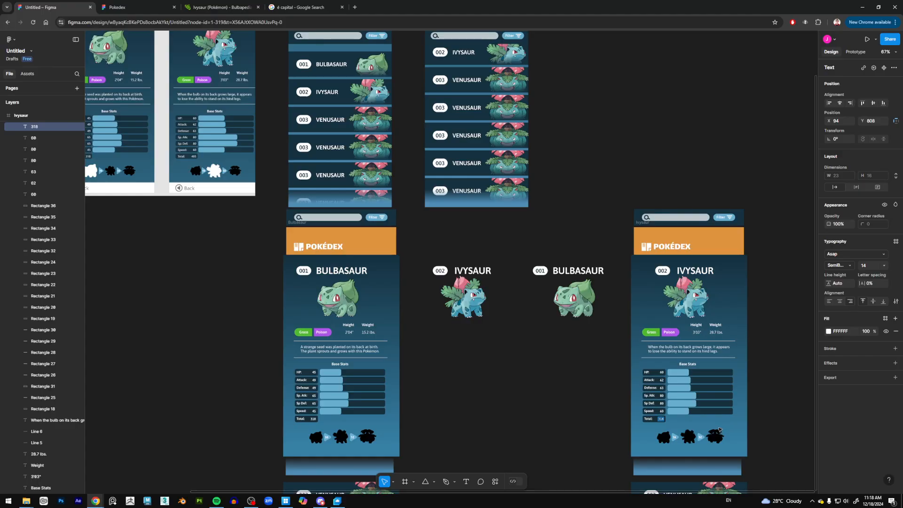
type("405")
left_click(768, 396)
Lengthen Ivysaur's six base-stat bars in proportion to the stats, making the Speed bar about 108 wide
scroll(715, 396, "up", 5)
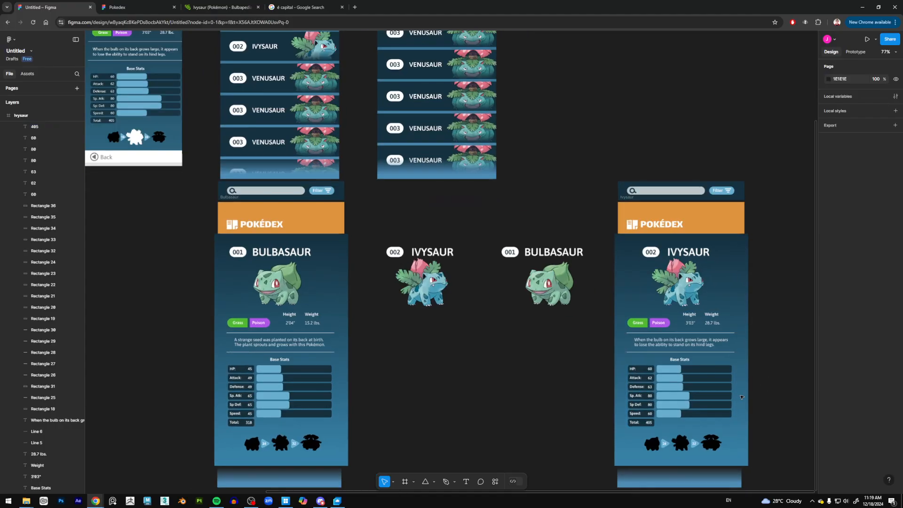
left_click(639, 355)
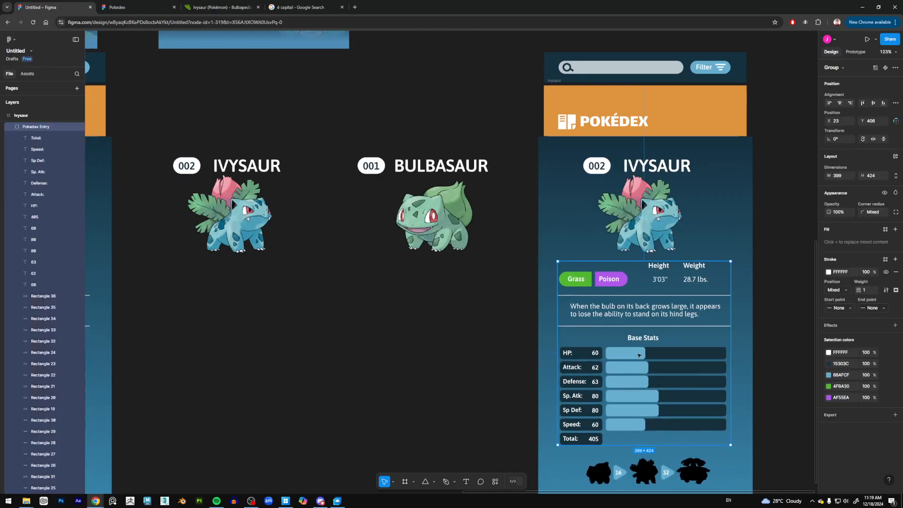
left_click(640, 355)
left_click_drag(648, 353, 654, 425)
left_click(646, 367)
left_click(646, 385)
left_click(647, 396)
left_click(657, 411)
left_click(642, 425)
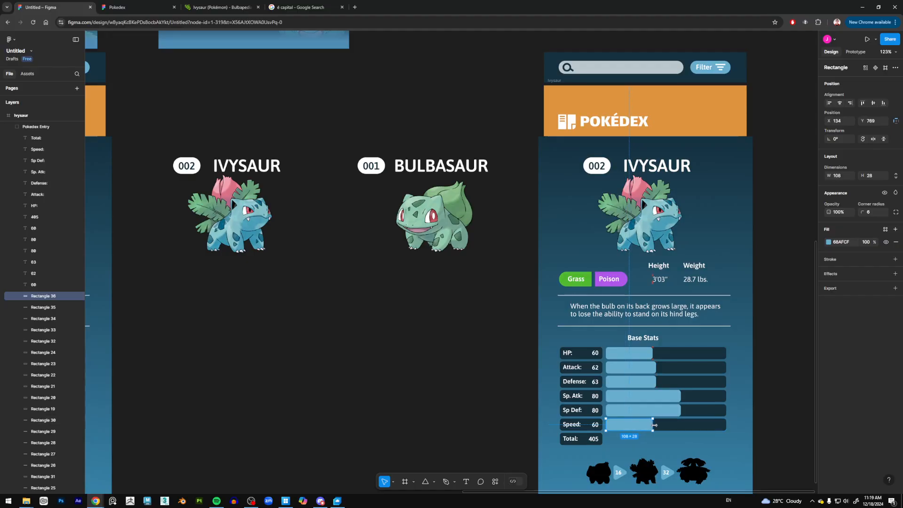
left_click(761, 395)
Import the 001Bulbasaur_White and 002Ivysaur_White silhouette images from the Demo folder onto the Figma canvas
scroll(748, 367, "down", 5)
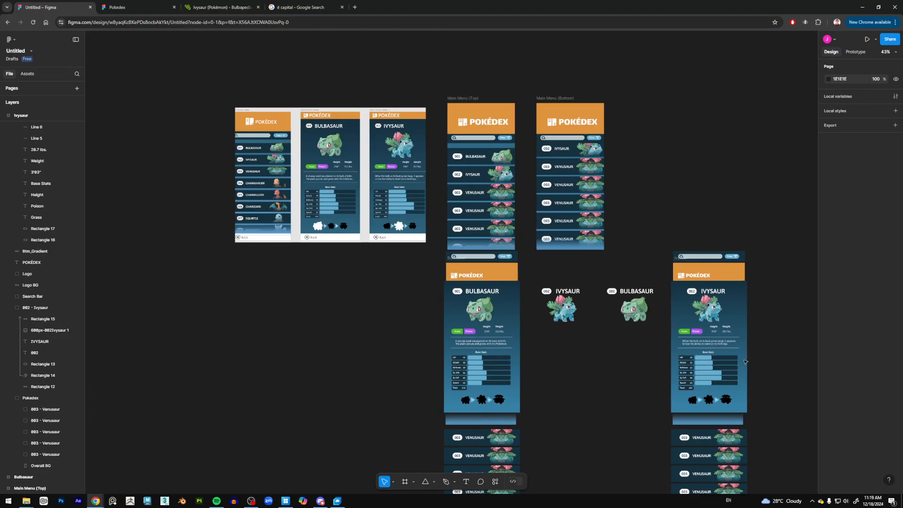
scroll(741, 361, "up", 3)
left_click_drag(588, 370, 601, 327)
left_click_drag(325, 393, 412, 361)
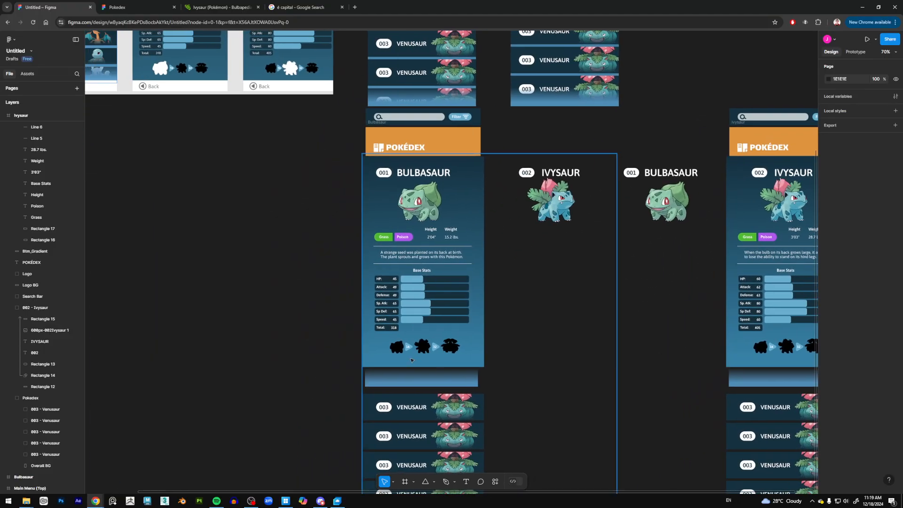
scroll(434, 372, "up", 3)
scroll(434, 372, "left", 2)
scroll(311, 264, "down", 5)
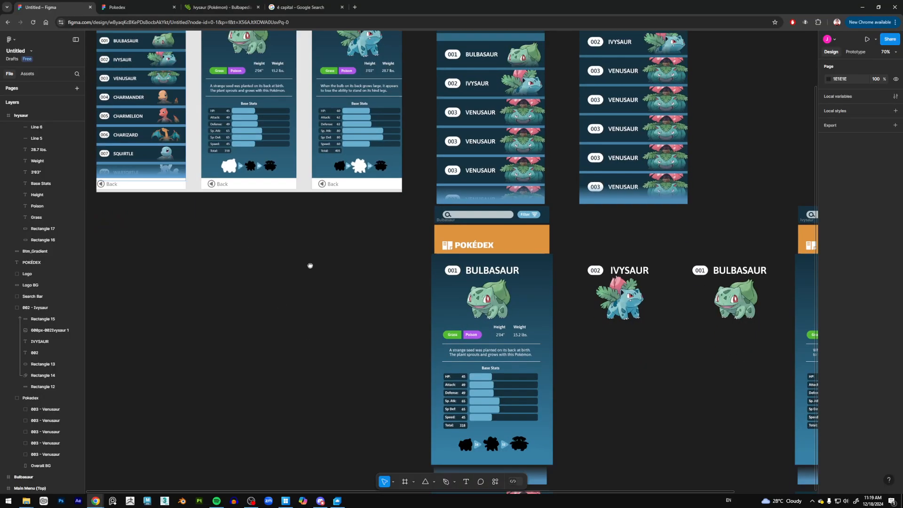
scroll(505, 340, "up", 3)
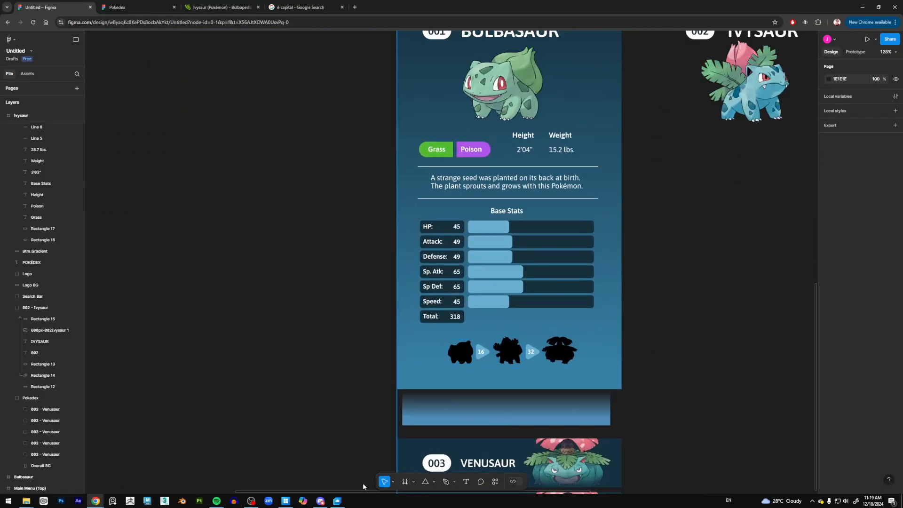
scroll(492, 327, "down", 5)
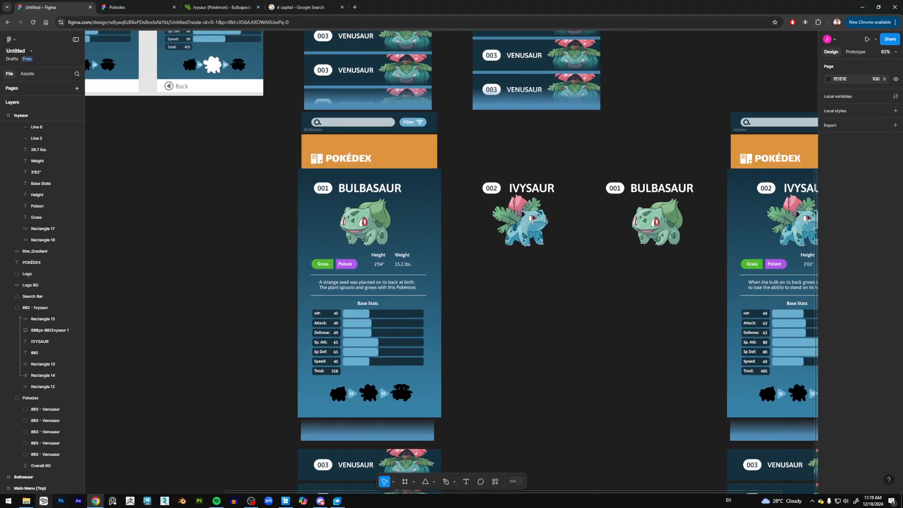
mouse_move(26, 501)
left_click(79, 477)
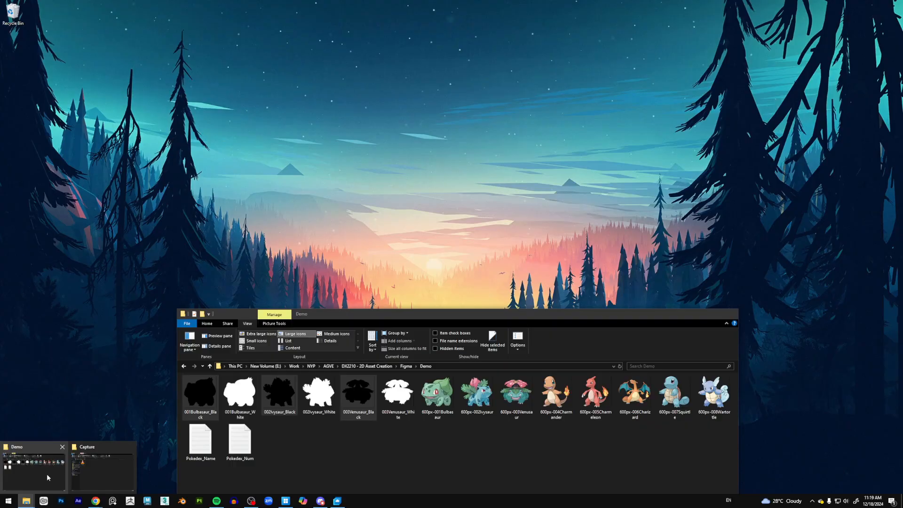
left_click(47, 478)
left_click(240, 393)
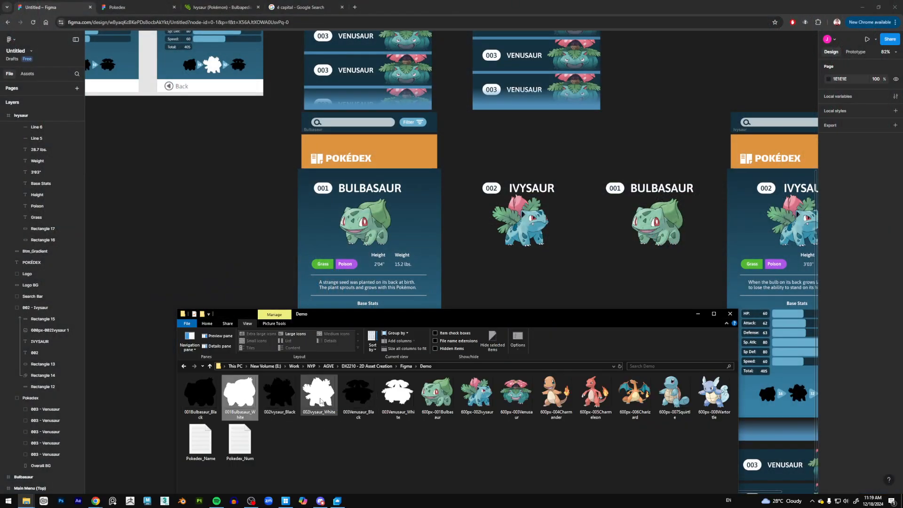
left_click_drag(323, 402, 396, 300)
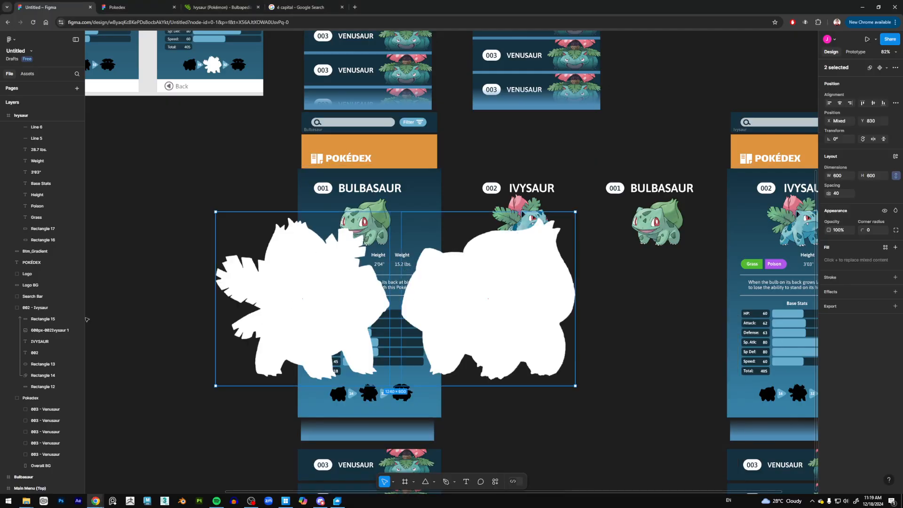
Scale both white silhouettes down to about 106 × 106 and move them onto the Bulbasaur page near its evolution row
left_click_drag(214, 211, 372, 382)
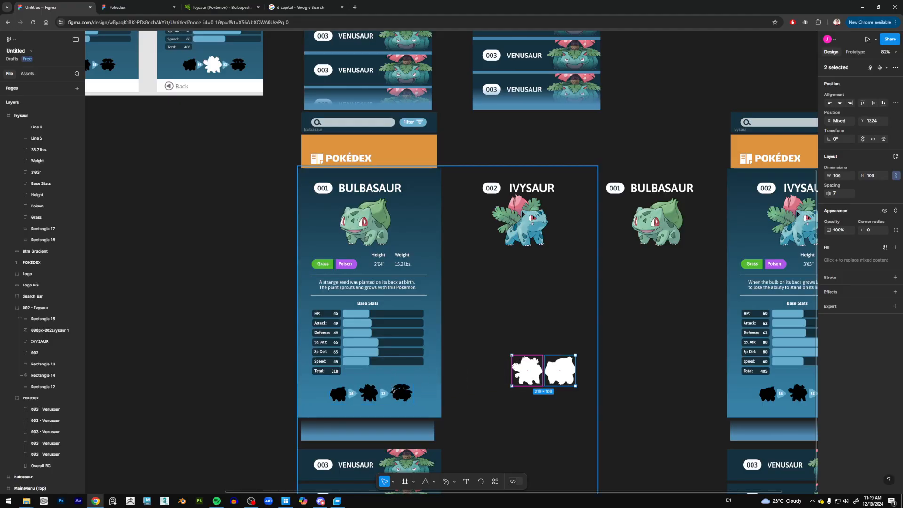
left_click_drag(538, 380, 363, 381)
scroll(367, 386, "up", 3)
scroll(367, 386, "up", 5)
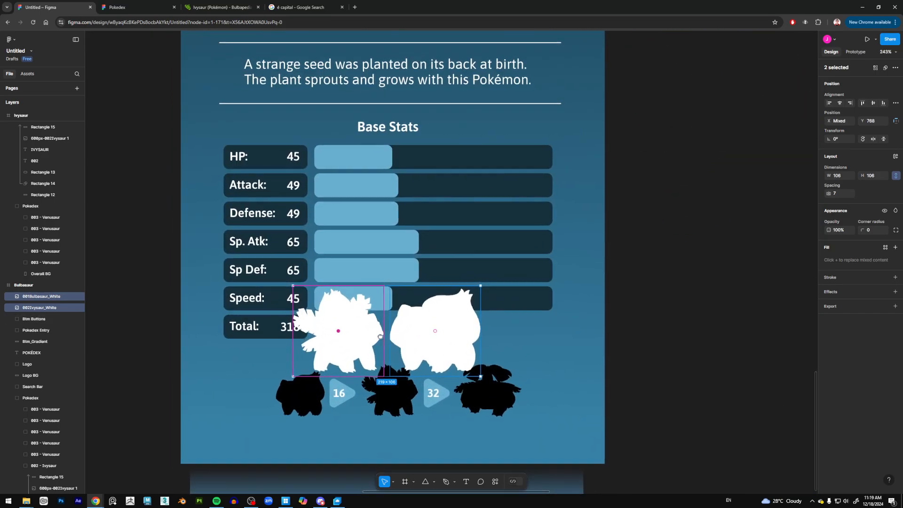
Set the white Bulbasaur silhouette's width to 57 and place it exactly over the black Bulbasaur silhouette
left_click(318, 385)
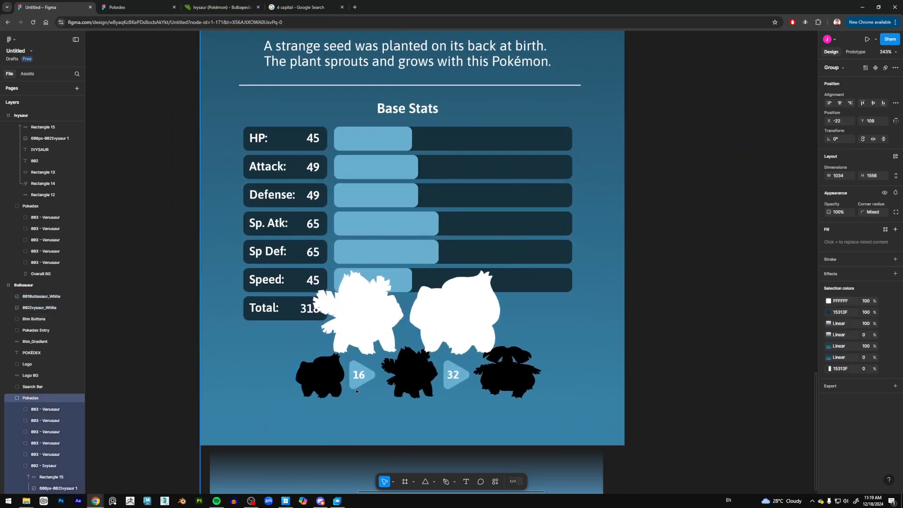
left_click(318, 385)
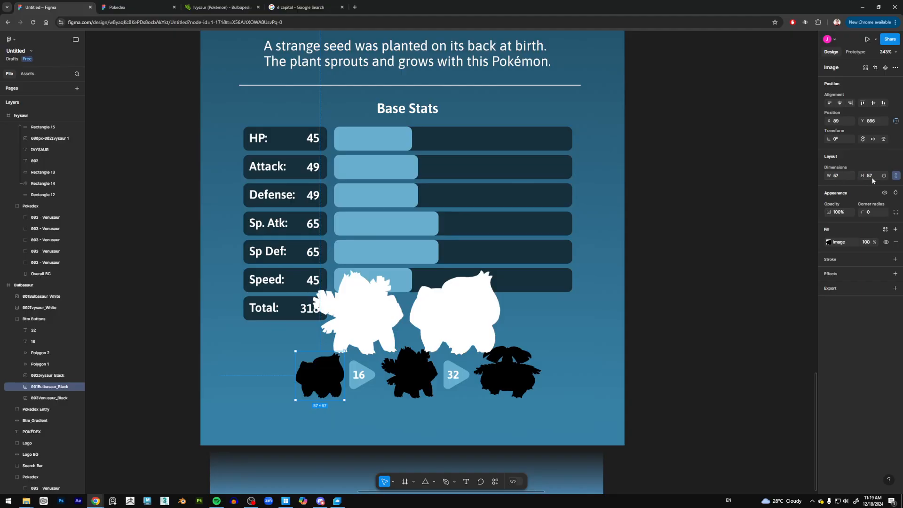
left_click(475, 309)
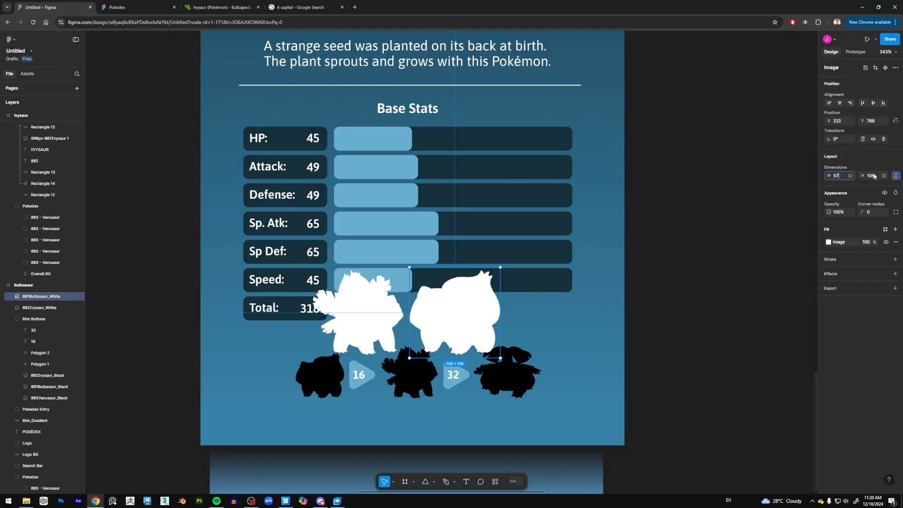
key("Return")
left_click_drag(431, 302, 317, 387)
Move the 001Bulbasaur_White layer into the Btm Buttons group directly above 001Bulbasaur_Black, and select the black Ivysaur silhouette
scroll(61, 308, "down", 3)
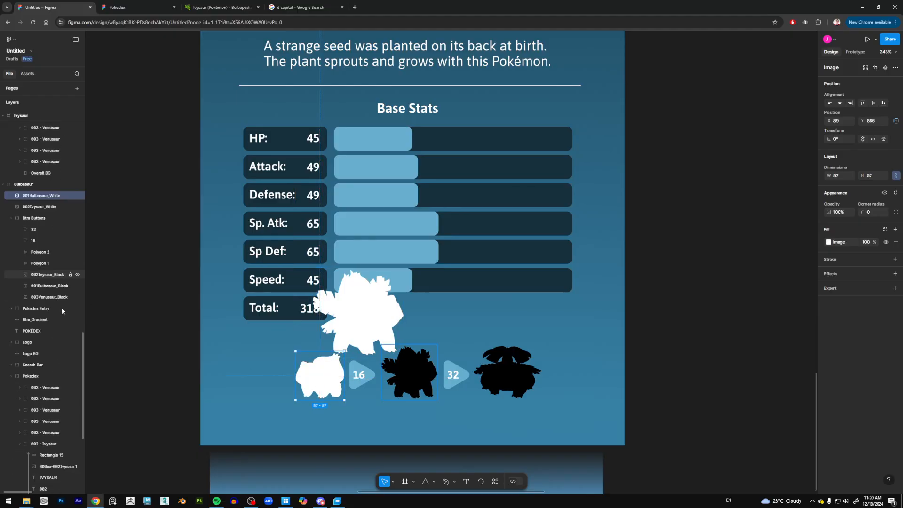
scroll(61, 308, "down", 1)
scroll(52, 244, "up", 2)
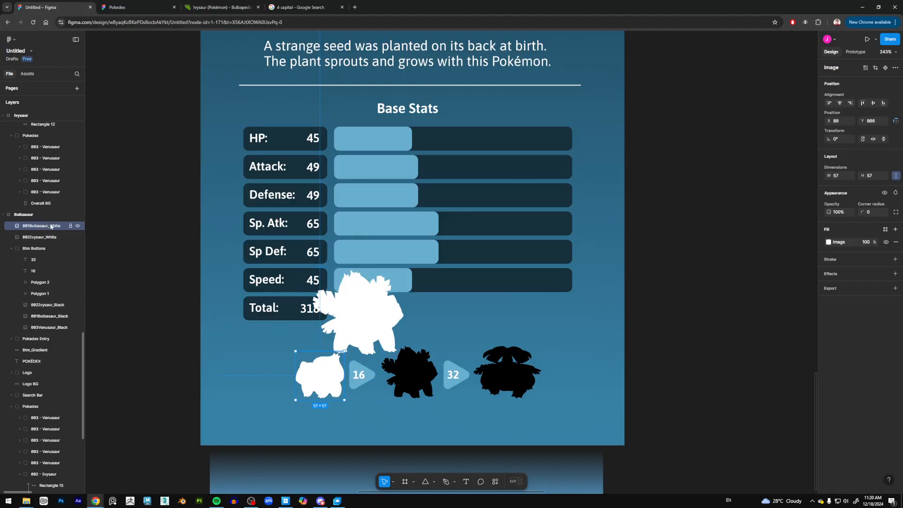
left_click_drag(51, 227, 55, 314)
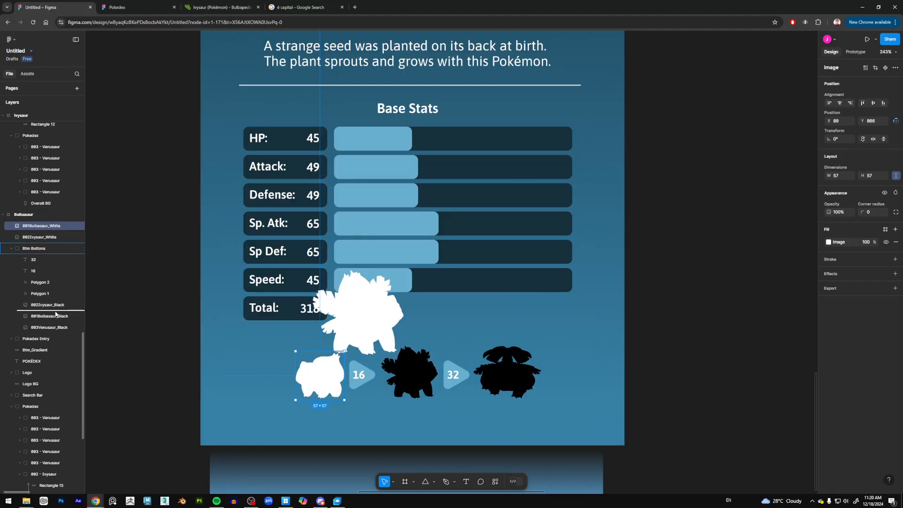
left_click_drag(186, 345, 185, 345)
left_click(410, 377)
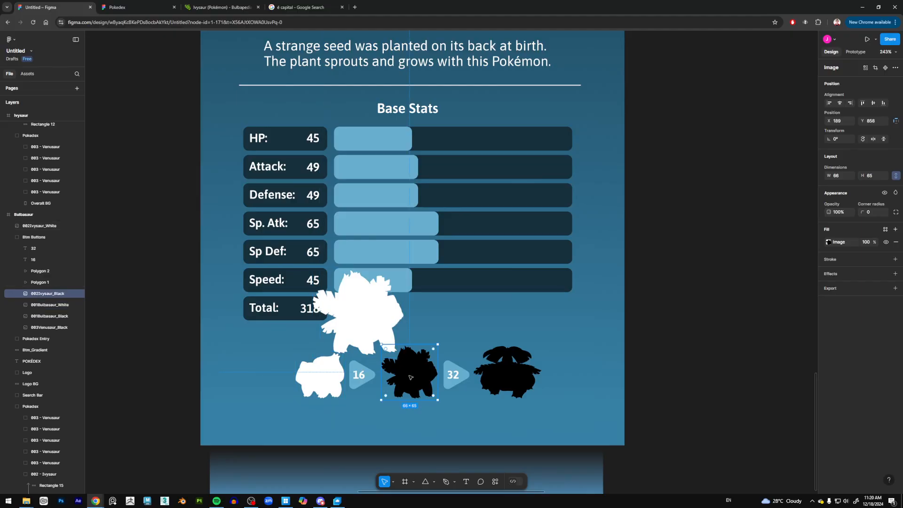
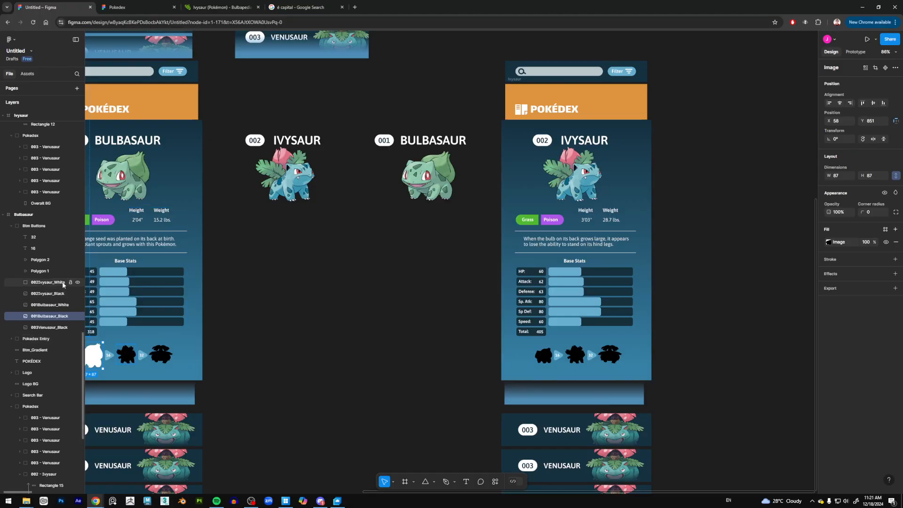
Duplicate the 002Ivysaur_White and 001Bulbasaur_White layers together in the Bulbasaur page's Btm Buttons group
left_click(47, 282)
left_click(49, 305, "ctrl")
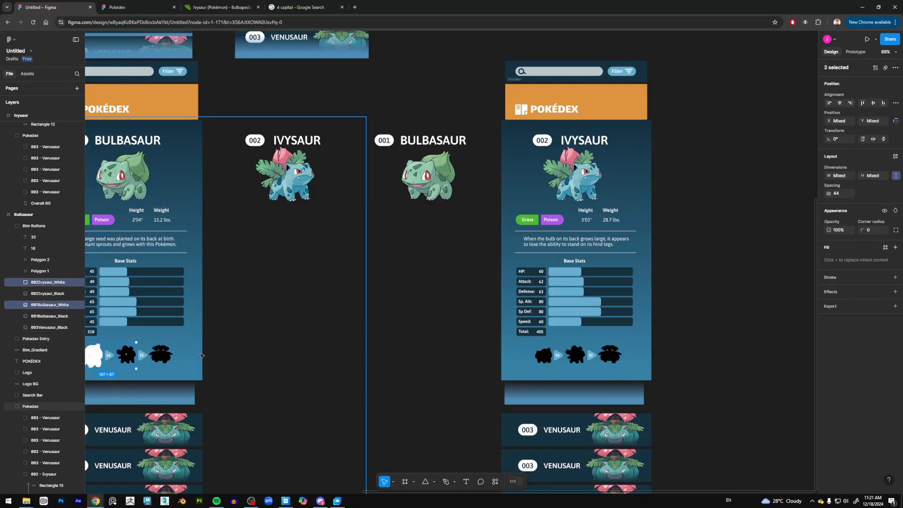
key("ctrl+d")
mouse_move(53, 316)
left_mouse_down()
mouse_move(52, 328)
mouse_move(56, 219)
mouse_move(48, 320)
left_mouse_up()
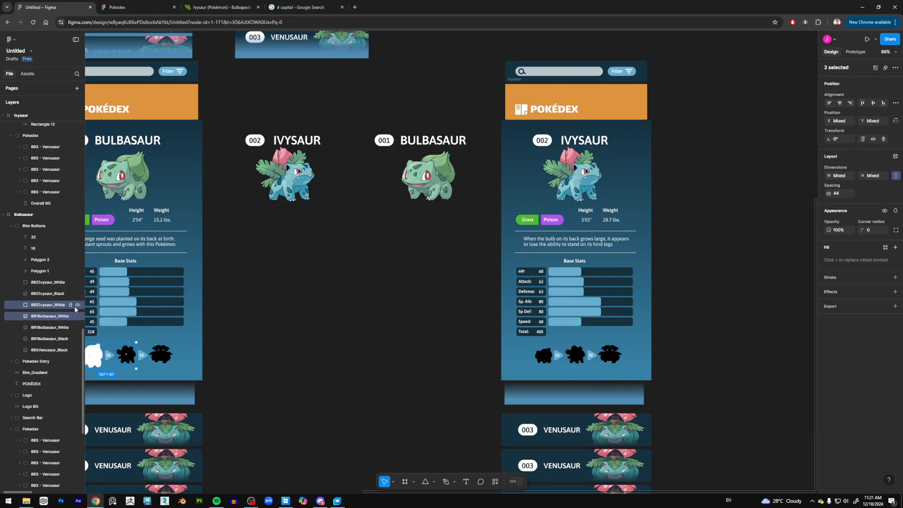
Move the two duplicated white silhouette layers into the Ivysaur frame's Btm Buttons group, above 002Ivysaur_Black
scroll(57, 224, "up", 8)
scroll(57, 225, "up", 5)
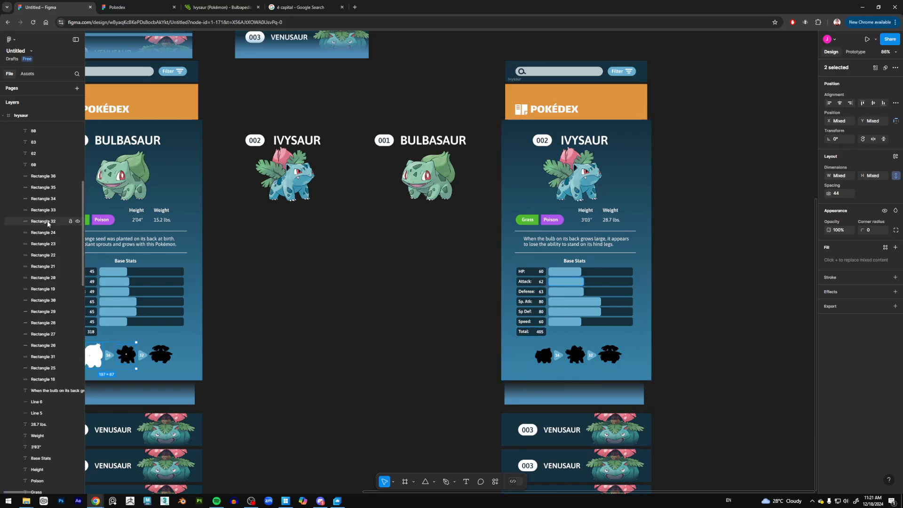
scroll(50, 219, "up", 5)
left_click(10, 251)
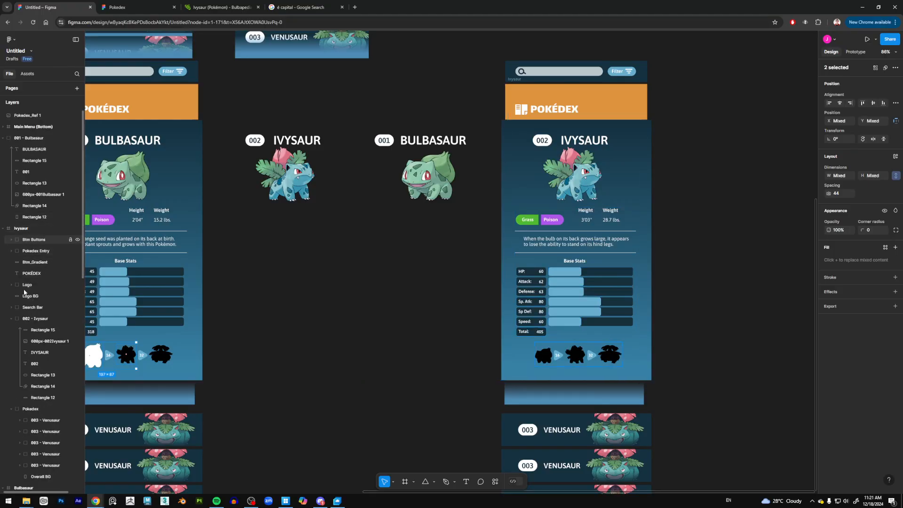
left_click(13, 320)
left_click(10, 330)
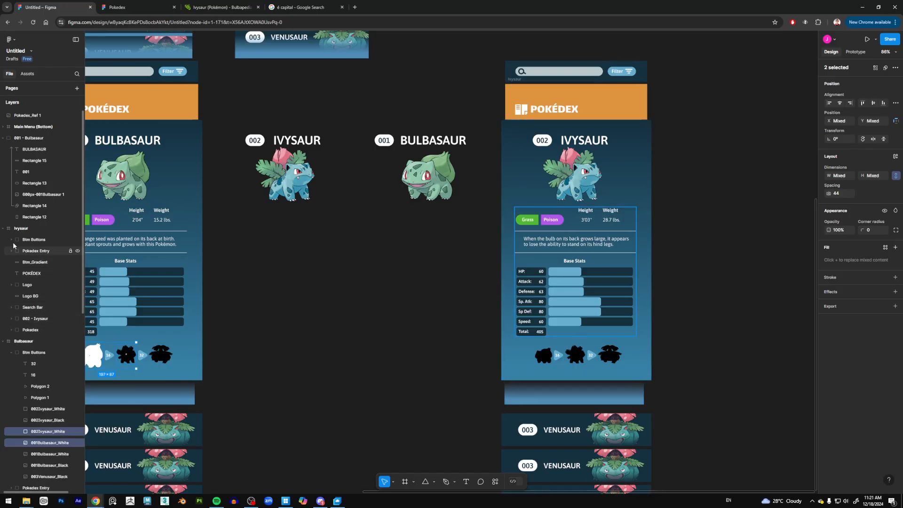
scroll(52, 329, "down", 4)
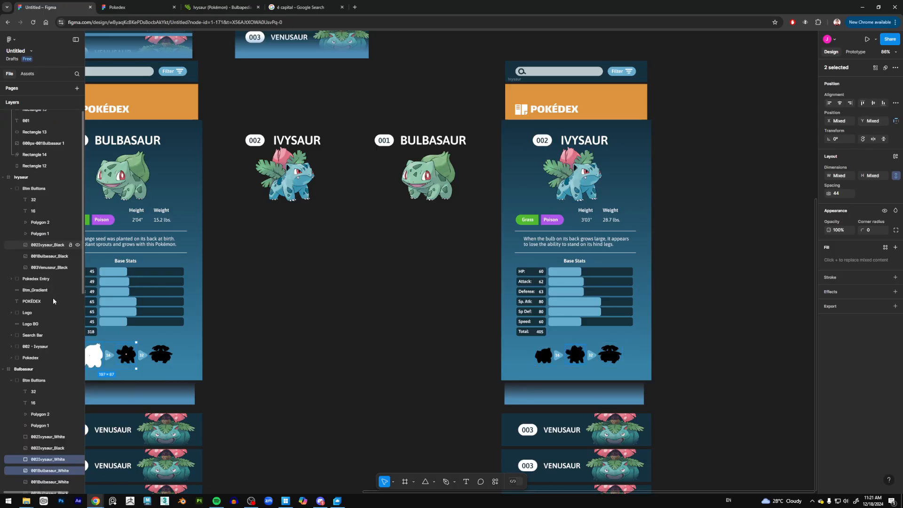
scroll(62, 336, "up", 2)
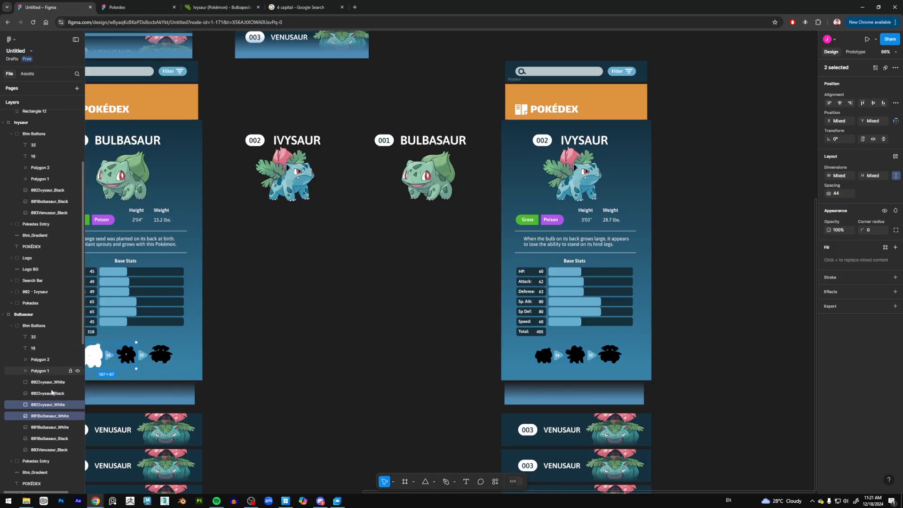
left_click_drag(56, 405, 56, 188)
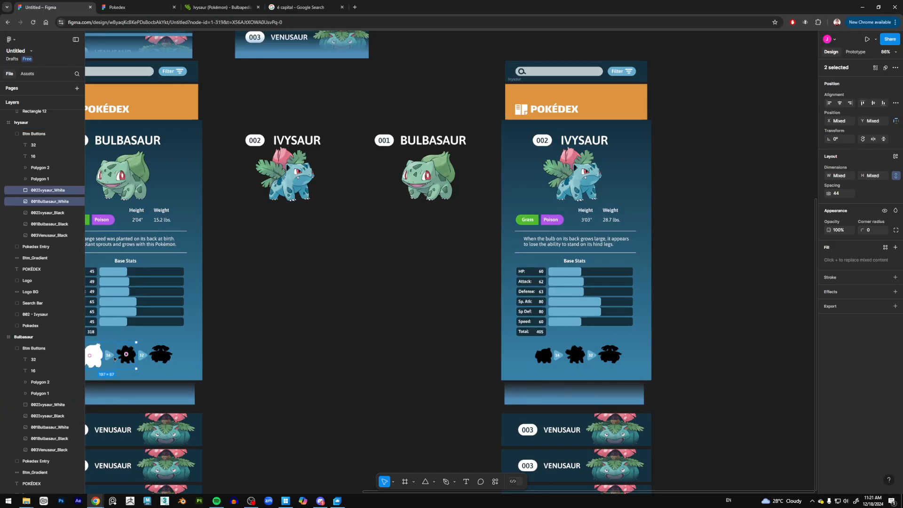
Position the duplicated white silhouettes over the black Bulbasaur and Ivysaur silhouettes in the Ivysaur page's evolution row
left_click_drag(108, 364, 548, 394)
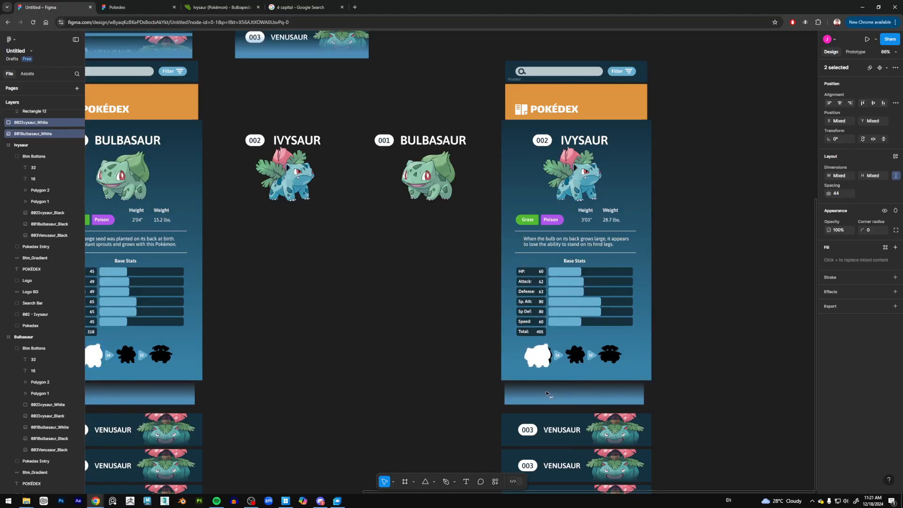
scroll(551, 364, "up", 5)
left_click_drag(464, 368, 466, 369)
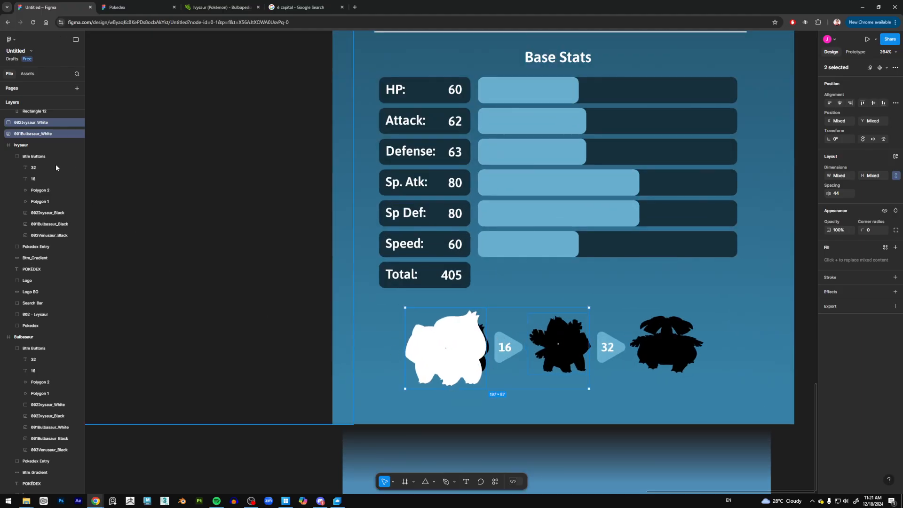
Move the duplicated 002Ivysaur_White and 001Bulbasaur_White layers from above the Ivysaur frame into its Btm Buttons group, above 002Ivysaur_Black
scroll(54, 170, "up", 5)
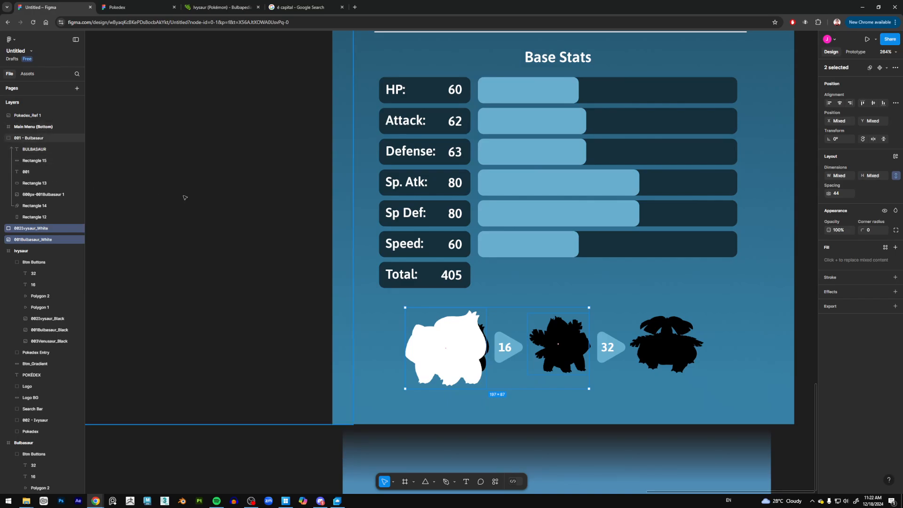
scroll(491, 258, "down", 3)
scroll(490, 259, "down", 3)
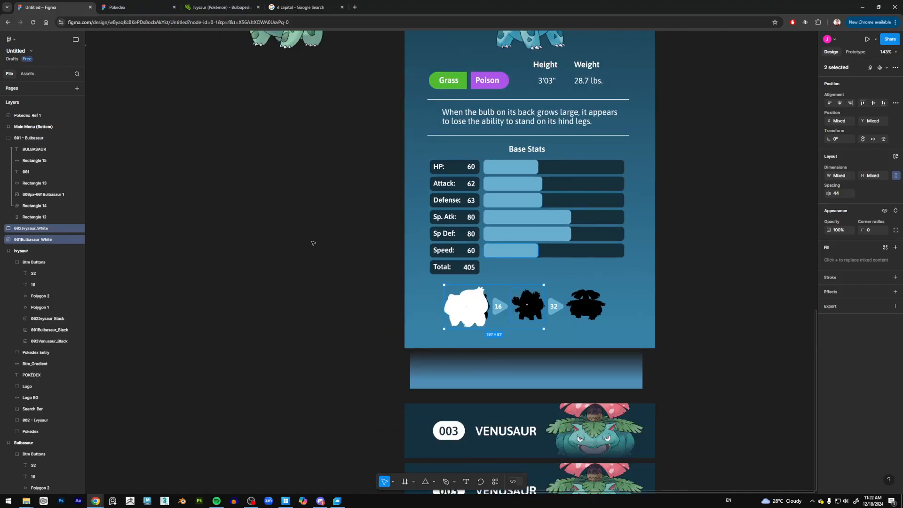
scroll(541, 235, "down", 3)
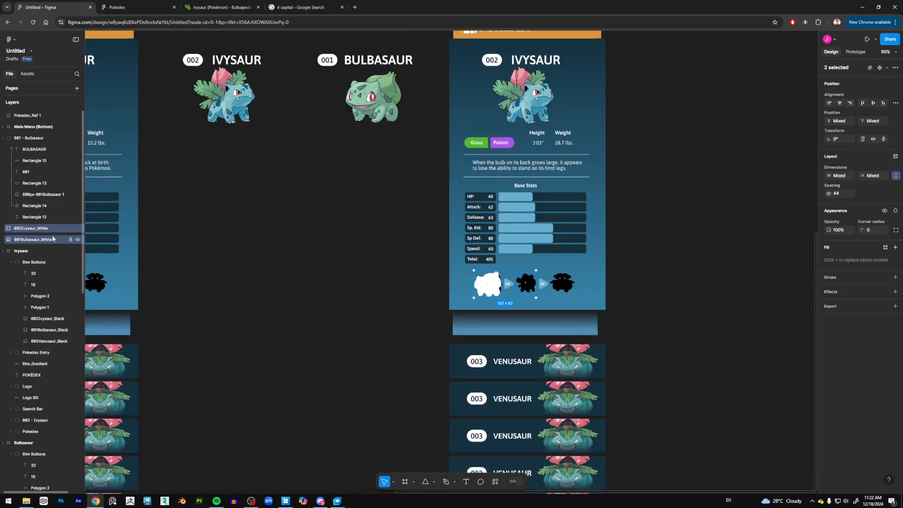
scroll(52, 239, "down", 3)
left_click_drag(47, 205, 60, 283)
scroll(516, 275, "up", 3)
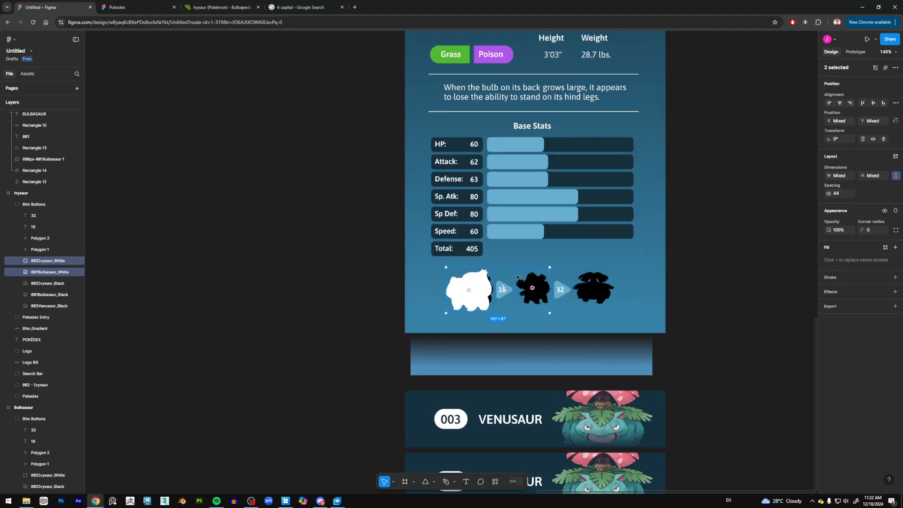
Resize the white Bulbasaur silhouette on the Ivysaur page to 57 × 57 and align it over the black Bulbasaur silhouette
left_click(481, 318)
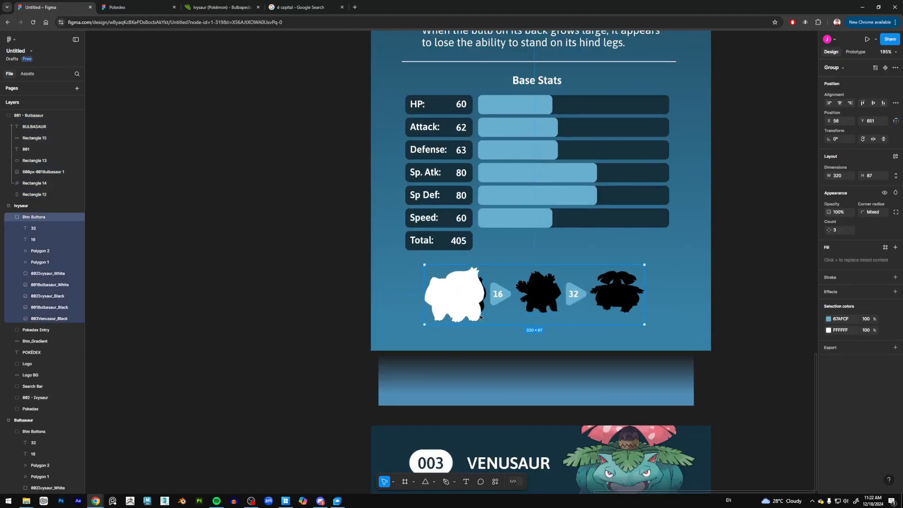
double_click(468, 304)
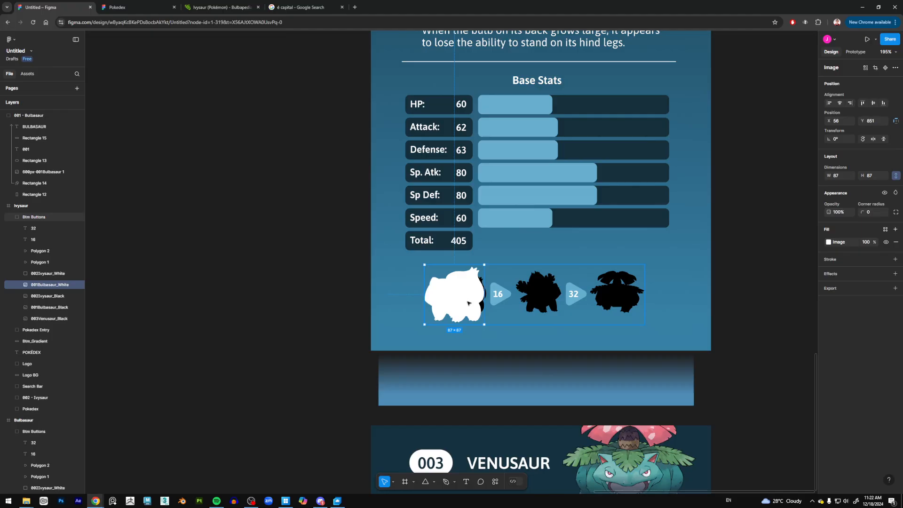
left_click_drag(485, 265, 475, 298)
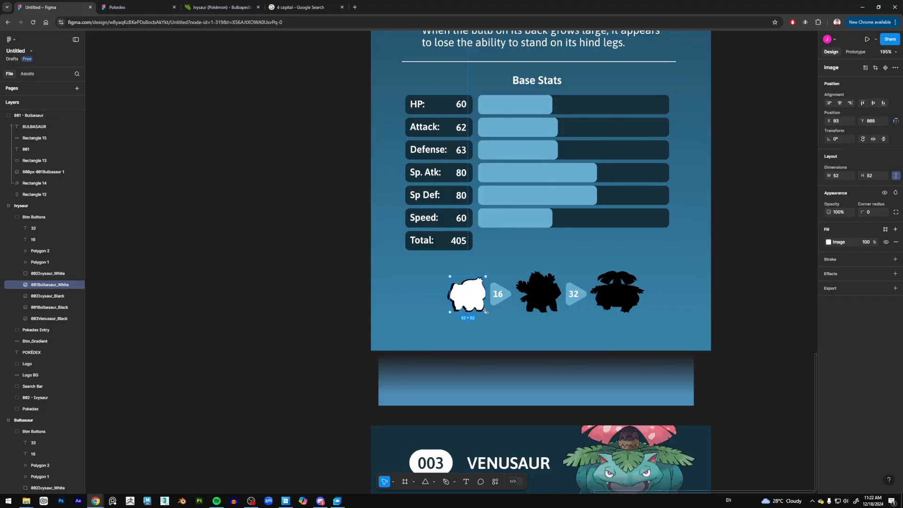
left_click(842, 175)
type("57")
key("Return")
left_click_drag(473, 295, 472, 295)
On the Ivysaur page, set the fill opacity of 001Bulbasaur_White to 0% and of 002Ivysaur_White to 100%
left_click(867, 242)
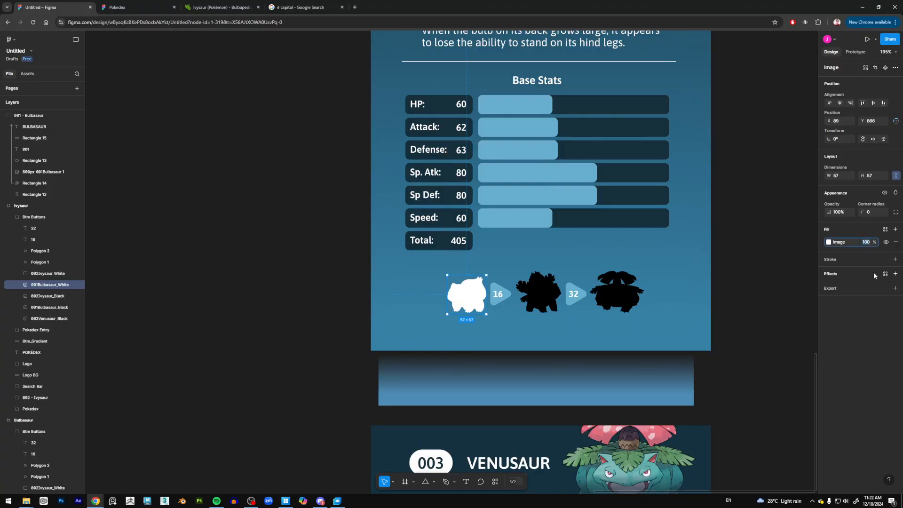
type("0")
key("Return")
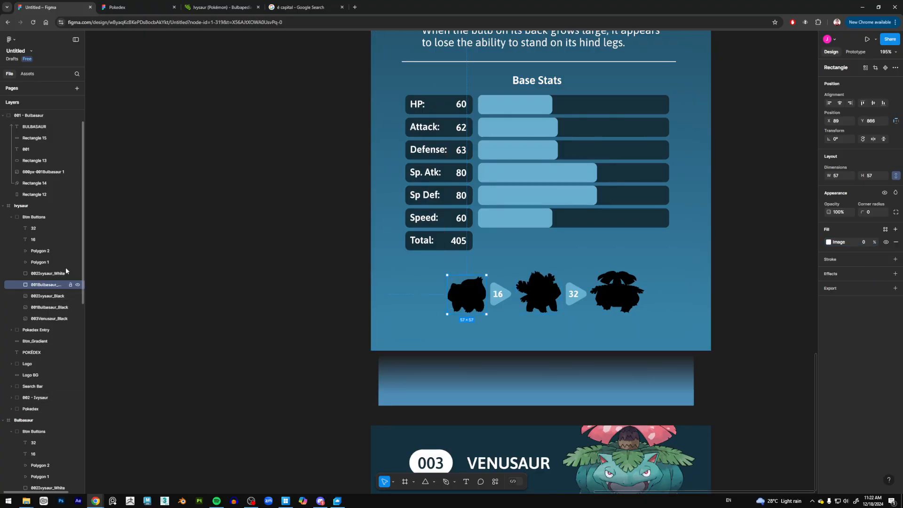
left_click(52, 276)
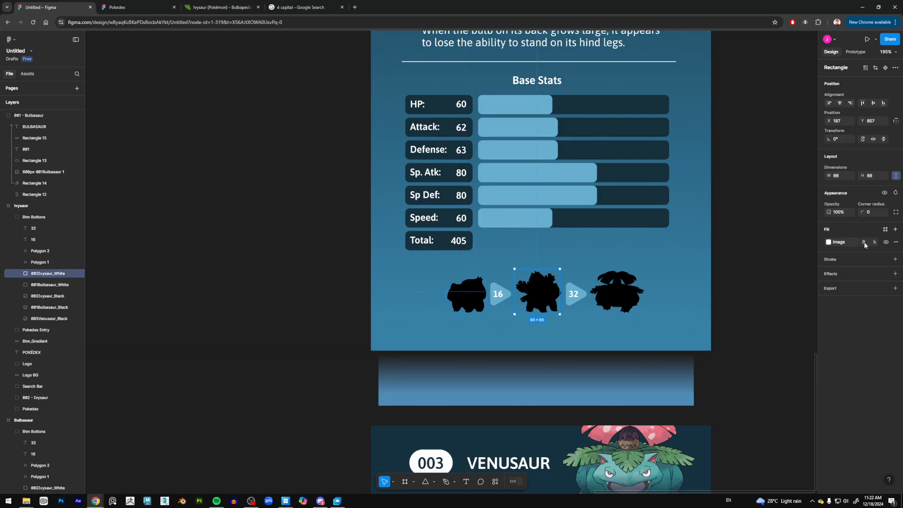
key("Return")
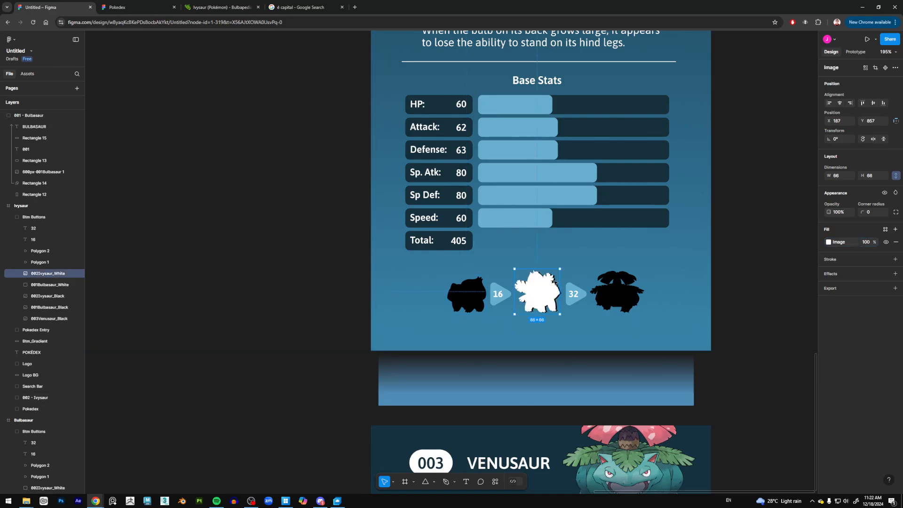
Enlarge the white Ivysaur silhouette to 88 × 88 and center it over the black Ivysaur silhouette
left_click_drag(549, 301, 550, 303)
left_click_drag(561, 268, 571, 265)
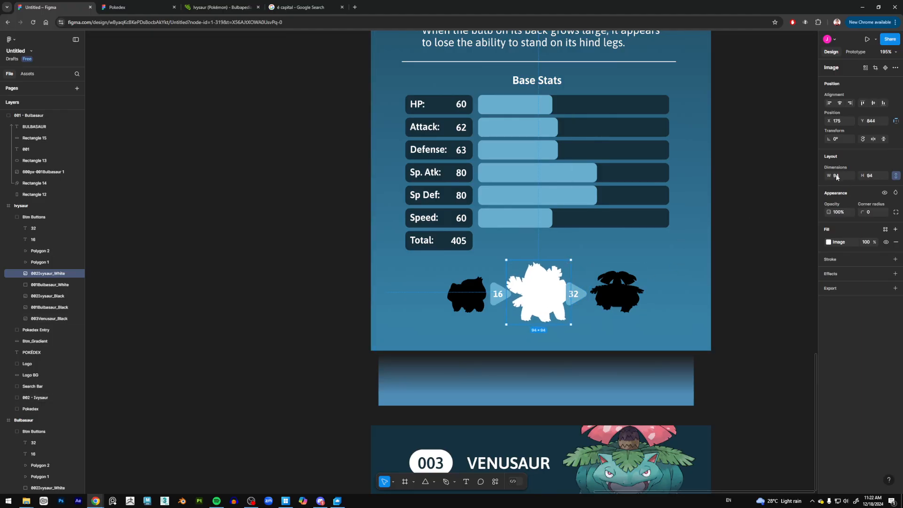
type("88")
key("Return")
left_click_drag(547, 295, 547, 297)
key("Up")
key("Up")
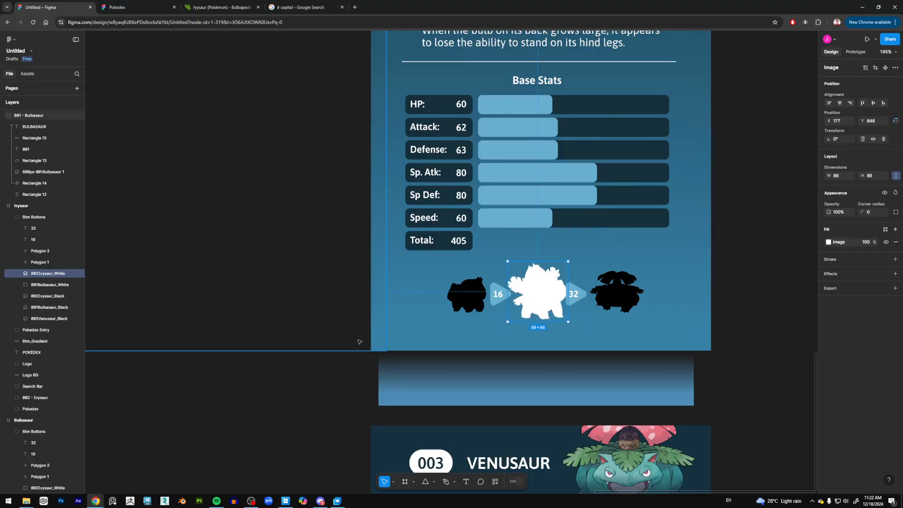
Resize 002Ivysaur_Black to 88 × 88 and align it behind the white Ivysaur silhouette
left_click(50, 296)
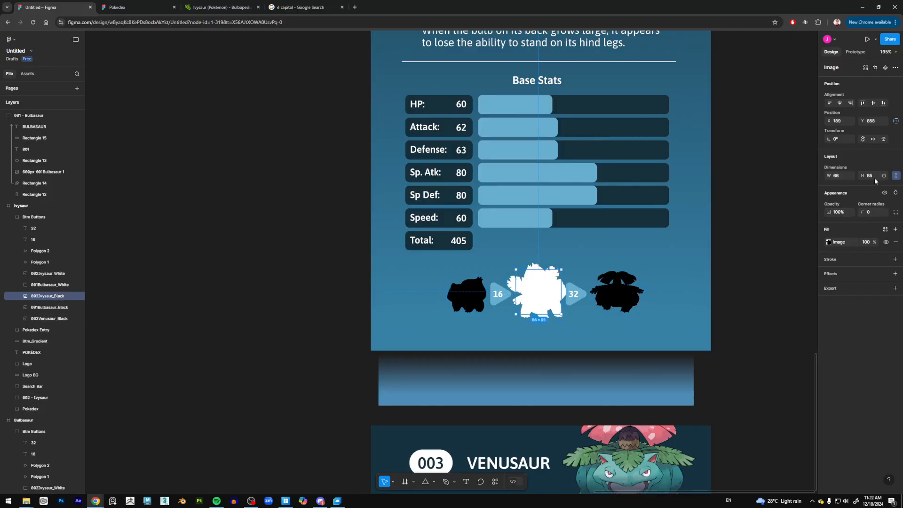
type("88")
key("Return")
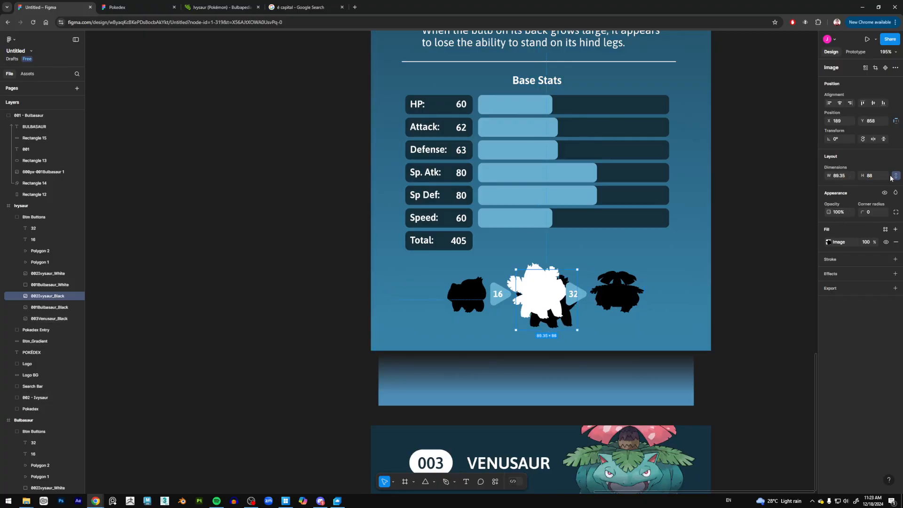
type("88")
key("Return")
left_click_drag(571, 321, 561, 312)
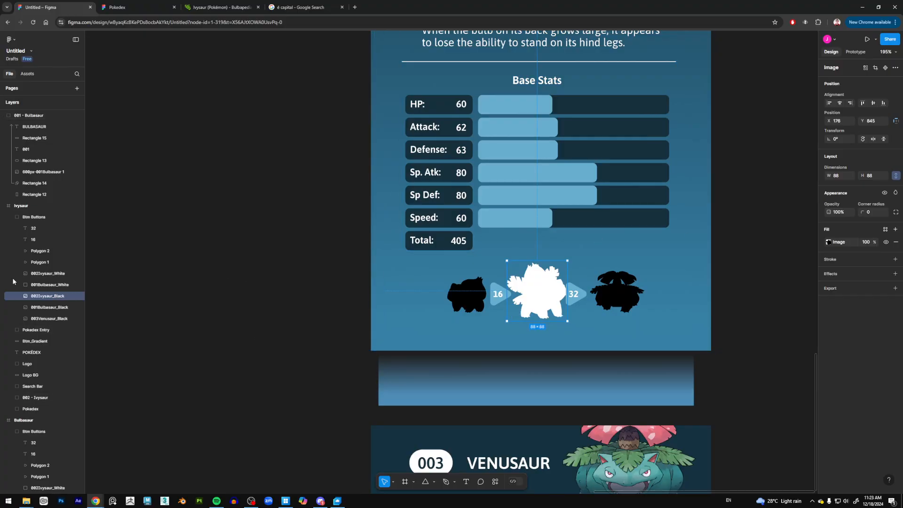
Shift the 32 label, its arrow Polygon 2 and the black Venusaur silhouette together away from the enlarged Ivysaur silhouette
left_click(46, 252)
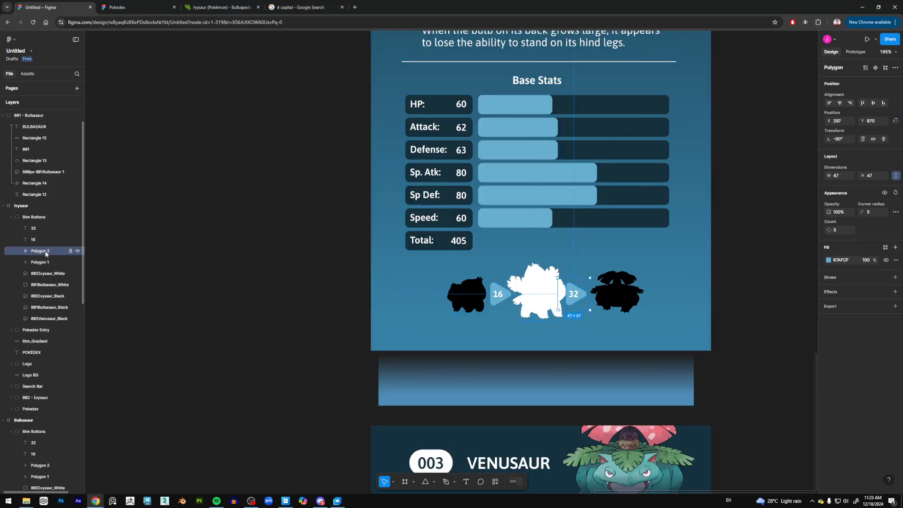
left_click(42, 230, "shift")
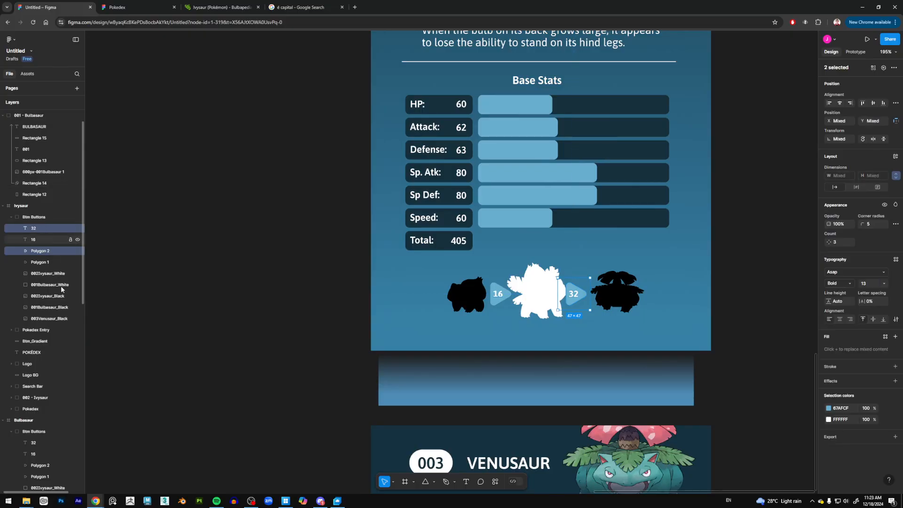
left_click(57, 320, "shift")
left_click_drag(626, 300, 640, 299)
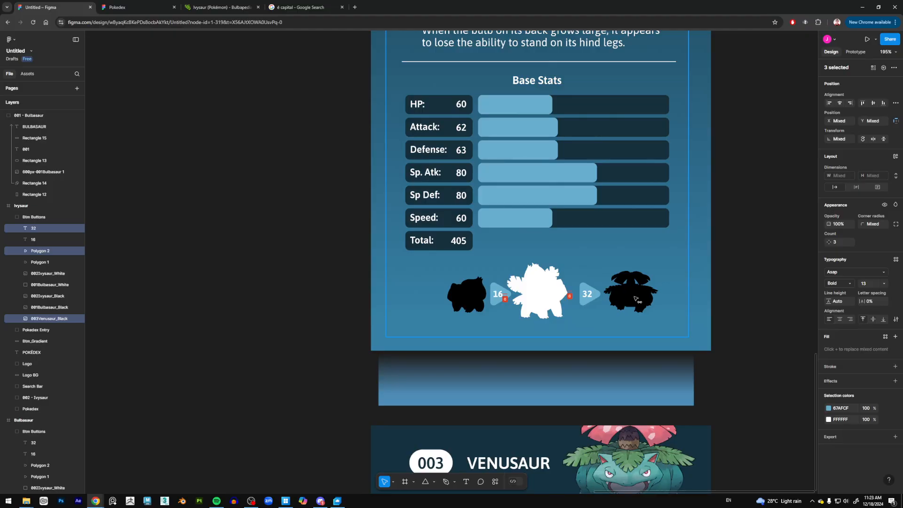
Shift the 16 label, Polygon 1 and both Bulbasaur silhouettes together away from Ivysaur to match the spacing on its other side
left_click(39, 239)
left_click(40, 262, "shift")
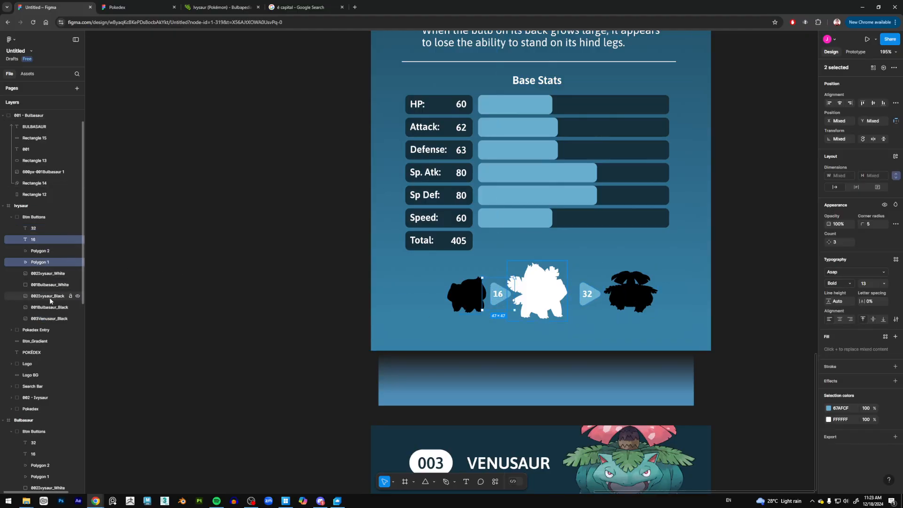
left_click(55, 285, "shift")
left_click(52, 307, "shift")
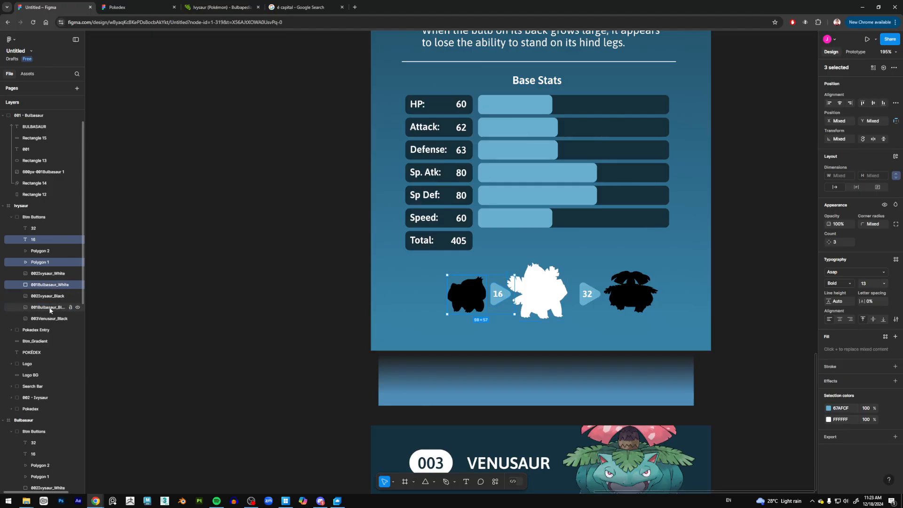
left_click_drag(479, 305, 467, 305)
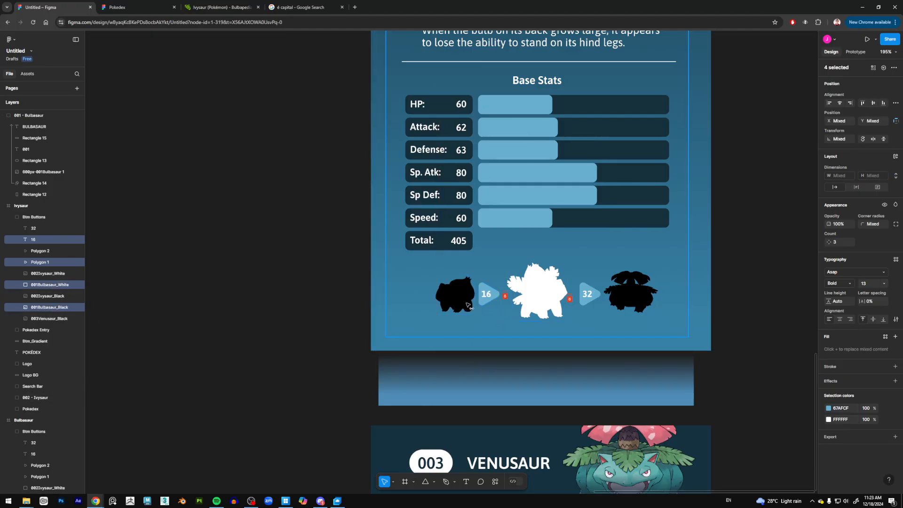
left_click(307, 281)
left_click(744, 289)
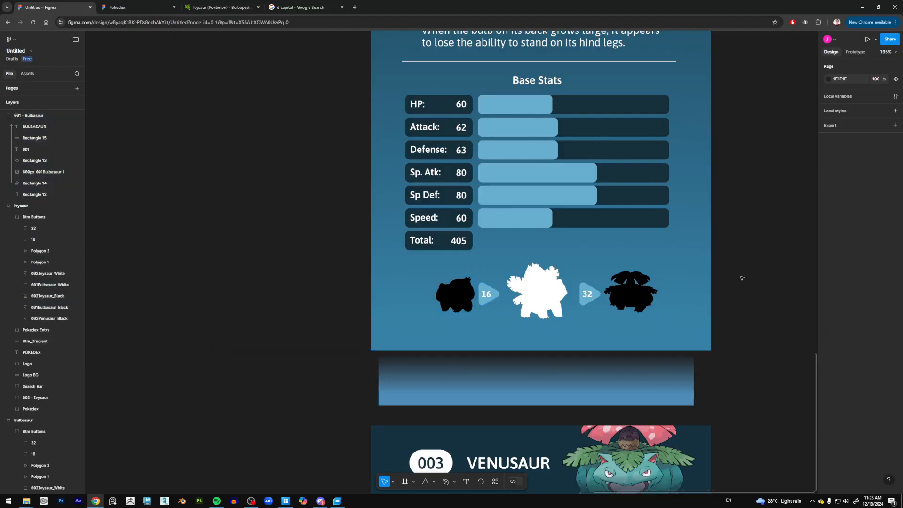
Collapse the Ivysaur and Bulbasaur frames' layers and enable Clip content on both frames
scroll(723, 235, "down", 3)
scroll(723, 235, "down", 5)
scroll(699, 258, "up", 3)
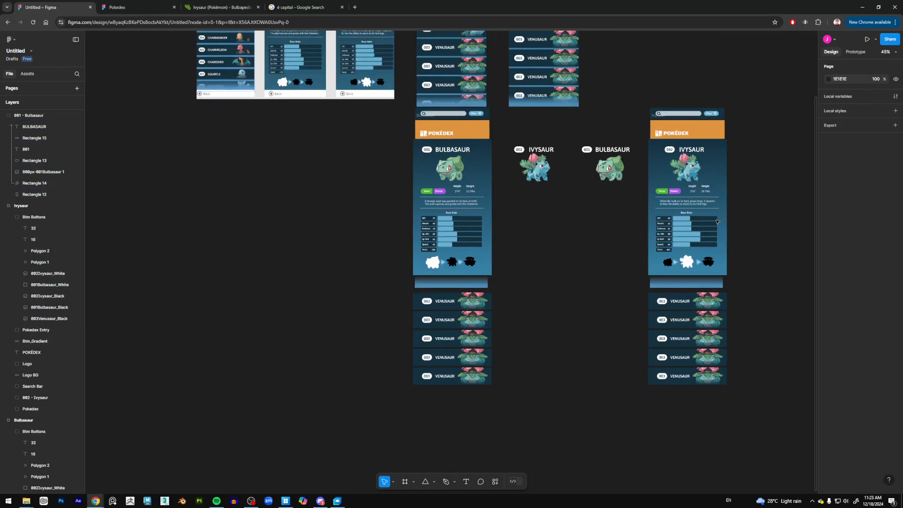
scroll(699, 258, "up", 2)
scroll(699, 258, "right", 2)
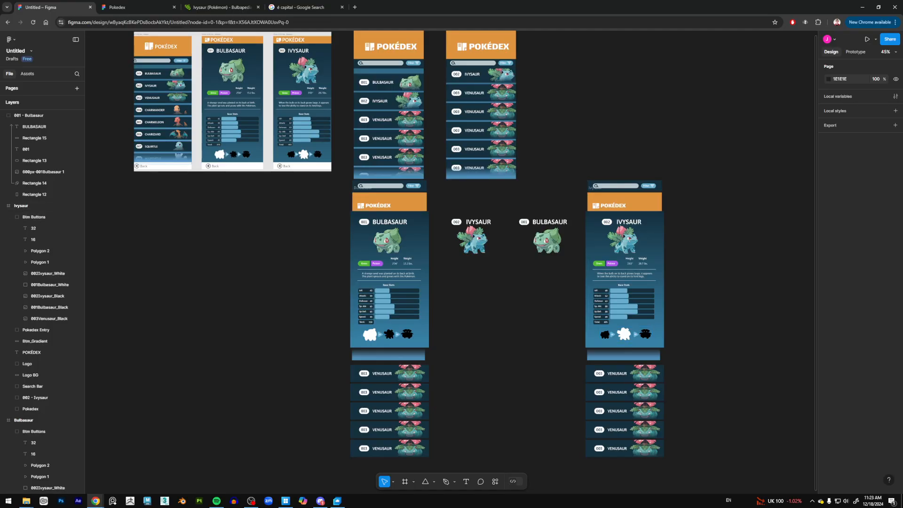
left_click(2, 206)
left_click(3, 217)
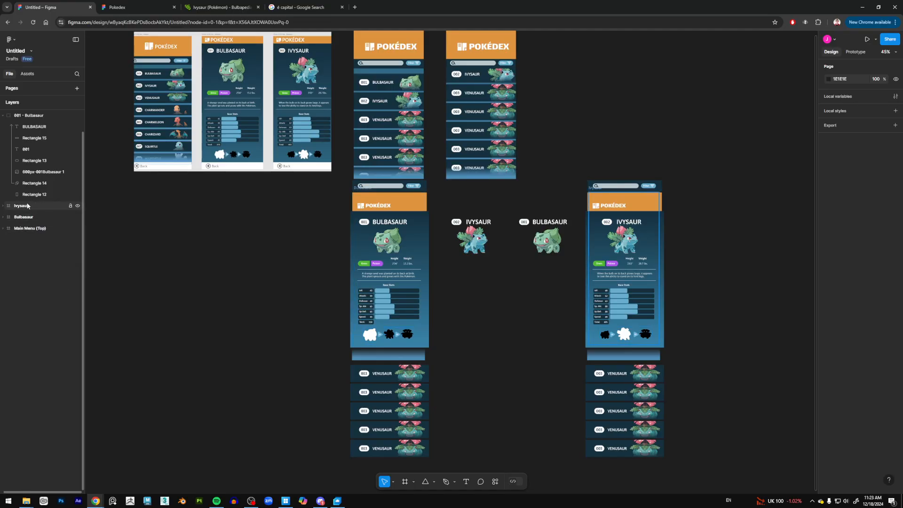
left_click(27, 206)
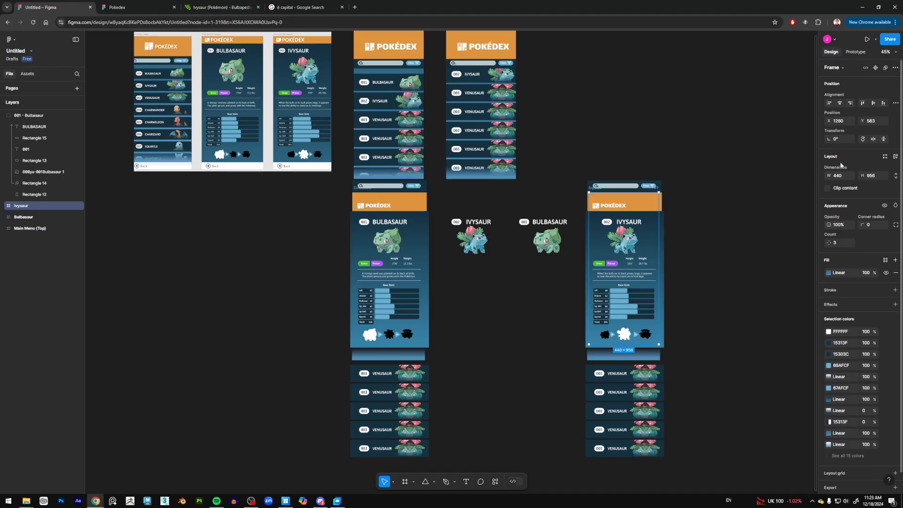
left_click(837, 189)
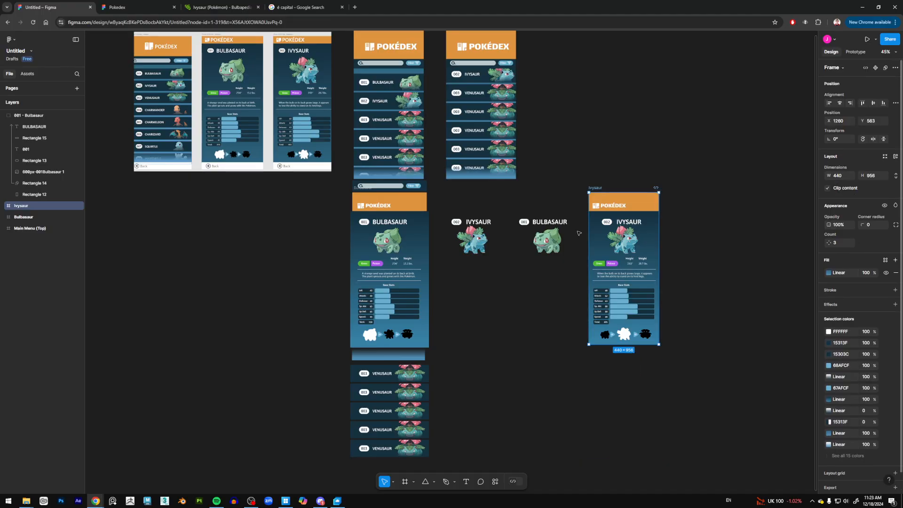
left_click(27, 217)
left_click(840, 188)
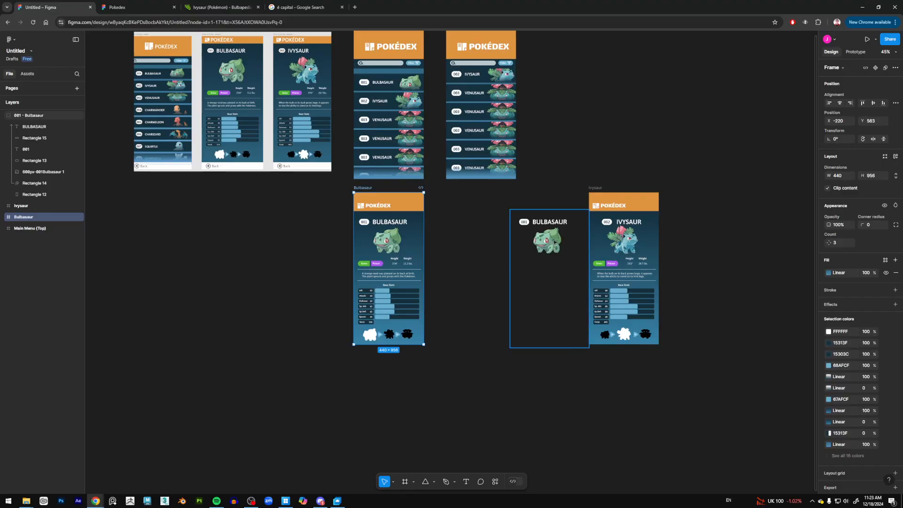
Move the 002 - Ivysaur group into the Ivysaur frame's Pokedex group, directly above Overall BG
left_click(539, 241)
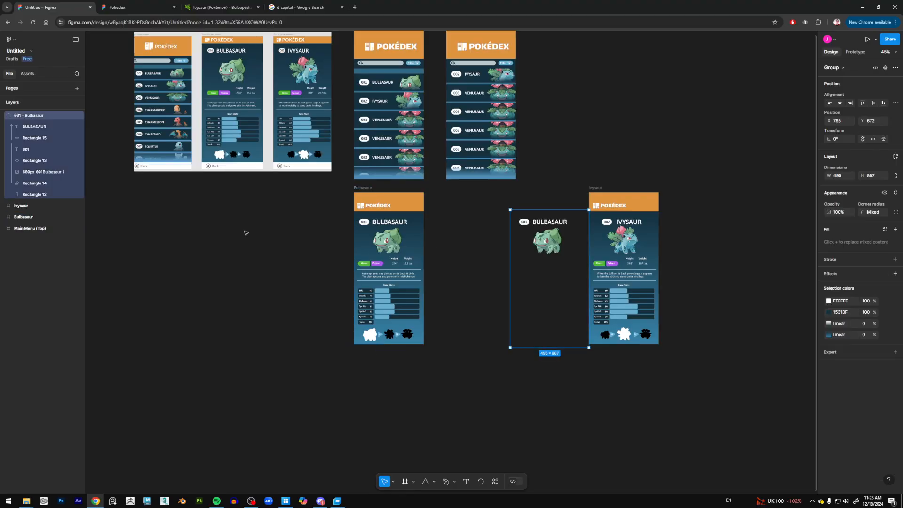
left_click(4, 206)
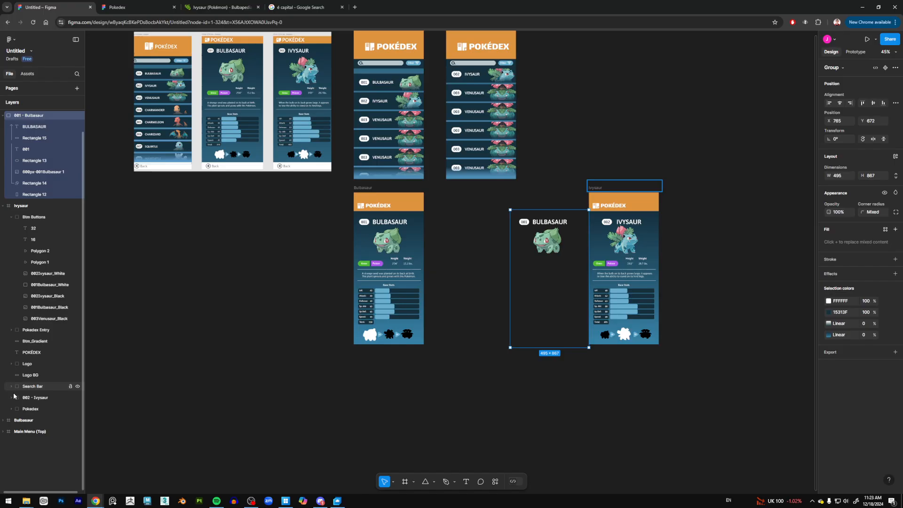
left_click(12, 409)
scroll(42, 390, "down", 1)
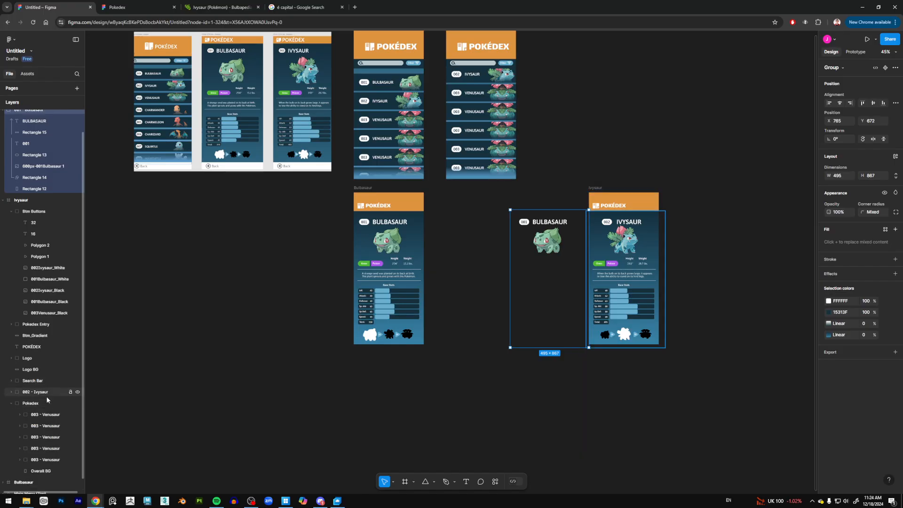
left_click_drag(42, 390, 47, 456)
scroll(29, 156, "up", 3)
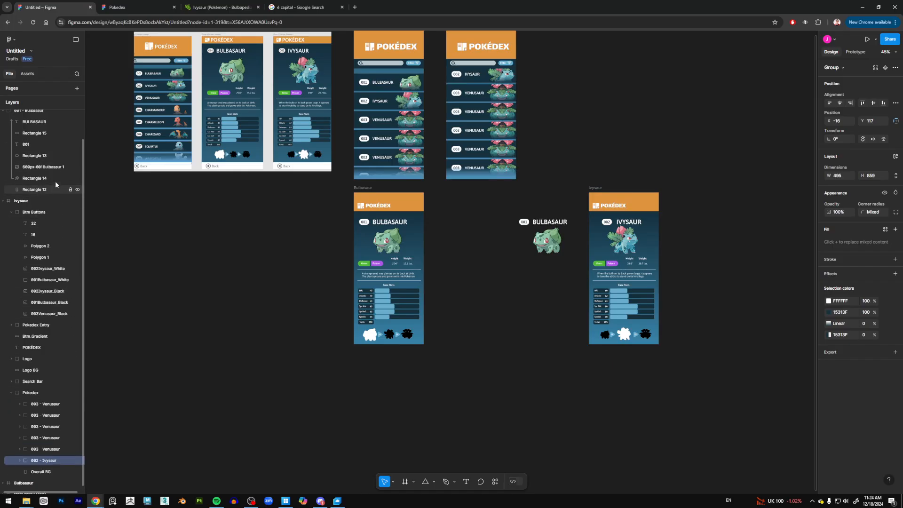
Move the stray 001 - Bulbasaur group into the Ivysaur frame's Pokedex group, directly below 002 - Ivysaur, and select the Pokedex group
left_click(7, 138)
left_click_drag(40, 140, 59, 394)
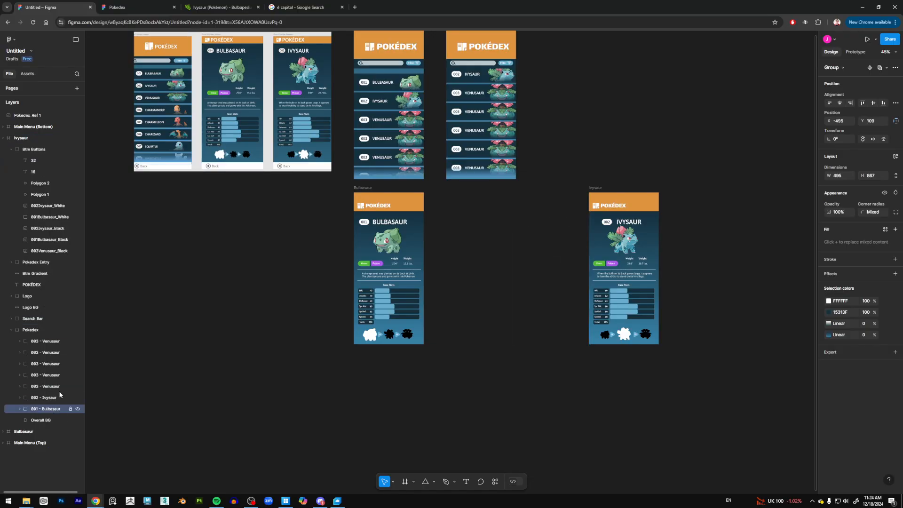
left_click(36, 333)
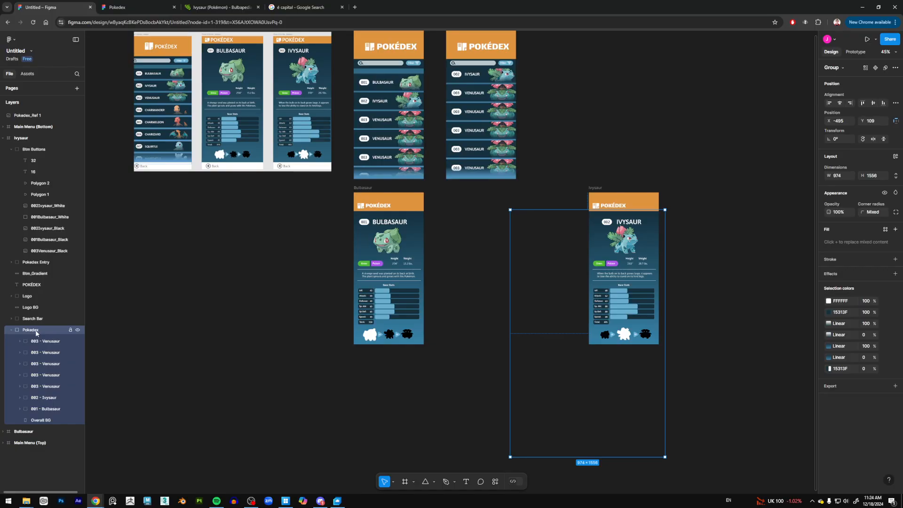
Link the 002 - Ivysaur entry in Main Menu (Top) to the Ivysaur frame on tap, with a Smart animate, Ease in and out, 300ms transition
left_click(12, 330)
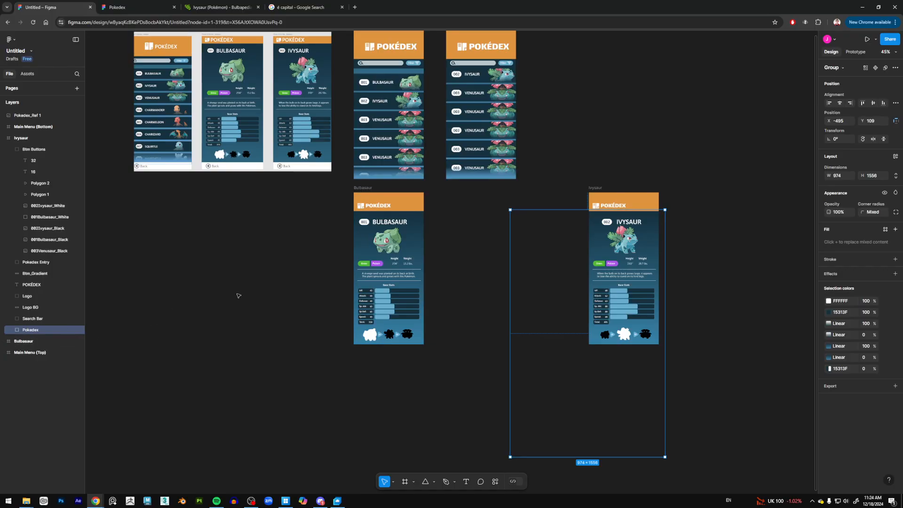
scroll(681, 257, "up", 2)
scroll(682, 257, "up", 1)
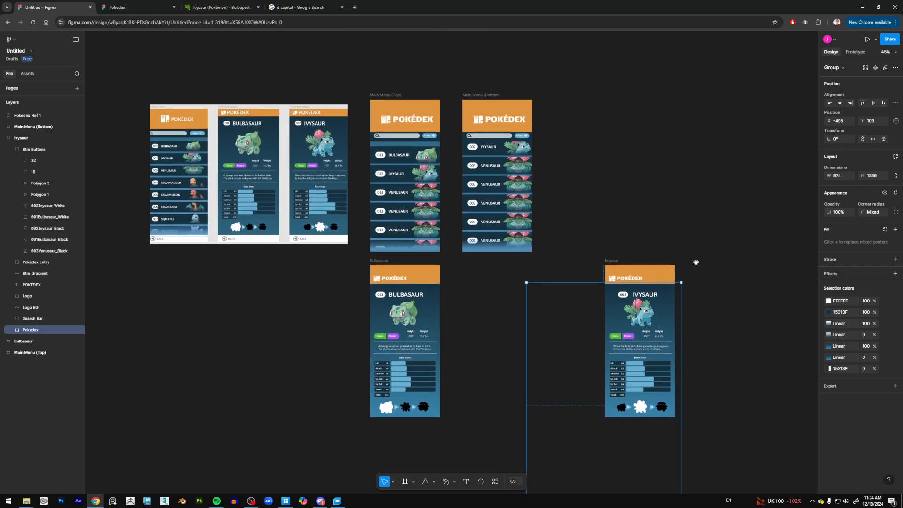
scroll(616, 208, "right", 2)
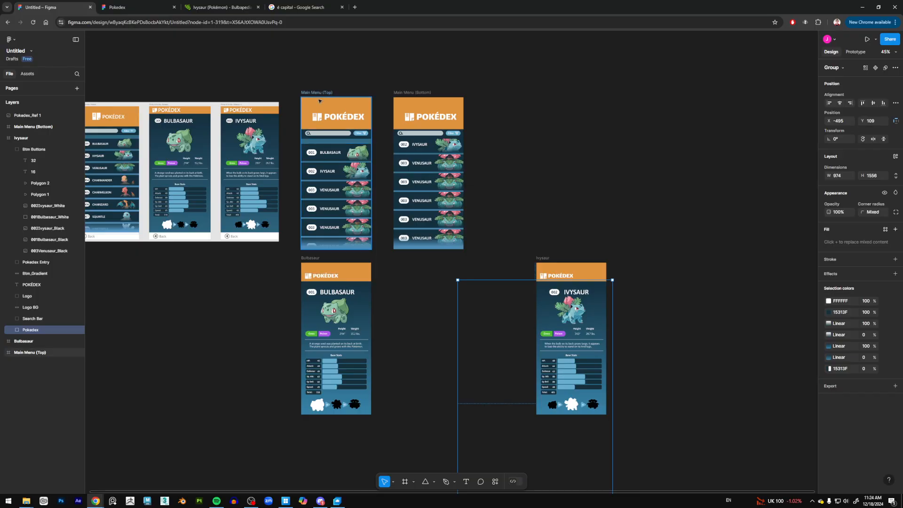
left_click(331, 174)
scroll(63, 413, "down", 1)
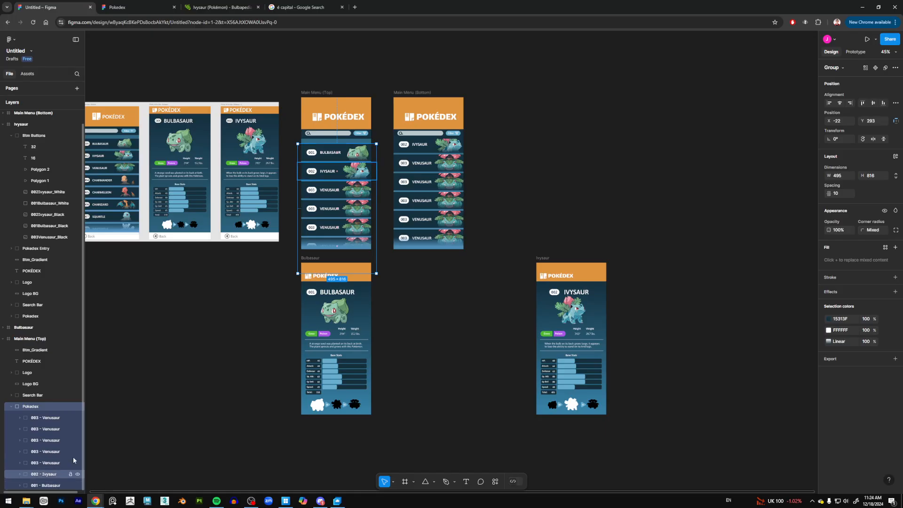
left_click(63, 470)
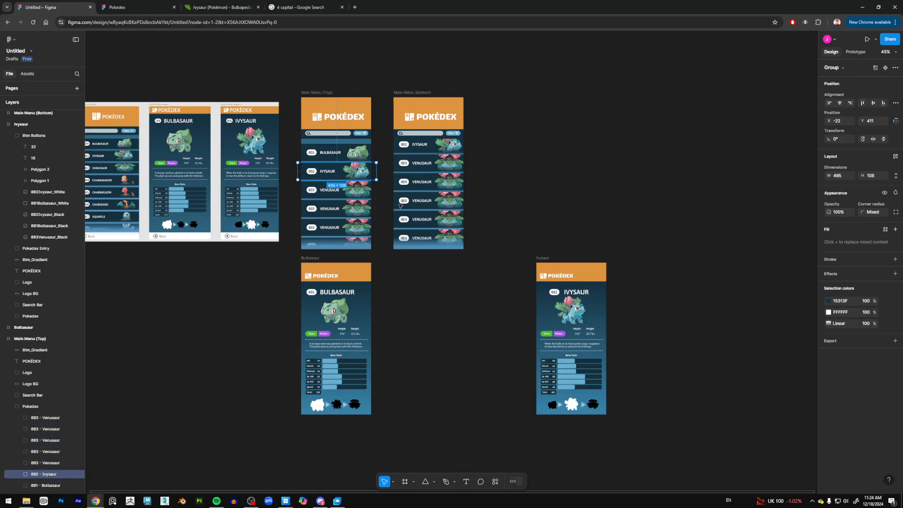
left_click(856, 51)
left_click_drag(377, 171, 548, 267)
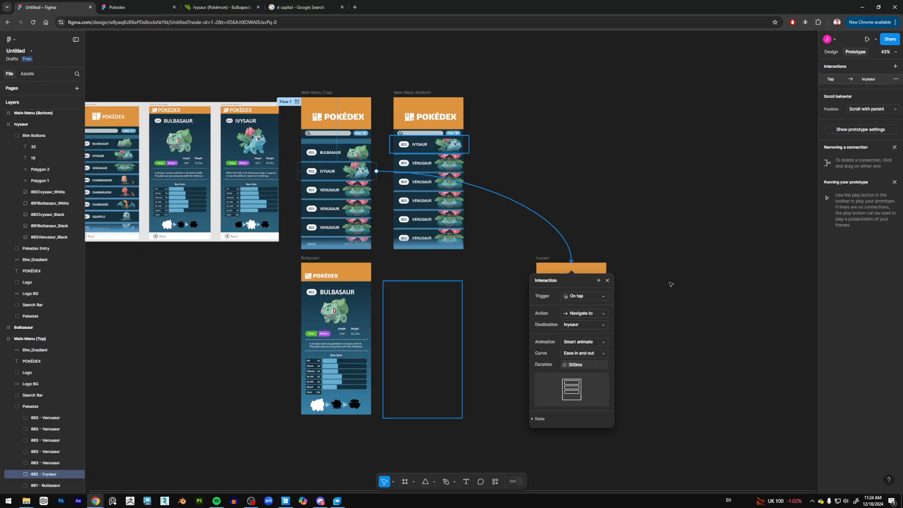
left_click(670, 212)
Check the prototype interactions of the POKÉDEX title and the logo on the Ivysaur frame
left_click(560, 277)
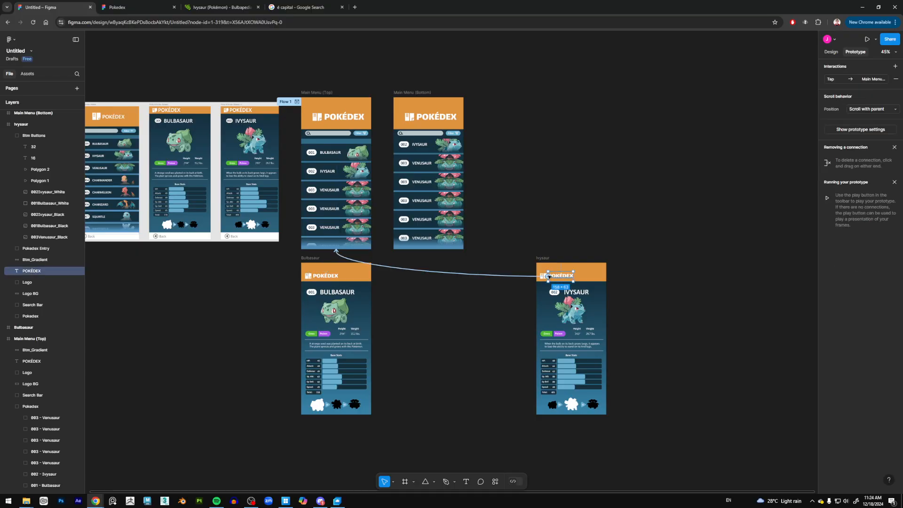
left_click(550, 277)
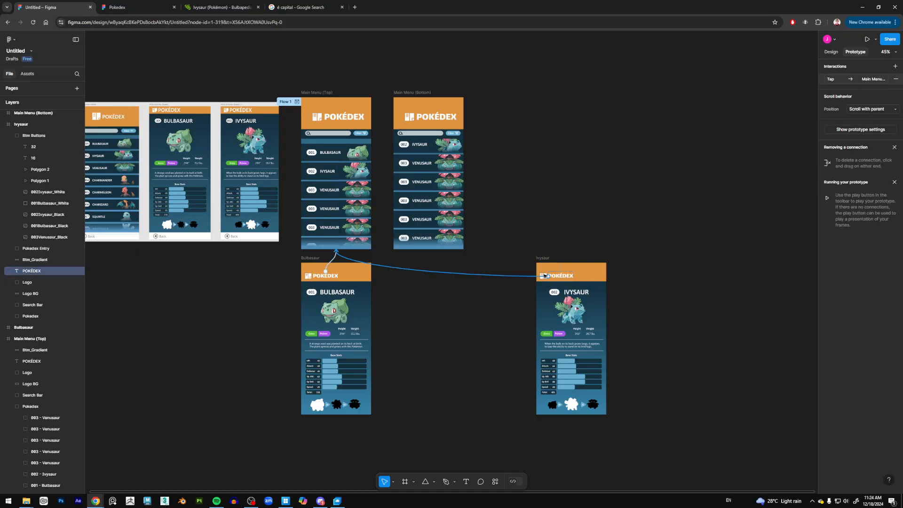
left_click(648, 242)
scroll(543, 281, "up", 5)
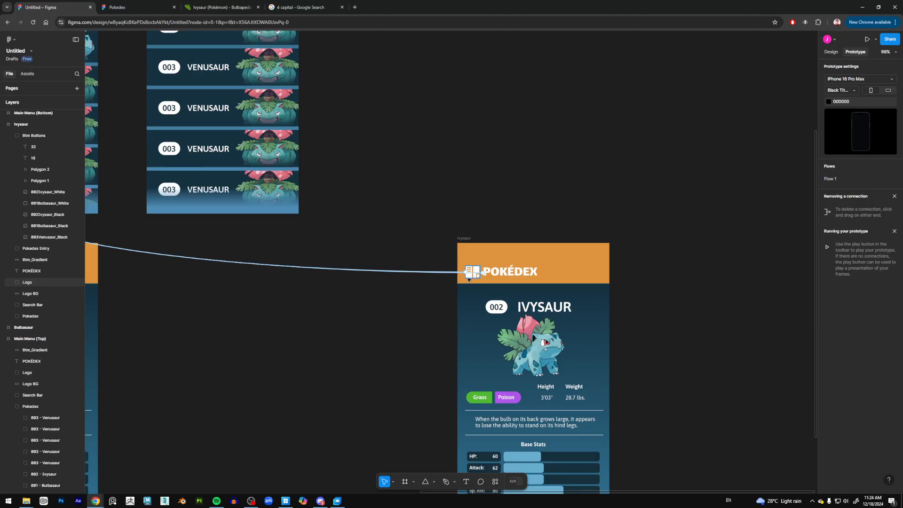
left_click(468, 279)
scroll(585, 217, "left", 3)
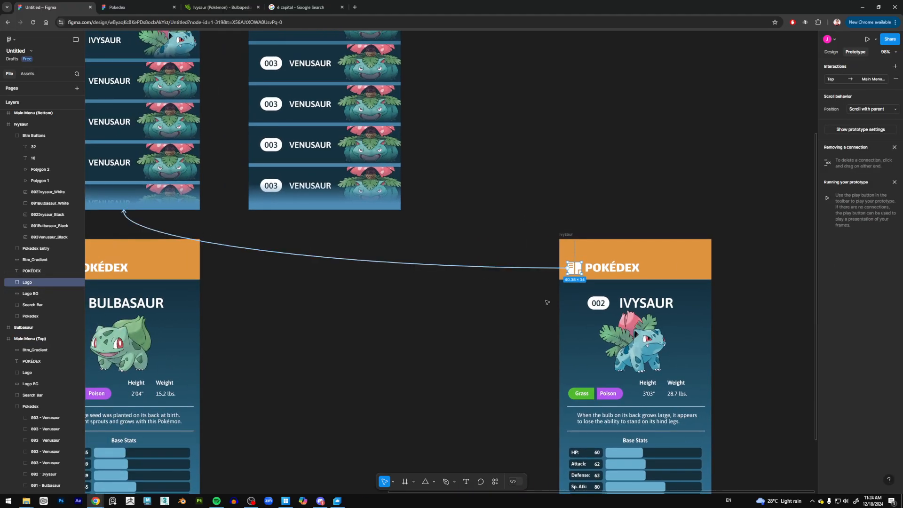
Link the 002Ivysaur_Black silhouette in the Bulbasaur frame's evolution row to the Ivysaur frame on tap with Smart animate
scroll(564, 307, "down", 2)
left_click_drag(694, 324, 682, 199)
left_click_drag(671, 274, 700, 355)
left_click_drag(463, 366, 479, 338)
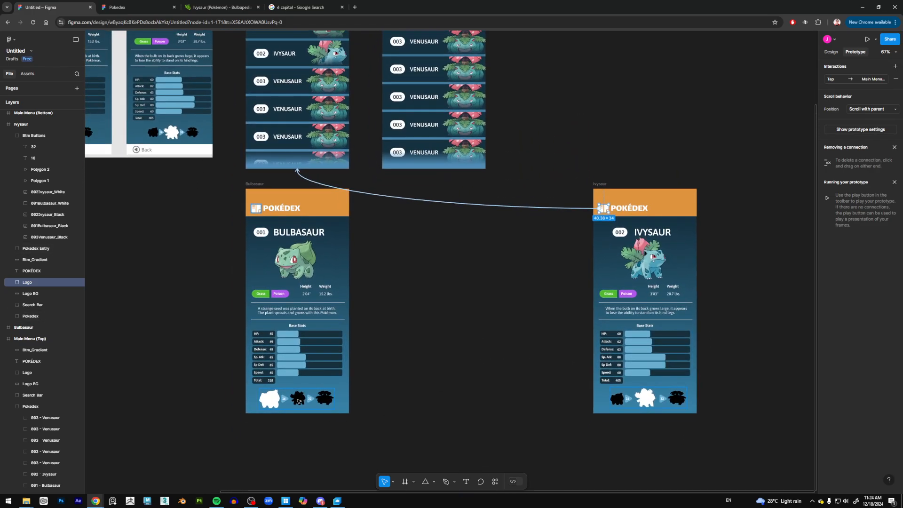
left_click(298, 400)
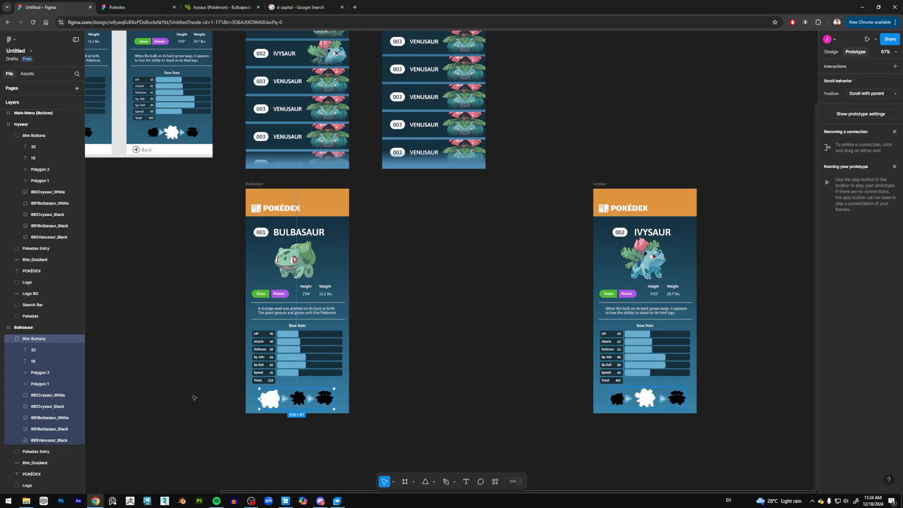
left_click(52, 407)
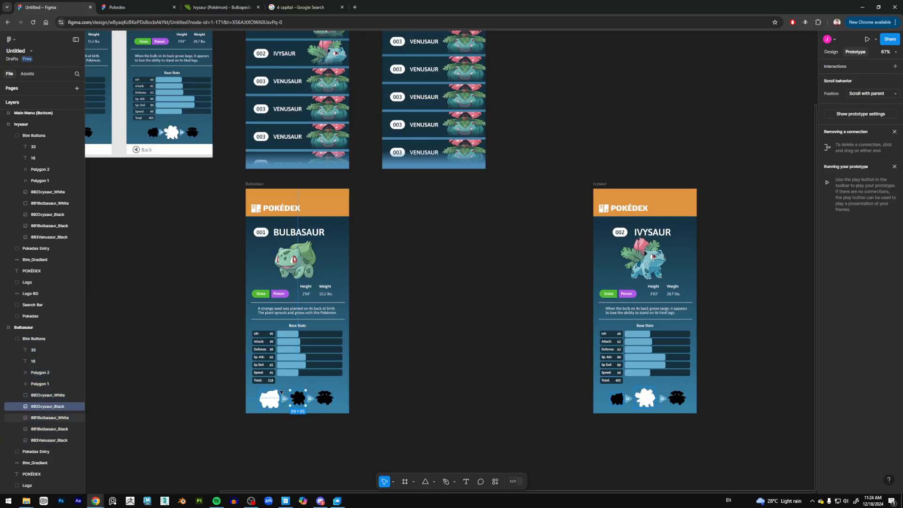
scroll(339, 343, "down", 3)
left_click_drag(278, 368, 566, 361)
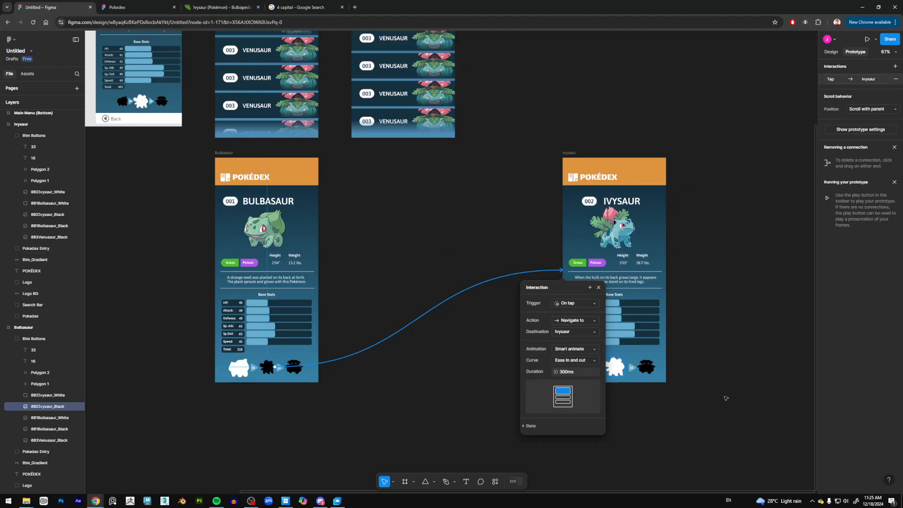
left_click(719, 401)
Link the 001Bulbasaur_Black silhouette in the Ivysaur frame's evolution row to the Bulbasaur frame on tap with Smart animate
left_click(586, 370)
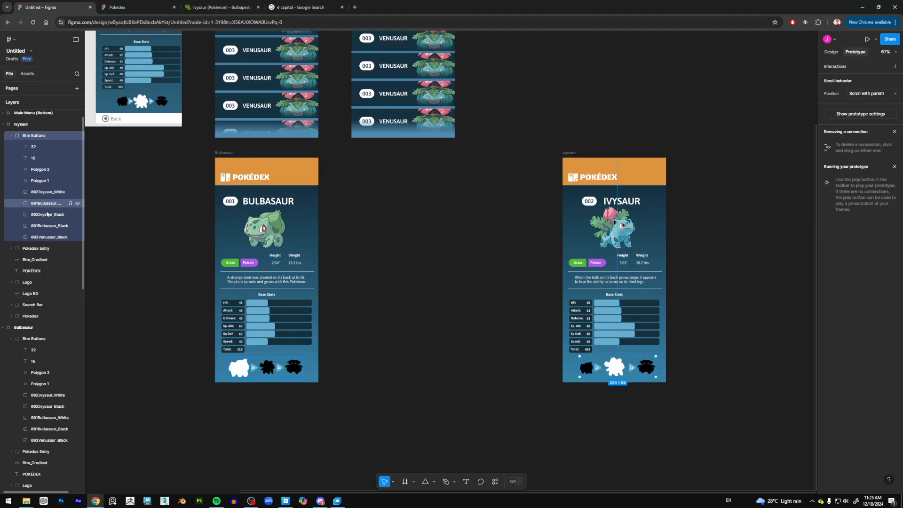
left_click(46, 226)
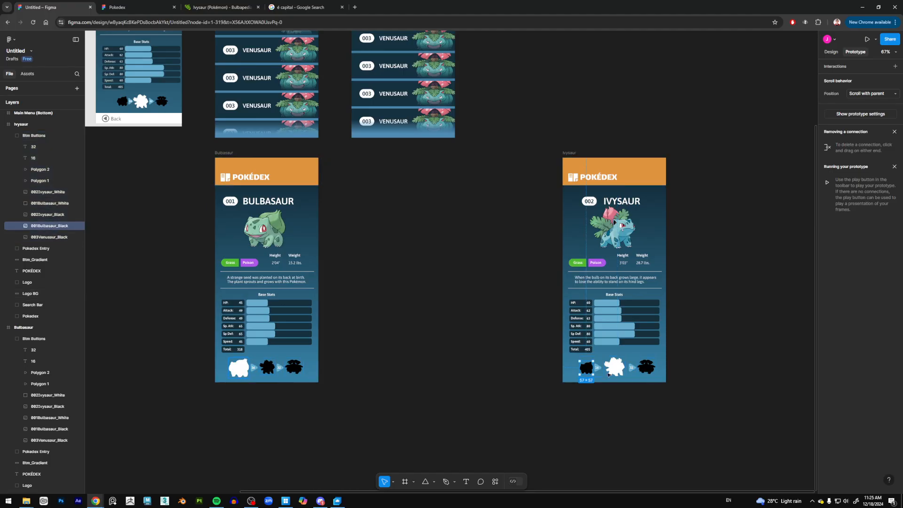
left_click_drag(582, 371, 317, 309)
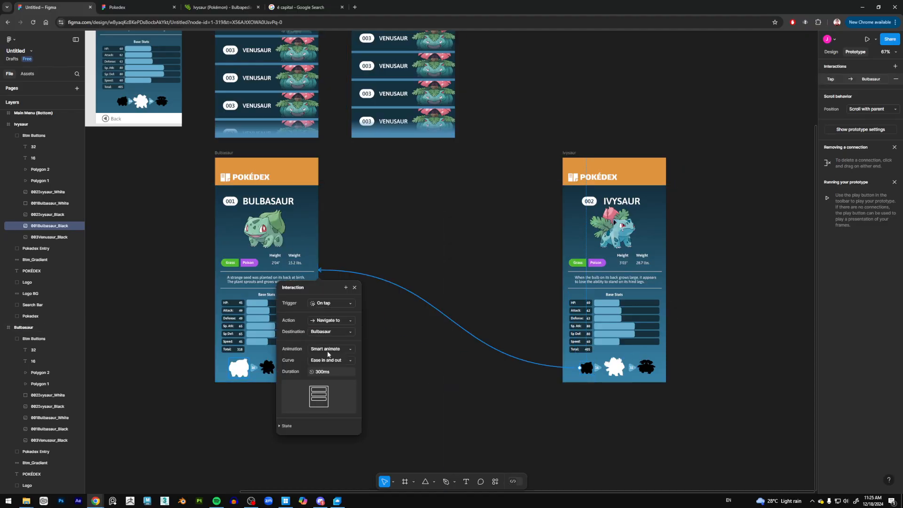
left_click(485, 424)
Link the large Bulbasaur image on the Bulbasaur frame to the Ivysaur frame on drag, using Smart animate with a Linear curve
scroll(277, 278, "up", 2)
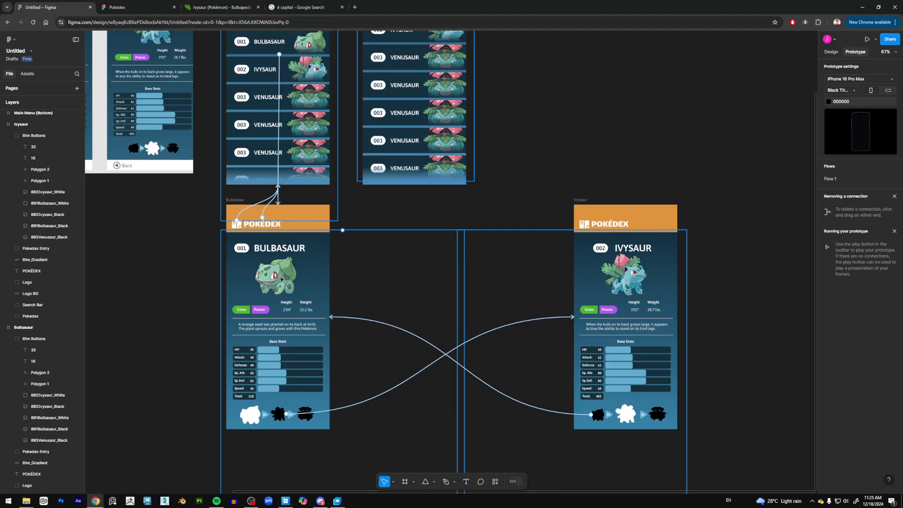
left_click(281, 280)
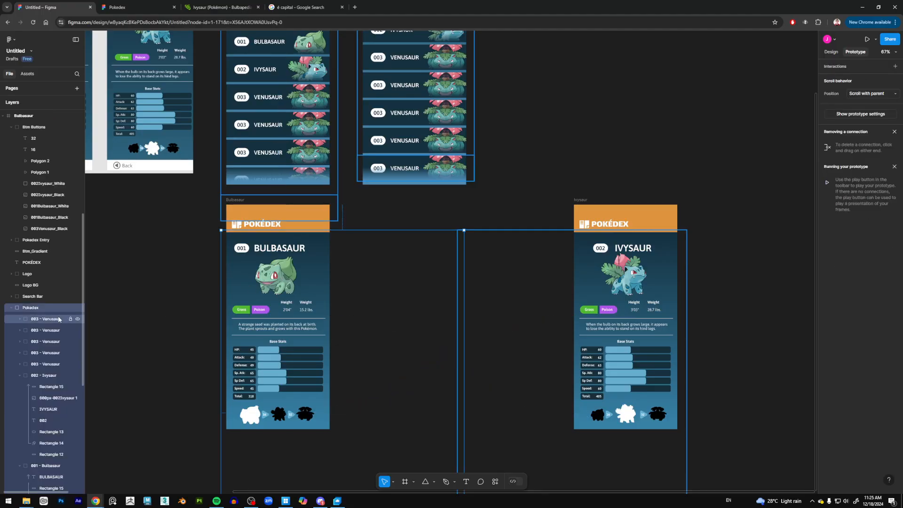
scroll(54, 321, "down", 5)
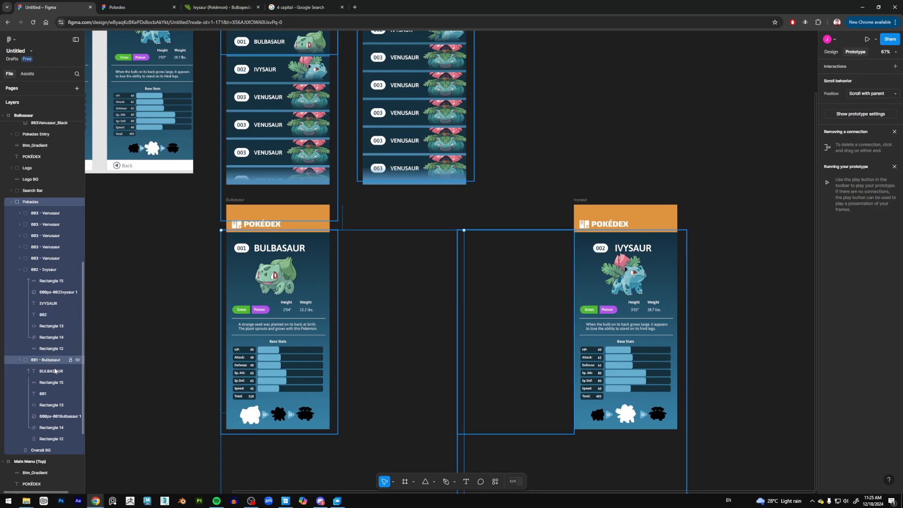
left_click(53, 417)
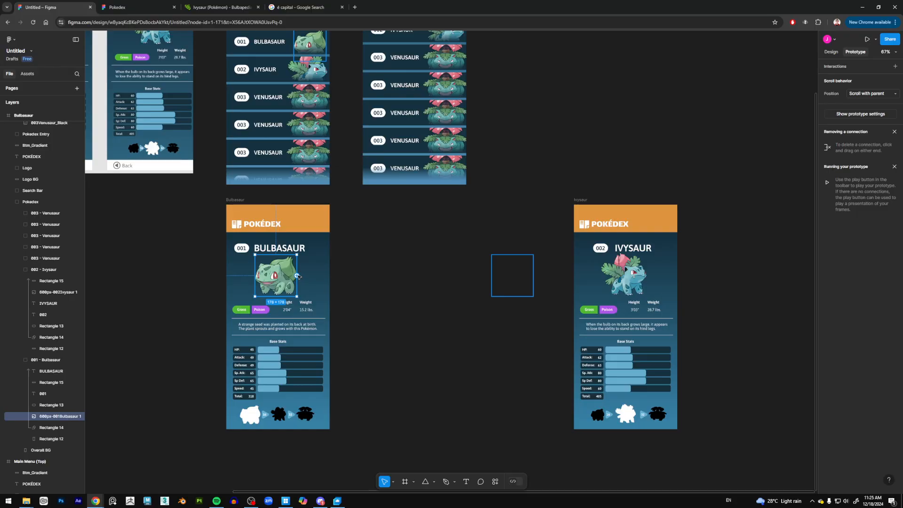
left_click_drag(297, 276, 582, 289)
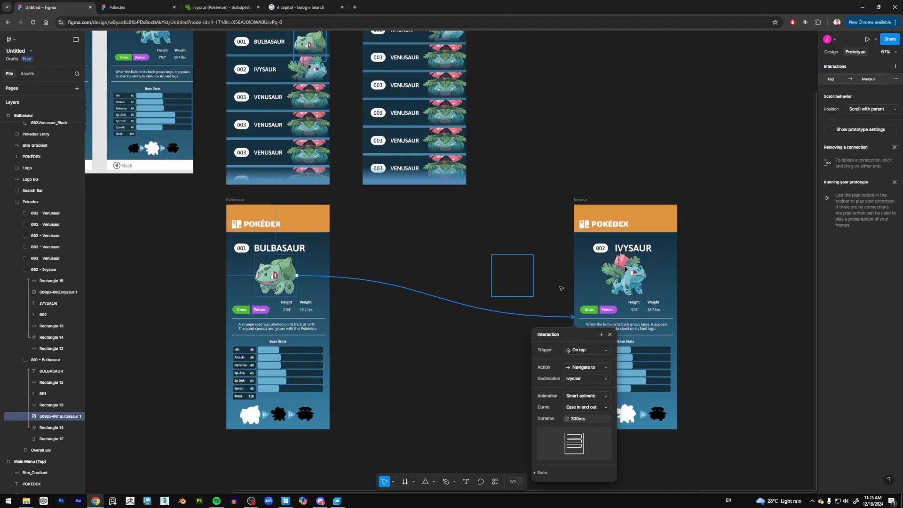
left_click(587, 350)
left_click(589, 362)
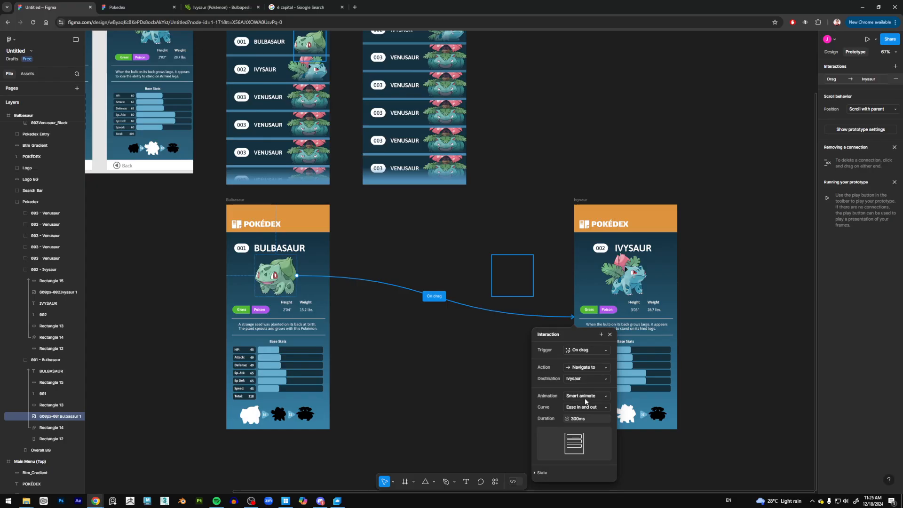
left_click(585, 407)
left_click(592, 373)
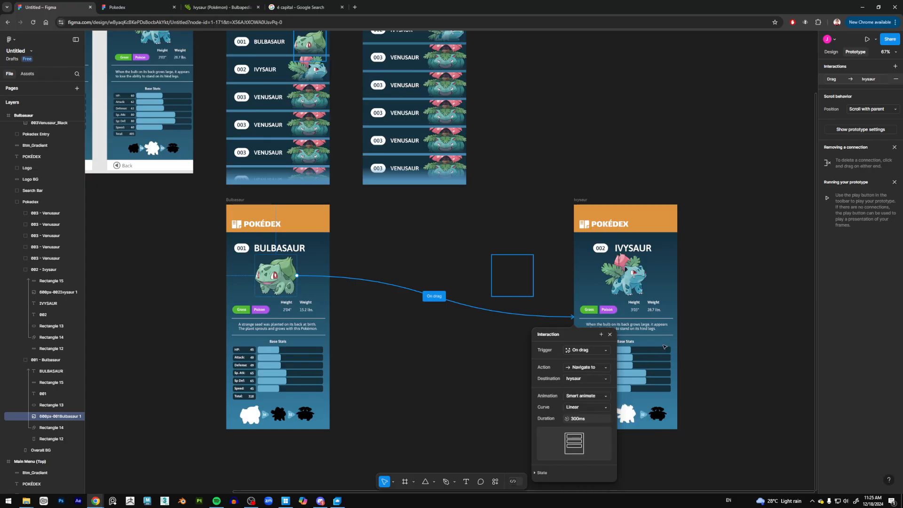
left_click(747, 267)
left_click(630, 277)
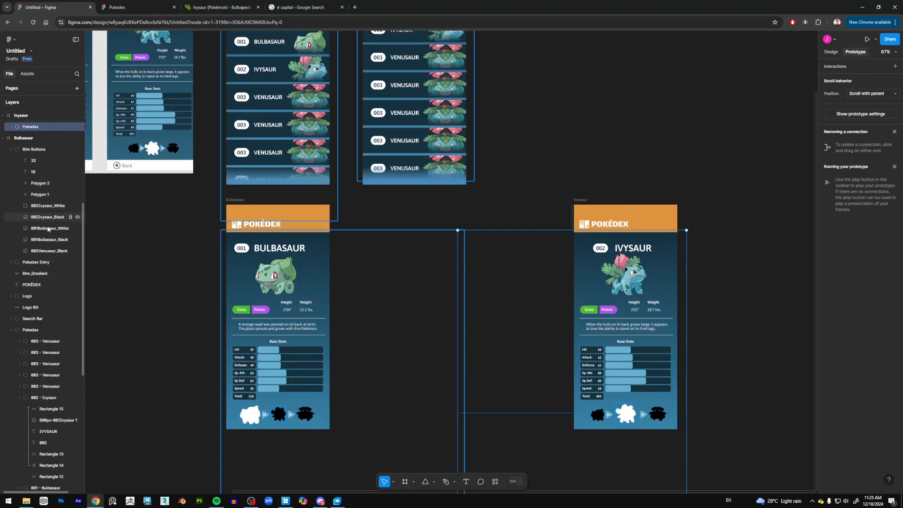
scroll(50, 283, "down", 5)
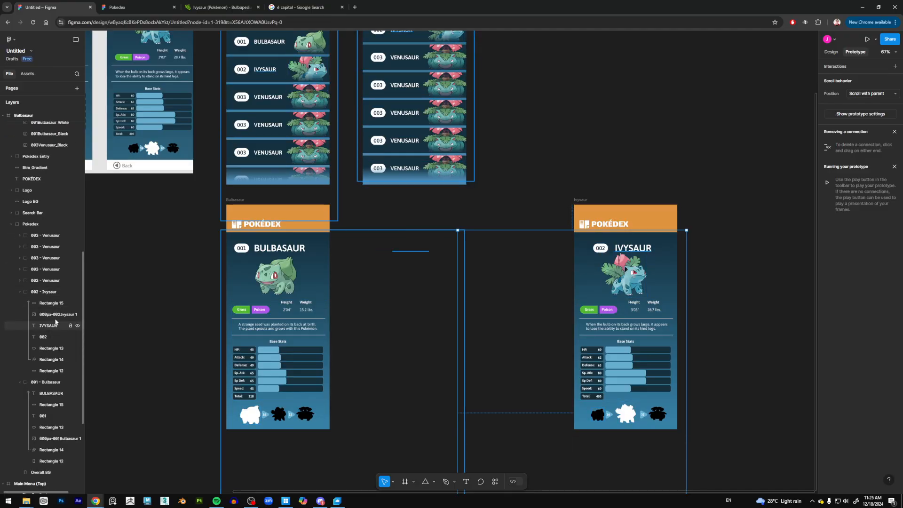
left_click(54, 314)
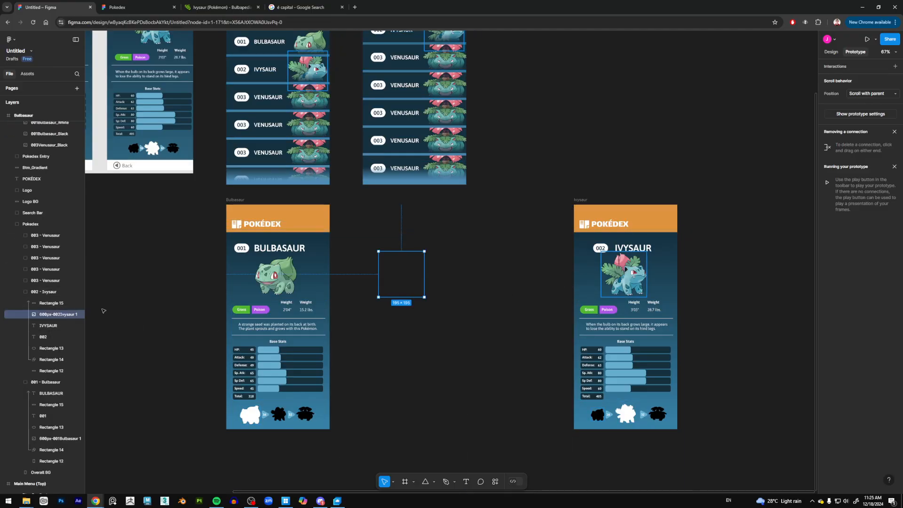
Link the large Ivysaur image in the Ivysaur frame's Pokedex group to the Bulbasaur frame on drag, using Smart animate with a Linear curve
scroll(18, 313, "up", 12)
scroll(18, 313, "up", 1)
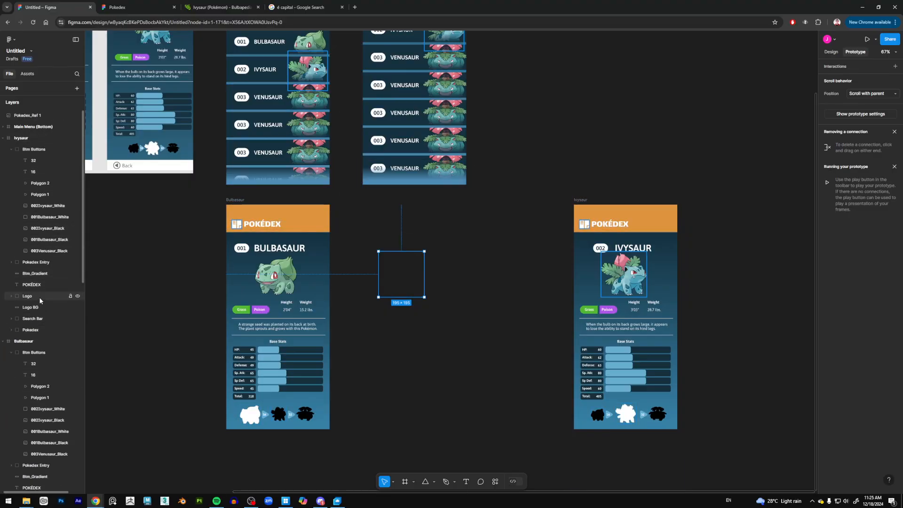
left_click(12, 330)
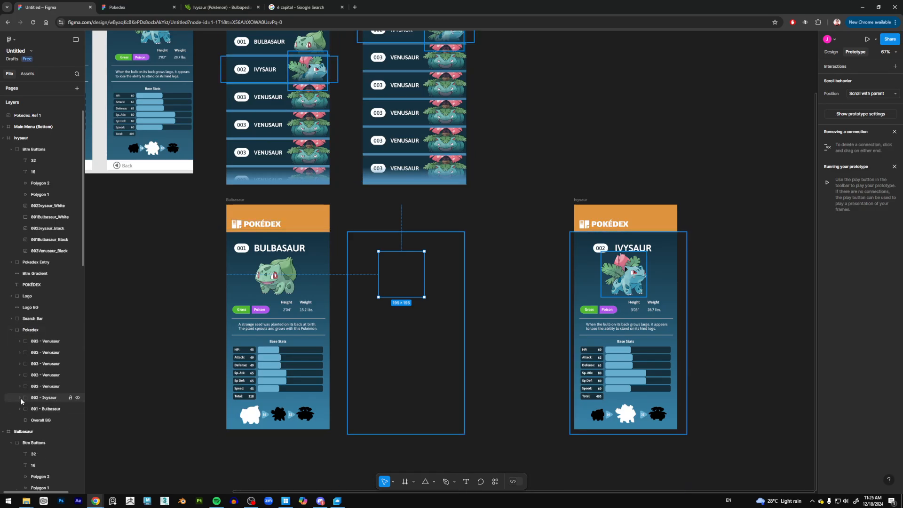
scroll(59, 357, "down", 2)
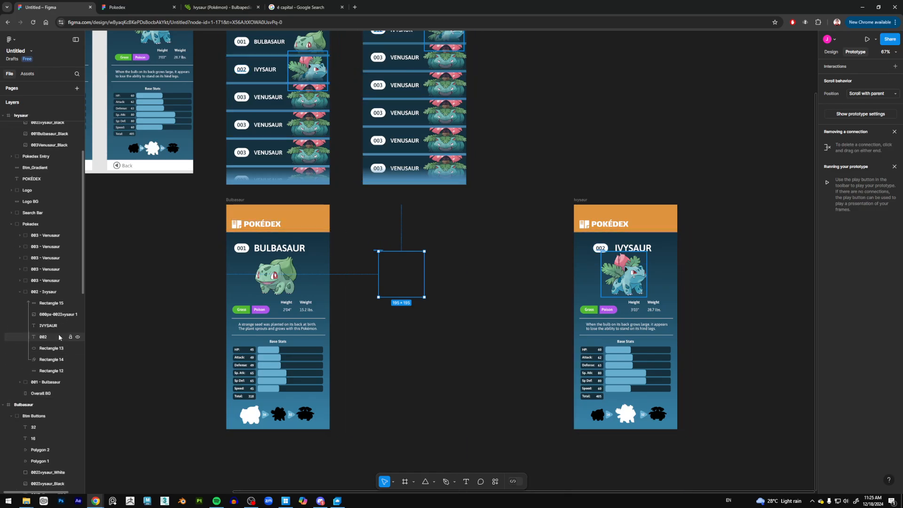
left_click(58, 314)
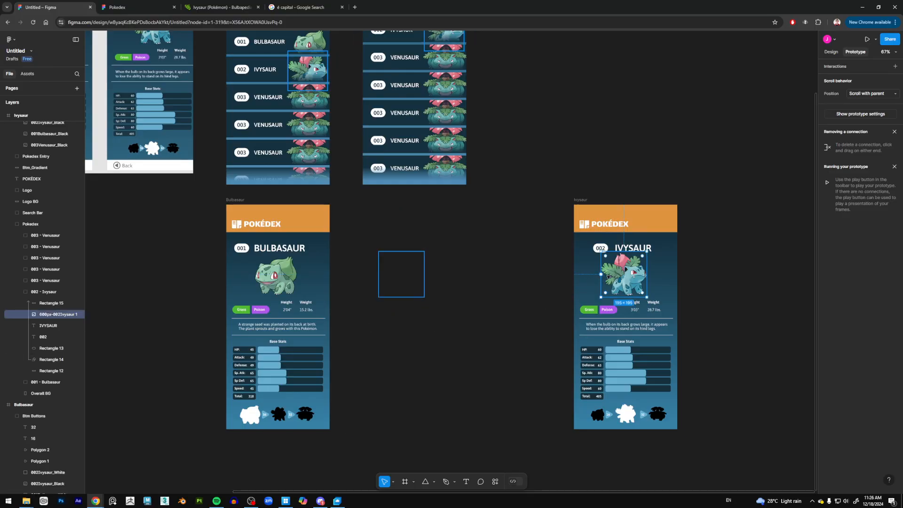
left_click_drag(601, 275, 324, 279)
left_click(353, 353)
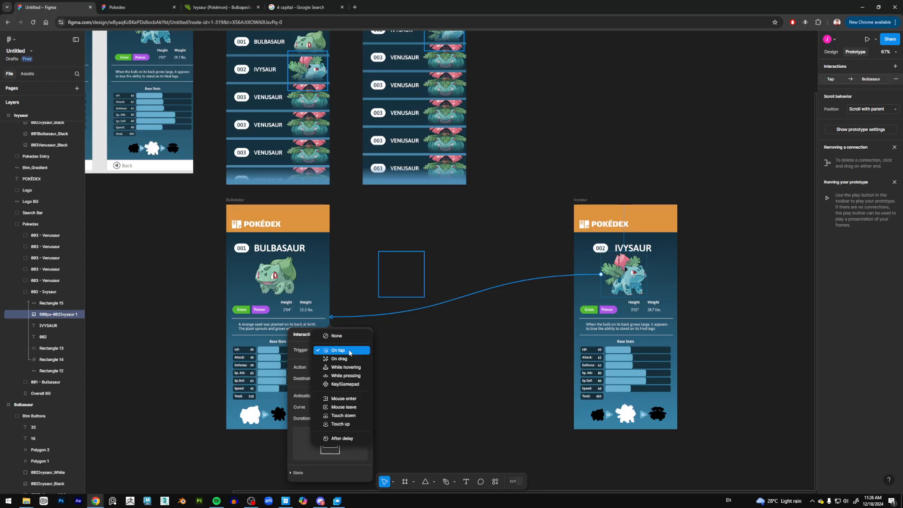
left_click(347, 359)
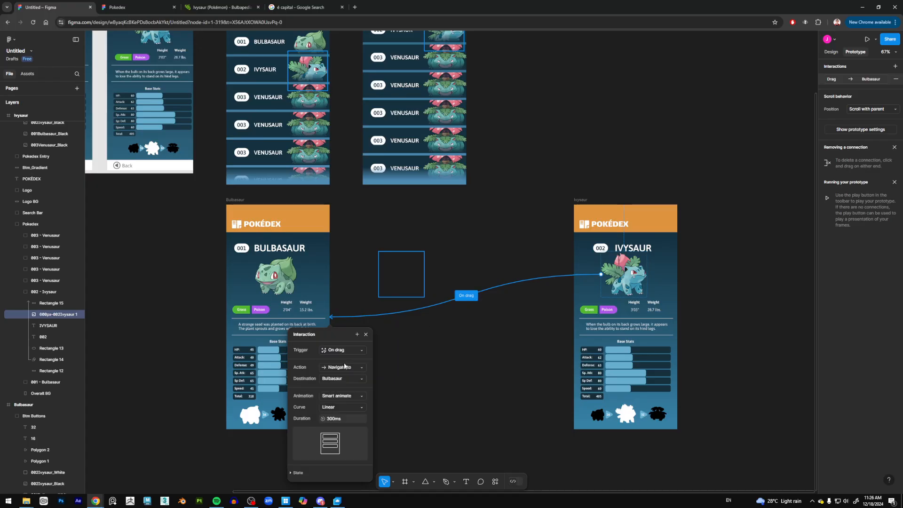
left_click(338, 405)
left_click(348, 371)
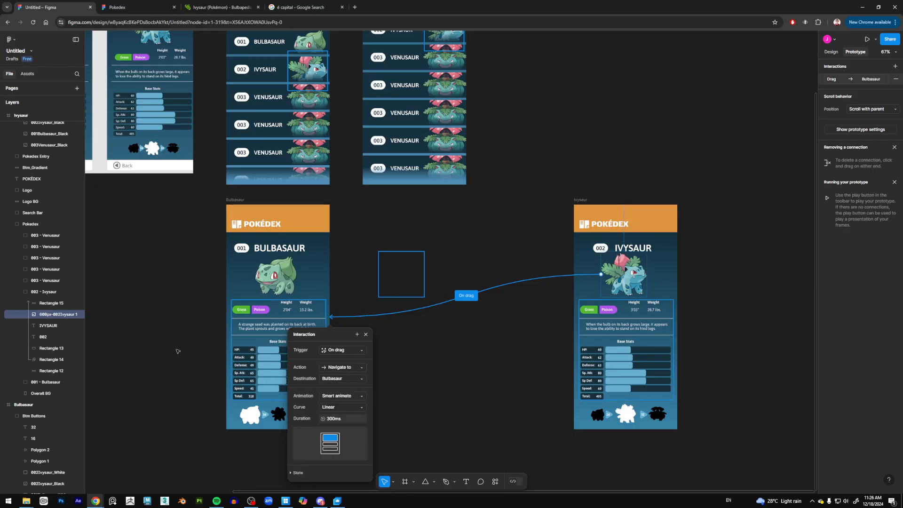
left_click(152, 326)
scroll(492, 216, "down", 5, "ctrl")
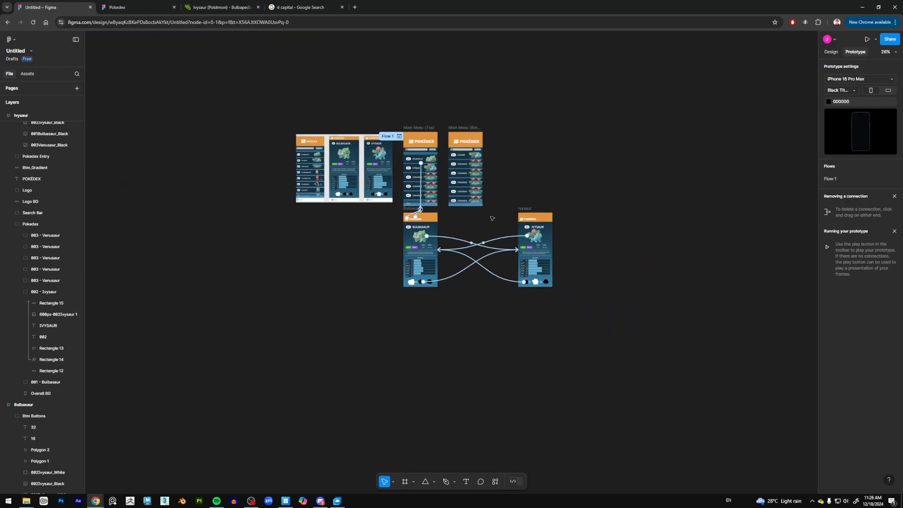
Run the prototype starting from the Main Menu (Top) frame
scroll(492, 217, "up", 2, "ctrl")
scroll(518, 188, "up", 3)
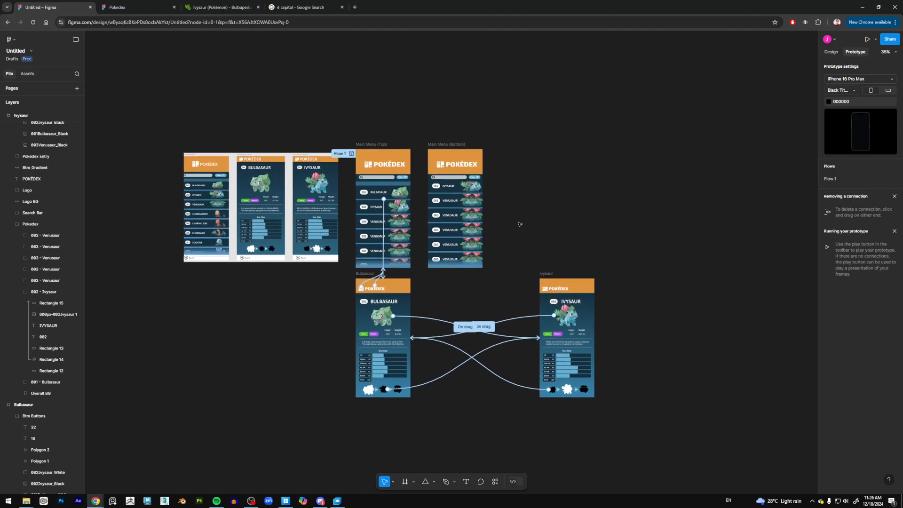
scroll(521, 220, "up", 3, "ctrl")
scroll(512, 242, "down", 1, "ctrl")
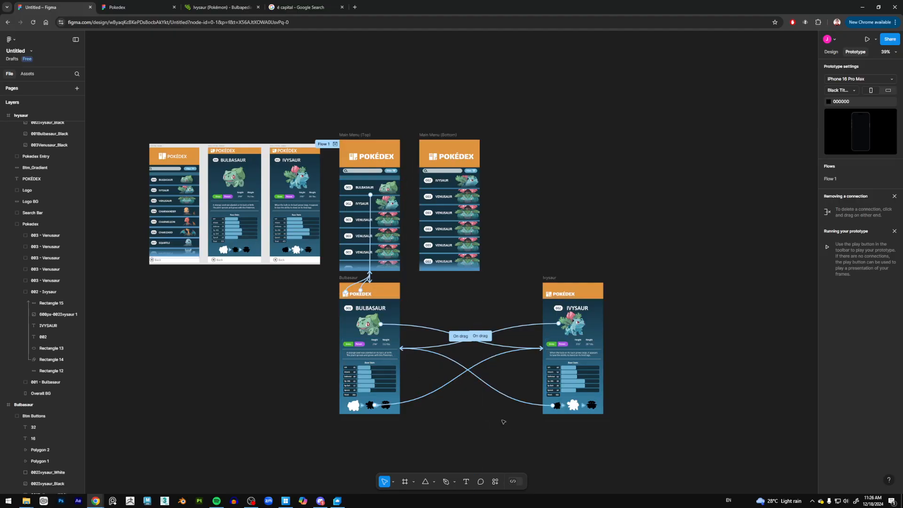
left_click(360, 135)
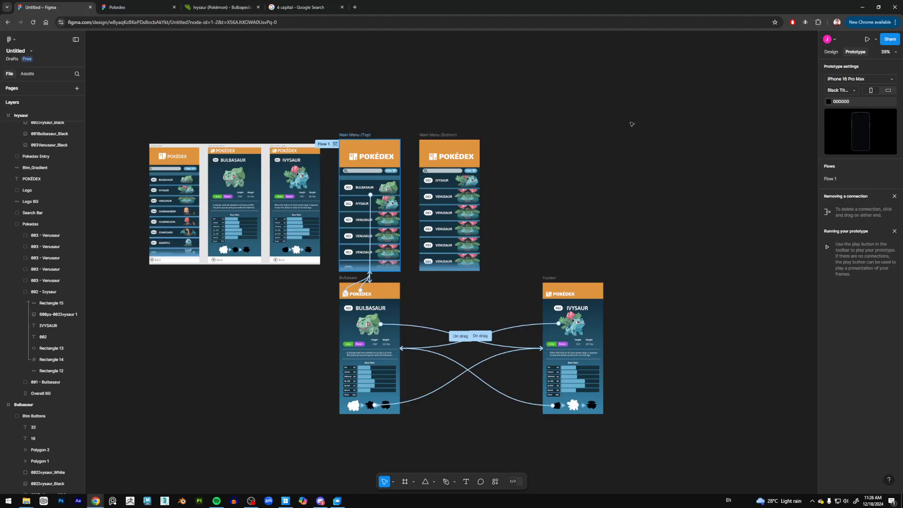
left_click(867, 39)
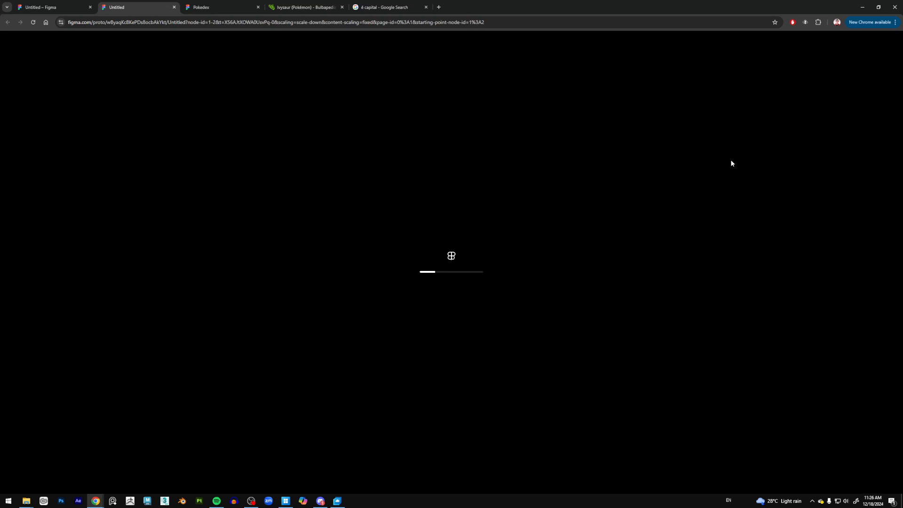
Test the menu list's drag transitions up and down, and open the Bulbasaur entry in the prototype
left_click_drag(499, 274, 476, 250)
left_click_drag(477, 313, 488, 204)
left_click_drag(487, 204, 468, 328)
left_click_drag(469, 328, 498, 238)
left_click(502, 217)
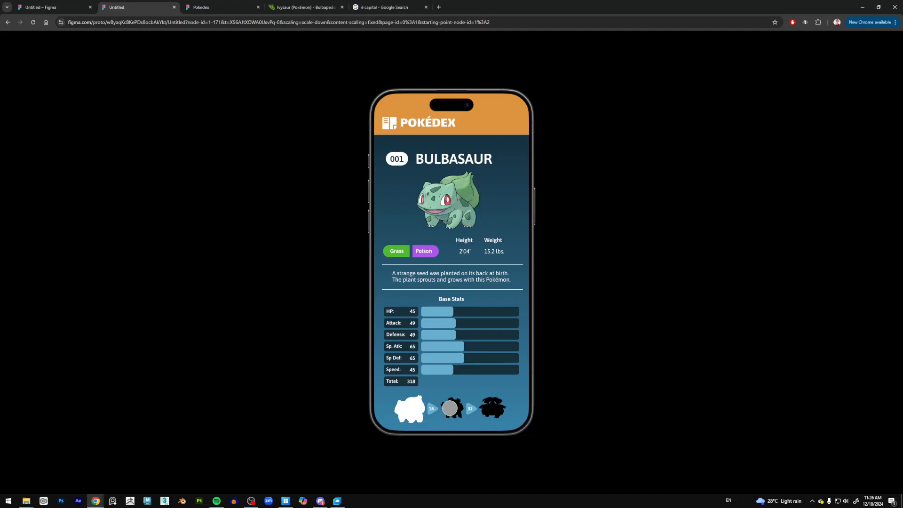
Test the evolution-row silhouettes by switching repeatedly between the Bulbasaur and Ivysaur pages
left_click(452, 407)
left_click(411, 407)
left_click(453, 403)
left_click(411, 407)
left_click(453, 406)
left_click(414, 408)
left_click(453, 407)
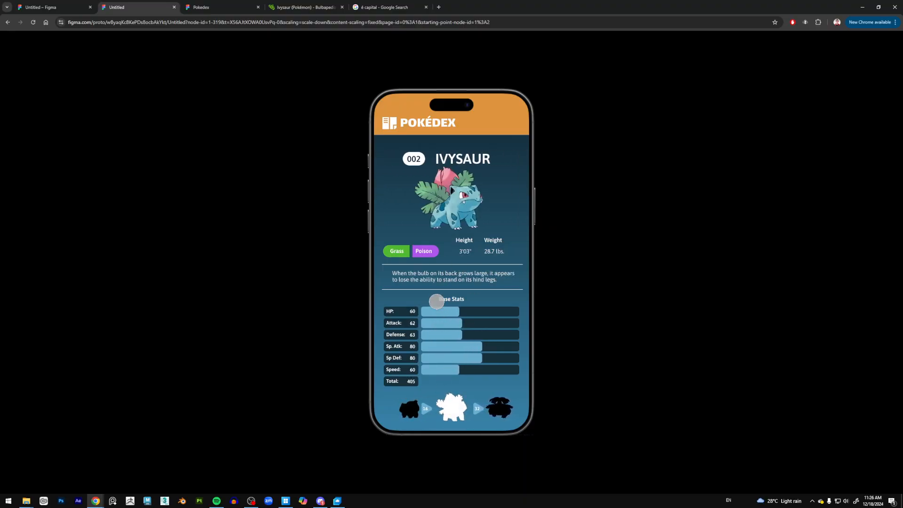
left_click(411, 407)
left_click(452, 407)
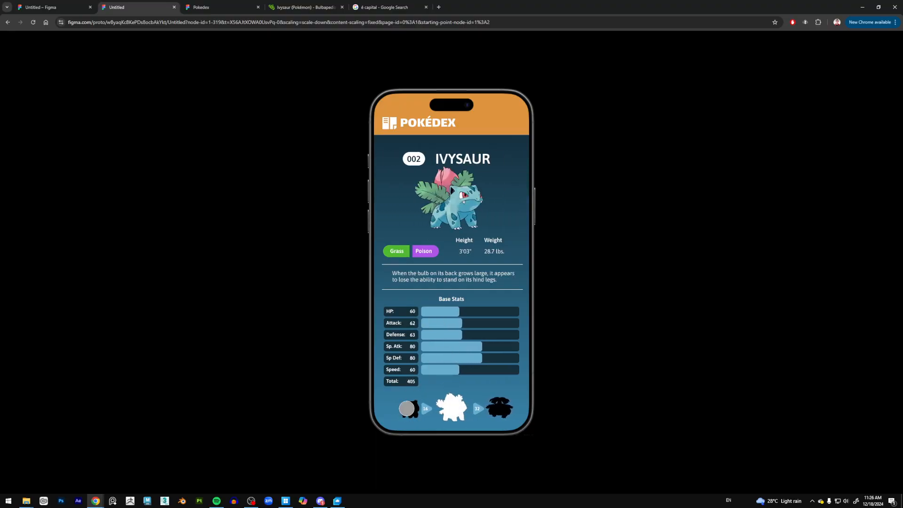
left_click(410, 407)
left_click(453, 407)
left_click(410, 407)
left_click(453, 407)
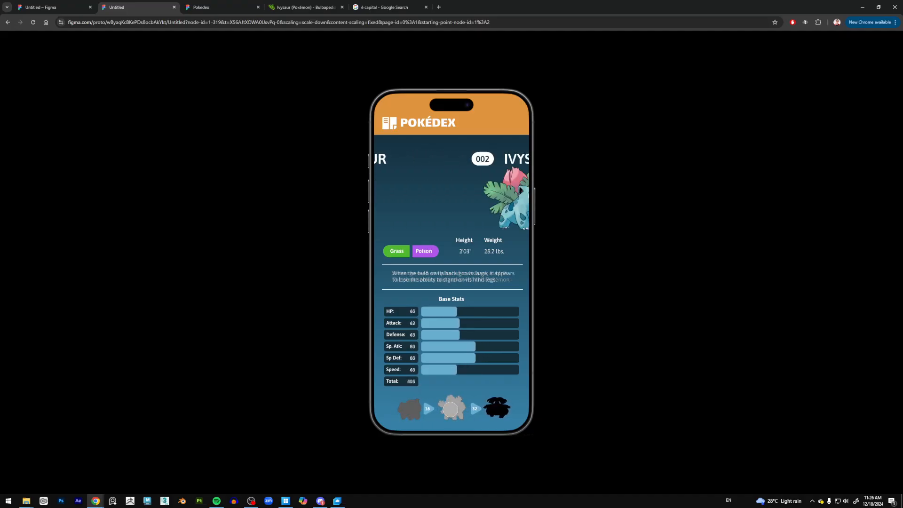
left_click(410, 407)
left_click(452, 407)
left_click(410, 408)
left_click(453, 406)
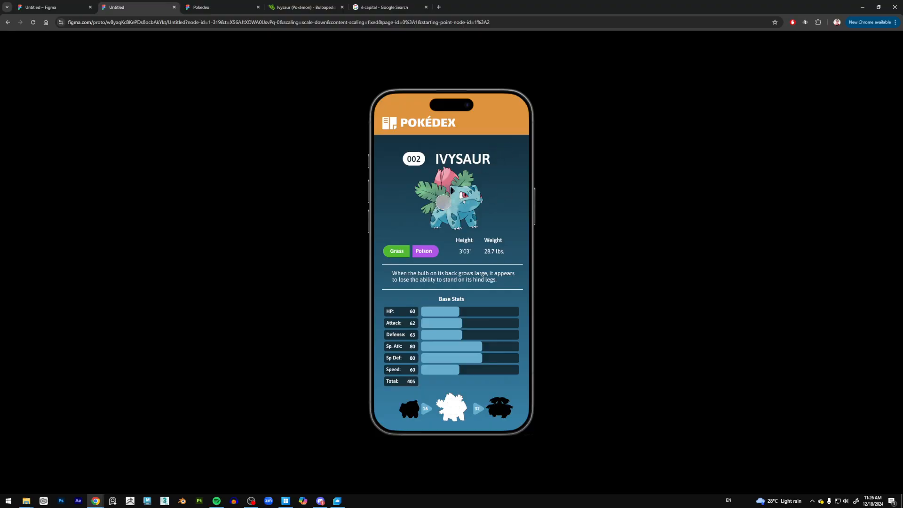
Test the drag interaction on the large Pokémon images by swiping back and forth between Bulbasaur and Ivysaur
left_click_drag(443, 203, 637, 210)
left_click_drag(484, 197, 286, 196)
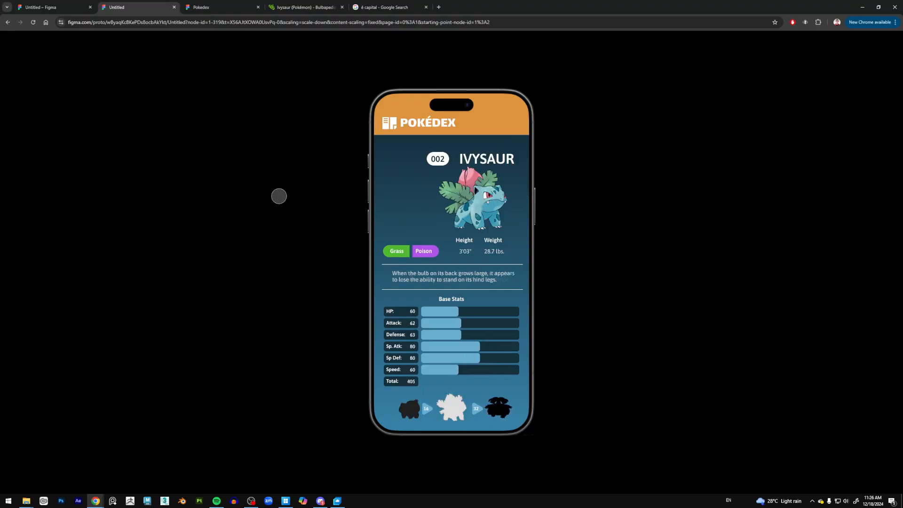
left_click_drag(433, 202, 564, 207)
left_click_drag(451, 197, 263, 201)
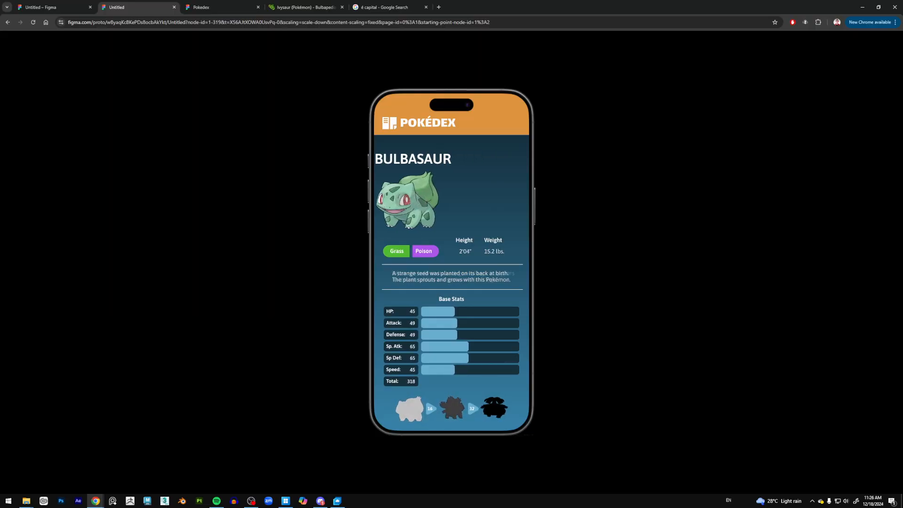
left_click_drag(446, 208, 716, 217)
left_click_drag(484, 200, 340, 201)
left_click_drag(437, 202, 664, 219)
left_click_drag(475, 202, 301, 203)
left_click_drag(423, 203, 576, 219)
left_click_drag(475, 202, 298, 213)
left_click_drag(432, 197, 317, 208)
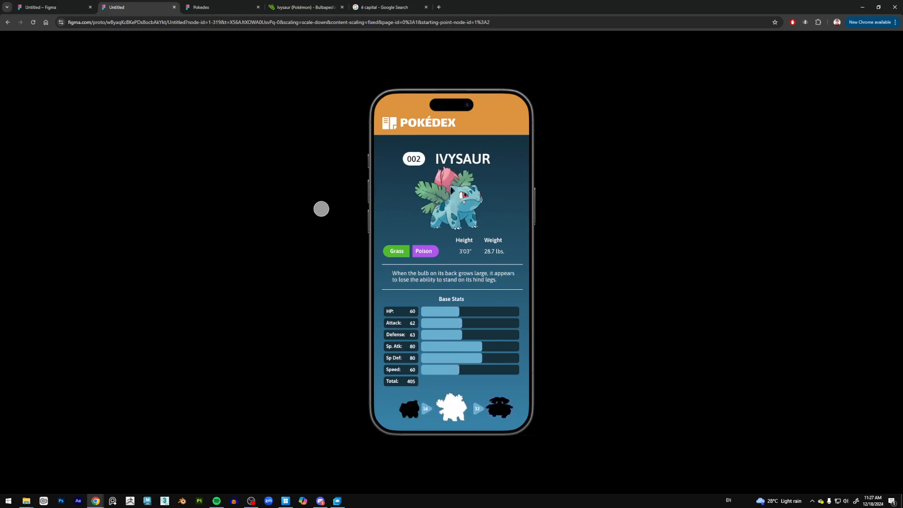
left_click_drag(437, 203, 651, 229)
Test the Pokédex header's return link and the Bulbasaur and Ivysaur menu entries by alternating between menu and detail pages
left_click(390, 123)
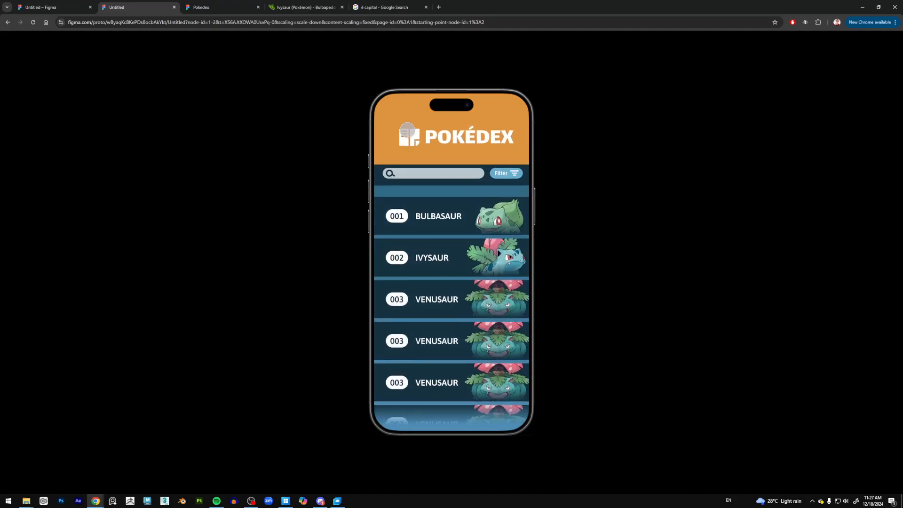
left_click(511, 261)
left_click(432, 123)
left_click(502, 217)
left_click(436, 123)
left_click(496, 254)
left_click(436, 123)
left_click(507, 227)
left_click(418, 120)
Check the main menu's drag transition by moving the Pokémon list between its top and bottom views
mouse_move(471, 388)
left_mouse_down()
mouse_move(491, 285)
mouse_move(483, 380)
left_mouse_up()
mouse_move(486, 372)
left_mouse_down()
mouse_move(495, 277)
mouse_move(485, 366)
left_mouse_up()
left_click_drag(497, 330, 508, 253)
left_click_drag(498, 292, 499, 351)
left_click_drag(495, 301, 522, 210)
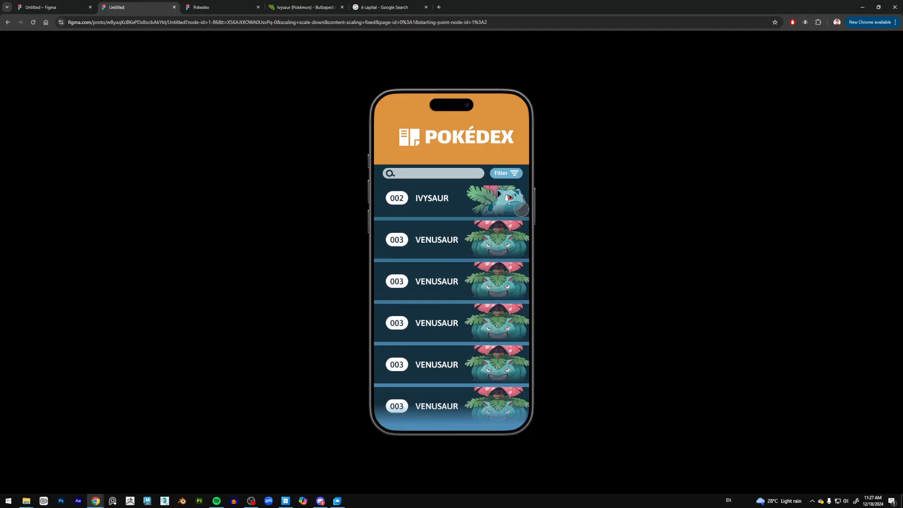
left_click_drag(490, 243, 494, 346)
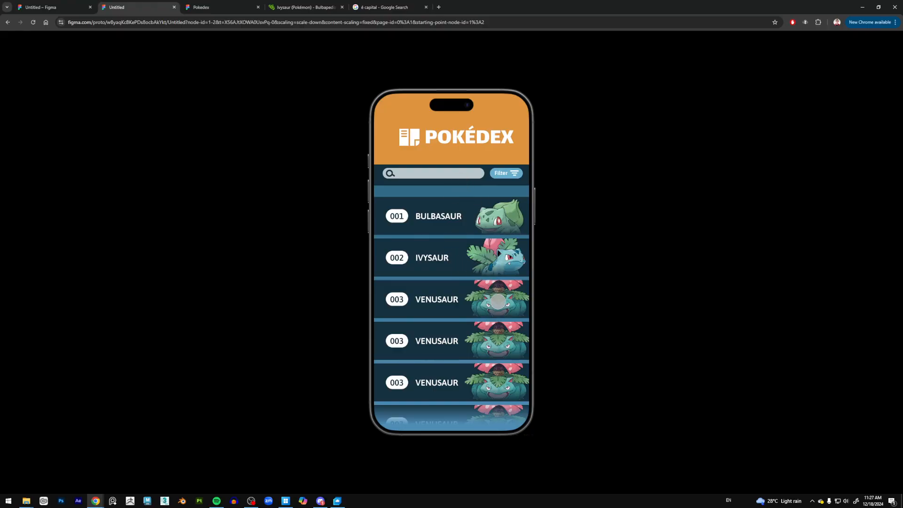
left_click_drag(498, 301, 504, 211)
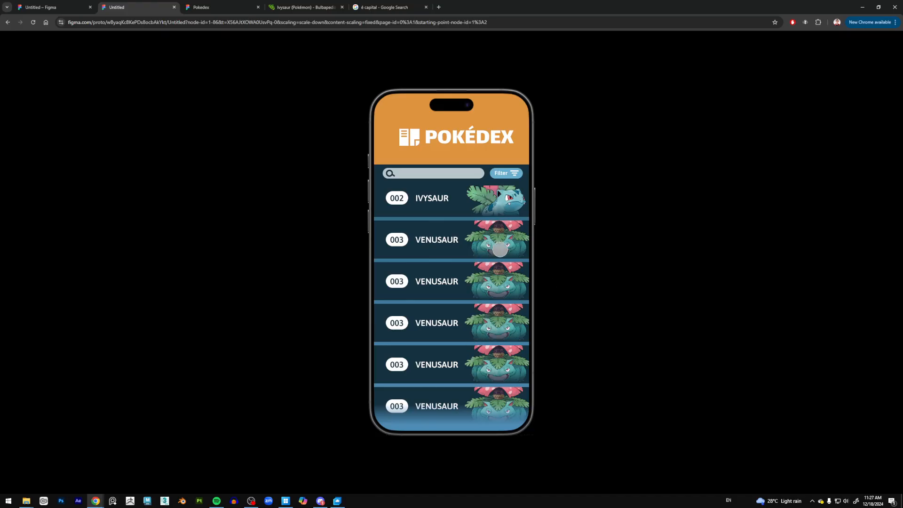
Examine the scrolled list in the finished Pokedex prototype and the image assets in the Demo folder
left_click(219, 7)
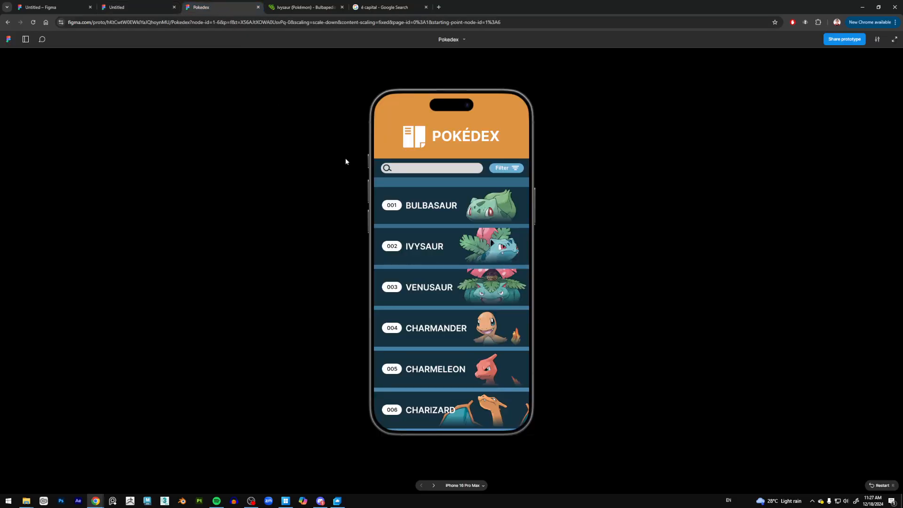
scroll(487, 285, "down", 1)
scroll(484, 305, "up", 1)
scroll(477, 334, "down", 3)
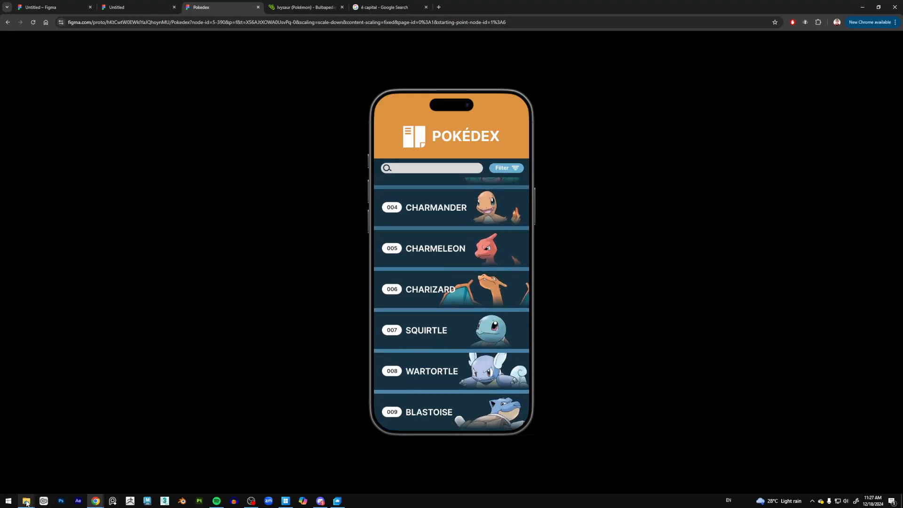
left_click(27, 502)
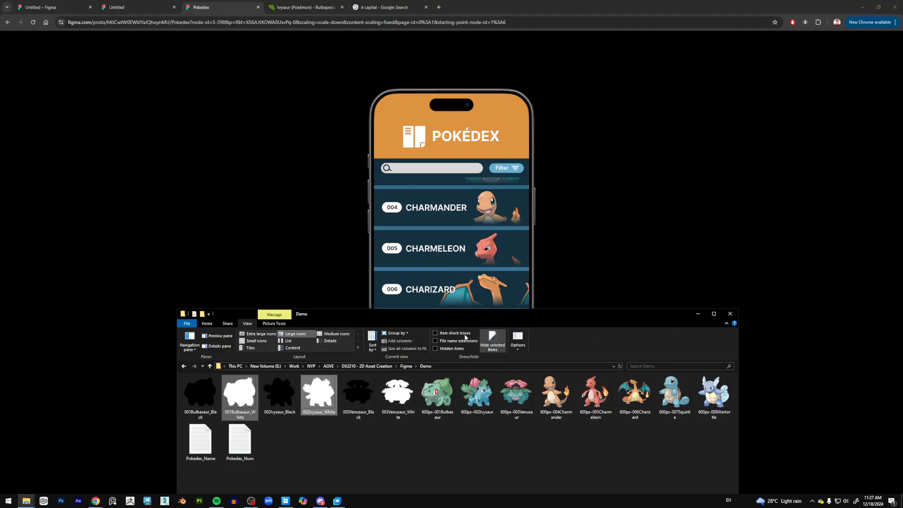
Return to the Untitled design file and examine the reference mockup beside the linked menu and Pokémon frames
left_click(45, 6)
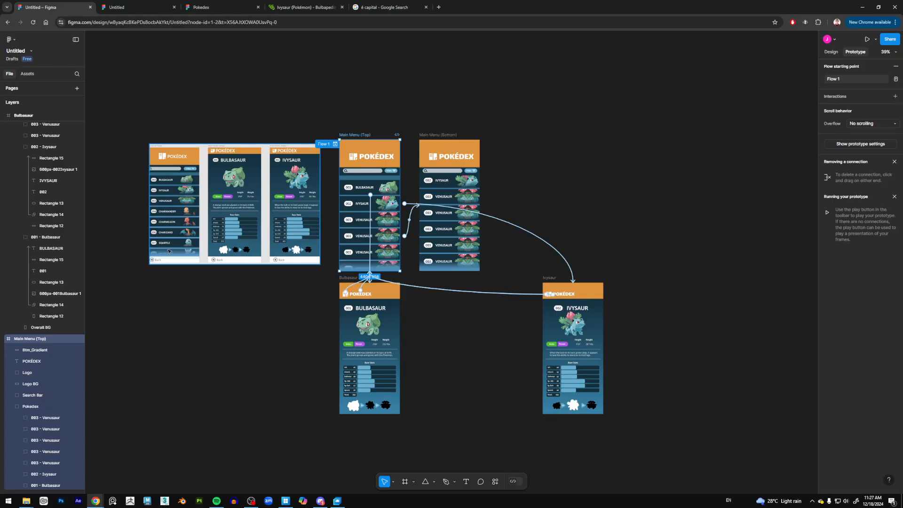
scroll(203, 266, "up", 5)
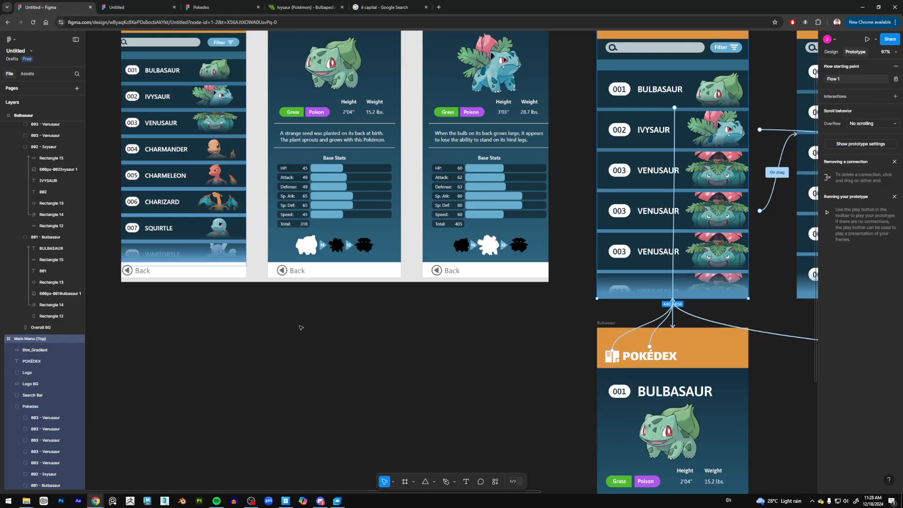
scroll(327, 327, "up", 3)
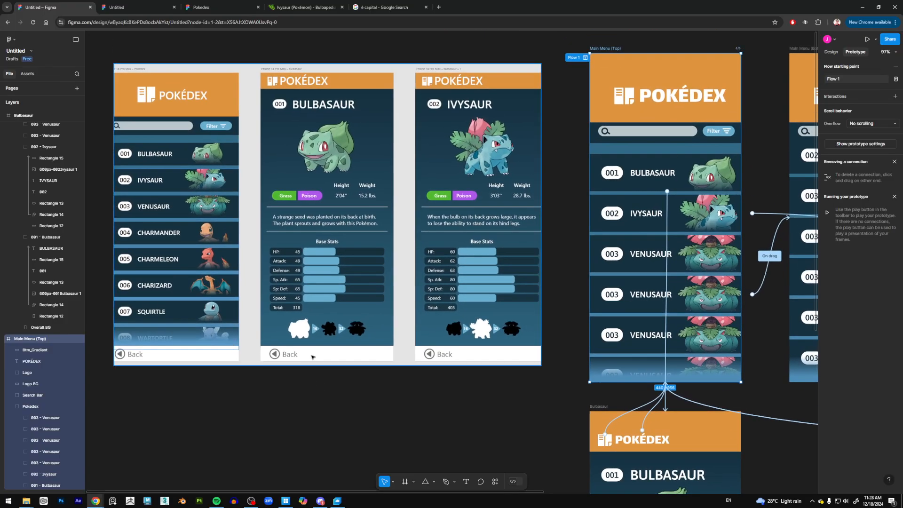
scroll(312, 356, "down", 5)
scroll(312, 356, "up", 2)
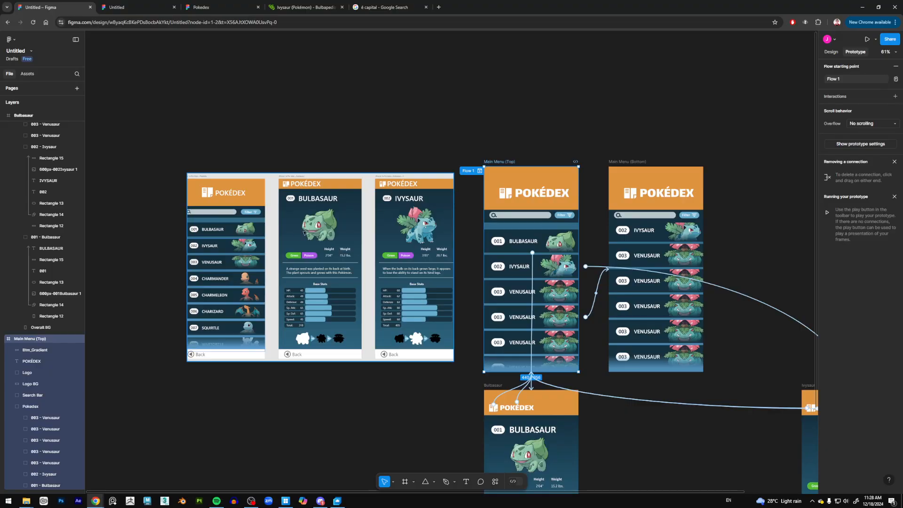
scroll(338, 339, "down", 3)
scroll(354, 346, "up", 1)
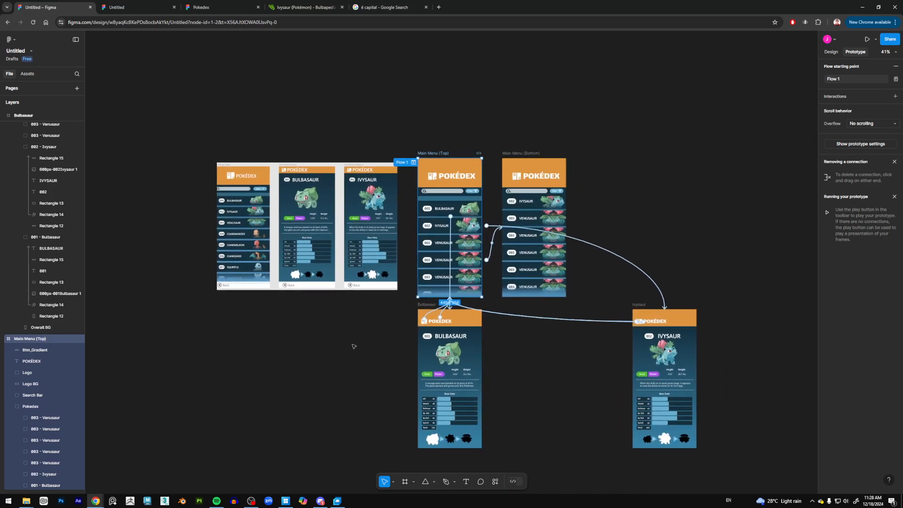